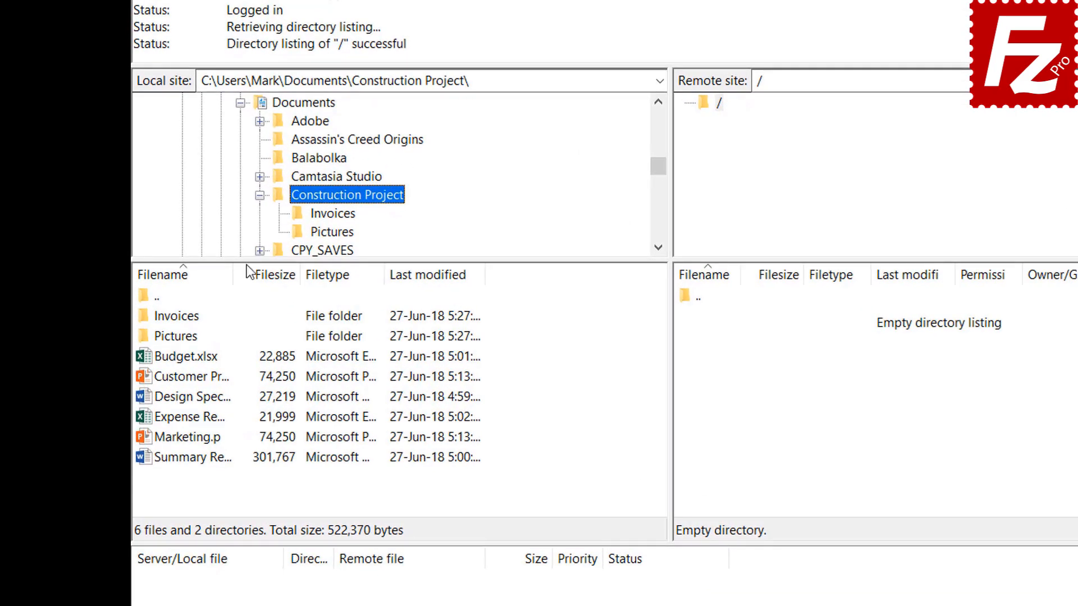
Step: Upload Budget.xlsx and Customer Presentation from Construction Project to the server root
{"action": "double_click", "coordinate": [201, 358]}
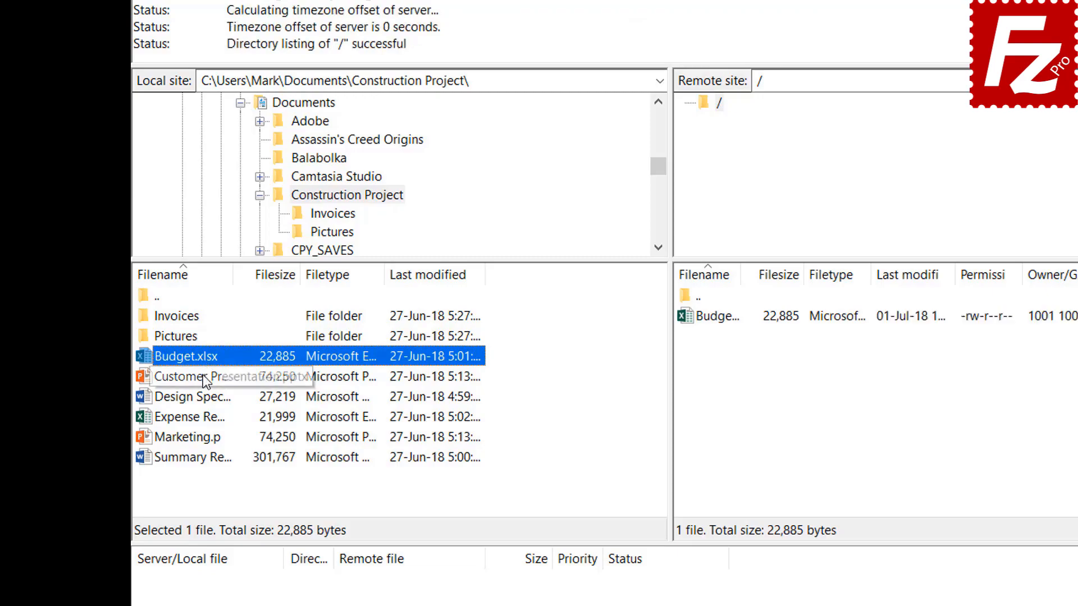
{"action": "left_click", "coordinate": [203, 375]}
{"action": "right_click", "coordinate": [203, 375]}
{"action": "left_click", "coordinate": [234, 382]}
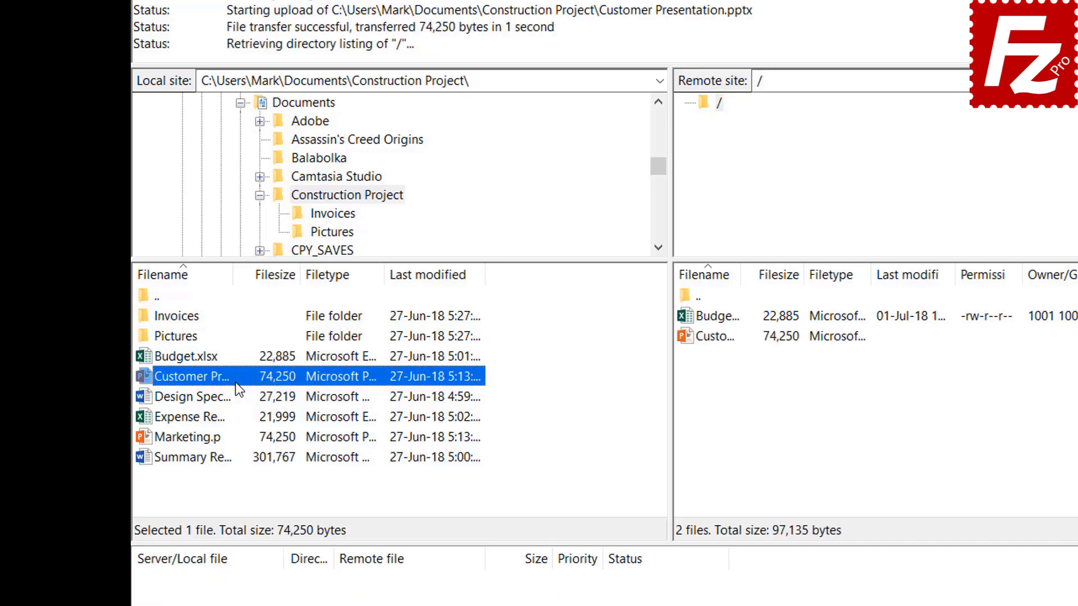
Step: Upload Design Specs, Expense Report and Marketing together to the server root
{"action": "left_click", "coordinate": [211, 396]}
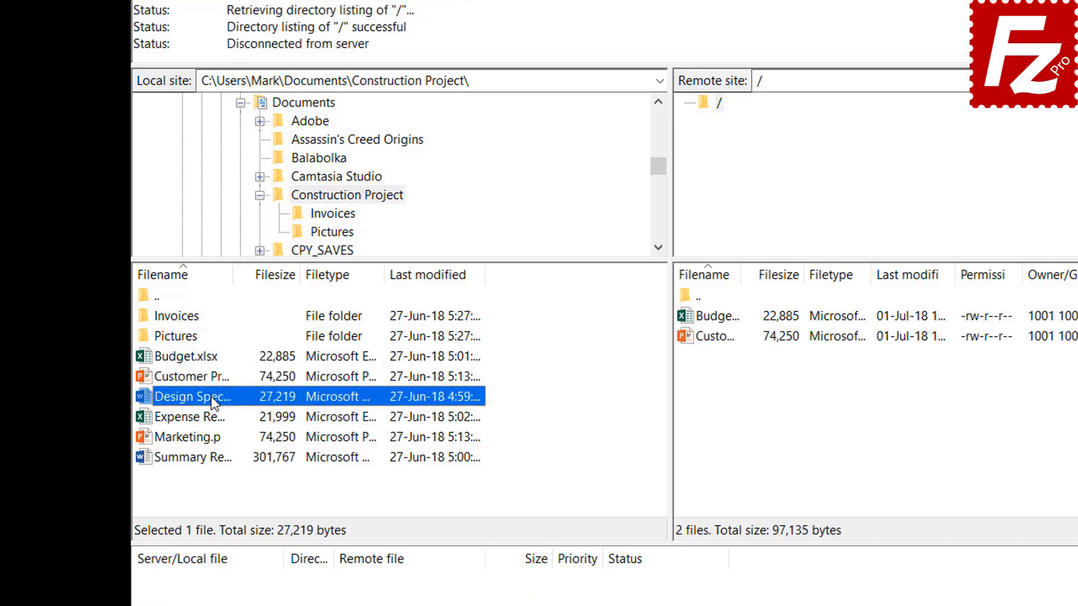
{"action": "left_click", "coordinate": [204, 415], "text": "ctrl"}
{"action": "left_click", "coordinate": [203, 435], "text": "ctrl"}
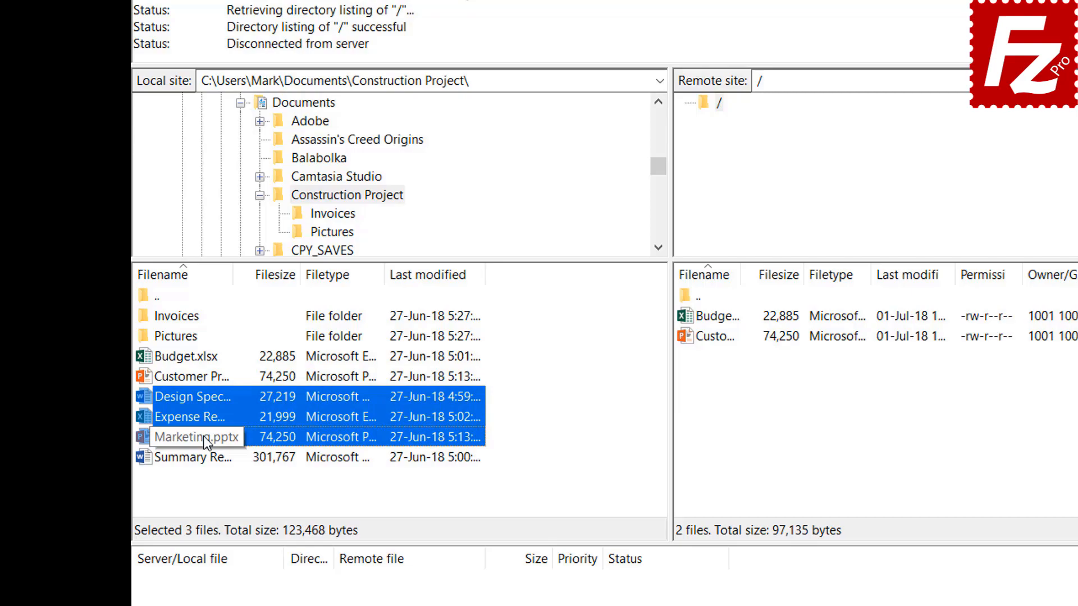
{"action": "right_click", "coordinate": [203, 414]}
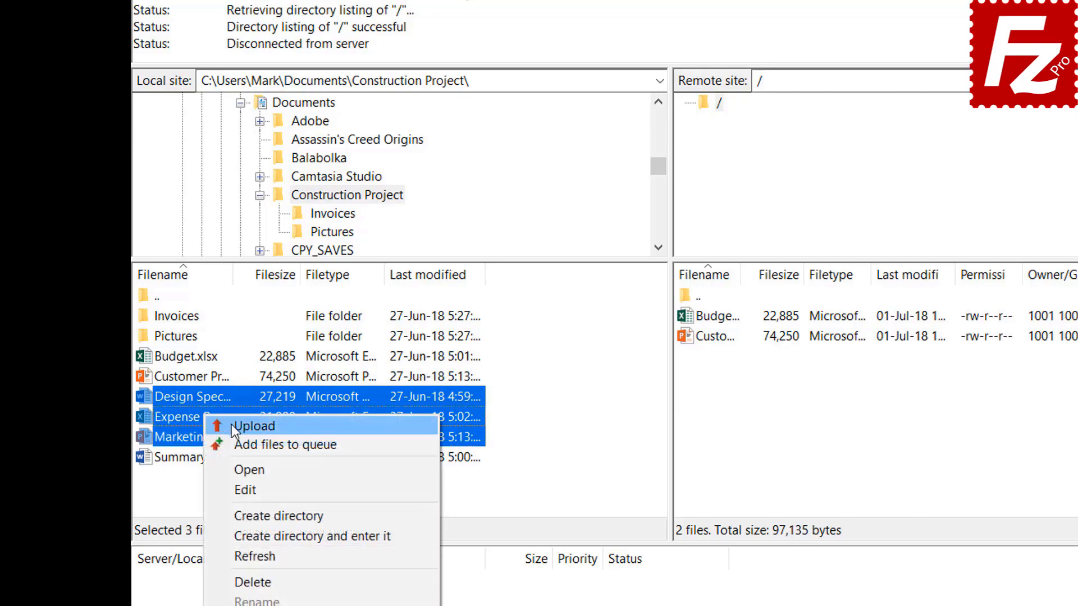
{"action": "left_click", "coordinate": [231, 424]}
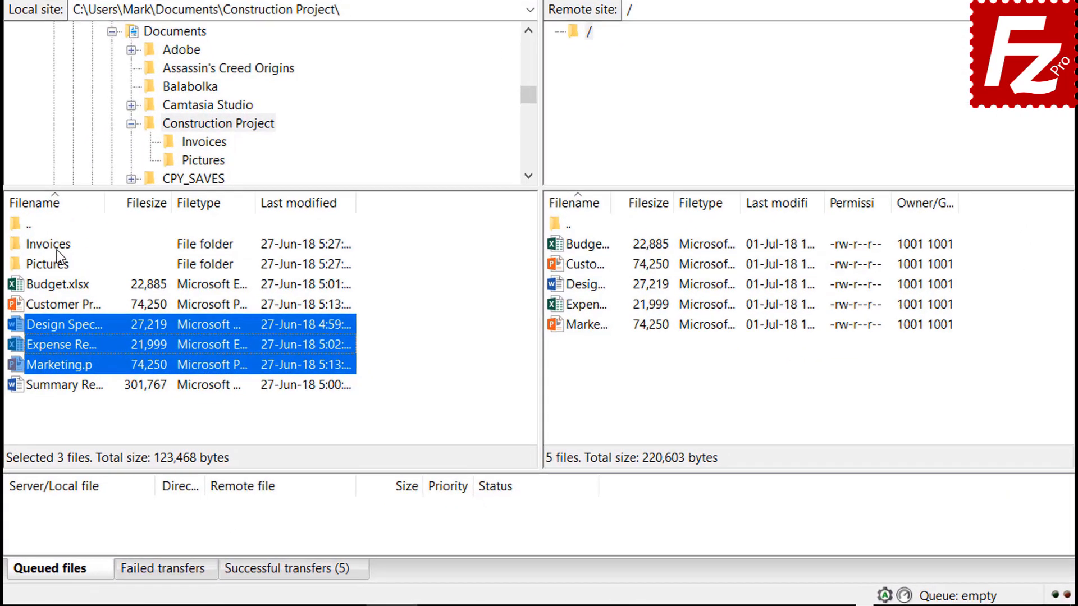
Step: Queue the Invoices and Pictures folders and Summary Report for upload, then process the queue
{"action": "right_click", "coordinate": [177, 337]}
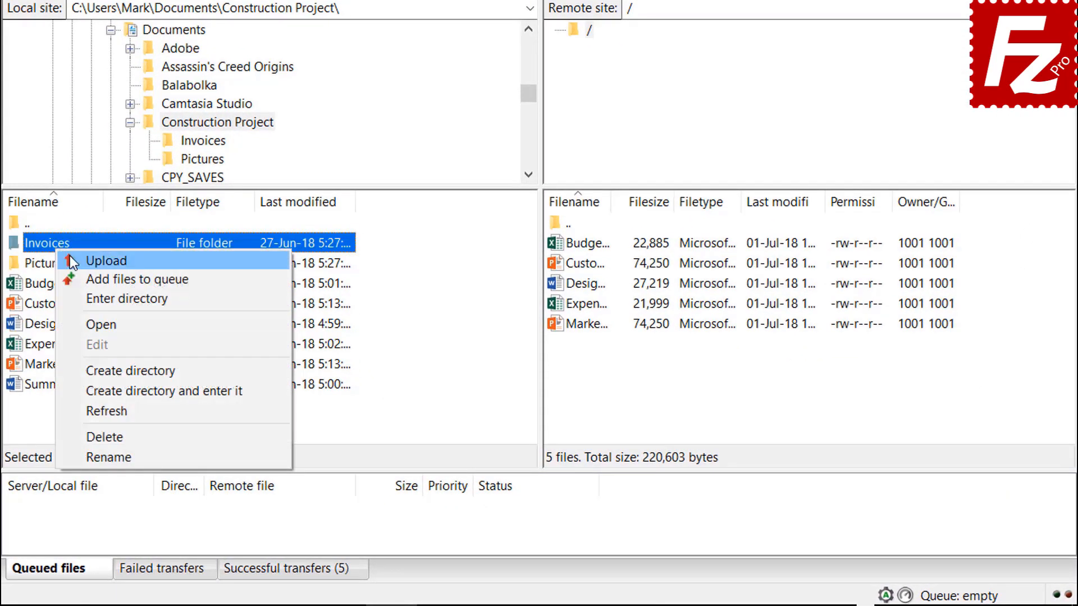
{"action": "left_click", "coordinate": [79, 278]}
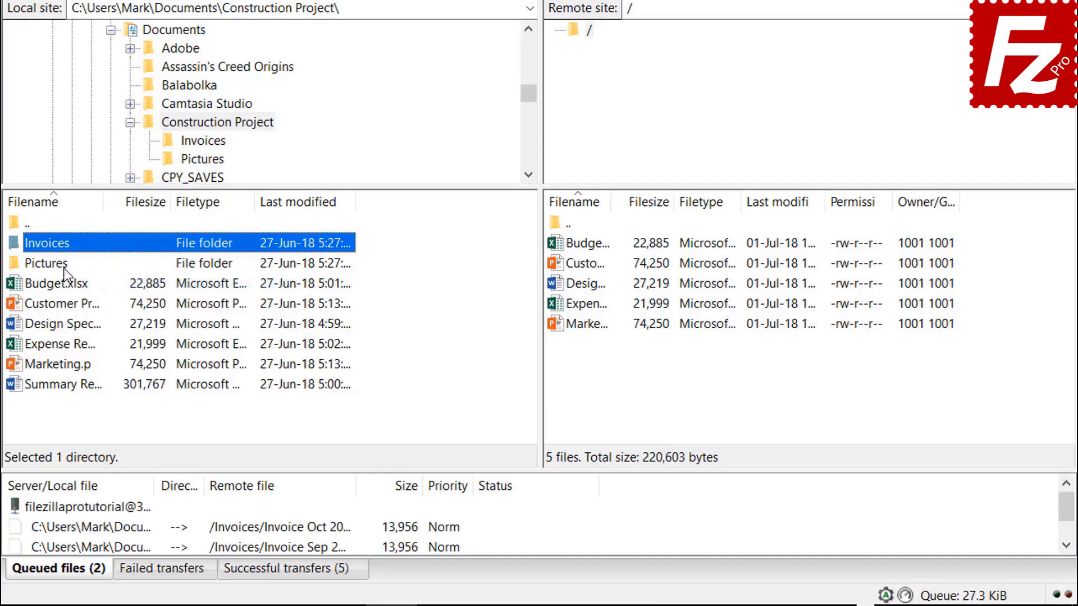
{"action": "right_click", "coordinate": [62, 269]}
{"action": "left_click", "coordinate": [96, 296]}
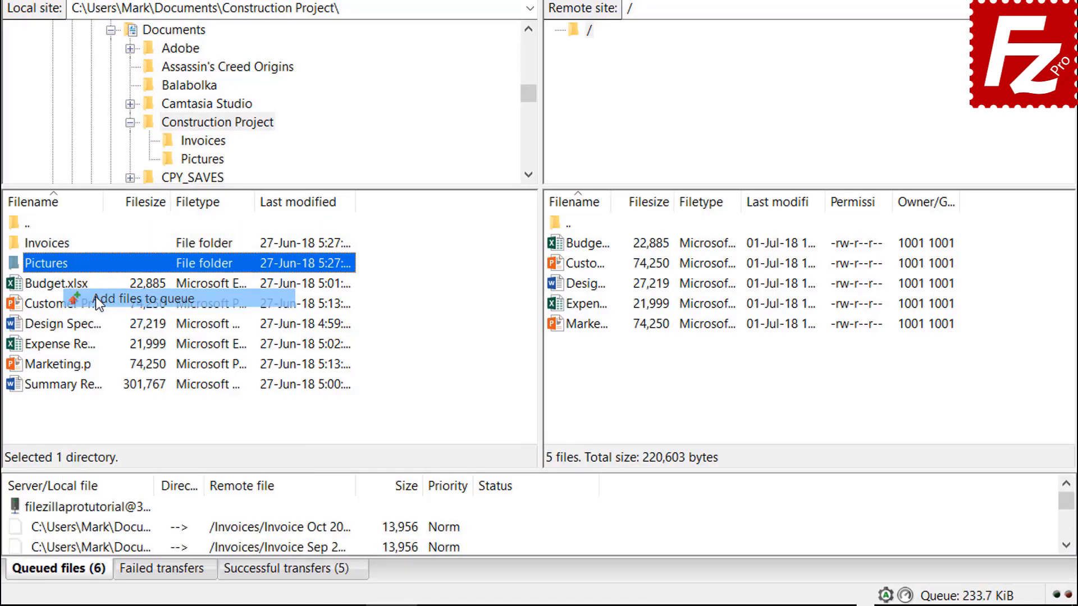
{"action": "right_click", "coordinate": [82, 387]}
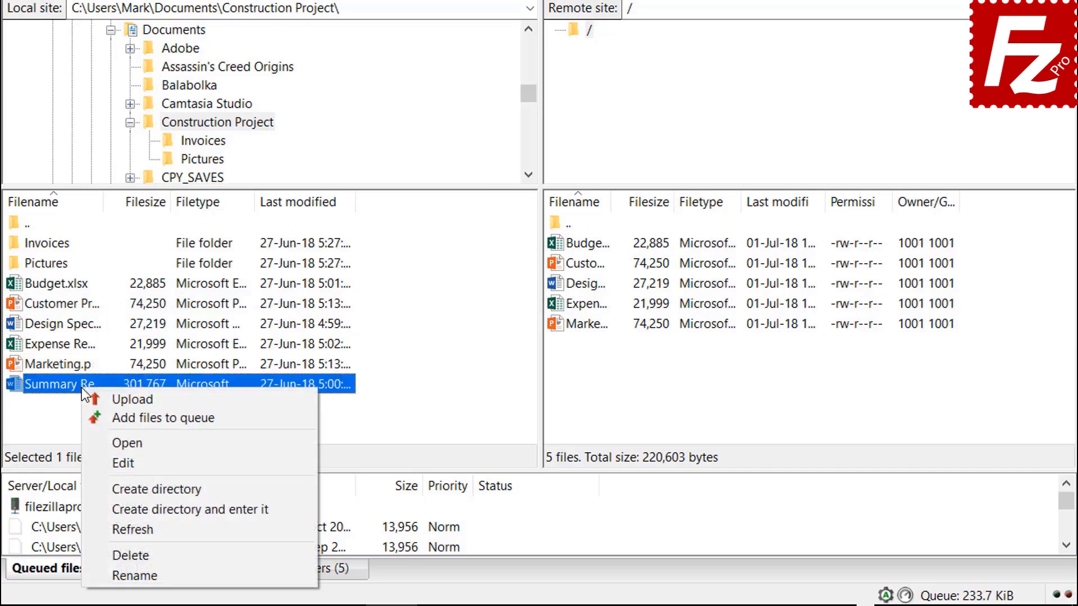
{"action": "left_click", "coordinate": [116, 422]}
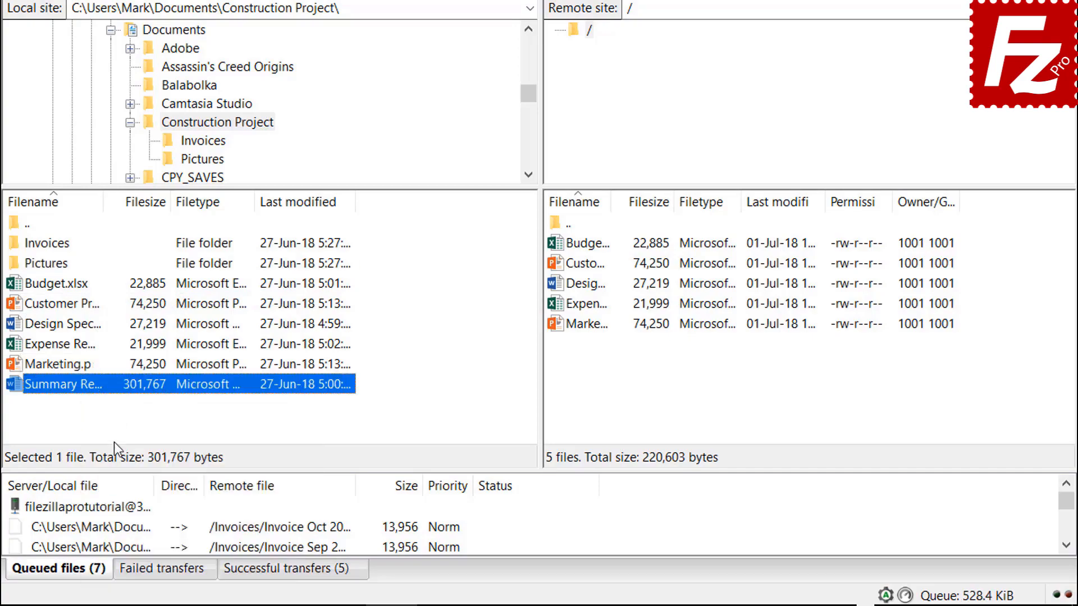
{"action": "right_click", "coordinate": [113, 507]}
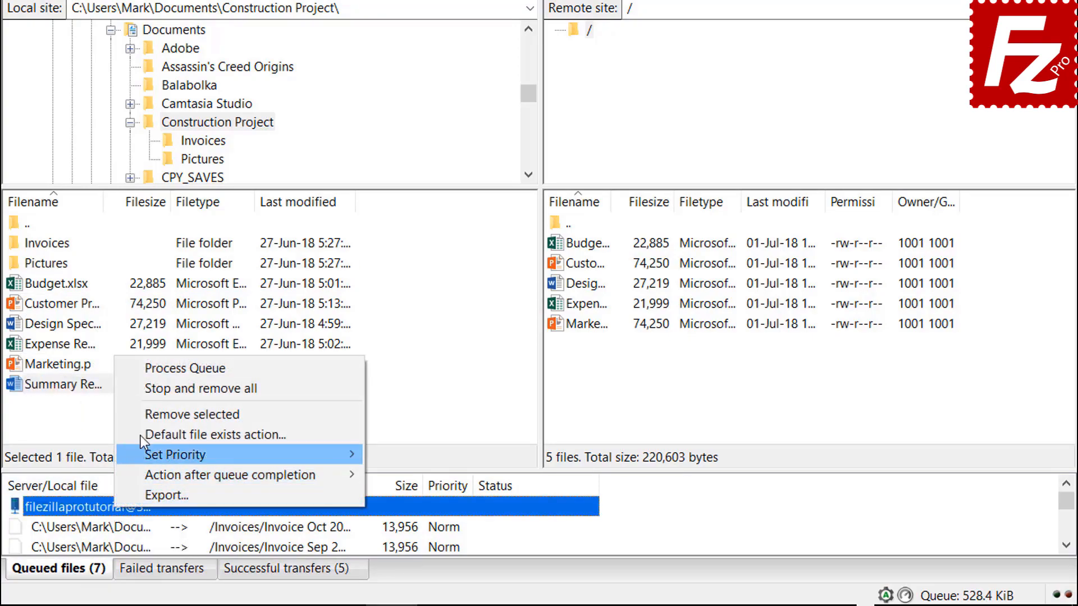
{"action": "left_click", "coordinate": [153, 372]}
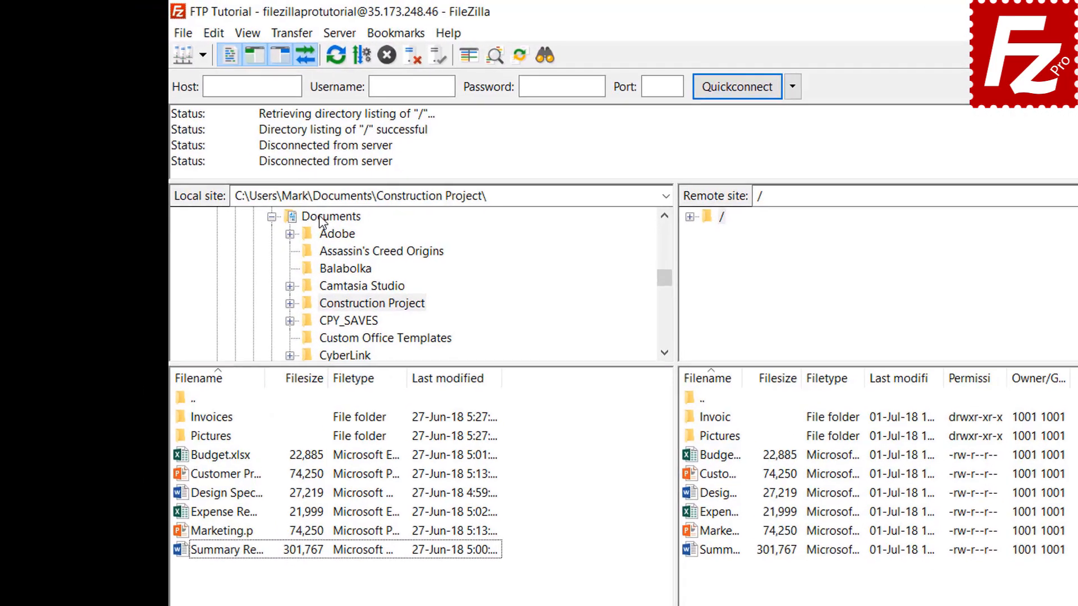
Step: In the local Documents folder, create a directory named 'Backup' and enter it
{"action": "left_click", "coordinate": [256, 173]}
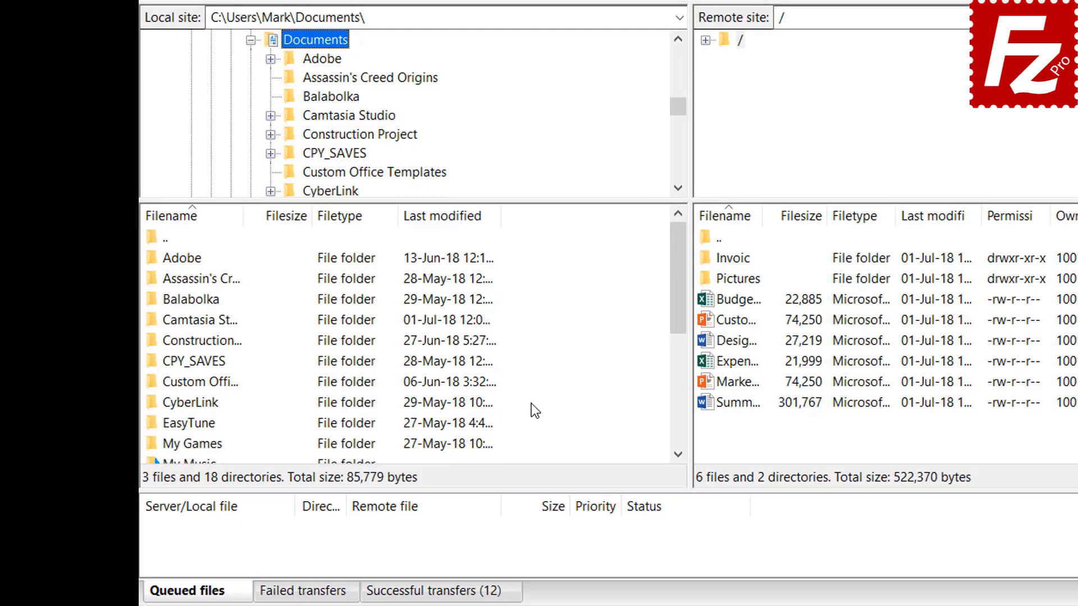
{"action": "right_click", "coordinate": [531, 403]}
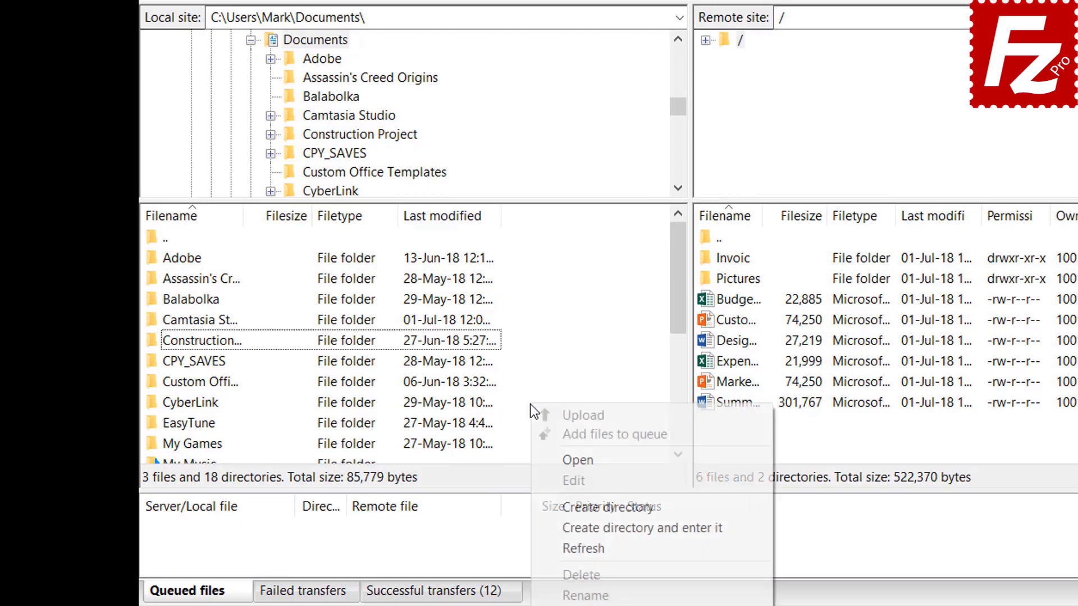
{"action": "left_click", "coordinate": [587, 528]}
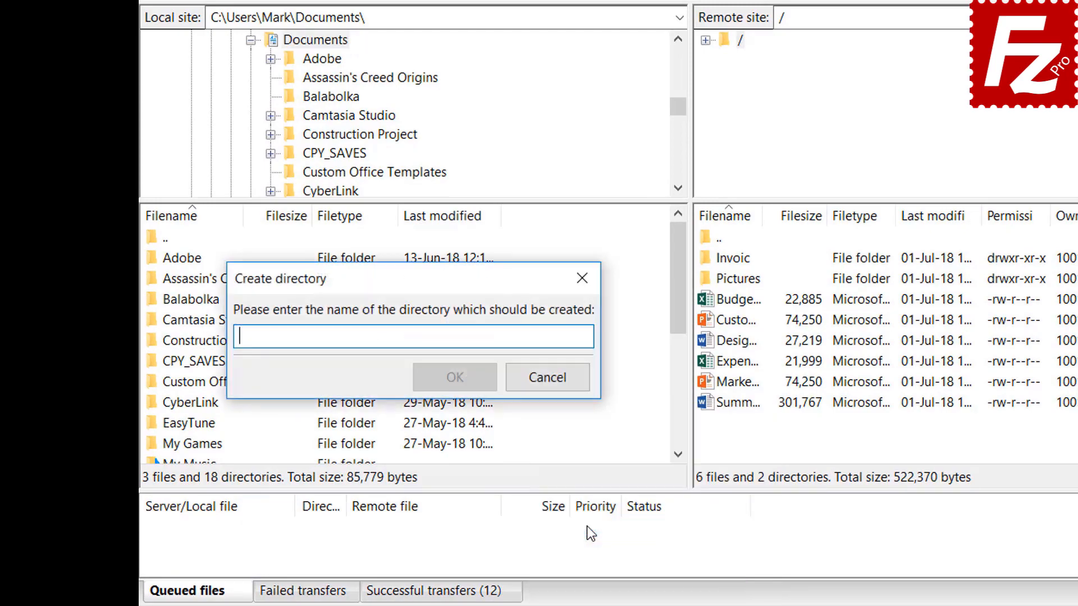
{"action": "type", "text": "Backup"}
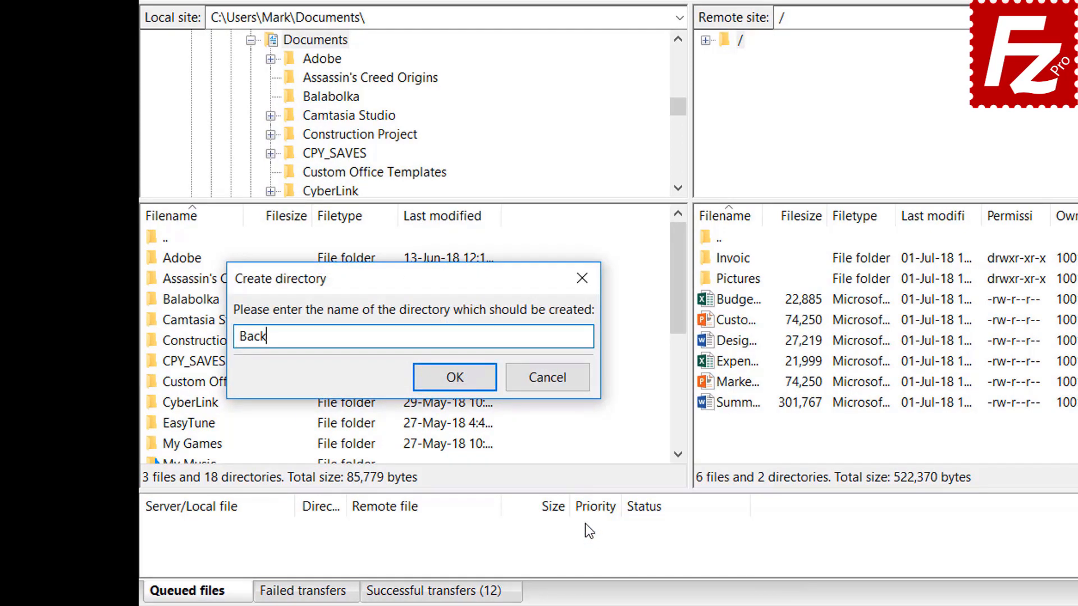
{"action": "key", "text": "Return"}
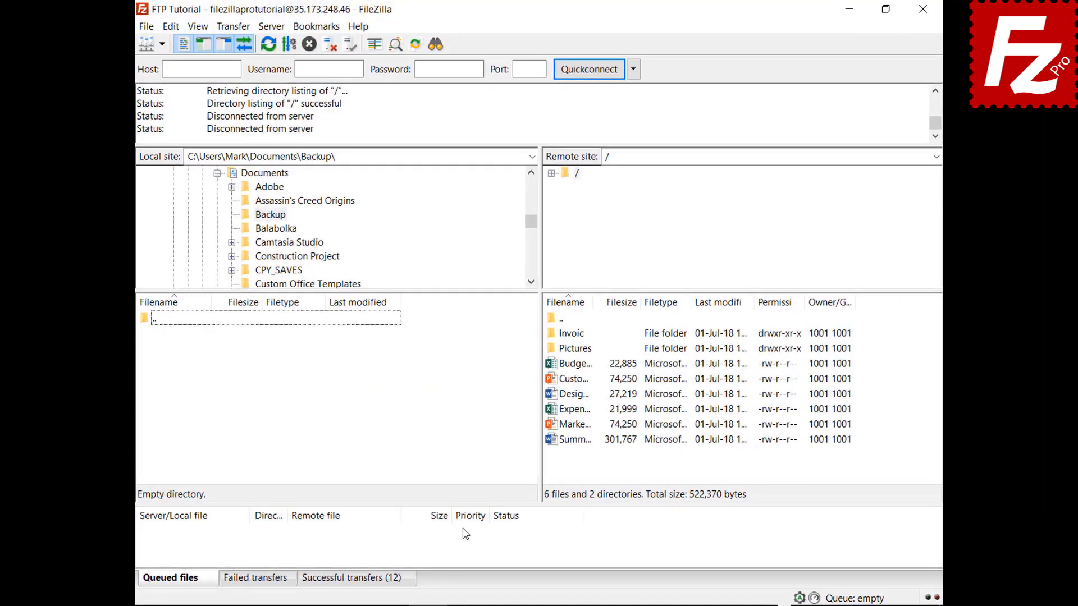
Step: Download Budget.xlsx, then Customer Presentation, Design Specs, Expense Report and Marketing into Backup
{"action": "double_click", "coordinate": [583, 366]}
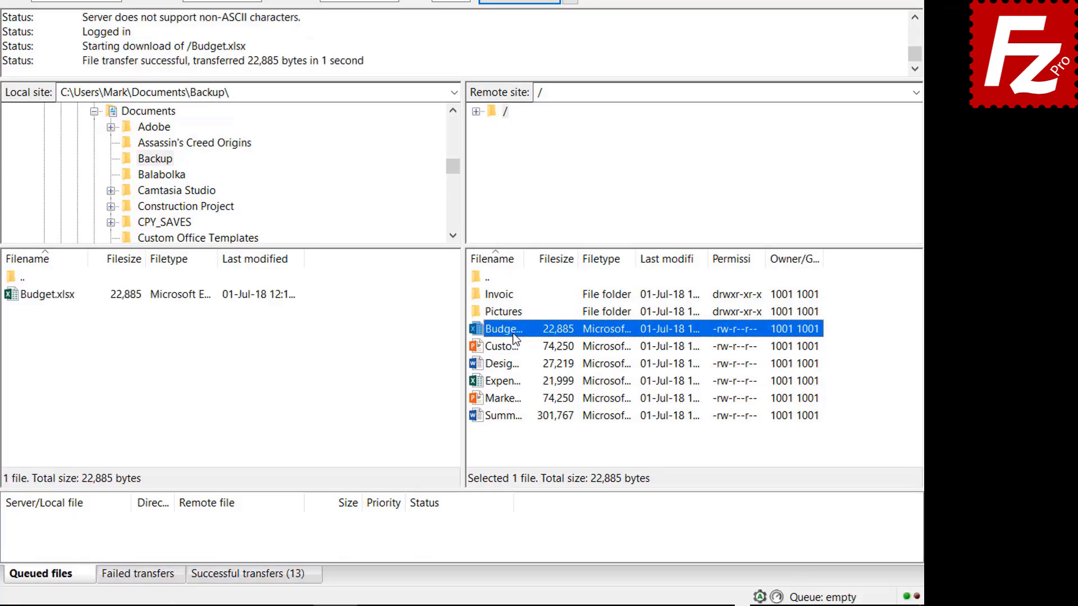
{"action": "left_click", "coordinate": [513, 346]}
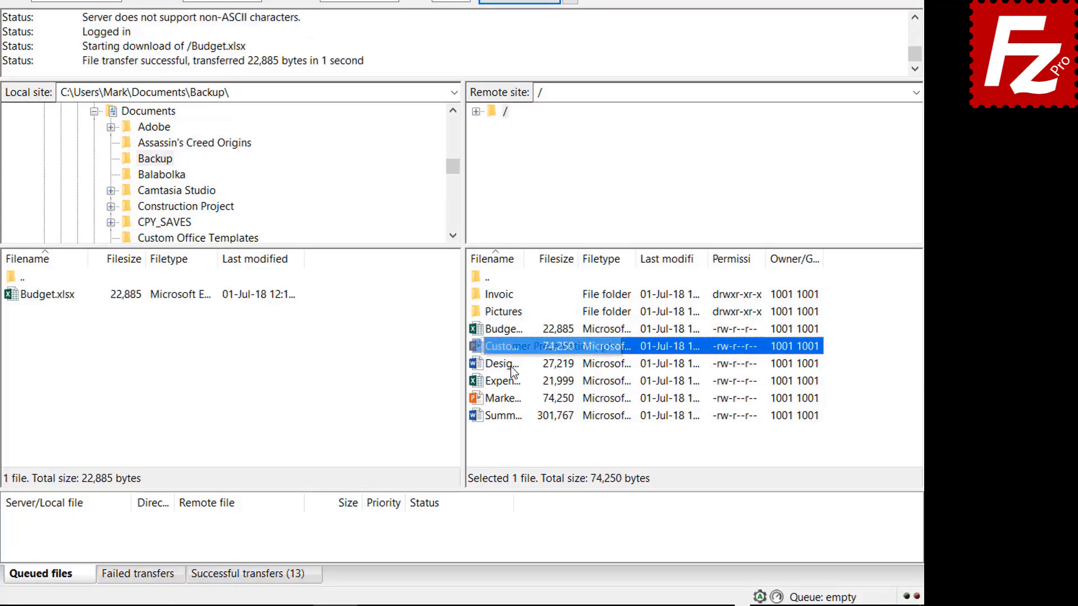
{"action": "left_click", "coordinate": [513, 364], "text": "shift"}
{"action": "left_click", "coordinate": [513, 381], "text": "shift"}
{"action": "left_click", "coordinate": [513, 398], "text": "shift"}
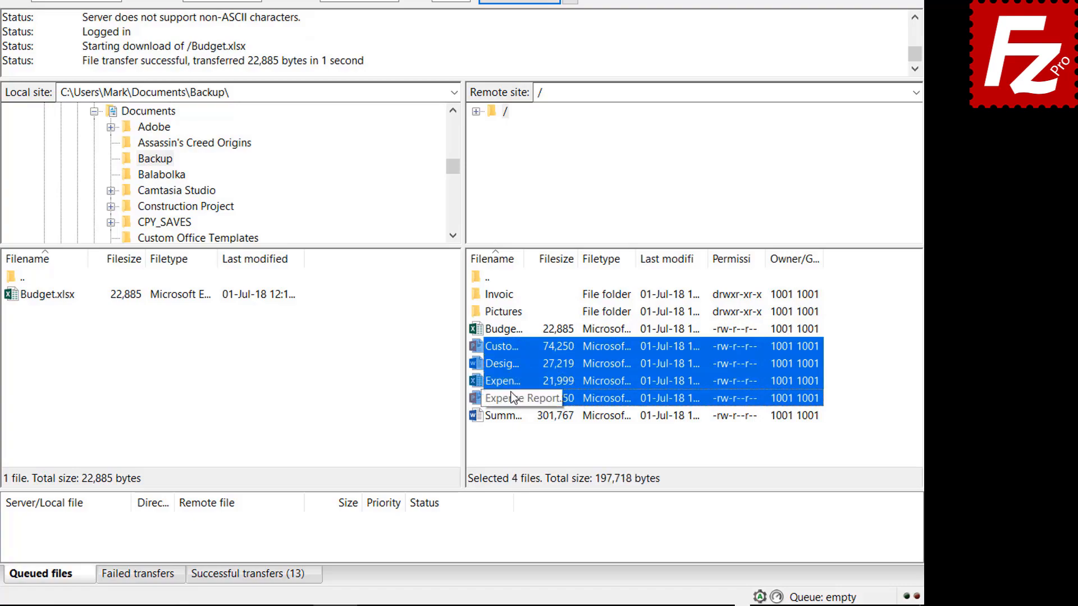
{"action": "right_click", "coordinate": [513, 398]}
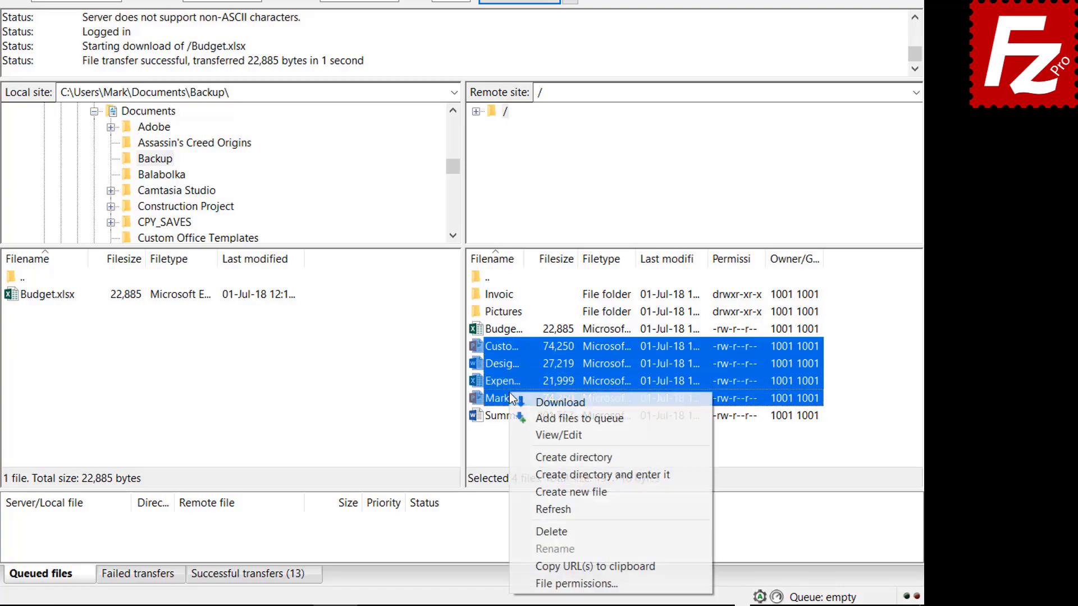
{"action": "left_click", "coordinate": [543, 400]}
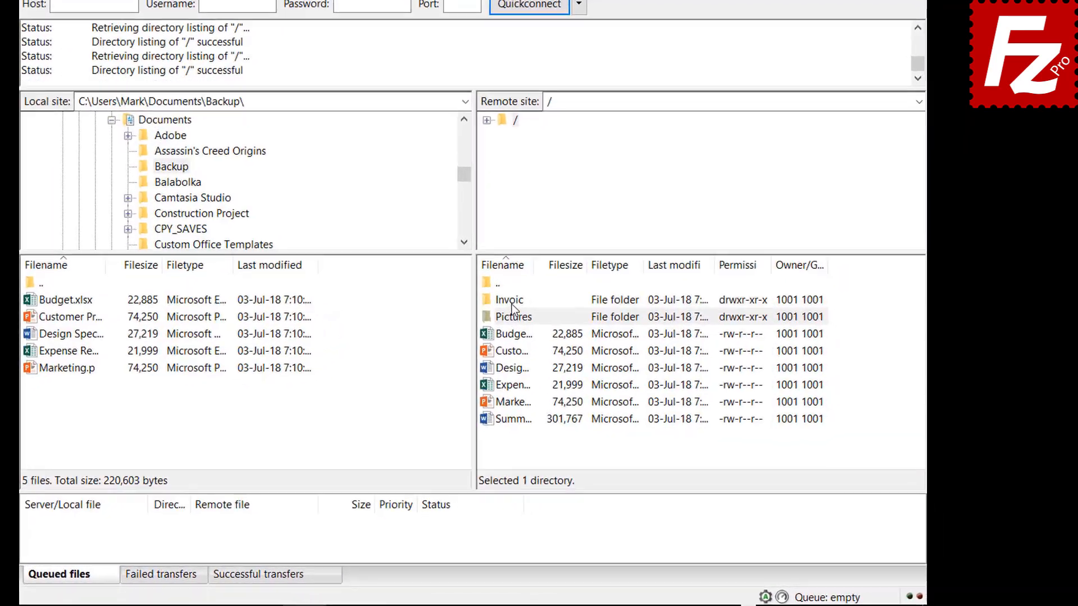
Step: Queue the remote Invoices and Pictures folders and Summary Report for download, then process the queue
{"action": "right_click", "coordinate": [575, 336]}
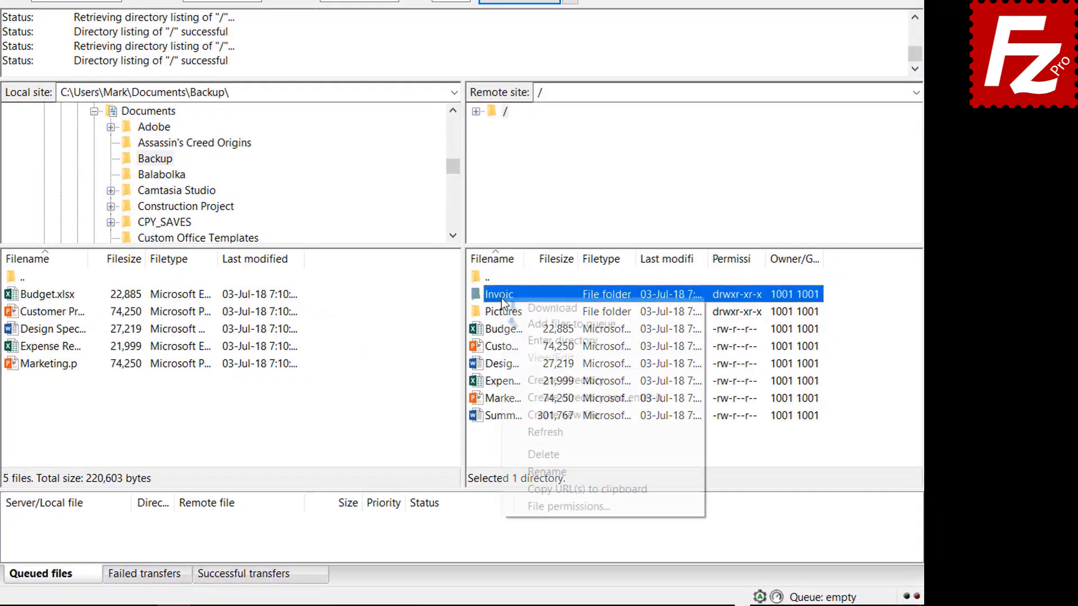
{"action": "left_click", "coordinate": [518, 320]}
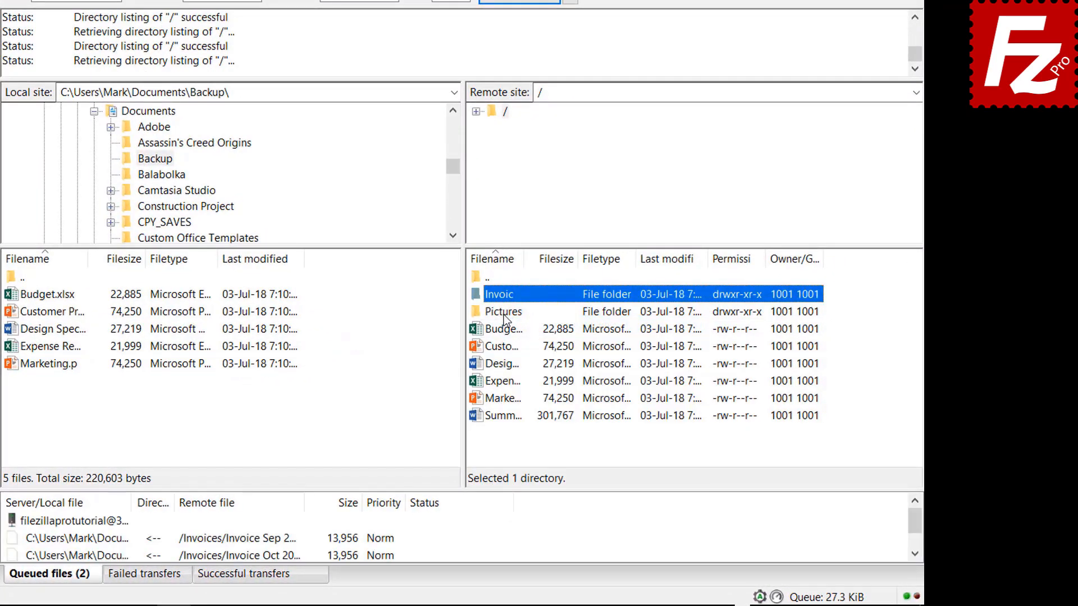
{"action": "right_click", "coordinate": [503, 315]}
{"action": "left_click", "coordinate": [527, 340]}
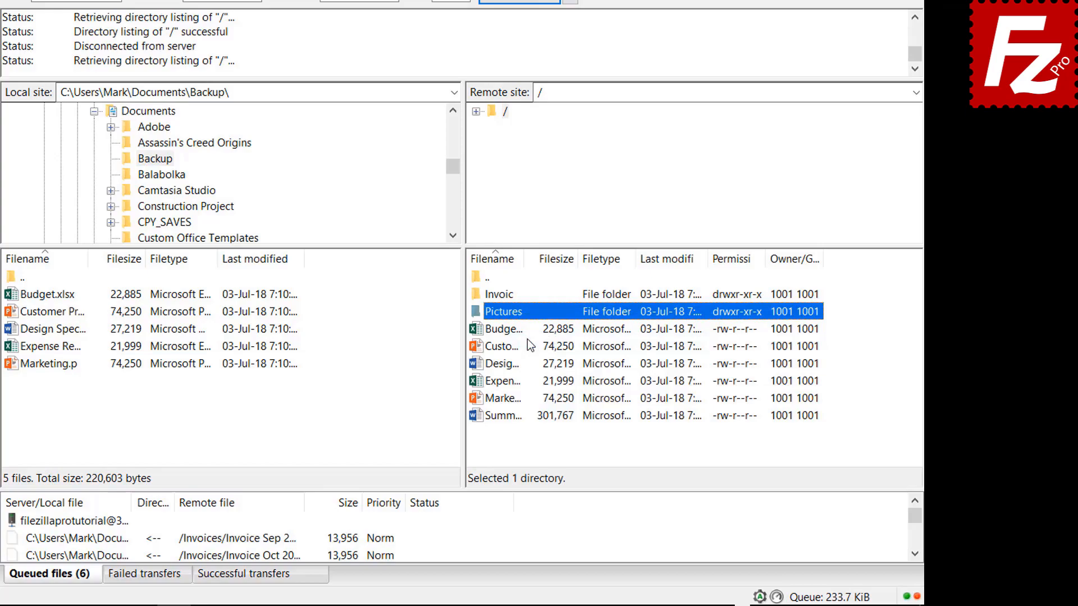
{"action": "left_click", "coordinate": [512, 417]}
{"action": "right_click", "coordinate": [510, 418]}
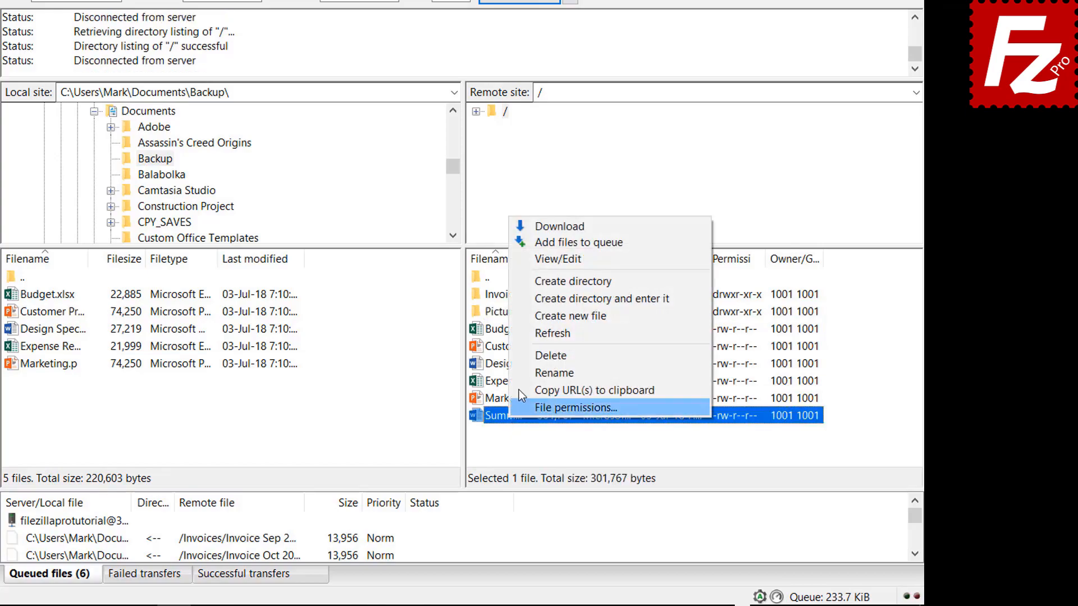
{"action": "left_click", "coordinate": [544, 243]}
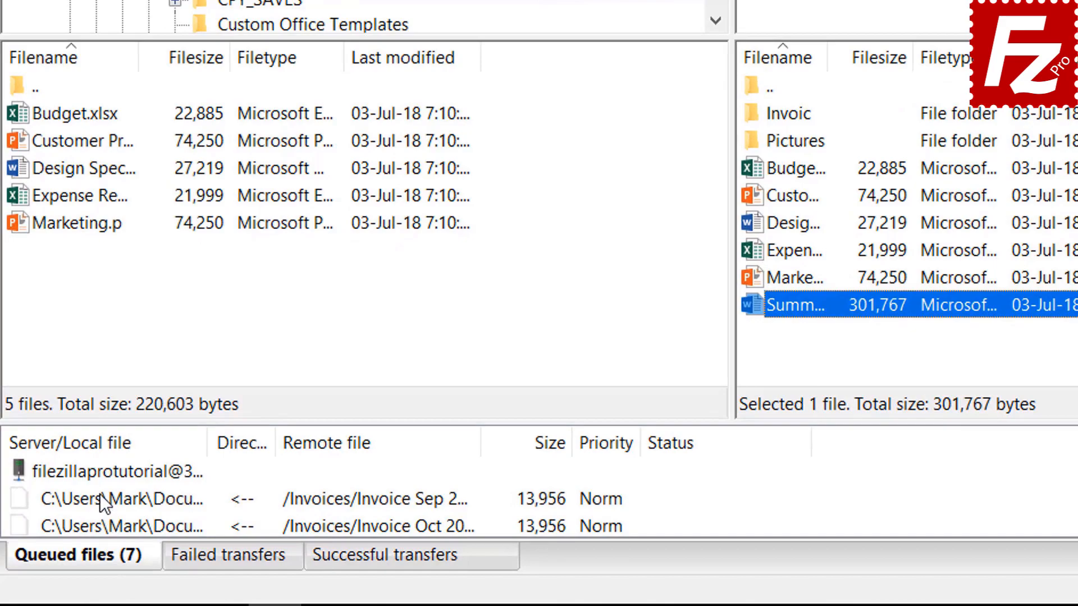
{"action": "right_click", "coordinate": [94, 480]}
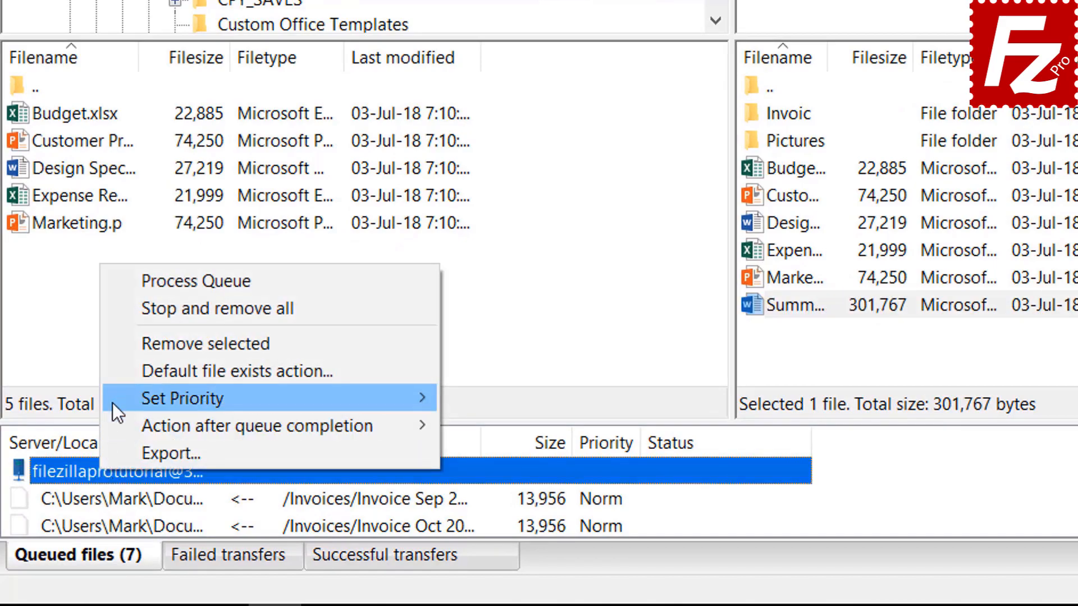
{"action": "left_click", "coordinate": [154, 281]}
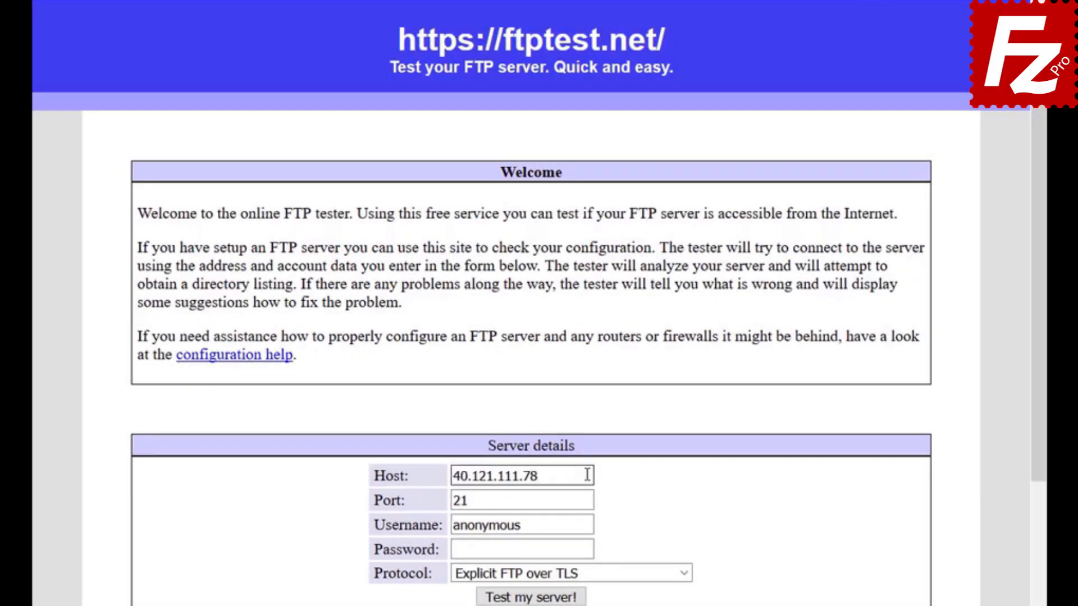
Step: Enter the FTP account's username and password in the ftptest.net server details form
{"action": "left_click", "coordinate": [589, 525]}
{"action": "type", "text": "filezillaprotutorial"}
{"action": "left_click", "coordinate": [589, 550]}
{"action": "type", "text": "•••••••••"}
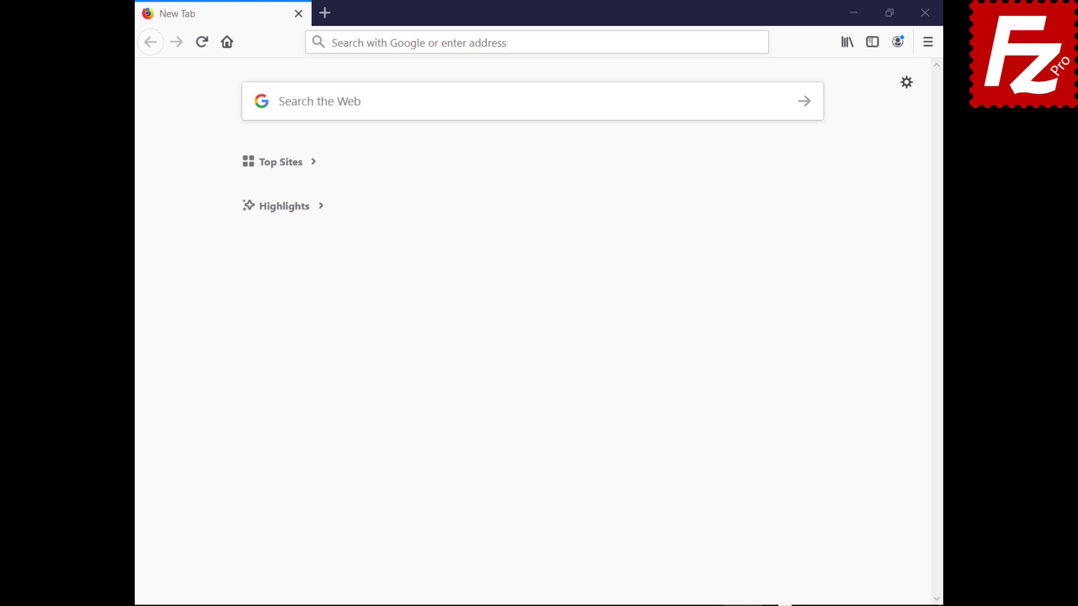
Step: Load the HostGator cPanel login page from the pasted URL and sign in with the account credentials
{"action": "left_click", "coordinate": [728, 42]}
{"action": "type", "text": "https://br622.hostgator.com.br:2083/"}
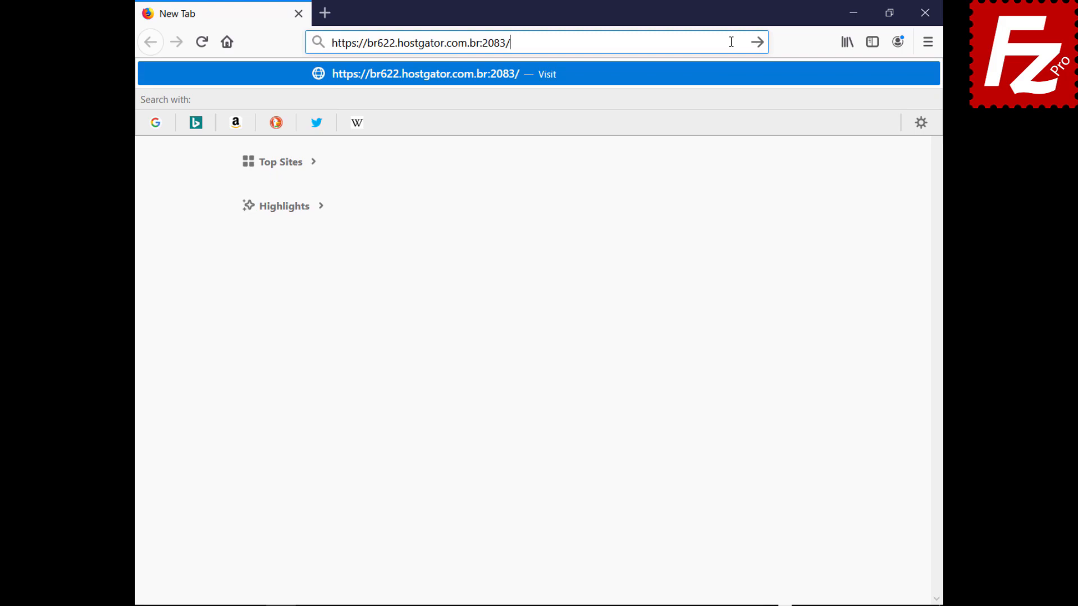
{"action": "key", "text": "Return"}
{"action": "type", "text": "ondazult"}
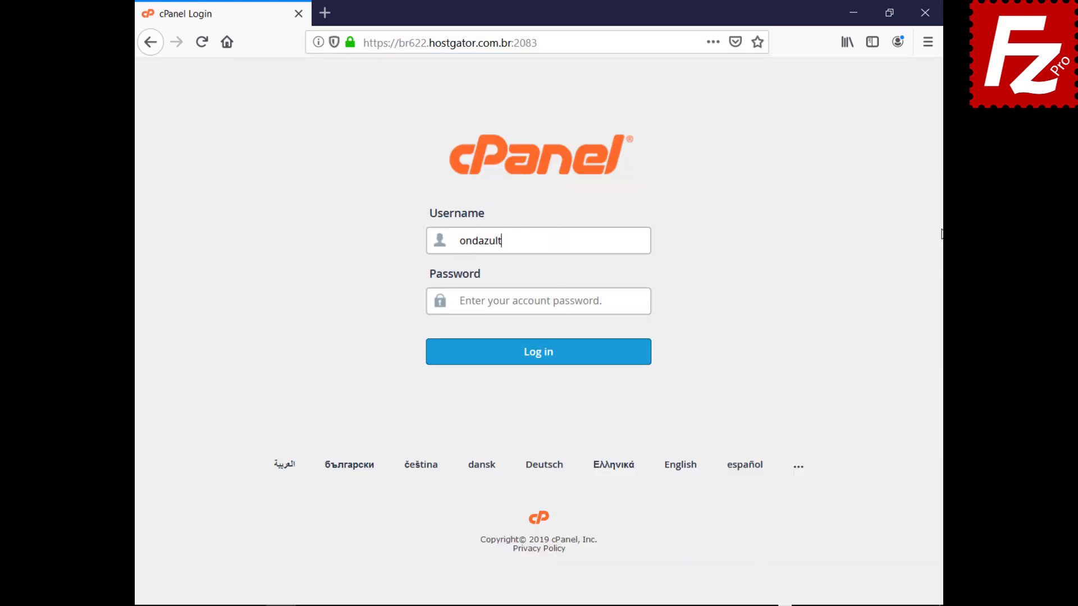
{"action": "key", "text": "Tab"}
{"action": "key", "text": "ctrl+v"}
{"action": "left_click", "coordinate": [536, 363]}
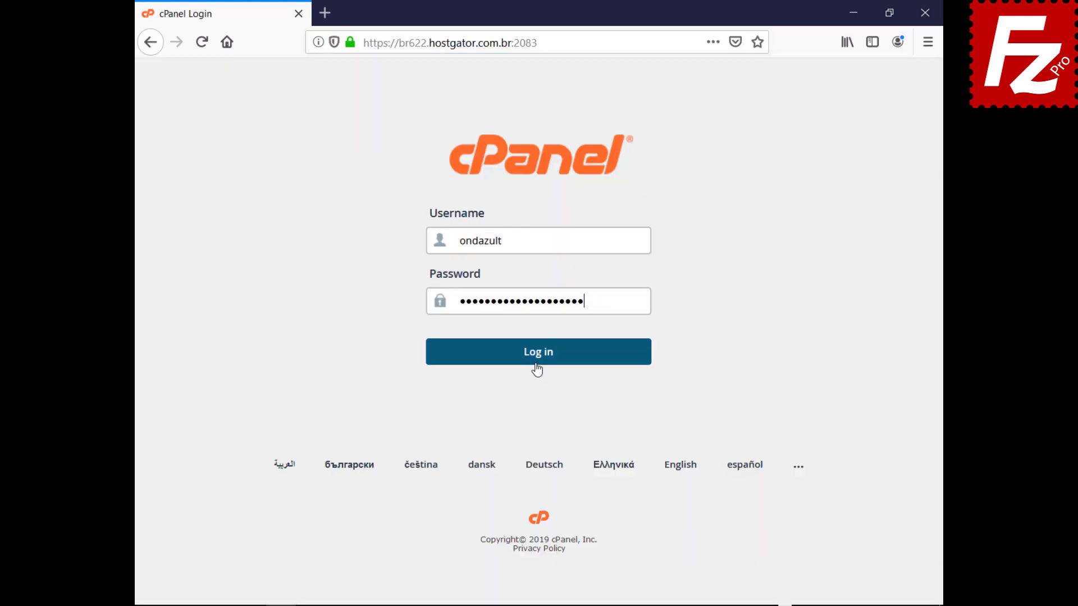
{"action": "left_click", "coordinate": [536, 365]}
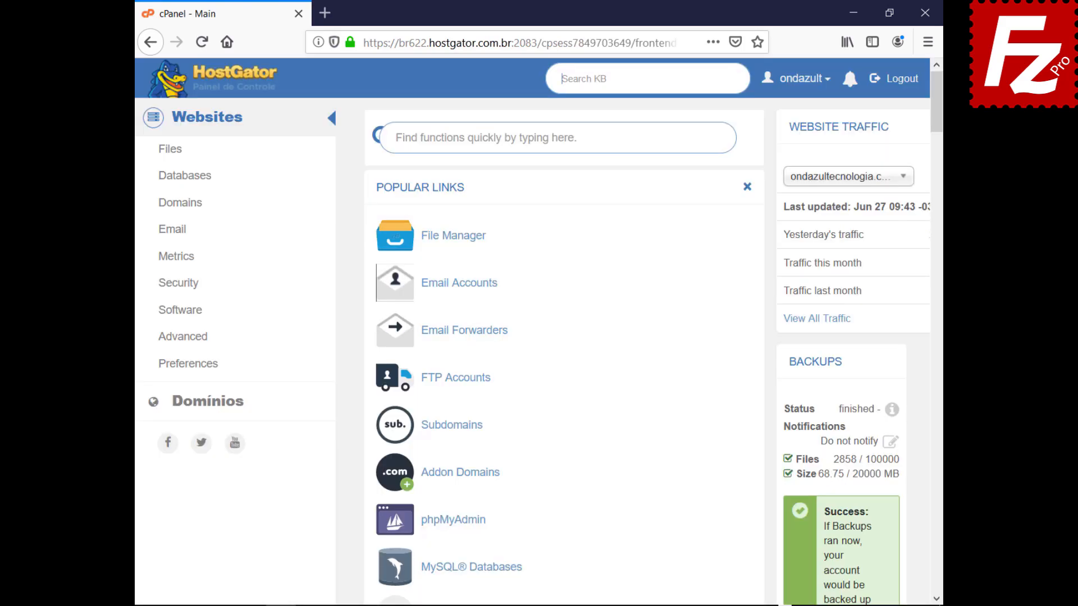
Step: Create a new FTP account with directory public_html/wordpress, then launch FileZilla Pro
{"action": "left_click", "coordinate": [452, 382]}
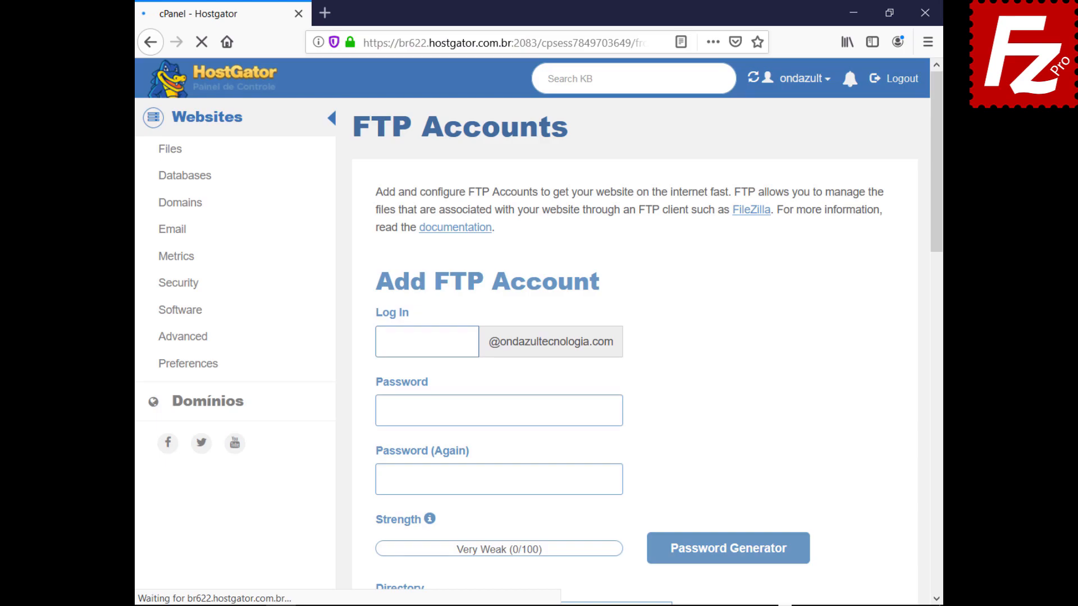
{"action": "type", "text": "wordpressftp"}
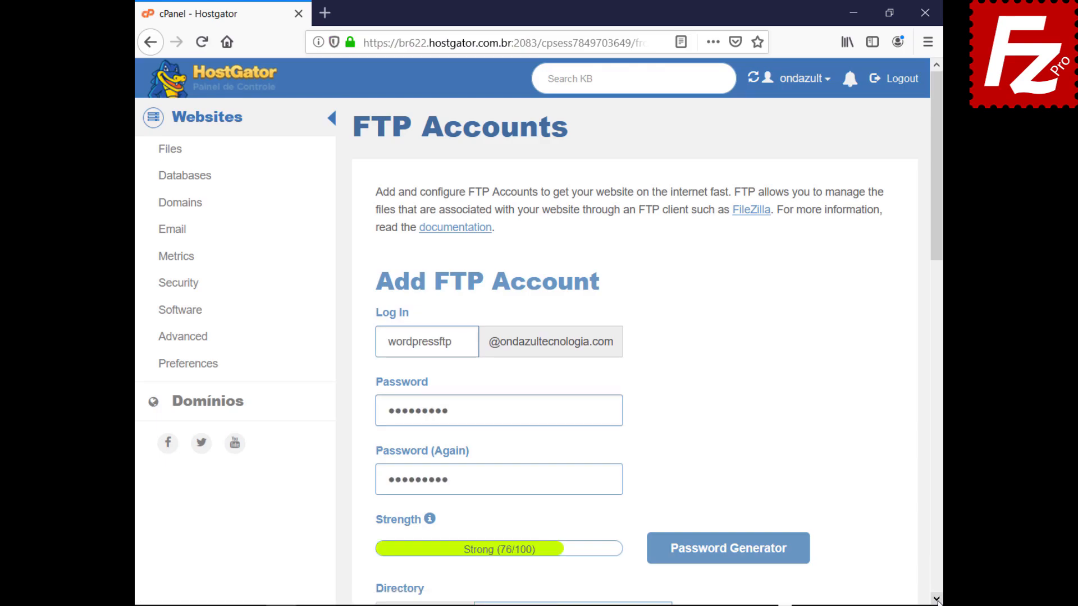
{"action": "scroll", "coordinate": [936, 600], "scroll_direction": "down", "scroll_amount": 7}
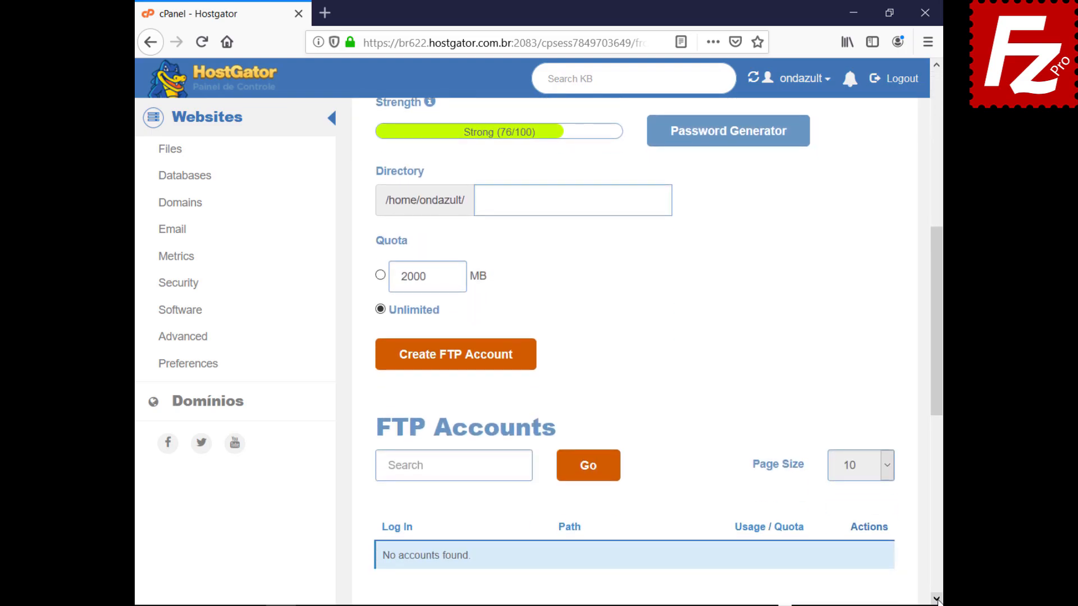
{"action": "type", "text": "public_html/wordpress"}
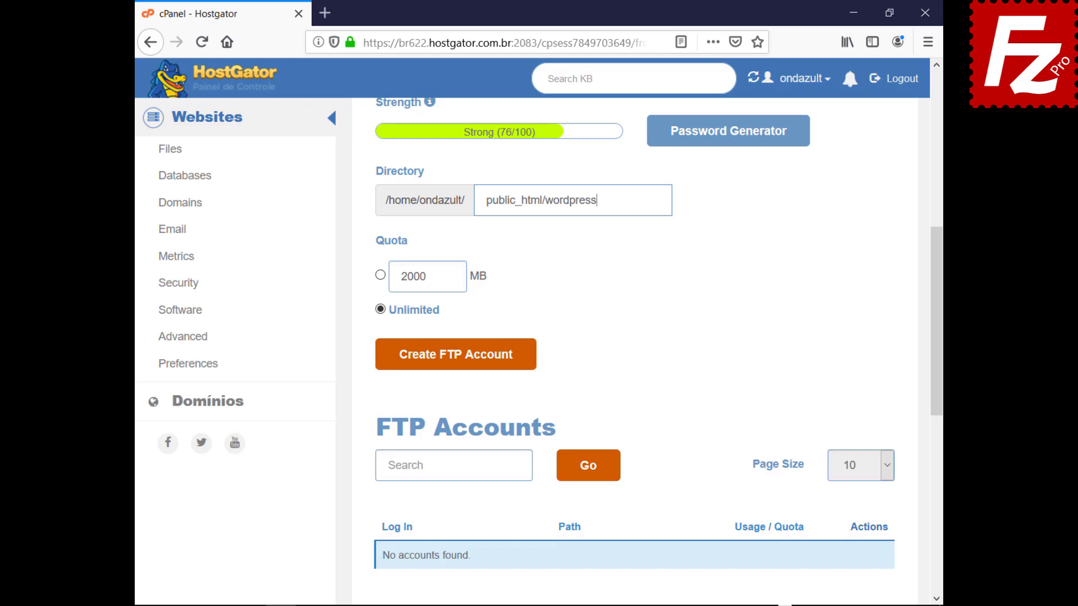
{"action": "left_click", "coordinate": [452, 362]}
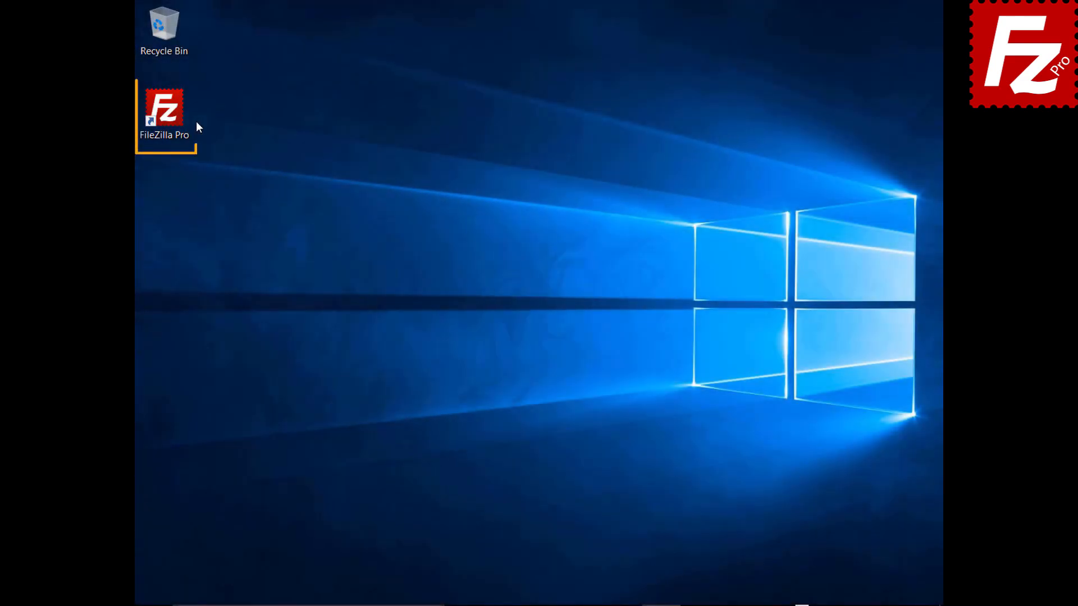
{"action": "double_click", "coordinate": [171, 116]}
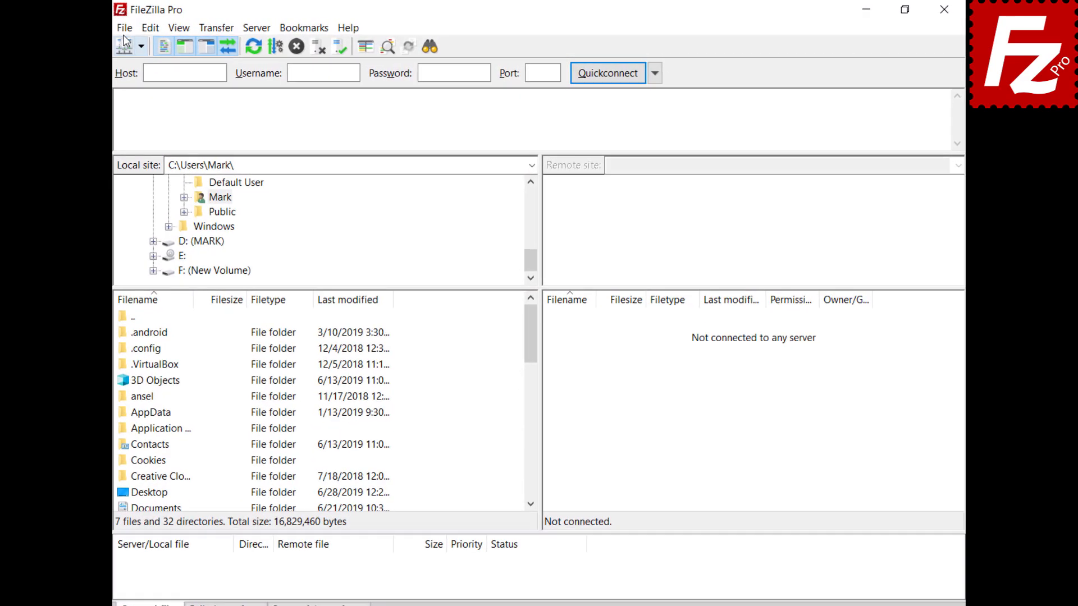
Step: Add a Site Manager entry 'Wordpress' for ftp.ondazultecnologia.com with Normal logon and FTP credentials, then connect
{"action": "left_click", "coordinate": [146, 28]}
{"action": "left_click", "coordinate": [117, 45]}
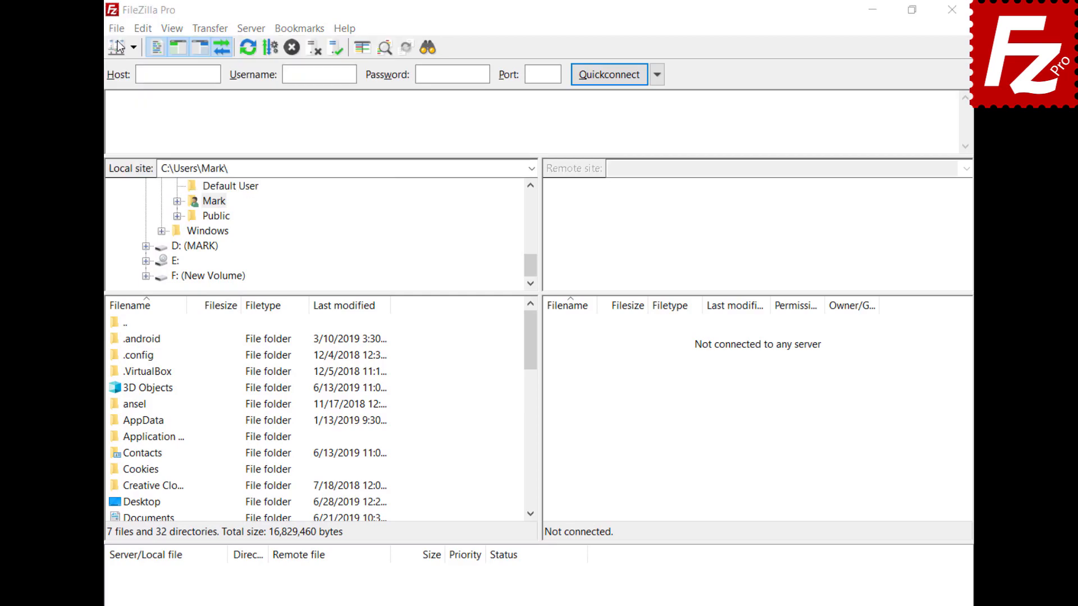
{"action": "left_click", "coordinate": [338, 418]}
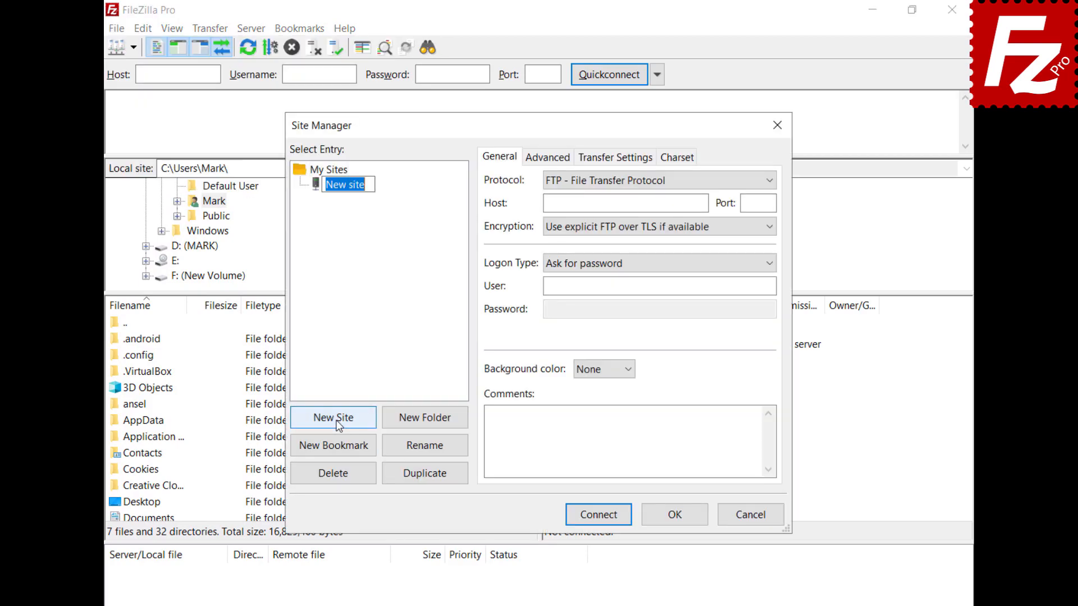
{"action": "type", "text": "Wordpress"}
{"action": "left_click", "coordinate": [623, 202]}
{"action": "type", "text": "ftp.ondazultecnologia.com"}
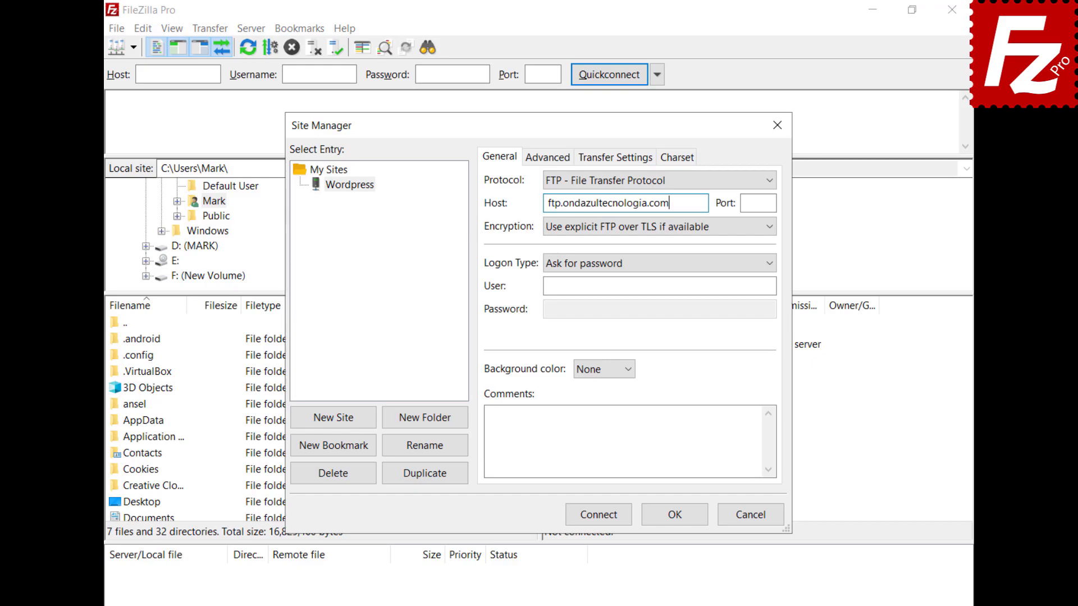
{"action": "key", "text": "ctrl+v"}
{"action": "key", "text": "Tab"}
{"action": "key", "text": "ctrl+v"}
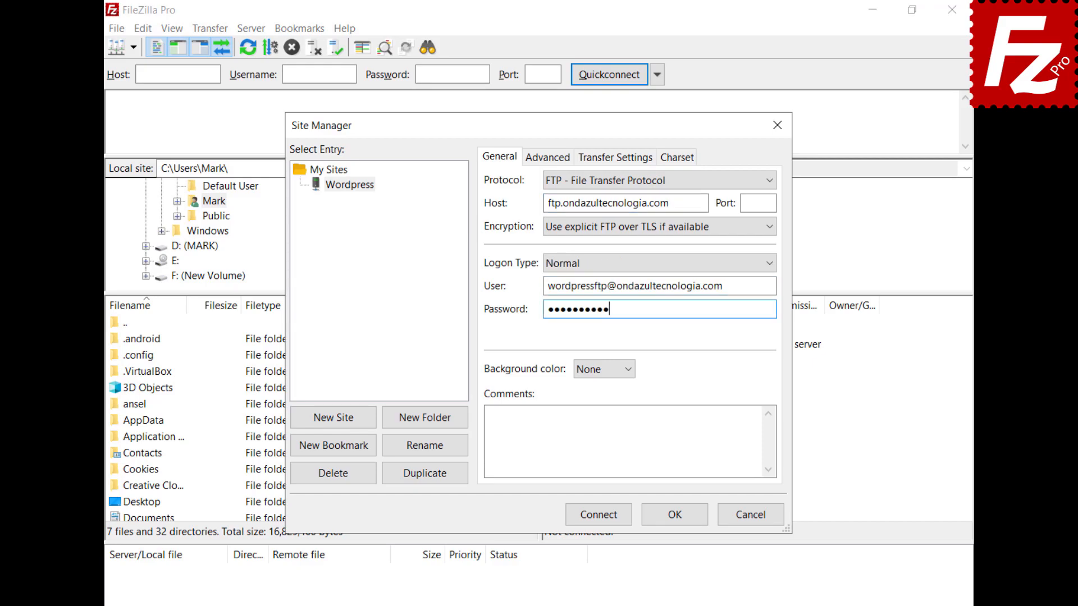
{"action": "left_click", "coordinate": [597, 520]}
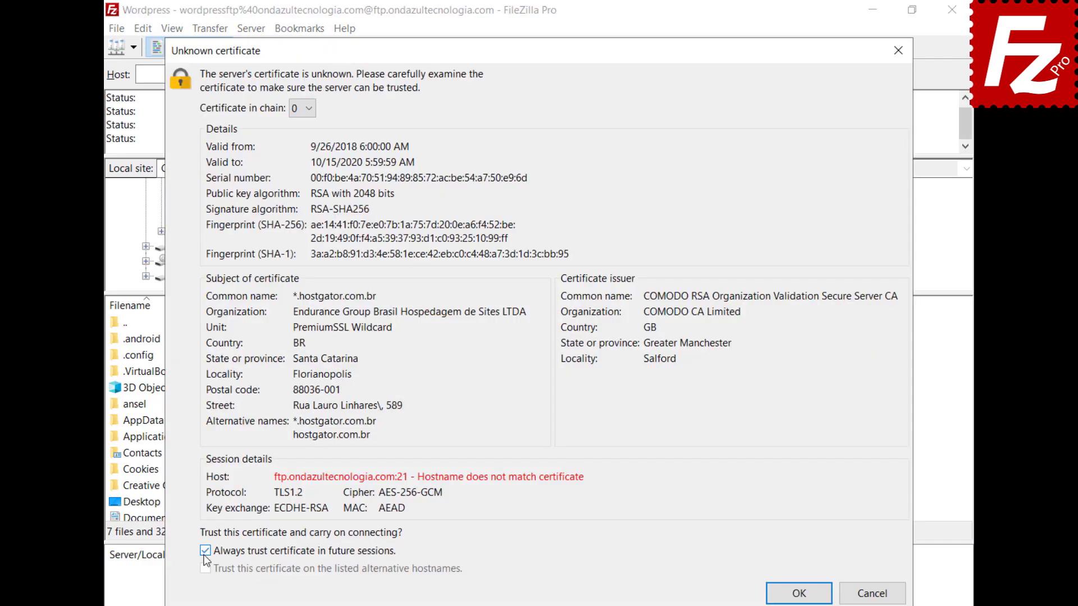
Step: Tick 'Always trust certificate in future sessions' and accept the server's certificate
{"action": "left_click", "coordinate": [206, 551]}
{"action": "left_click", "coordinate": [799, 594]}
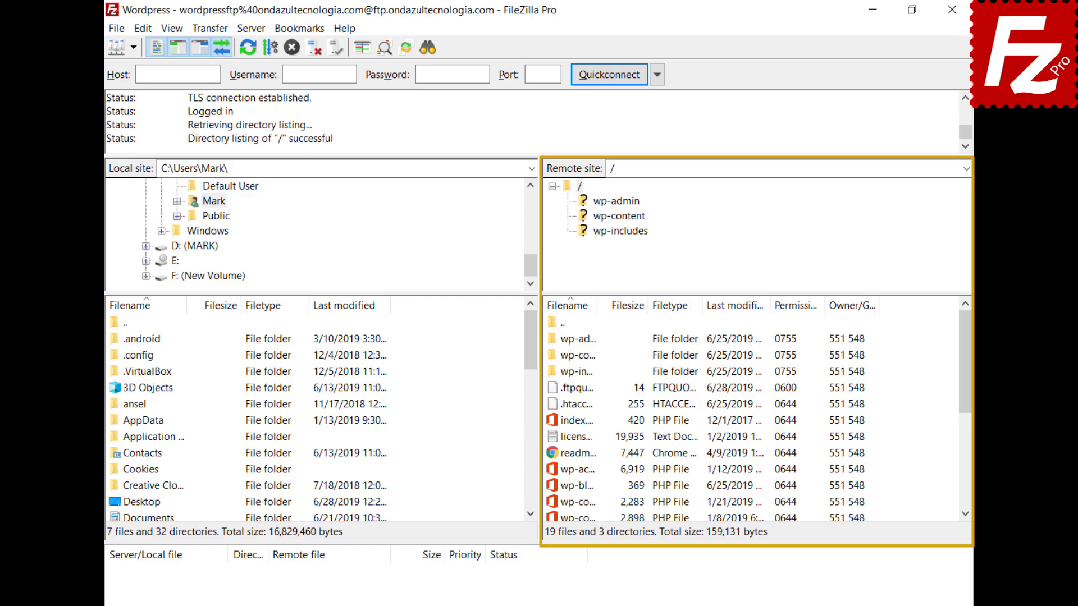
Step: Open wp-blog-header.php for editing and add 'Enter a new line here' as its first line
{"action": "right_click", "coordinate": [555, 485]}
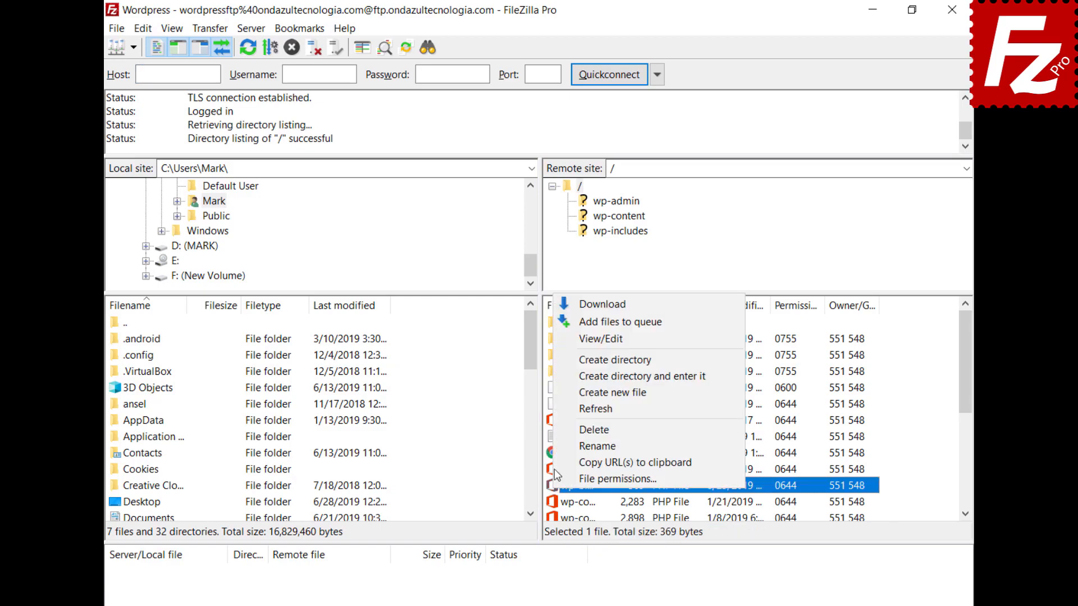
{"action": "left_click", "coordinate": [568, 339]}
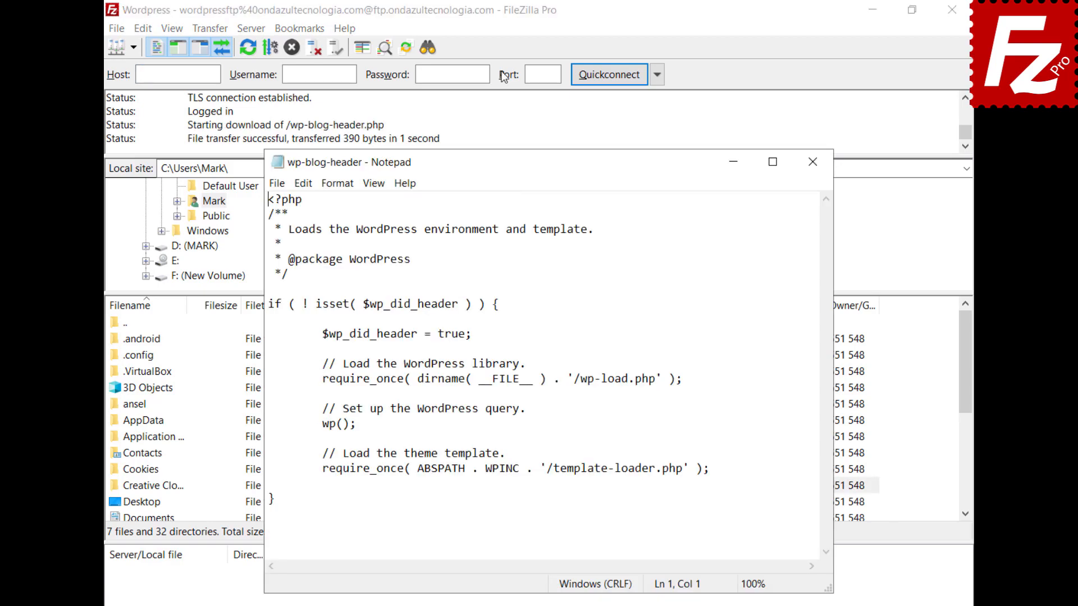
{"action": "key", "text": "Return"}
{"action": "key", "text": "Up"}
{"action": "type", "text": "Enter a new li"}
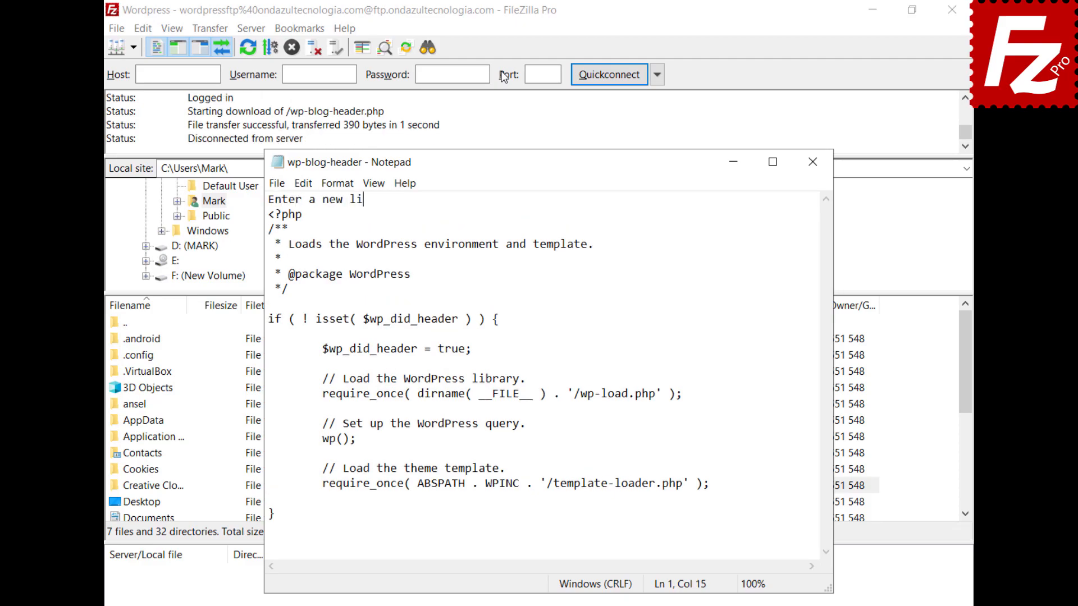
{"action": "type", "text": "ne here"}
Step: Save and close the edited file, then upload it back to the server
{"action": "left_click", "coordinate": [275, 184]}
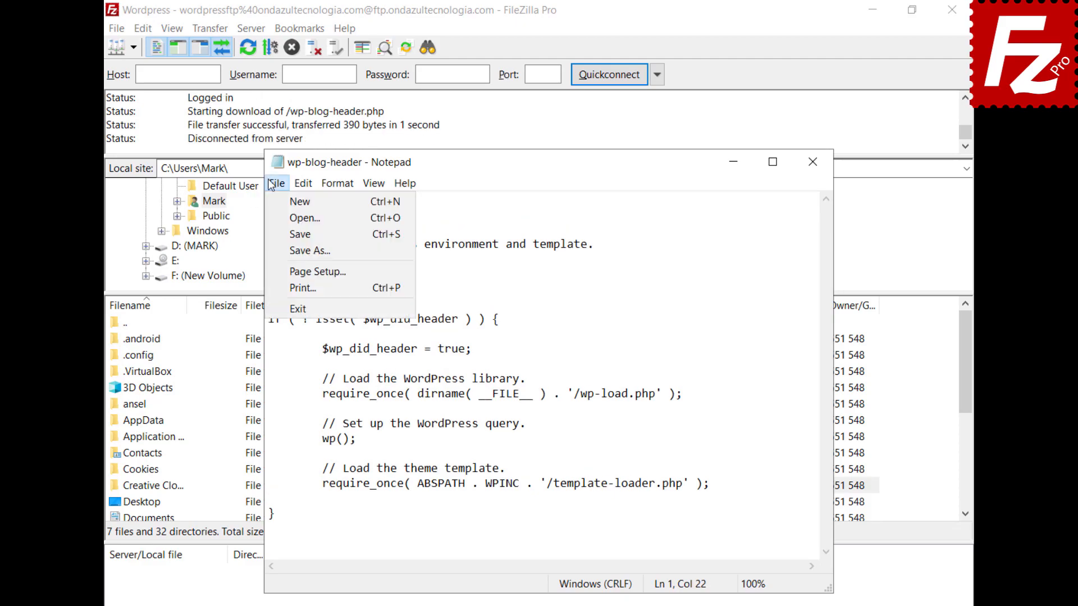
{"action": "left_click", "coordinate": [297, 309]}
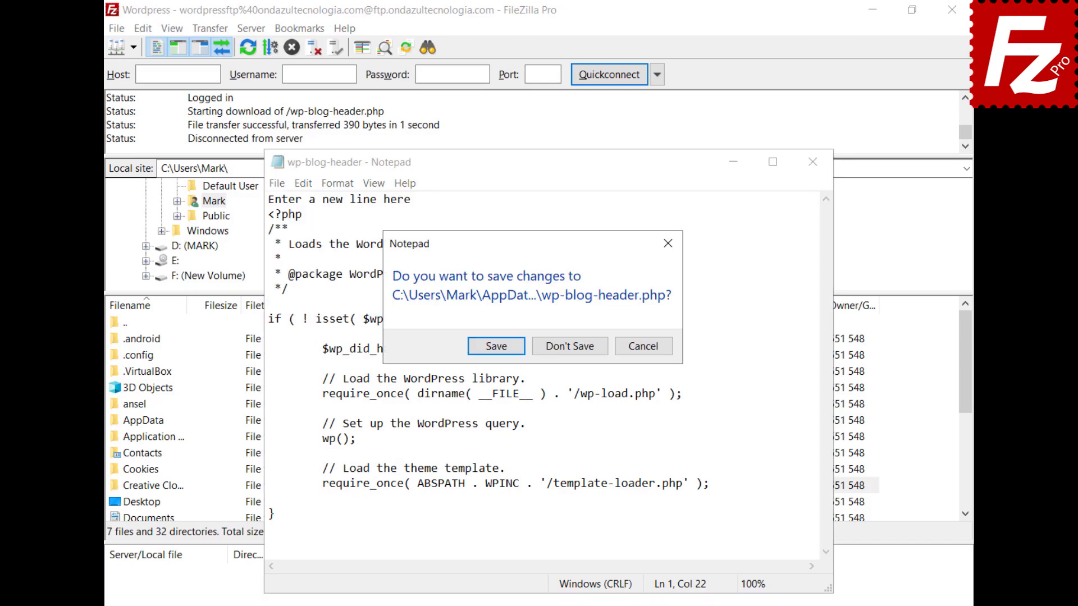
{"action": "left_click", "coordinate": [495, 346]}
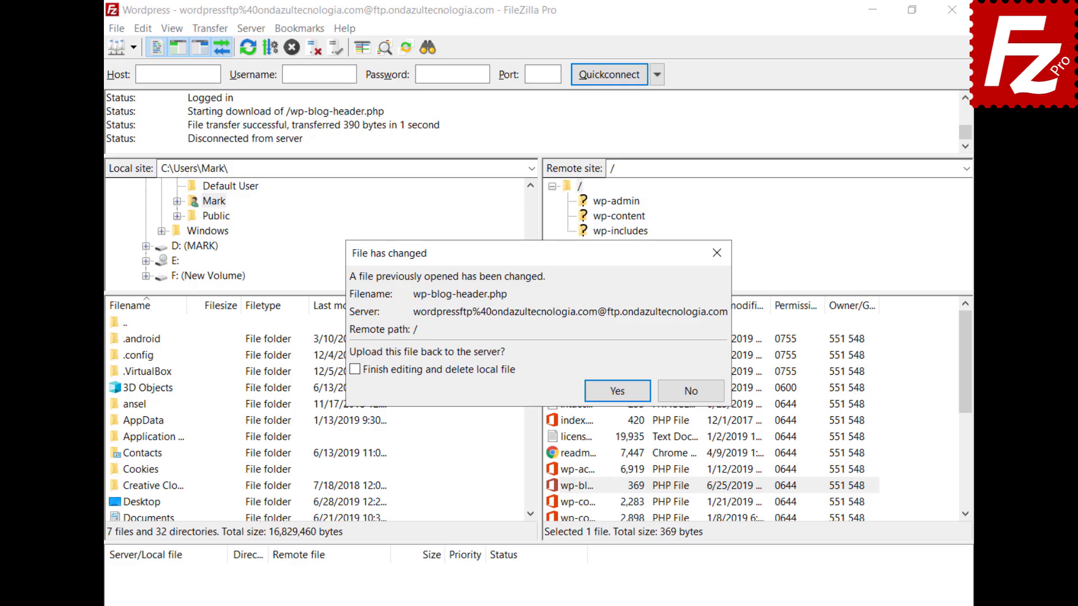
{"action": "left_click", "coordinate": [617, 390]}
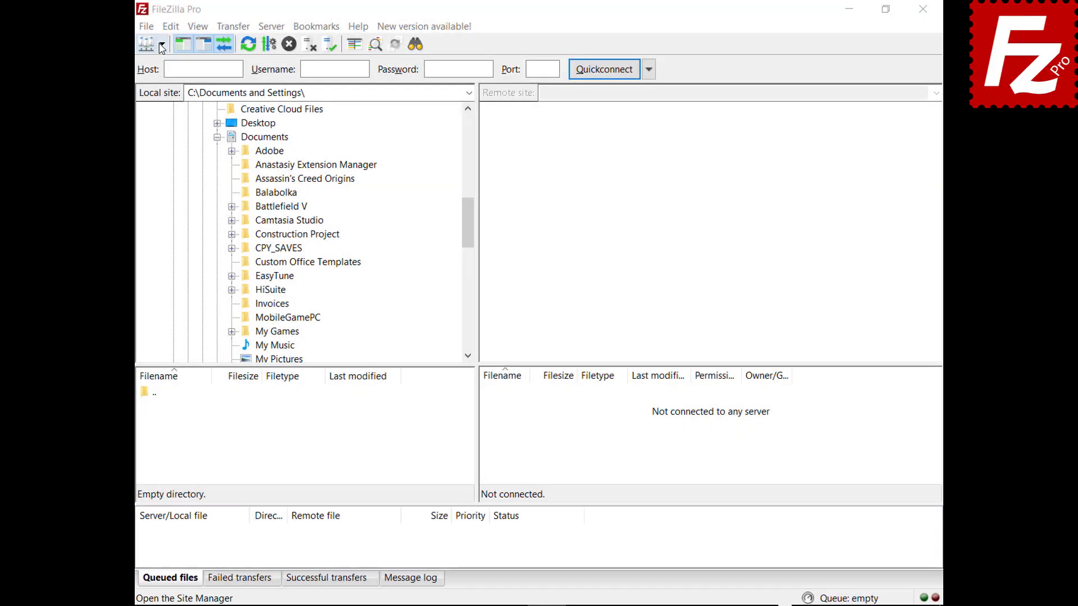
Step: Connect to the saved FTP site, download Financial.xlsx to Documents, and upload Evaluation to the server root
{"action": "left_click", "coordinate": [161, 43]}
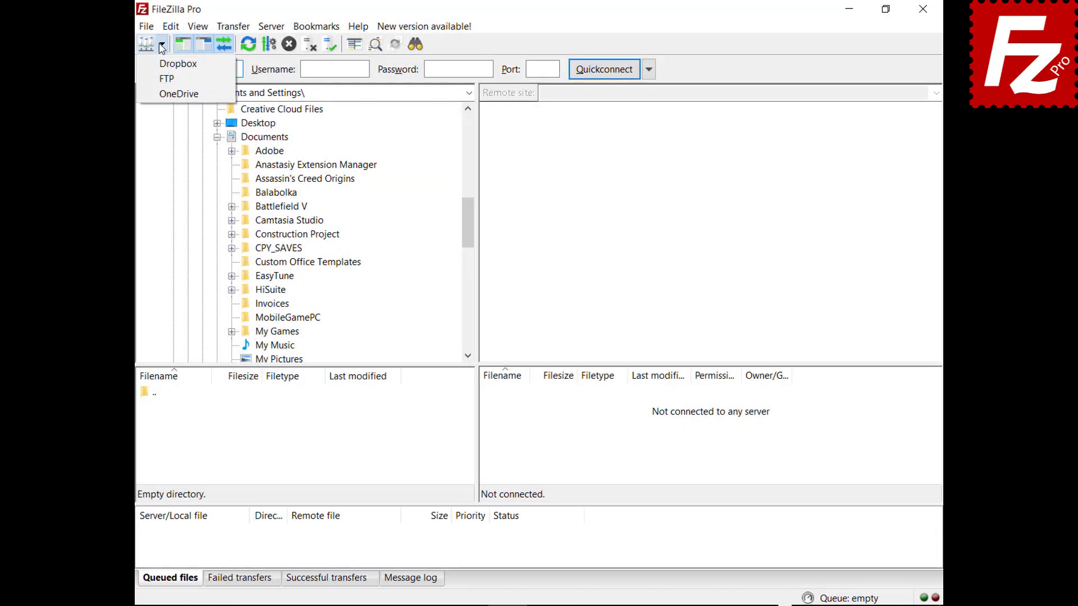
{"action": "left_click", "coordinate": [163, 79]}
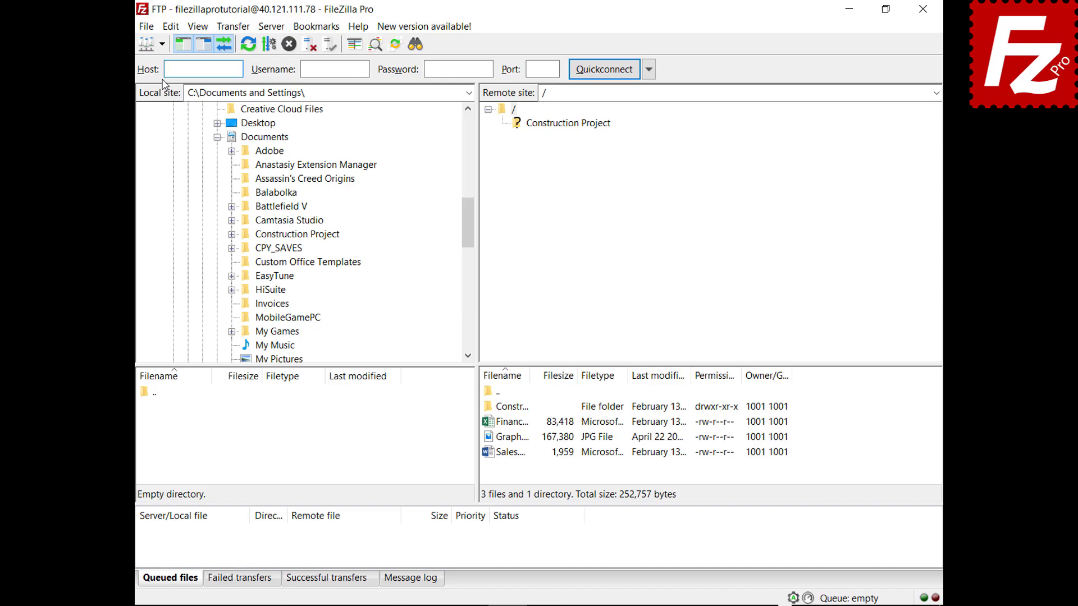
{"action": "left_click", "coordinate": [492, 425]}
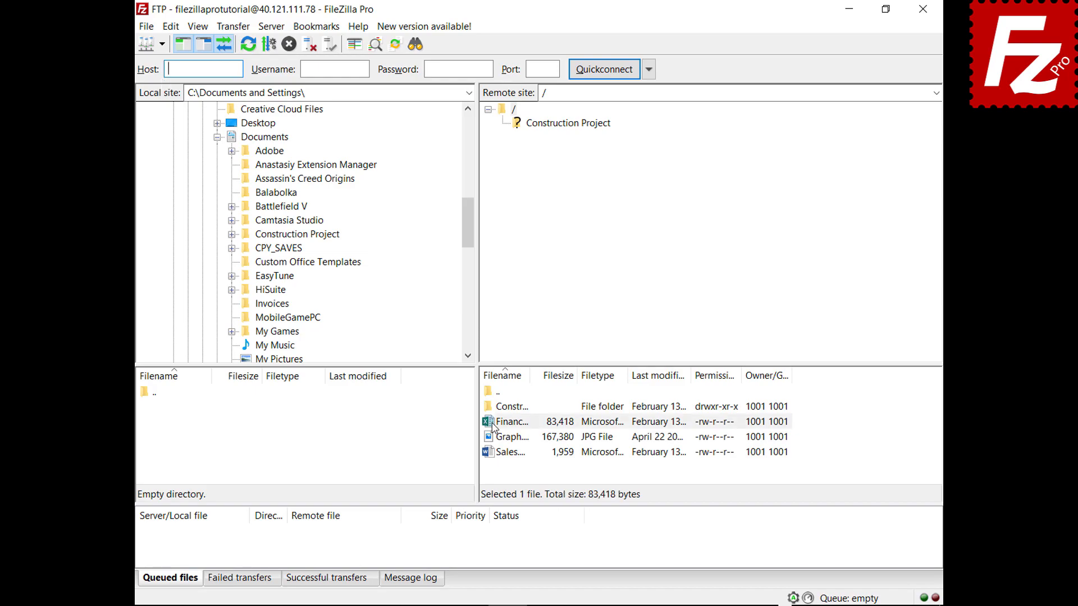
{"action": "left_click_drag", "start_coordinate": [493, 426], "coordinate": [302, 140]}
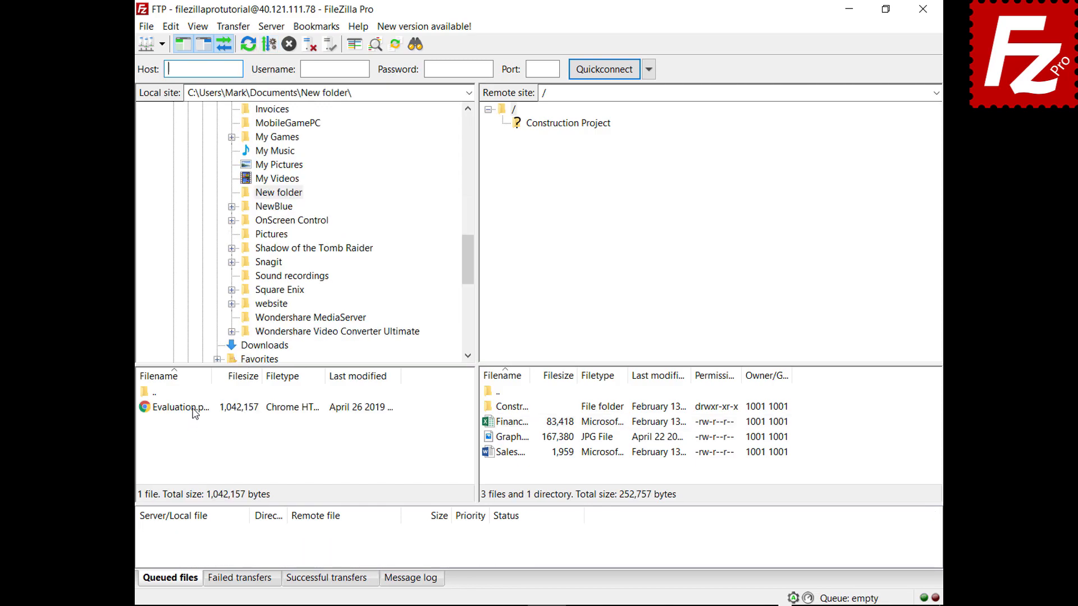
{"action": "left_click", "coordinate": [193, 409]}
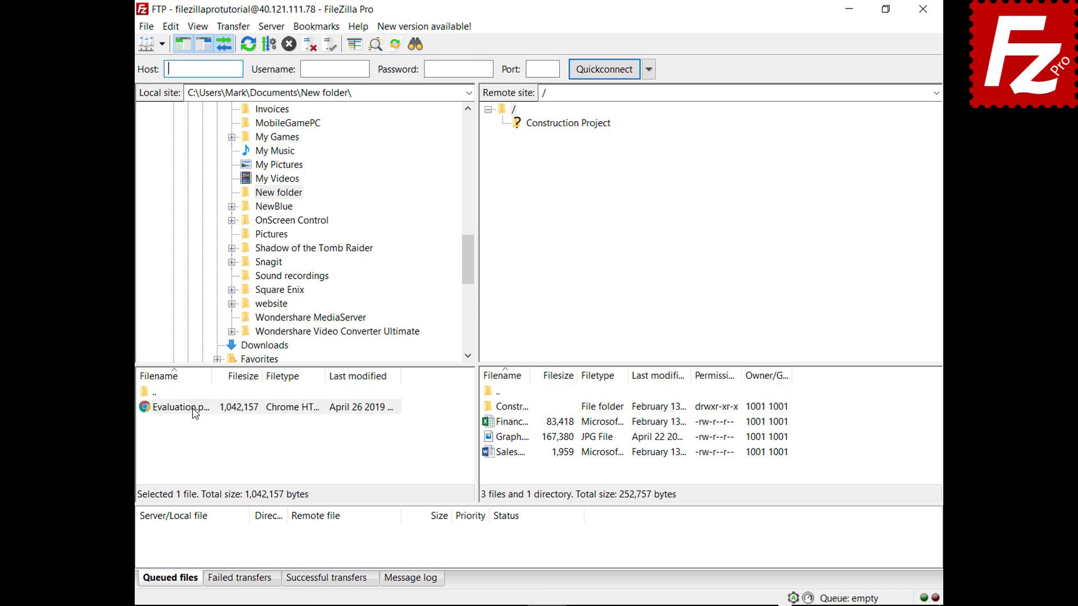
{"action": "left_click_drag", "start_coordinate": [193, 413], "coordinate": [522, 471]}
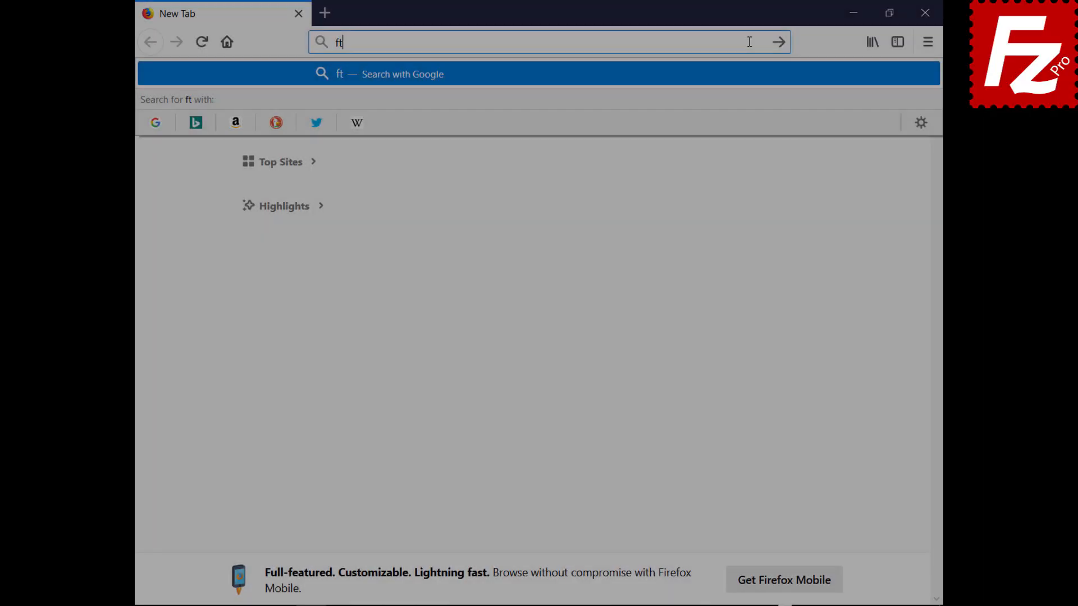
Step: Open ftptest.net and enter host 40.121.111.78 with the FTP username
{"action": "type", "text": "ptest.net"}
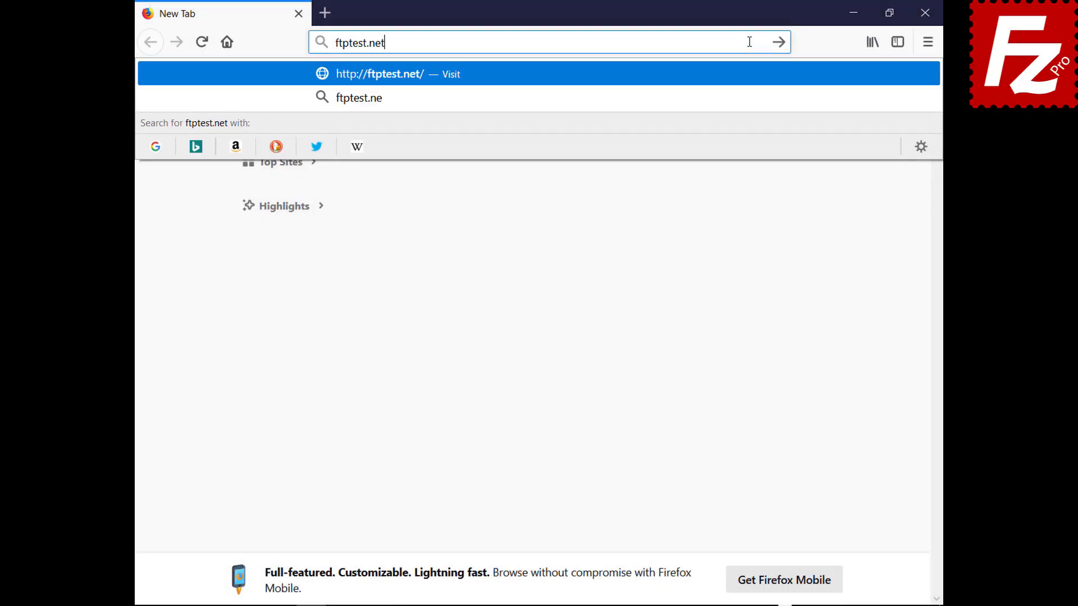
{"action": "key", "text": "Return"}
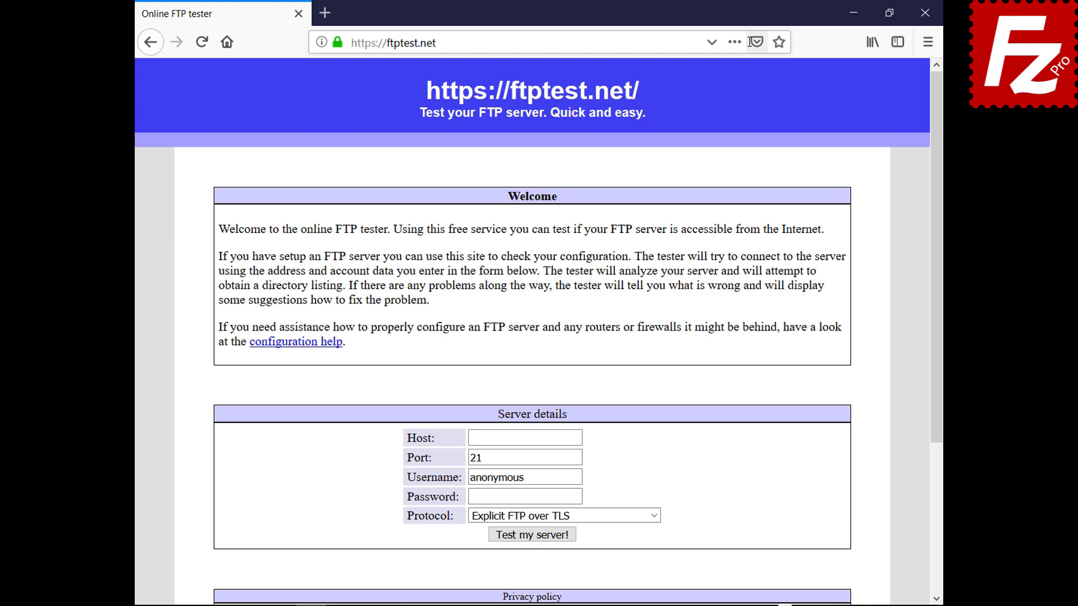
{"action": "left_click", "coordinate": [577, 438]}
{"action": "type", "text": "40.121.111.78"}
{"action": "left_click", "coordinate": [578, 477]}
{"action": "key", "text": "BackSpace"}
{"action": "key", "text": "BackSpace"}
{"action": "key", "text": "BackSpace"}
{"action": "key", "text": "BackSpace"}
{"action": "key", "text": "BackSpace"}
{"action": "key", "text": "BackSpace"}
{"action": "key", "text": "BackSpace"}
{"action": "key", "text": "BackSpace"}
{"action": "key", "text": "BackSpace"}
{"action": "type", "text": "filezillaprotutorial"}
Step: Enter the password, choose 'Allow fallback to plain FTP (insecure)', and run the server test
{"action": "left_click", "coordinate": [578, 498]}
{"action": "type", "text": "●●●●●●●●●"}
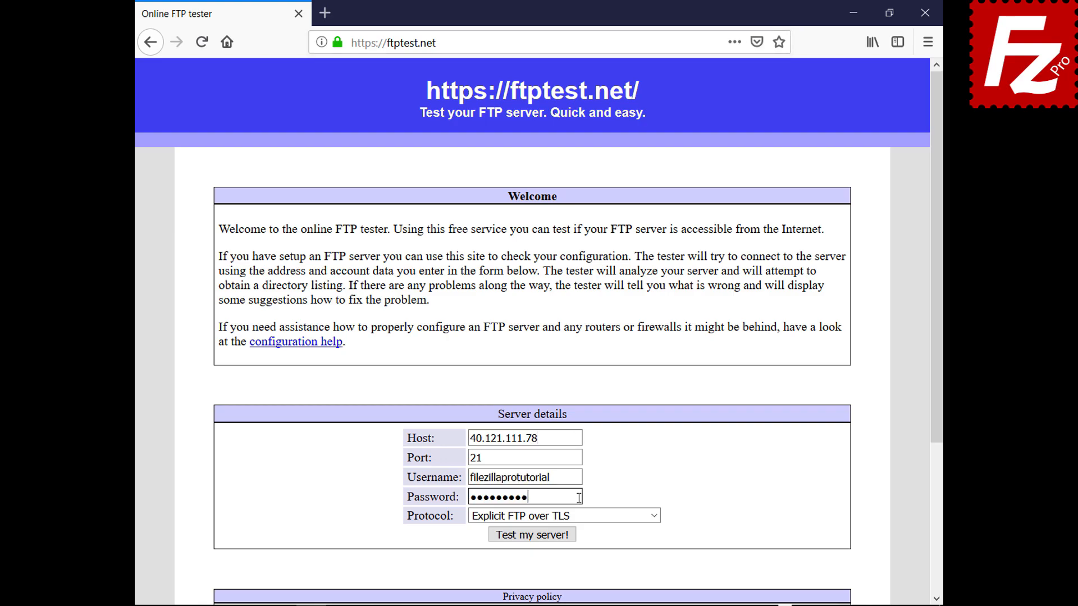
{"action": "left_click", "coordinate": [653, 515]}
{"action": "left_click", "coordinate": [649, 559]}
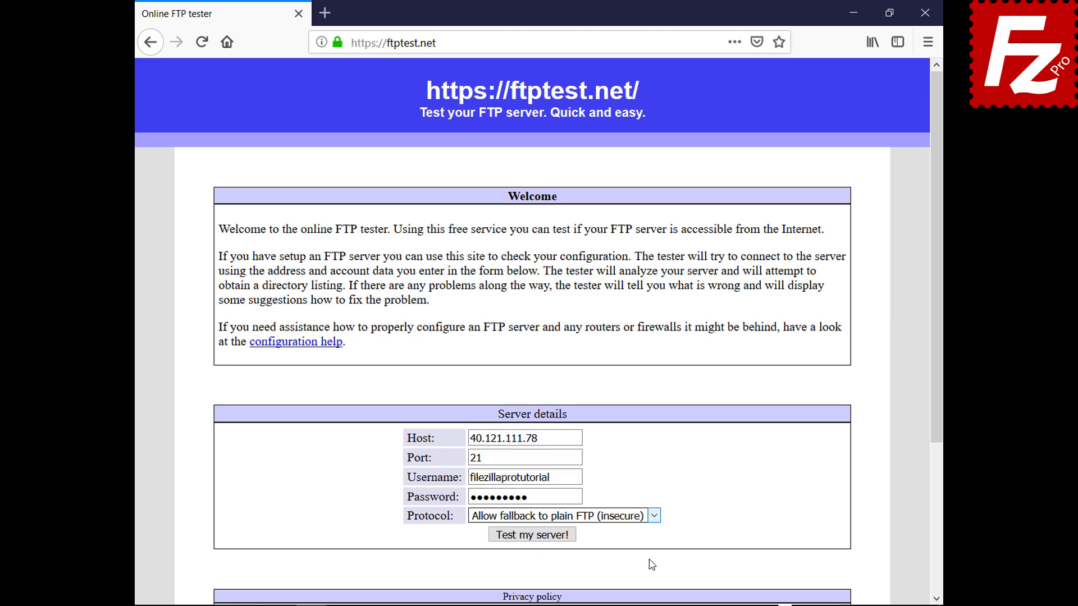
{"action": "left_click", "coordinate": [536, 535]}
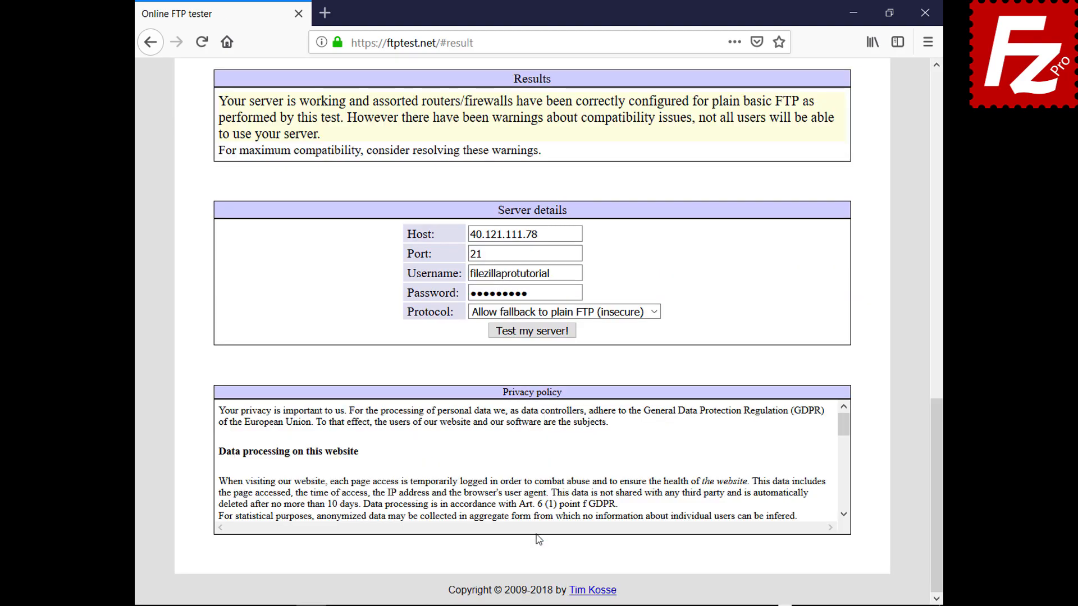
{"action": "left_click_drag", "start_coordinate": [937, 466], "coordinate": [886, 140]}
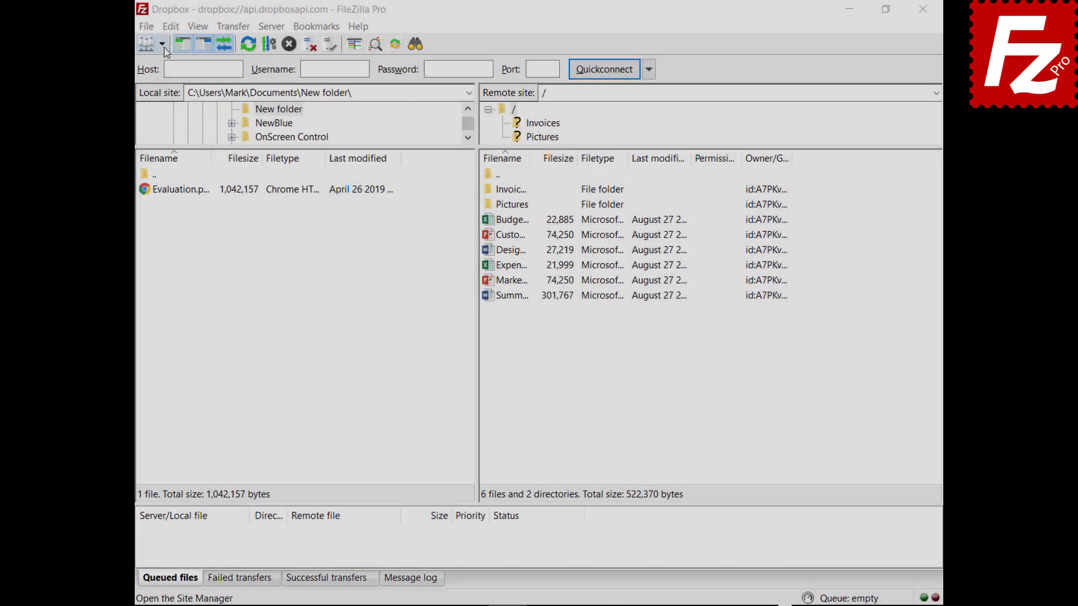
Step: Connect to the saved OneDrive site in a new tab, then switch back to the Dropbox tab
{"action": "left_click", "coordinate": [161, 44]}
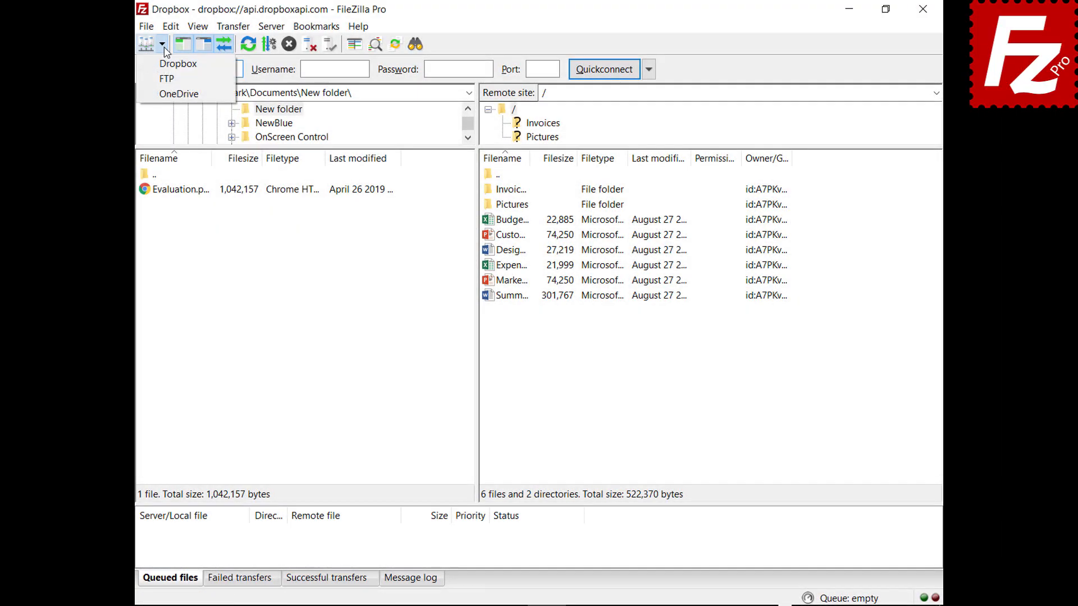
{"action": "left_click", "coordinate": [167, 95]}
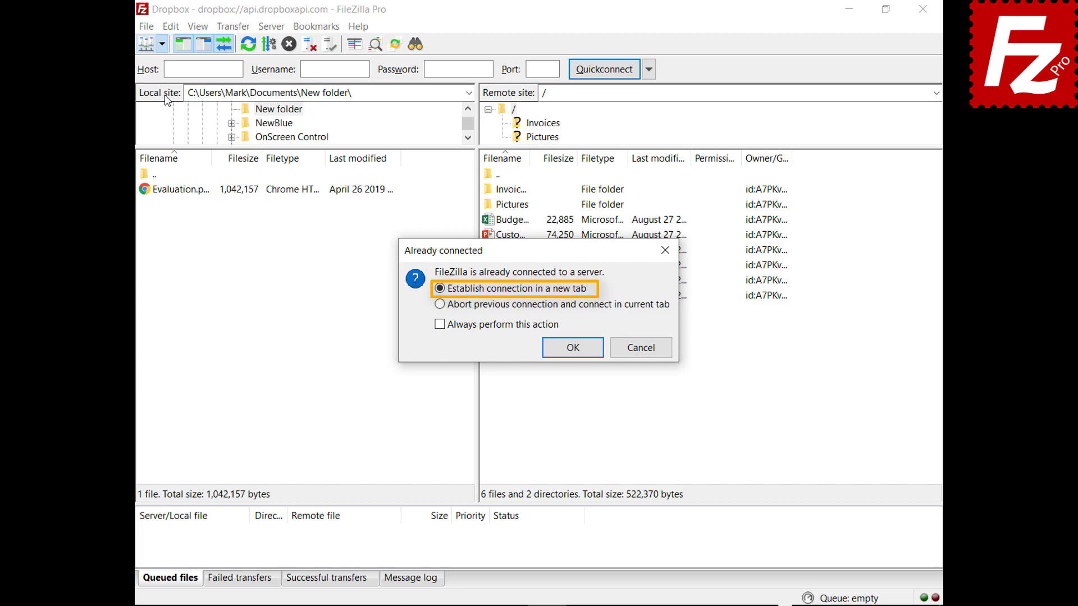
{"action": "left_click", "coordinate": [574, 350]}
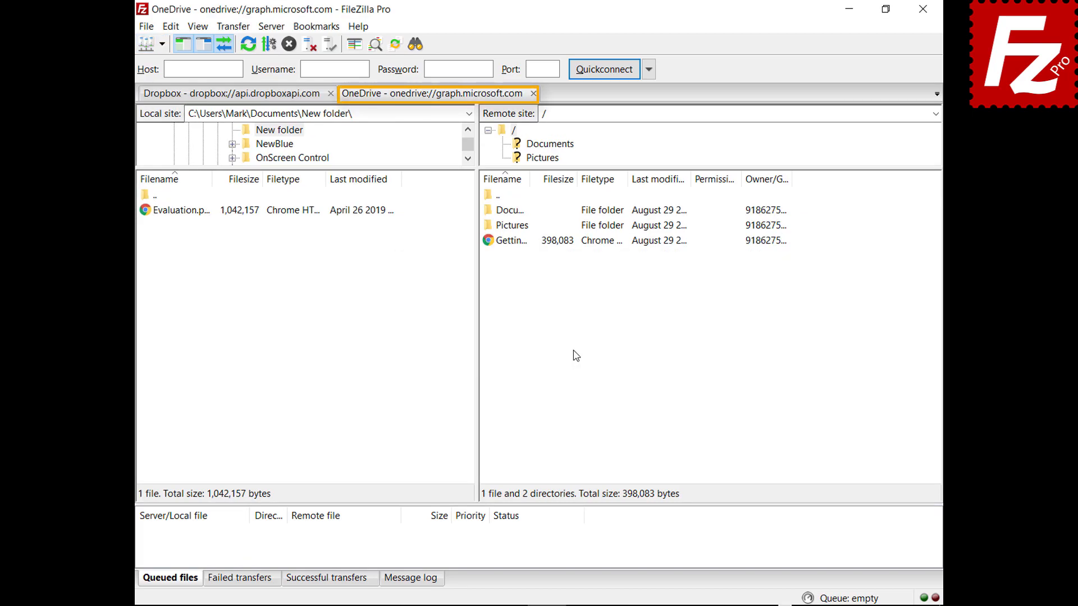
{"action": "left_click", "coordinate": [230, 94]}
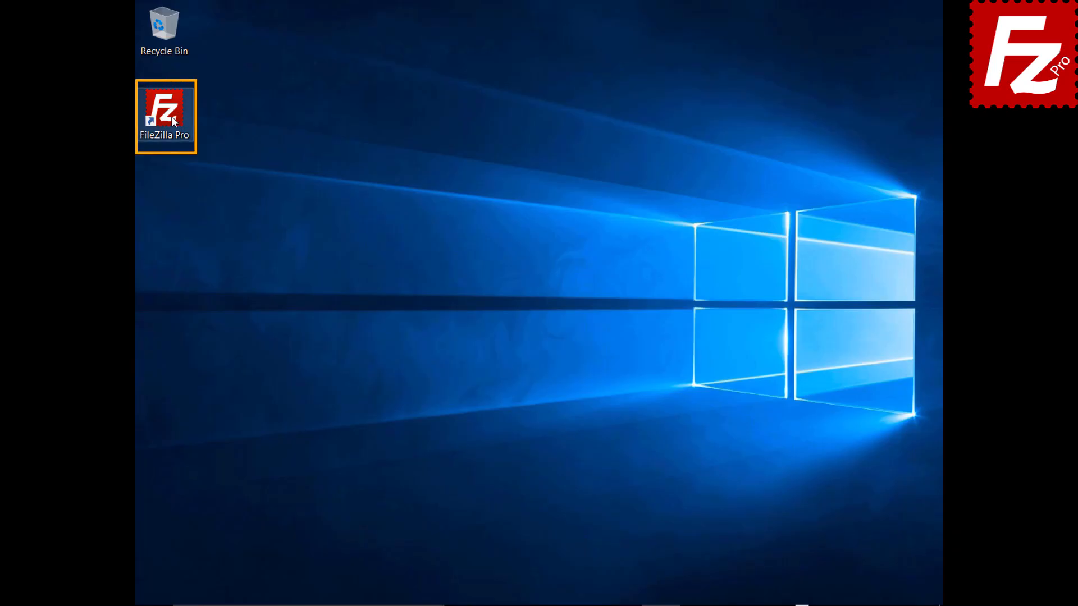
Step: Launch FileZilla Pro and Quickconnect to 40.121.111.78 with the FTP username and password
{"action": "double_click", "coordinate": [171, 116]}
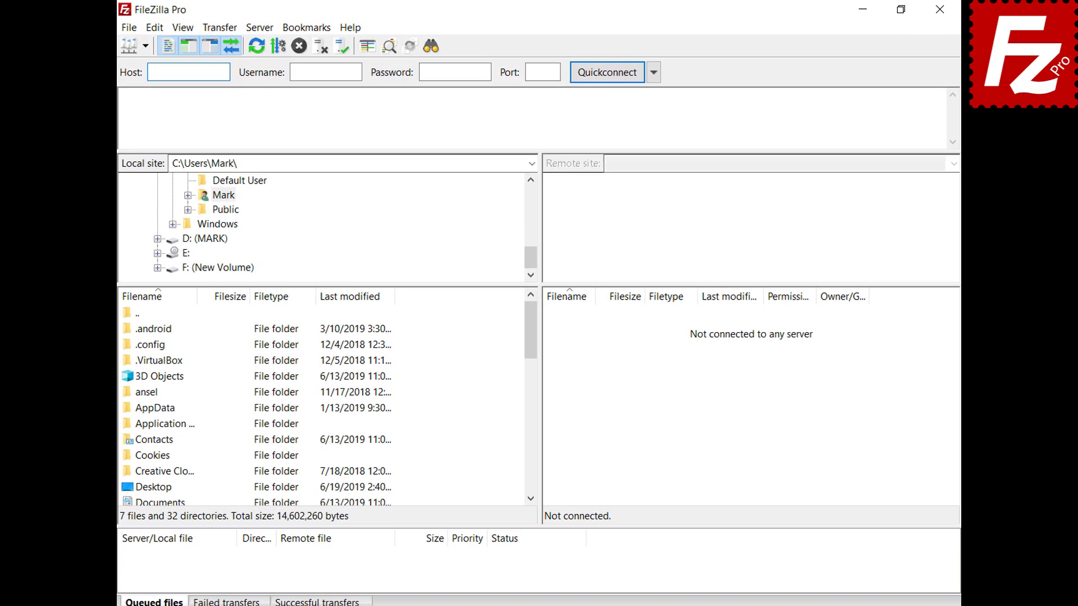
{"action": "type", "text": "40.121.111.78"}
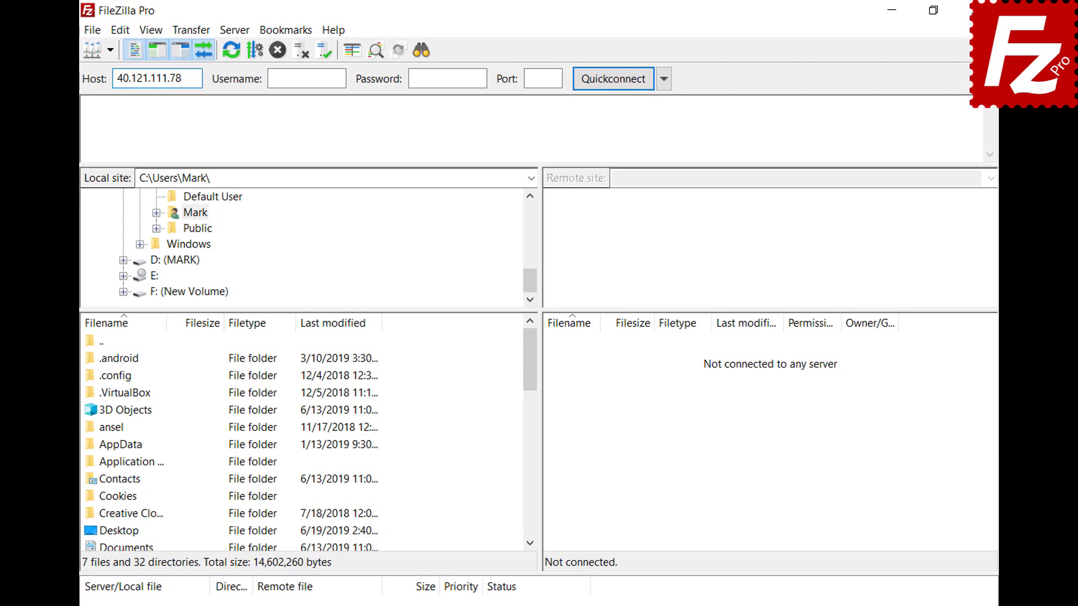
{"action": "key", "text": "Tab"}
{"action": "type", "text": "filezillaprotutorial"}
{"action": "key", "text": "Tab"}
{"action": "type", "text": "•••••••••"}
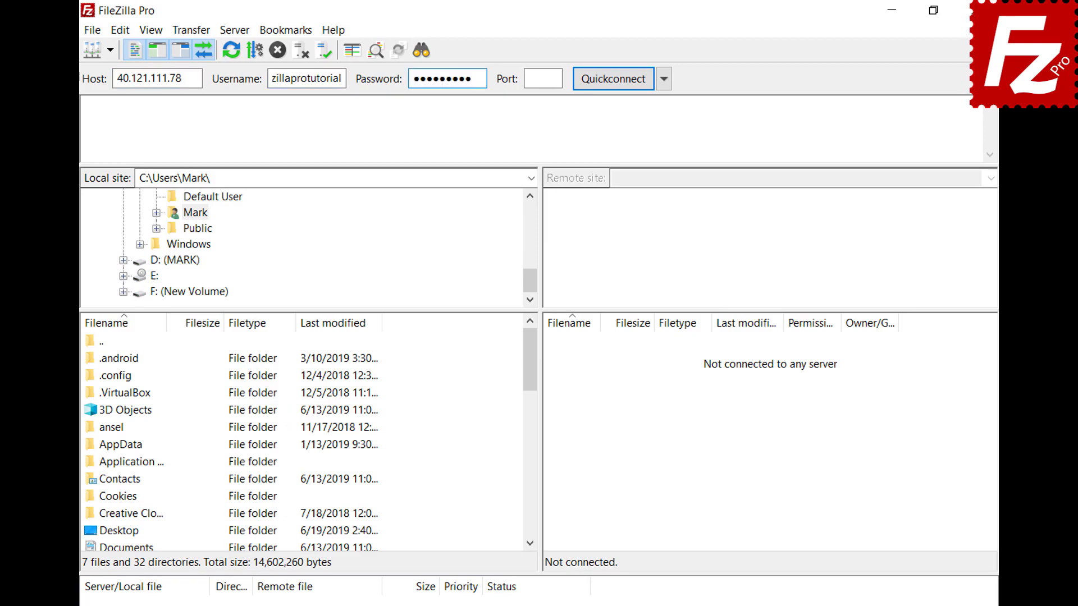
{"action": "key", "text": "Return"}
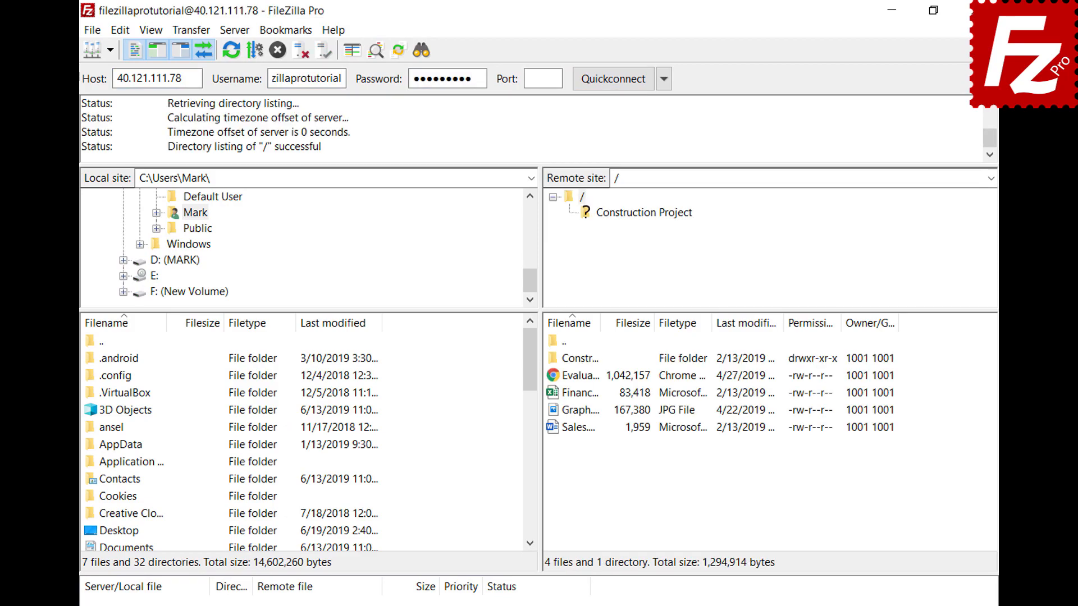
Step: Copy the current connection to Site Manager as a site named 'New connection'
{"action": "left_click", "coordinate": [92, 30]}
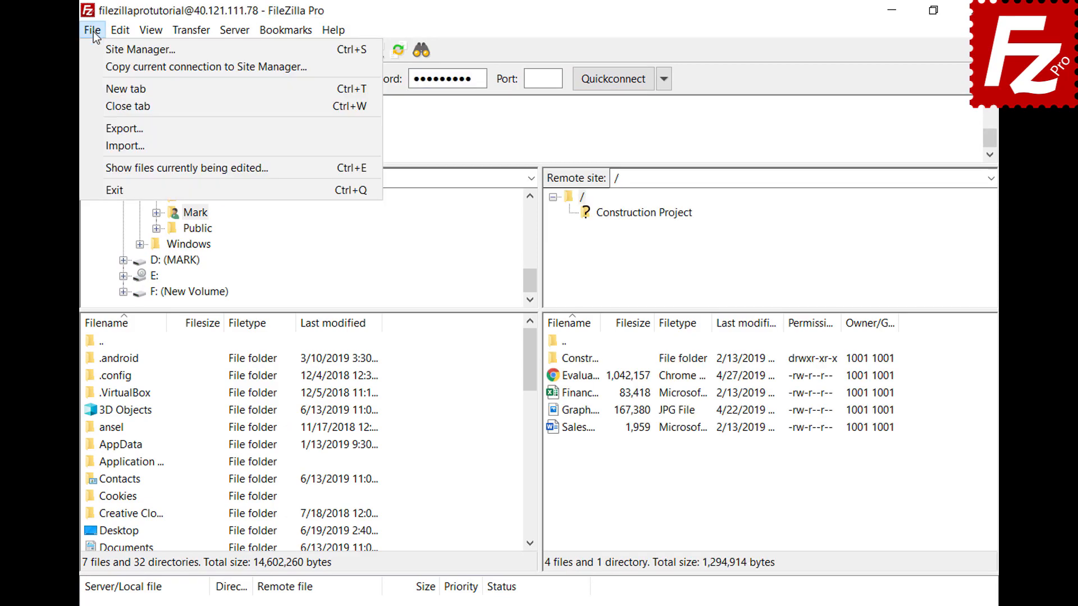
{"action": "left_click", "coordinate": [96, 65]}
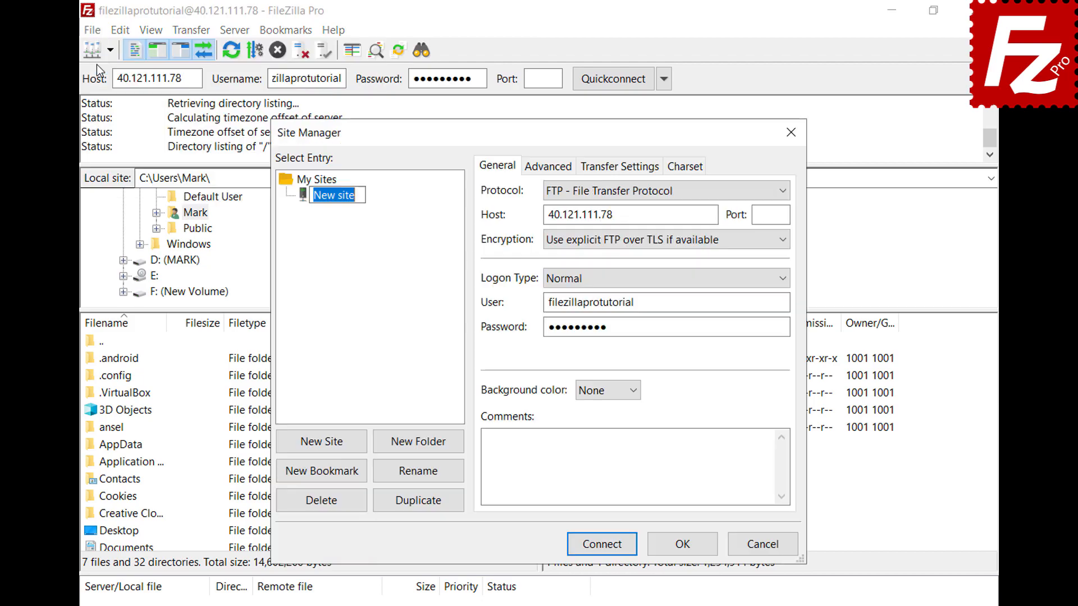
{"action": "type", "text": "New connectio"}
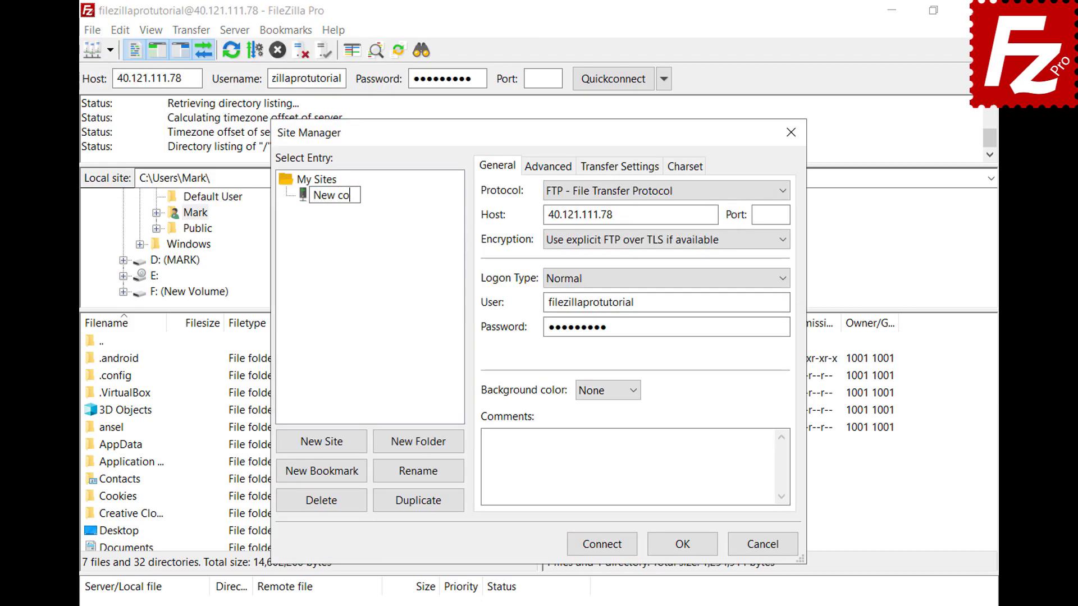
{"action": "type", "text": "n"}
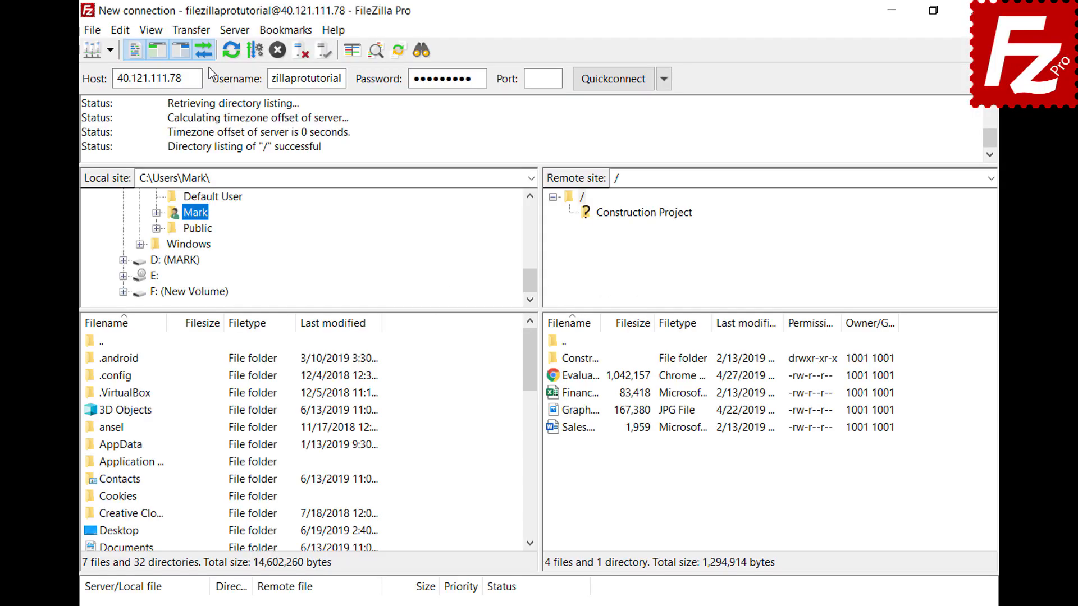
Step: Open the Manual transfer dialog from the Transfer menu
{"action": "left_click", "coordinate": [203, 36]}
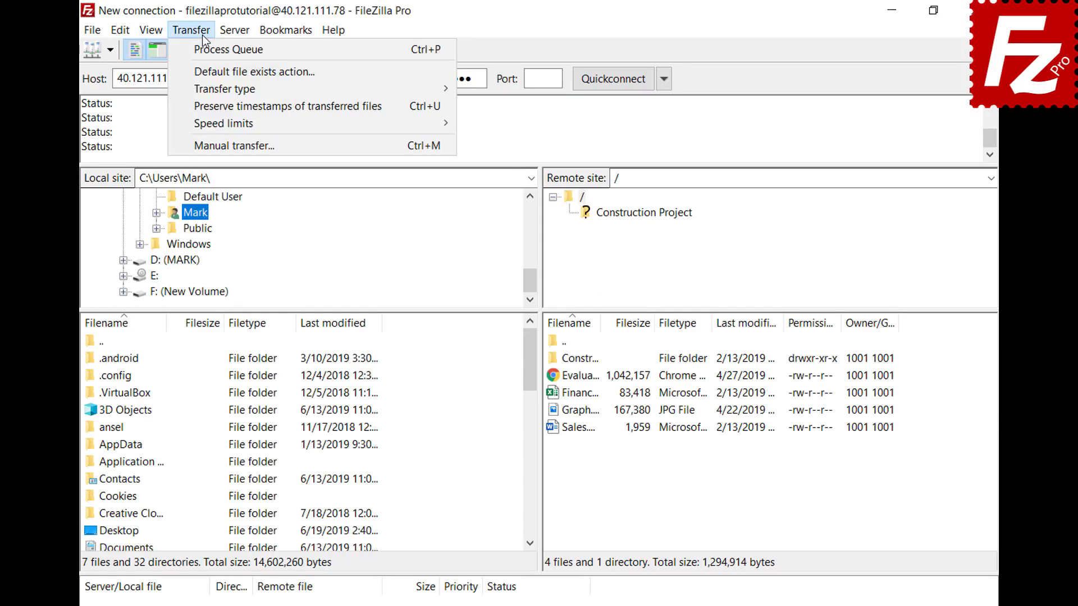
{"action": "left_click", "coordinate": [219, 146]}
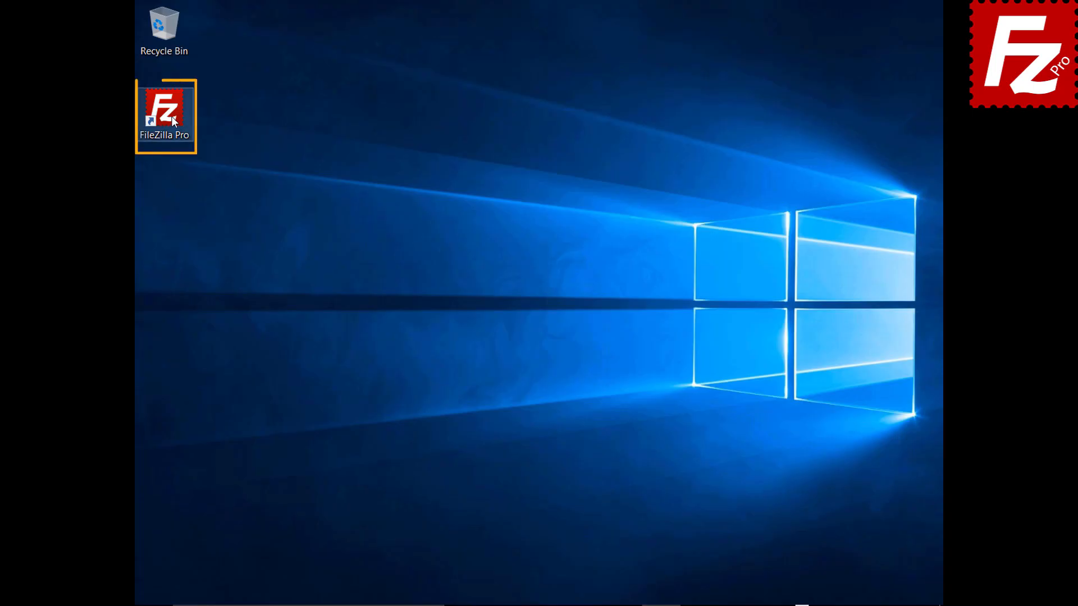
Step: Launch FileZilla Pro and reconnect to the last-used server 40.121.111.78 via Server > Reconnect
{"action": "double_click", "coordinate": [164, 113]}
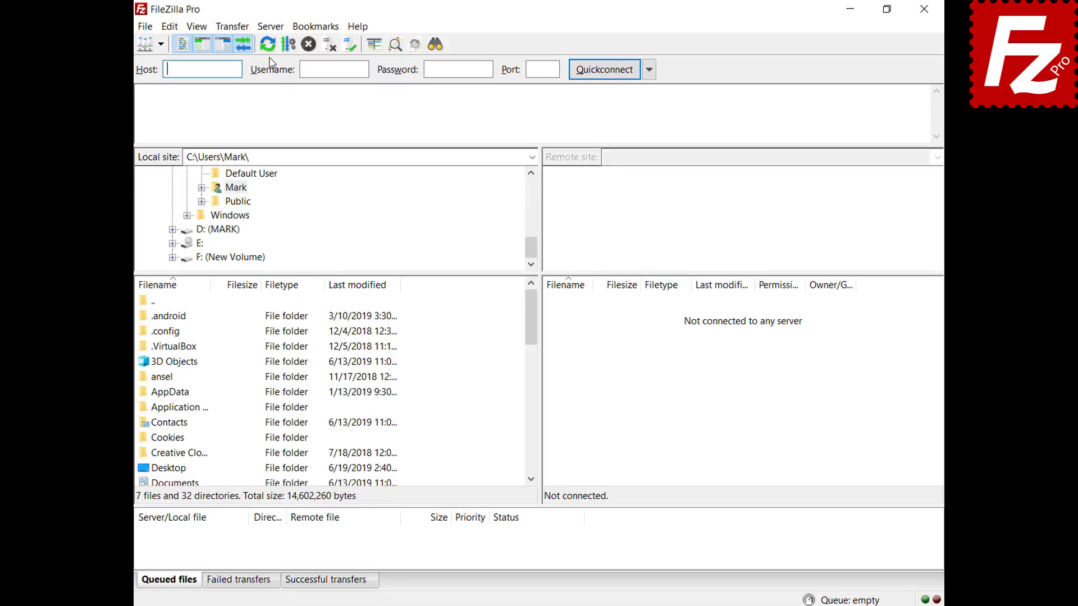
{"action": "left_click", "coordinate": [250, 28]}
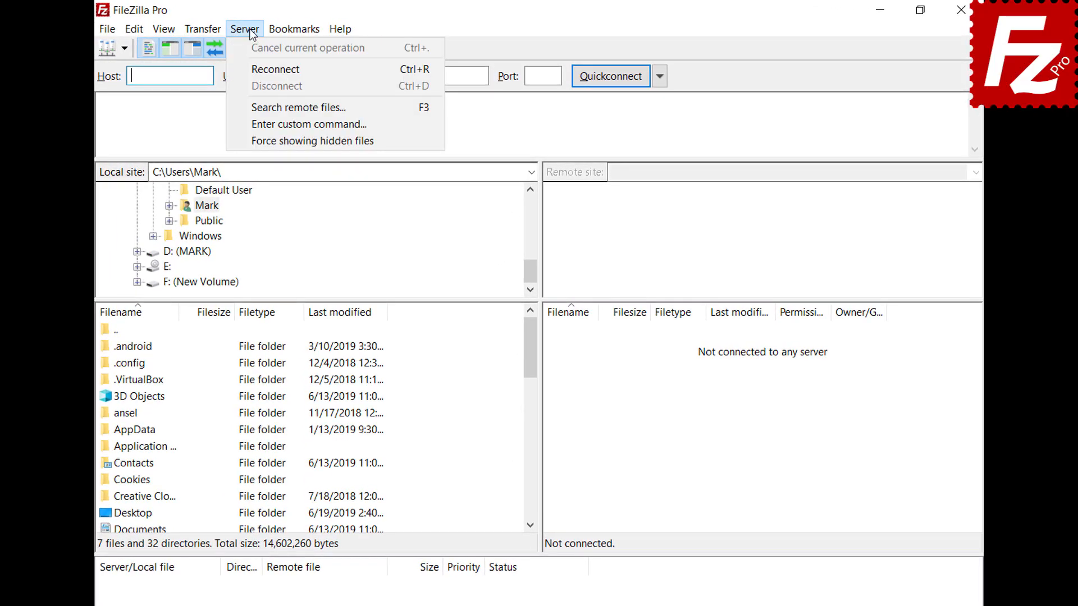
{"action": "left_click", "coordinate": [255, 70]}
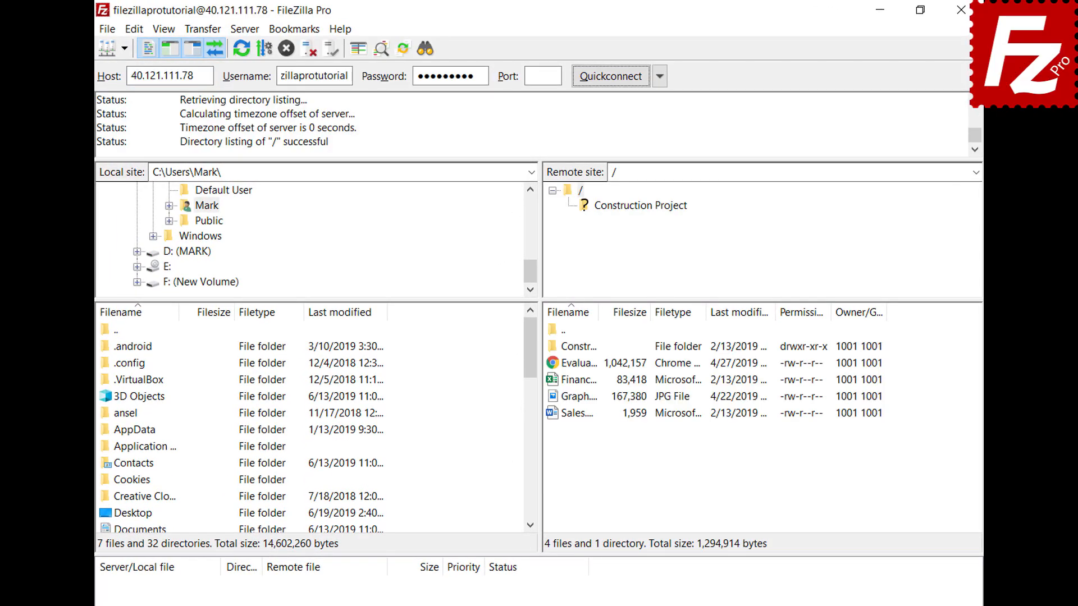
Step: Disconnect from the server, then reconnect to it again
{"action": "left_click", "coordinate": [244, 28]}
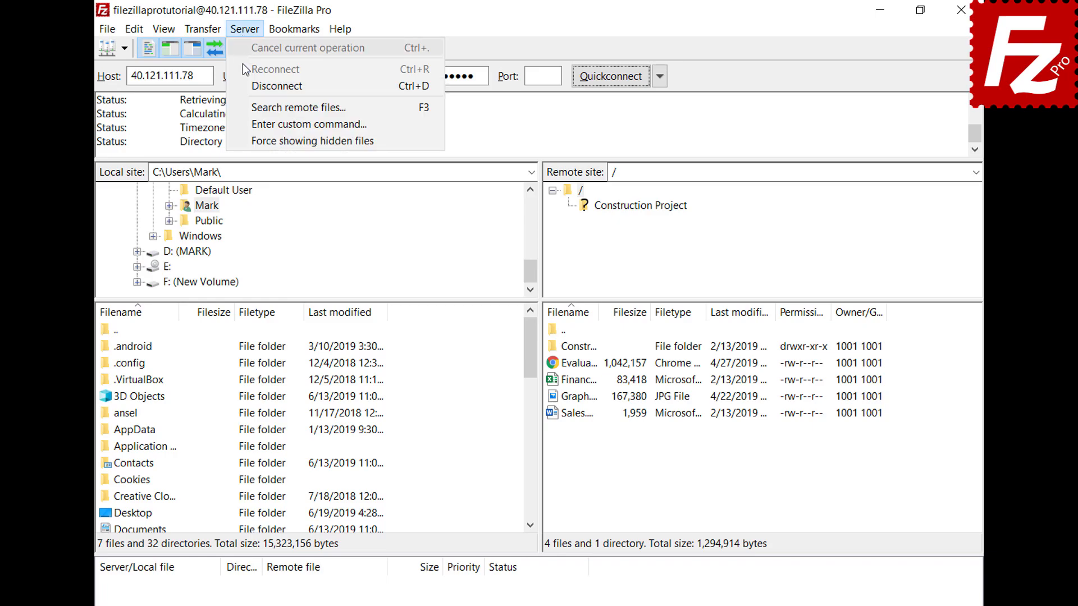
{"action": "left_click", "coordinate": [249, 86]}
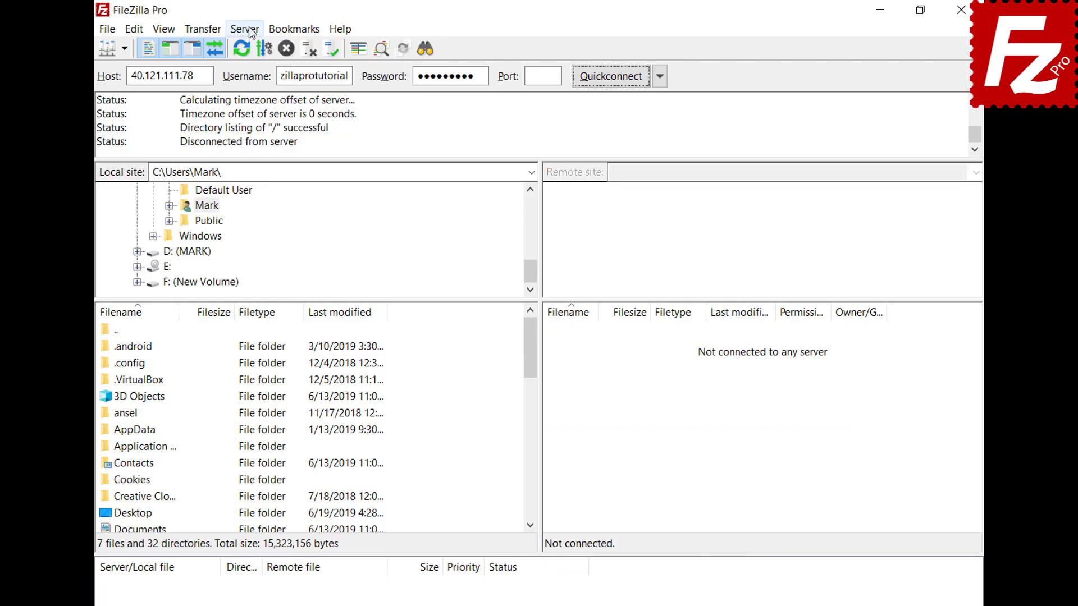
{"action": "left_click", "coordinate": [245, 29]}
{"action": "left_click", "coordinate": [255, 69]}
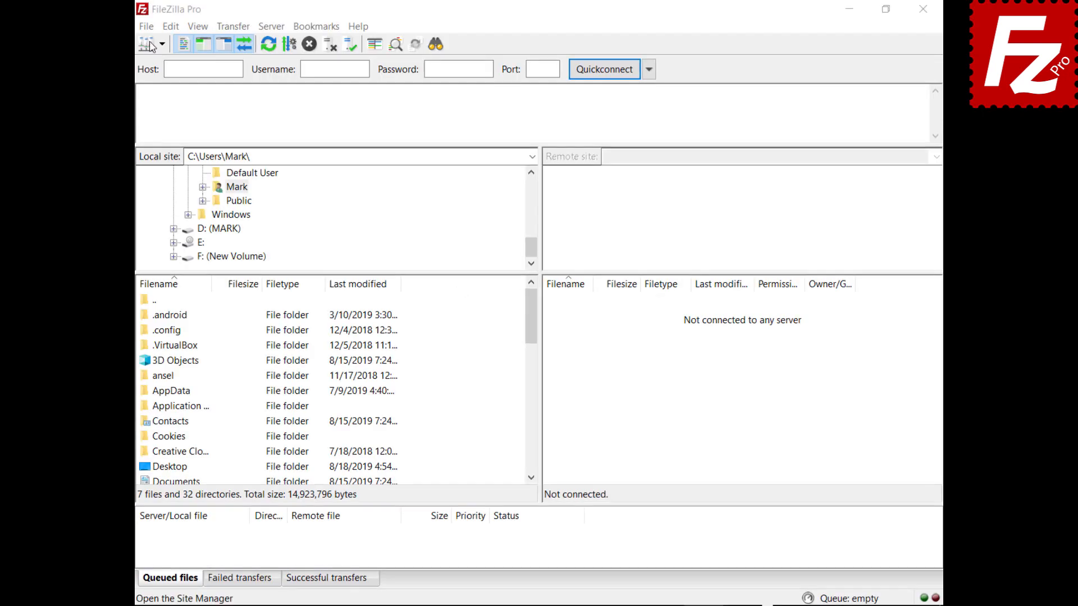
Step: Add a Site Manager entry 'Google Drive' using Google Drive protocol with the account e-mail as user
{"action": "left_click", "coordinate": [146, 27]}
{"action": "left_click", "coordinate": [149, 39]}
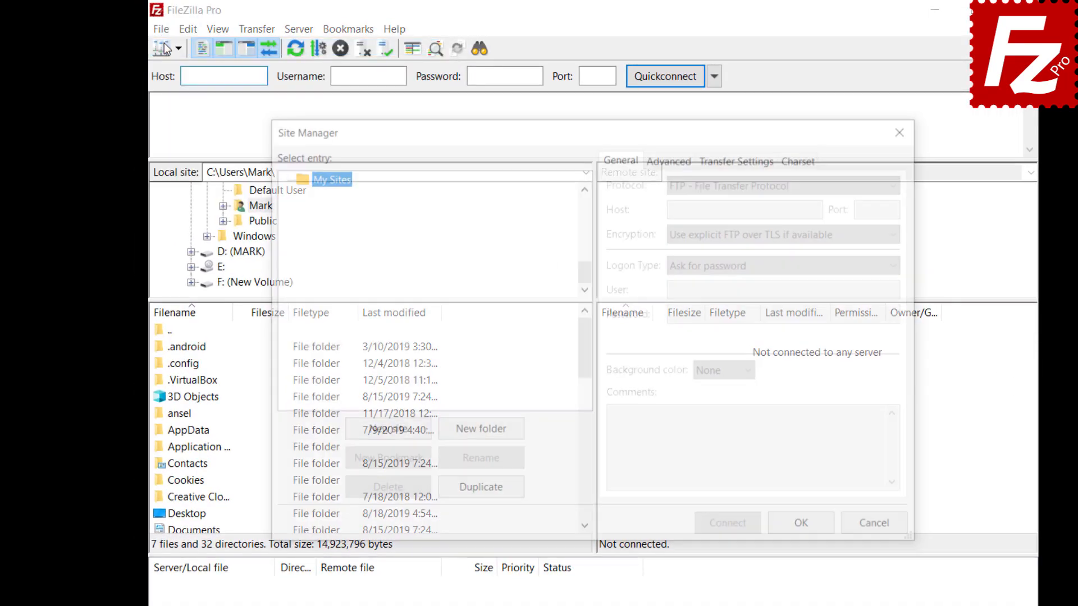
{"action": "left_click", "coordinate": [386, 434]}
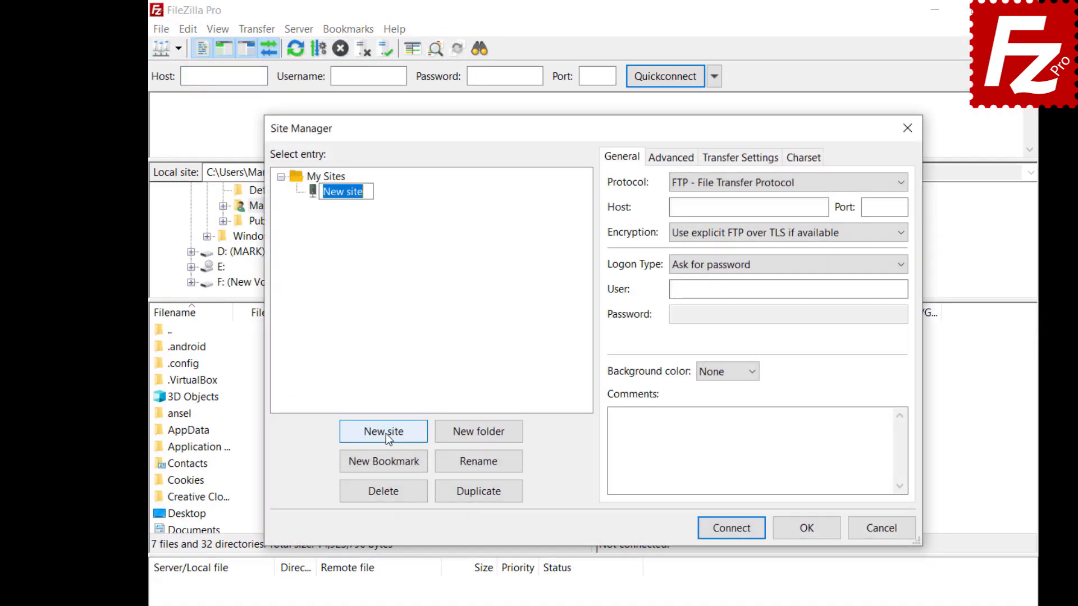
{"action": "type", "text": "Google Drive"}
{"action": "left_click", "coordinate": [893, 185]}
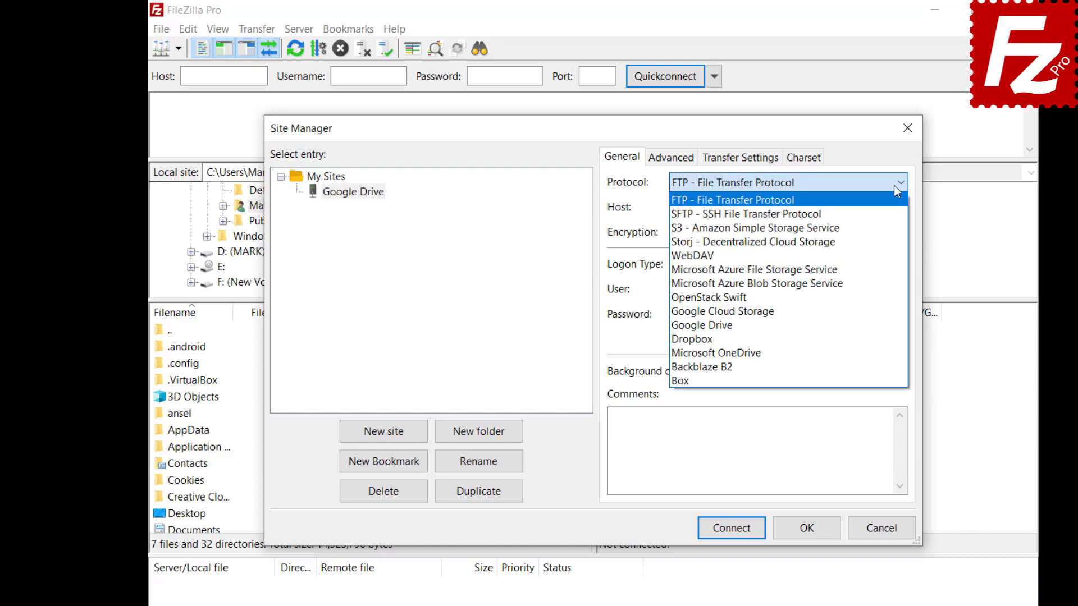
{"action": "left_click", "coordinate": [892, 325]}
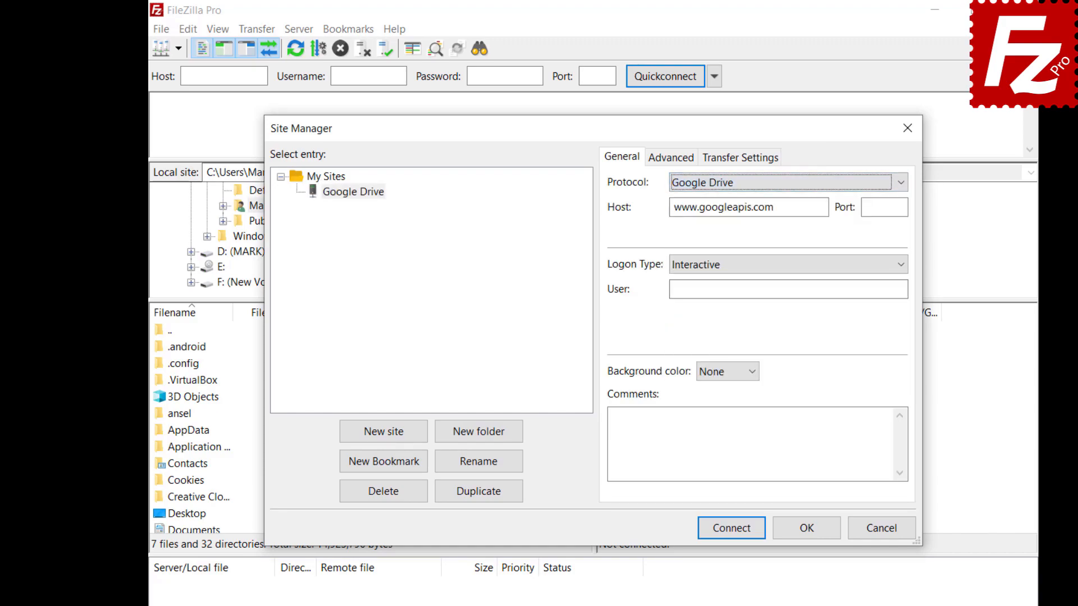
{"action": "left_click", "coordinate": [788, 289]}
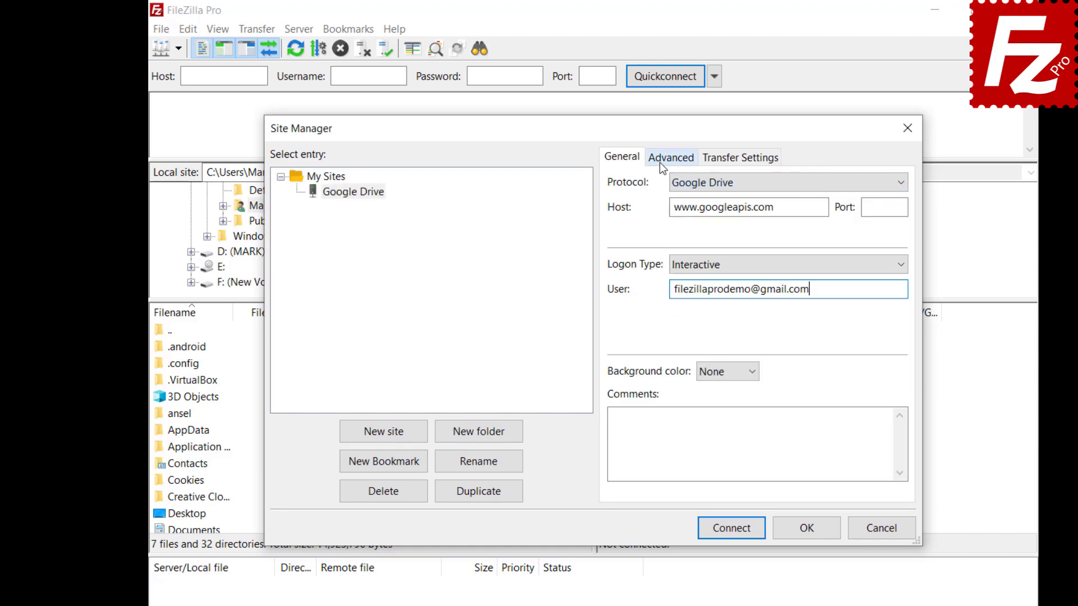
Step: Set the site's default local directory to the Construction Project folder
{"action": "left_click", "coordinate": [660, 162]}
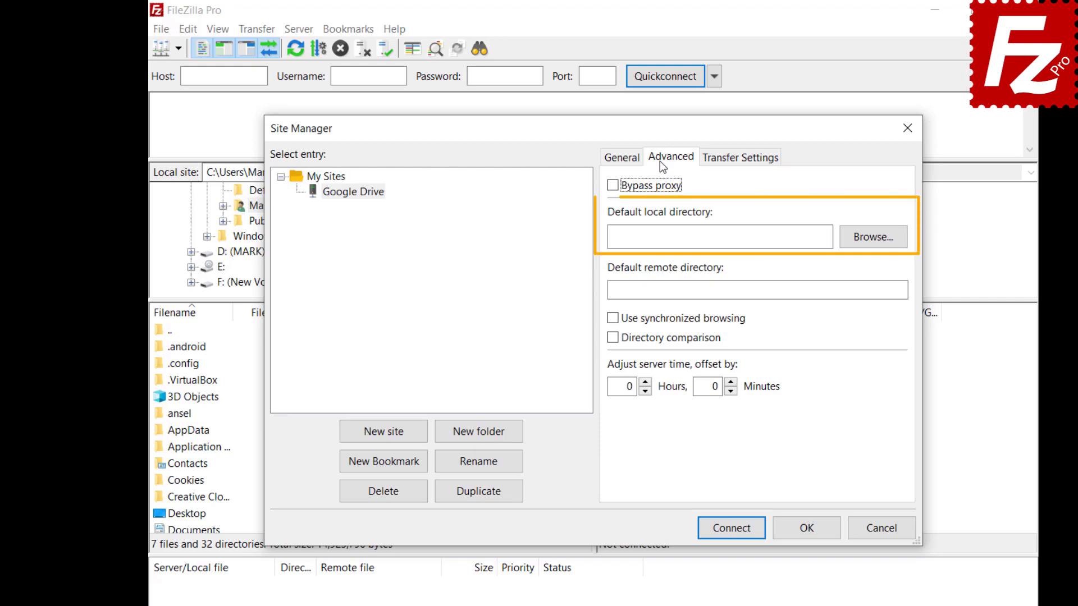
{"action": "left_click", "coordinate": [870, 244]}
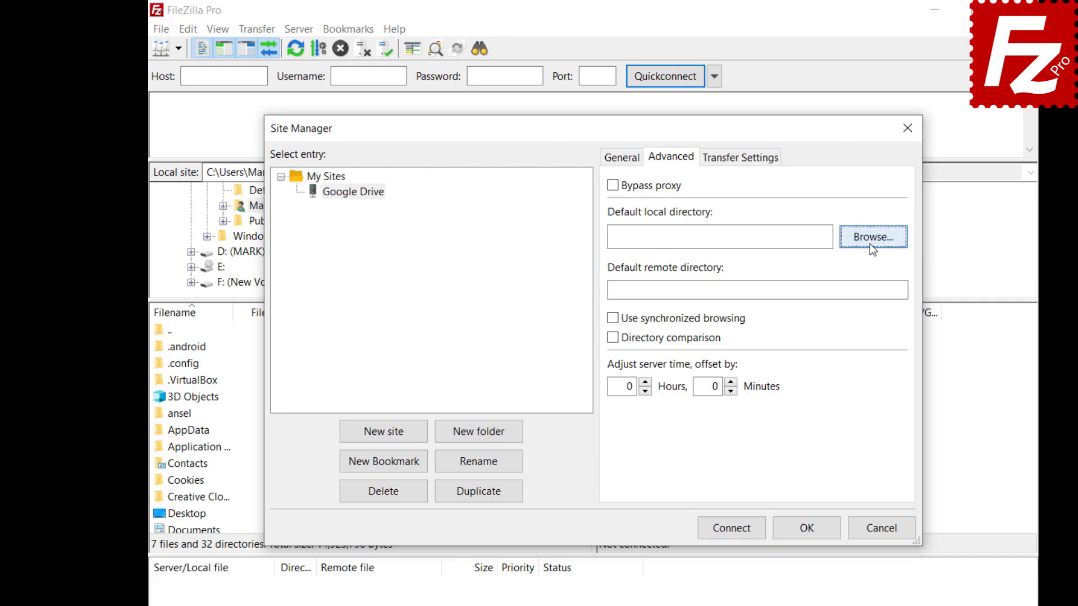
{"action": "double_click", "coordinate": [469, 331]}
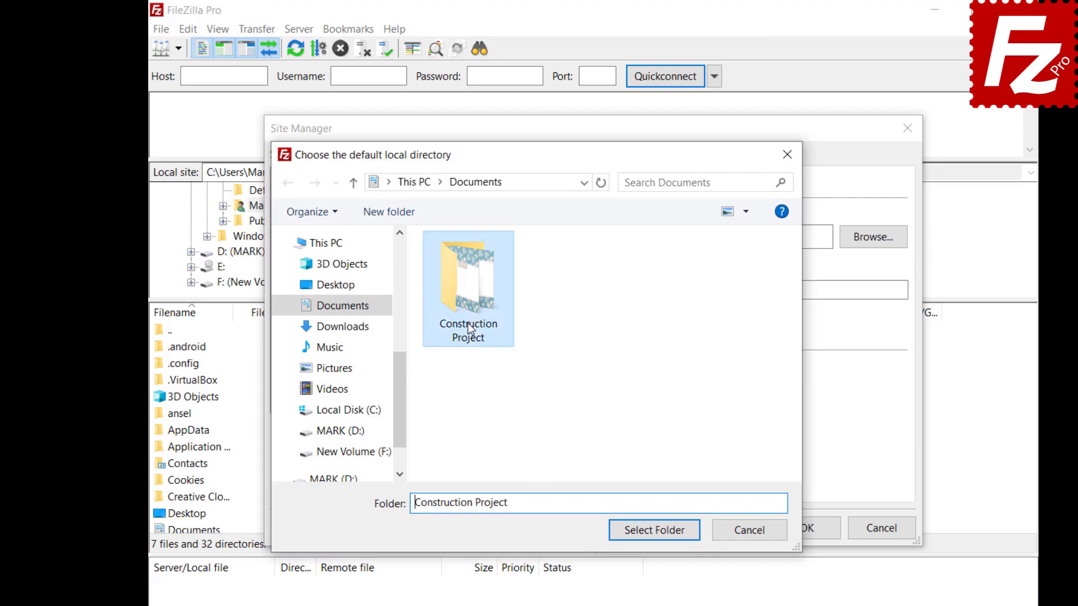
{"action": "left_click", "coordinate": [654, 530]}
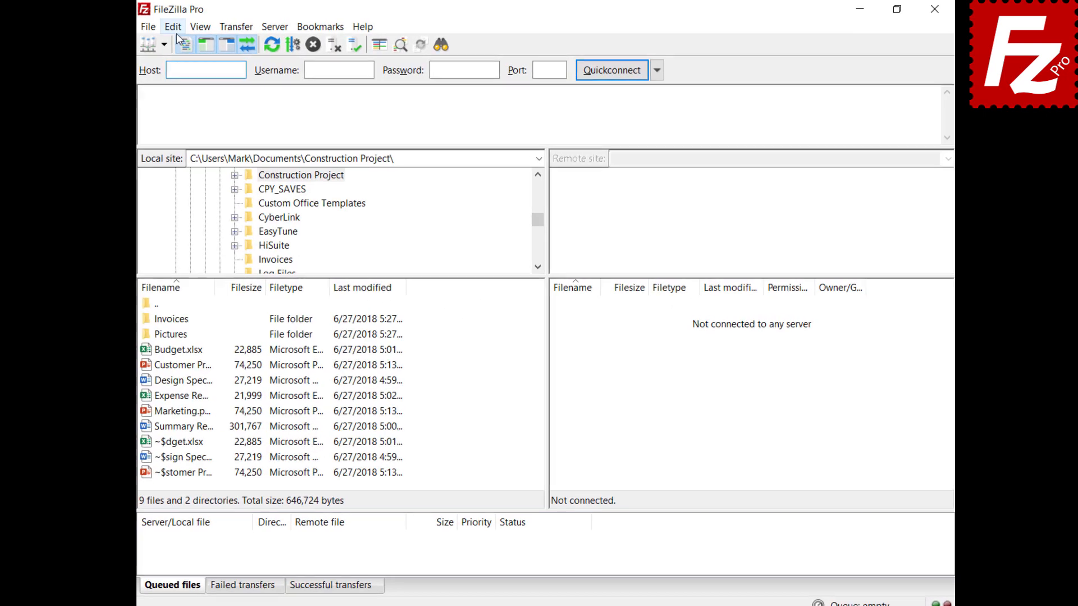
Step: Open the Updates settings page, keep checks once a week, and review the stable/beta/nightly choices
{"action": "left_click", "coordinate": [178, 28]}
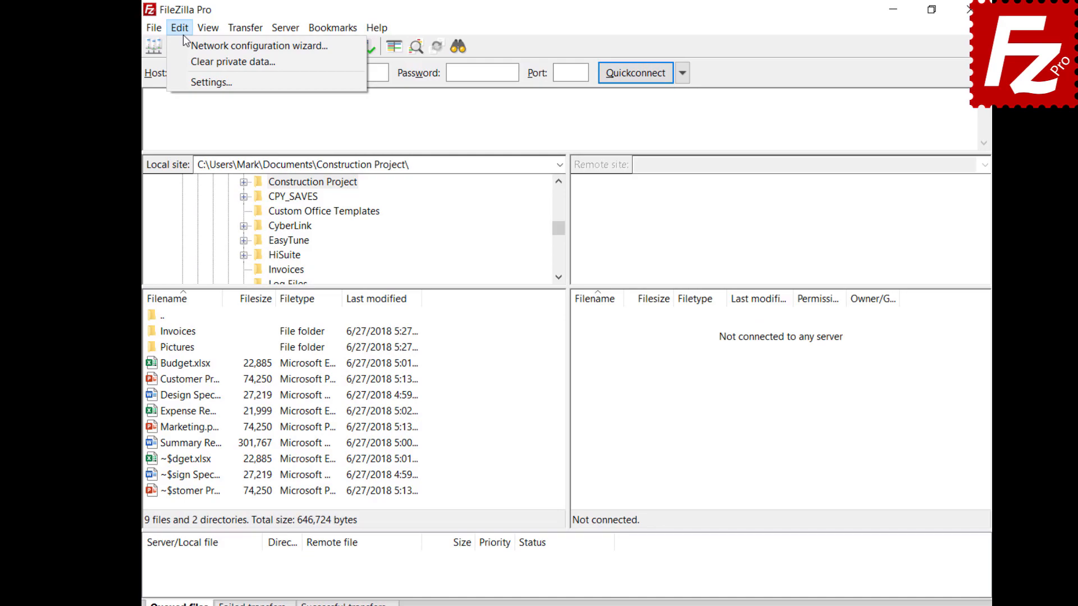
{"action": "left_click", "coordinate": [194, 78]}
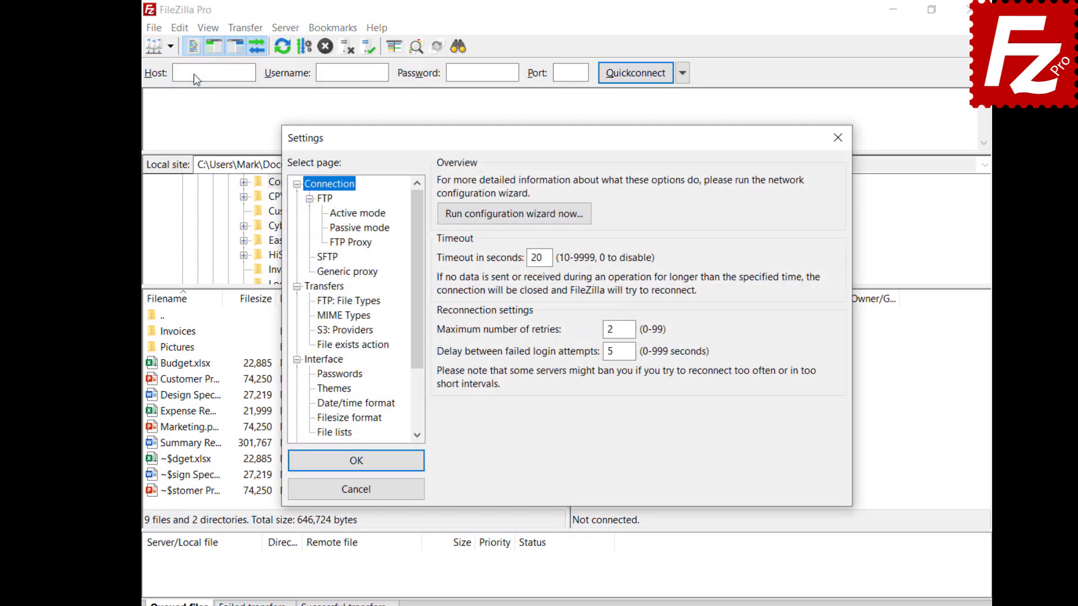
{"action": "left_click_drag", "start_coordinate": [416, 306], "coordinate": [416, 364]}
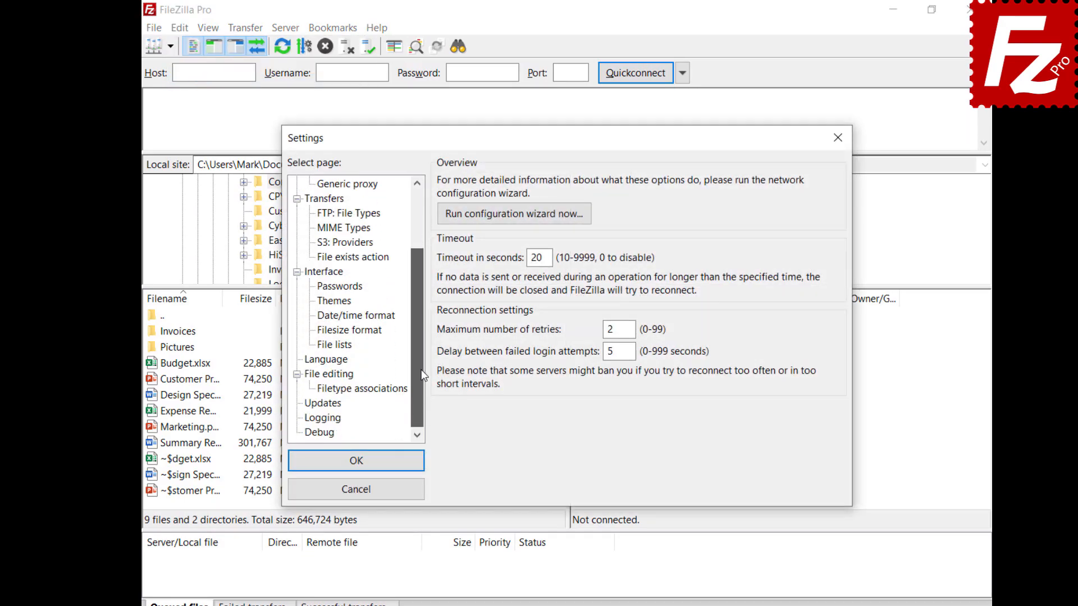
{"action": "left_click", "coordinate": [313, 404]}
{"action": "left_click", "coordinate": [508, 204]}
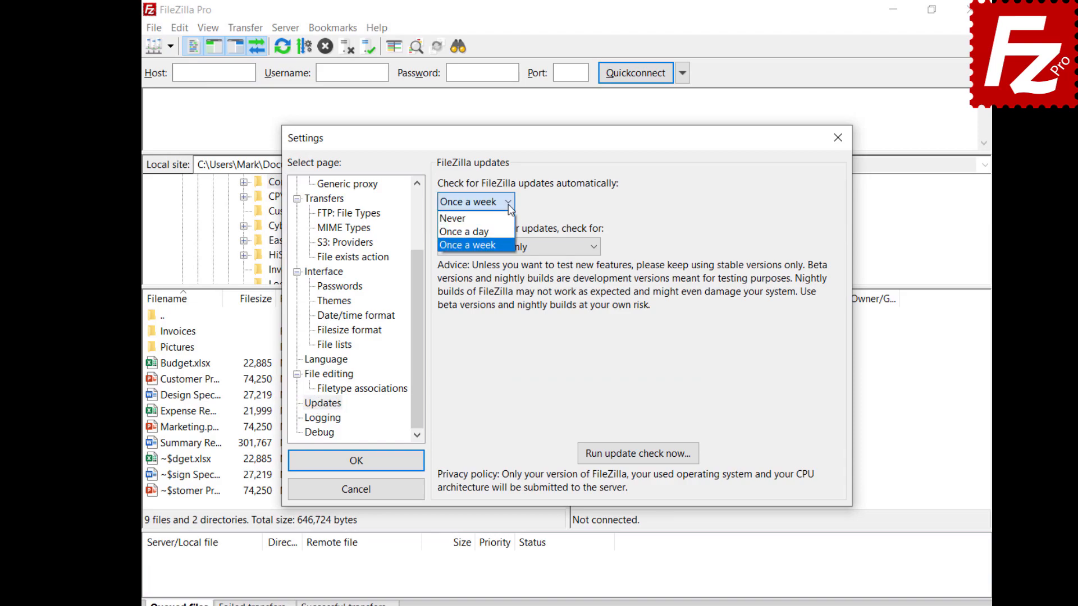
{"action": "left_click", "coordinate": [509, 209]}
{"action": "left_click", "coordinate": [595, 247]}
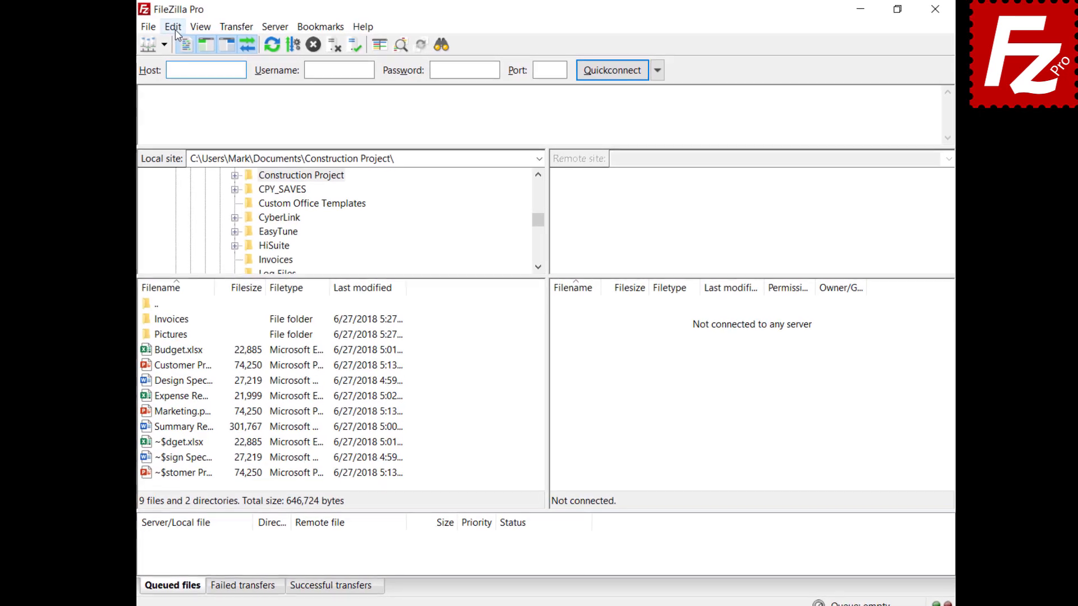
Step: In Settings > Active mode, tick 'Limit local ports used by FileZilla' (6000–7000)
{"action": "left_click", "coordinate": [175, 30]}
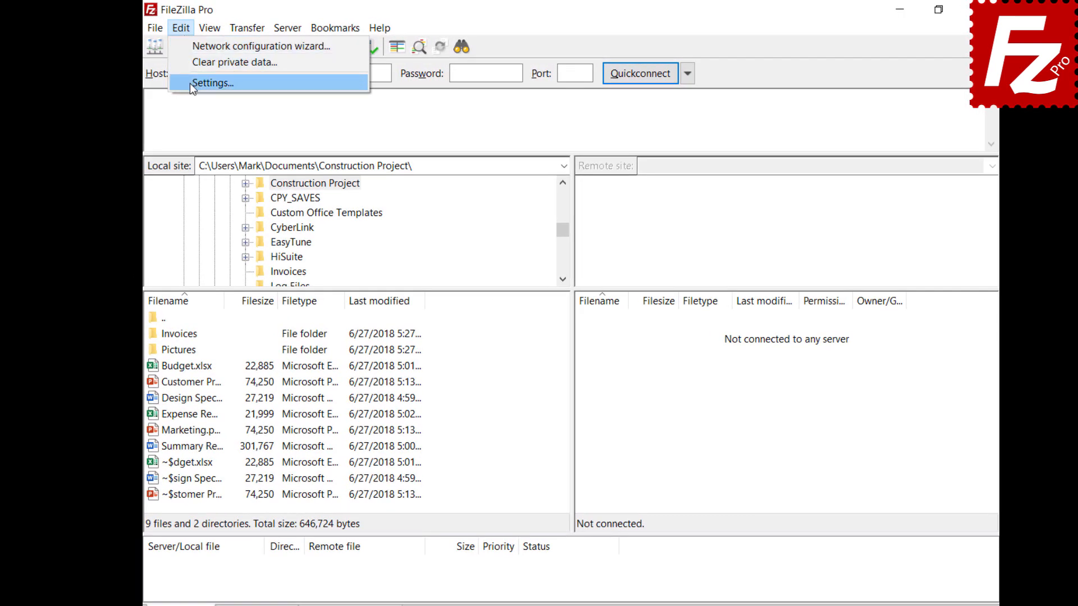
{"action": "left_click", "coordinate": [182, 79]}
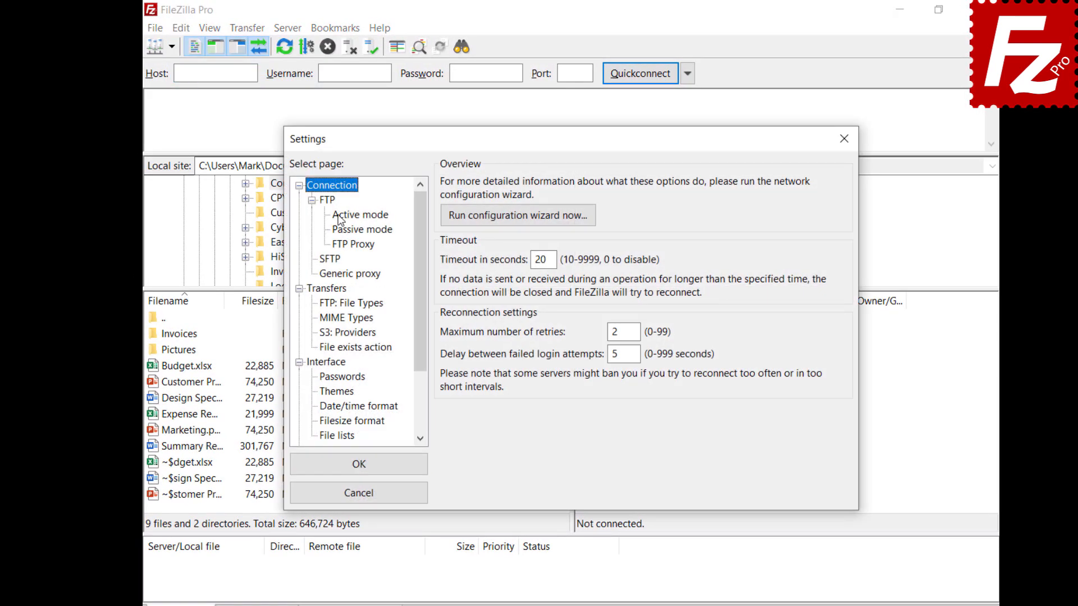
{"action": "left_click", "coordinate": [360, 215]}
{"action": "left_click", "coordinate": [446, 185]}
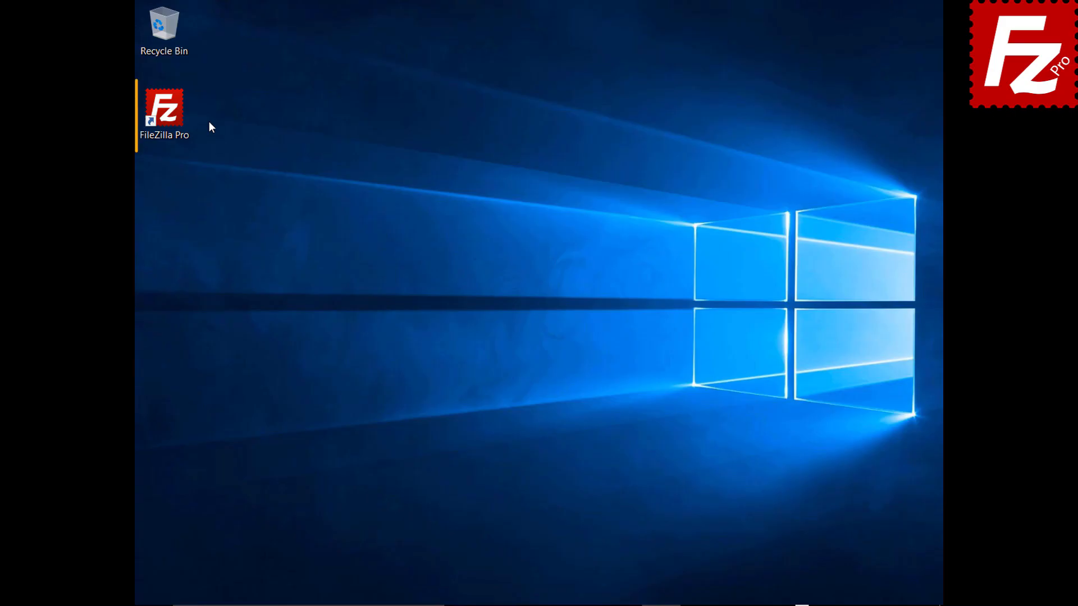
Step: Launch FileZilla Pro and add a new Site Manager entry named 'My Server'
{"action": "double_click", "coordinate": [170, 115]}
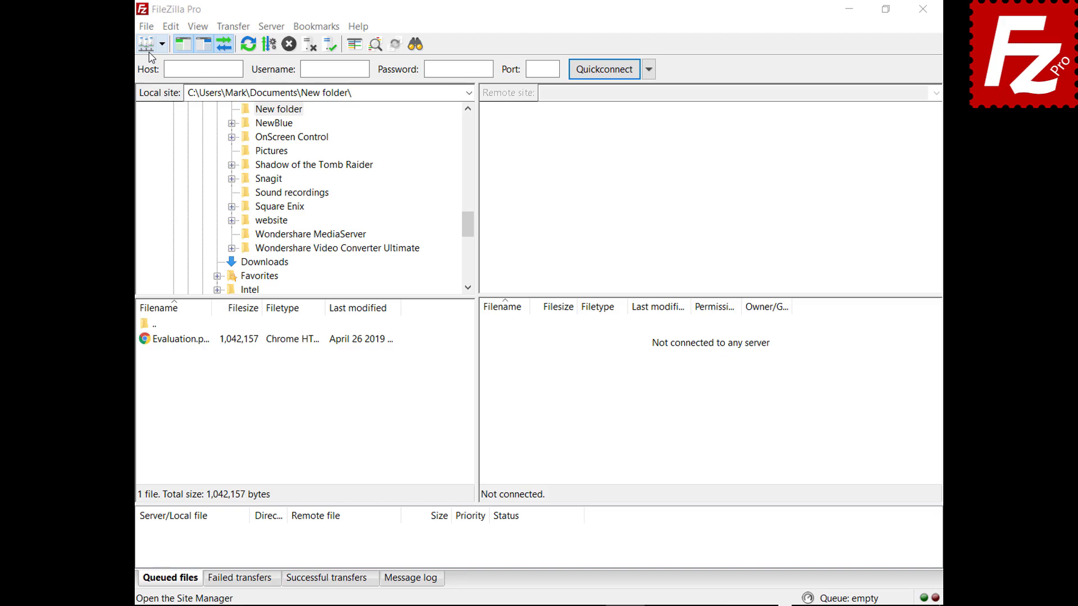
{"action": "left_click", "coordinate": [146, 27]}
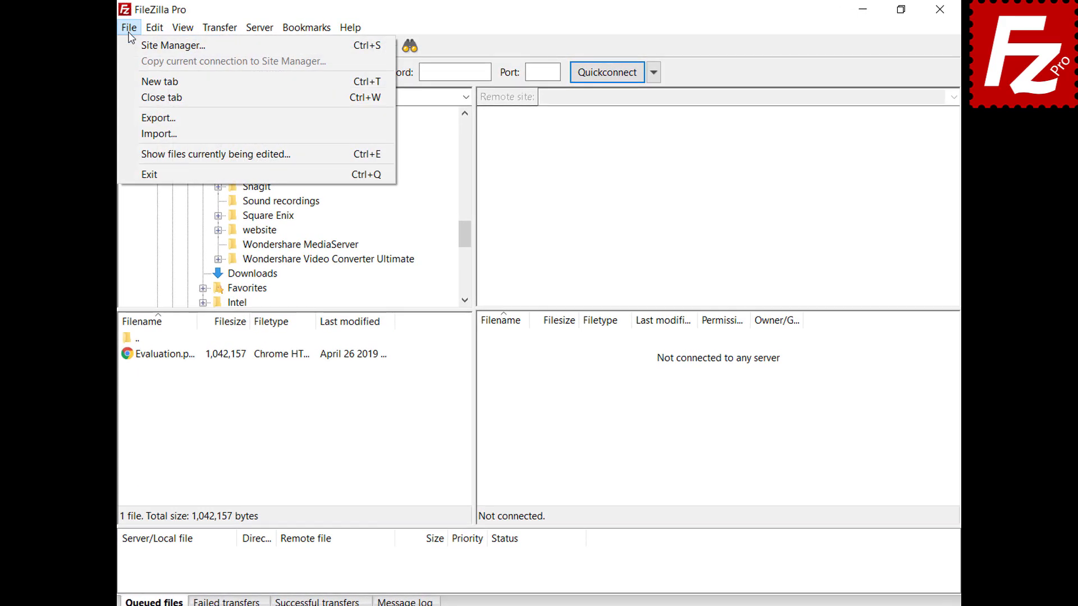
{"action": "left_click", "coordinate": [130, 46]}
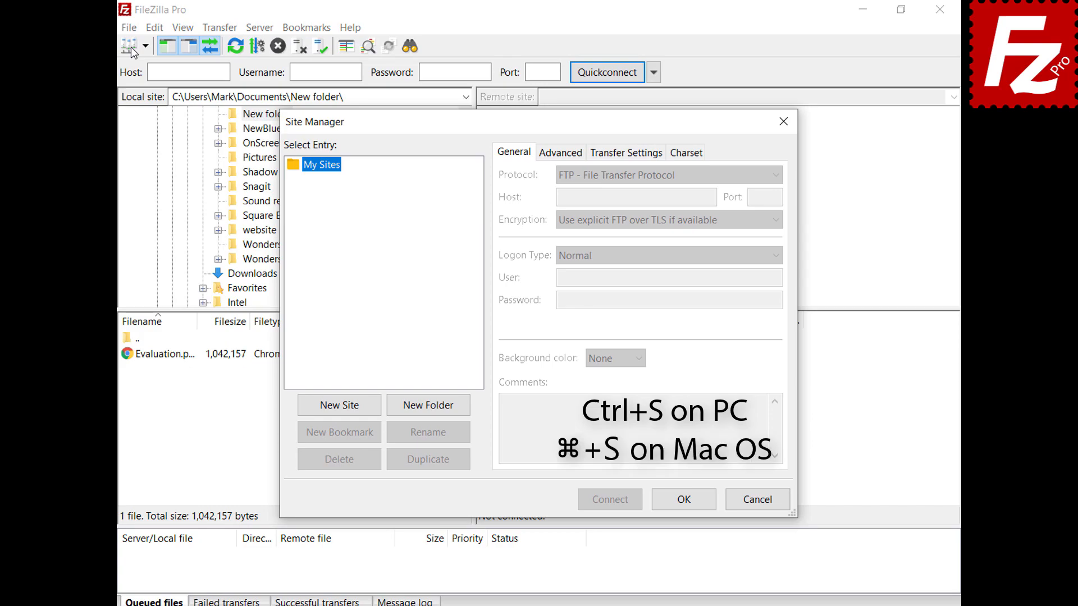
{"action": "left_click", "coordinate": [342, 407]}
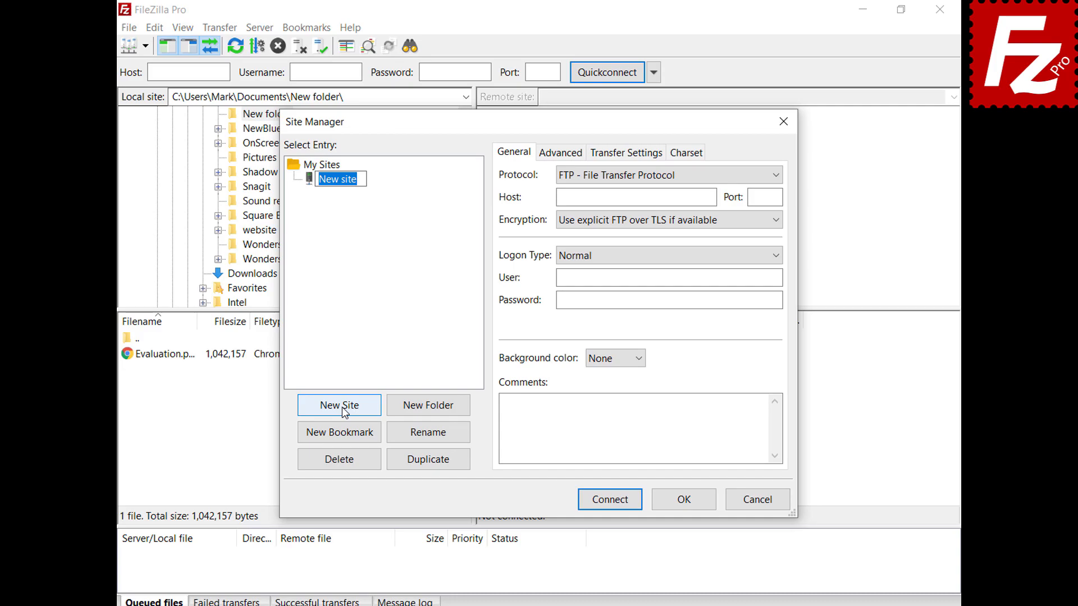
{"action": "type", "text": "My Server"}
Step: Fill in host 40.121.111.78, port 21, and the FTP username and password
{"action": "left_click", "coordinate": [710, 198]}
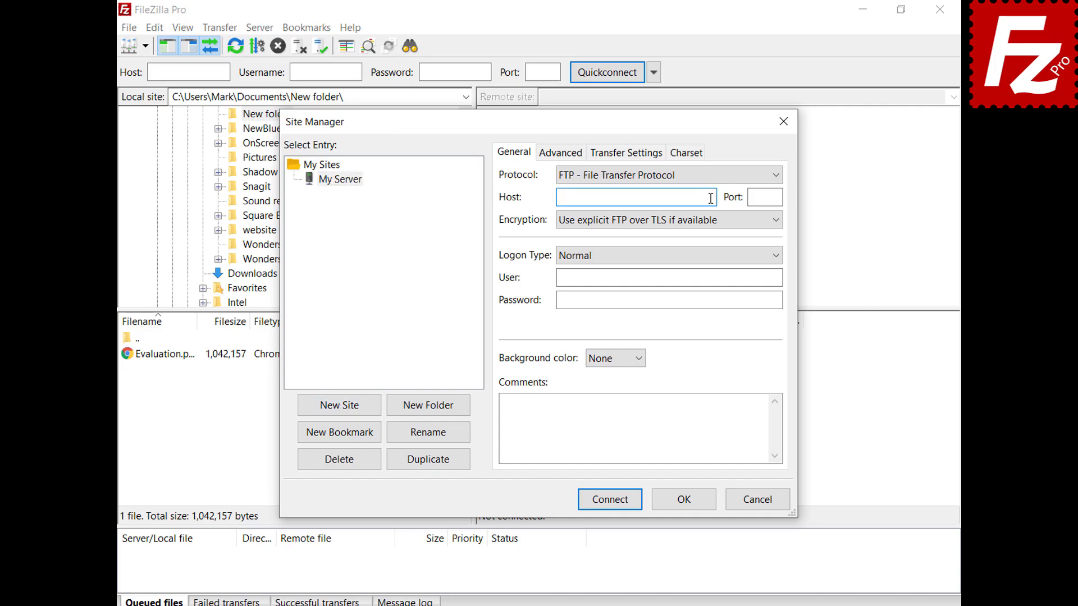
{"action": "type", "text": "40.121.111.78"}
{"action": "left_click", "coordinate": [769, 197]}
{"action": "type", "text": "21"}
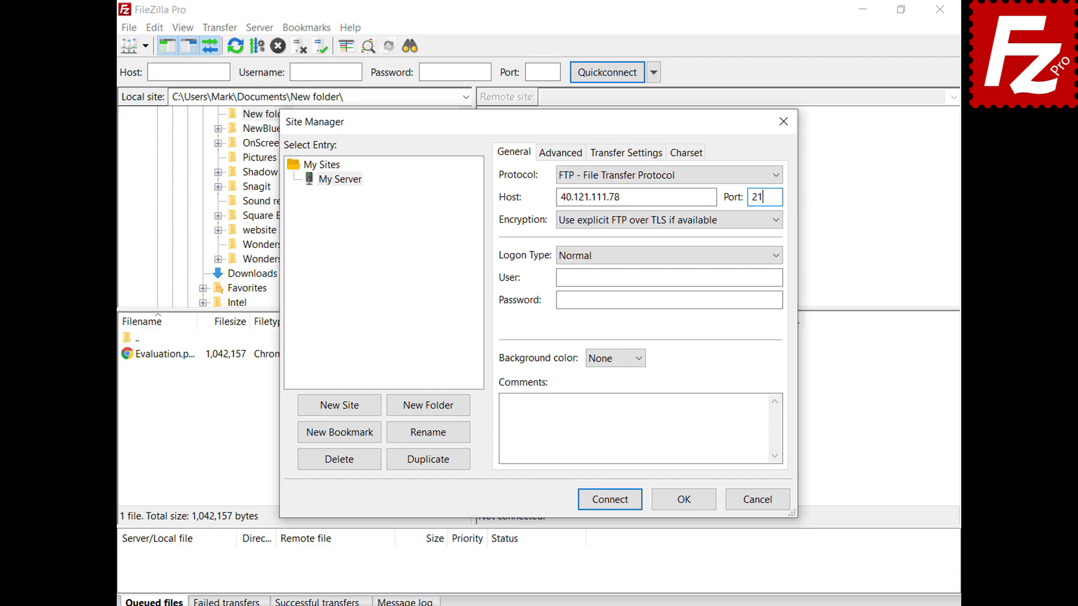
{"action": "left_click", "coordinate": [777, 278]}
{"action": "type", "text": "filezillaprotutorial"}
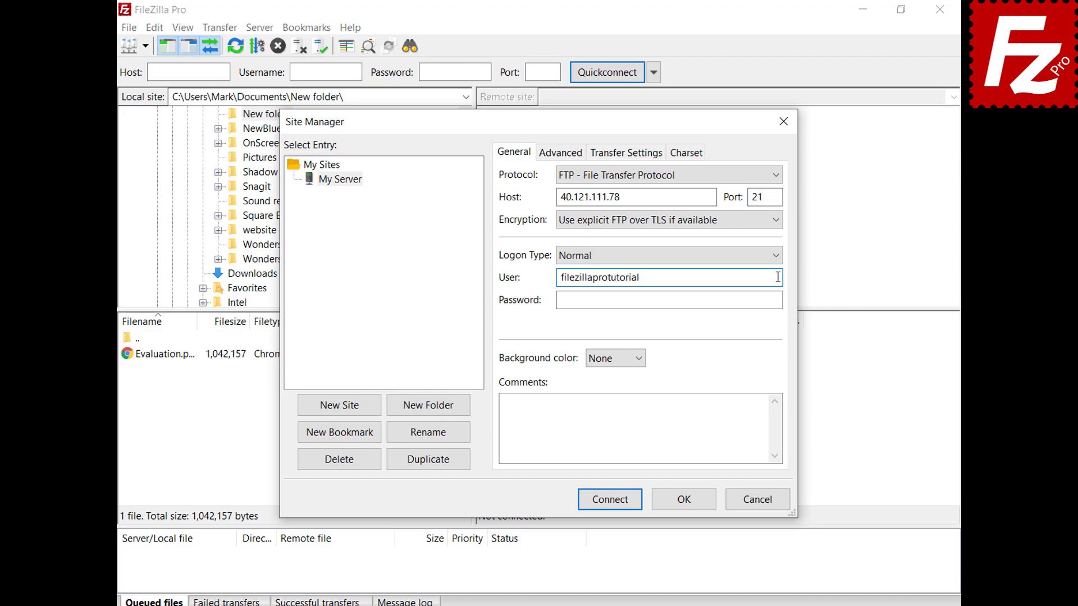
{"action": "left_click", "coordinate": [779, 300]}
{"action": "key", "text": "ctrl+v"}
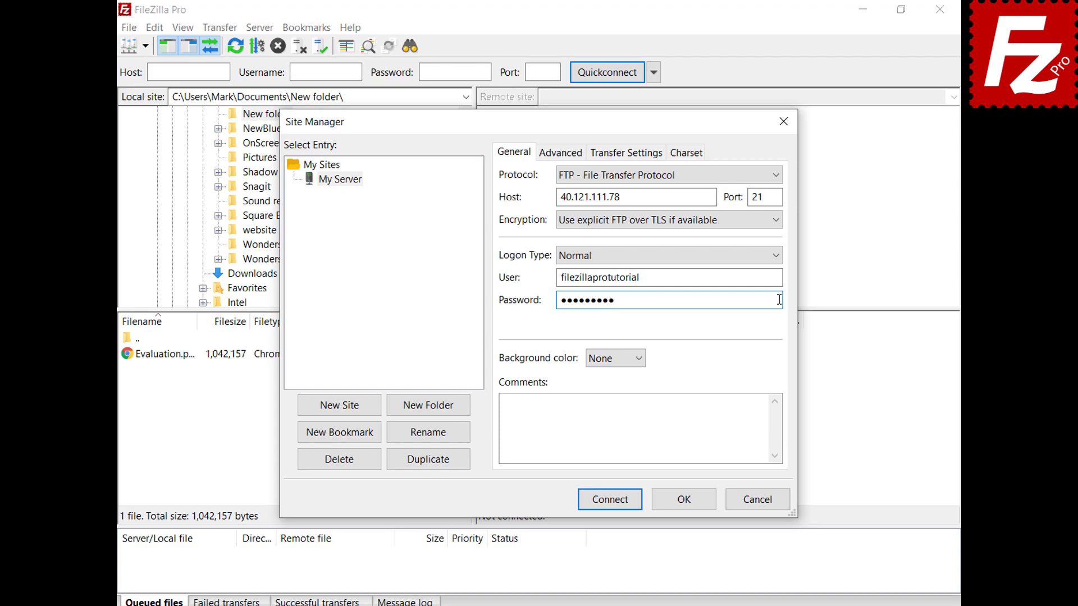
Step: Set the My Server site's background colour to Green
{"action": "left_click", "coordinate": [637, 359]}
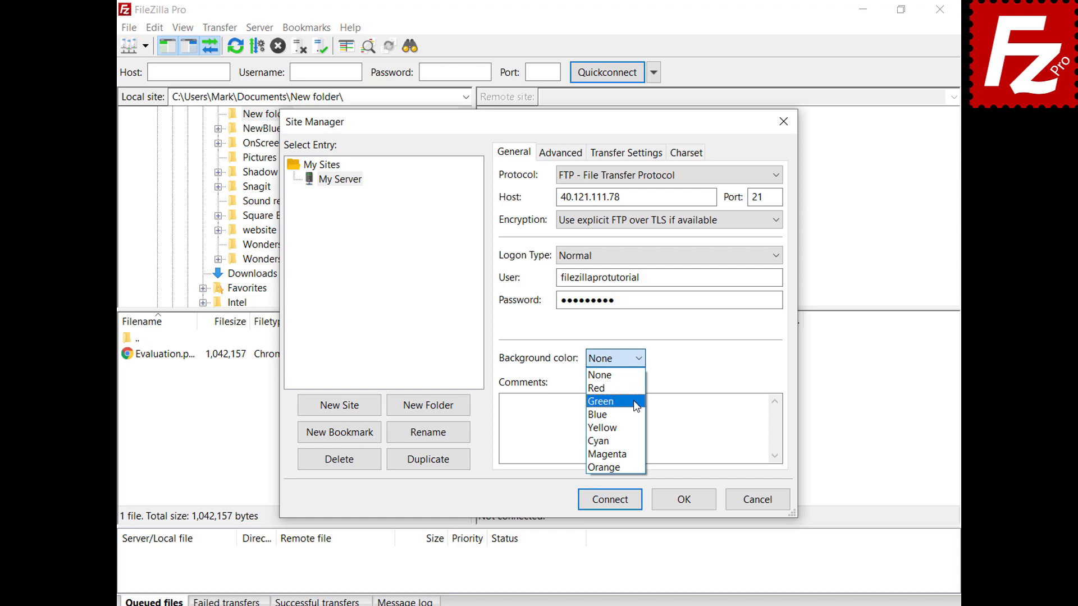
{"action": "left_click", "coordinate": [637, 402]}
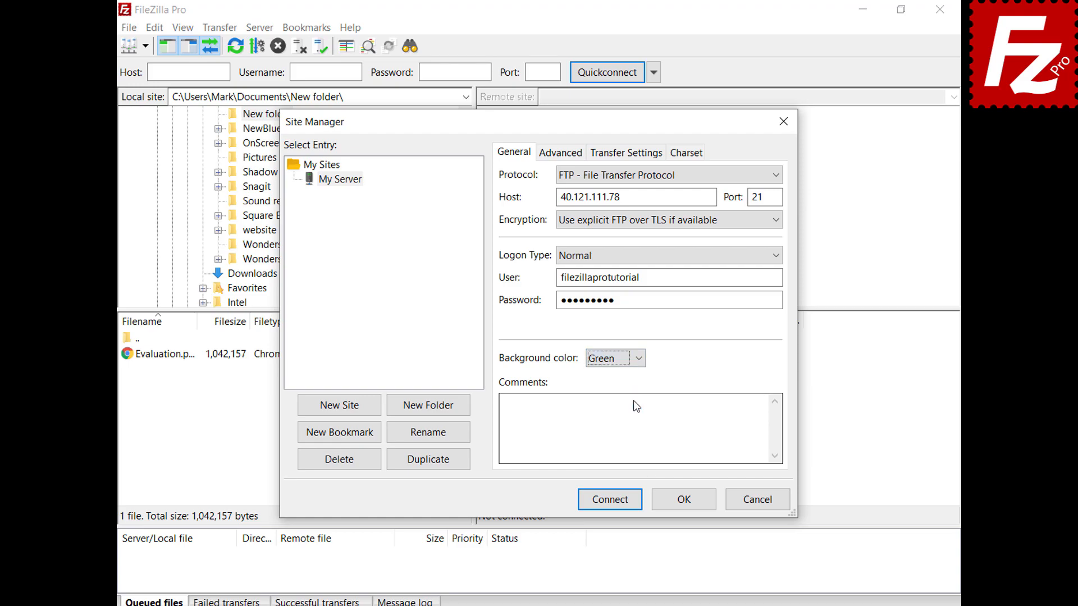
{"action": "left_click", "coordinate": [550, 159]}
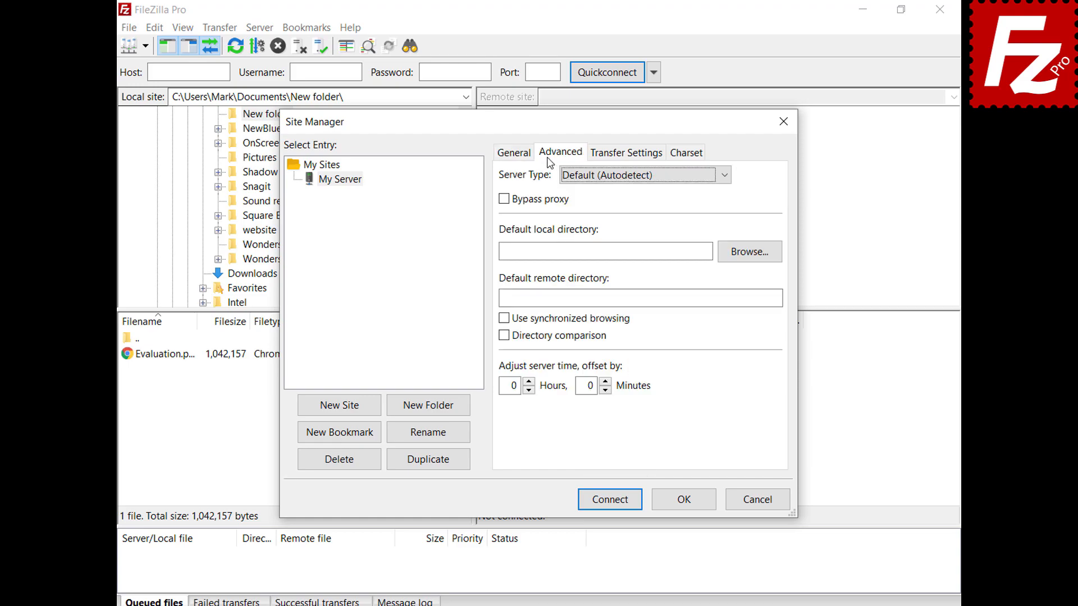
{"action": "left_click", "coordinate": [724, 181]}
{"action": "left_click", "coordinate": [724, 180]}
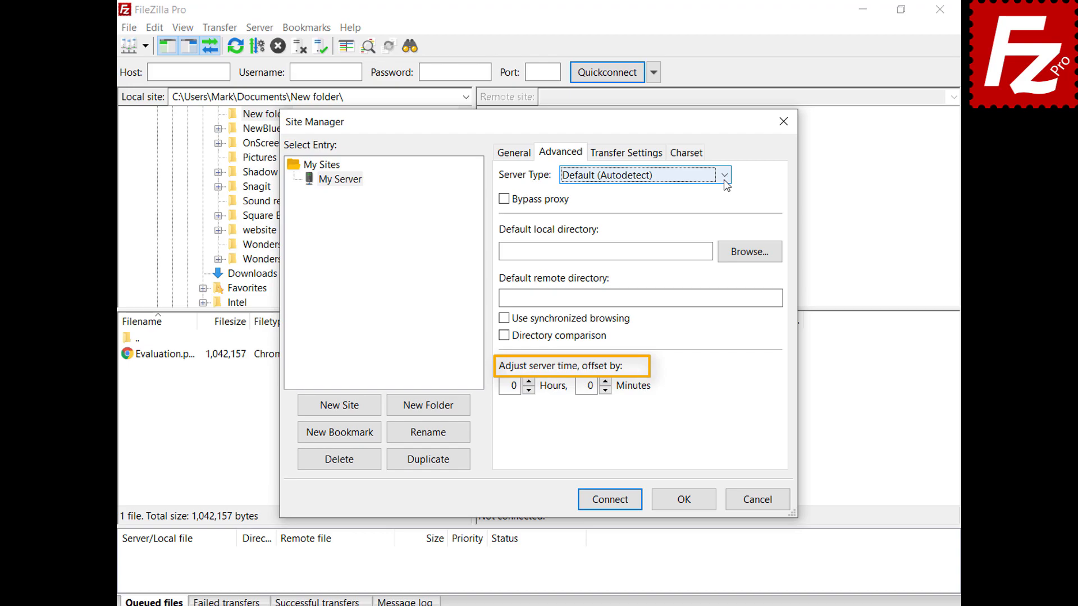
{"action": "left_click", "coordinate": [628, 159]}
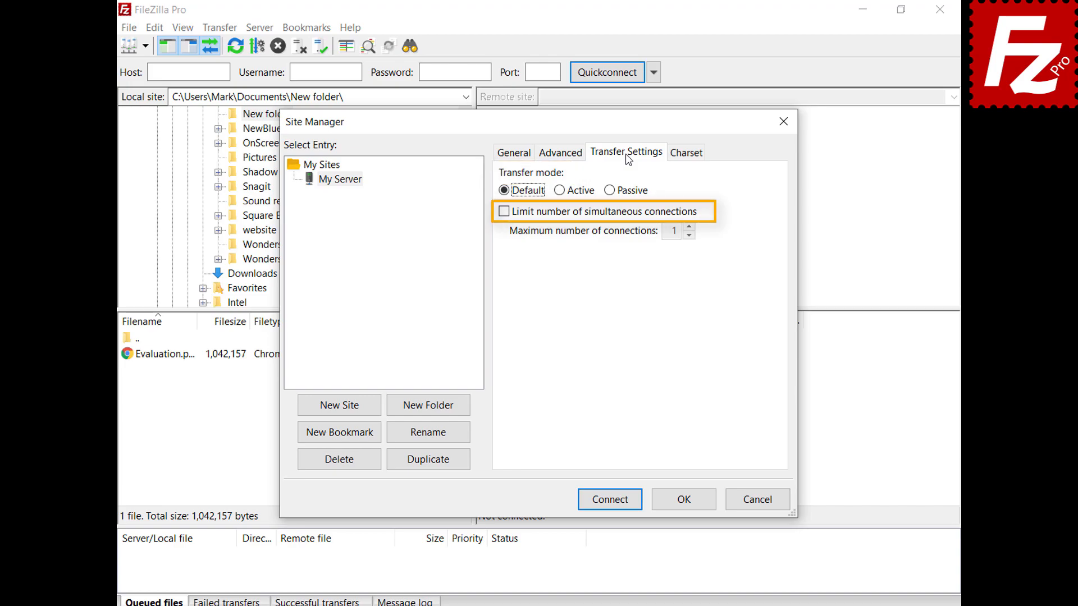
{"action": "left_click", "coordinate": [686, 154]}
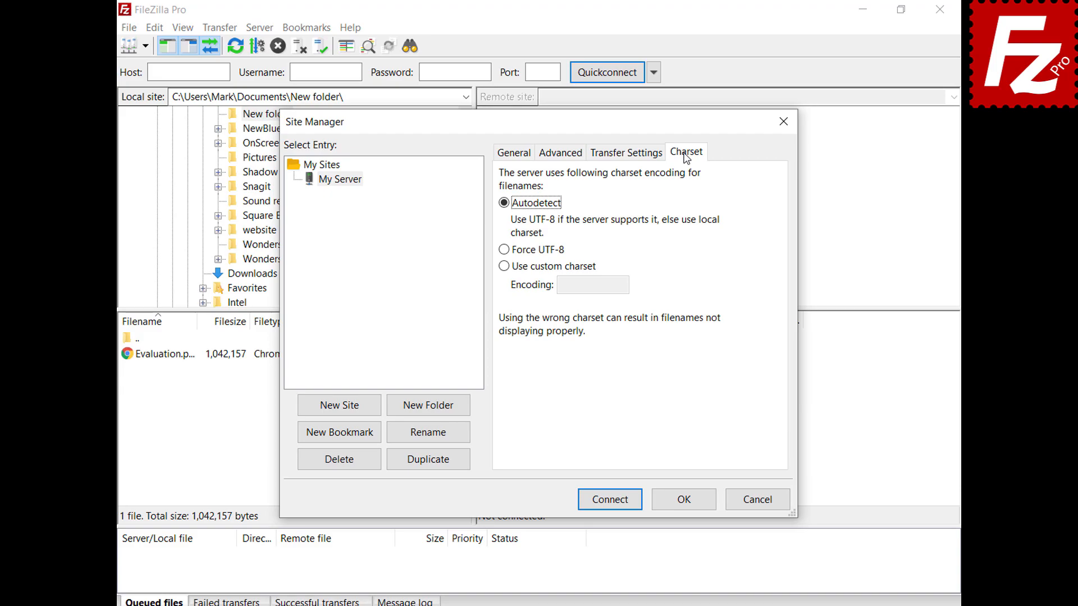
{"action": "left_click", "coordinate": [684, 500]}
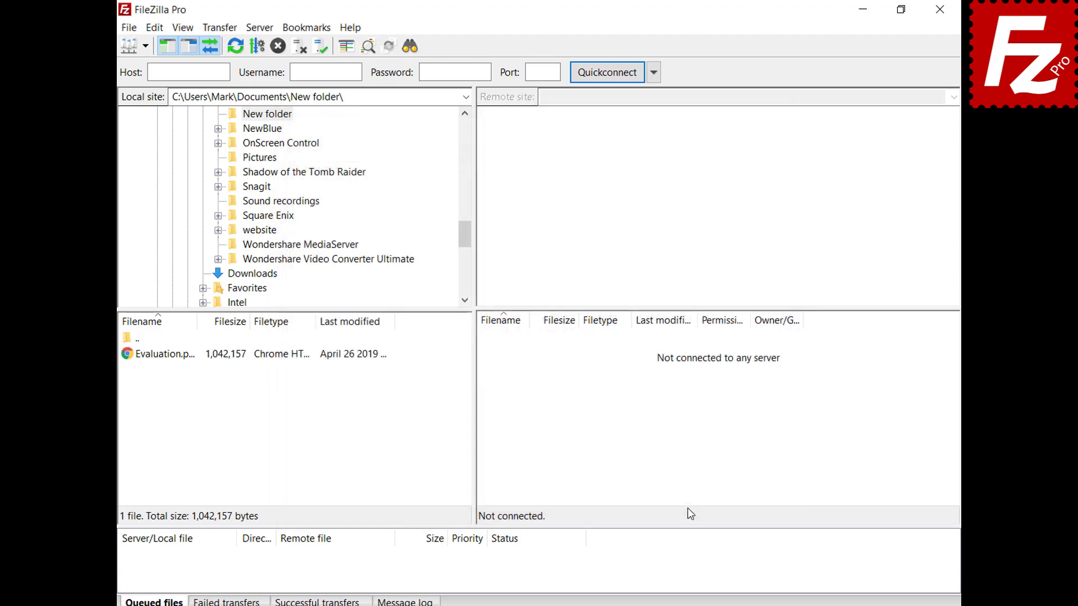
Step: Connect to My Server from the saved-sites list, then create a new site folder named Sites
{"action": "left_click", "coordinate": [145, 46]}
{"action": "left_click", "coordinate": [149, 65]}
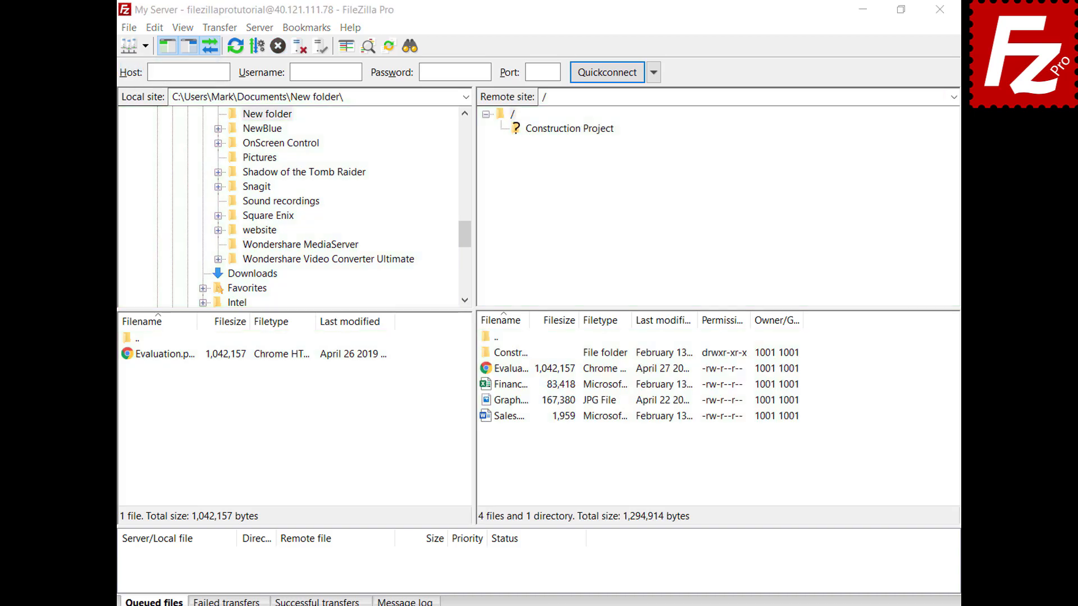
{"action": "key", "text": "ctrl+s"}
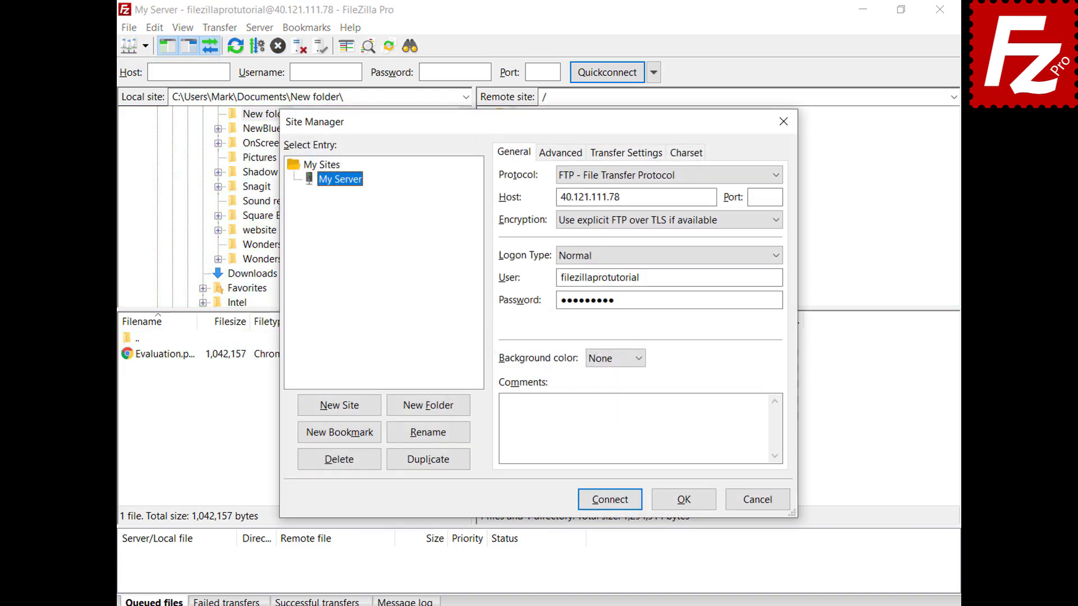
{"action": "left_click", "coordinate": [429, 415]}
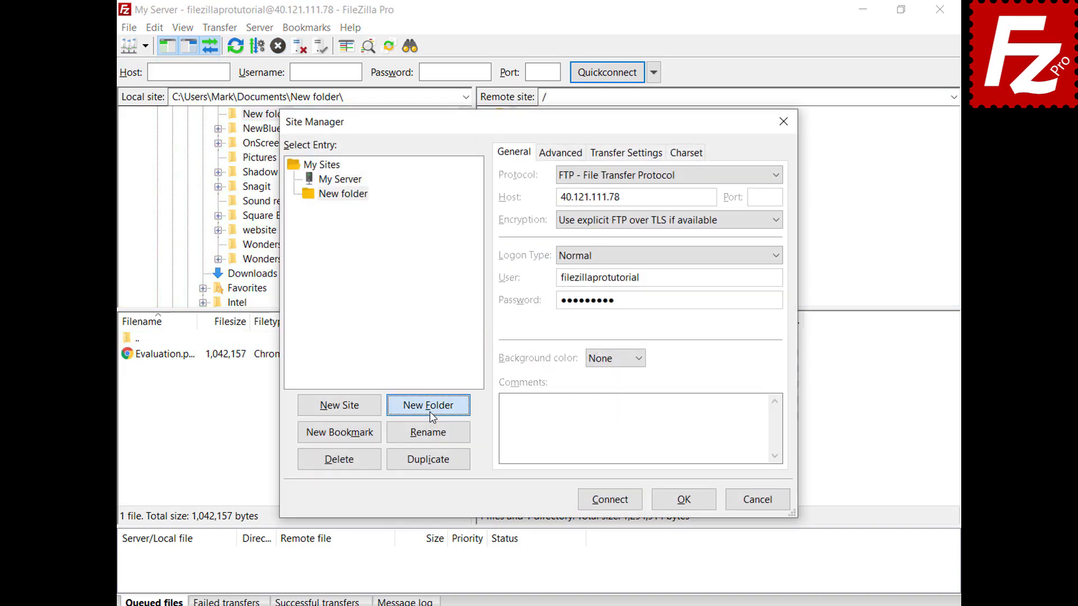
{"action": "type", "text": "Sites"}
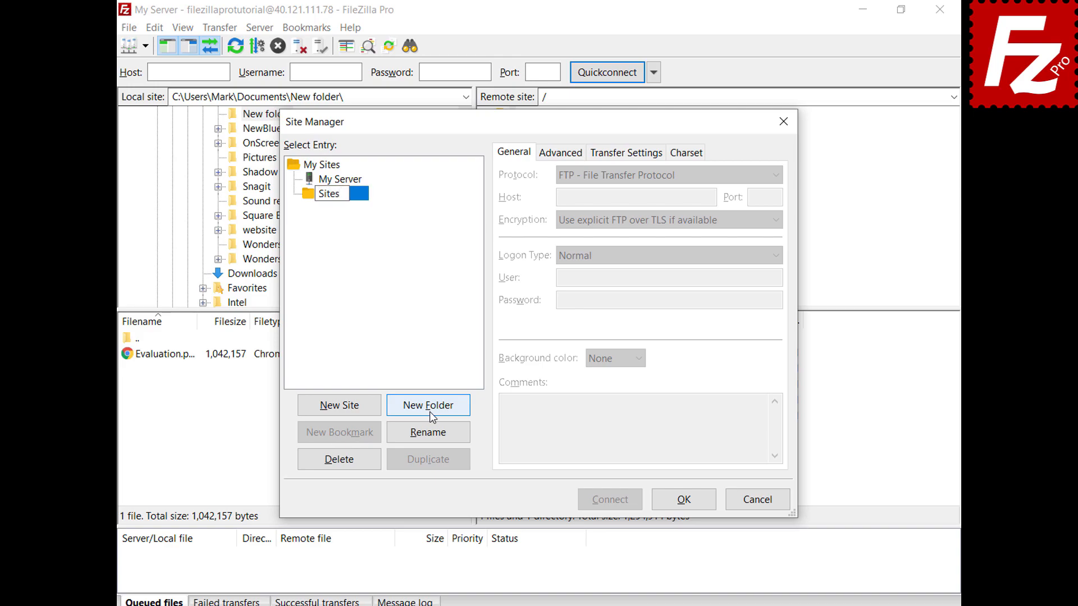
{"action": "key", "text": "Return"}
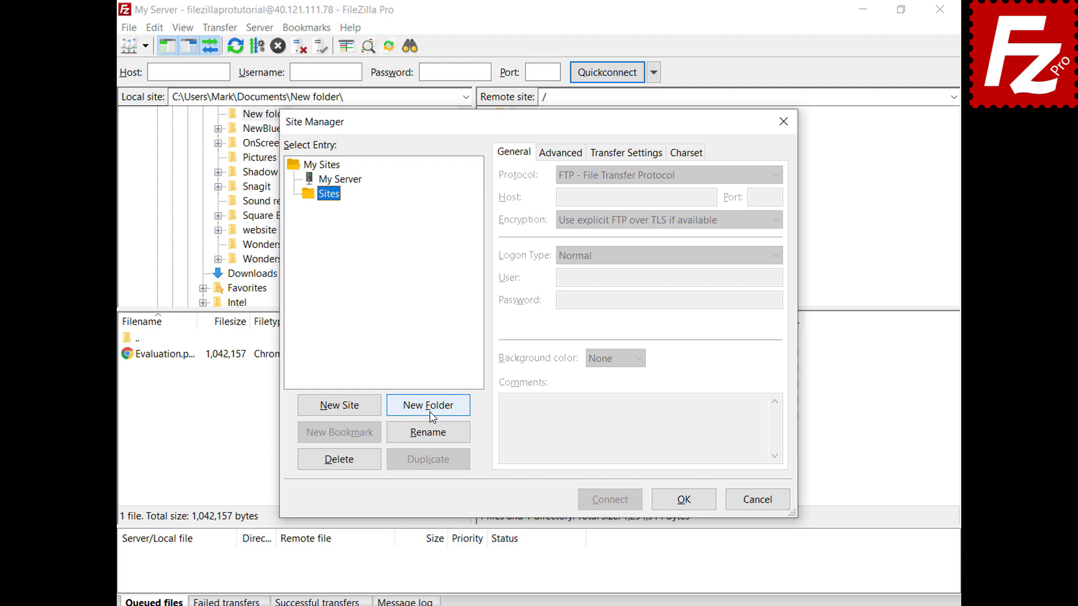
Step: Move My Server into the Sites folder and save the Site Manager changes
{"action": "left_click", "coordinate": [353, 184]}
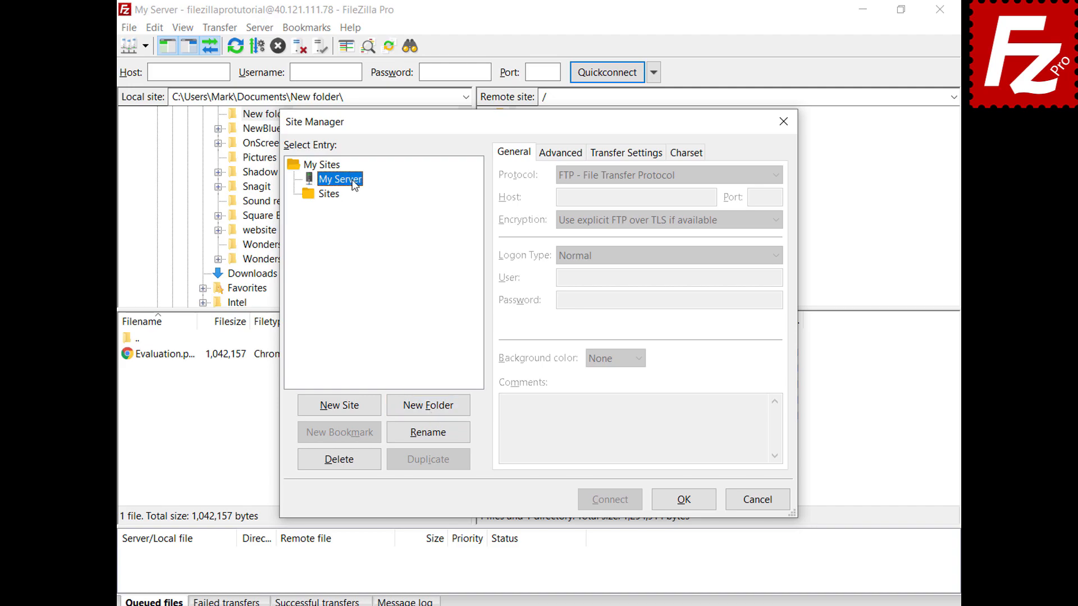
{"action": "left_click_drag", "start_coordinate": [354, 185], "coordinate": [338, 200]}
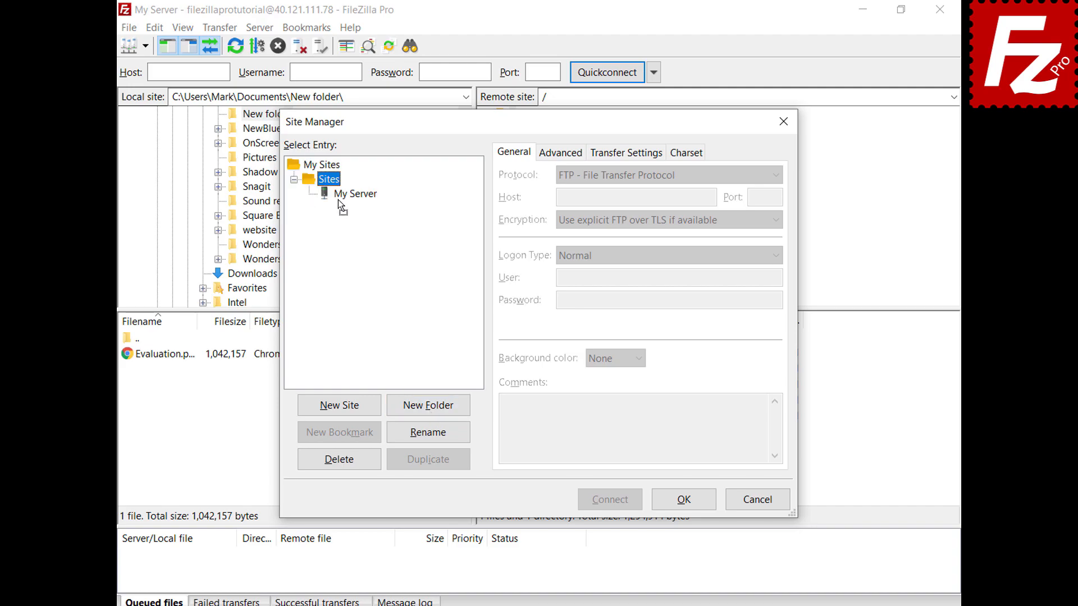
{"action": "left_click", "coordinate": [685, 501]}
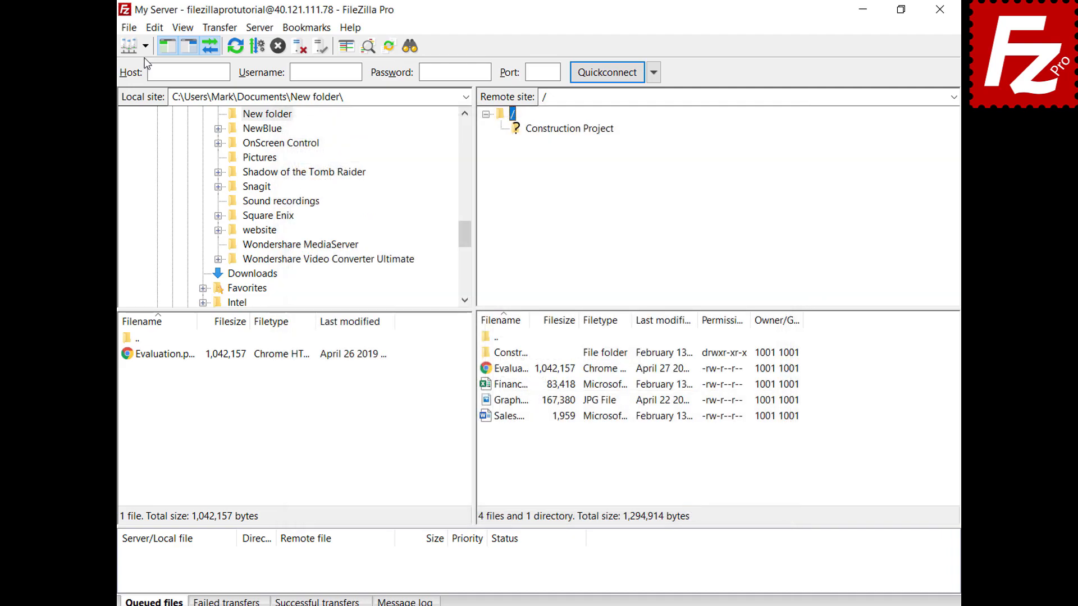
Step: Check that the saved-sites list is now grouped by folder, then reopen the Site Manager
{"action": "left_click", "coordinate": [144, 48]}
{"action": "mouse_move", "coordinate": [145, 66]}
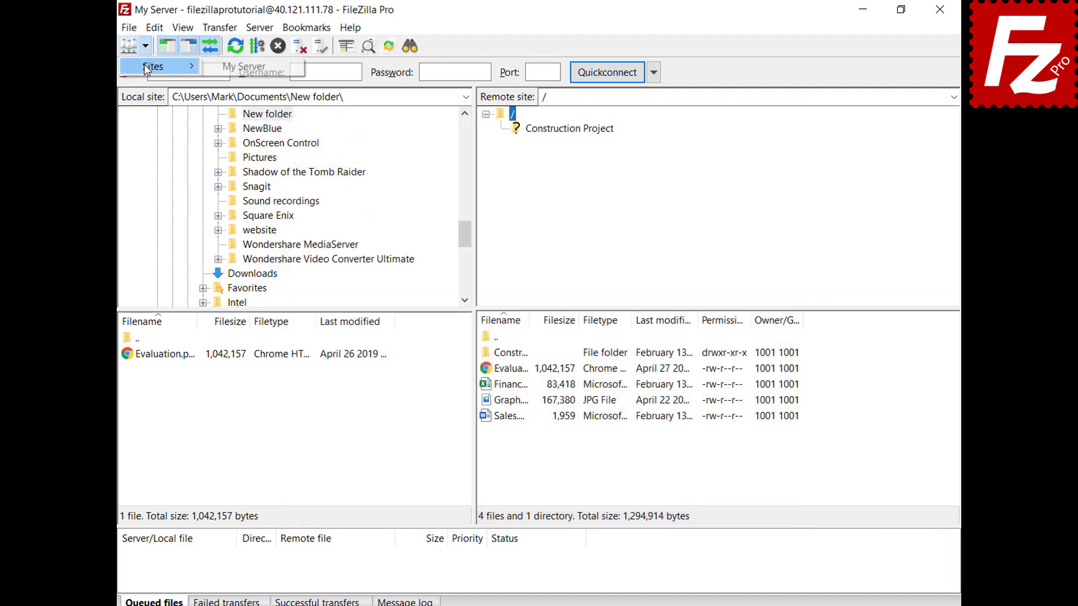
{"action": "key", "text": "Escape"}
{"action": "key", "text": "ctrl+s"}
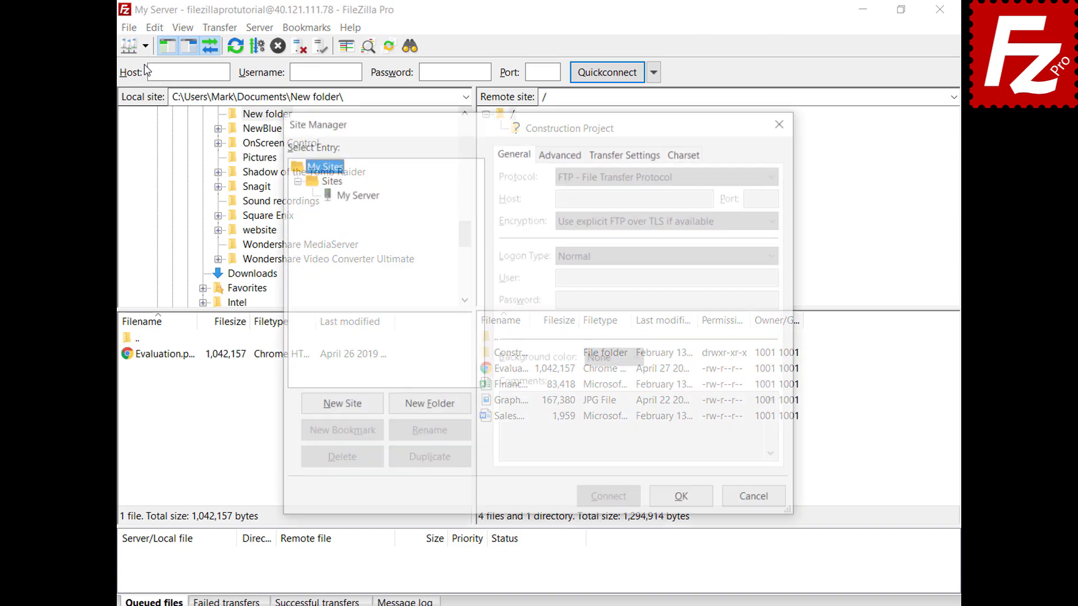
Step: Select My Server in the Site Manager tree to view its details, then close with OK
{"action": "left_click", "coordinate": [357, 194]}
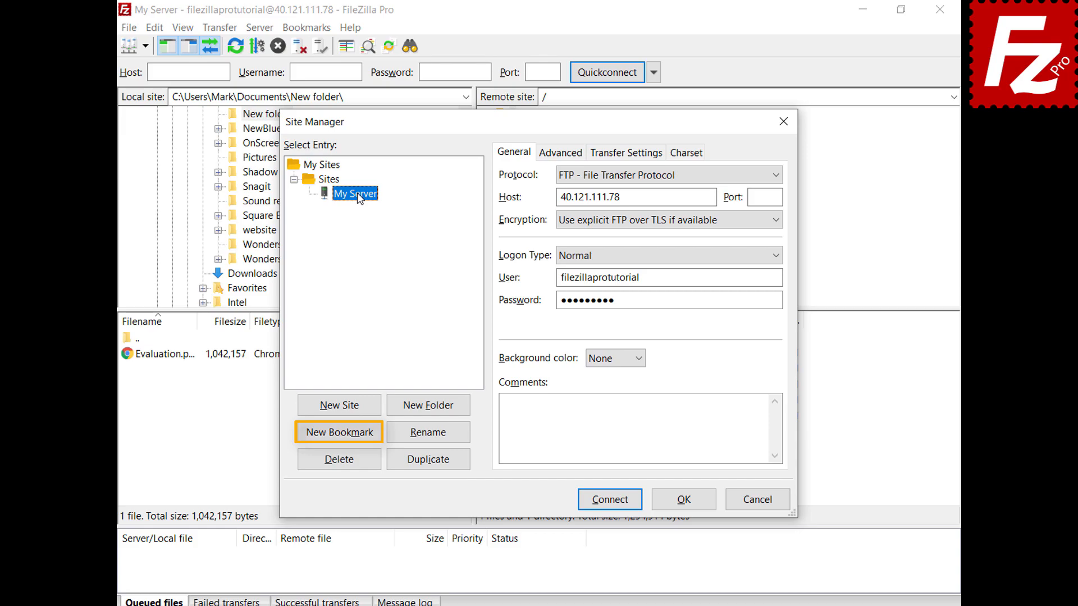
{"action": "left_click", "coordinate": [689, 504]}
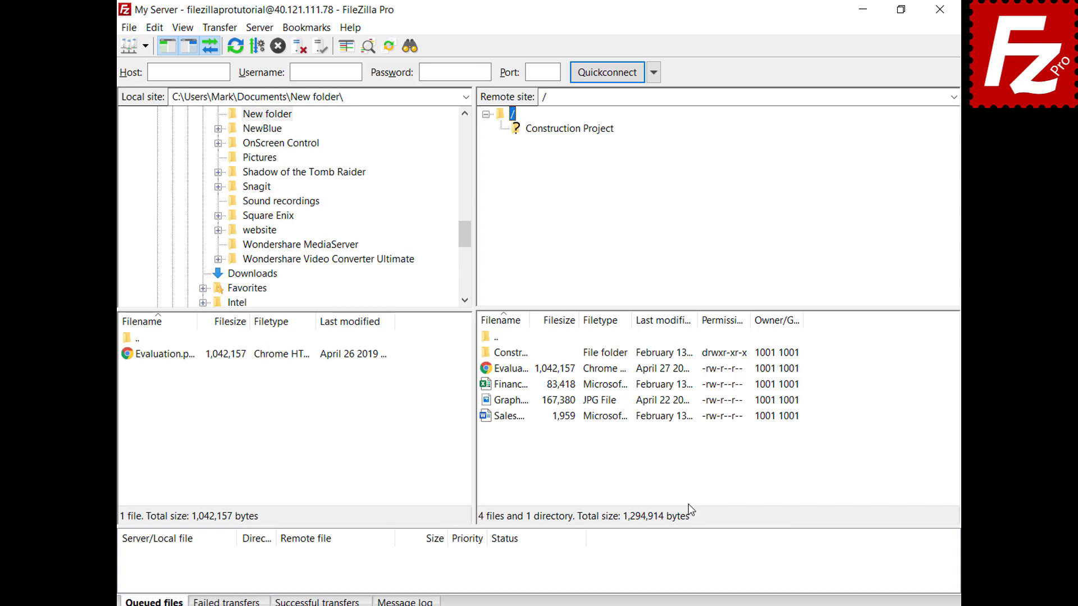
Step: Open Edit > Settings and display the Interface page
{"action": "left_click", "coordinate": [154, 32]}
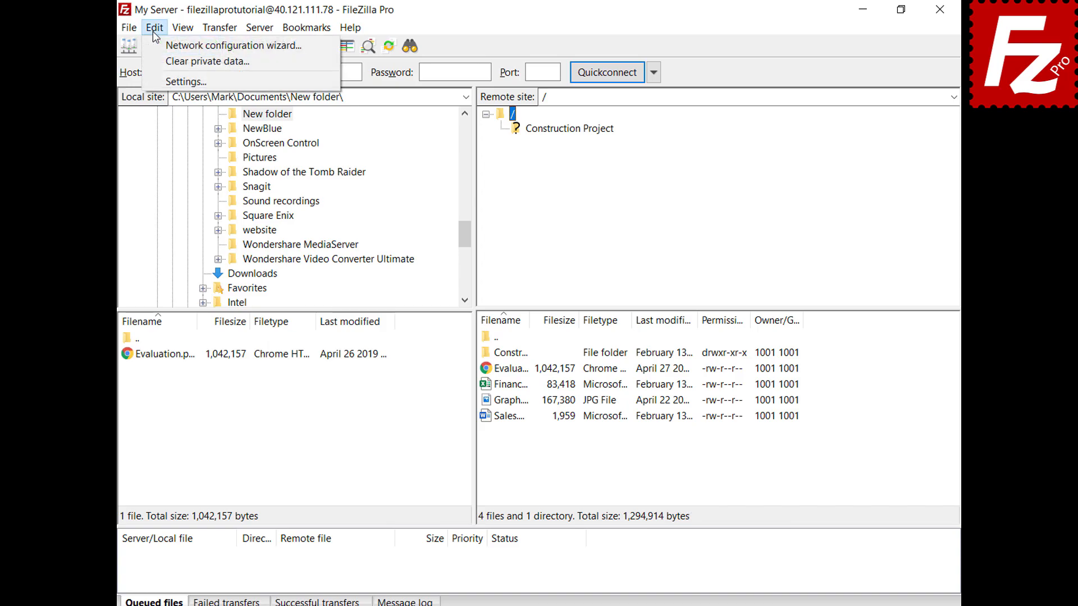
{"action": "left_click", "coordinate": [162, 83]}
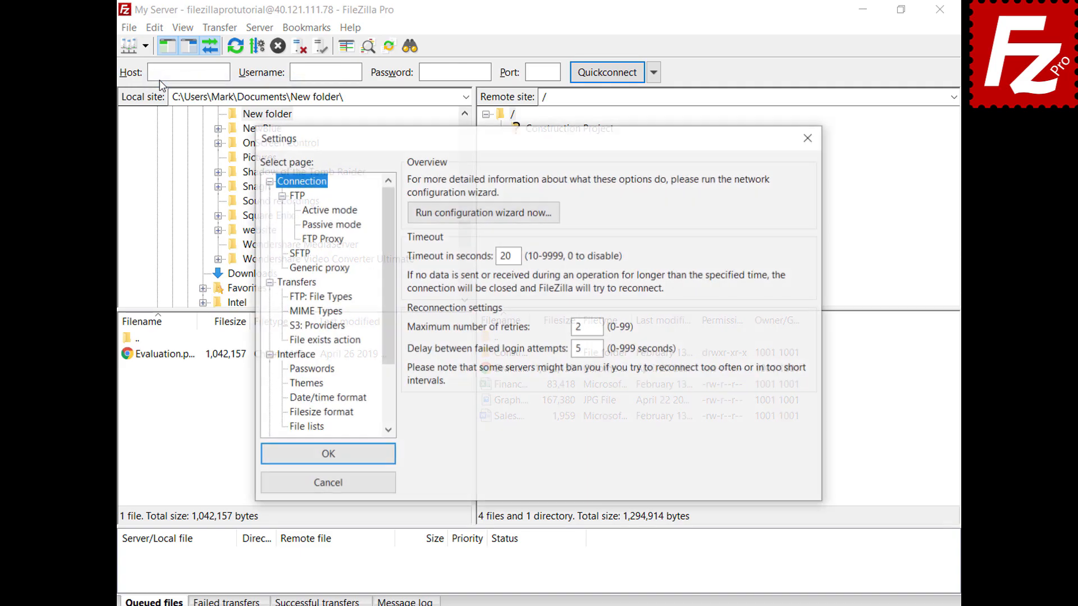
{"action": "left_click", "coordinate": [280, 358]}
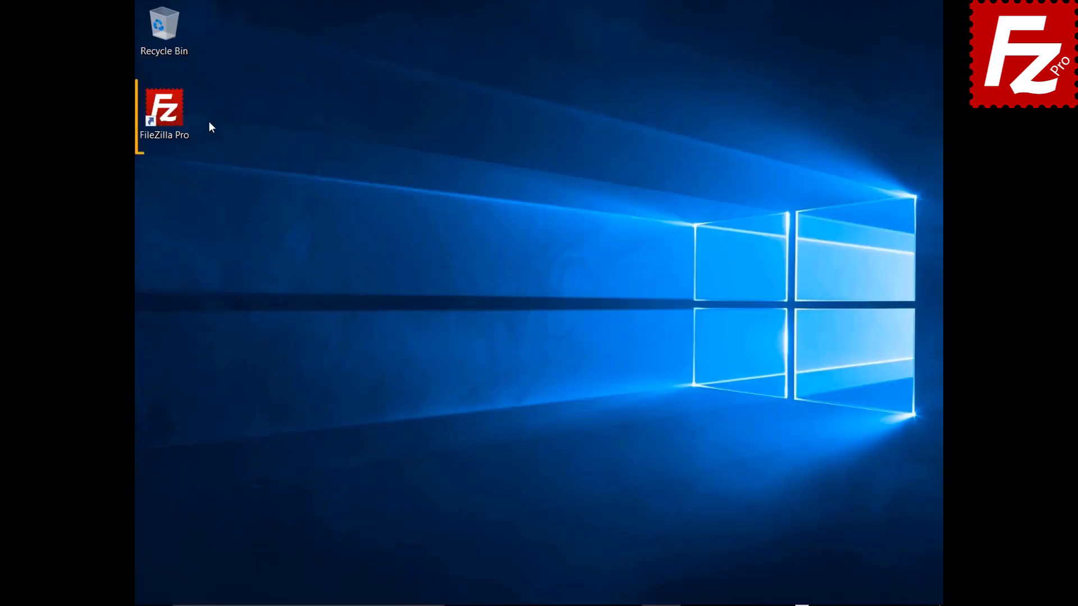
Step: Launch FileZilla Pro unconnected from the desktop and briefly open the Site Manager via File
{"action": "double_click", "coordinate": [171, 116]}
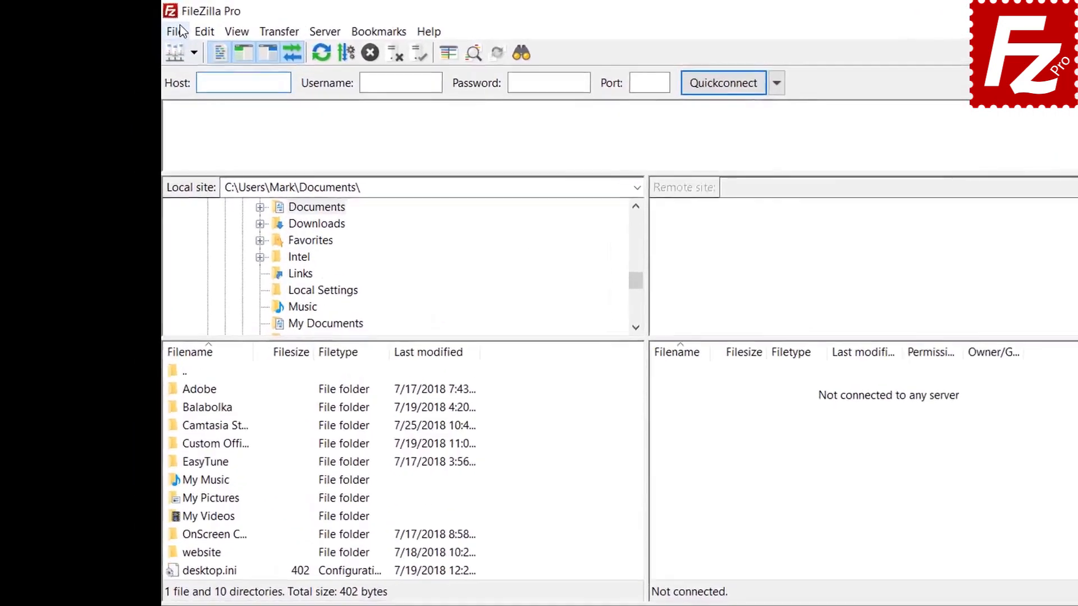
{"action": "left_click", "coordinate": [151, 26]}
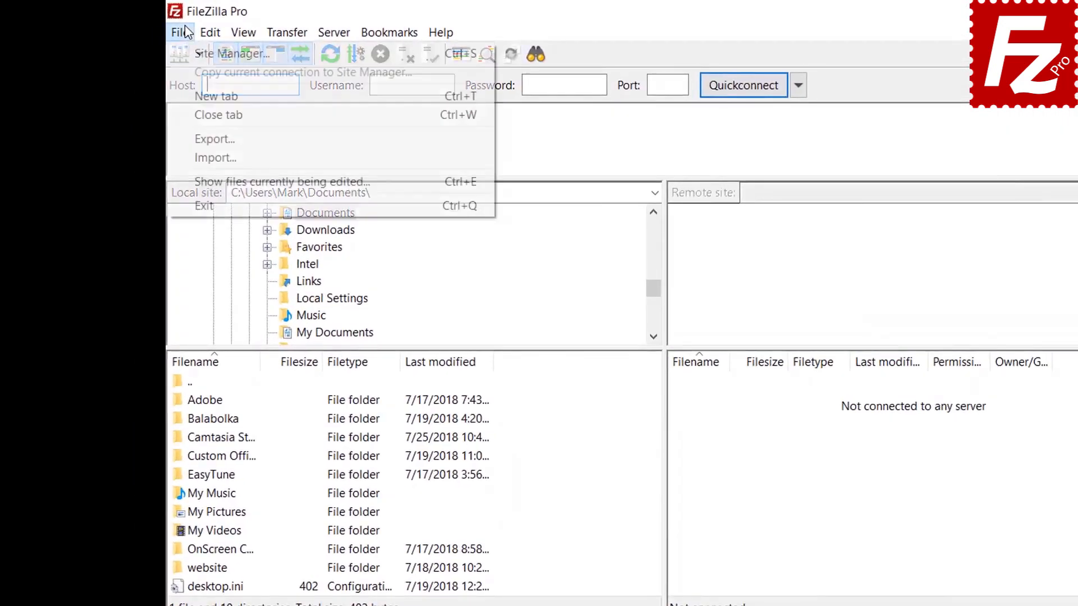
{"action": "left_click", "coordinate": [190, 53]}
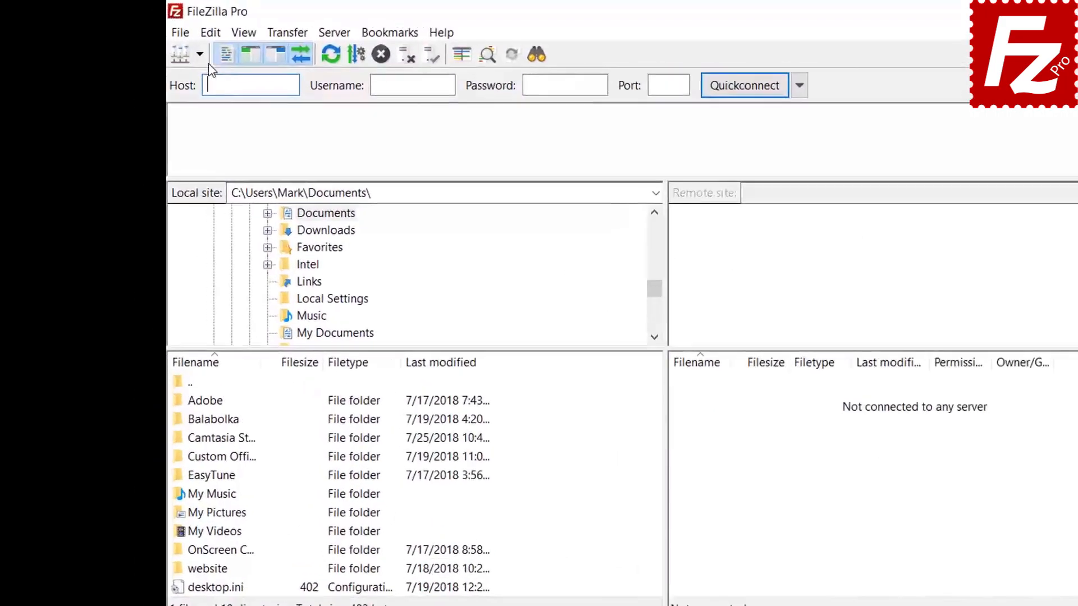
{"action": "left_click", "coordinate": [171, 26]}
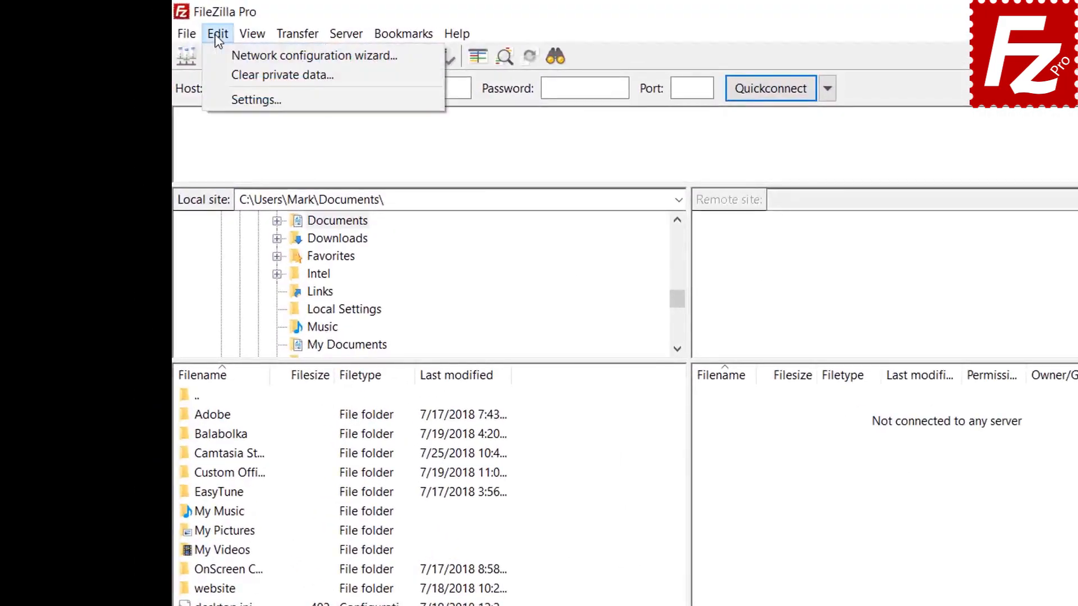
Step: Enable 'Save passwords protected by a master password' under Settings > Interface > Passwords, entering the password twice
{"action": "left_click", "coordinate": [228, 98]}
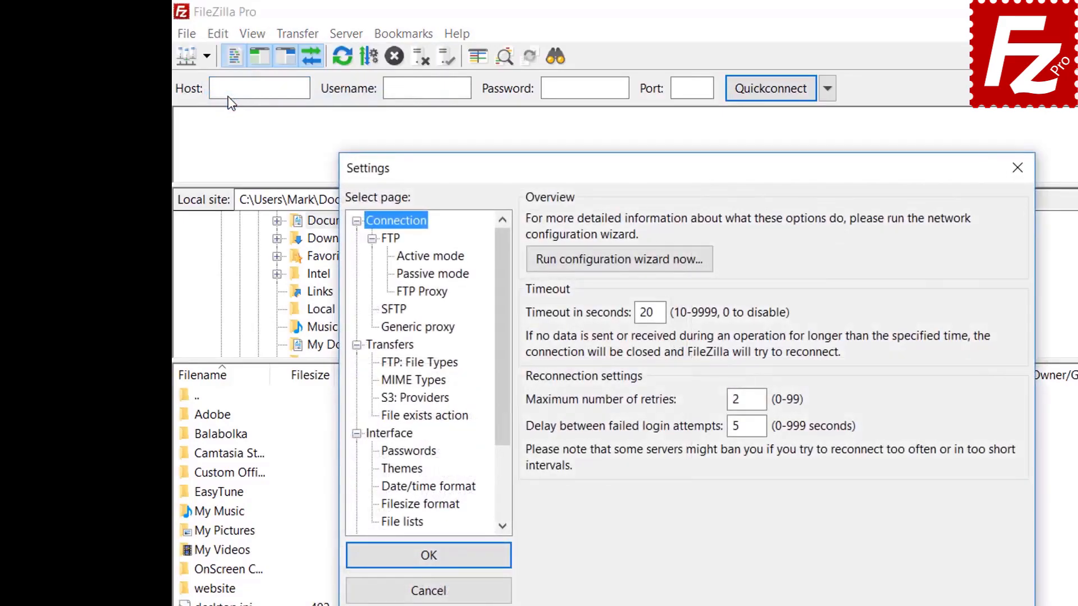
{"action": "left_click", "coordinate": [416, 453]}
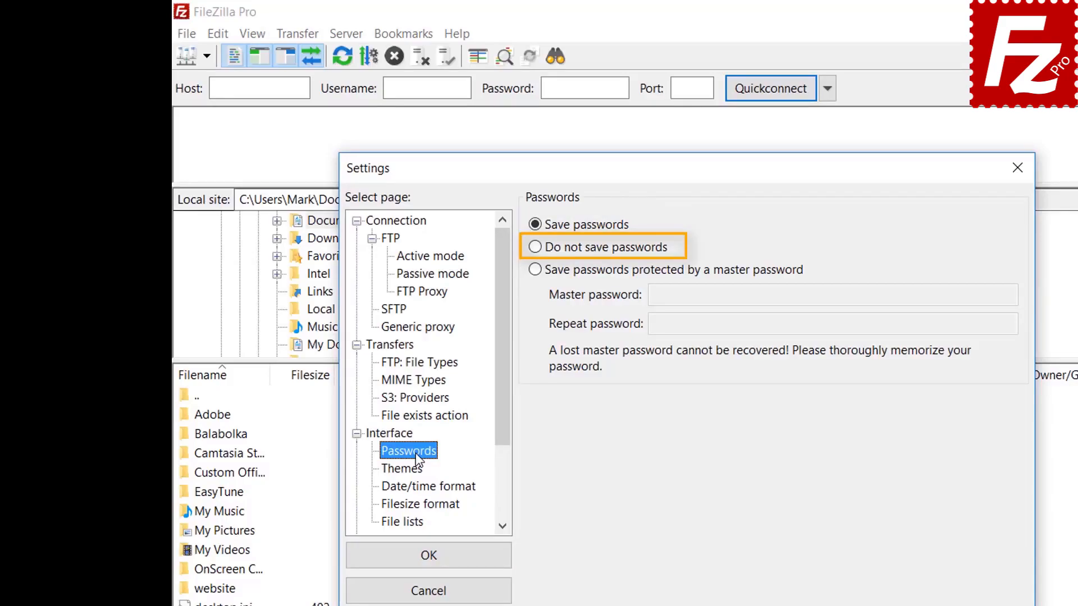
{"action": "left_click", "coordinate": [536, 270]}
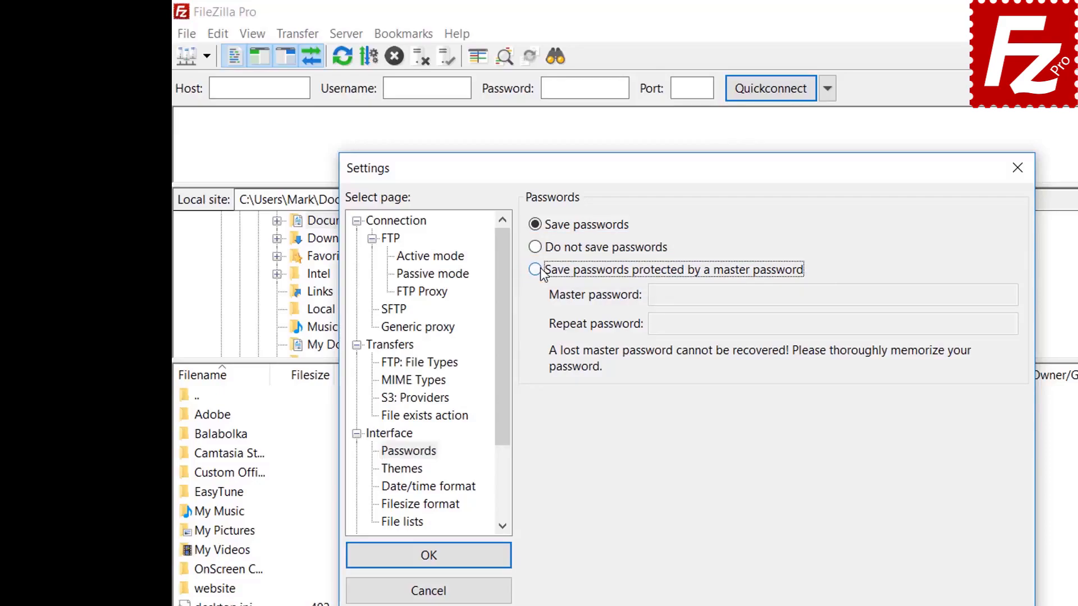
{"action": "left_click", "coordinate": [879, 294]}
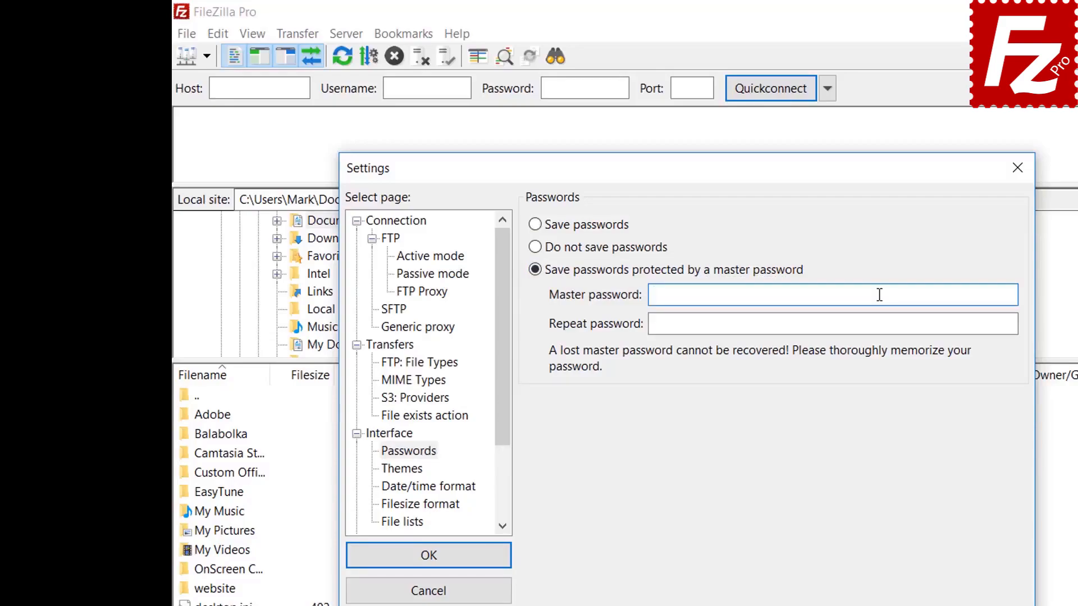
{"action": "type", "text": "••••••••••"}
{"action": "left_click", "coordinate": [857, 325]}
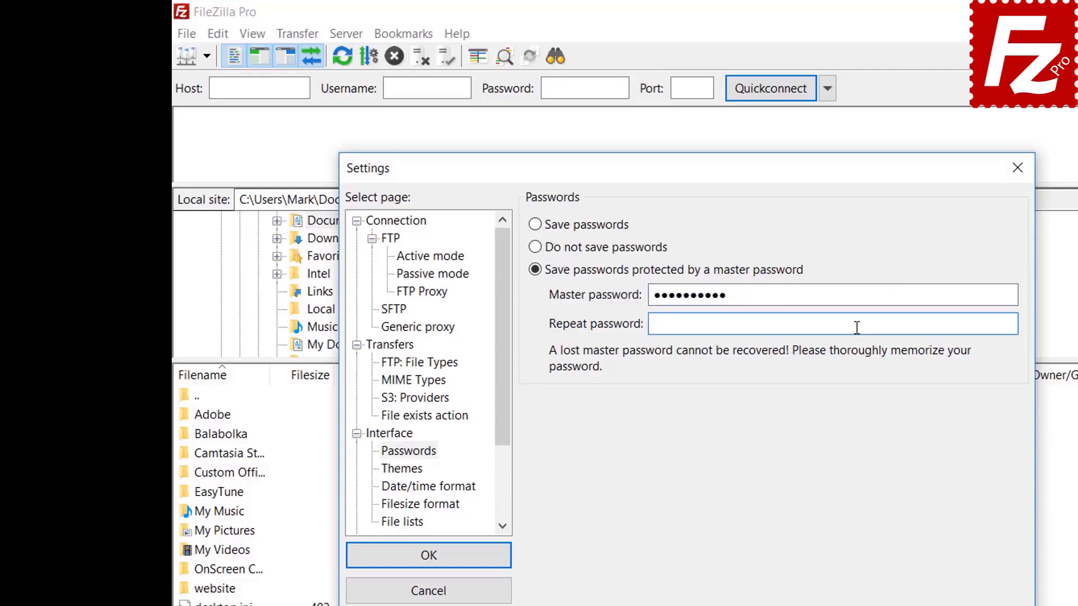
{"action": "type", "text": "••••••••••"}
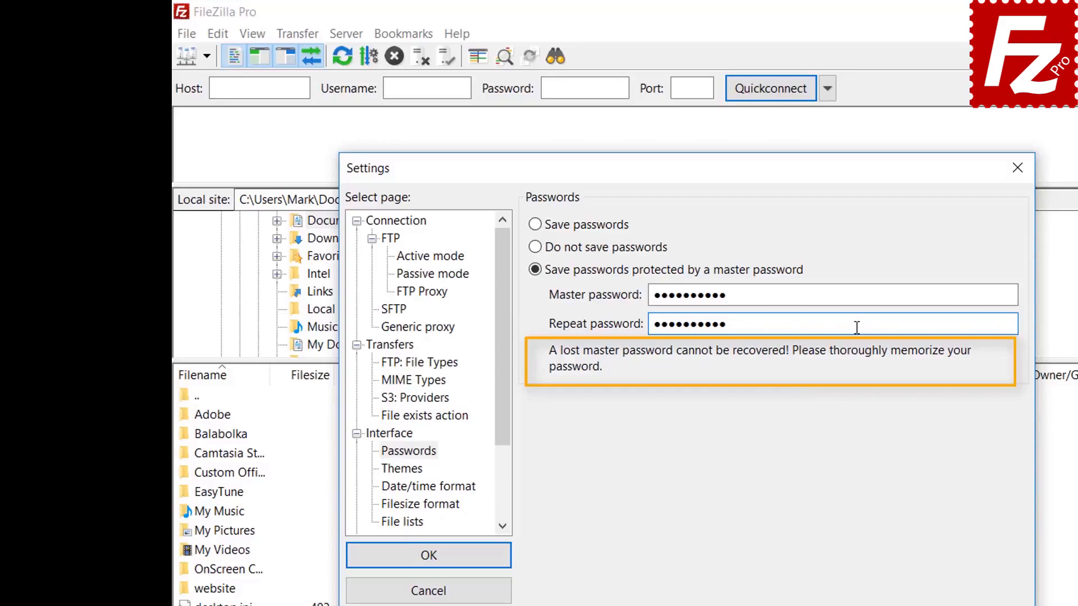
{"action": "left_click", "coordinate": [430, 564]}
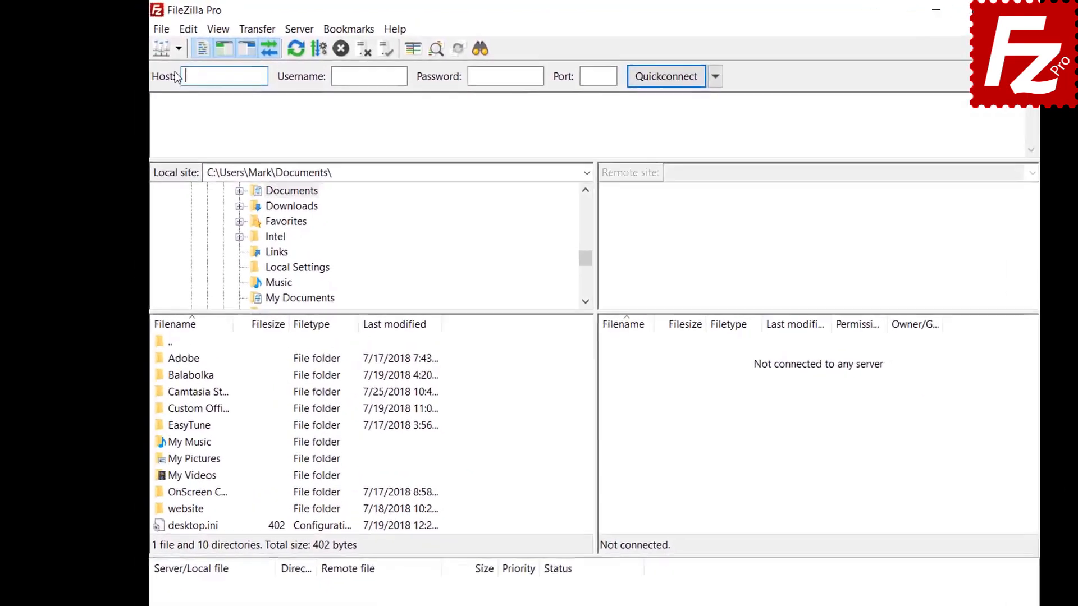
Step: Connect to the saved FTP Tutorial site, unlocking it with the master password
{"action": "left_click", "coordinate": [192, 53]}
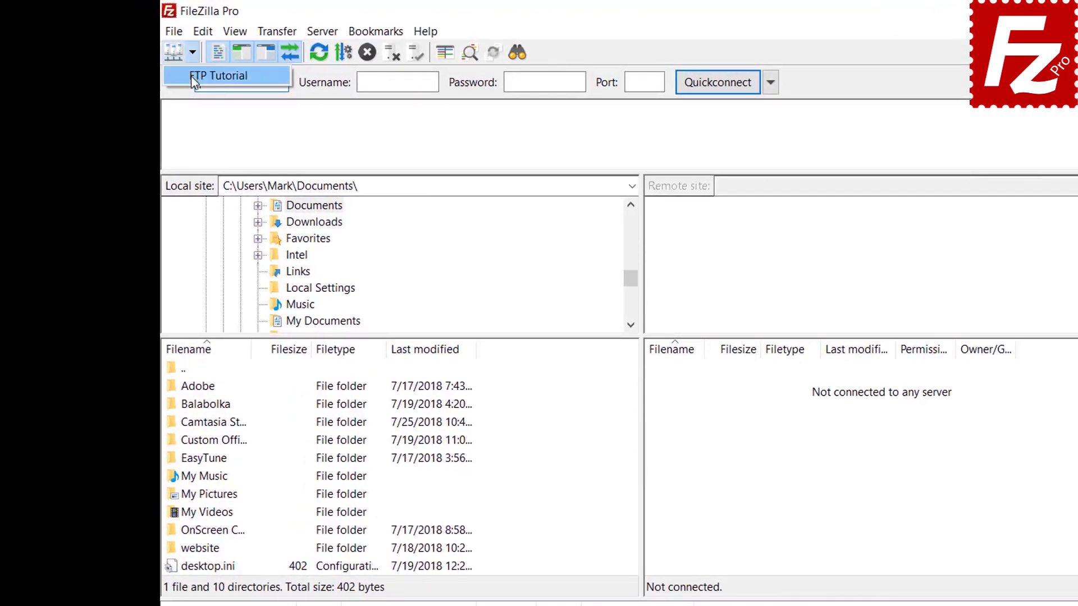
{"action": "left_click", "coordinate": [192, 74]}
{"action": "type", "text": "****"}
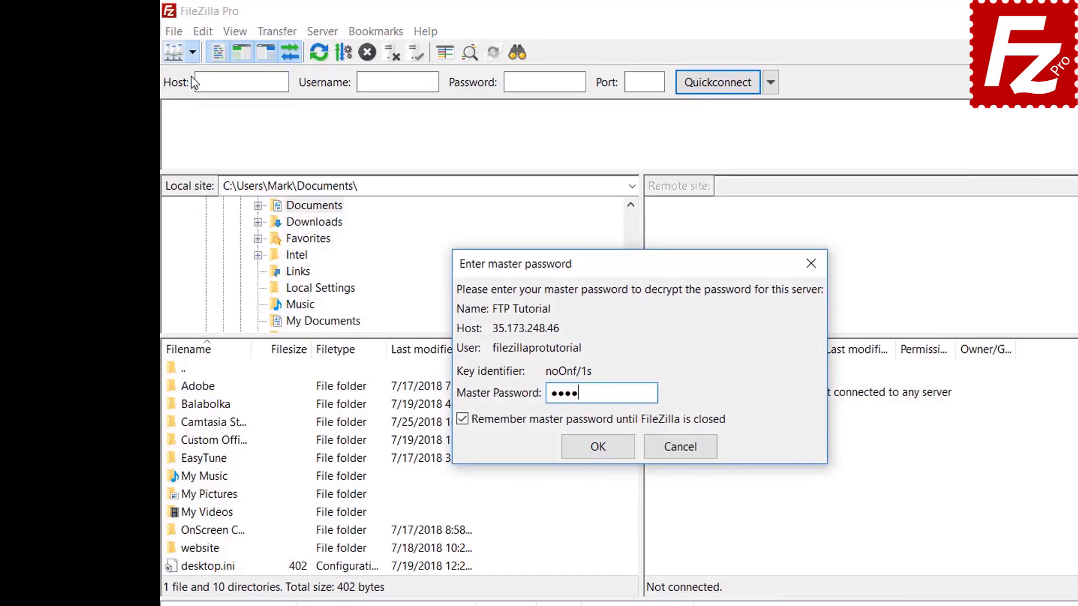
{"action": "type", "text": "******"}
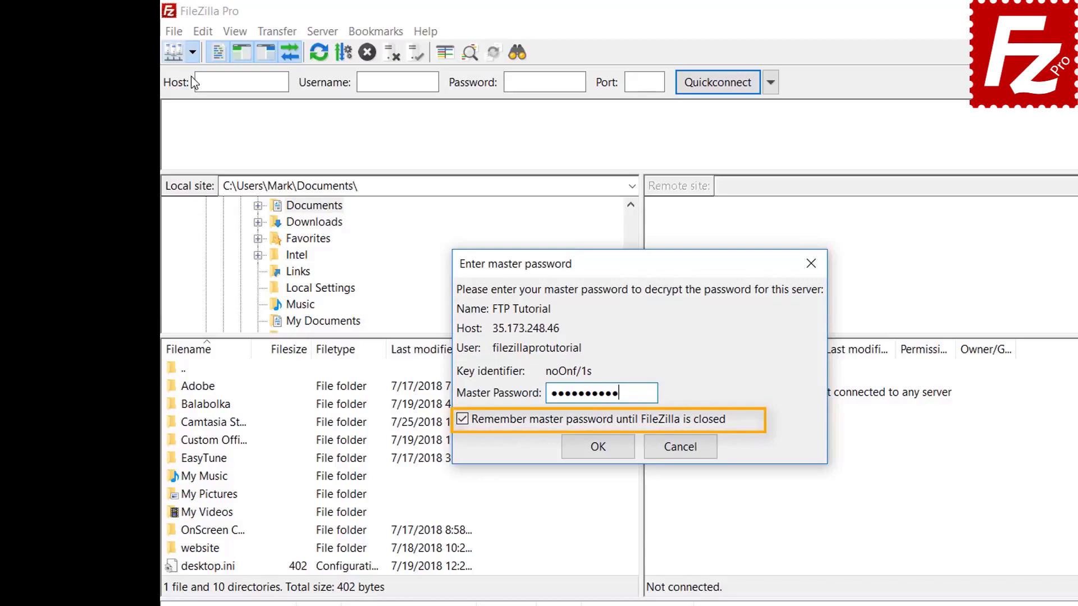
{"action": "left_click", "coordinate": [599, 449]}
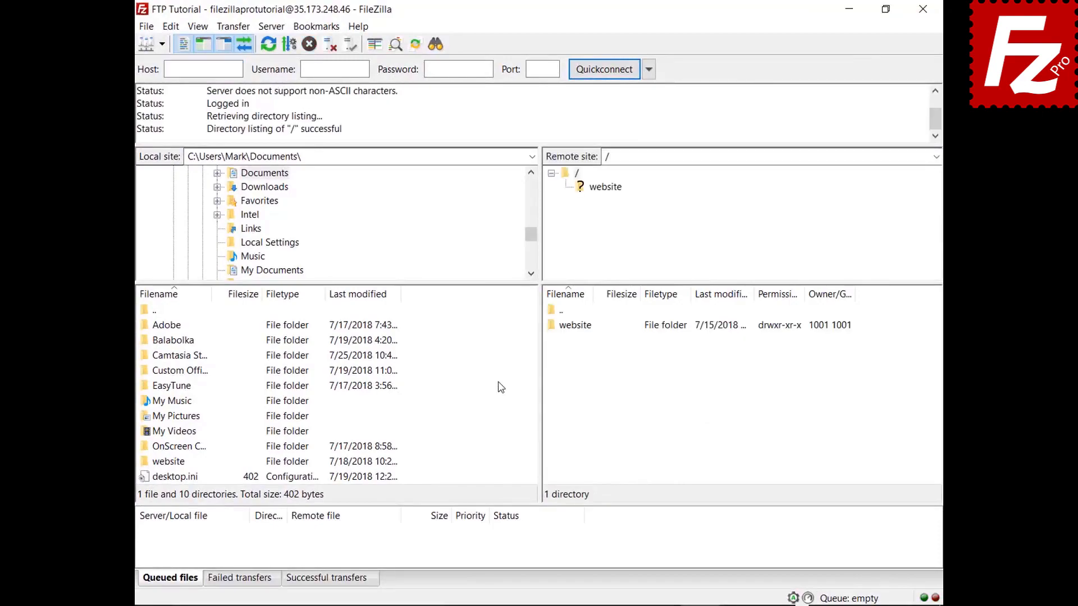
{"action": "left_click", "coordinate": [502, 387]}
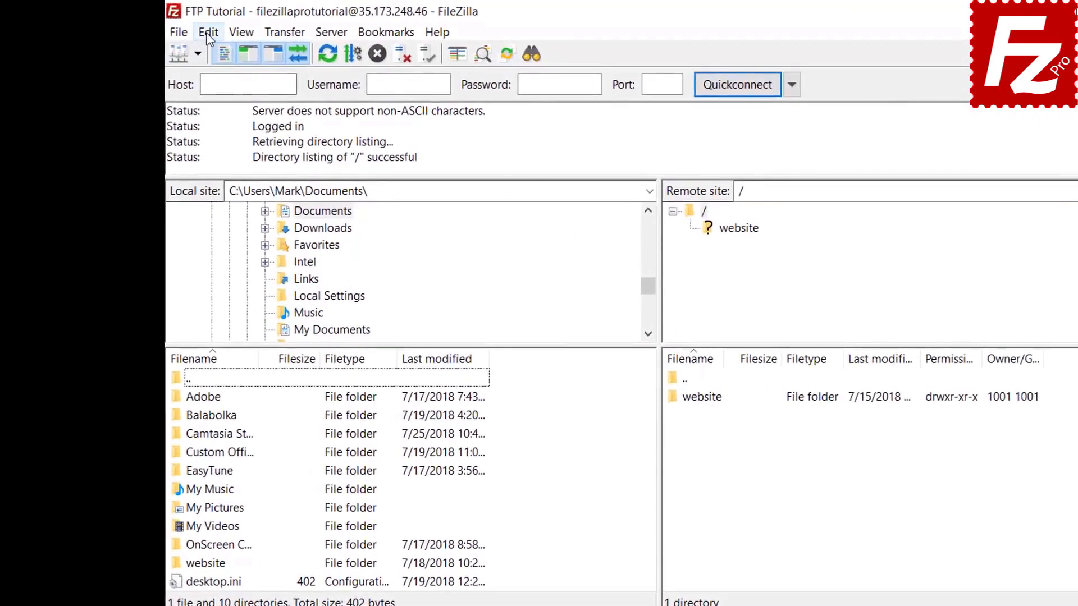
{"action": "left_click", "coordinate": [169, 27]}
{"action": "left_click", "coordinate": [215, 95]}
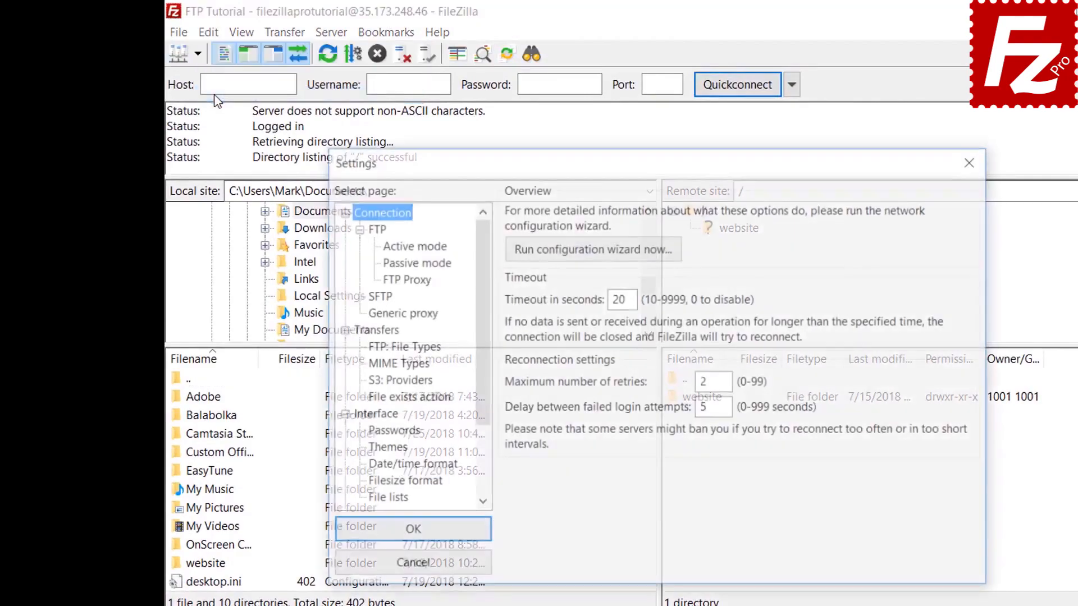
{"action": "left_click", "coordinate": [391, 432]}
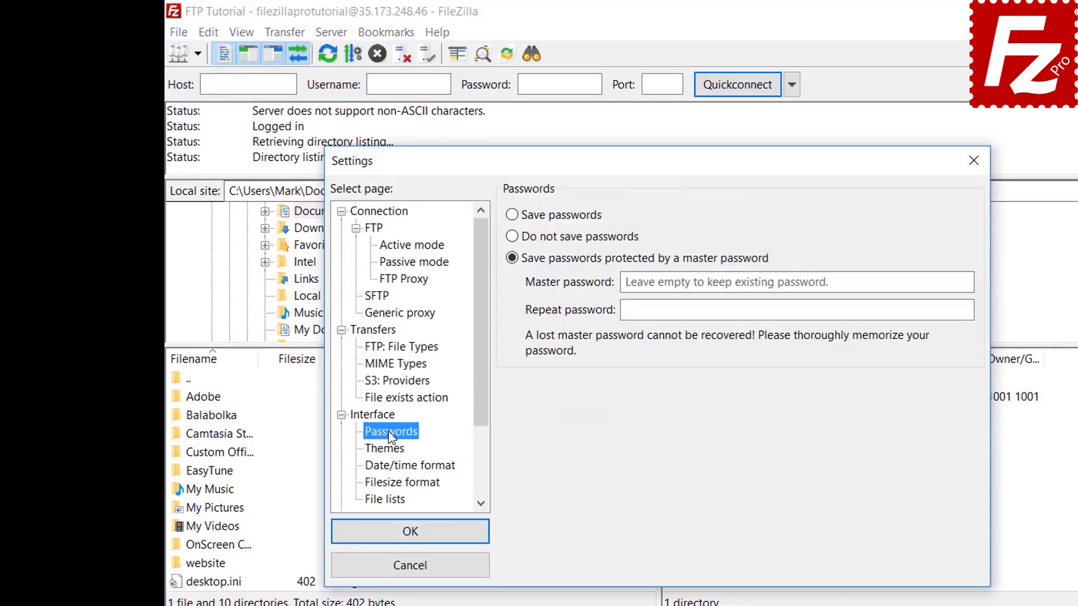
{"action": "left_click", "coordinate": [516, 218]}
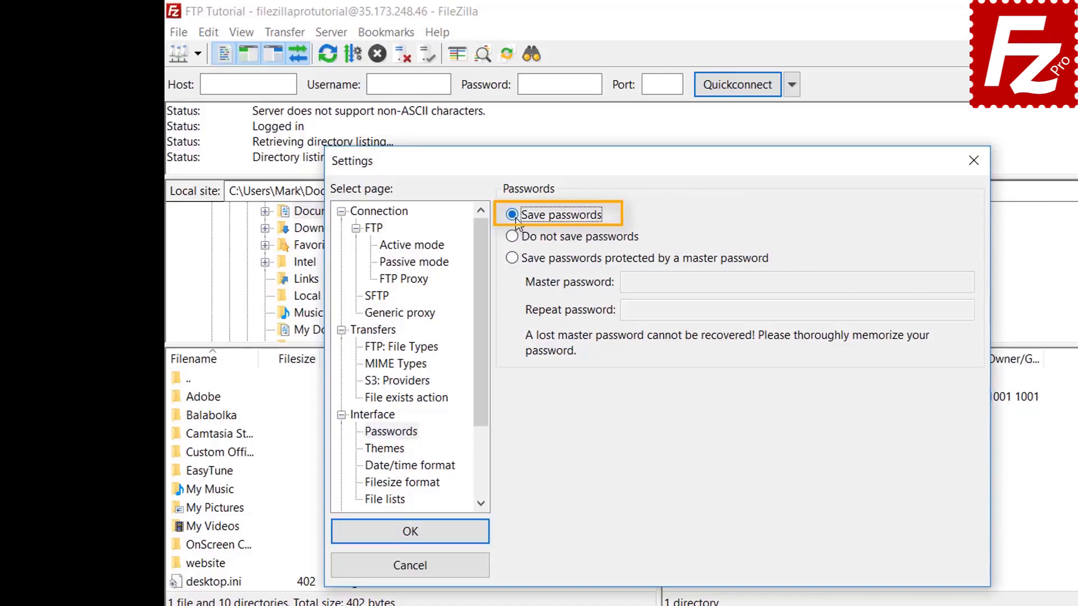
{"action": "left_click", "coordinate": [423, 538]}
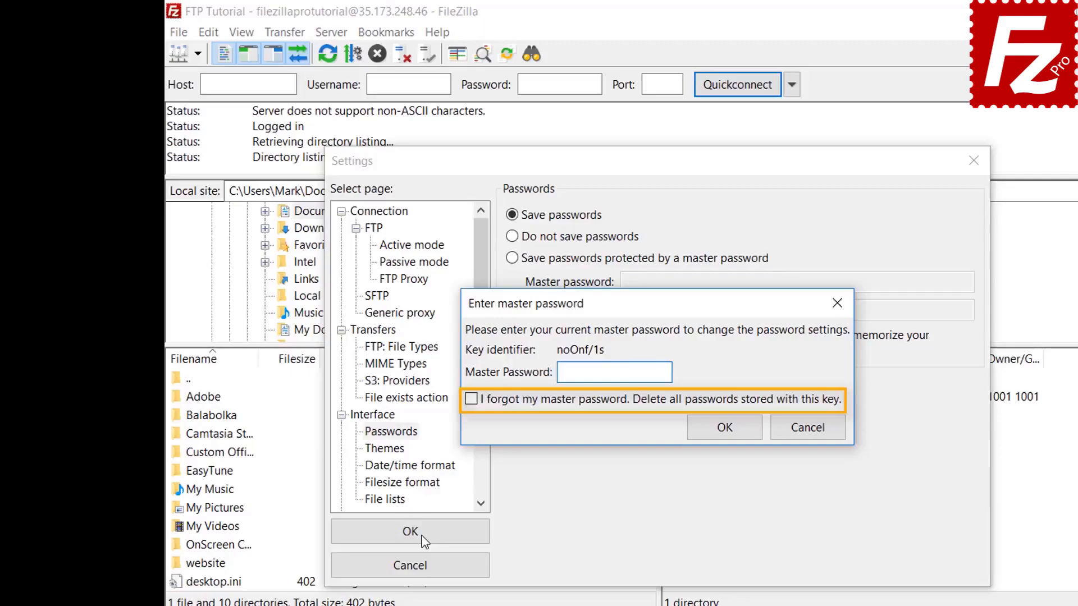
{"action": "left_click", "coordinate": [809, 430]}
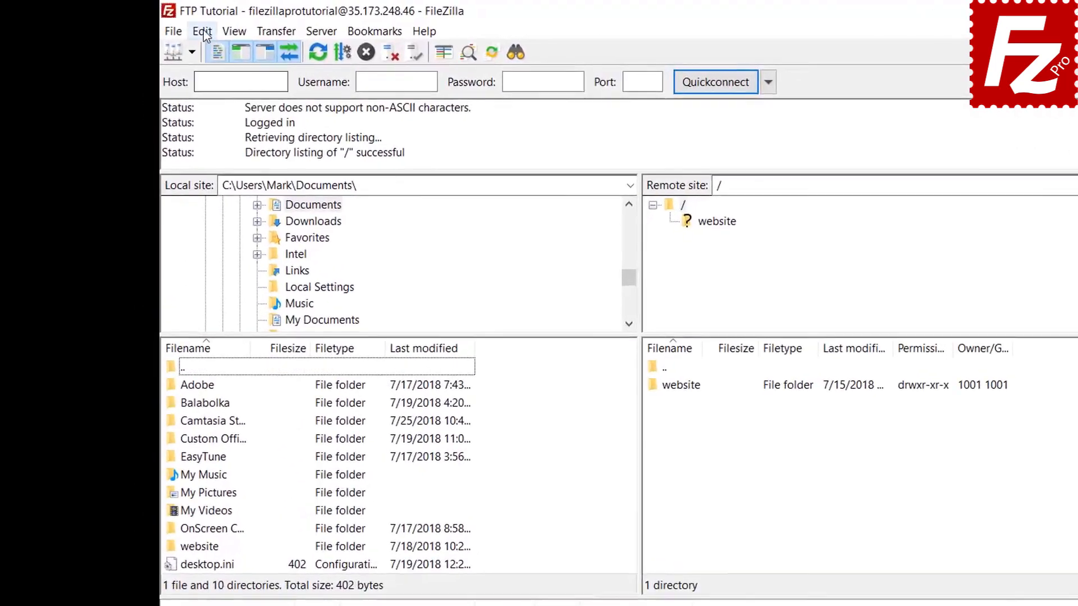
{"action": "left_click", "coordinate": [185, 28]}
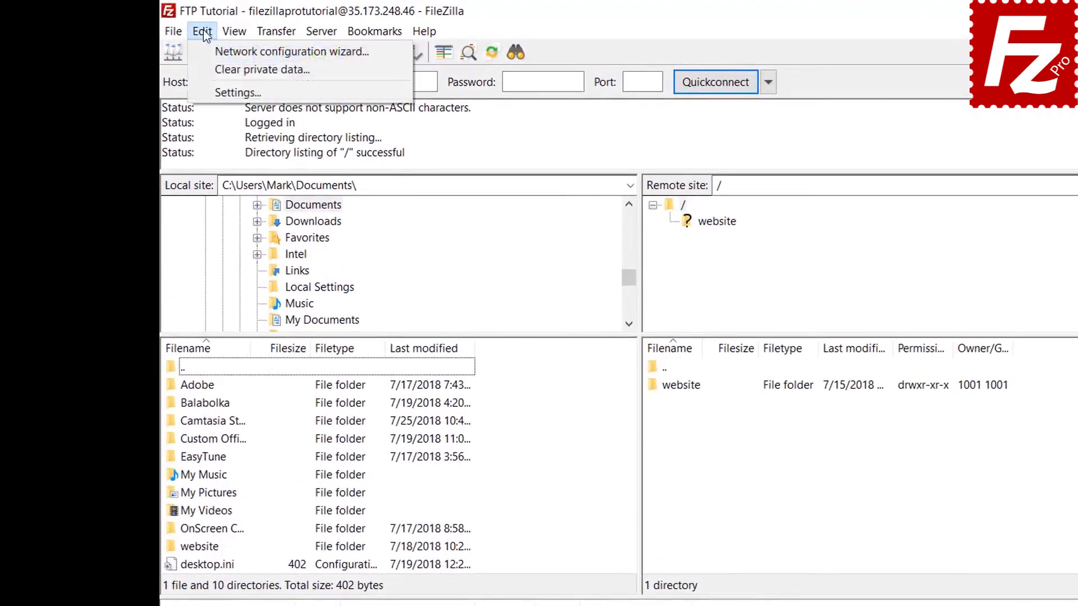
{"action": "left_click", "coordinate": [207, 69]}
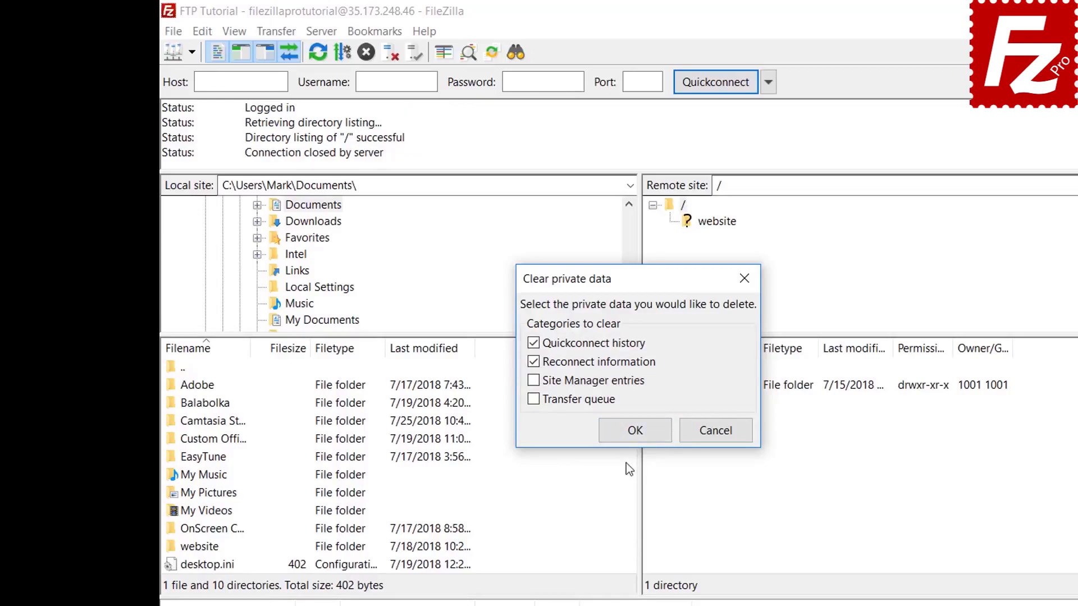
{"action": "left_click", "coordinate": [634, 430]}
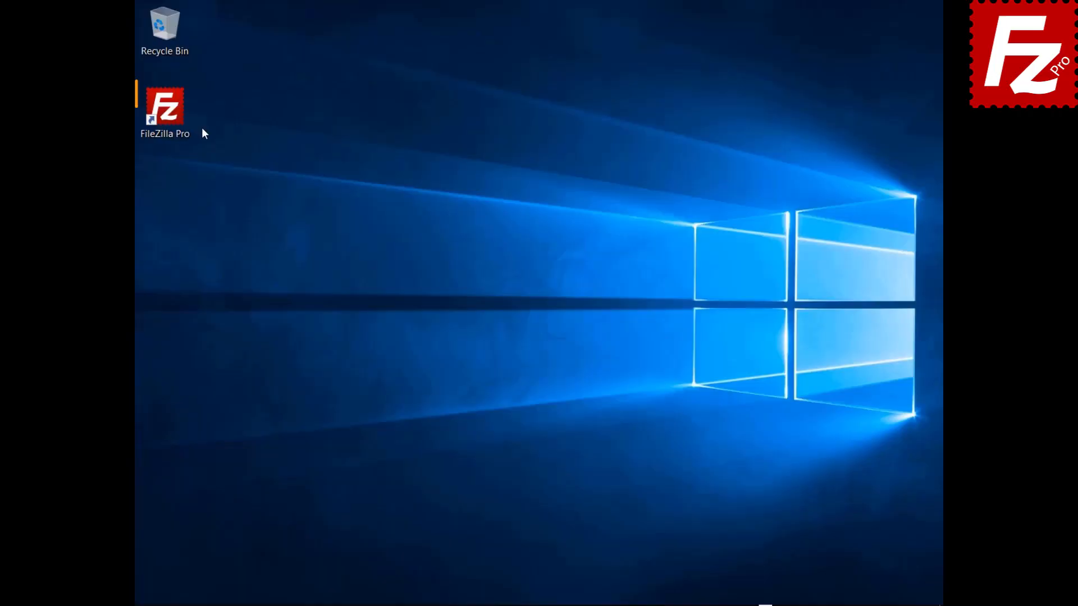
Step: Relaunch FileZilla Pro, connect to the FTP Tutorial site, and open the remote file search
{"action": "double_click", "coordinate": [171, 119]}
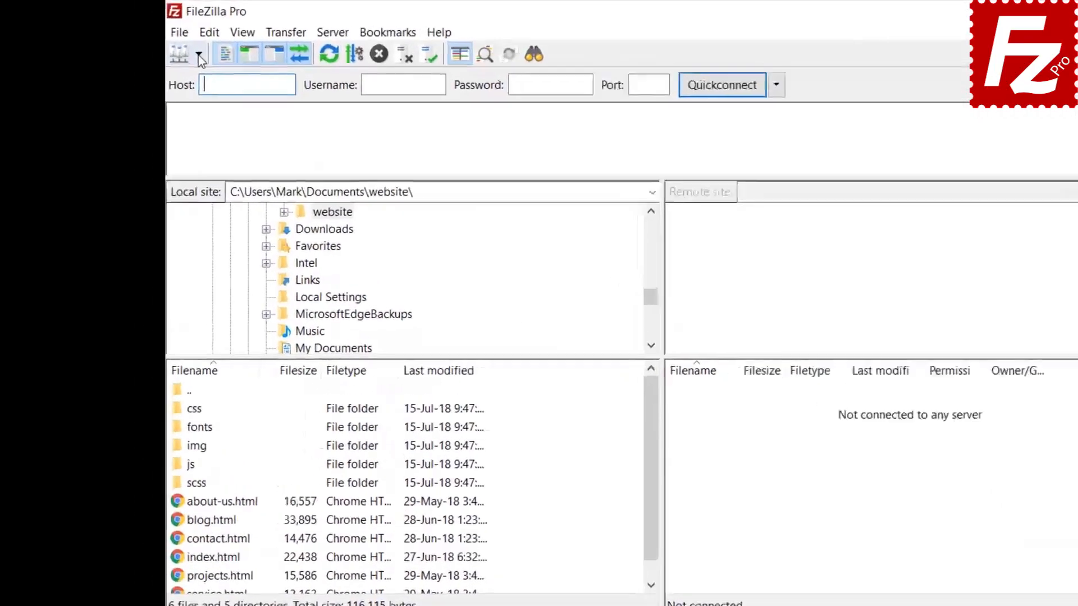
{"action": "left_click", "coordinate": [199, 54]}
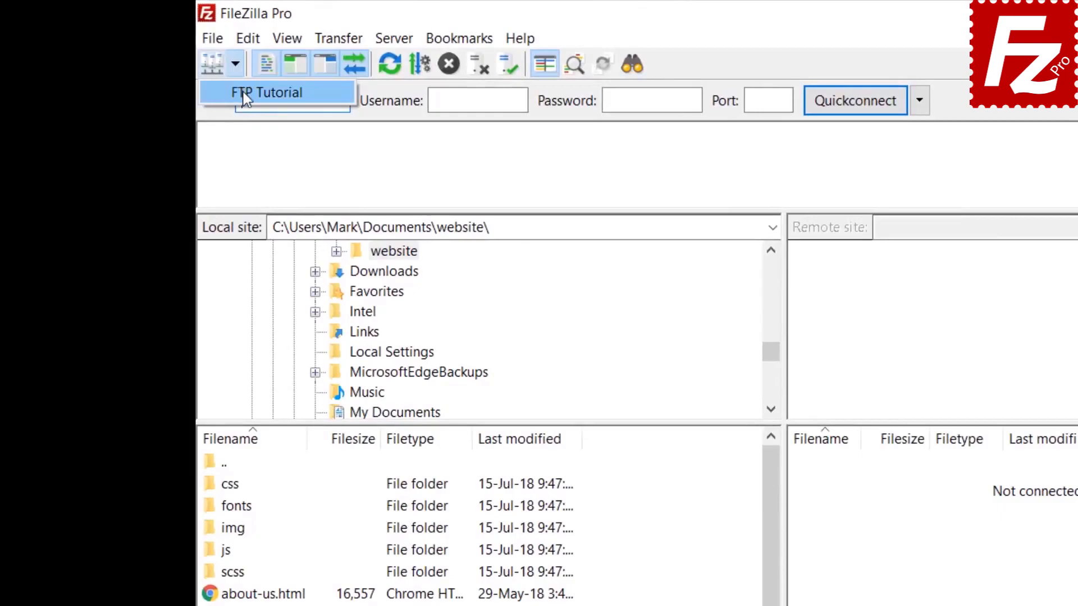
{"action": "left_click", "coordinate": [206, 81]}
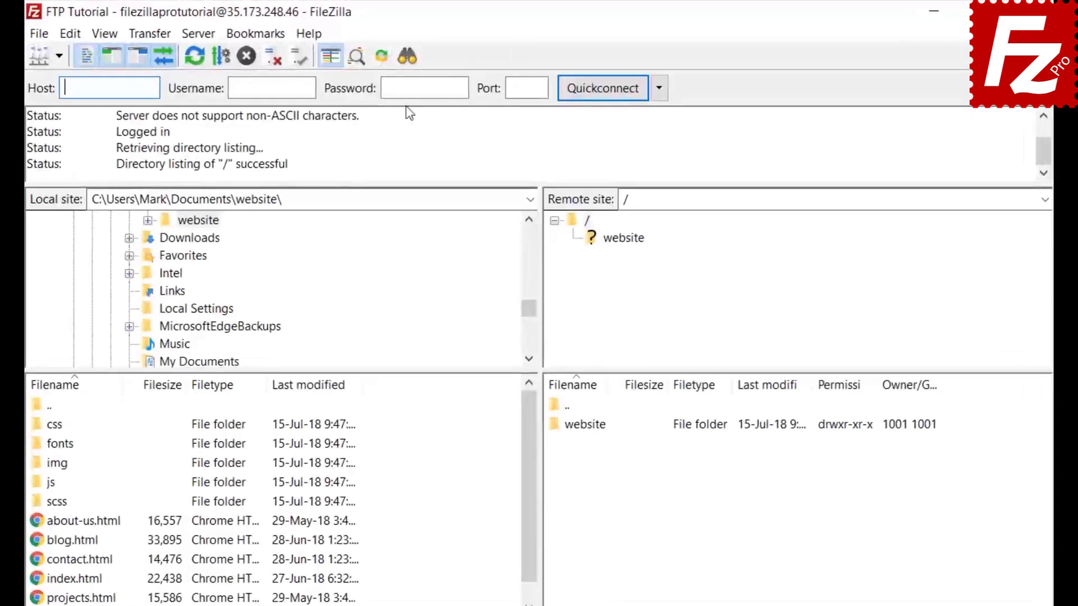
{"action": "left_click", "coordinate": [407, 57]}
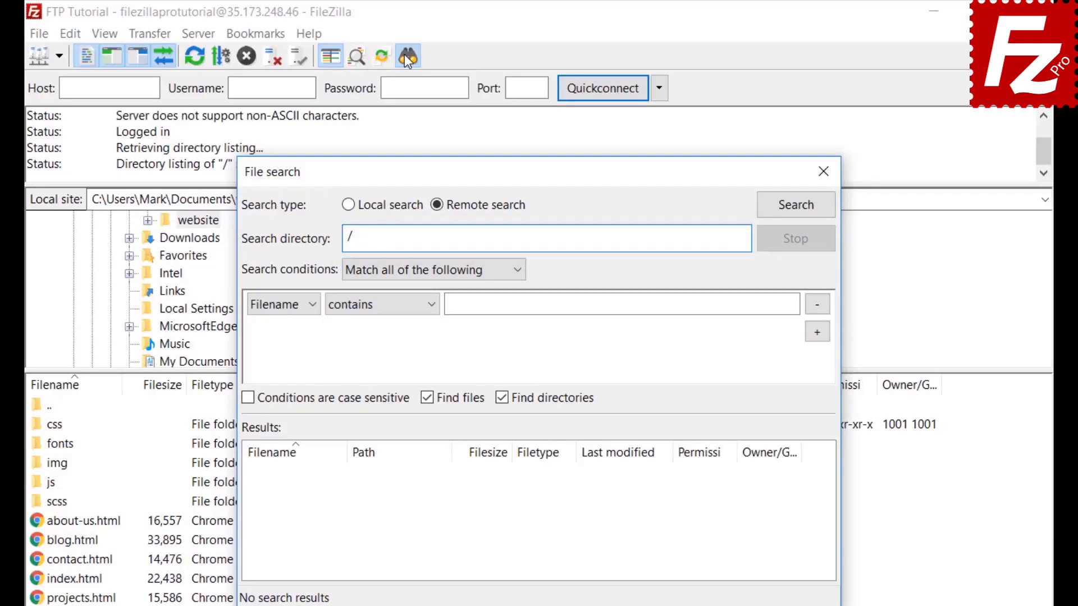
Step: Set the first search condition to match all, with Filename contains '.jpg'
{"action": "left_click", "coordinate": [395, 270]}
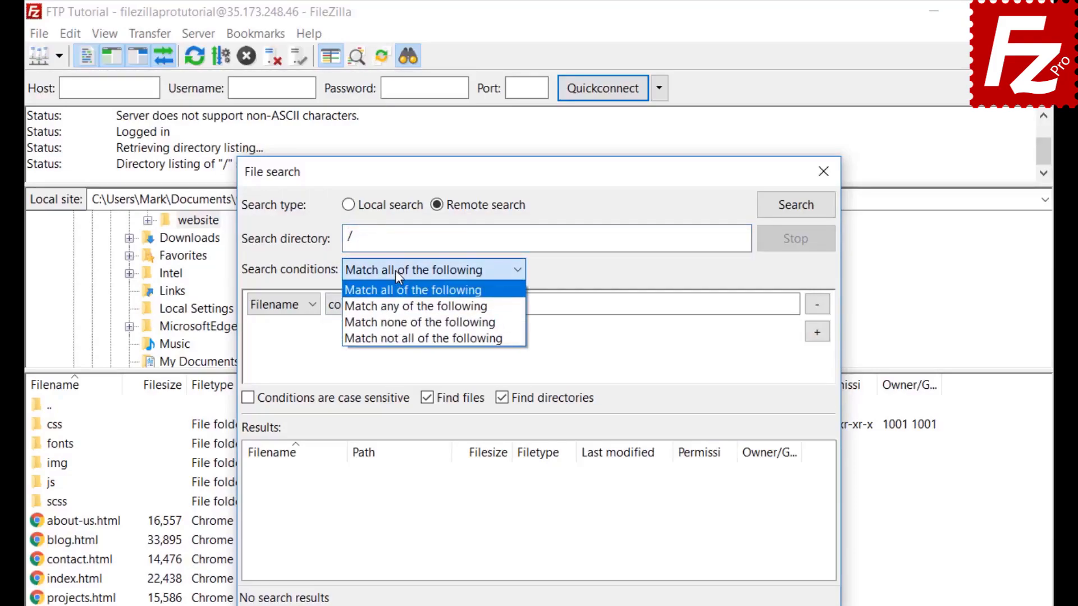
{"action": "left_click", "coordinate": [395, 270]}
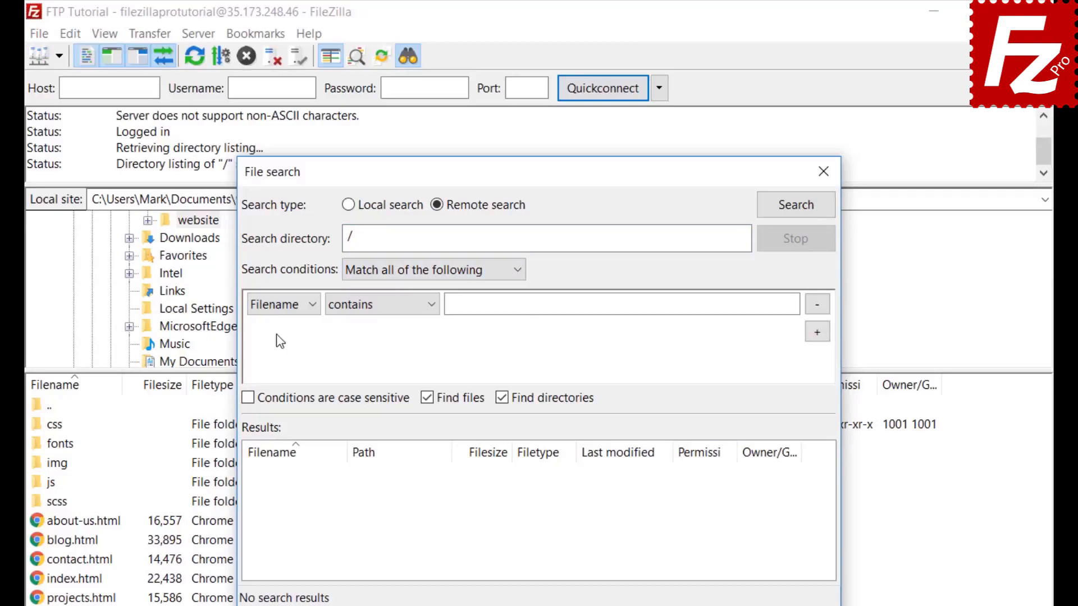
{"action": "left_click", "coordinate": [276, 308]}
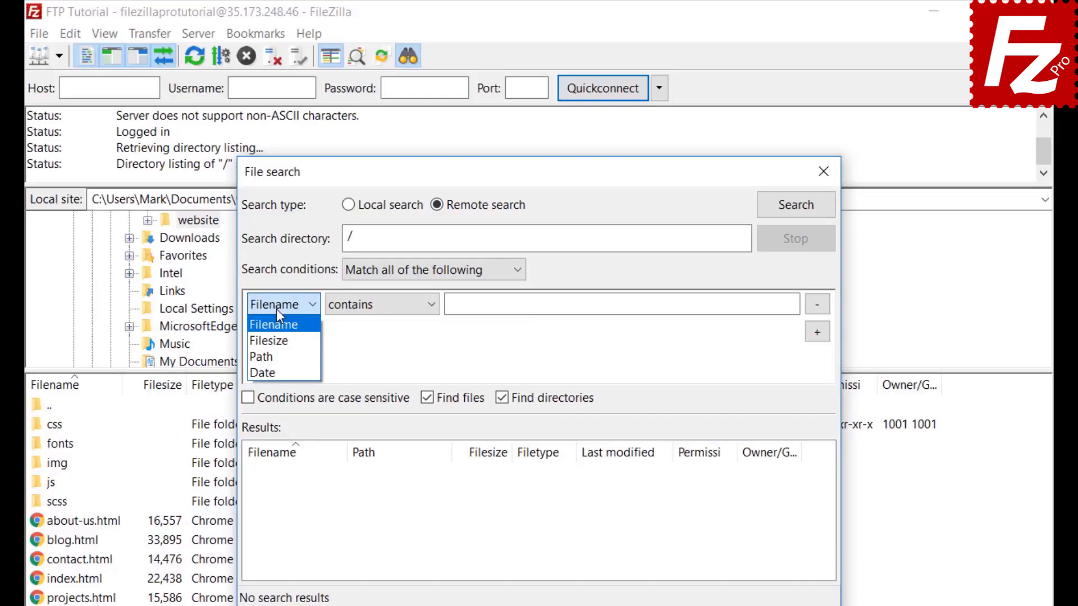
{"action": "left_click", "coordinate": [276, 309]}
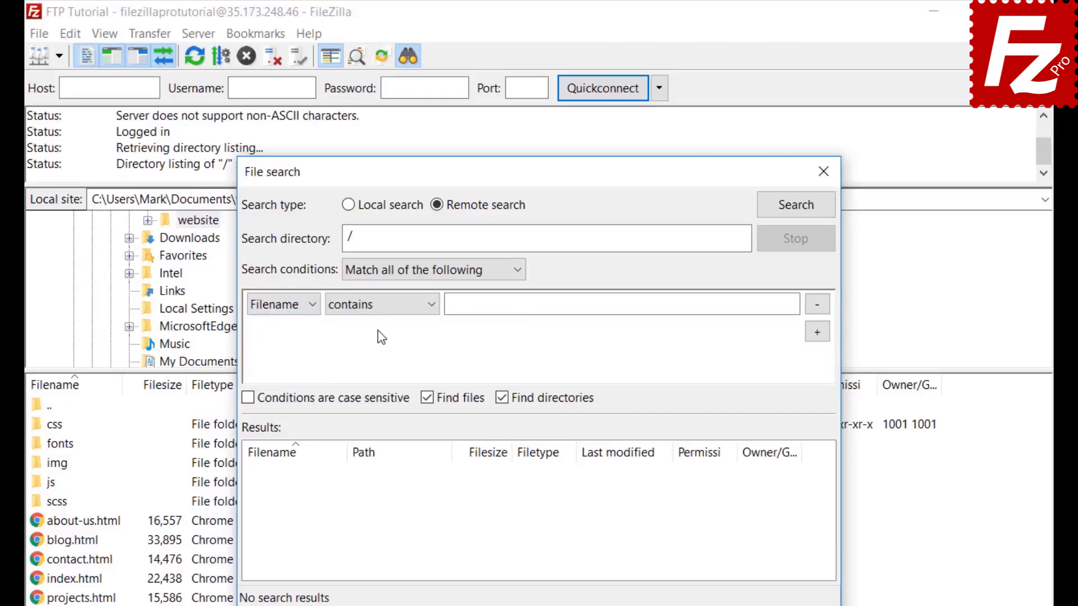
{"action": "left_click", "coordinate": [379, 312]}
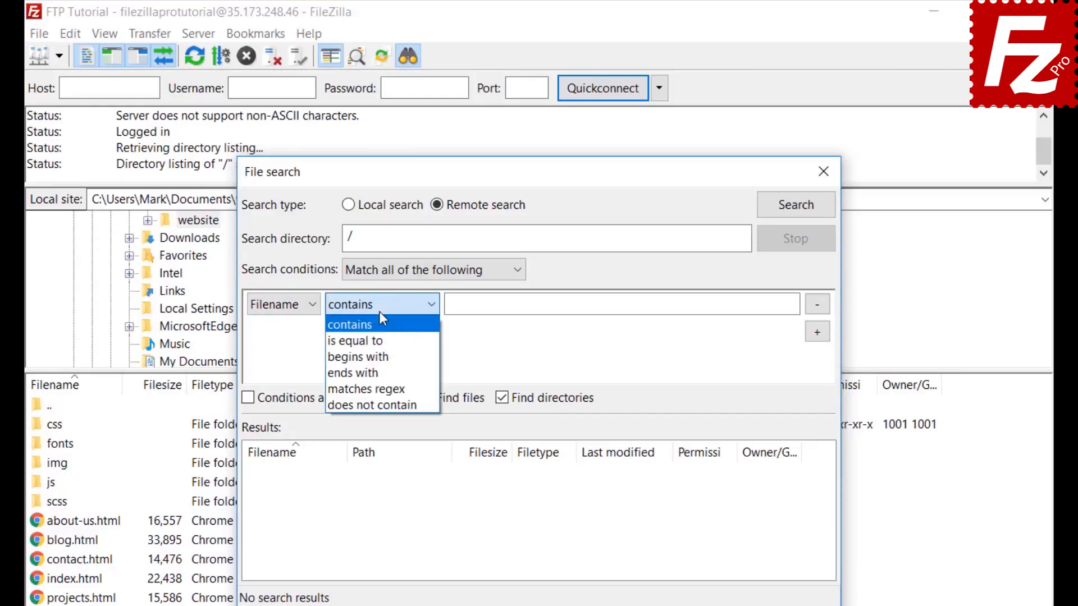
{"action": "left_click", "coordinate": [379, 311]}
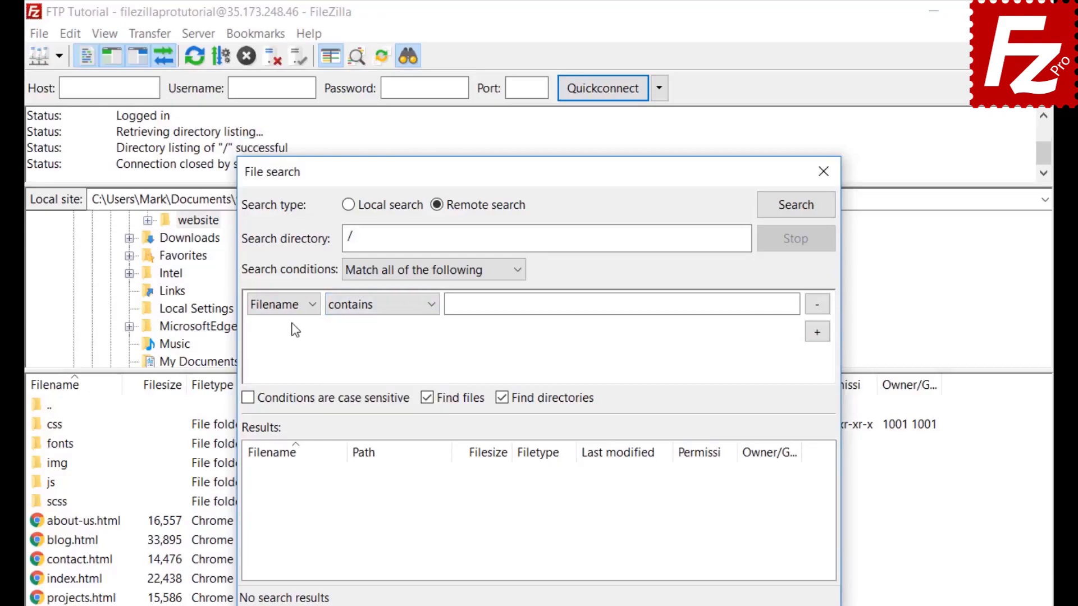
{"action": "left_click", "coordinate": [296, 303]}
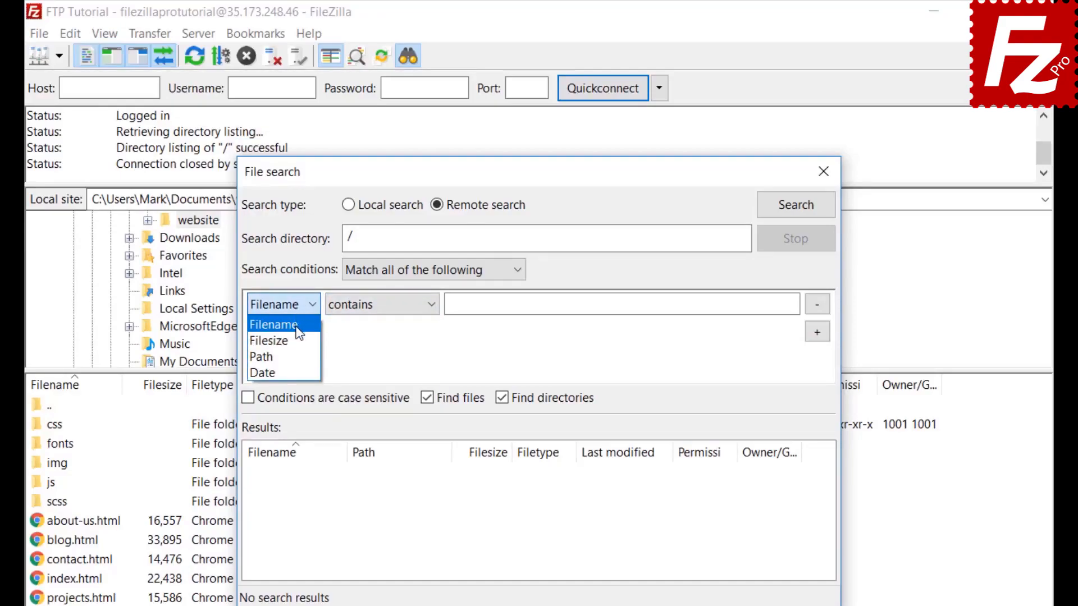
{"action": "left_click", "coordinate": [297, 332]}
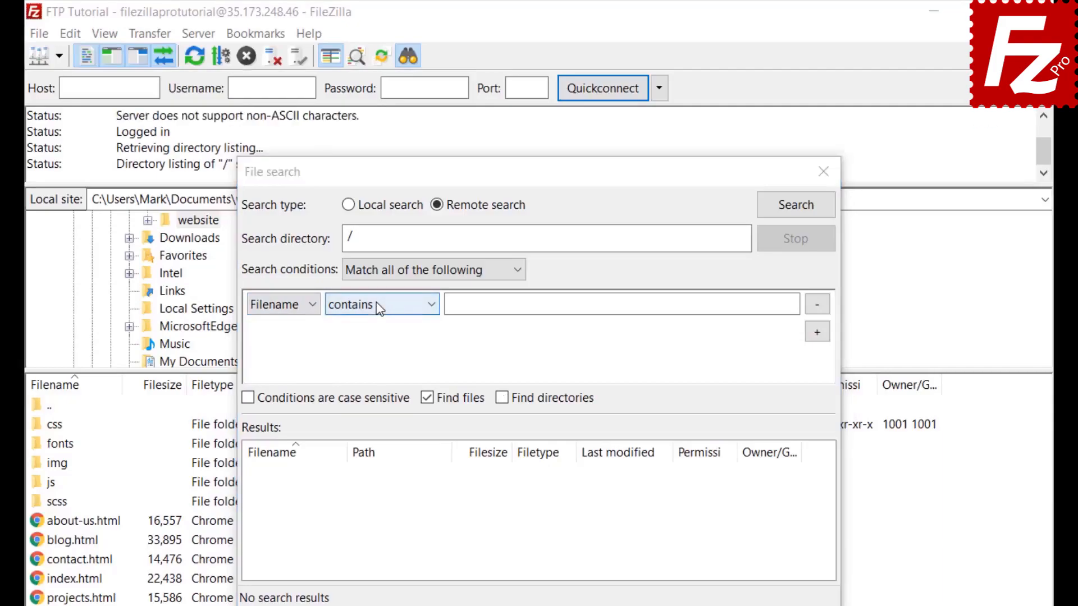
{"action": "left_click", "coordinate": [376, 303]}
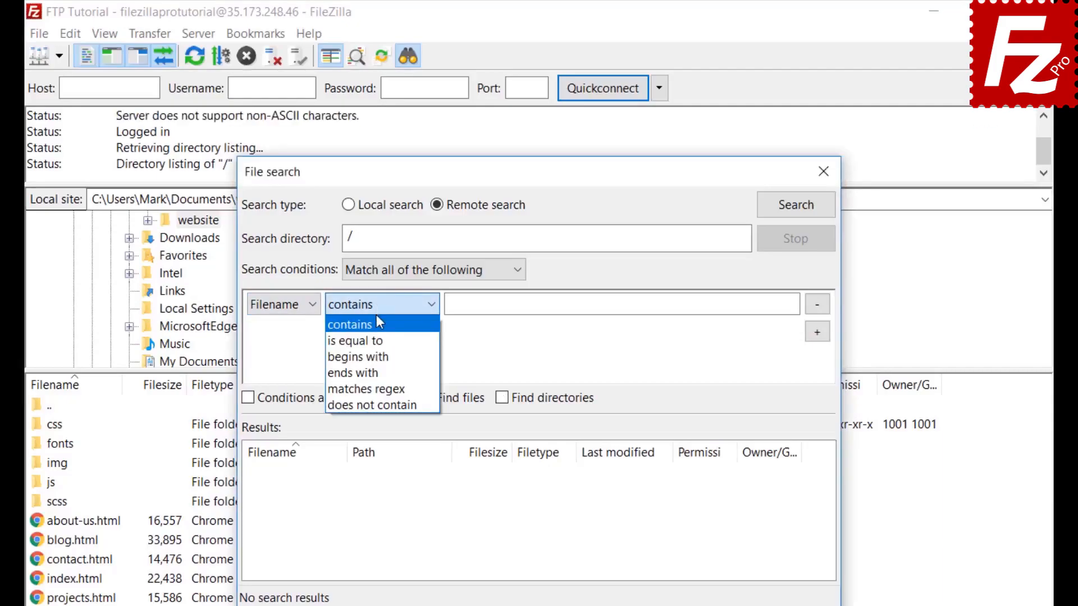
{"action": "left_click", "coordinate": [376, 325]}
{"action": "left_click", "coordinate": [493, 305]}
{"action": "type", "text": ".jpg"}
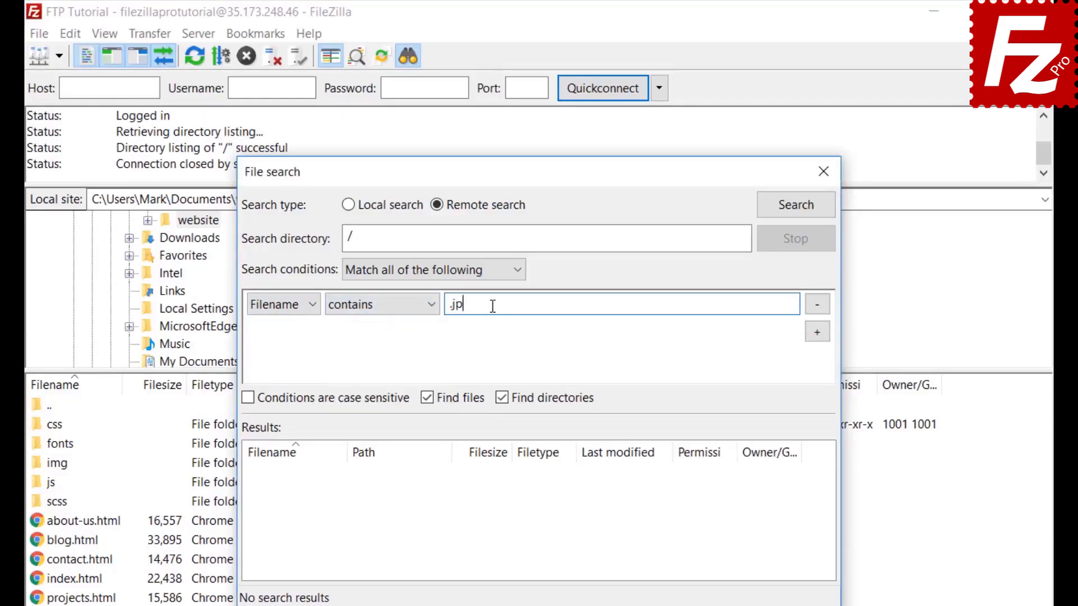
Step: Add a second condition Filesize greater than 500000, exclude directories, and shift the dialog right
{"action": "left_click", "coordinate": [821, 334]}
{"action": "left_click", "coordinate": [281, 332]}
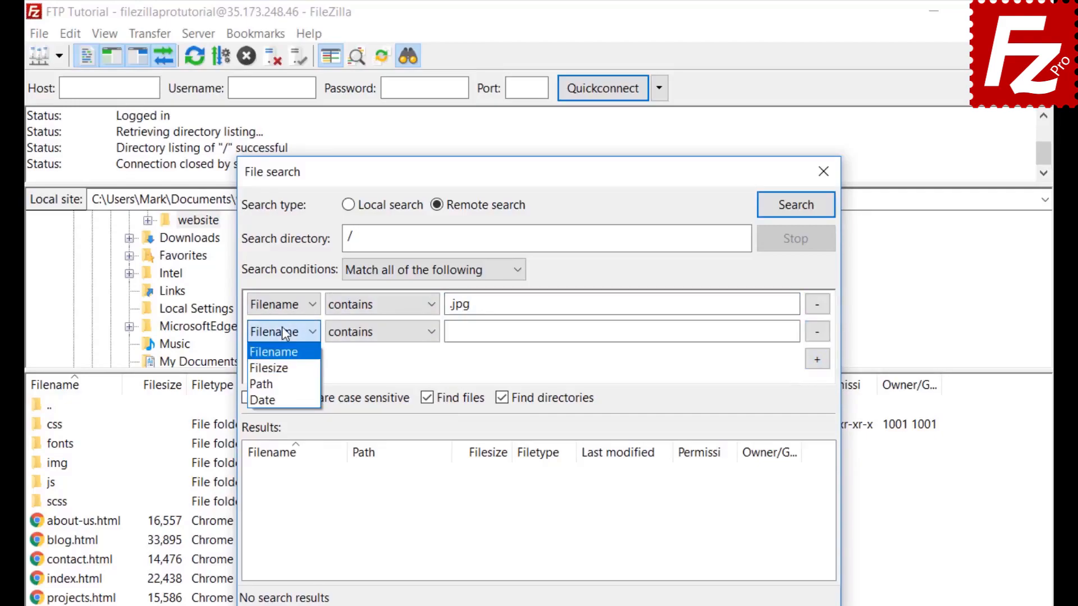
{"action": "left_click", "coordinate": [277, 372]}
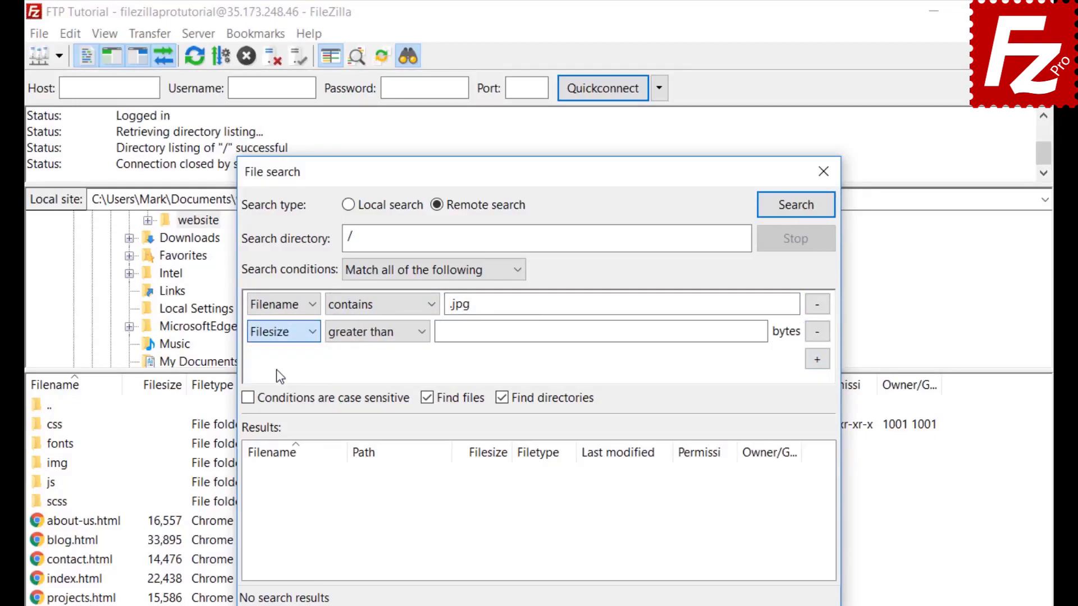
{"action": "left_click", "coordinate": [361, 331]}
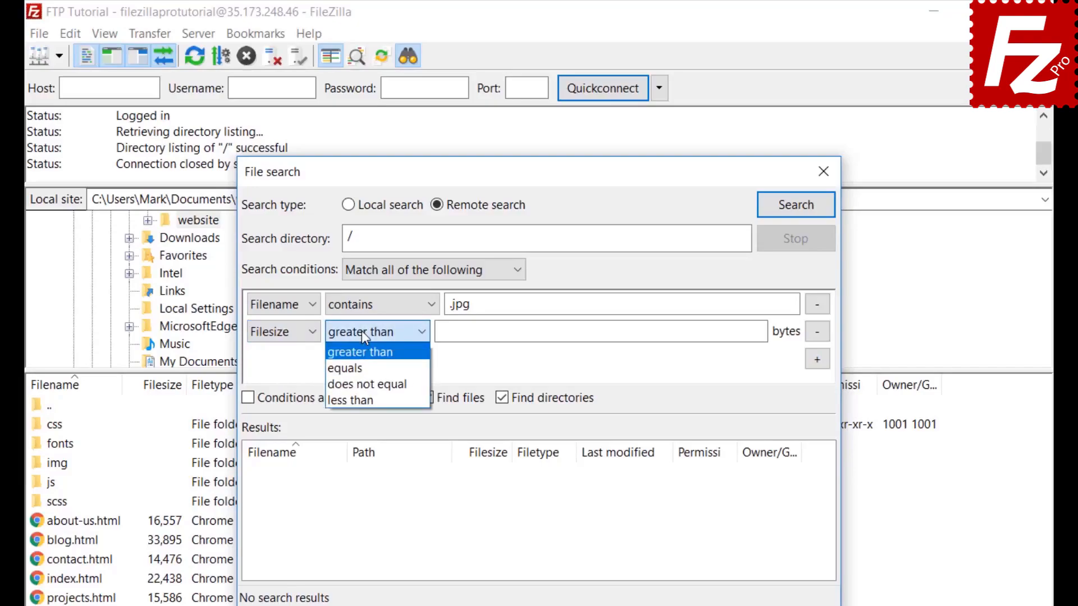
{"action": "left_click", "coordinate": [362, 332]}
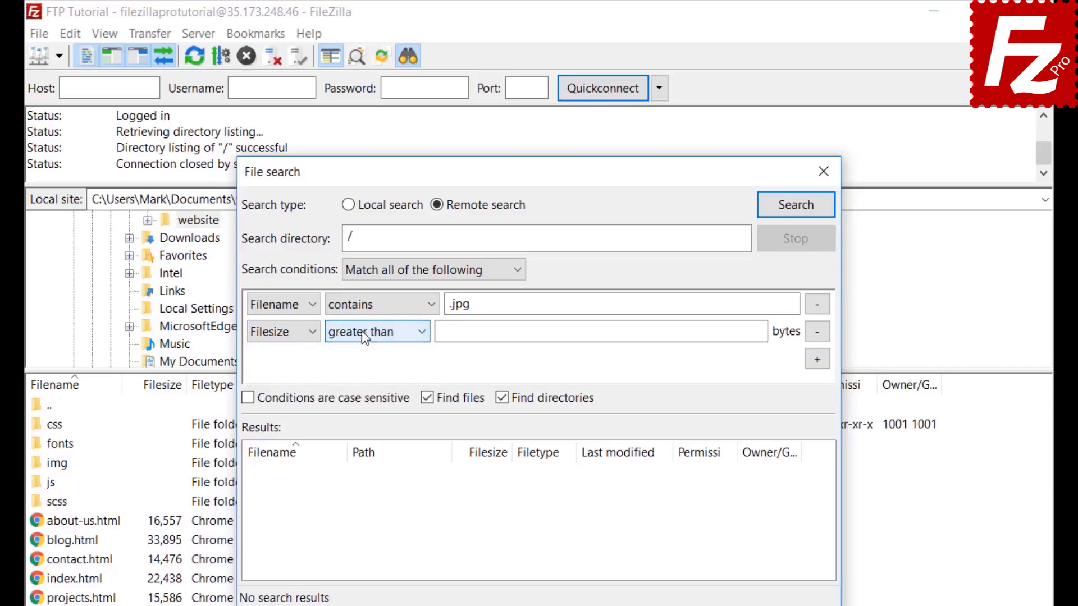
{"action": "left_click", "coordinate": [448, 331]}
{"action": "type", "text": "5000"}
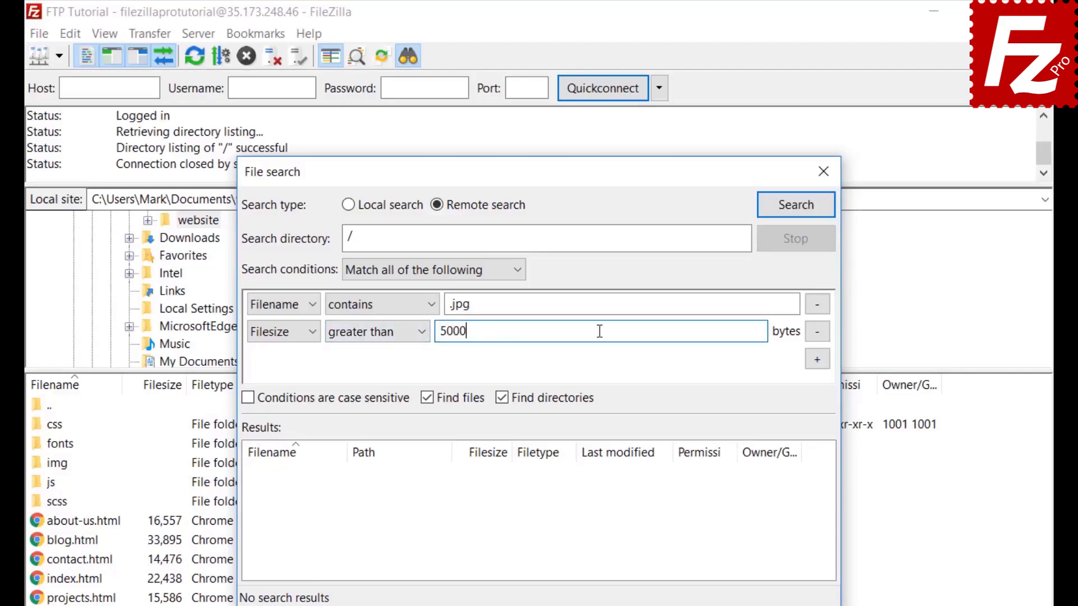
{"action": "type", "text": "00"}
{"action": "left_click", "coordinate": [502, 399]}
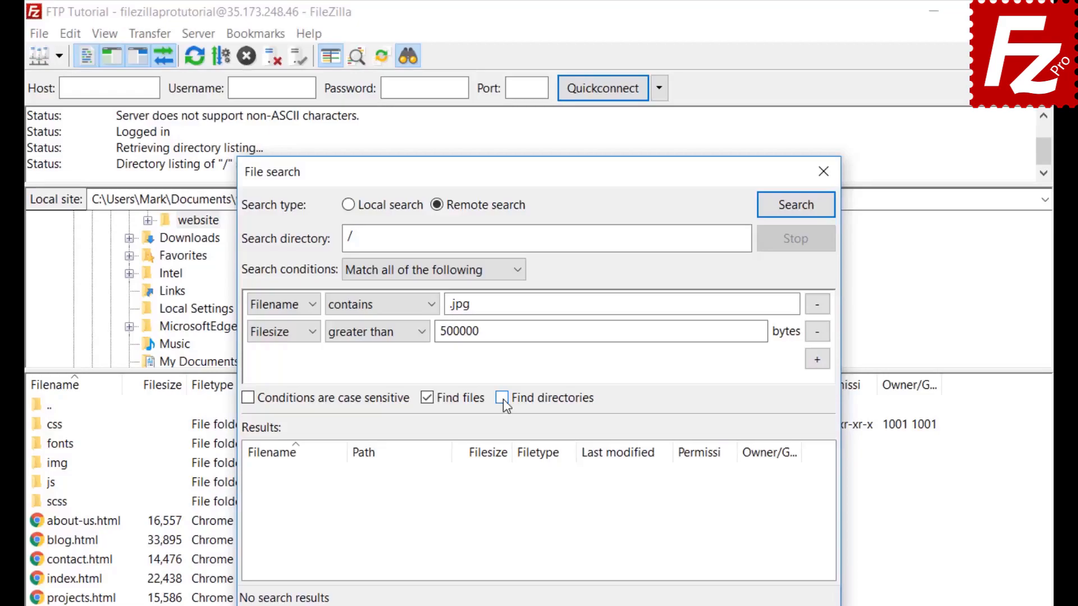
{"action": "left_click_drag", "start_coordinate": [549, 168], "coordinate": [709, 167]}
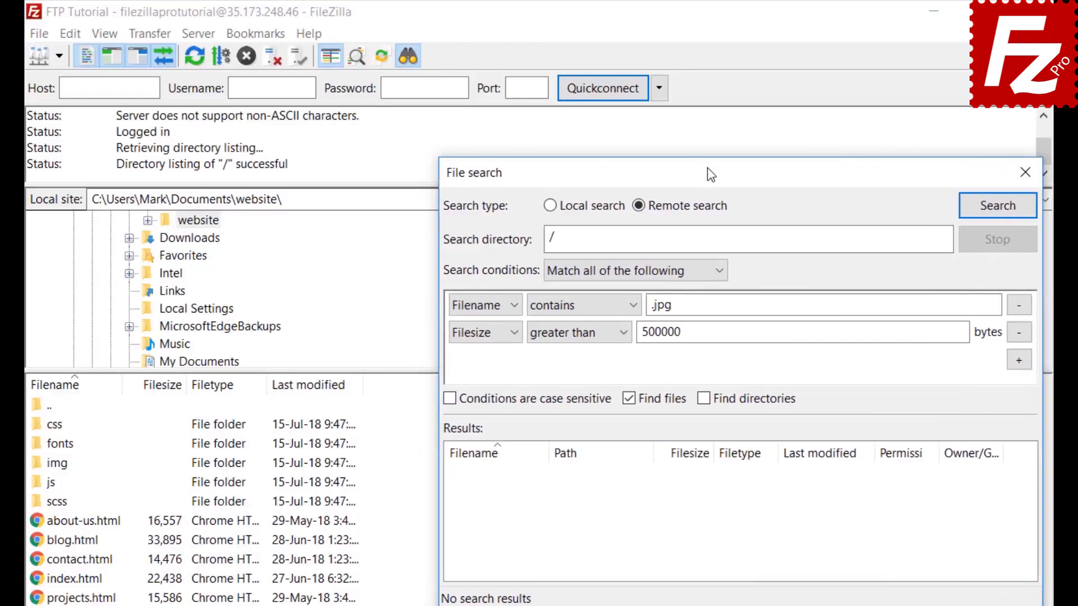
Step: Run the search and add the found feature-bg.jpg to the download queue only
{"action": "left_click", "coordinate": [997, 205]}
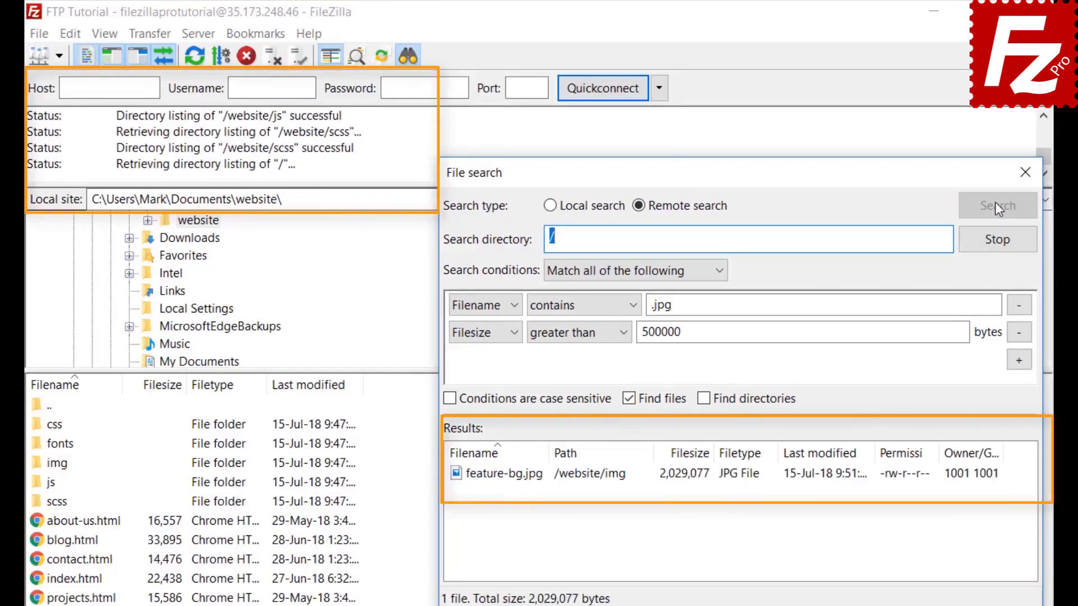
{"action": "right_click", "coordinate": [540, 485]}
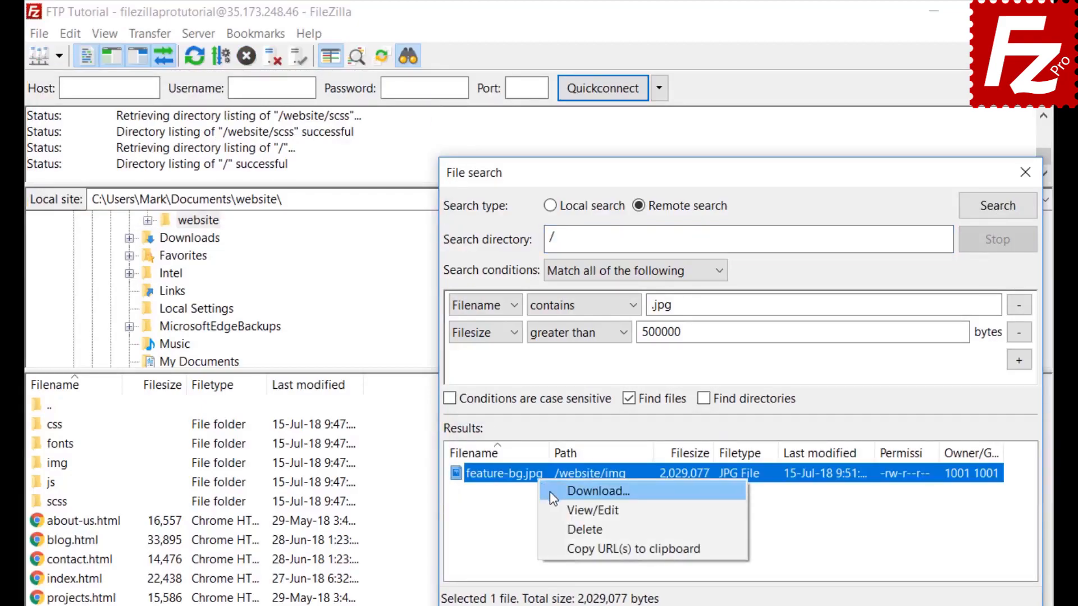
{"action": "left_click", "coordinate": [550, 491]}
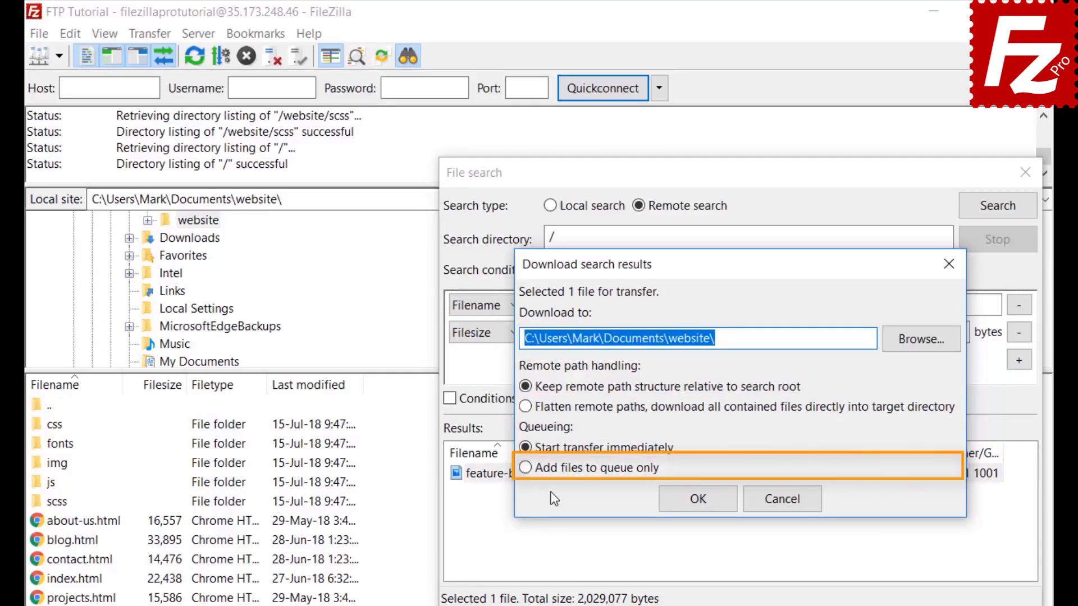
{"action": "left_click", "coordinate": [525, 467]}
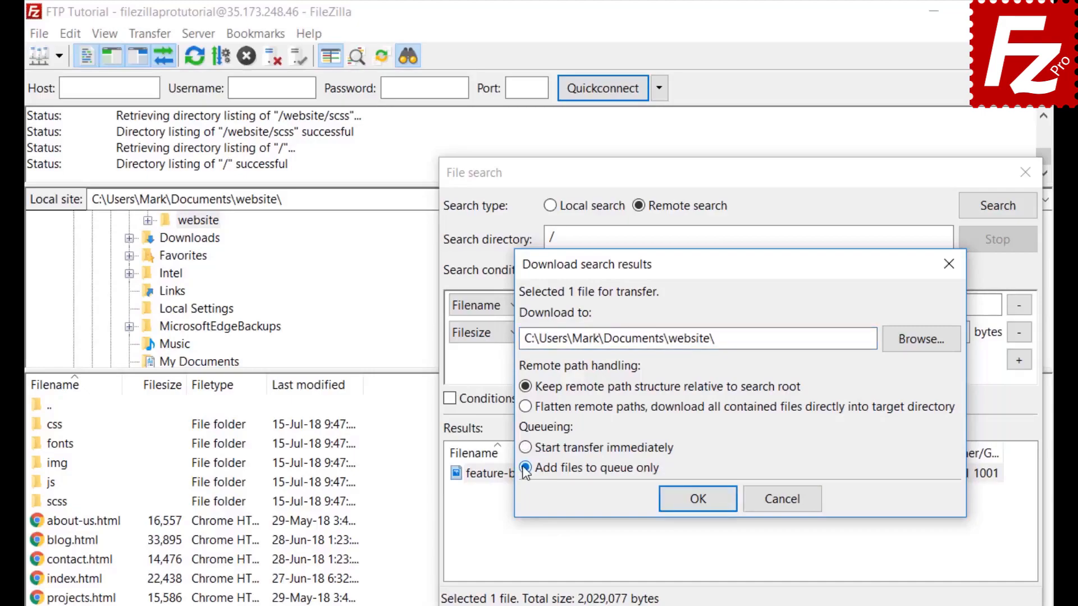
{"action": "left_click", "coordinate": [702, 503]}
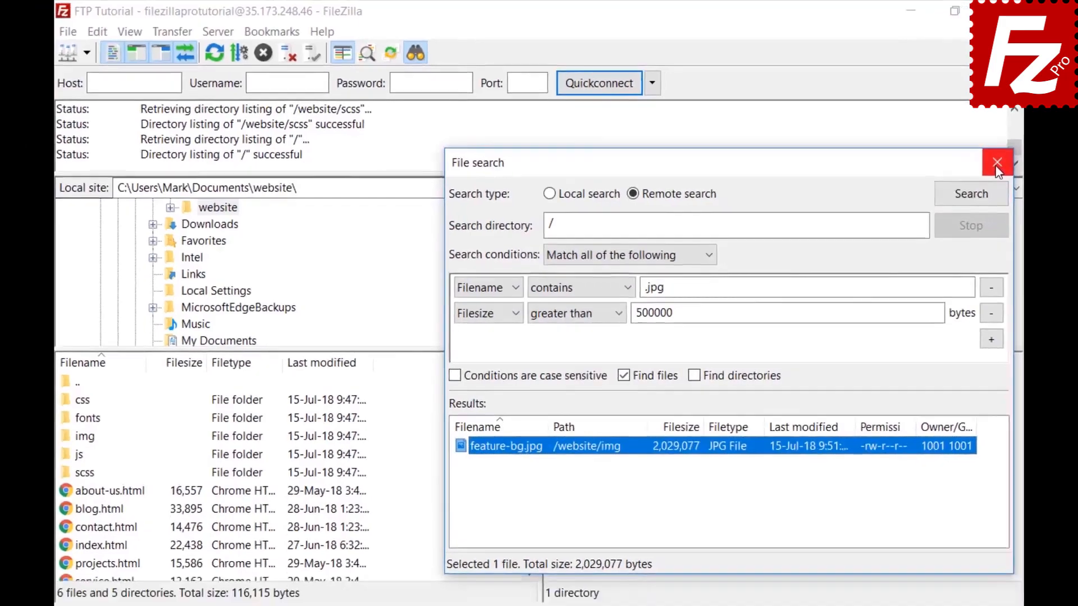
Step: Close File search, open the remote website/css folder, select a file, and bring up Quick Search
{"action": "left_click", "coordinate": [1025, 172]}
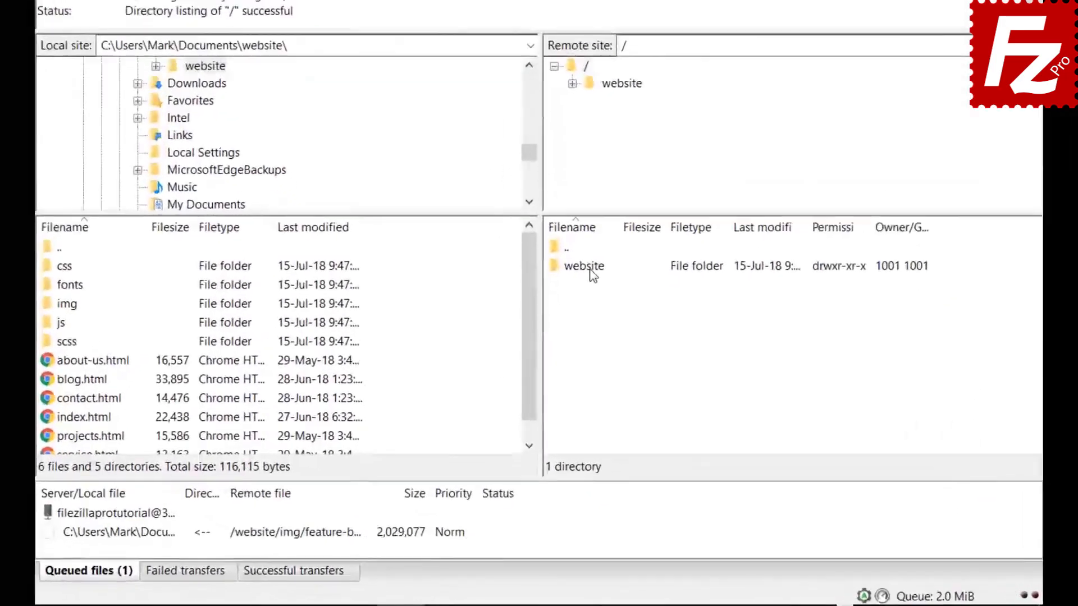
{"action": "double_click", "coordinate": [577, 336]}
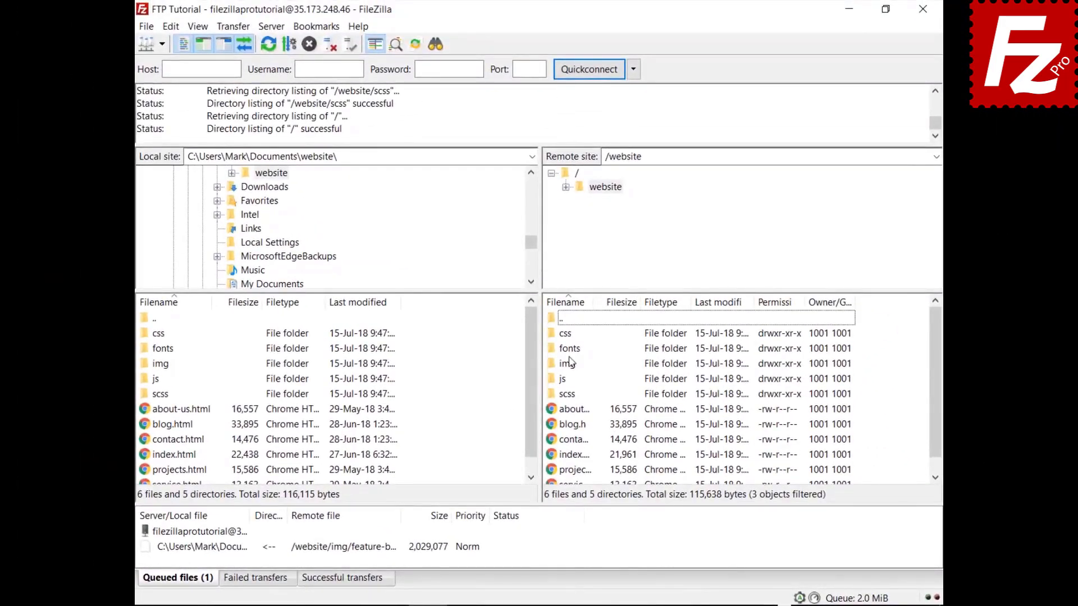
{"action": "double_click", "coordinate": [566, 333]}
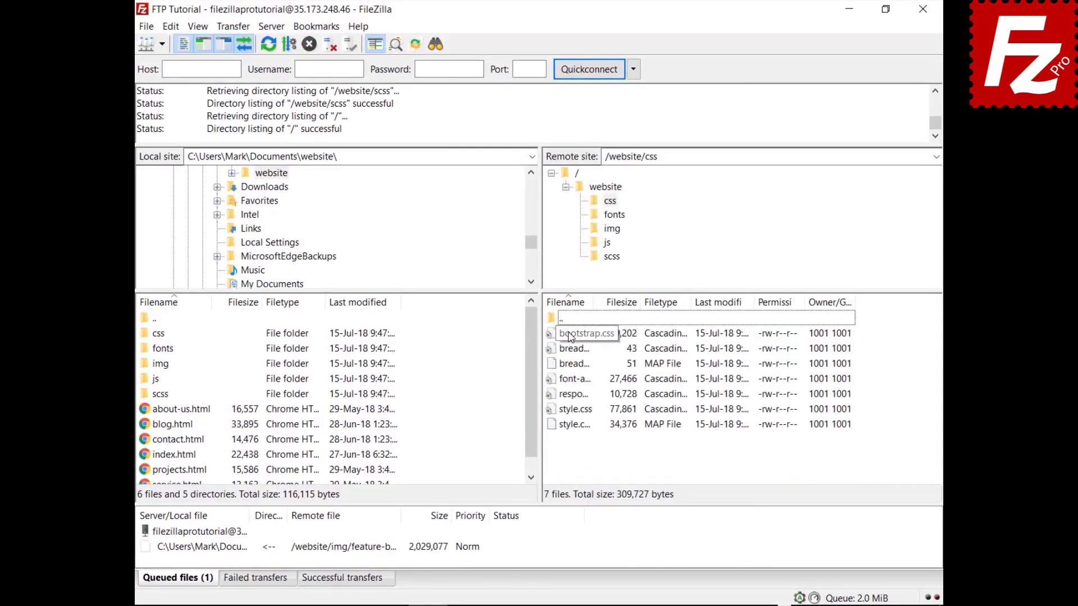
{"action": "left_click", "coordinate": [569, 336]}
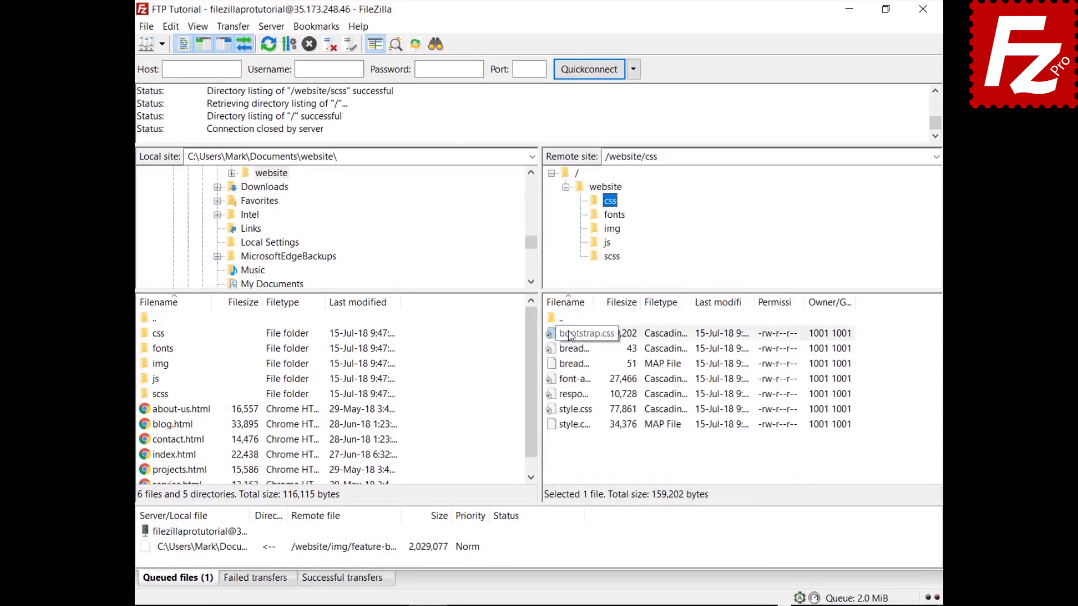
{"action": "key", "text": "Down"}
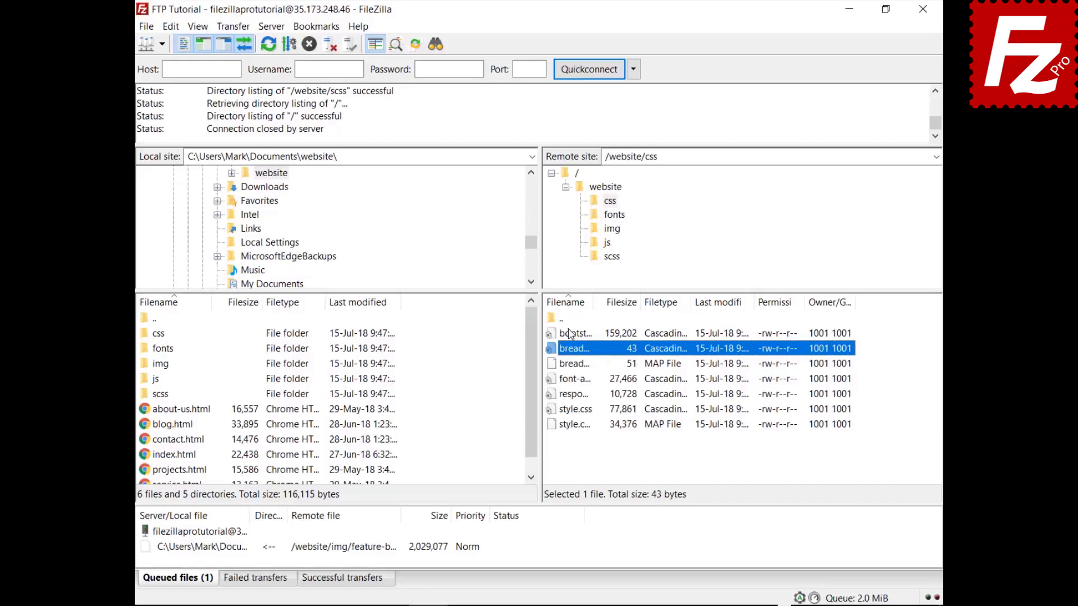
{"action": "key", "text": "ctrl+f"}
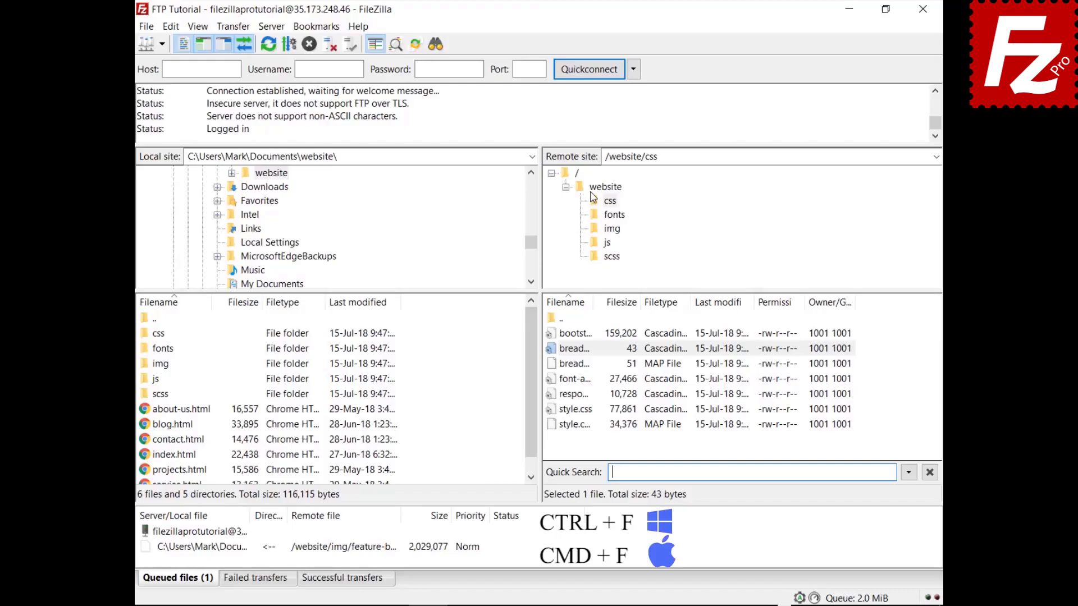
Step: Filter the remote css files by 'style', then choose Invert Filter from the quick search options
{"action": "type", "text": "style"}
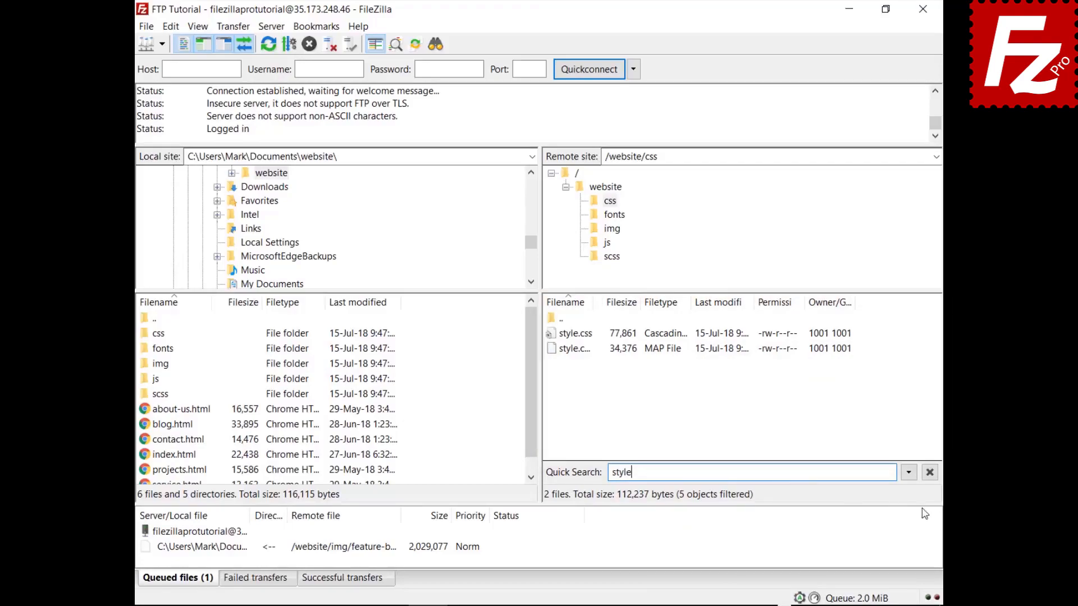
{"action": "left_click", "coordinate": [909, 473]}
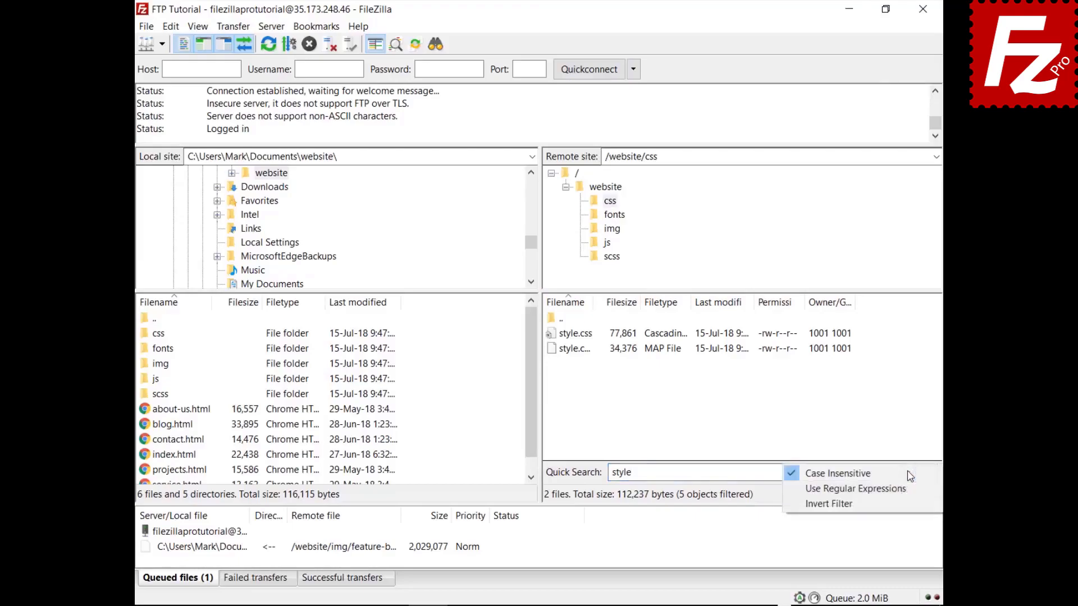
{"action": "left_click", "coordinate": [903, 503]}
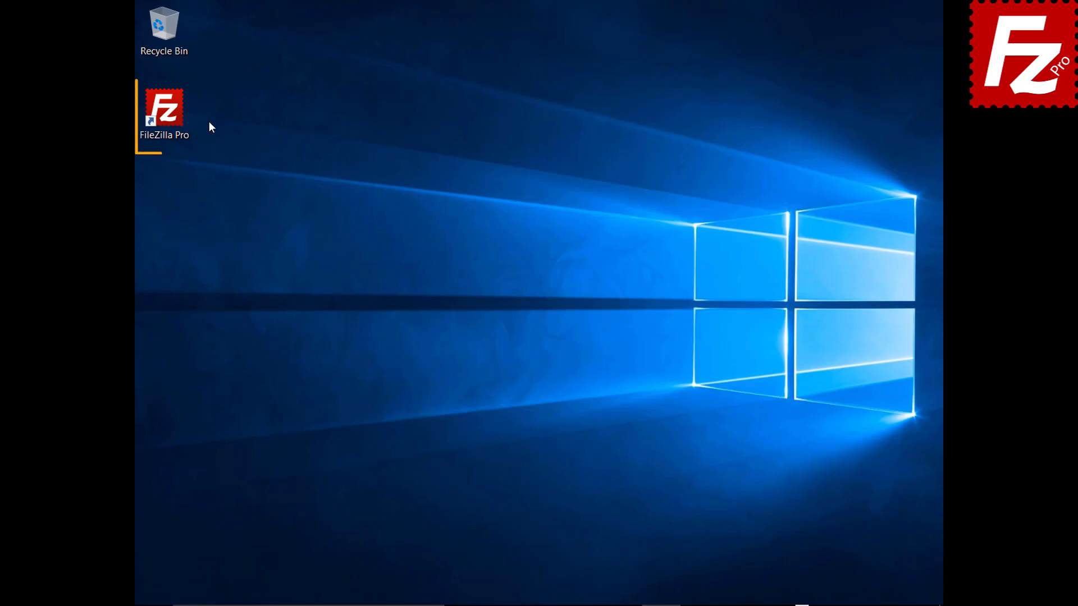
Step: In Site Manager, add a new site named SFTP using the SFTP protocol
{"action": "double_click", "coordinate": [171, 117]}
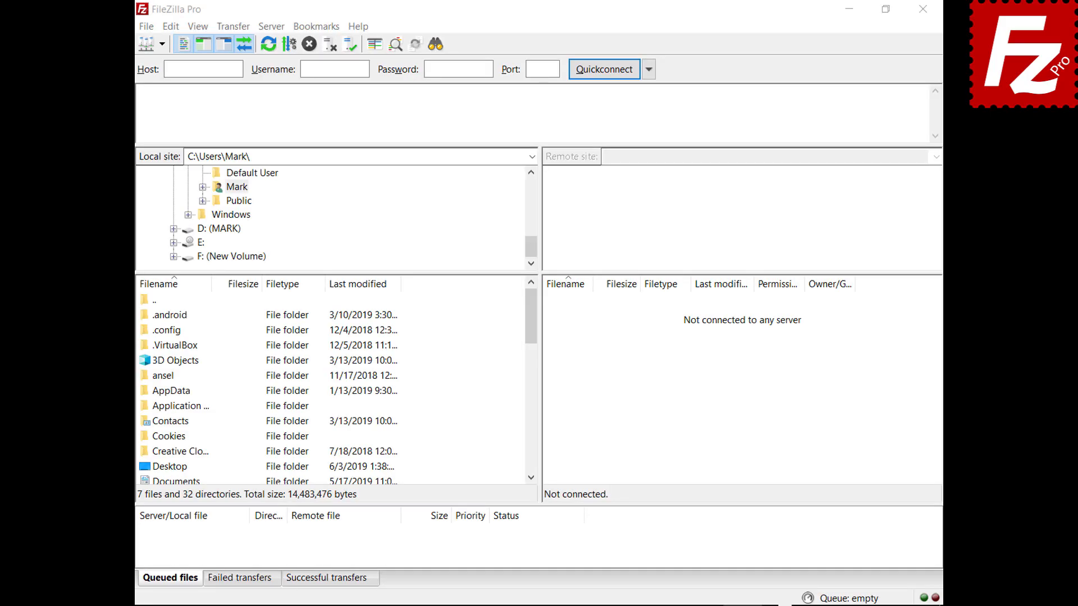
{"action": "left_click", "coordinate": [146, 26]}
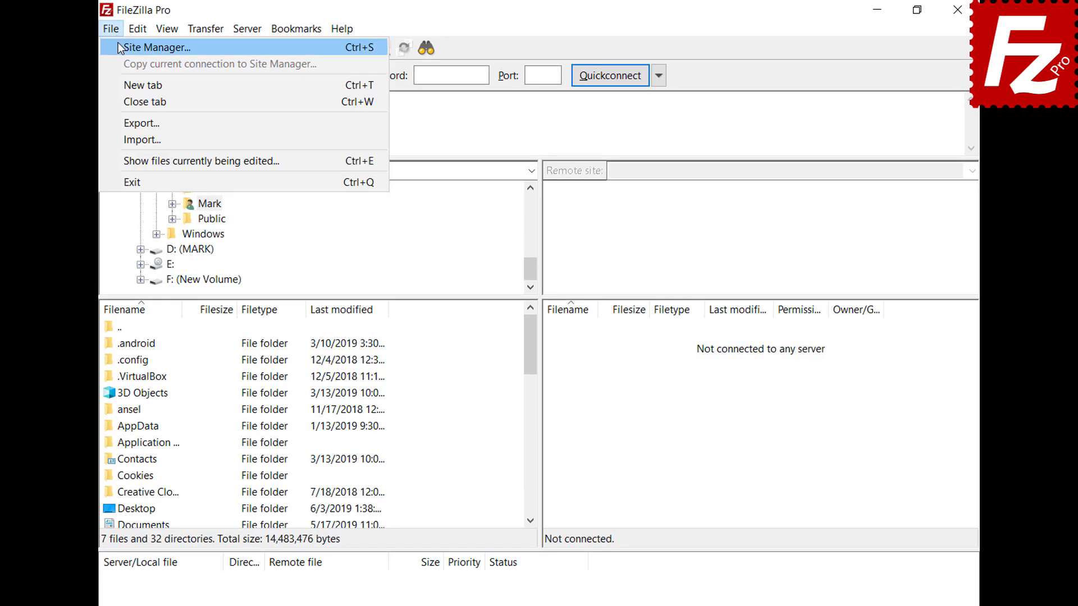
{"action": "left_click", "coordinate": [119, 48]}
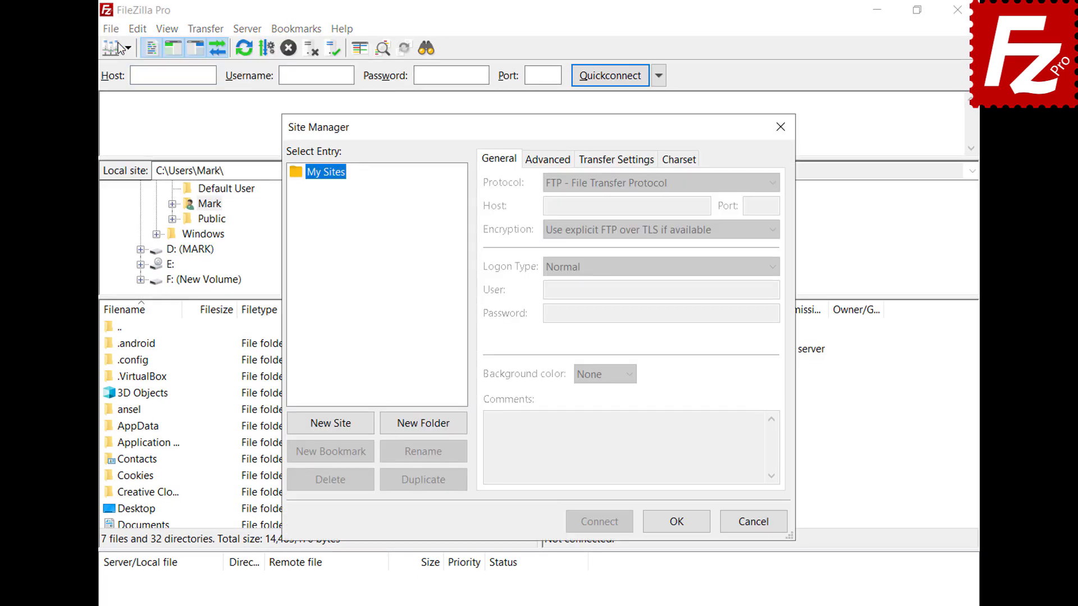
{"action": "left_click", "coordinate": [326, 422]}
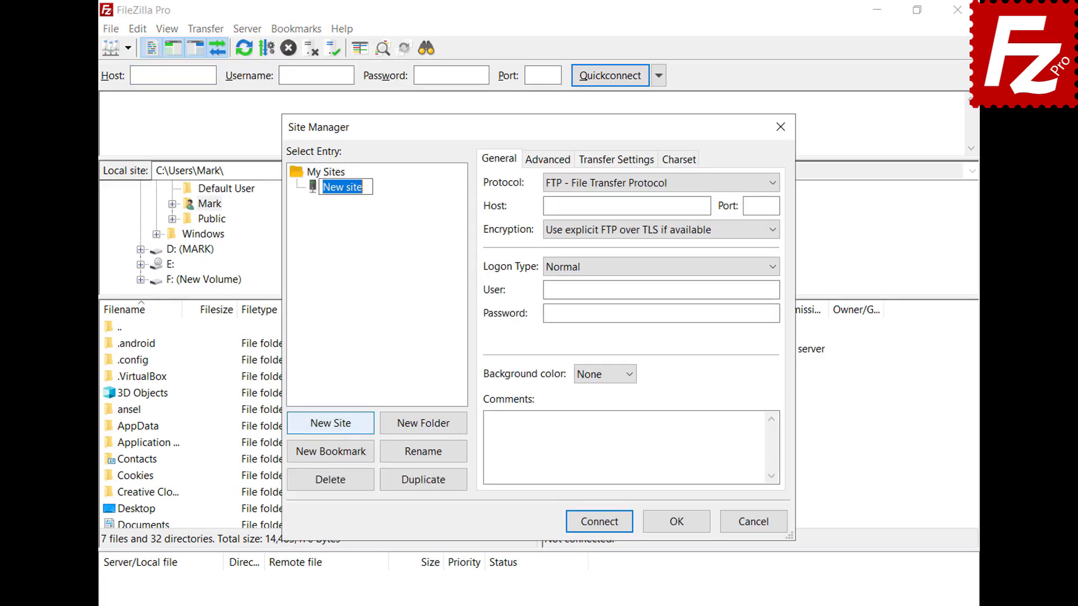
{"action": "type", "text": "SFTP"}
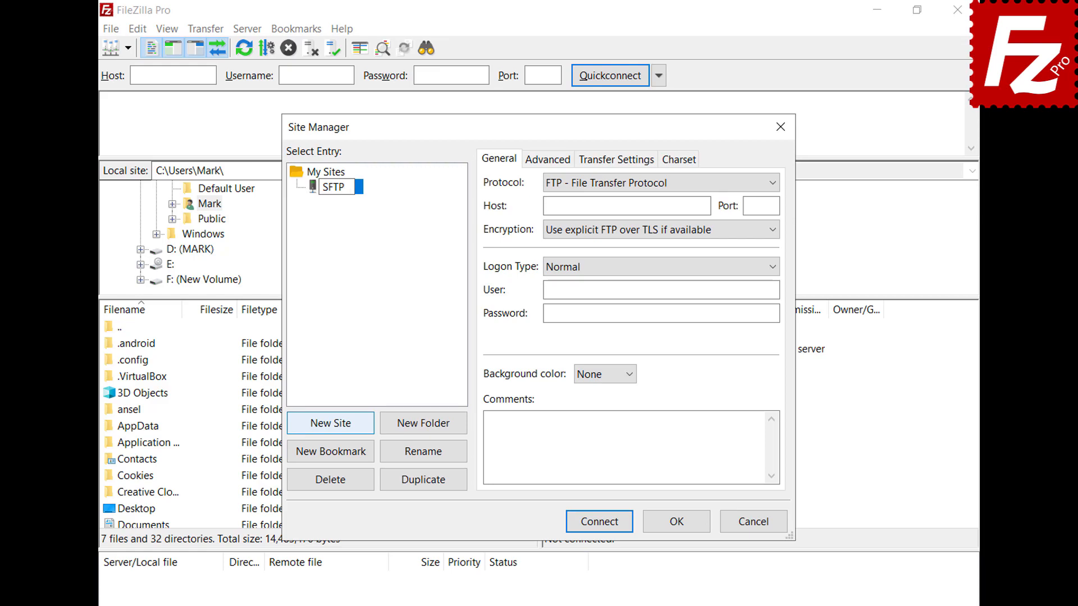
{"action": "key", "text": "Return"}
{"action": "left_click", "coordinate": [772, 183]}
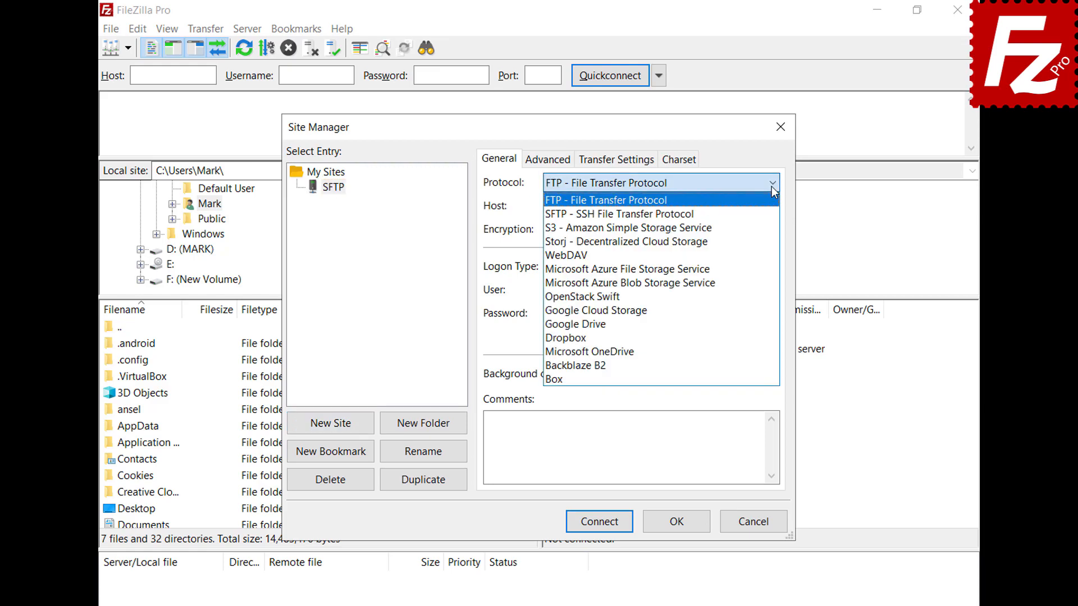
{"action": "left_click", "coordinate": [772, 215]}
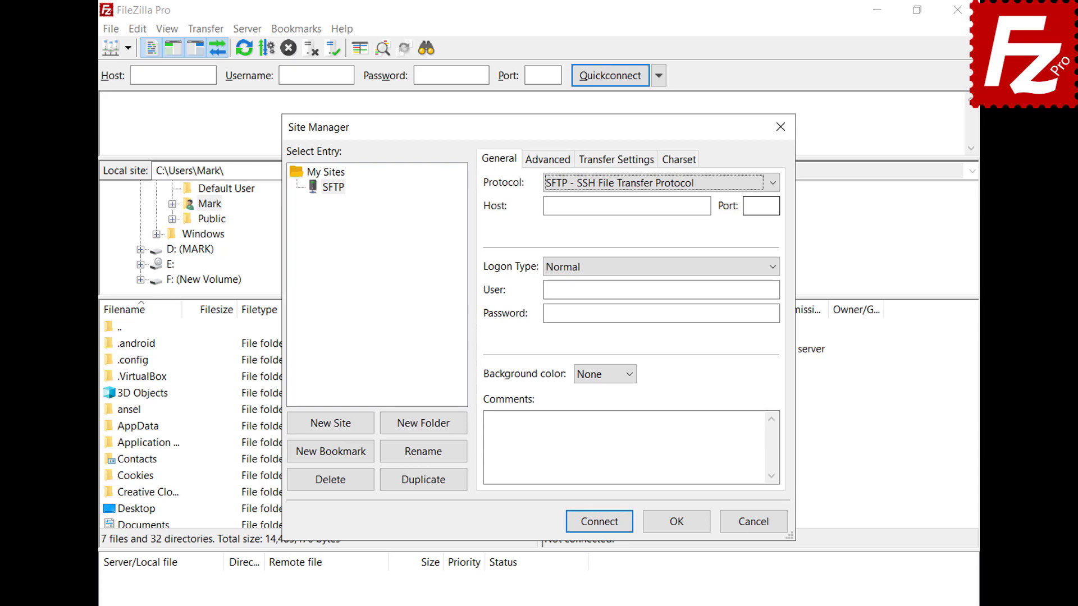
Step: Set host 3.209.179.104, Key file logon, user ubuntu, and key file key.ppk
{"action": "left_click", "coordinate": [707, 206]}
{"action": "type", "text": "3.209.179.104"}
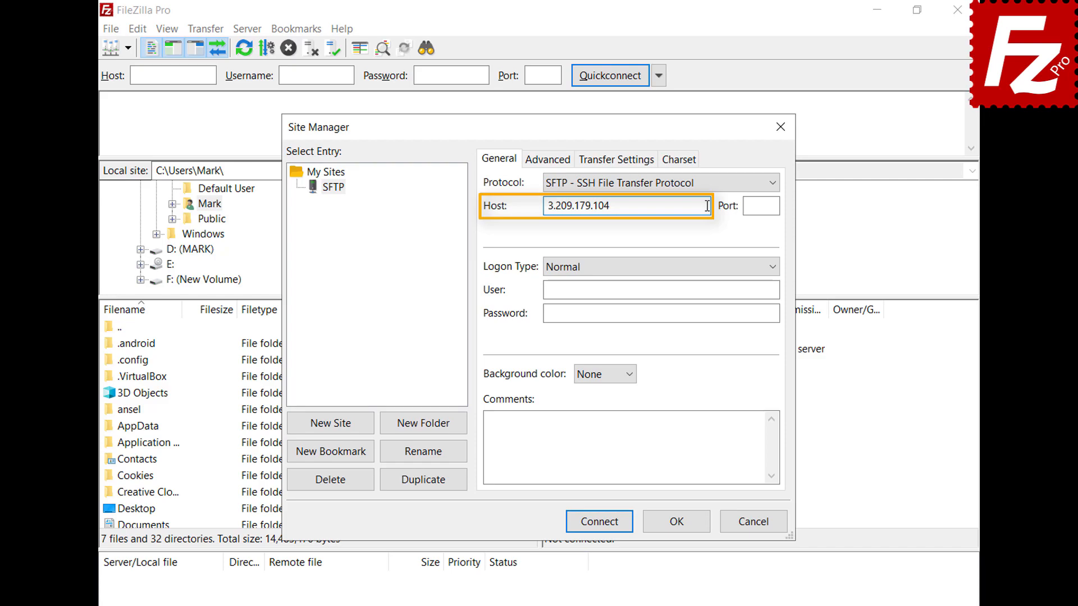
{"action": "left_click", "coordinate": [777, 272]}
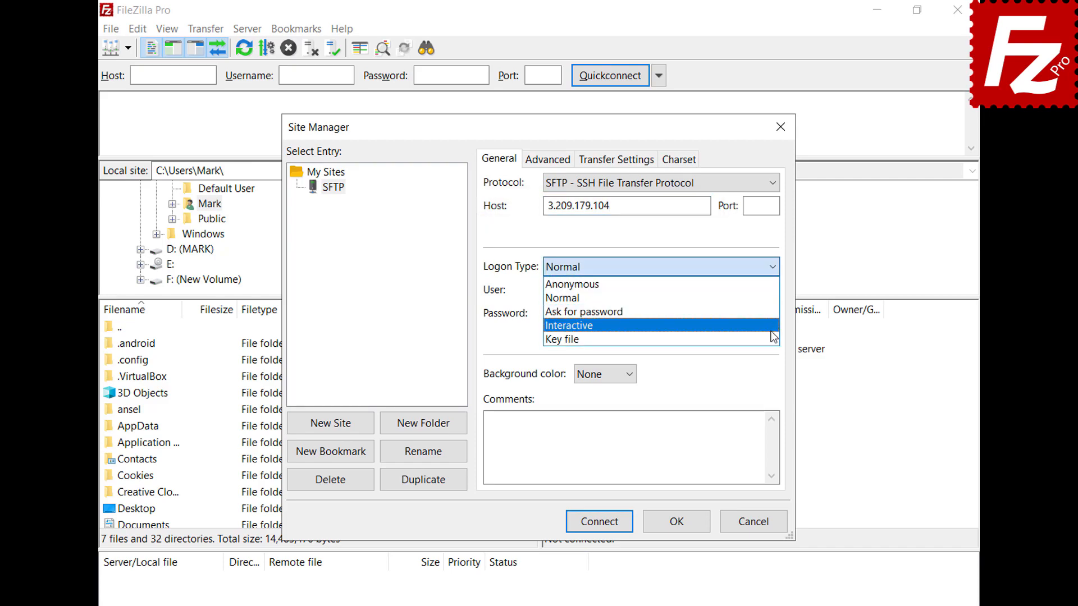
{"action": "left_click", "coordinate": [772, 338]}
{"action": "left_click", "coordinate": [774, 290]}
{"action": "type", "text": "ubuntu"}
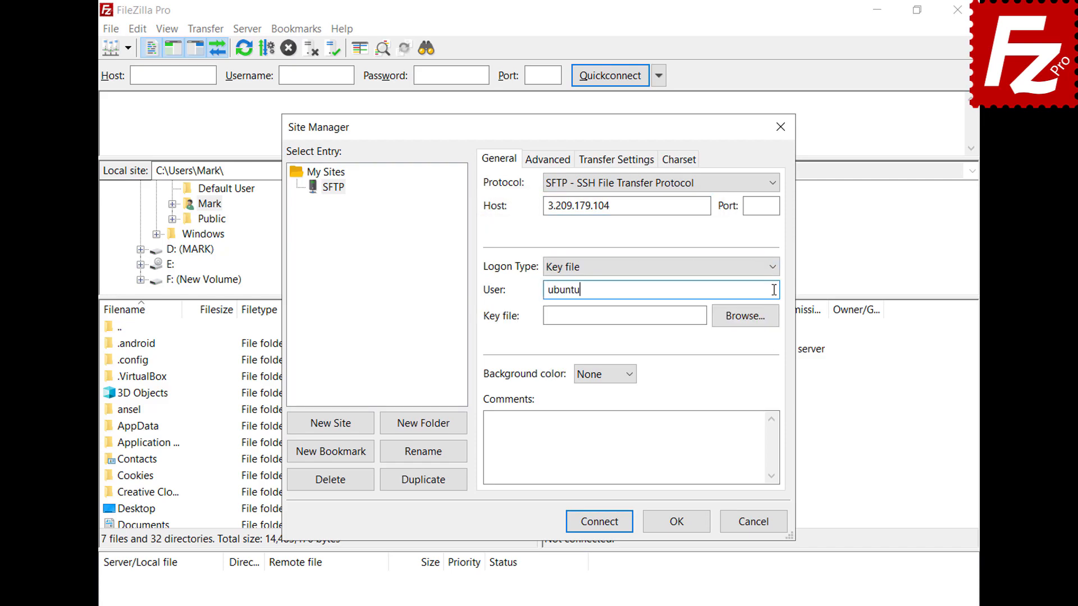
{"action": "left_click", "coordinate": [746, 316]}
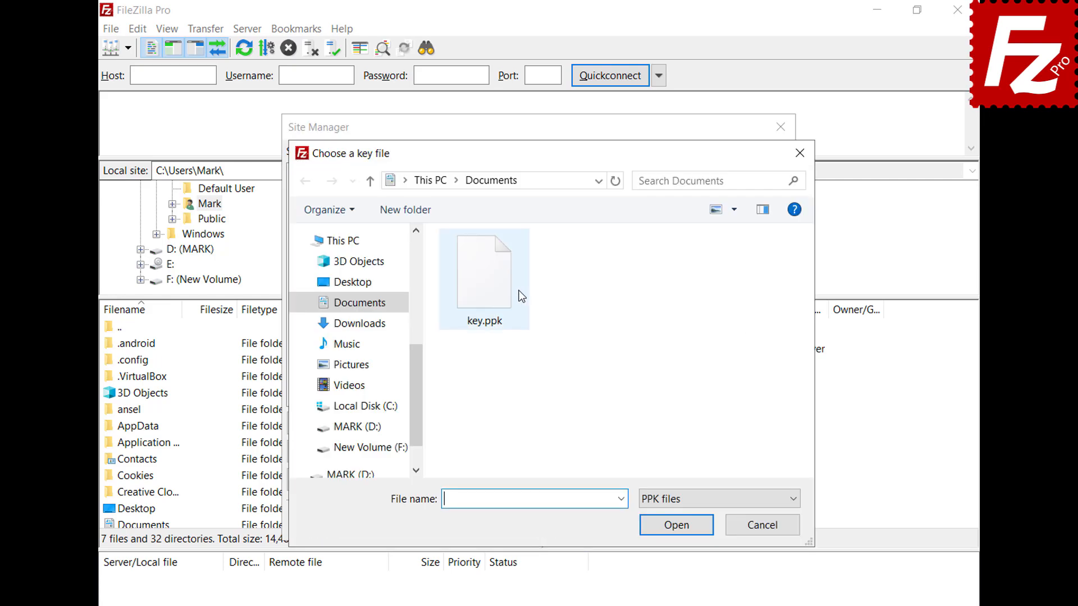
{"action": "double_click", "coordinate": [490, 296]}
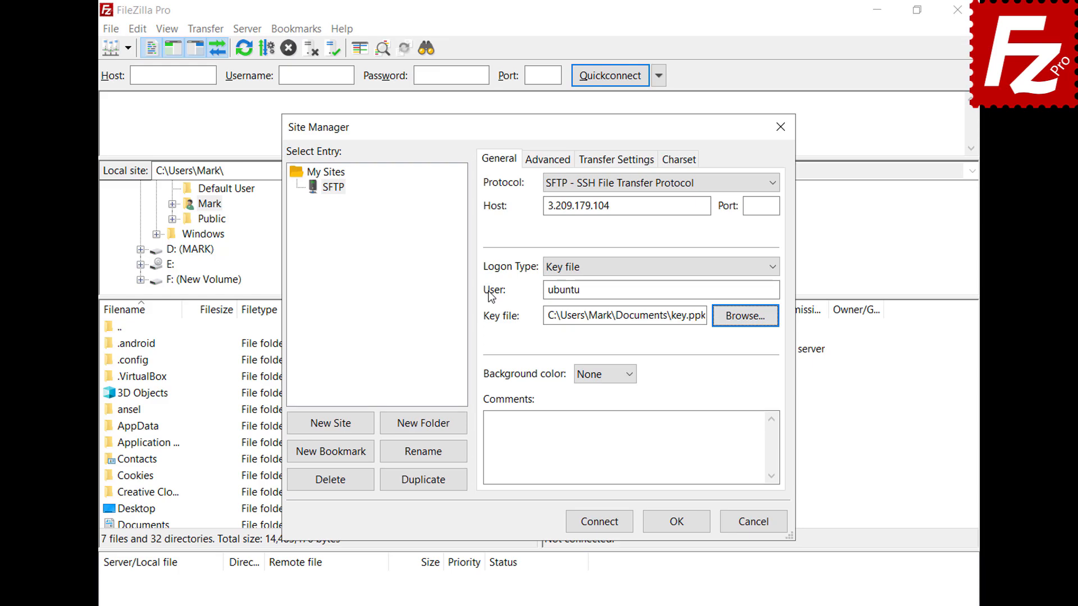
Step: Connect to the SFTP site, always trust its host key, and enter the key passphrase
{"action": "left_click", "coordinate": [601, 528]}
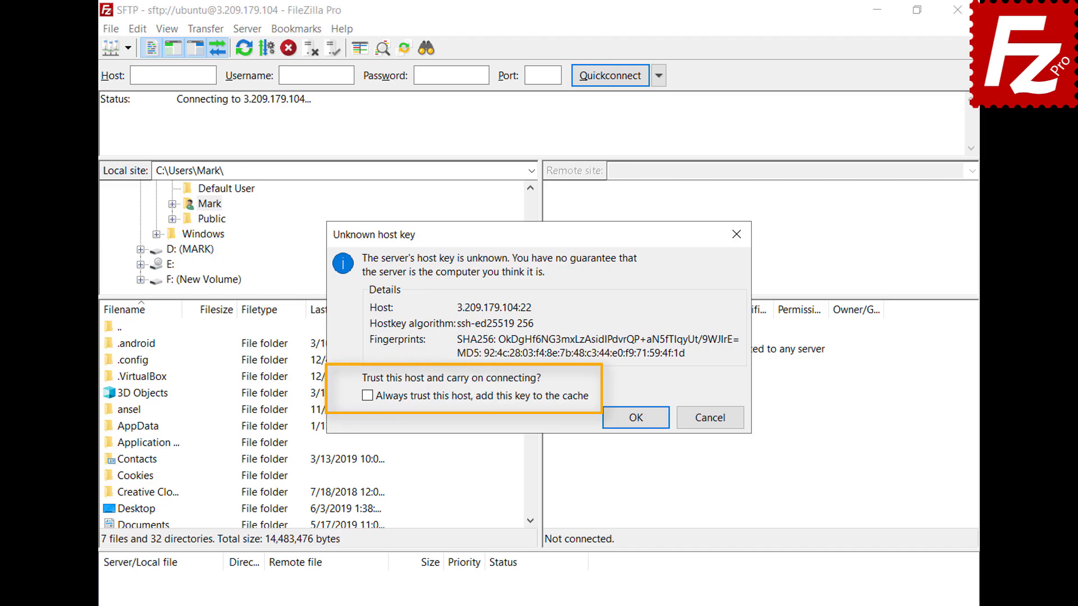
{"action": "left_click", "coordinate": [368, 396]}
{"action": "left_click", "coordinate": [636, 420]}
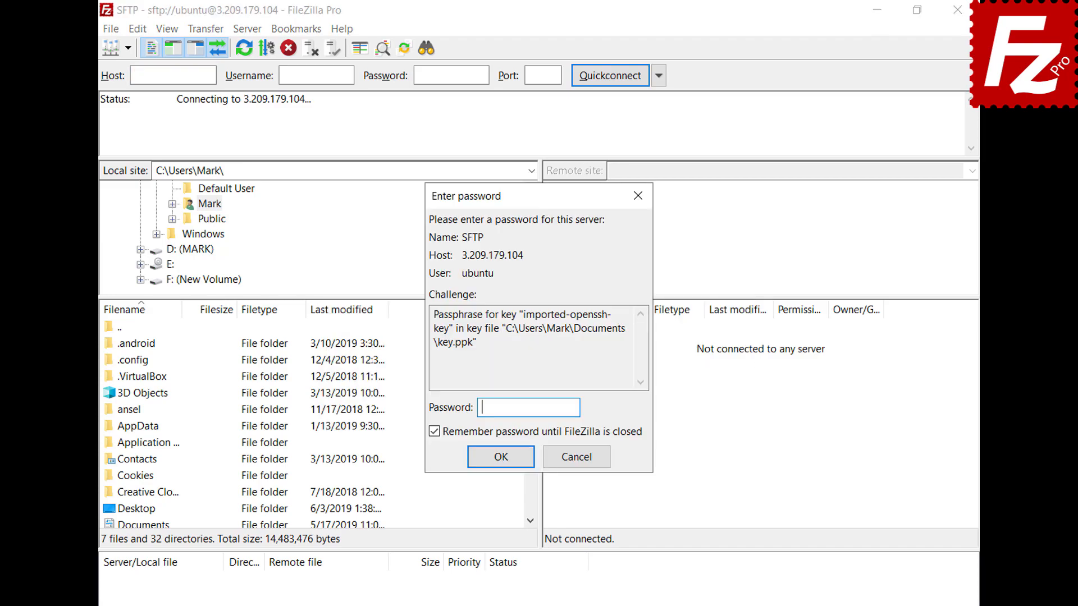
{"action": "type", "text": "••••••"}
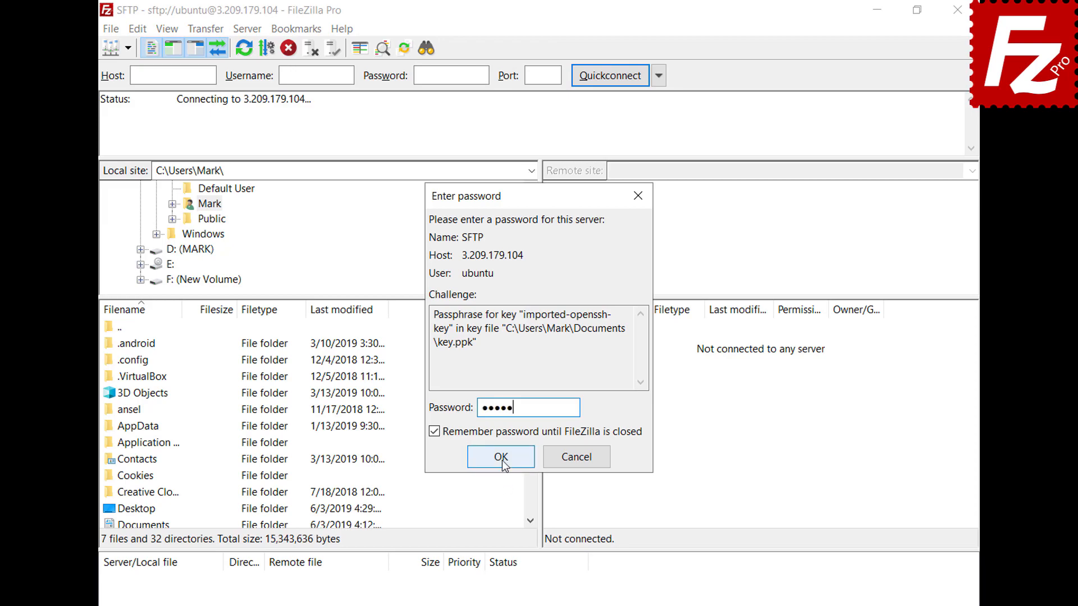
{"action": "left_click", "coordinate": [500, 457]}
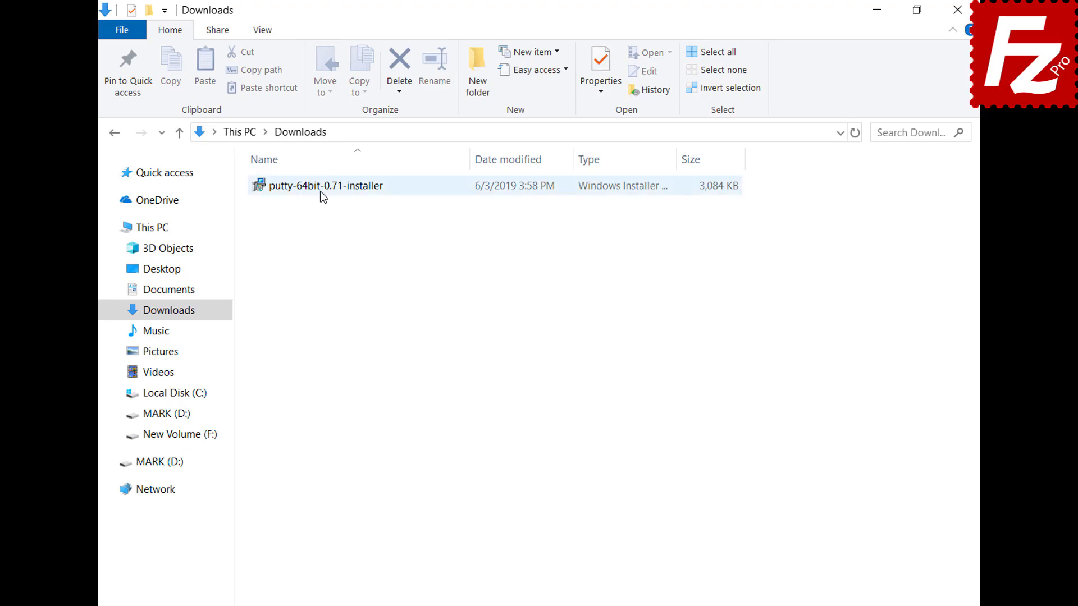
Step: Run the PuTTY installer from Downloads, keeping the default folder through Install and Finish
{"action": "double_click", "coordinate": [321, 190]}
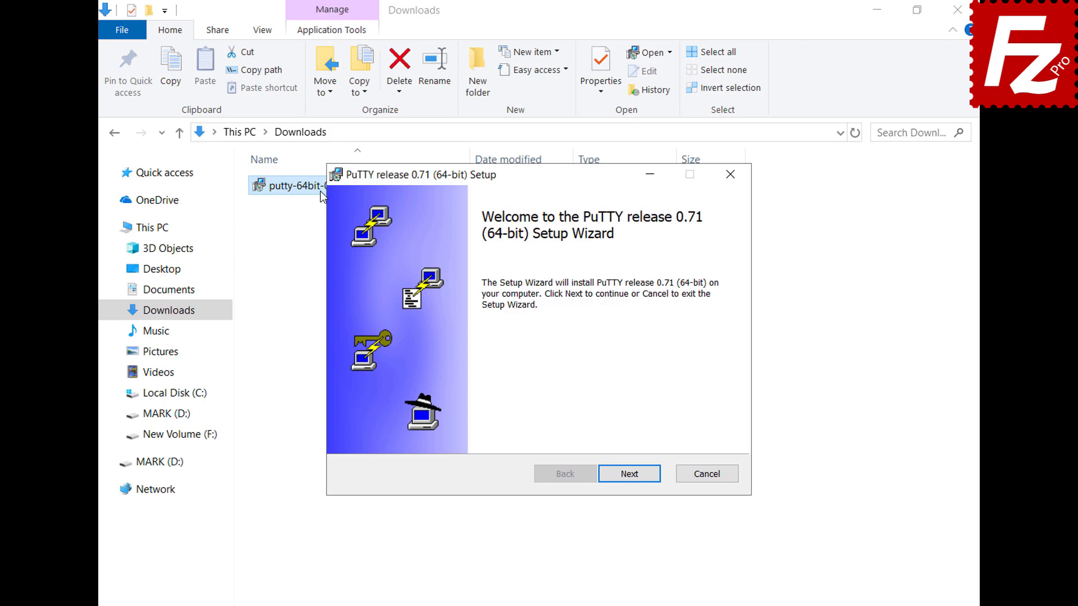
{"action": "left_click", "coordinate": [630, 475]}
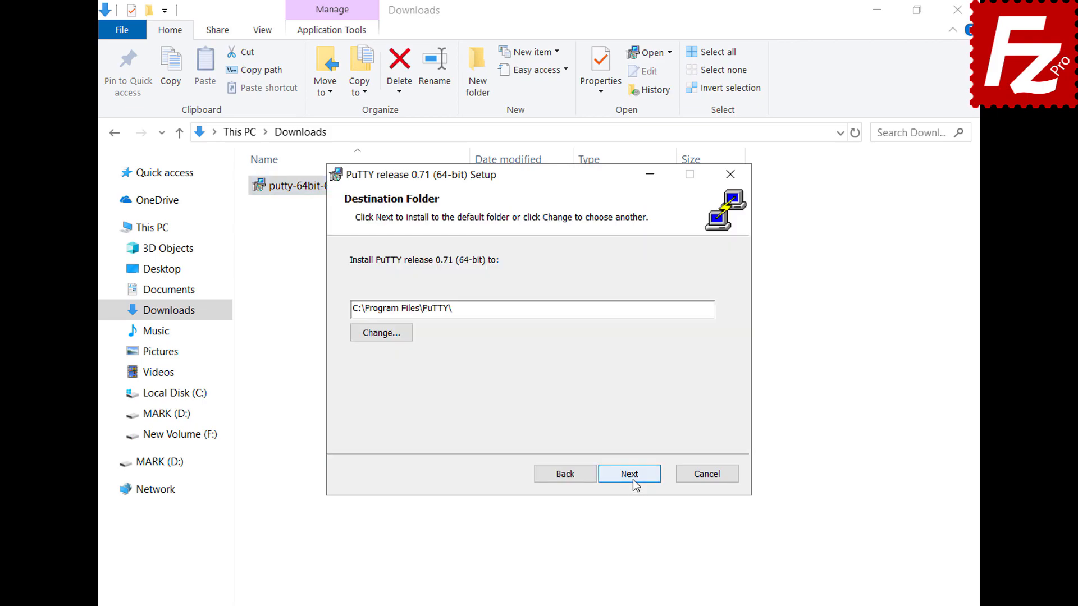
{"action": "left_click", "coordinate": [632, 480]}
{"action": "left_click", "coordinate": [632, 479]}
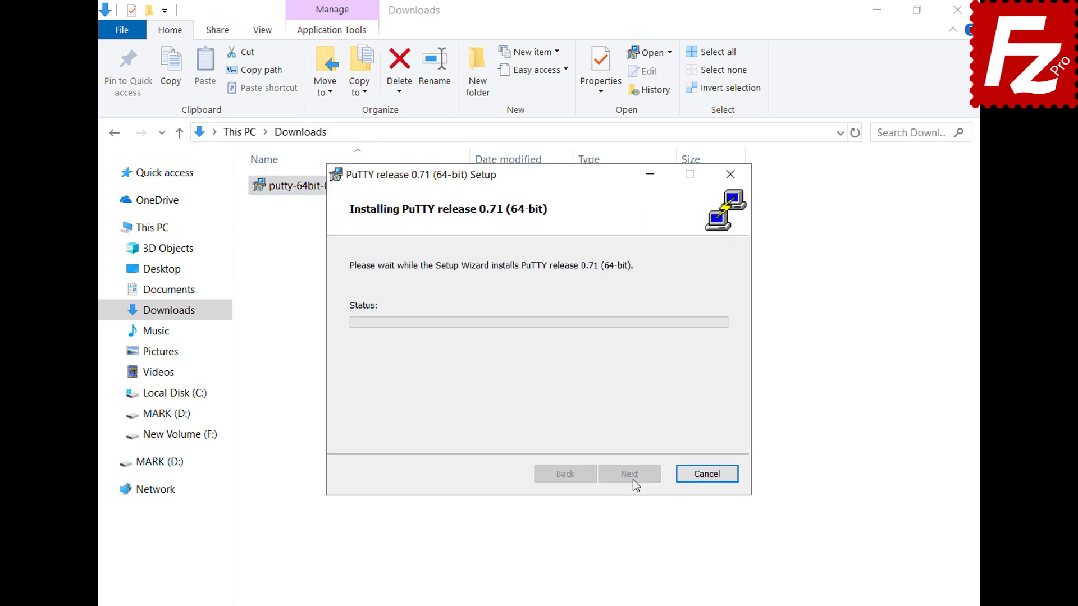
{"action": "left_click", "coordinate": [632, 479]}
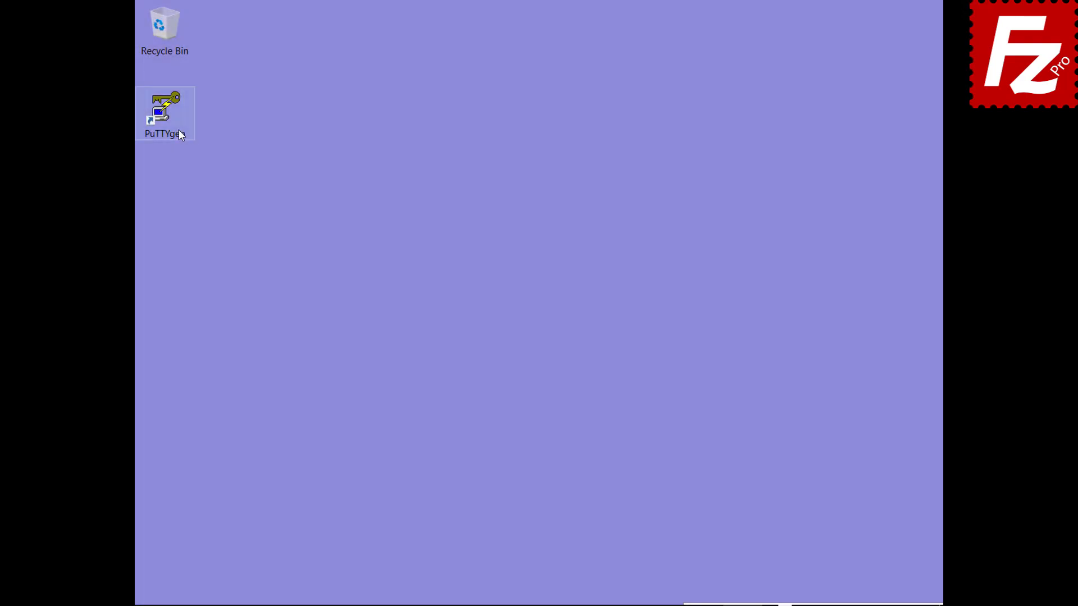
Step: In PuTTYgen, import the OpenSSH key from Documents and enter its passphrase
{"action": "double_click", "coordinate": [180, 134]}
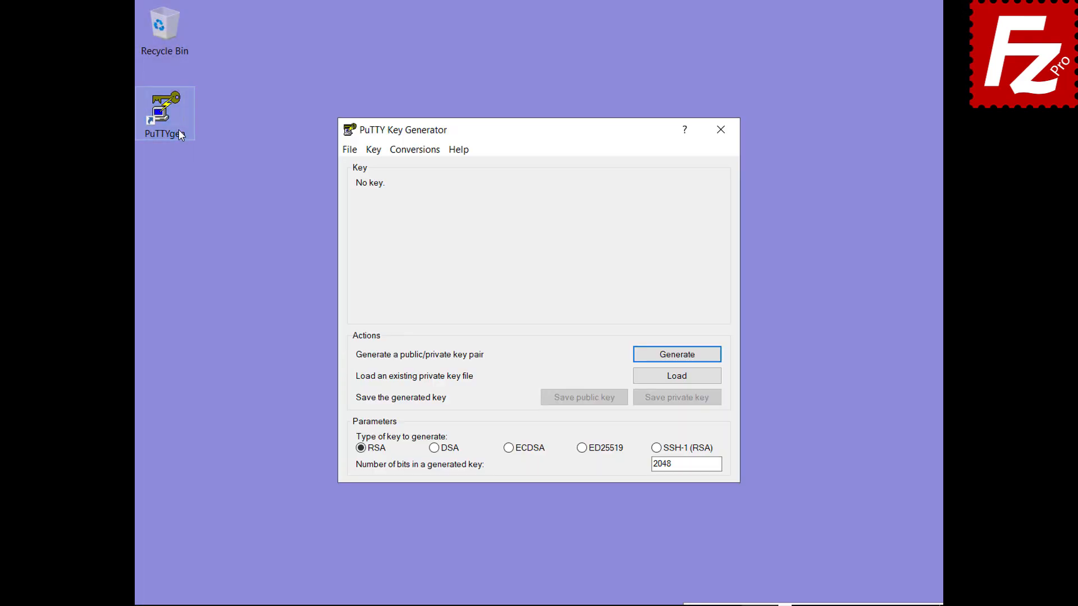
{"action": "left_click", "coordinate": [415, 154]}
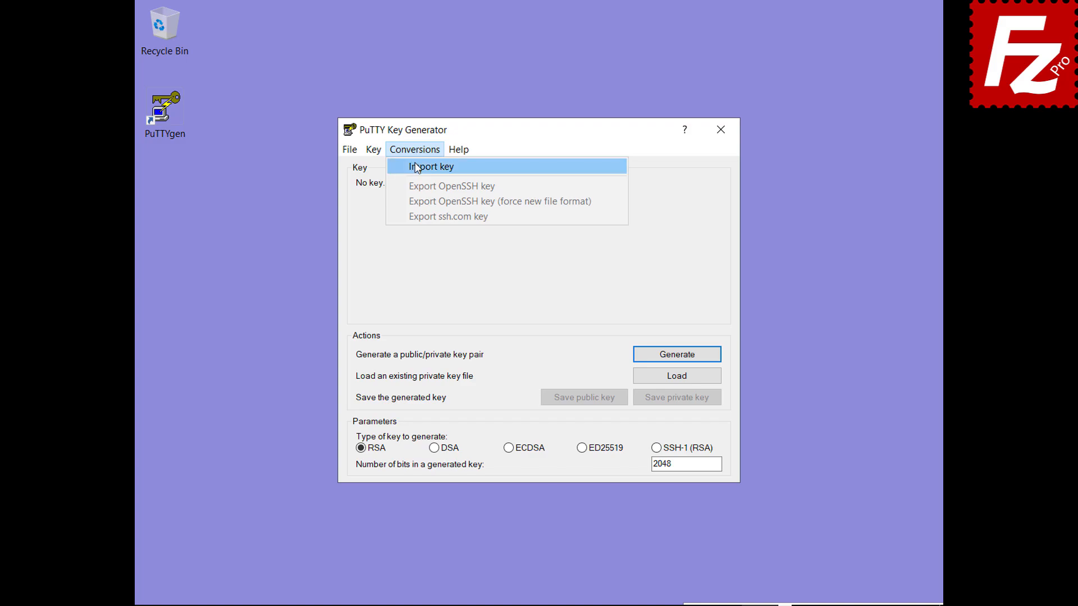
{"action": "left_click", "coordinate": [416, 166]}
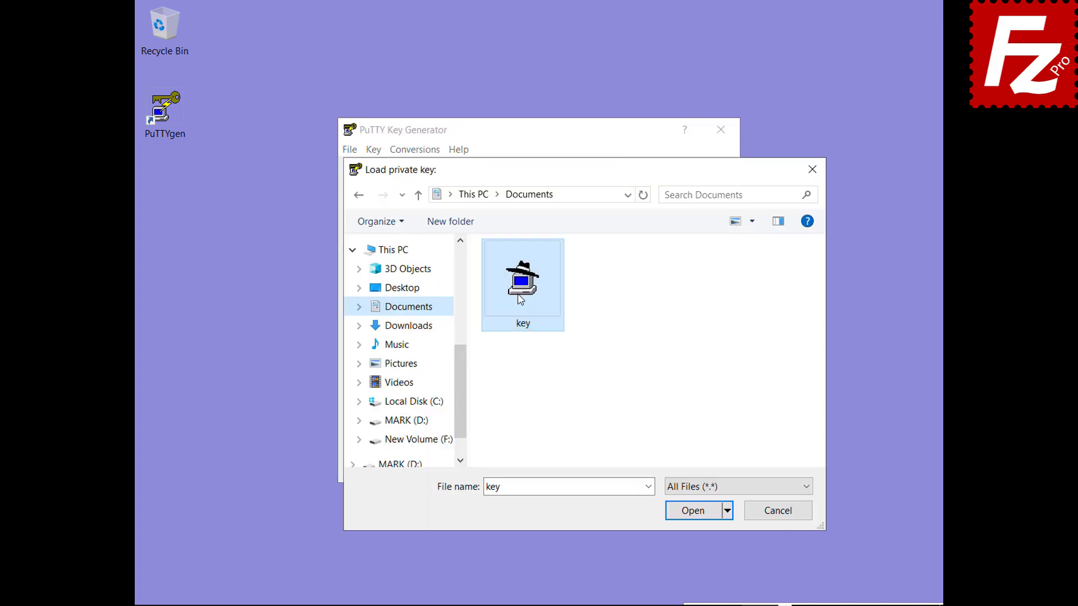
{"action": "double_click", "coordinate": [517, 294]}
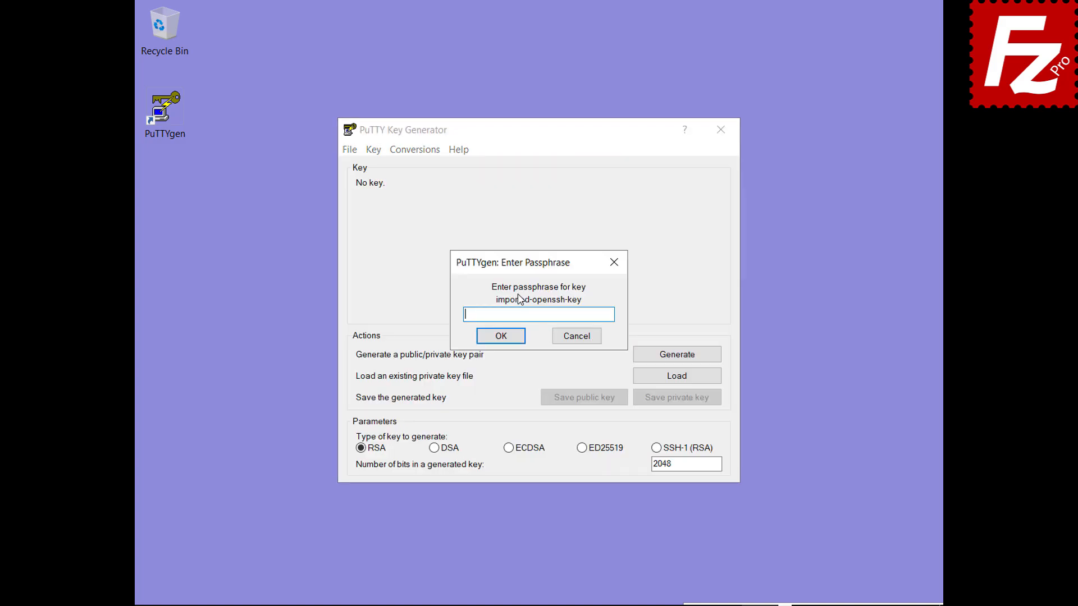
{"action": "type", "text": "•••••"}
{"action": "left_click", "coordinate": [500, 336]}
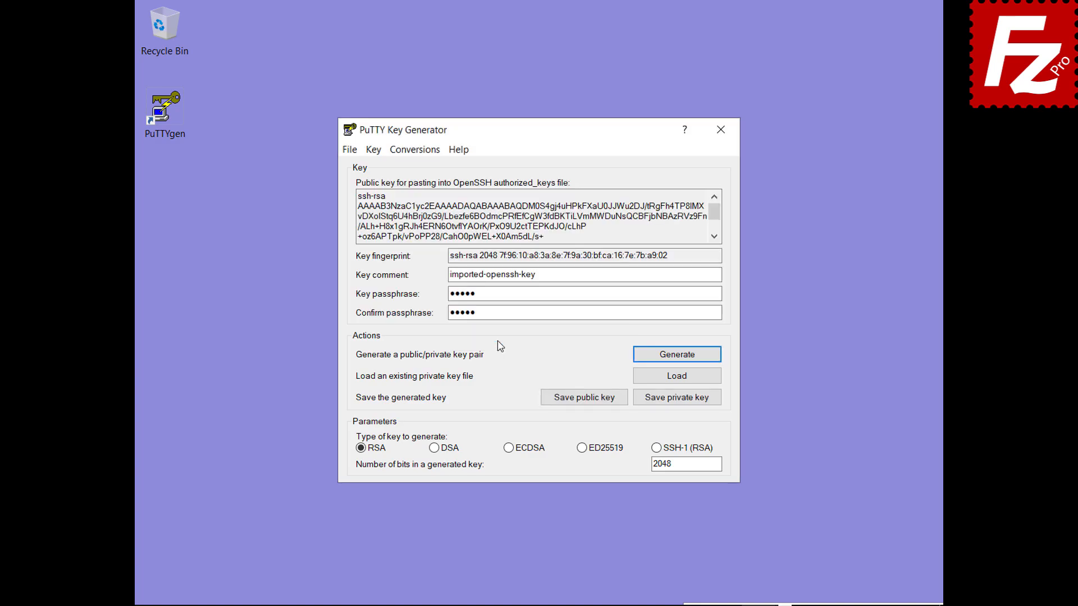
Step: Save the imported key as a PuTTY private key named key.ppk
{"action": "left_click", "coordinate": [676, 400]}
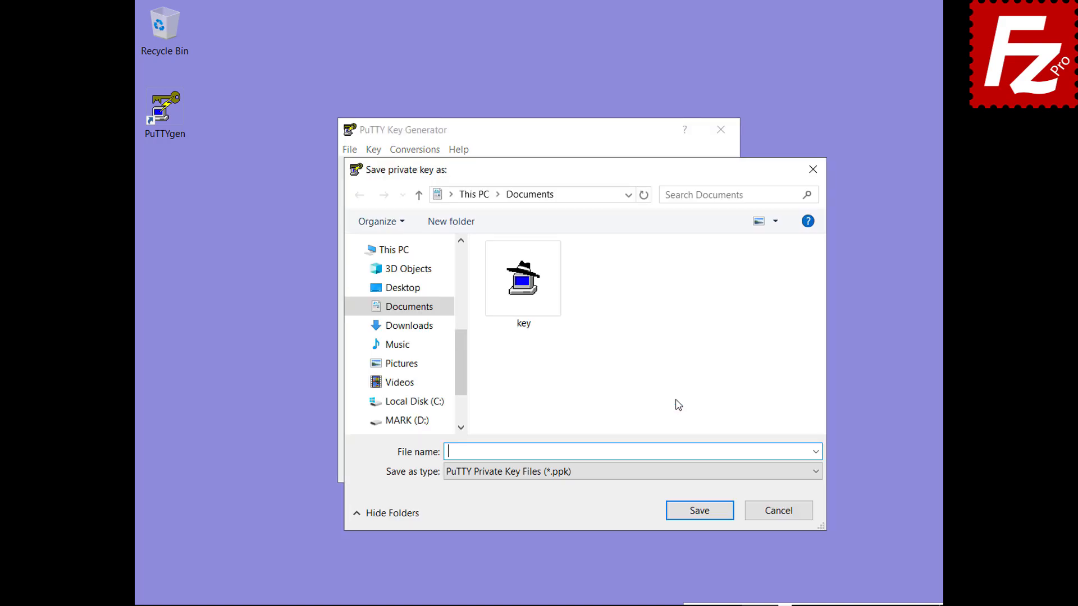
{"action": "type", "text": "key.ppk"}
{"action": "left_click", "coordinate": [704, 512]}
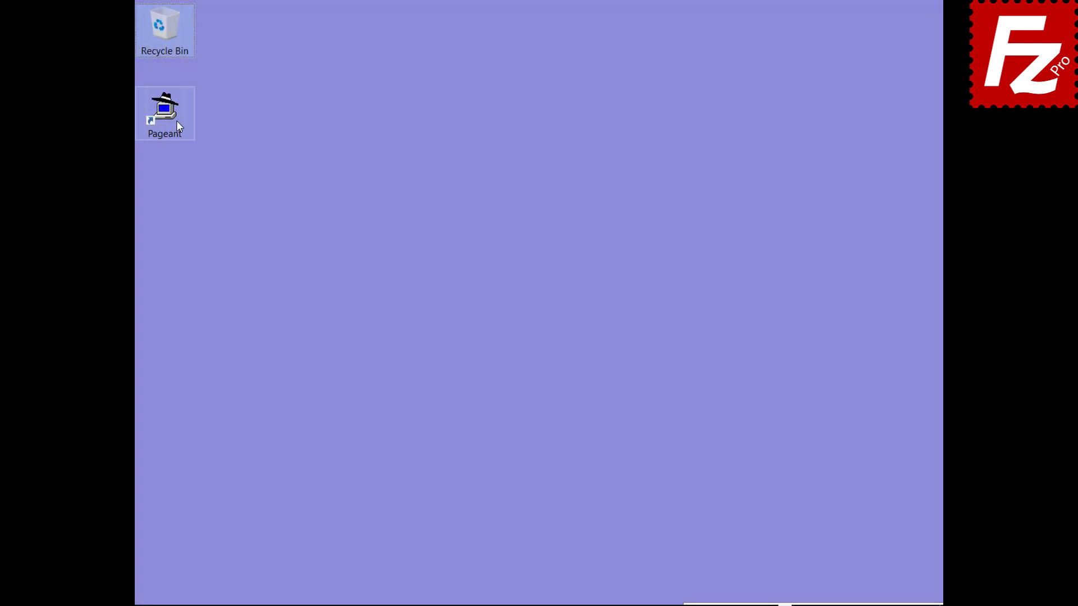
{"action": "left_click", "coordinate": [174, 120]}
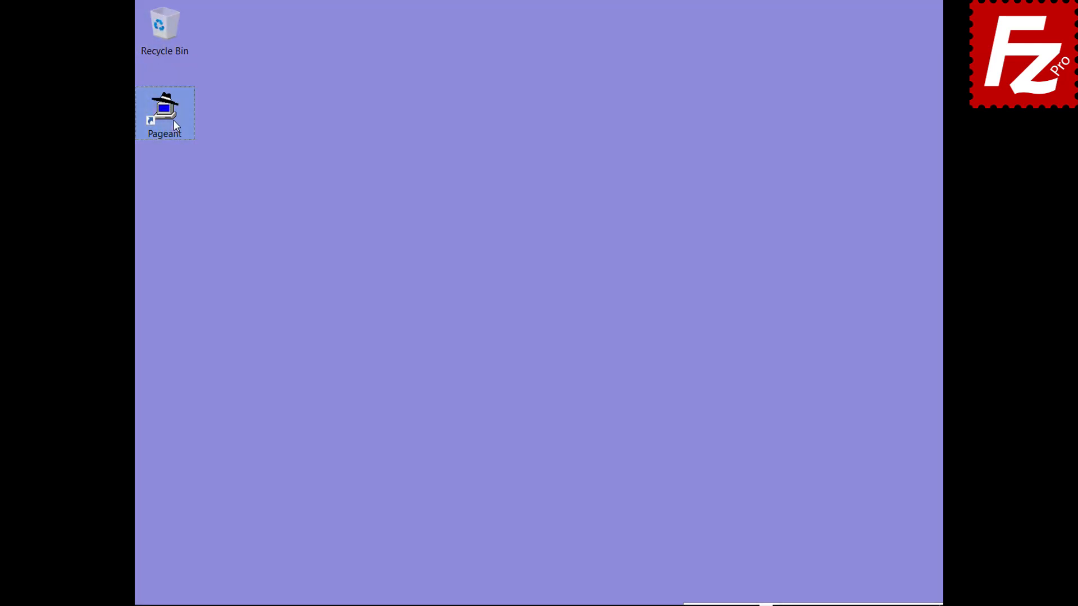
Step: Start Pageant and add the 'key' file from Documents, entering its passphrase
{"action": "double_click", "coordinate": [174, 120]}
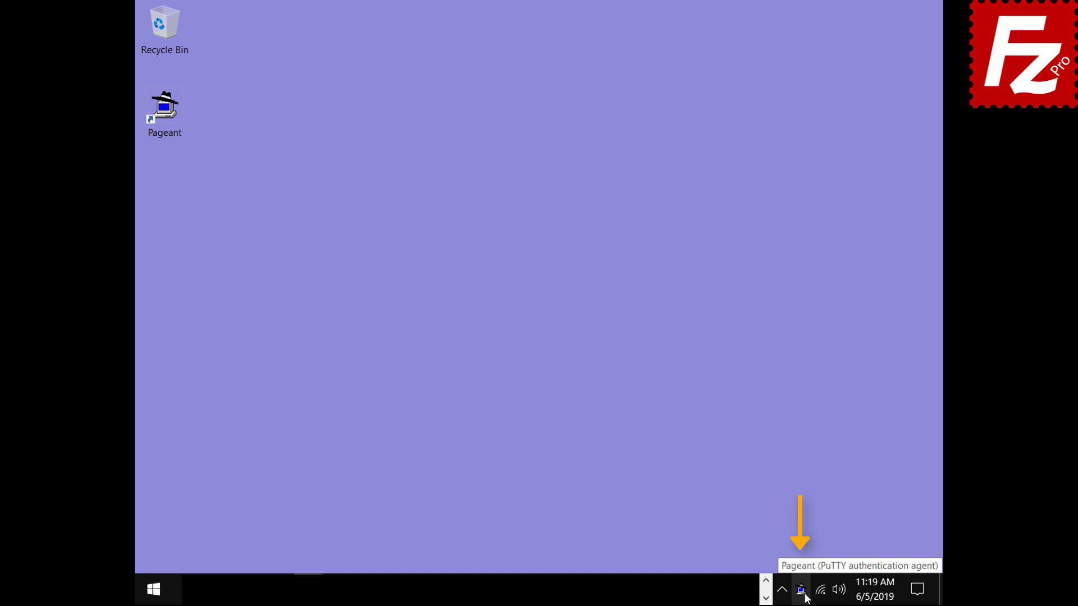
{"action": "double_click", "coordinate": [802, 590]}
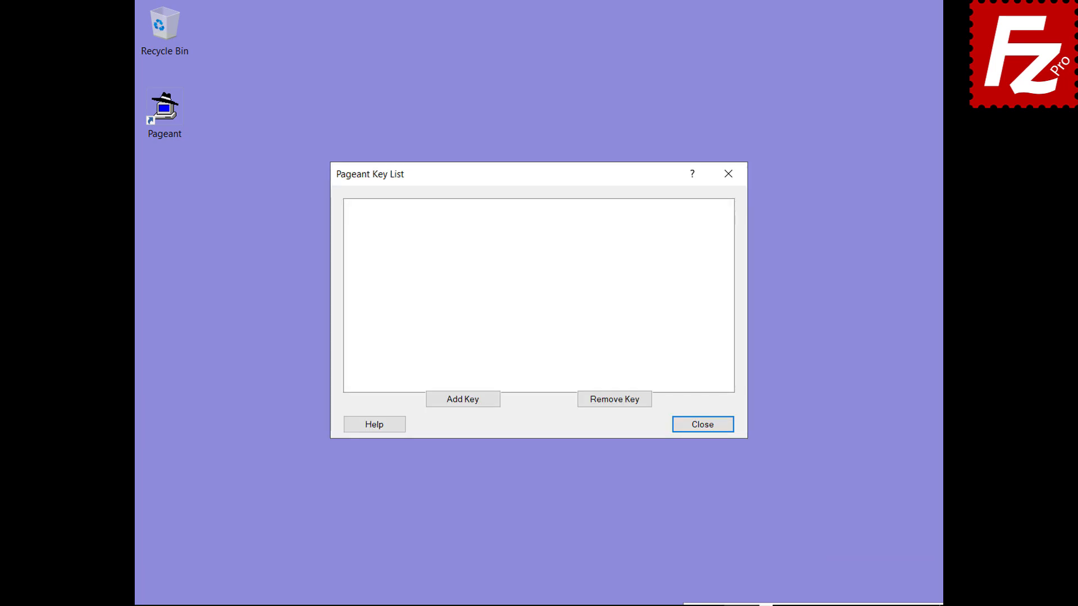
{"action": "left_click", "coordinate": [462, 401]}
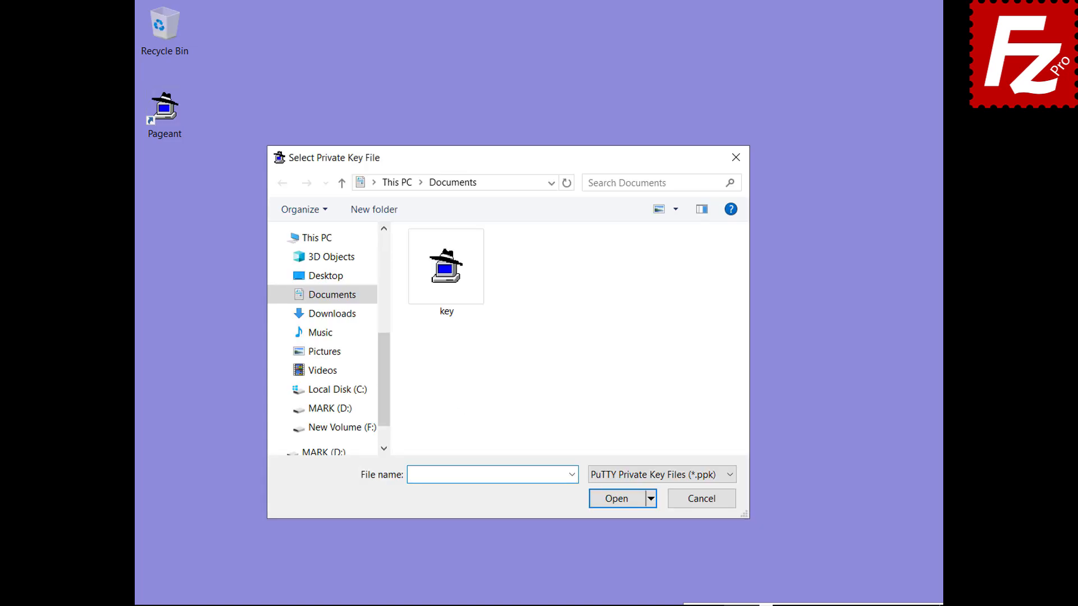
{"action": "double_click", "coordinate": [448, 312]}
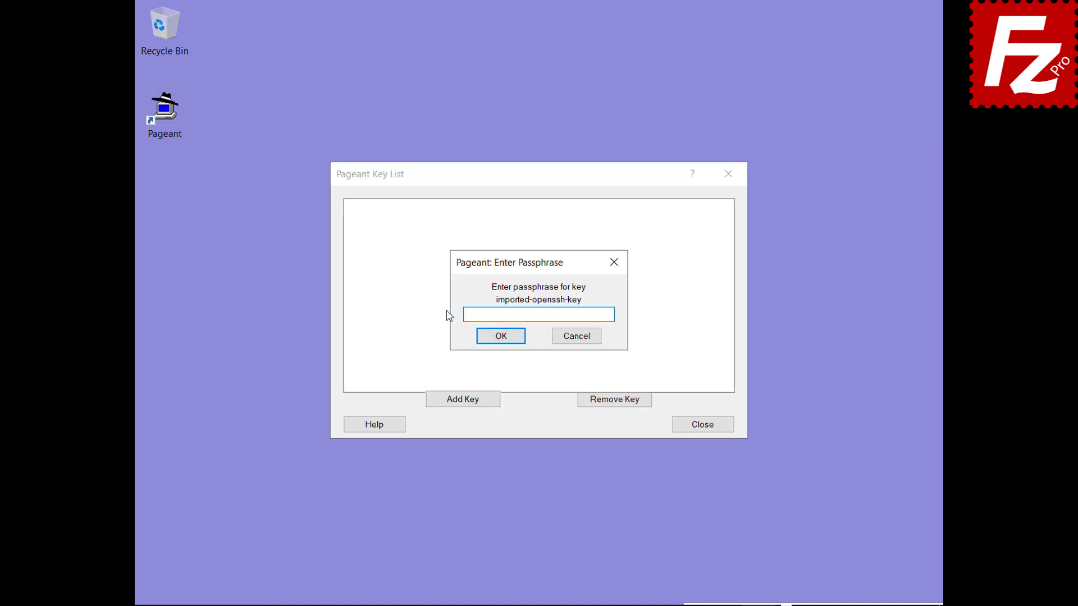
{"action": "type", "text": "******"}
{"action": "left_click", "coordinate": [499, 338]}
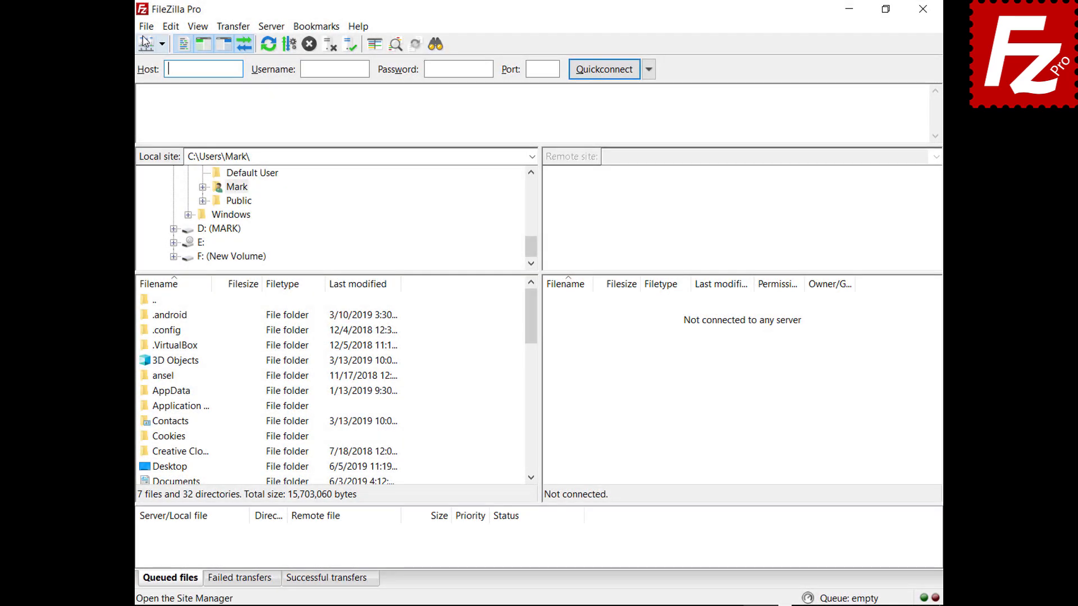
Step: In Site Manager, change the SFTP site's Logon Type to Normal and connect
{"action": "left_click", "coordinate": [135, 28]}
{"action": "left_click", "coordinate": [134, 45]}
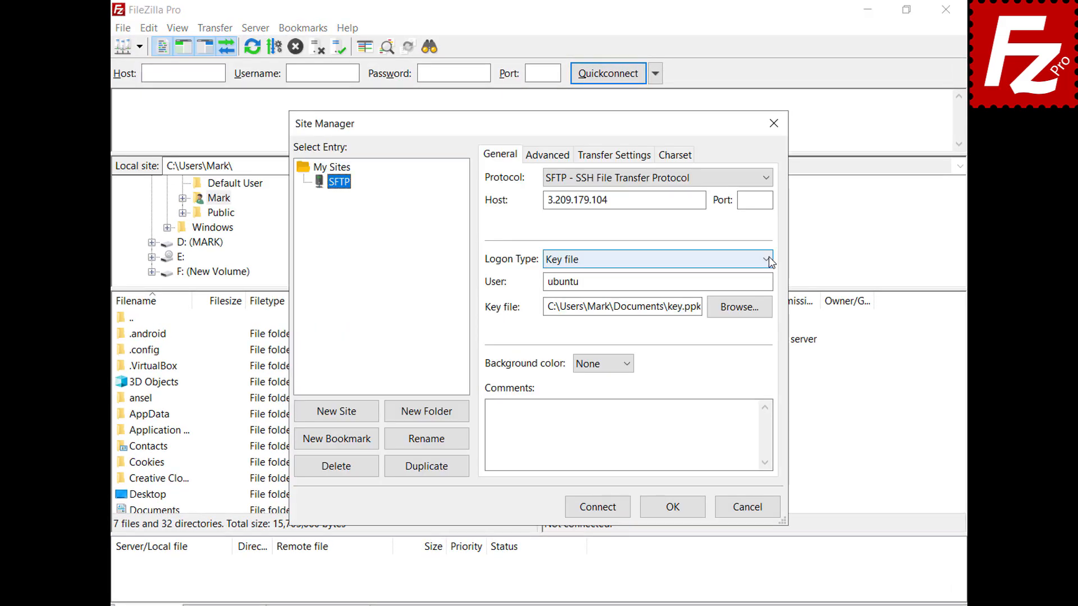
{"action": "left_click", "coordinate": [768, 259]}
{"action": "left_click", "coordinate": [765, 288]}
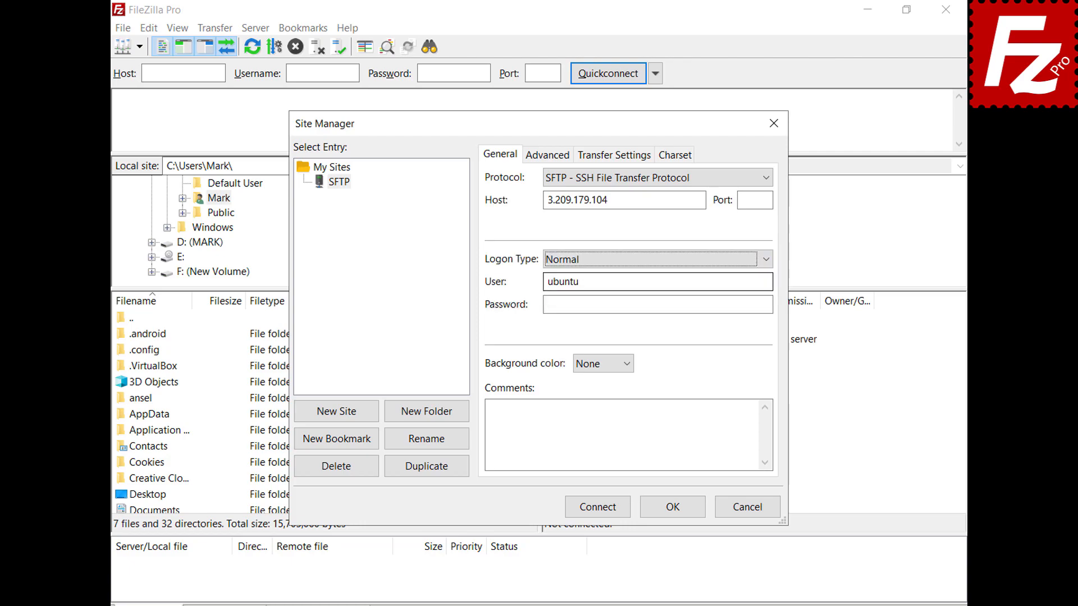
{"action": "left_click", "coordinate": [598, 511]}
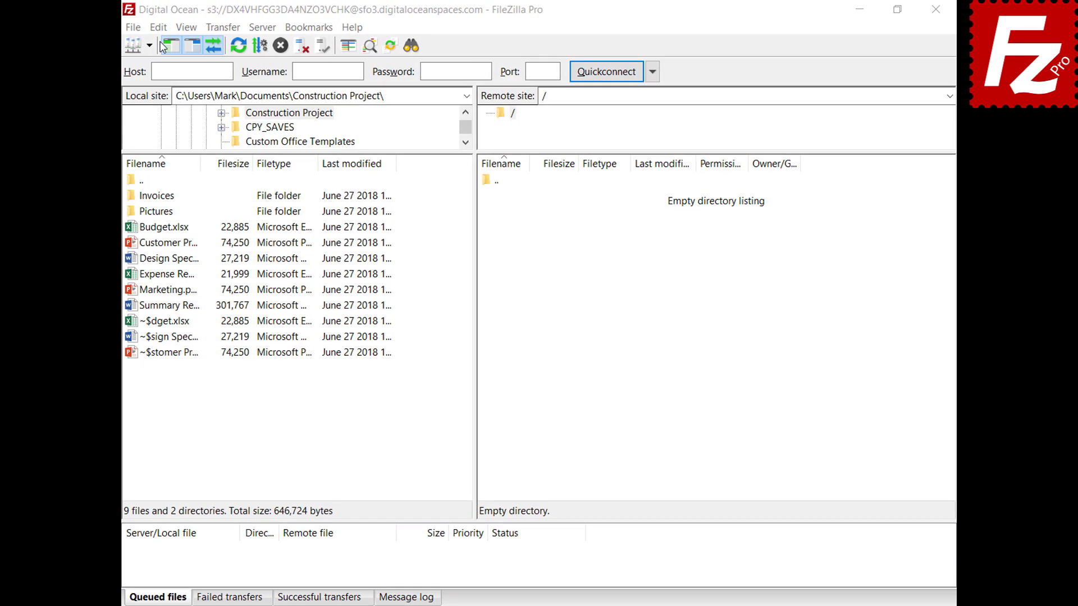
Step: Open Edit > Settings and select the Transfers > FTP: File Types page
{"action": "left_click", "coordinate": [119, 30]}
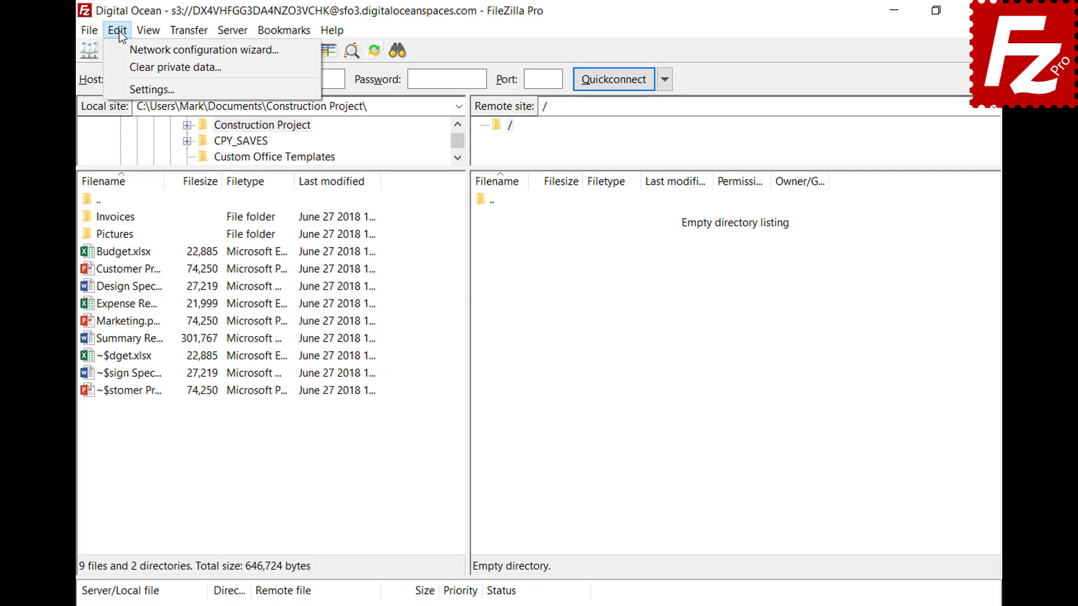
{"action": "left_click", "coordinate": [127, 89]}
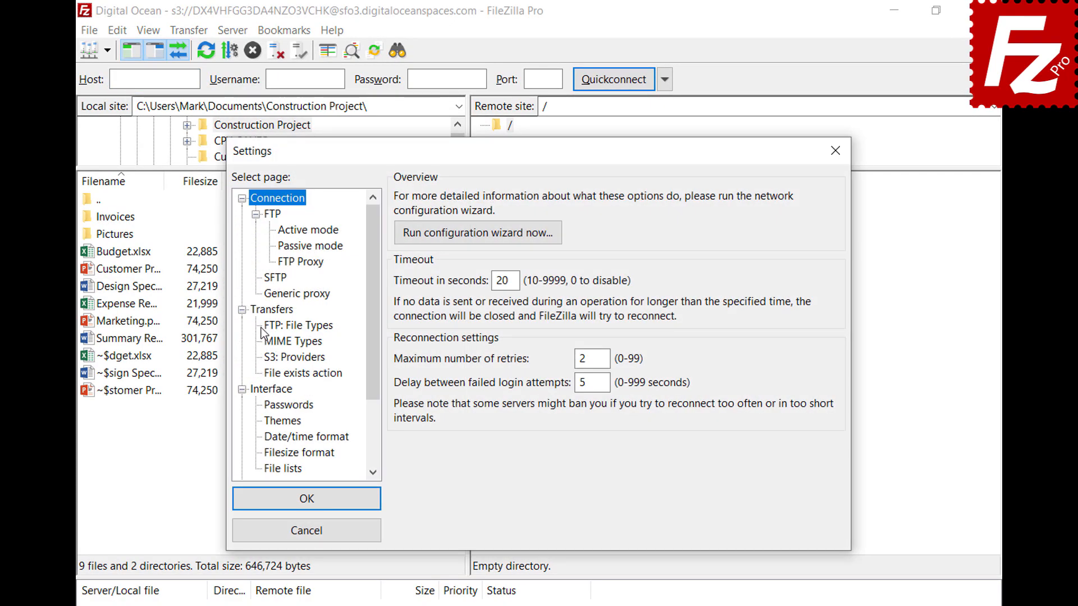
{"action": "left_click", "coordinate": [266, 328]}
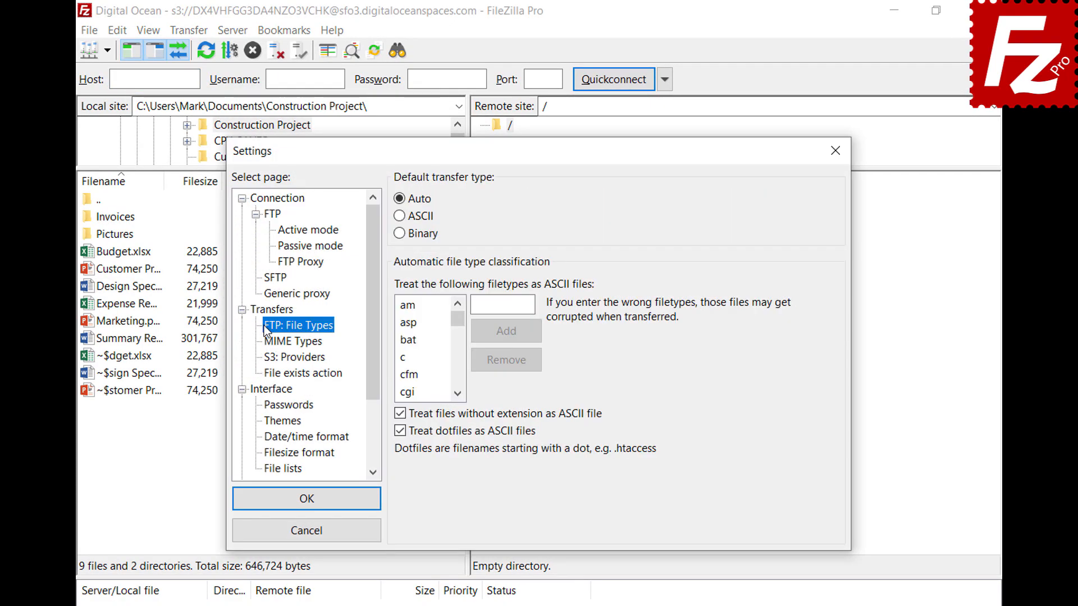
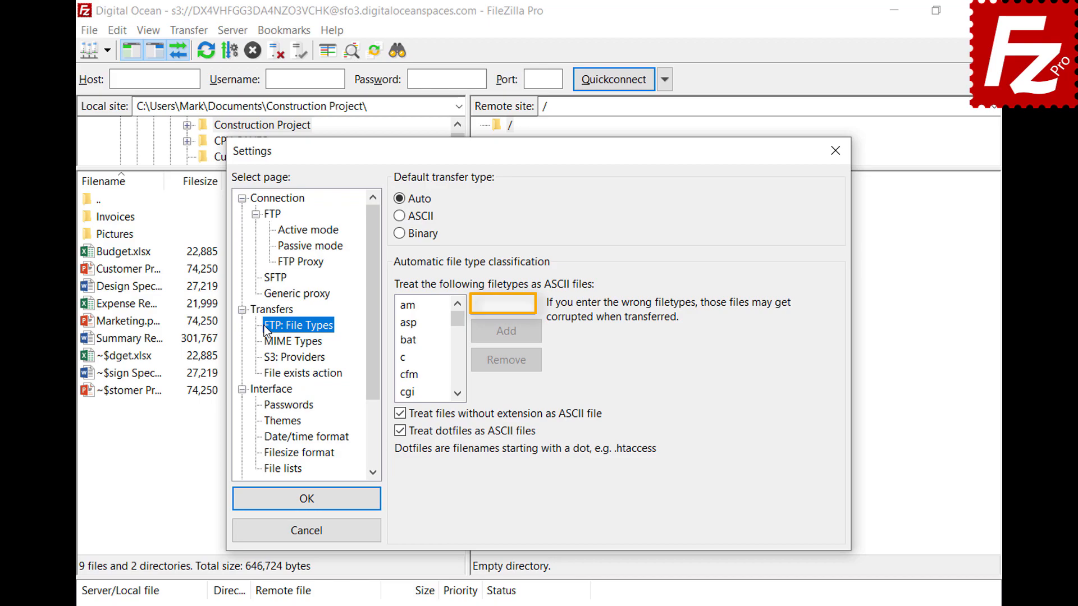
Step: Add json to the always-ASCII filetype list and confirm Settings with OK
{"action": "left_click", "coordinate": [530, 305]}
{"action": "type", "text": "json"}
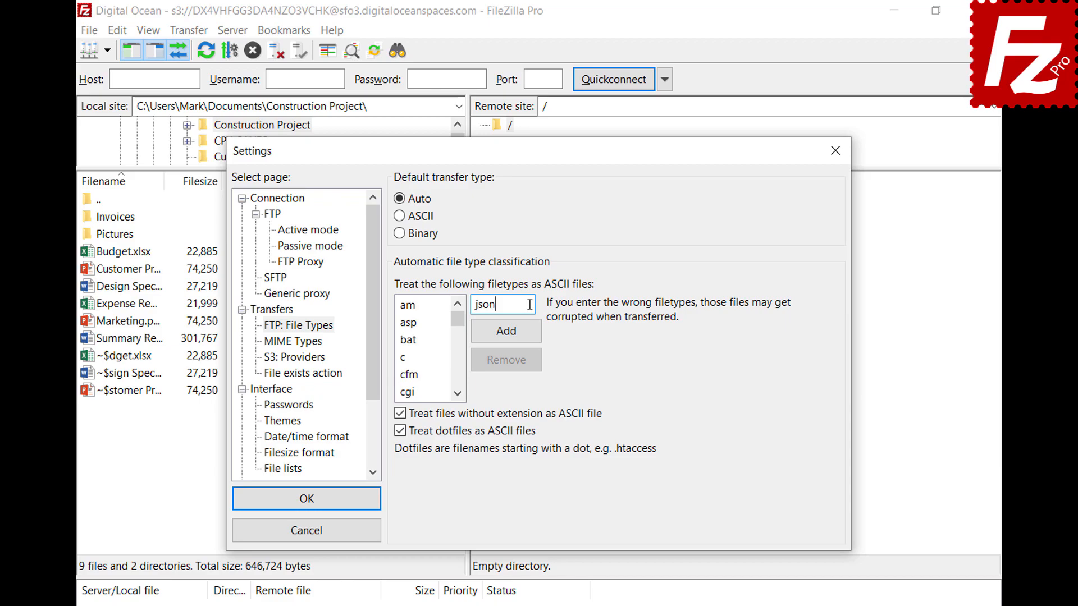
{"action": "left_click", "coordinate": [506, 338]}
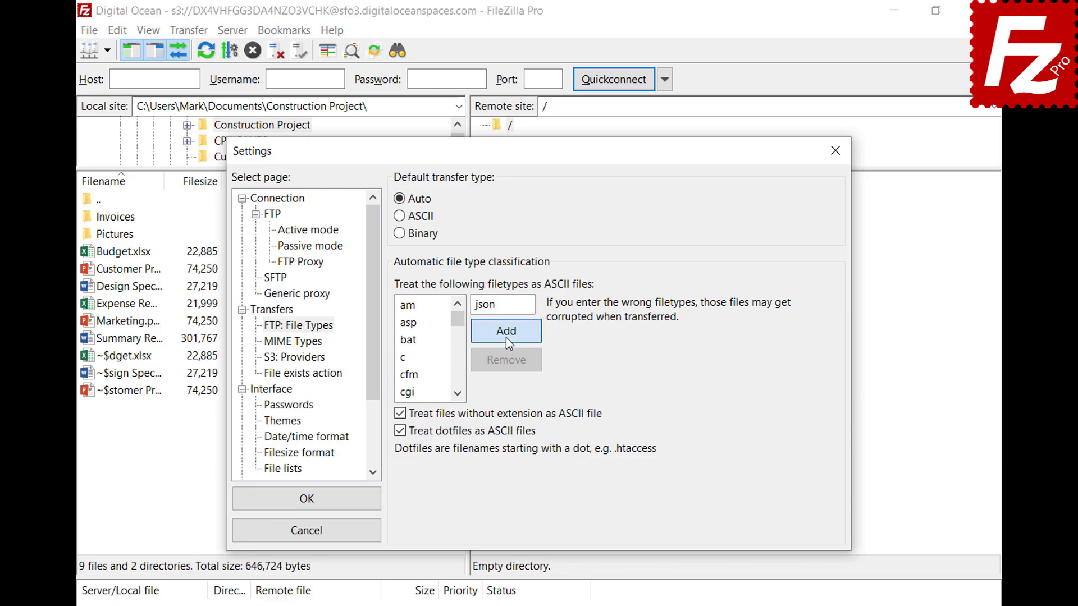
{"action": "left_click_drag", "start_coordinate": [458, 324], "coordinate": [460, 353]}
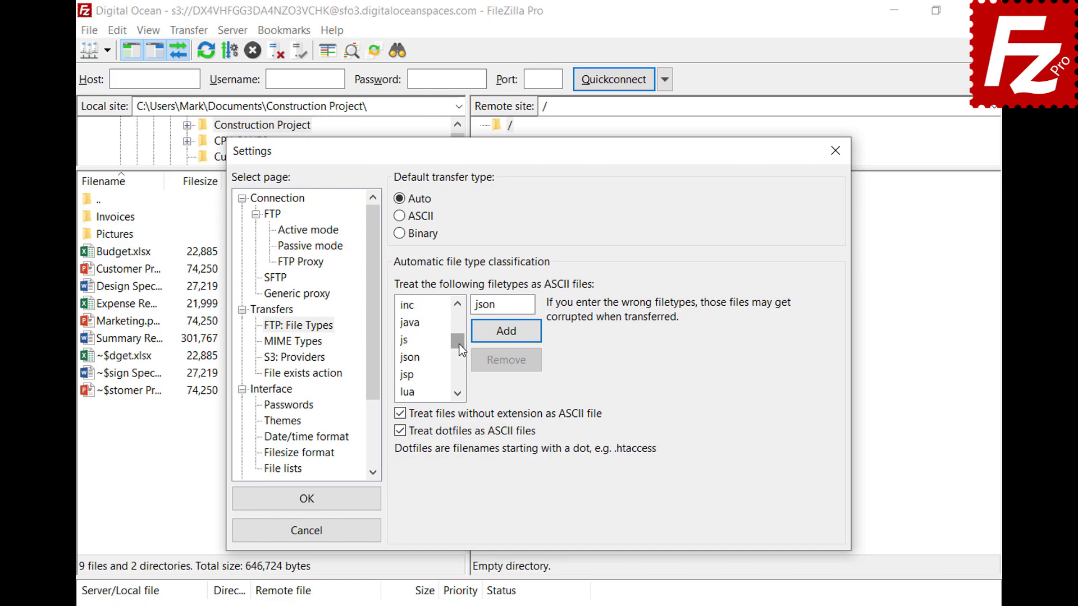
{"action": "left_click", "coordinate": [422, 363]}
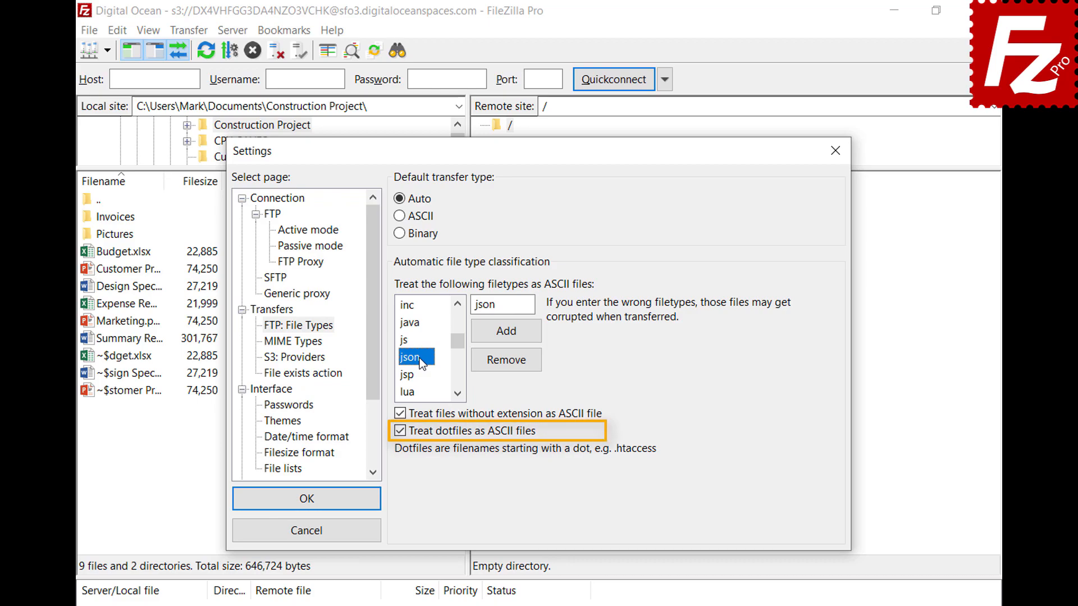
{"action": "left_click", "coordinate": [304, 507]}
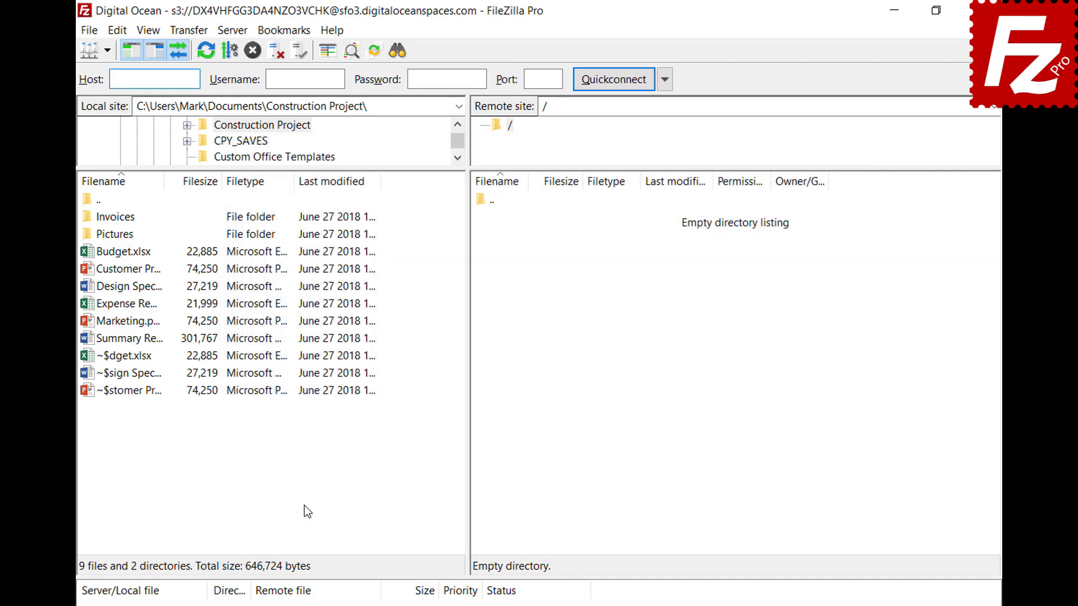
Step: Open the saved FTP site in a new tab, check Transfer > Transfer type, then close FileZilla Pro
{"action": "left_click", "coordinate": [107, 52]}
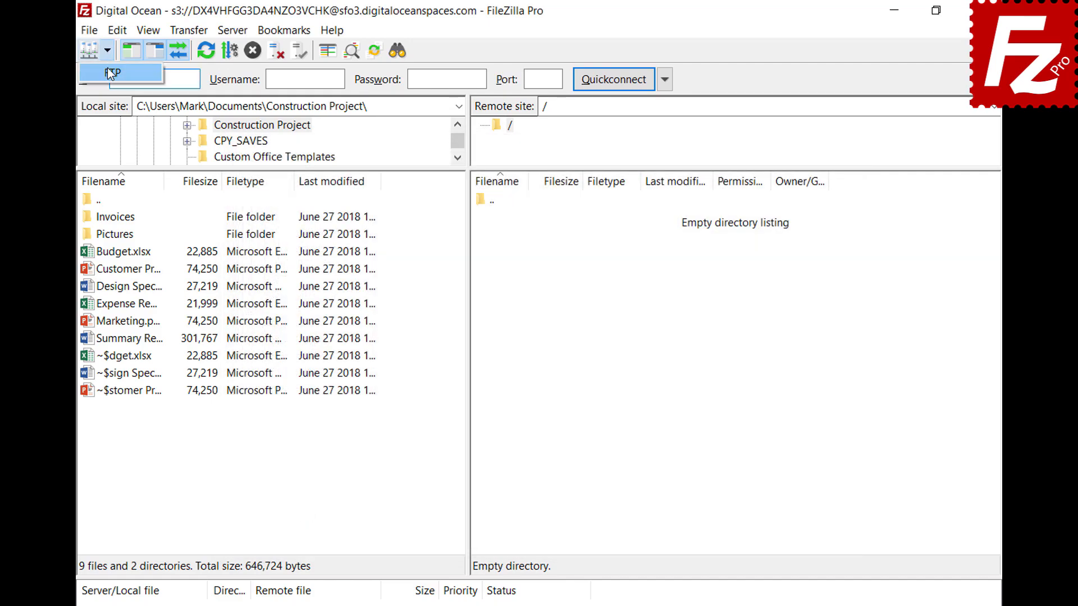
{"action": "left_click", "coordinate": [107, 70]}
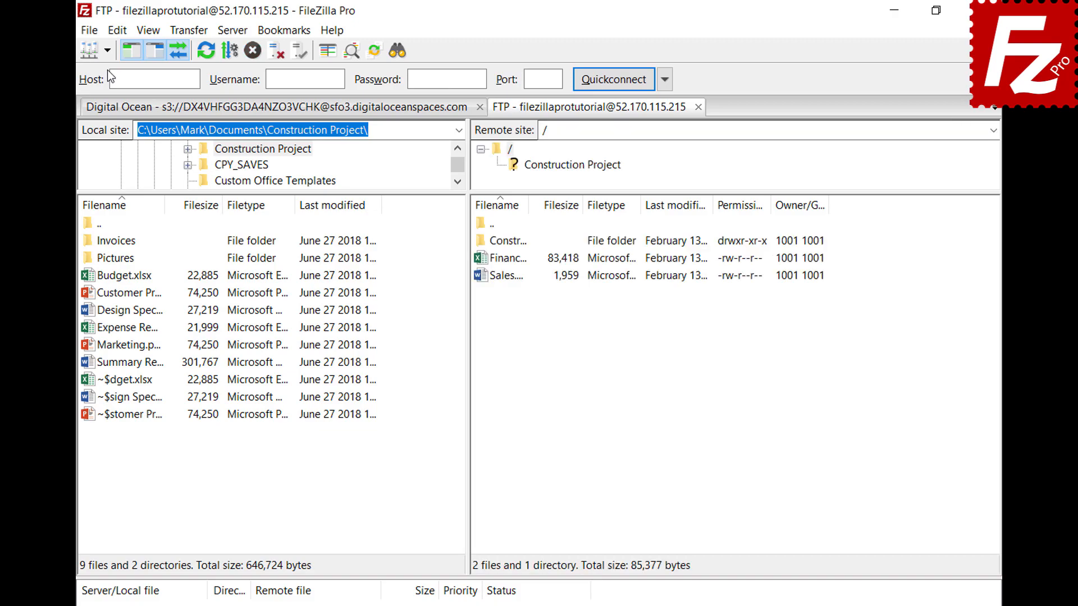
{"action": "left_click", "coordinate": [189, 32]}
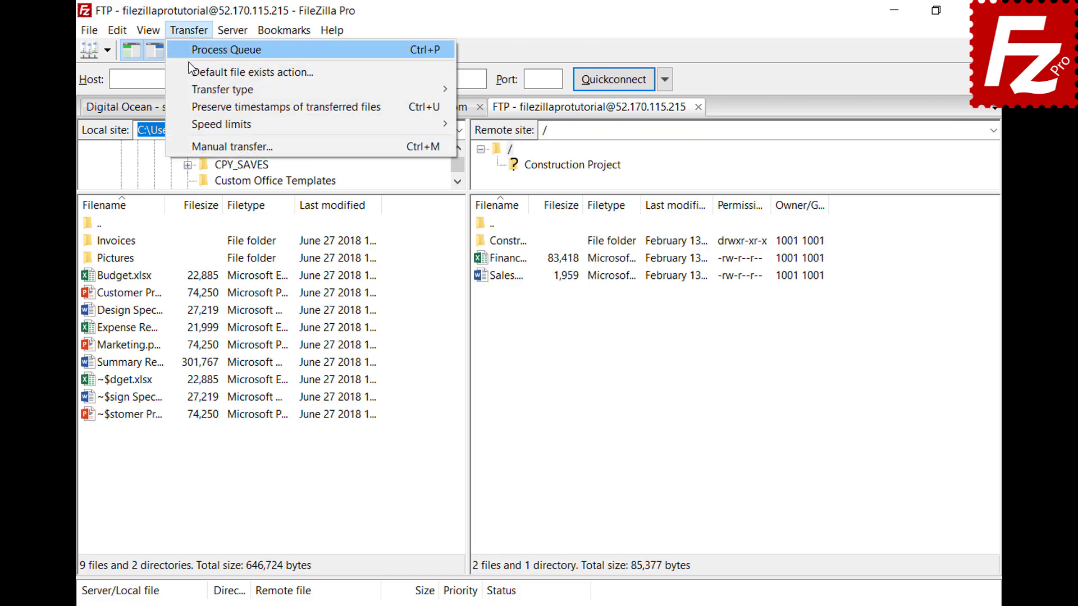
{"action": "mouse_move", "coordinate": [194, 91]}
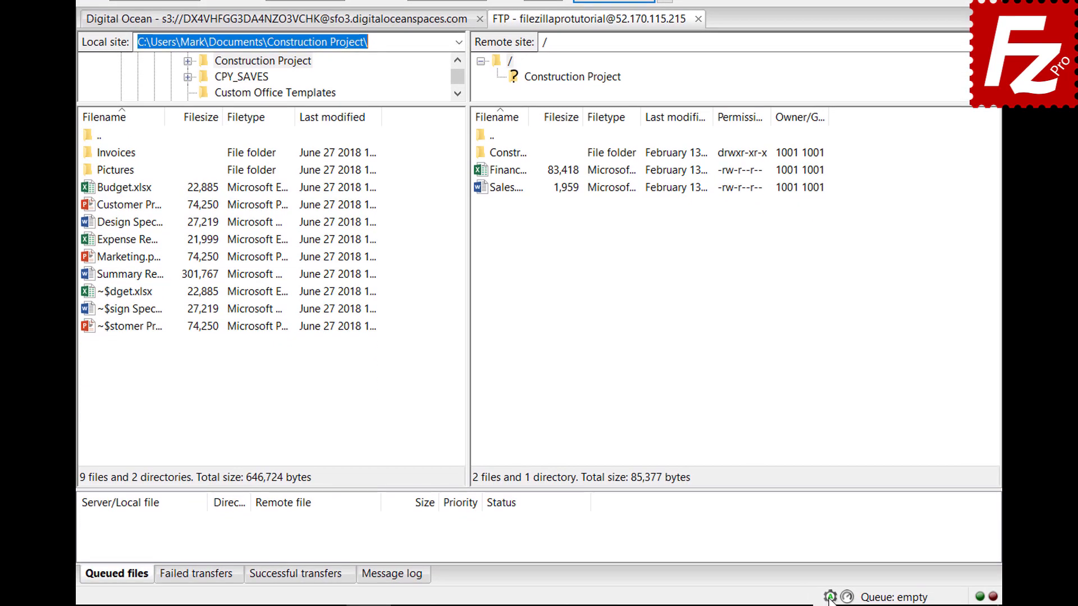
{"action": "left_click", "coordinate": [829, 598]}
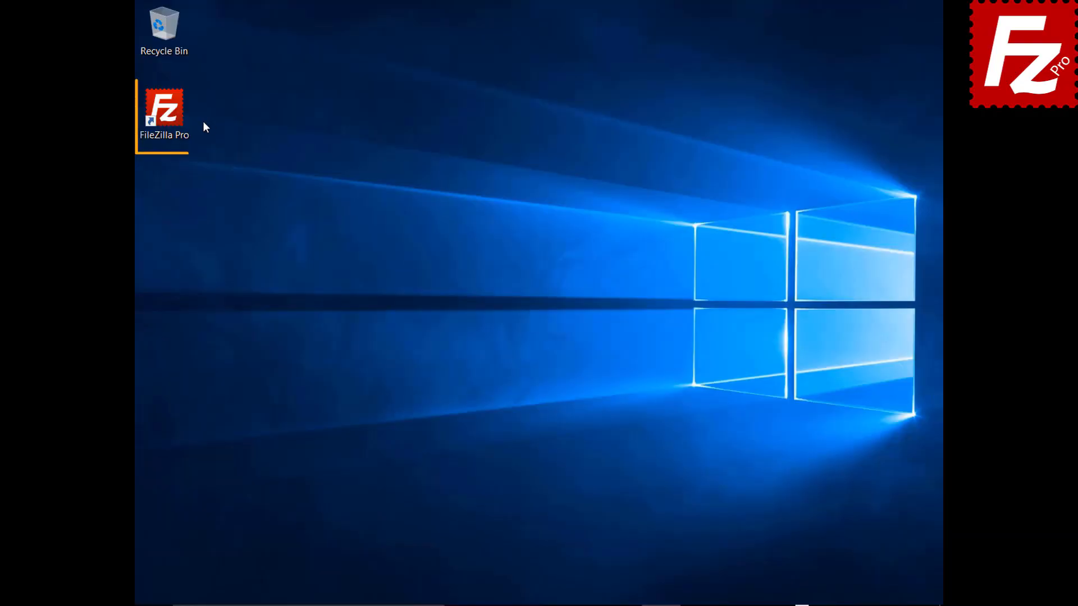
Step: Launch FileZilla Pro, connect to the FTP Tutorial site, and upload Summary Report.docx
{"action": "double_click", "coordinate": [171, 116]}
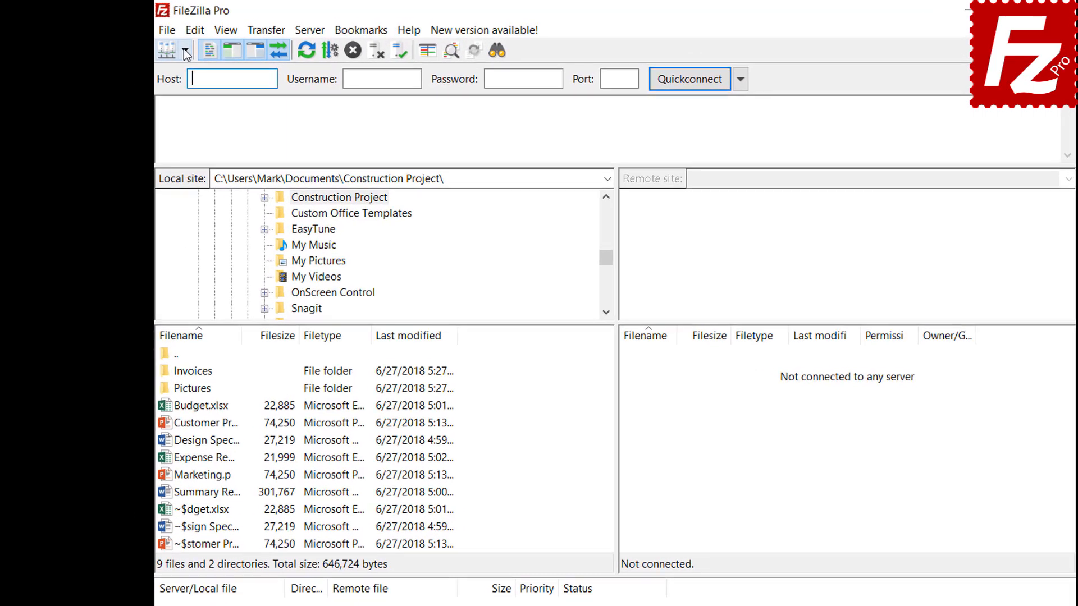
{"action": "left_click", "coordinate": [186, 52]}
{"action": "left_click", "coordinate": [196, 73]}
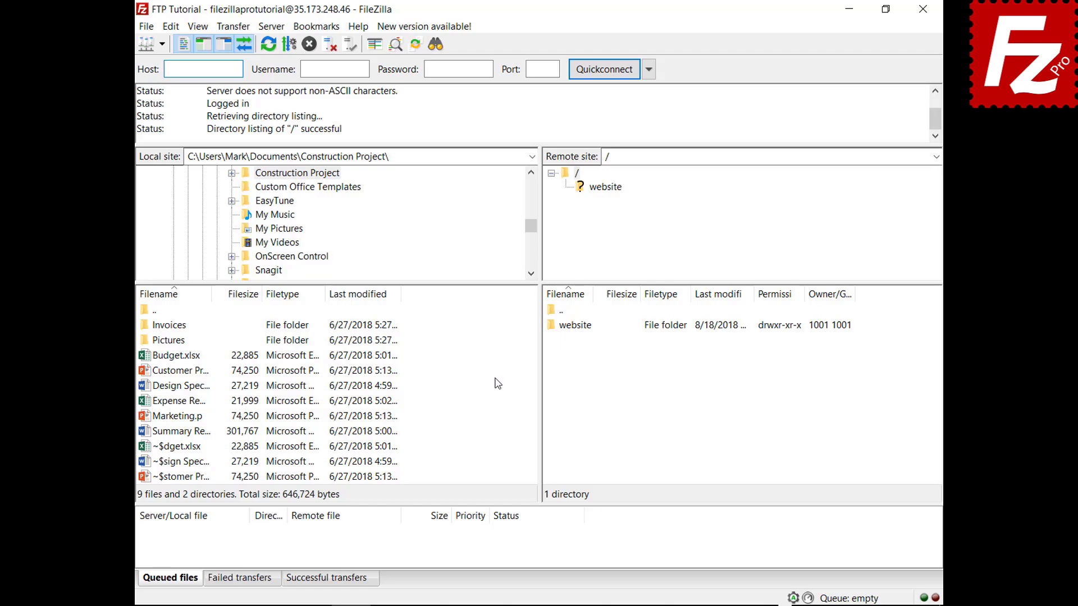
{"action": "right_click", "coordinate": [180, 432]}
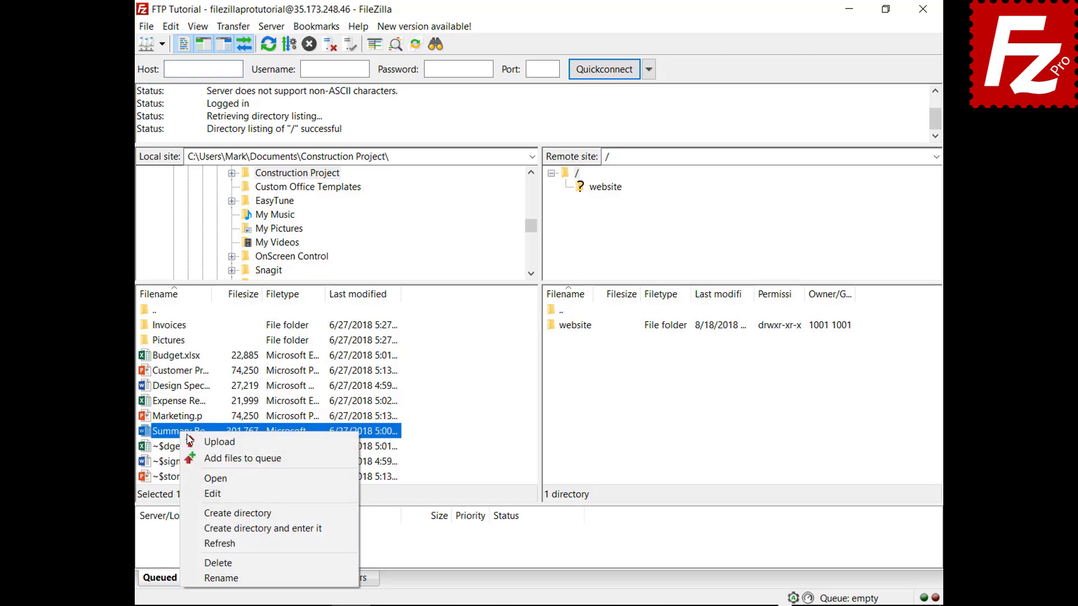
{"action": "left_click", "coordinate": [204, 444]}
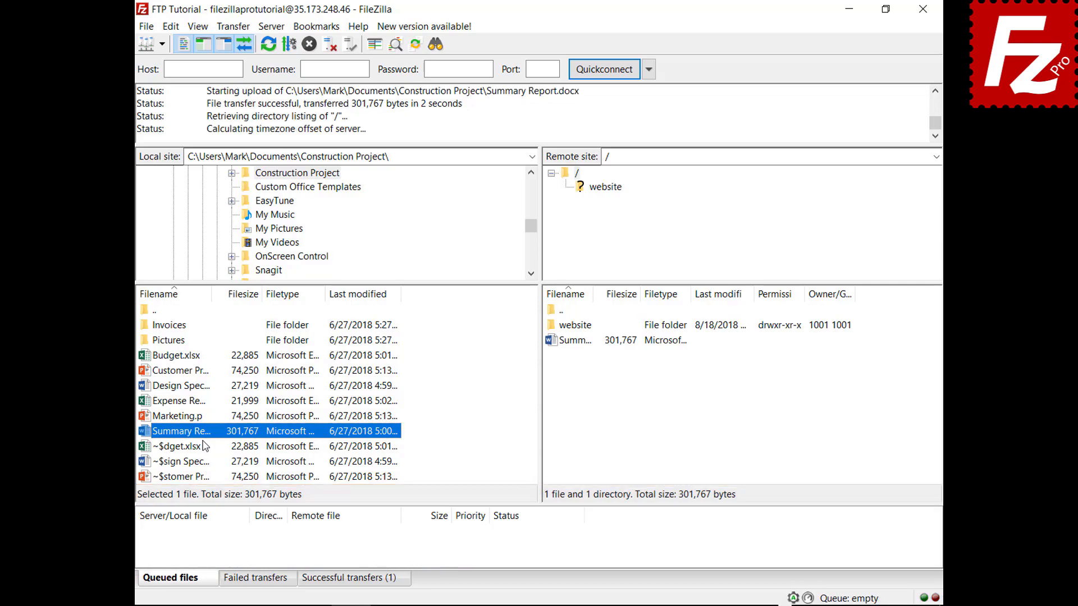
Step: Queue Budget.xlsx and the Invoices folder for upload, then process the queue
{"action": "right_click", "coordinate": [181, 357]}
{"action": "left_click", "coordinate": [202, 383]}
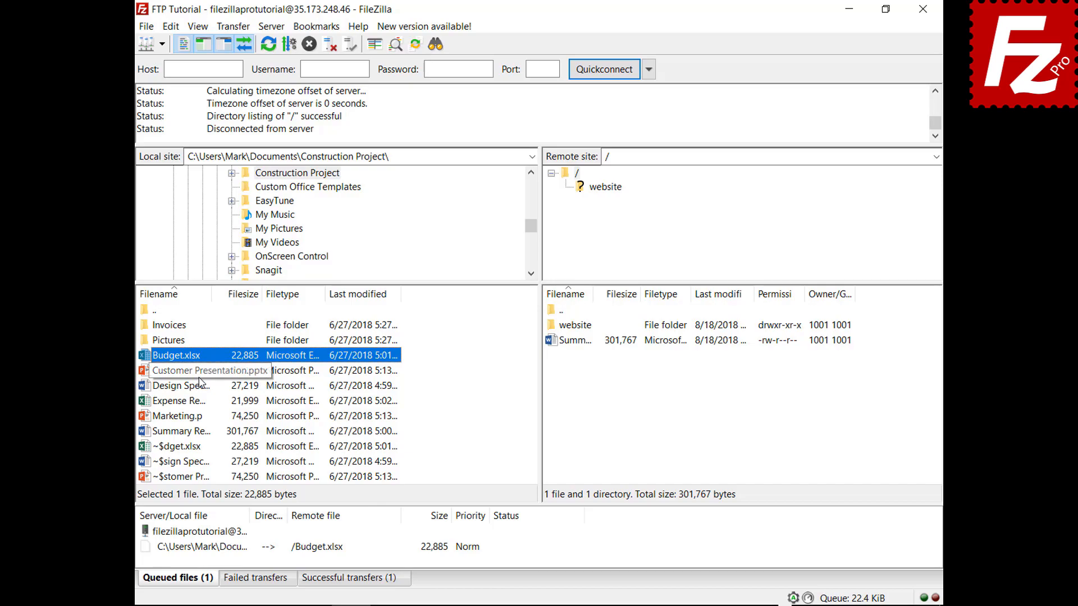
{"action": "right_click", "coordinate": [178, 326]}
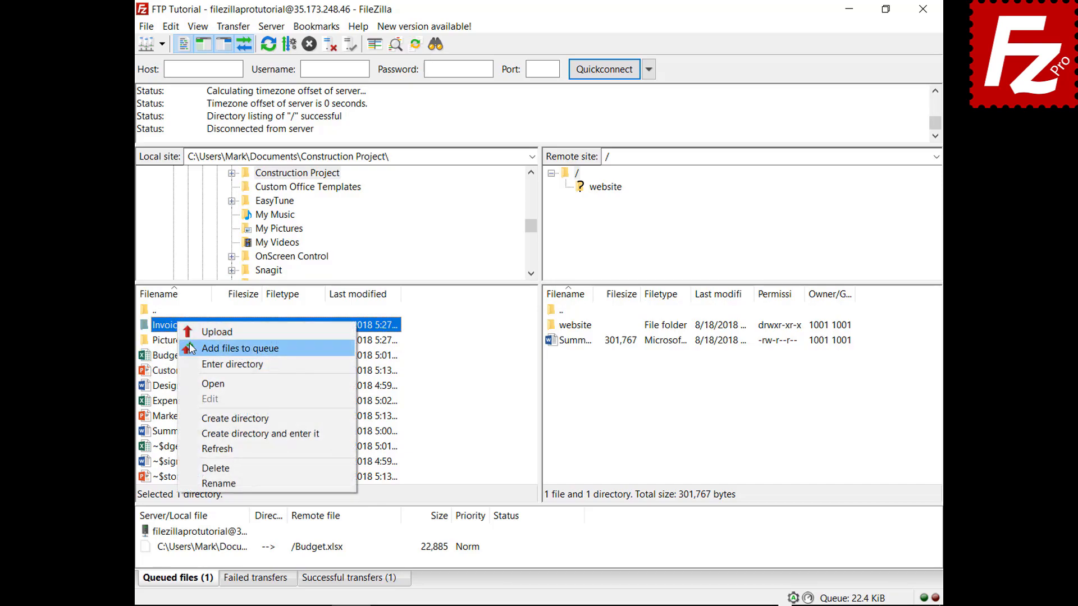
{"action": "left_click", "coordinate": [191, 348]}
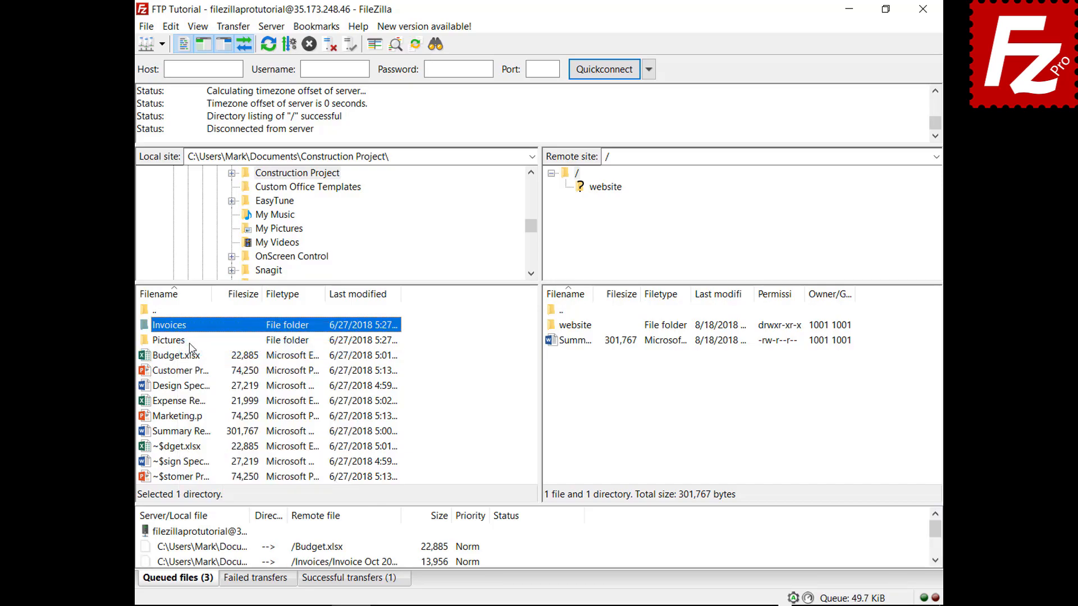
{"action": "right_click", "coordinate": [206, 533]}
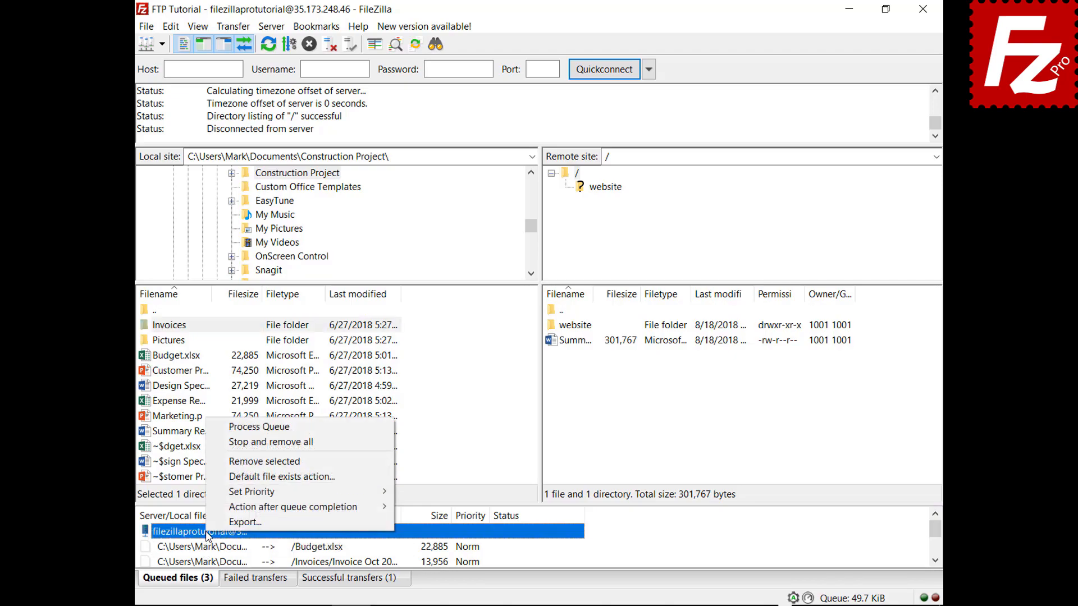
{"action": "left_click", "coordinate": [234, 427]}
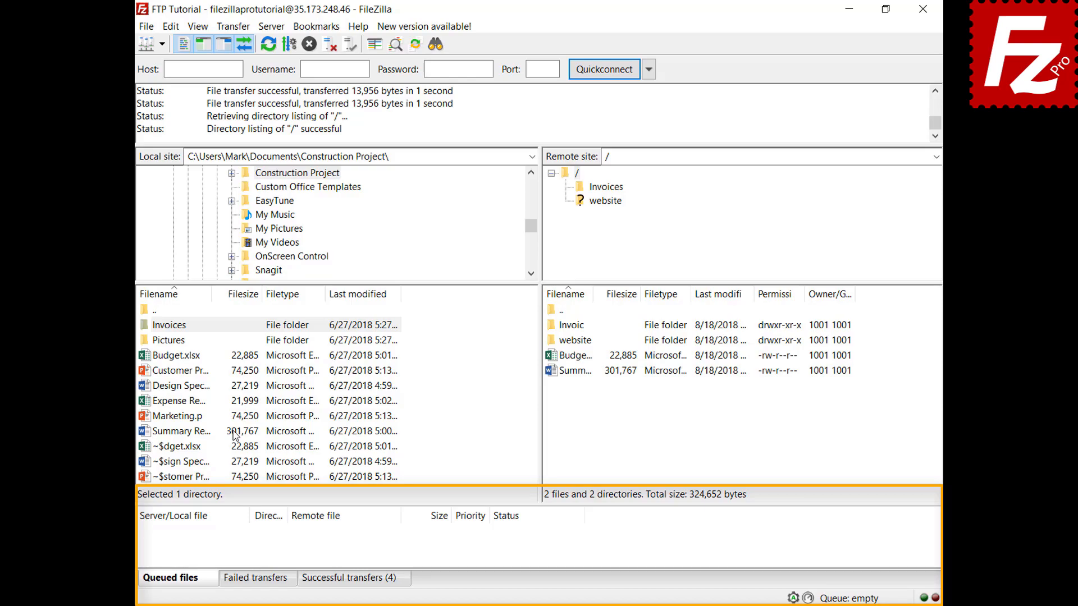
Step: Add Design Specs.docx and Expense Report.xlsx to the upload queue
{"action": "right_click", "coordinate": [187, 387]}
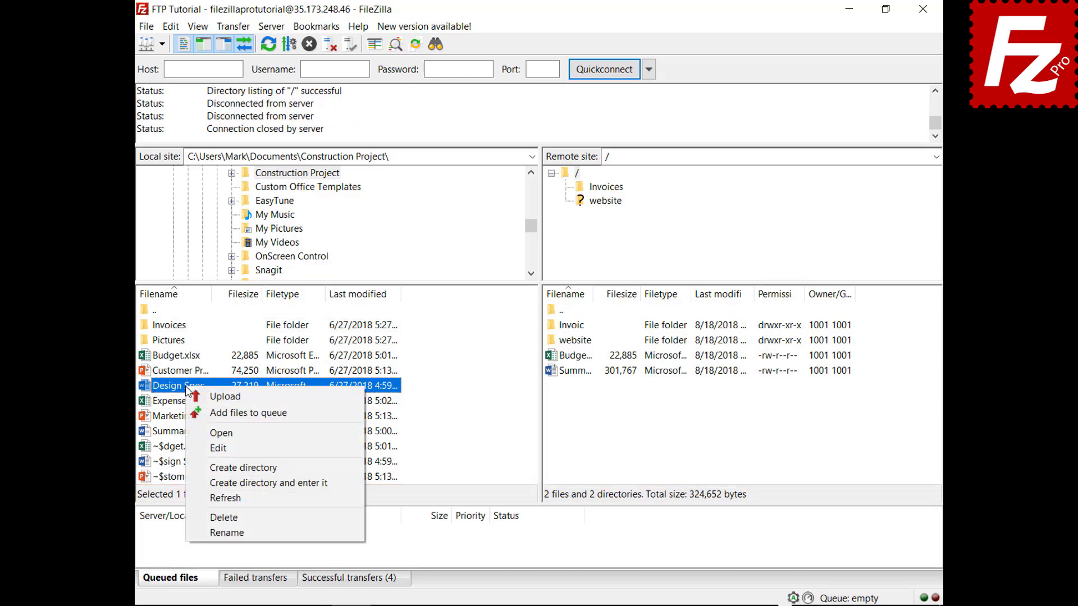
{"action": "left_click", "coordinate": [209, 414]}
{"action": "left_click", "coordinate": [192, 403]}
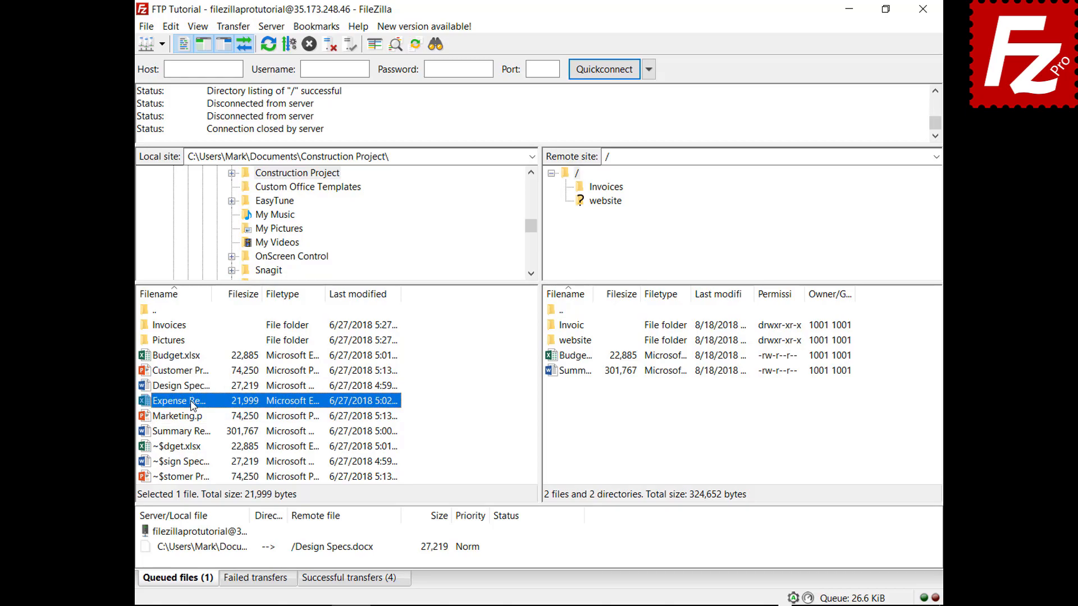
{"action": "right_click", "coordinate": [192, 404]}
{"action": "left_click", "coordinate": [209, 425]}
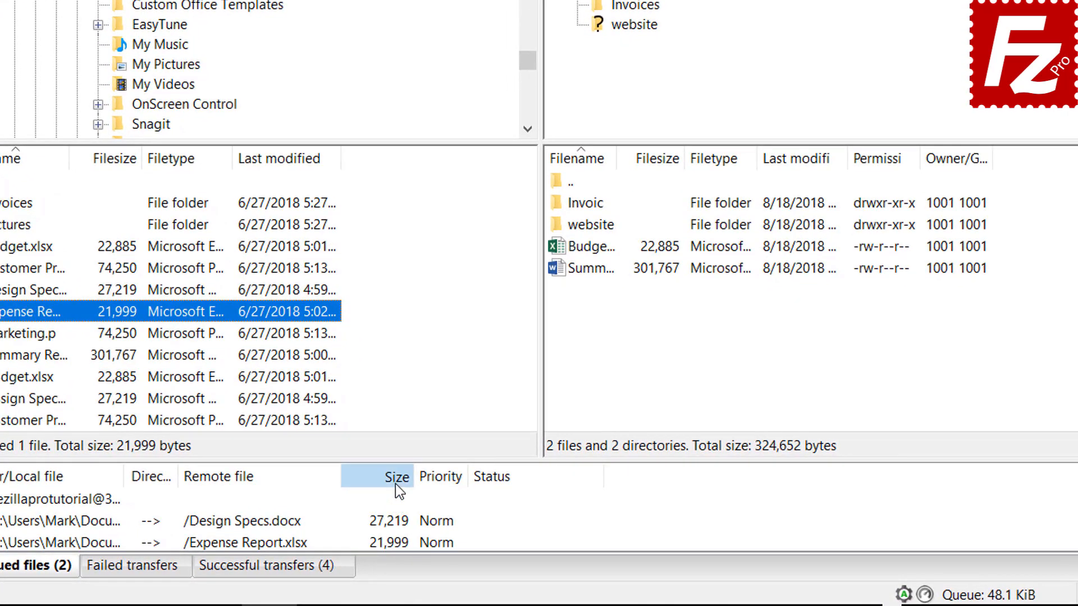
Step: Sort the queue by size, give Expense Report.xlsx Highest priority, and process the queue
{"action": "left_click", "coordinate": [395, 483]}
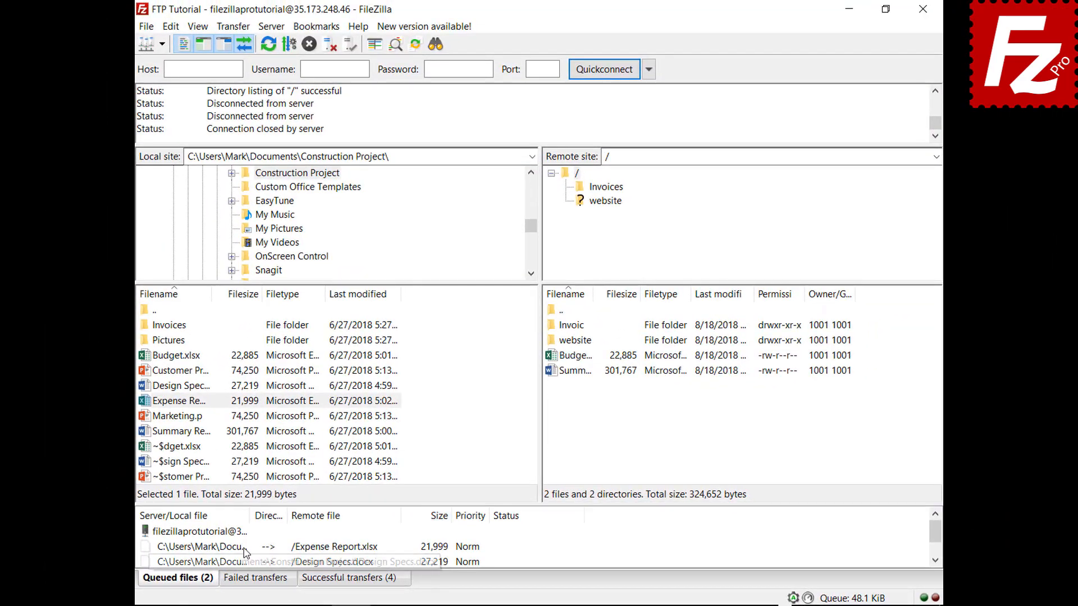
{"action": "right_click", "coordinate": [243, 546]}
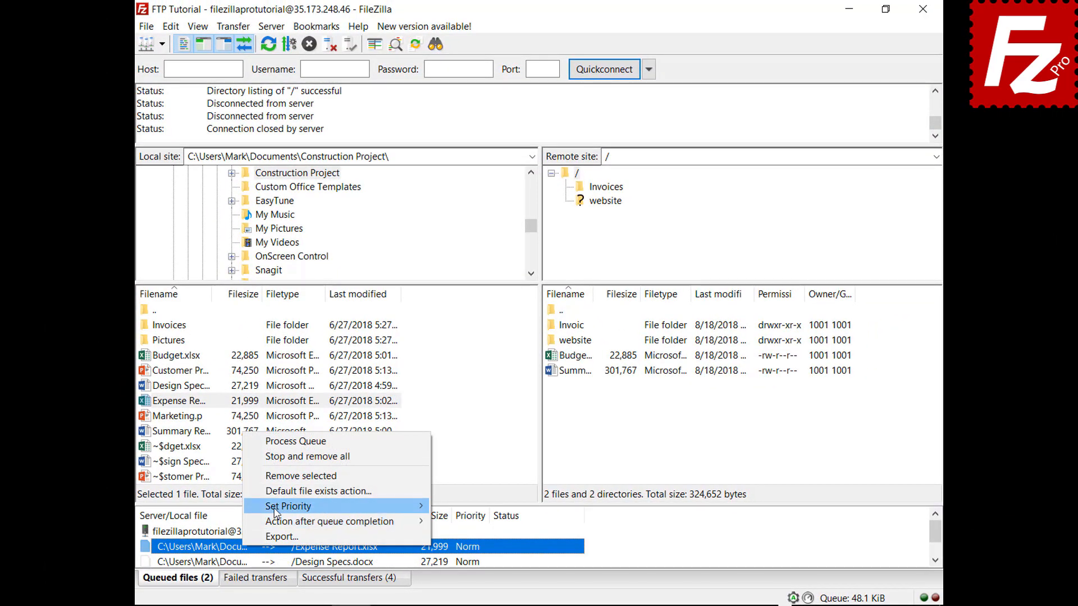
{"action": "mouse_move", "coordinate": [275, 512]}
{"action": "left_click", "coordinate": [458, 507]}
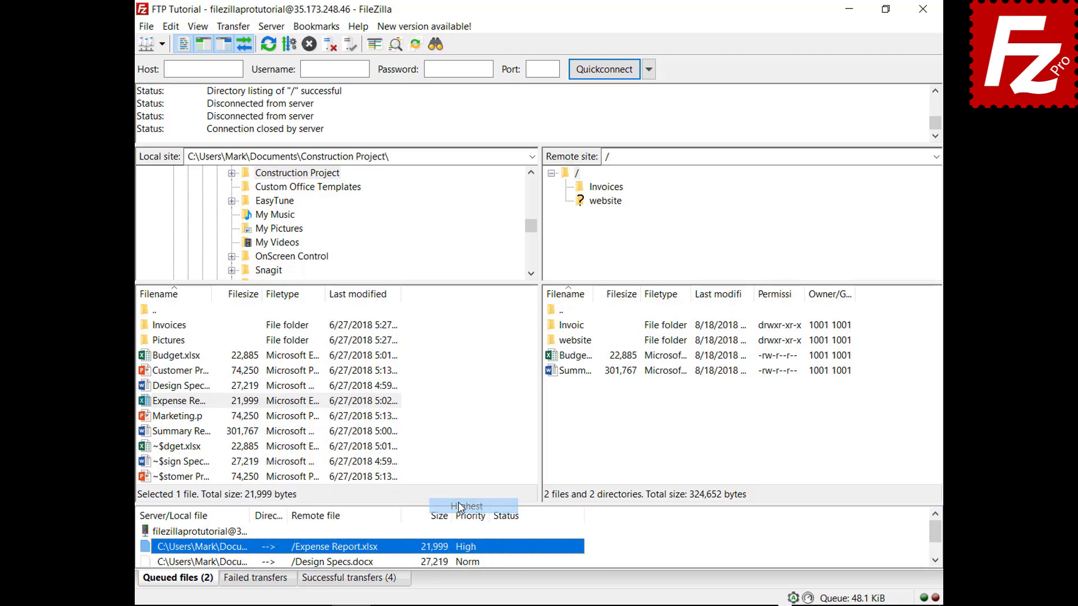
{"action": "right_click", "coordinate": [227, 532]}
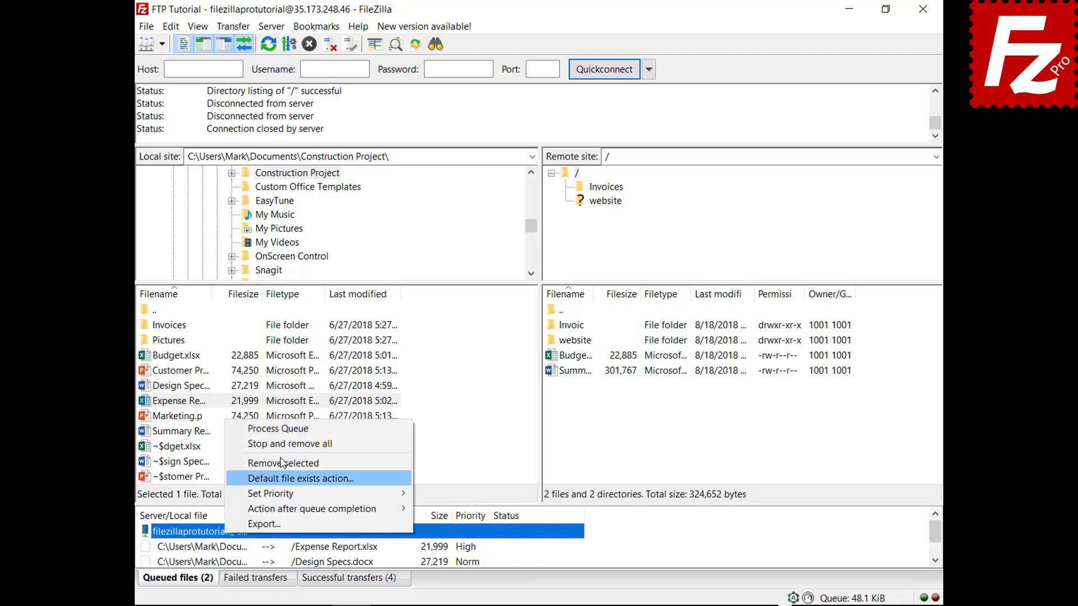
{"action": "left_click", "coordinate": [278, 430]}
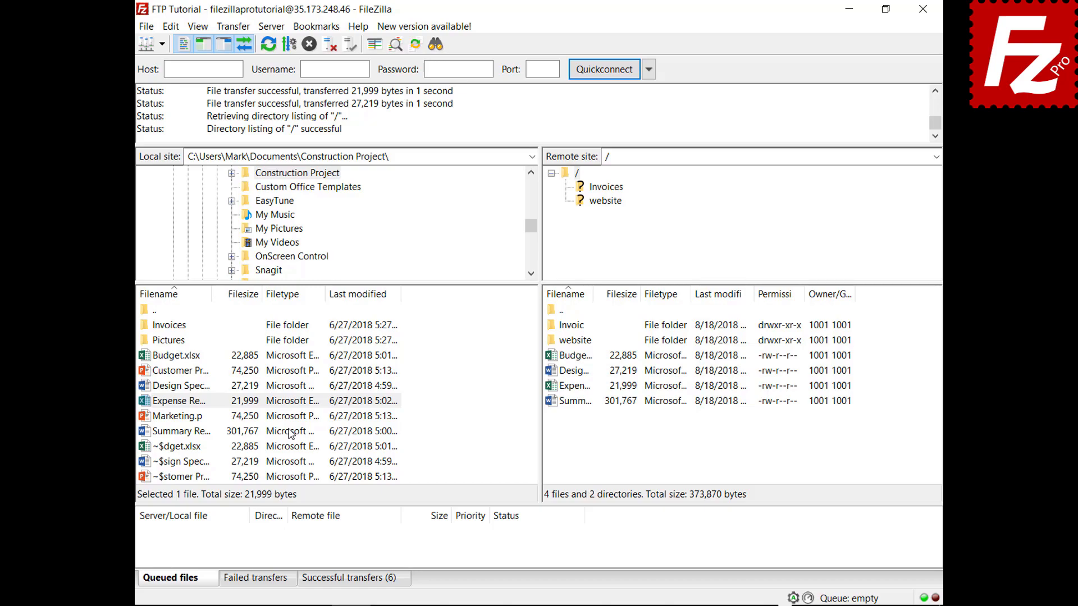
Step: Queue Budget.xlsx for upload and review the default file-exists action in Settings without changes
{"action": "right_click", "coordinate": [193, 356]}
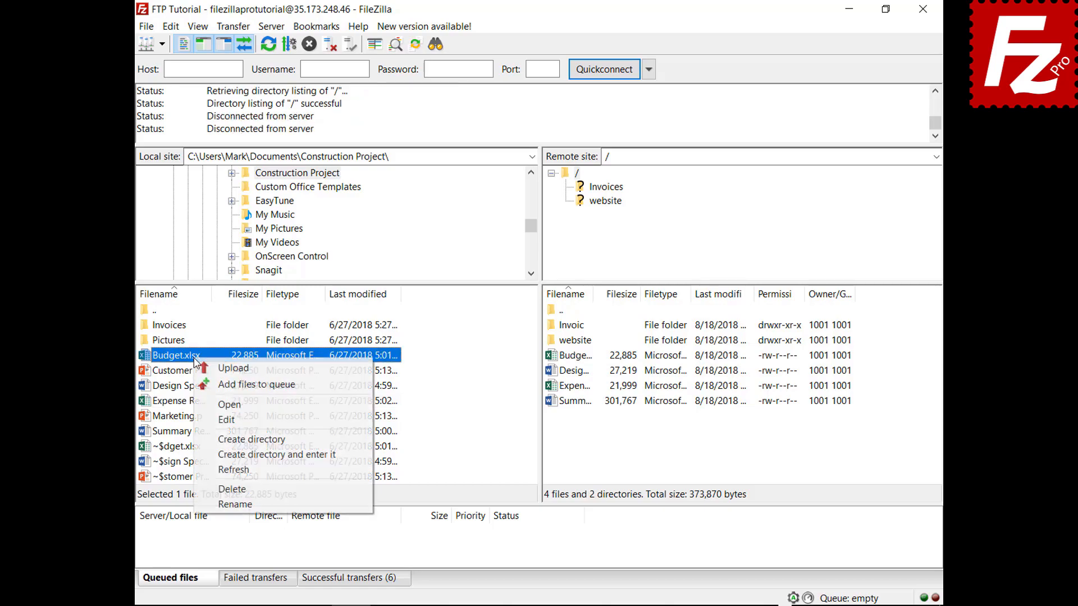
{"action": "left_click", "coordinate": [209, 387]}
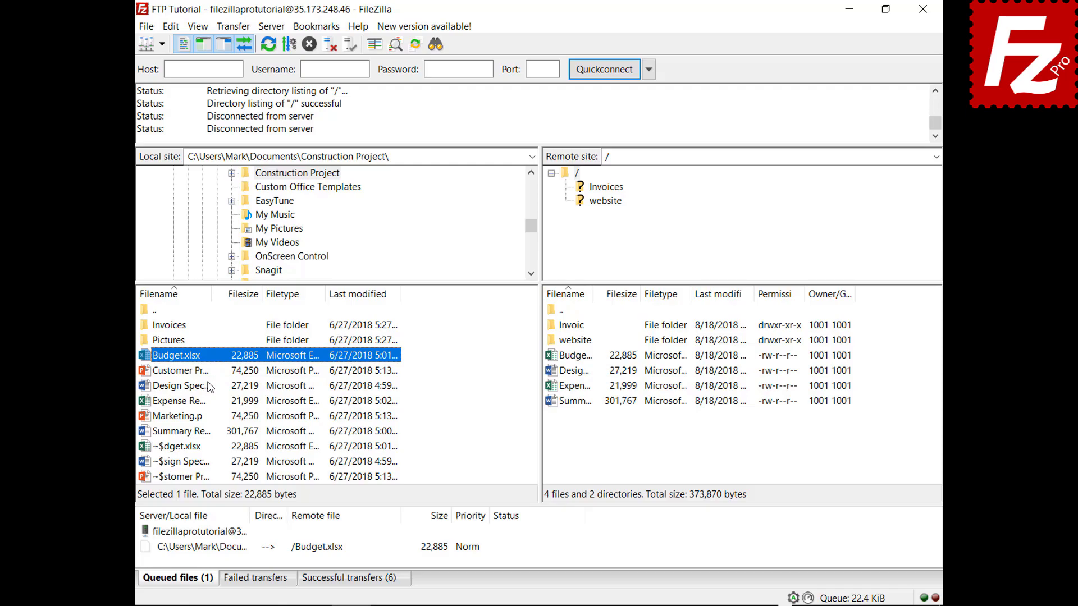
{"action": "left_click", "coordinate": [171, 26]}
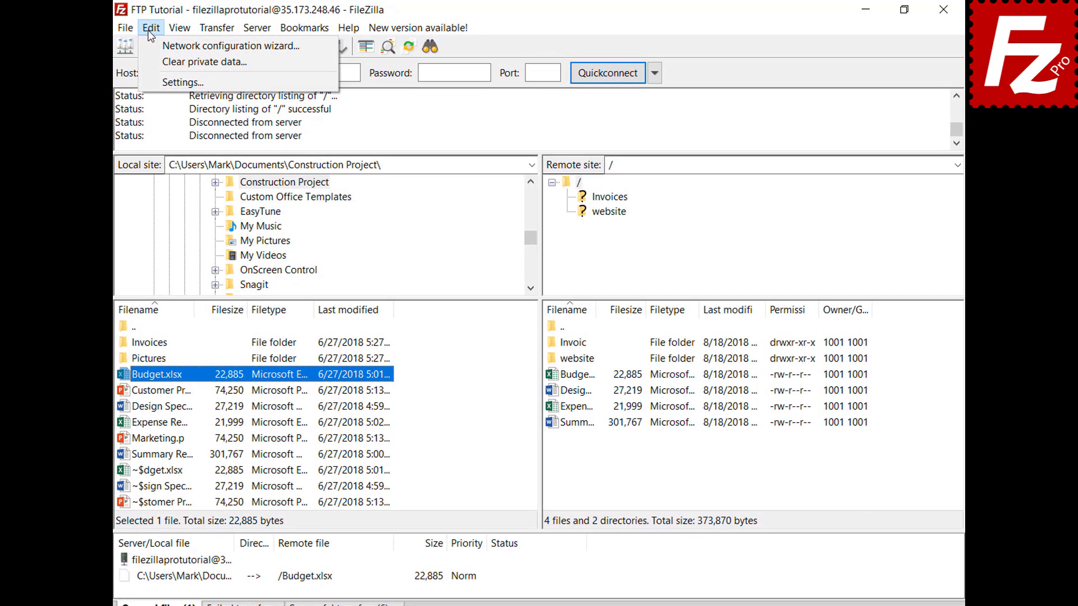
{"action": "left_click", "coordinate": [150, 82]}
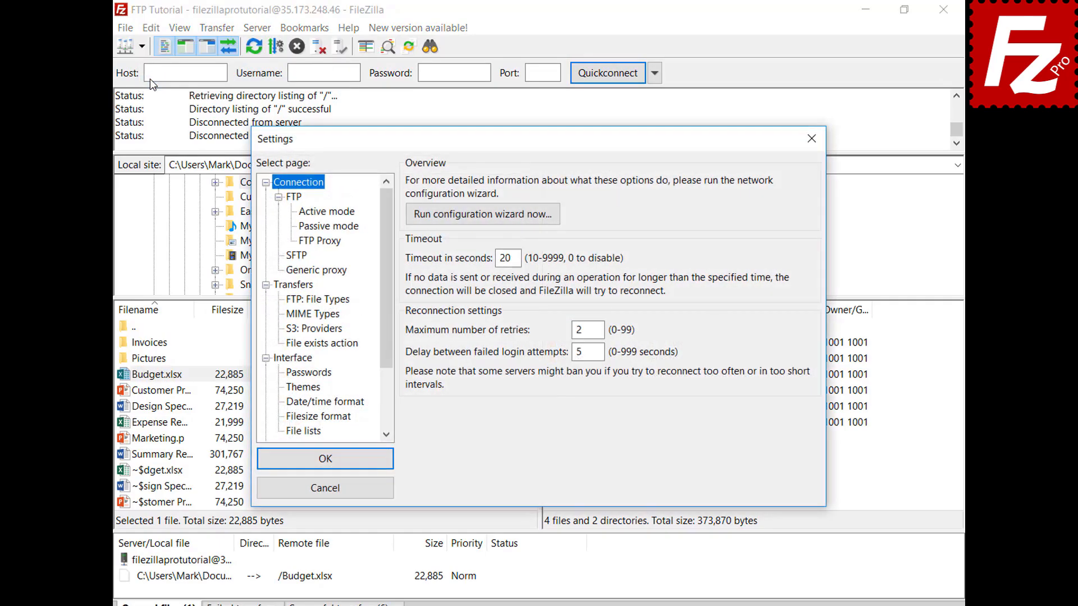
{"action": "left_click", "coordinate": [322, 343]}
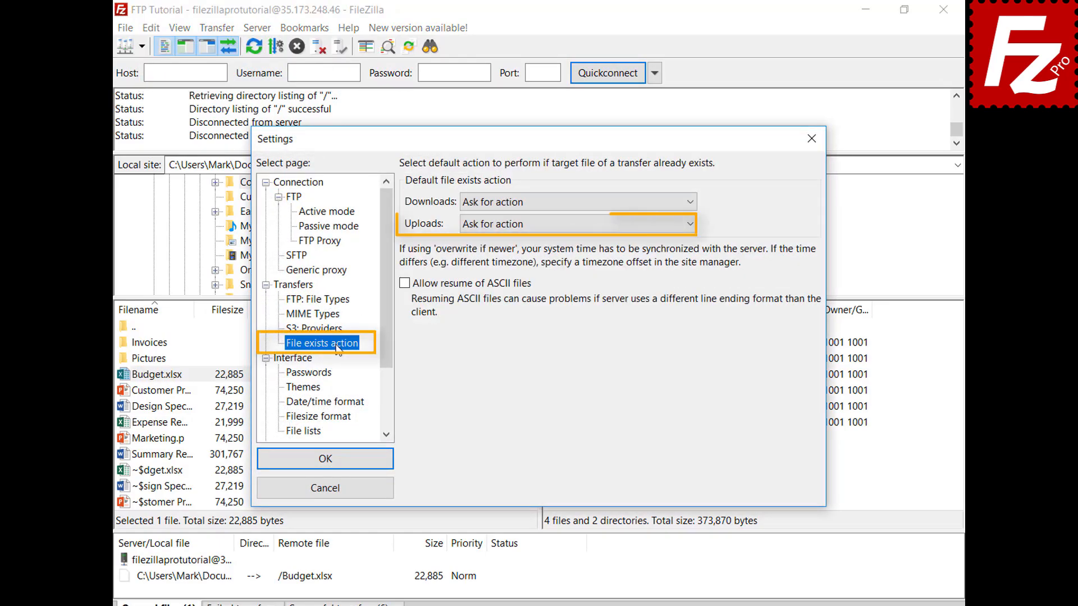
{"action": "left_click", "coordinate": [339, 496]}
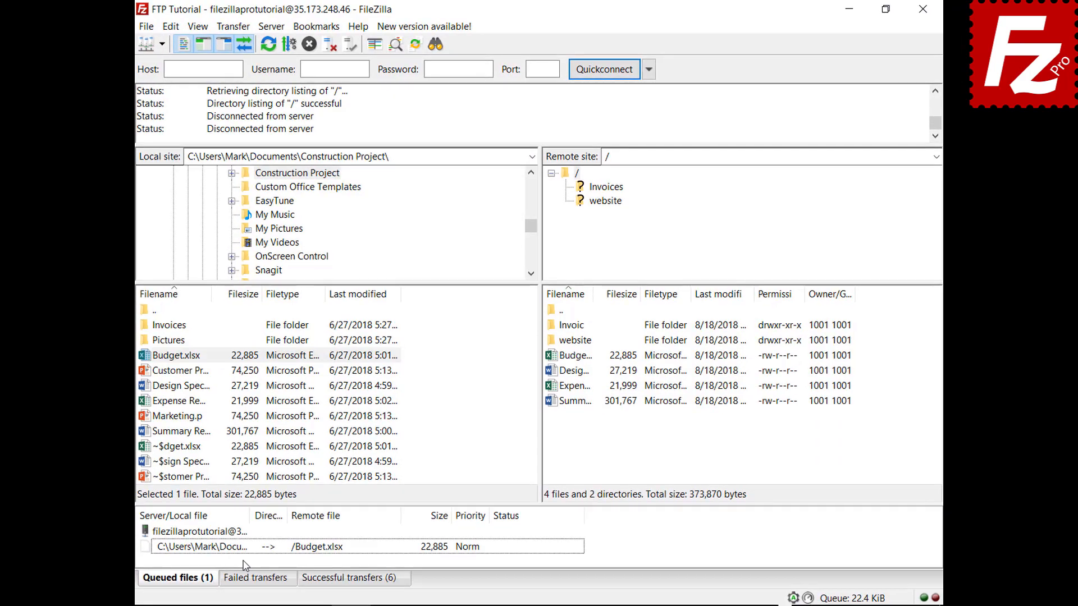
Step: Set the queued upload's file-exists action to Overwrite file, then process the queue
{"action": "right_click", "coordinate": [245, 554]}
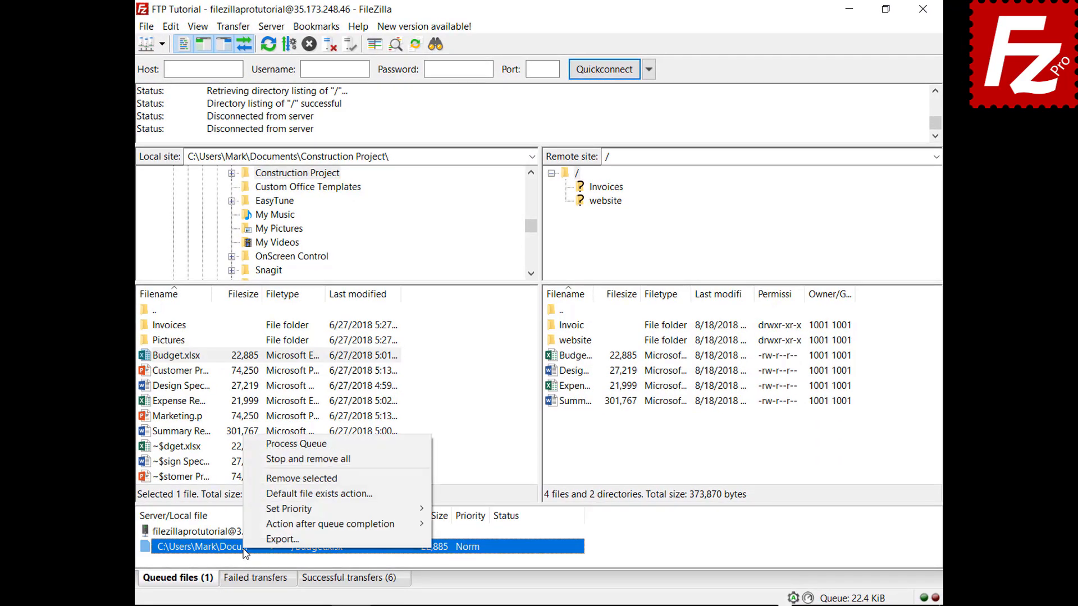
{"action": "left_click", "coordinate": [265, 494]}
{"action": "left_click", "coordinate": [470, 514]}
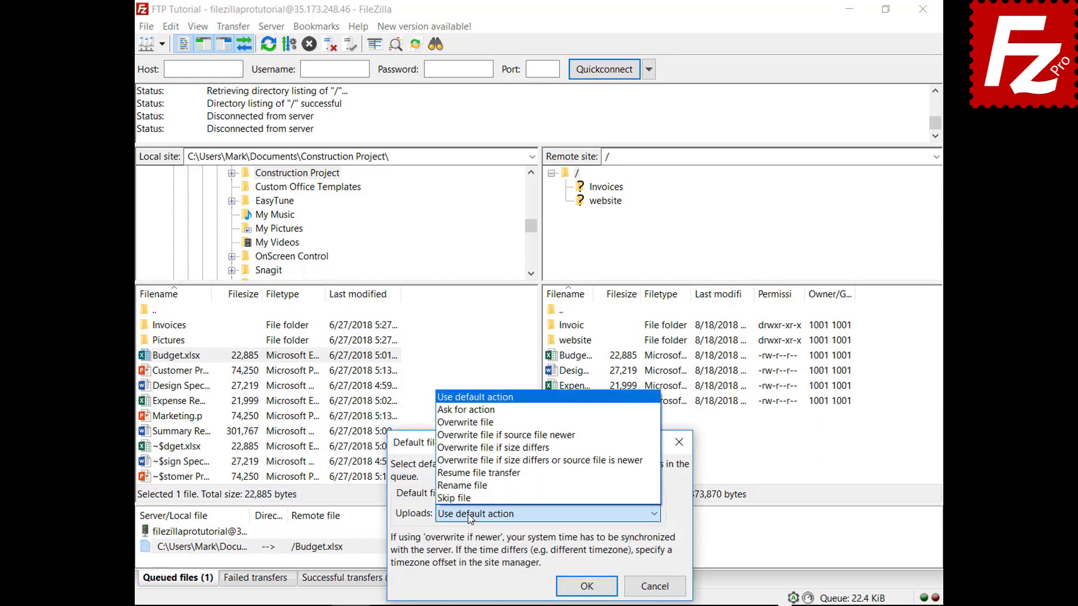
{"action": "left_click", "coordinate": [495, 428]}
{"action": "left_click", "coordinate": [585, 588]}
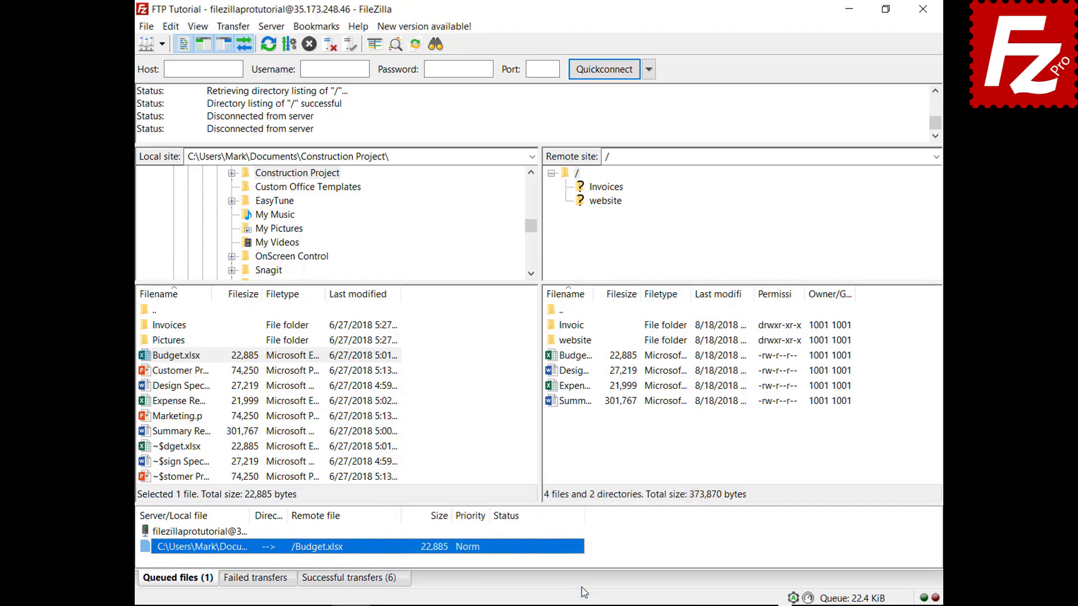
{"action": "right_click", "coordinate": [205, 533]}
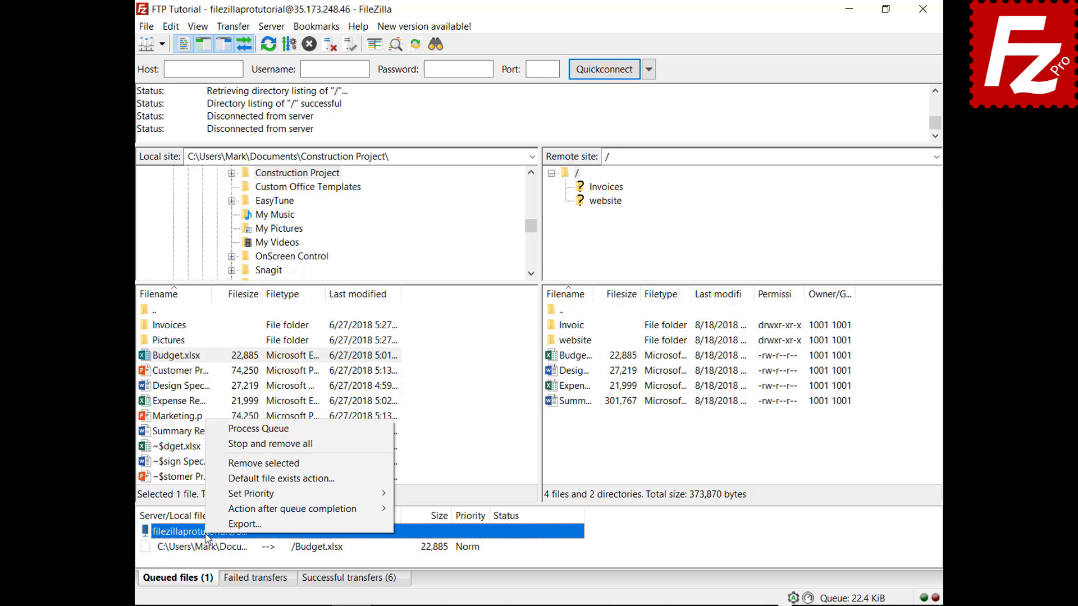
{"action": "left_click", "coordinate": [217, 429]}
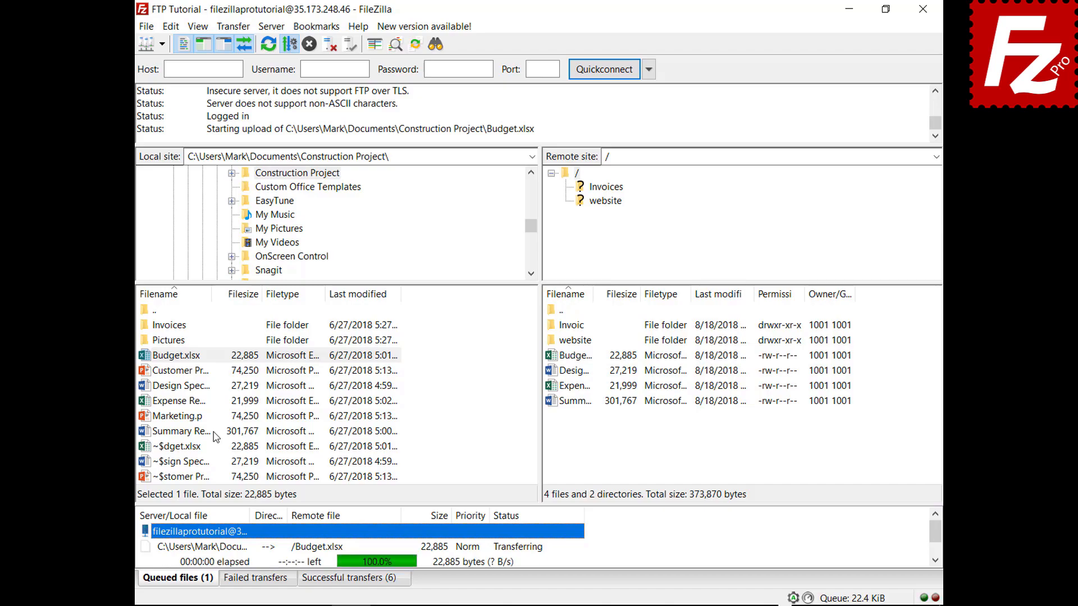
Step: Queue Marketing.pptx and set the after-queue action to Close FileZilla
{"action": "right_click", "coordinate": [183, 418]}
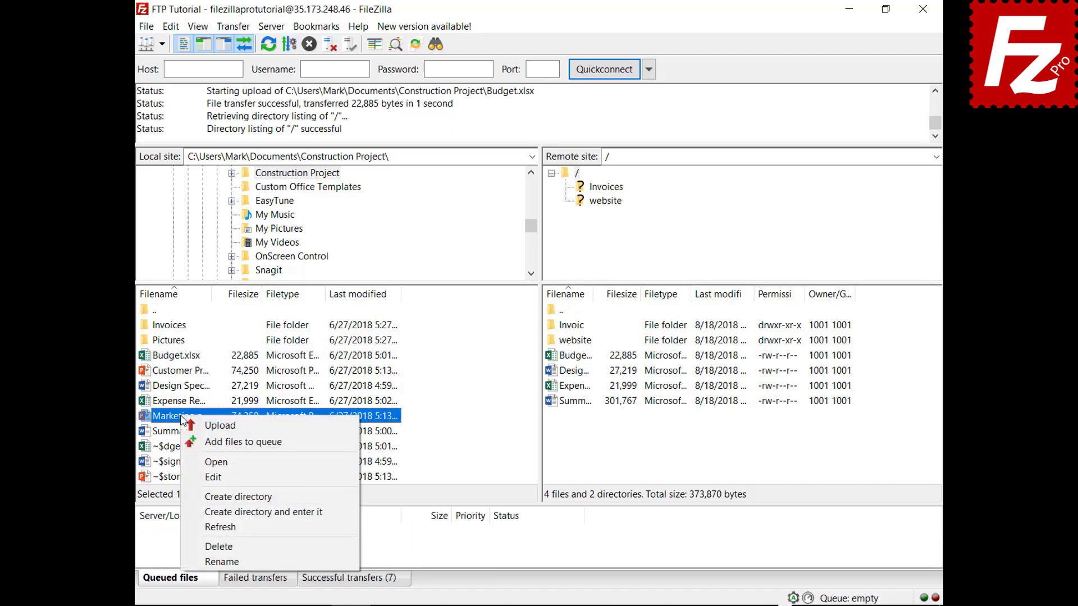
{"action": "left_click", "coordinate": [205, 441]}
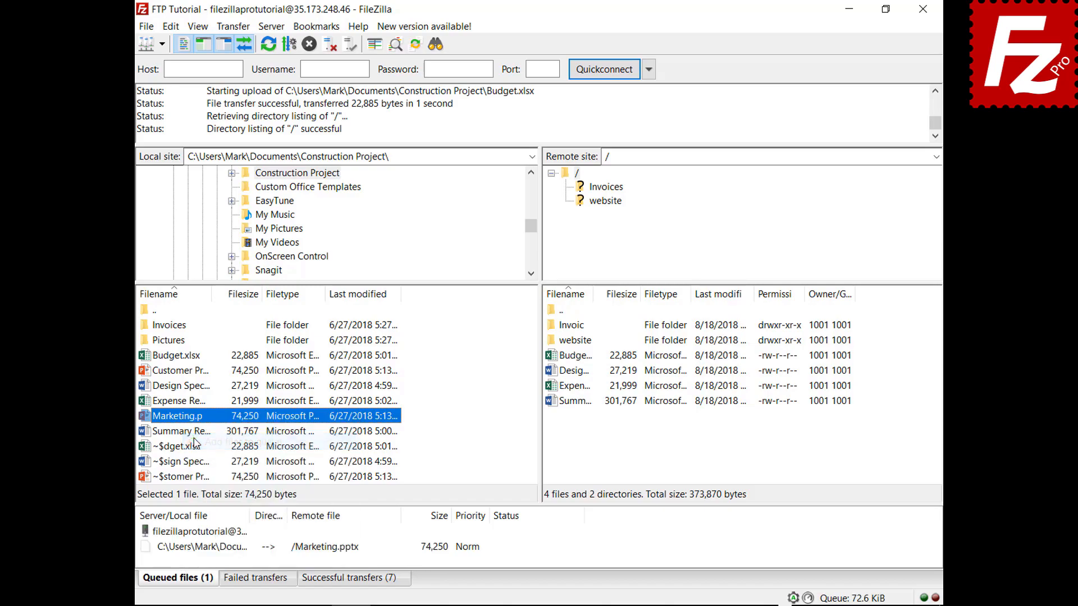
{"action": "right_click", "coordinate": [214, 551]}
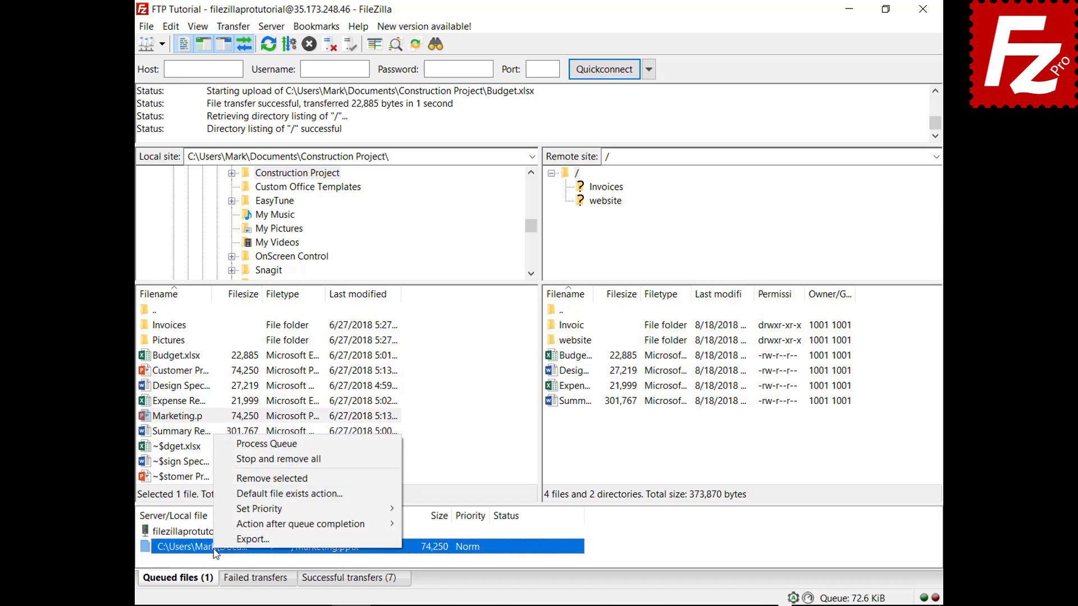
{"action": "mouse_move", "coordinate": [337, 524]}
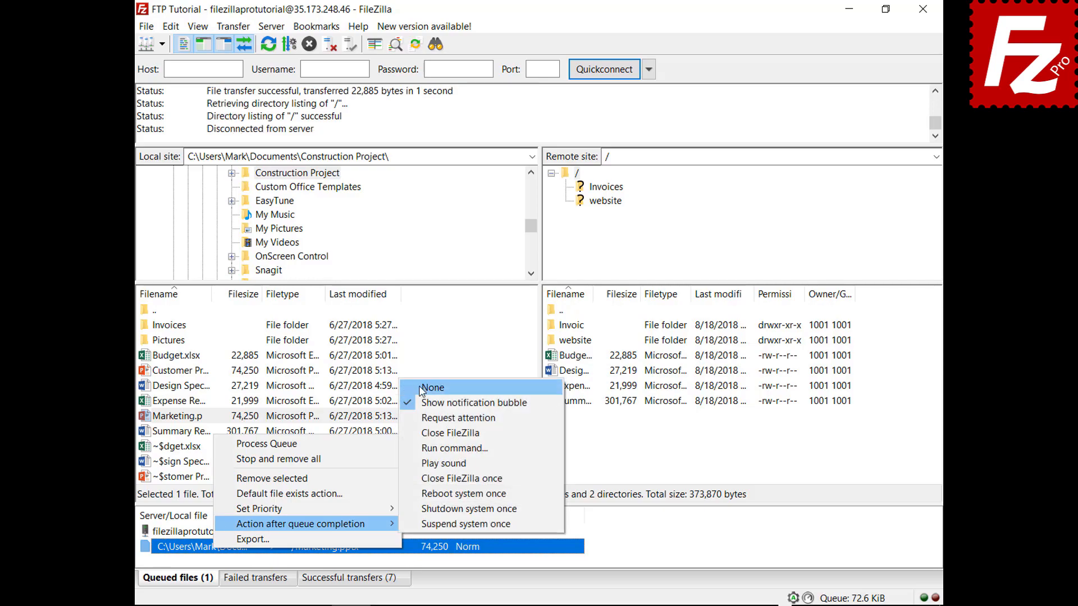
{"action": "left_click", "coordinate": [420, 433]}
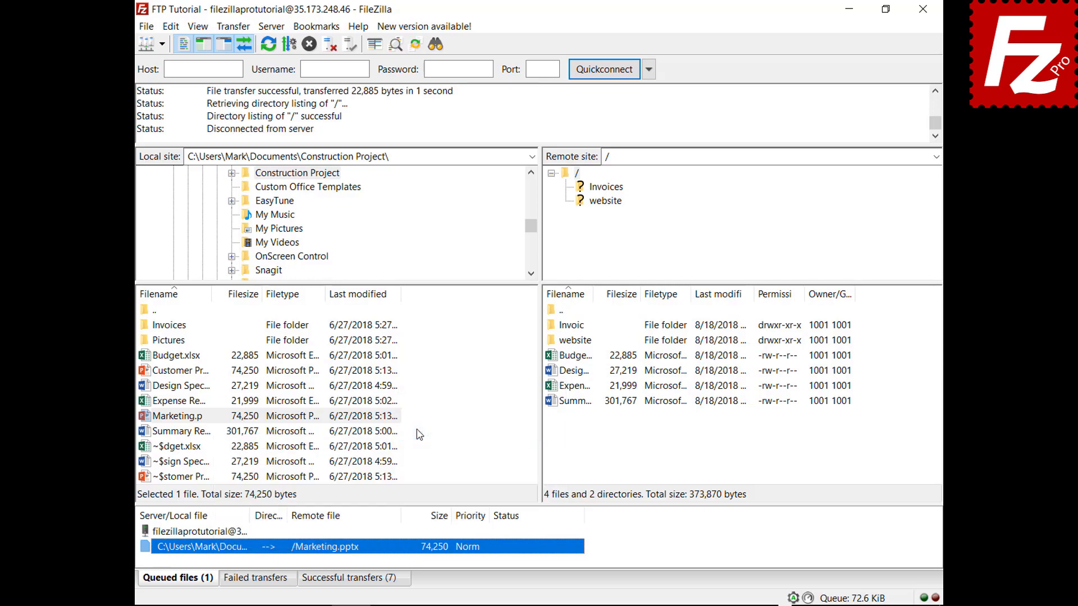
Step: Process the queue, then relaunch FileZilla Pro and pull up the saved sites list
{"action": "right_click", "coordinate": [220, 534]}
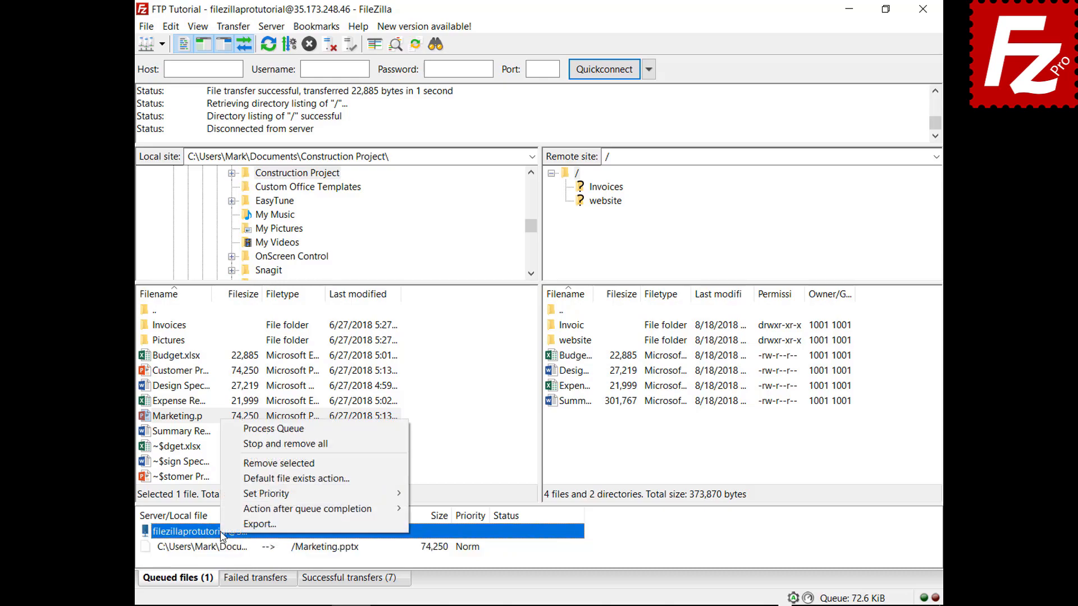
{"action": "left_click", "coordinate": [256, 431]}
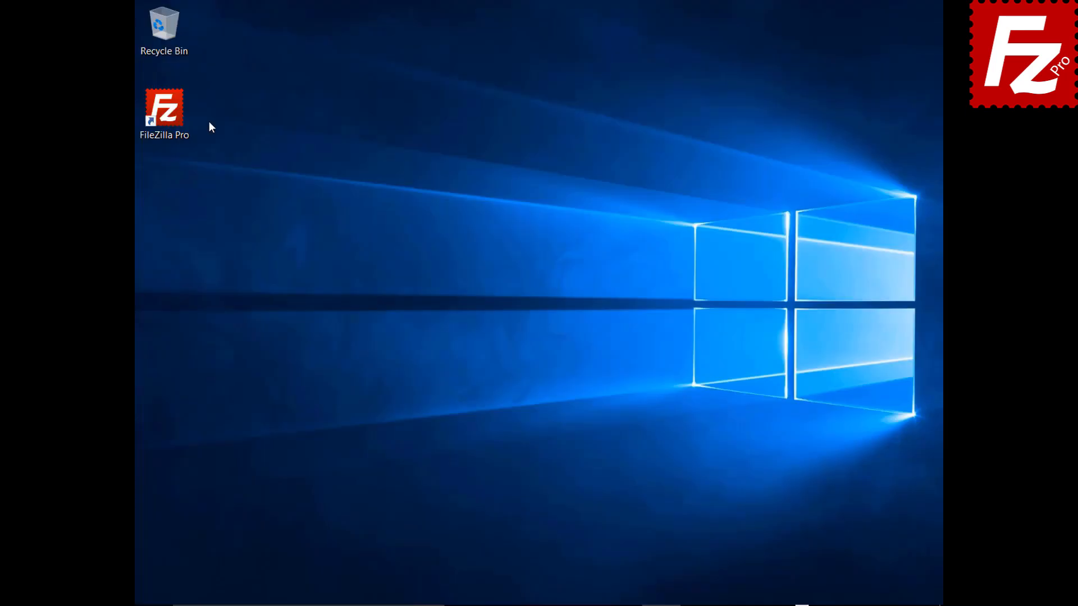
{"action": "double_click", "coordinate": [171, 116]}
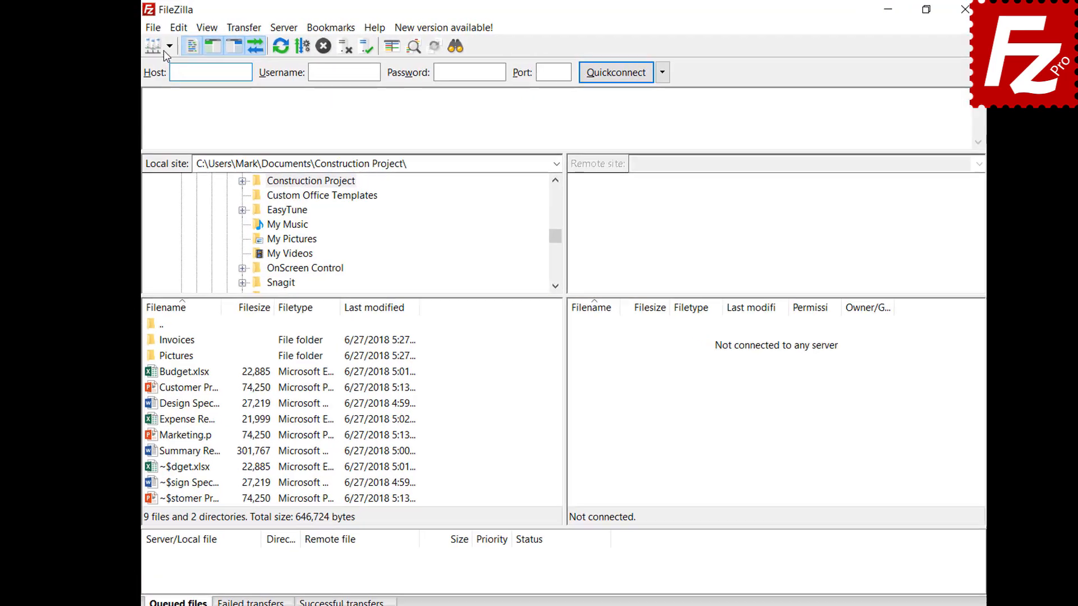
{"action": "left_click", "coordinate": [164, 49]}
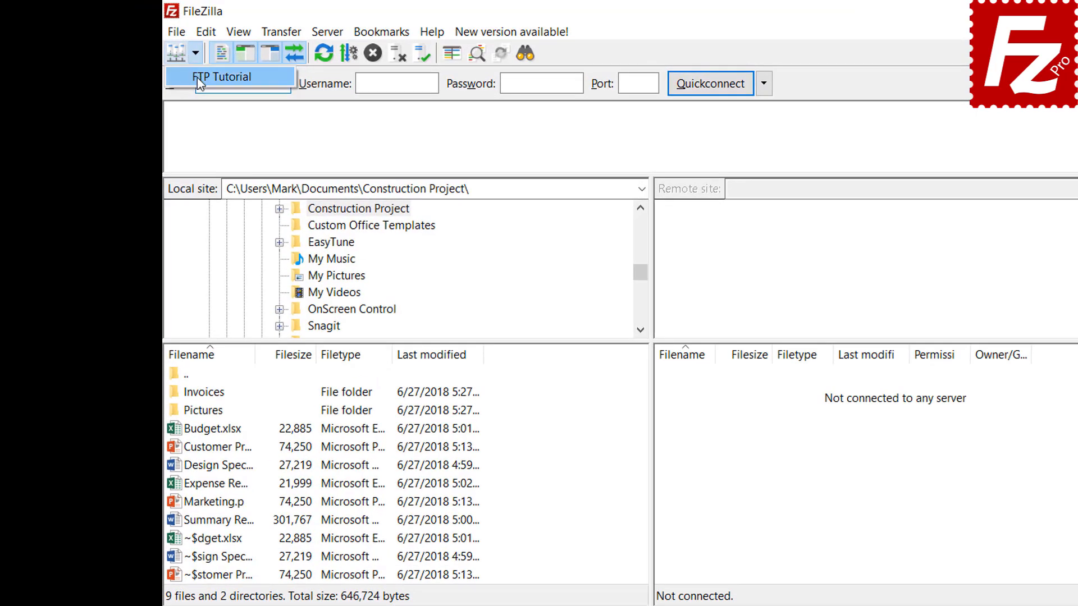
Step: Connect to the FTP Tutorial site and queue the Pictures folder's files for upload
{"action": "left_click", "coordinate": [197, 77]}
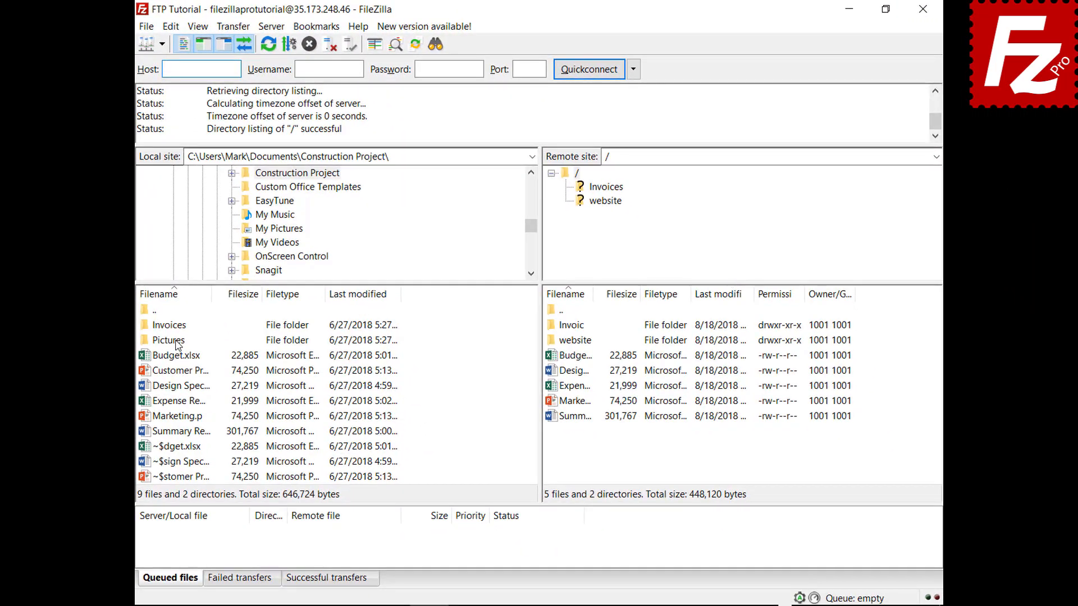
{"action": "right_click", "coordinate": [176, 343]}
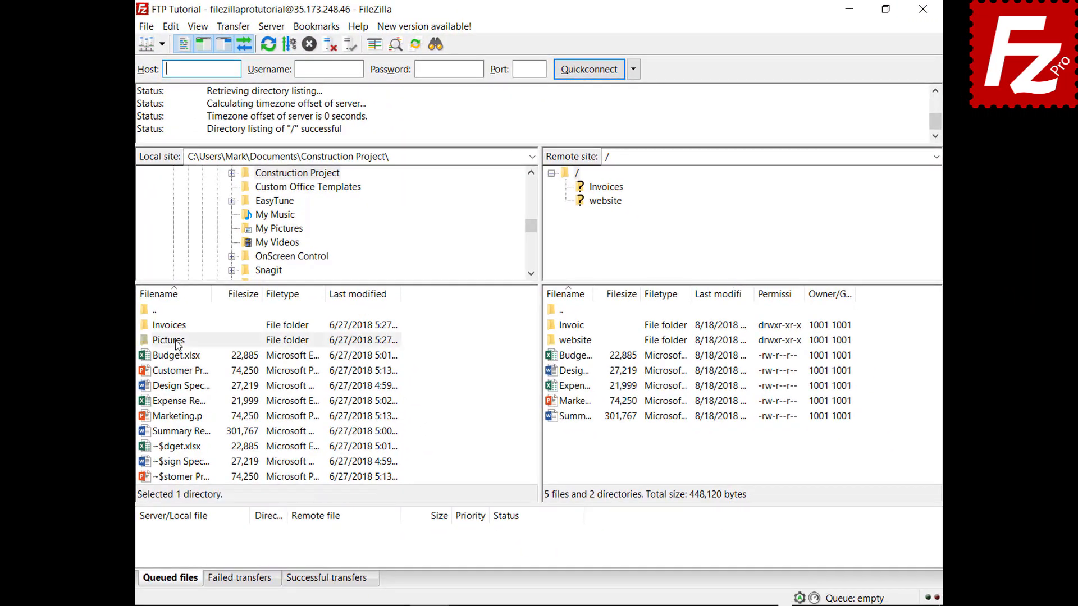
{"action": "left_click", "coordinate": [184, 364]}
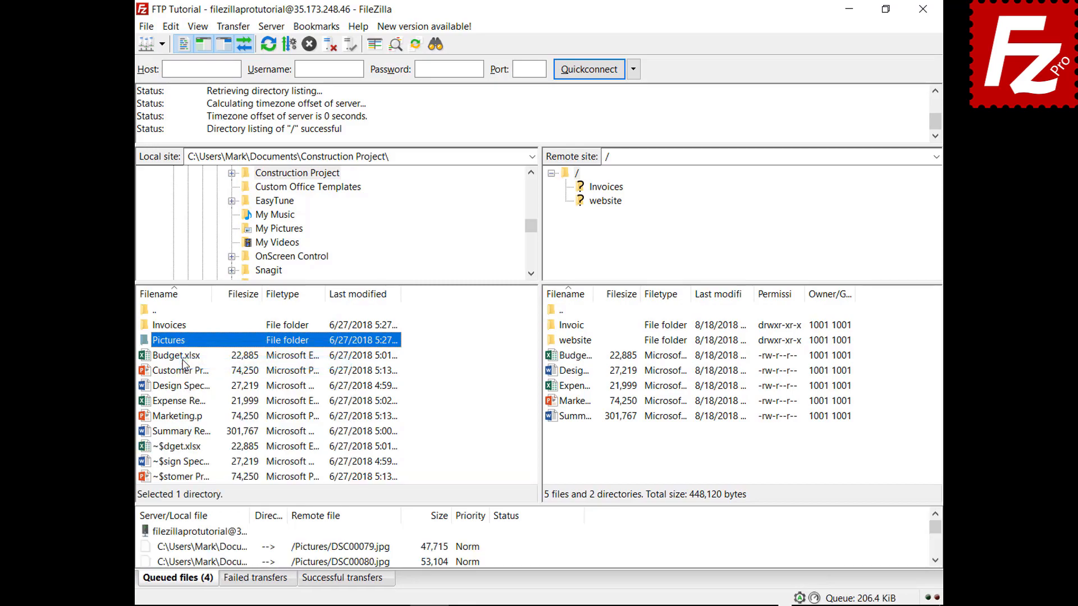
Step: Close and relaunch FileZilla Pro, then process the preserved picture upload queue
{"action": "left_click", "coordinate": [922, 15]}
{"action": "double_click", "coordinate": [173, 117]}
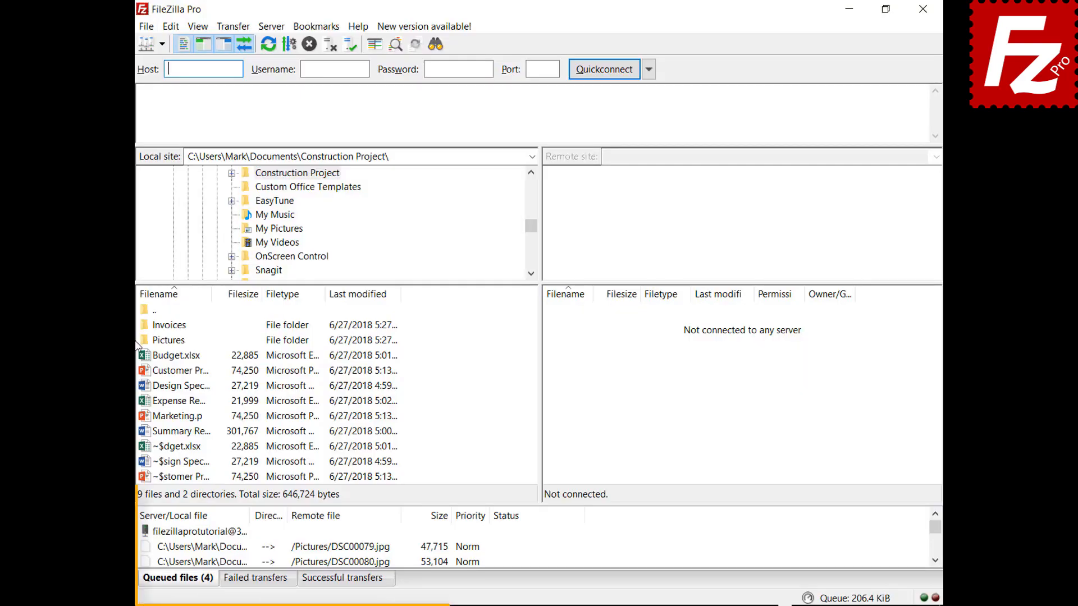
{"action": "right_click", "coordinate": [215, 533]}
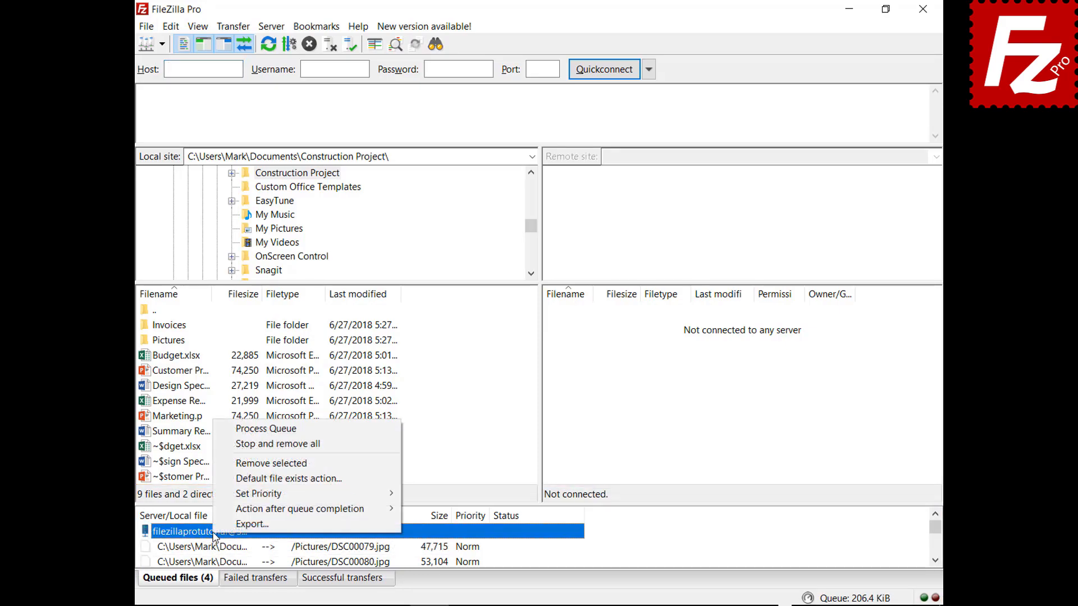
{"action": "left_click", "coordinate": [236, 429]}
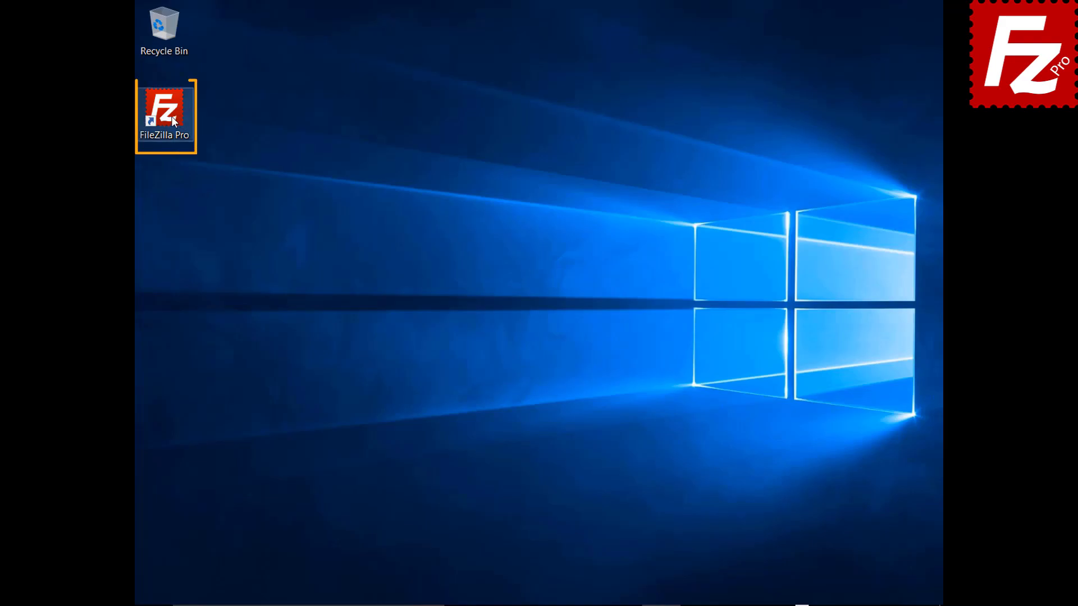
Step: Launch FileZilla Pro and connect to the FTP Tutorial site
{"action": "double_click", "coordinate": [170, 117]}
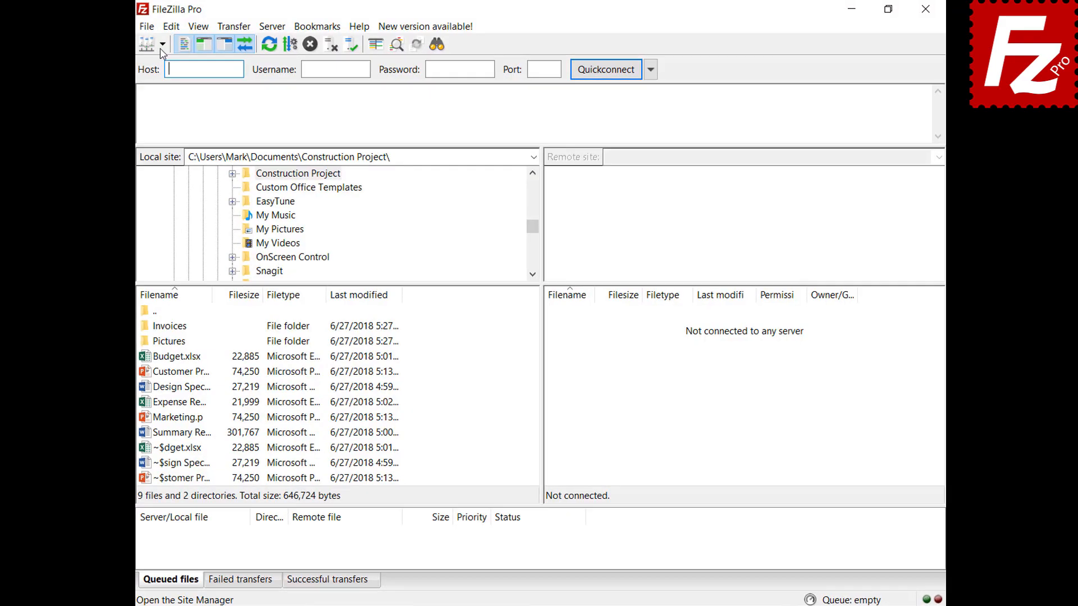
{"action": "left_click", "coordinate": [153, 45]}
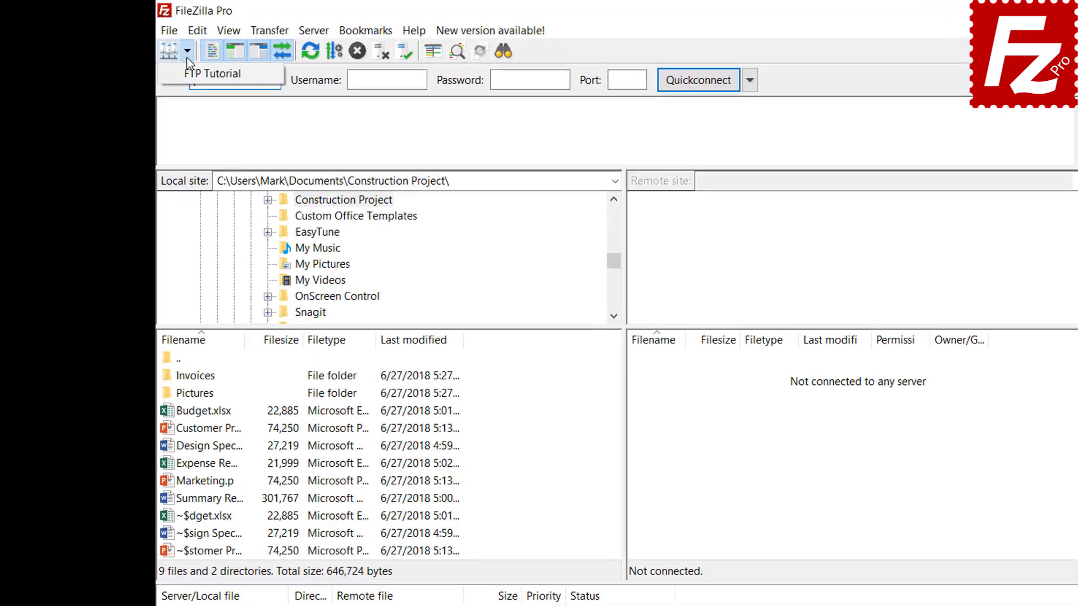
{"action": "left_click", "coordinate": [192, 76]}
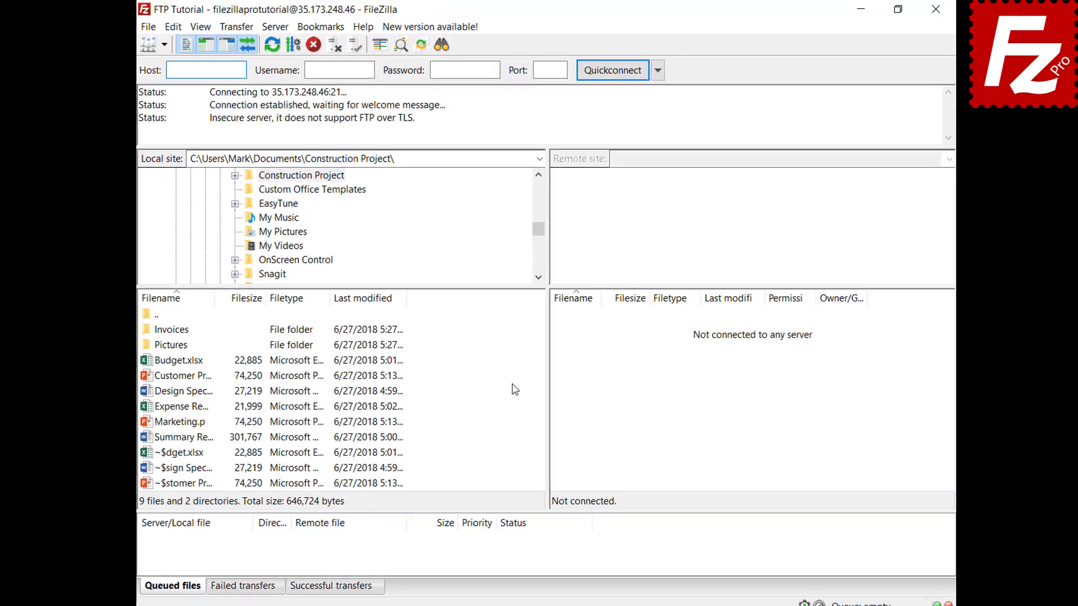
Step: Queue Marketing.pptx, then stop and remove everything from the transfer queue
{"action": "right_click", "coordinate": [176, 425]}
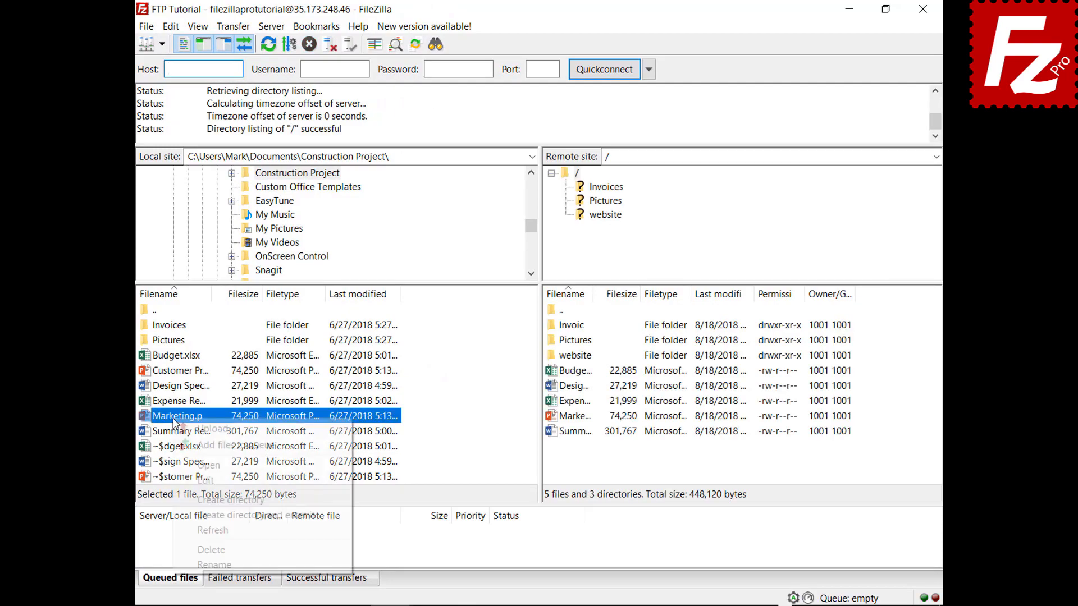
{"action": "left_click", "coordinate": [193, 445]}
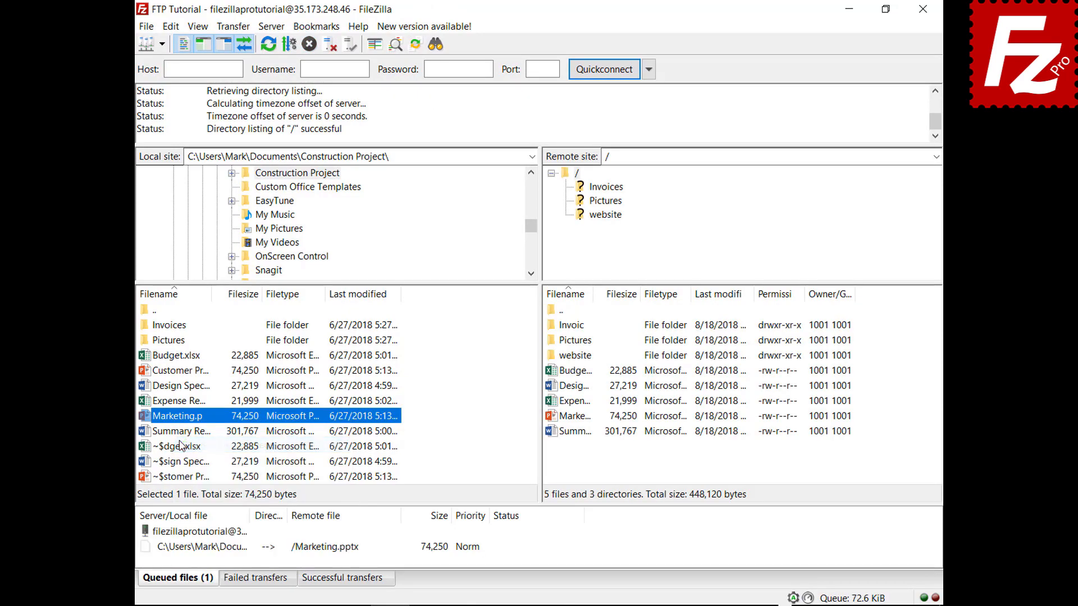
{"action": "right_click", "coordinate": [214, 551]}
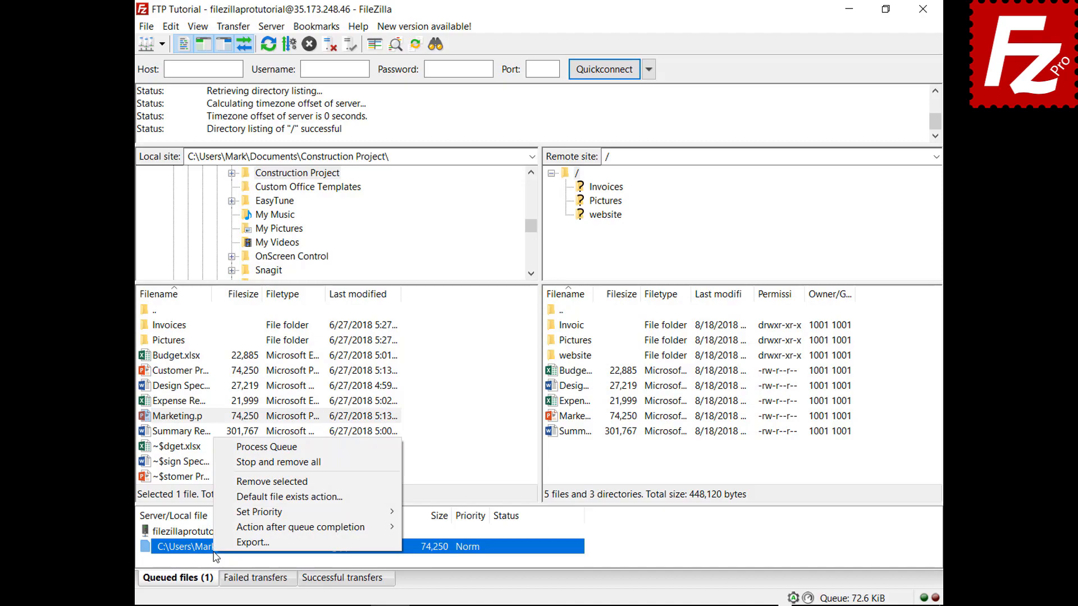
{"action": "left_click", "coordinate": [230, 464]}
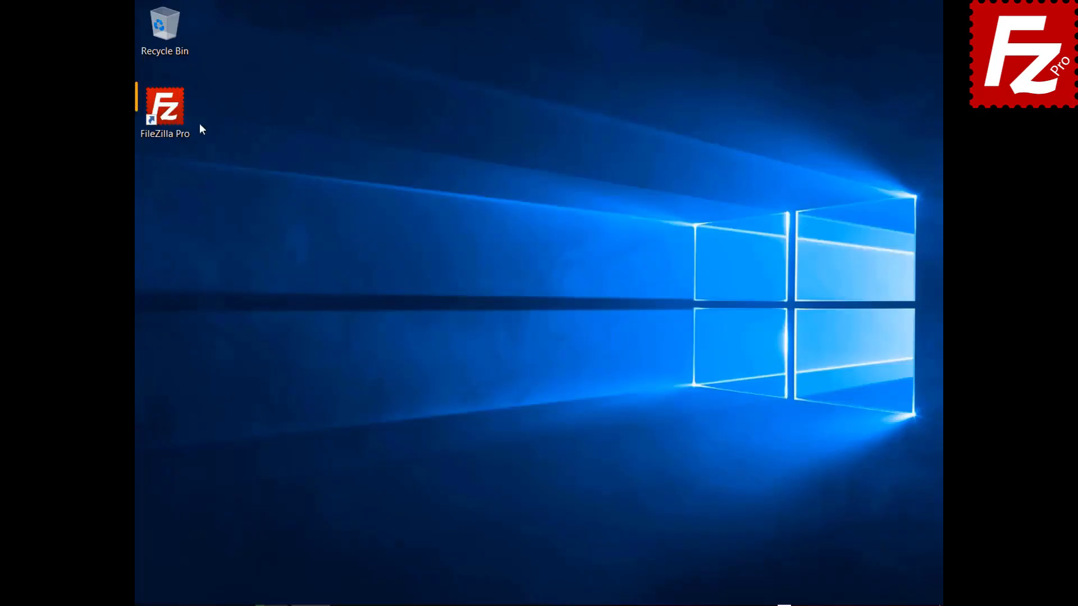
Step: Launch FileZilla Pro, connect to FTP Tutorial, and open the website folder locally and remotely
{"action": "double_click", "coordinate": [177, 107]}
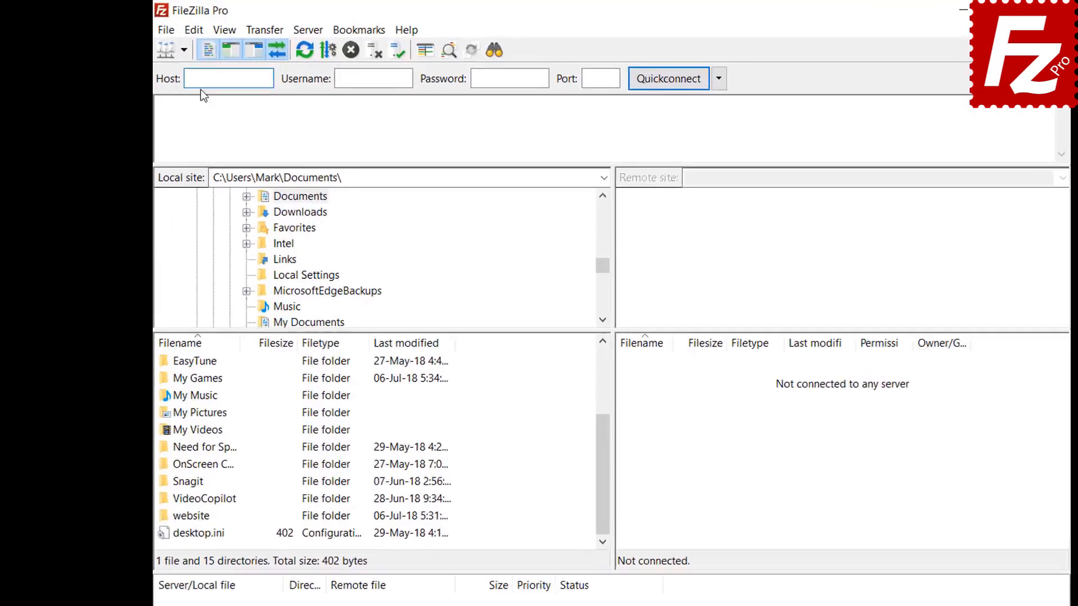
{"action": "left_click", "coordinate": [162, 44]}
{"action": "left_click", "coordinate": [290, 107]}
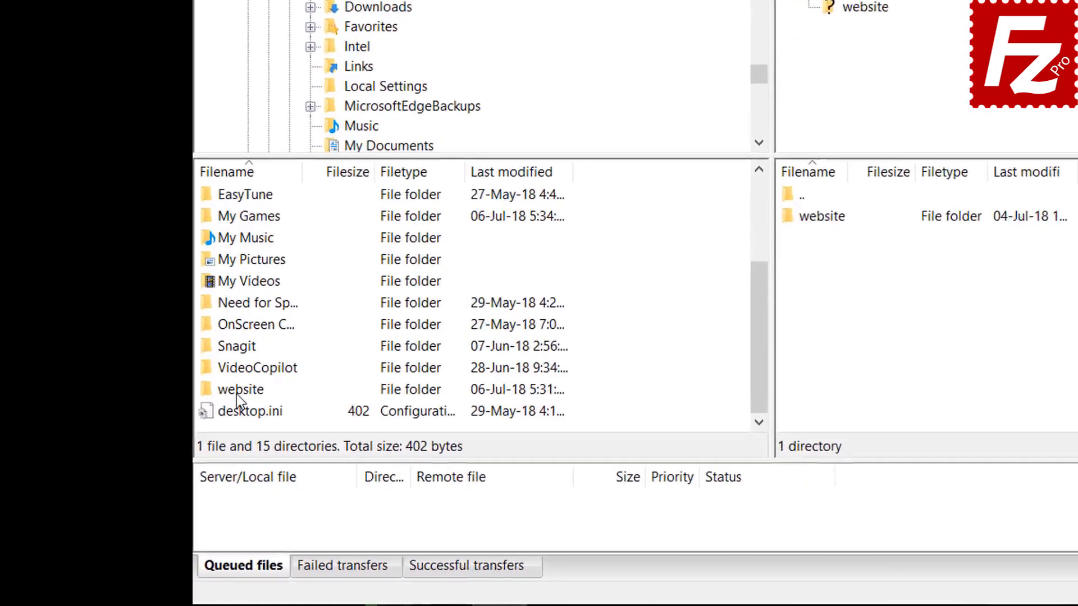
{"action": "double_click", "coordinate": [237, 393]}
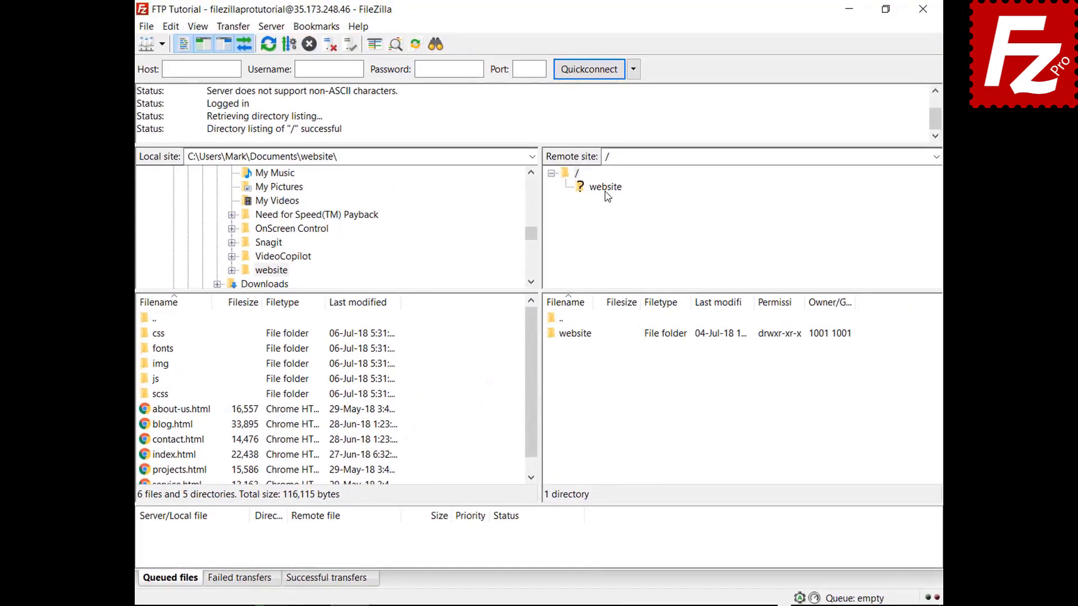
{"action": "left_click", "coordinate": [606, 190]}
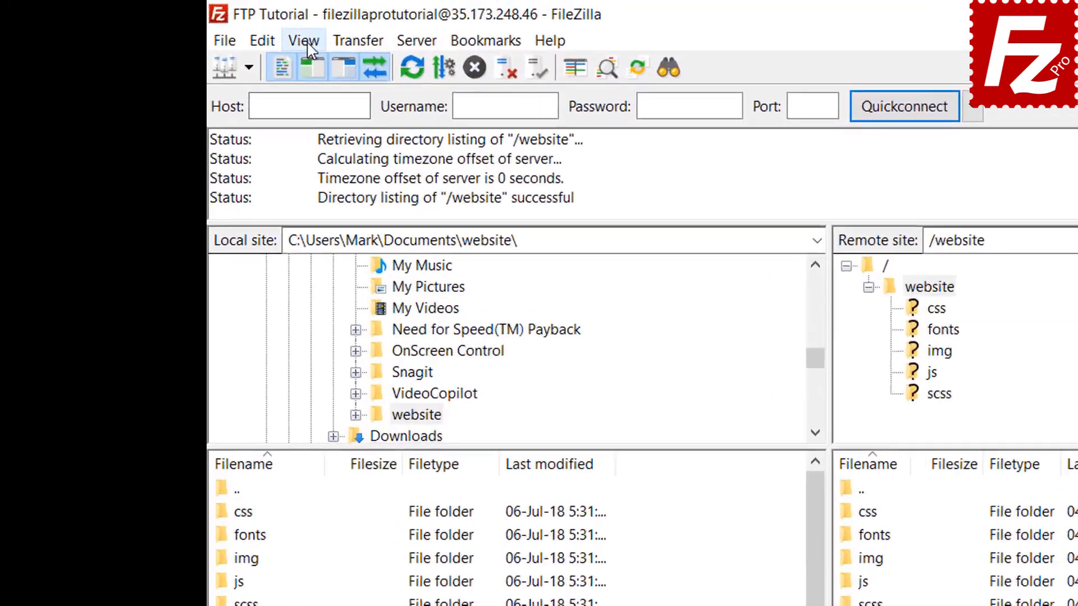
Step: Enable View > Directory comparison to colour-code differences between the local and remote website folders
{"action": "left_click", "coordinate": [199, 27]}
{"action": "mouse_move", "coordinate": [341, 124]}
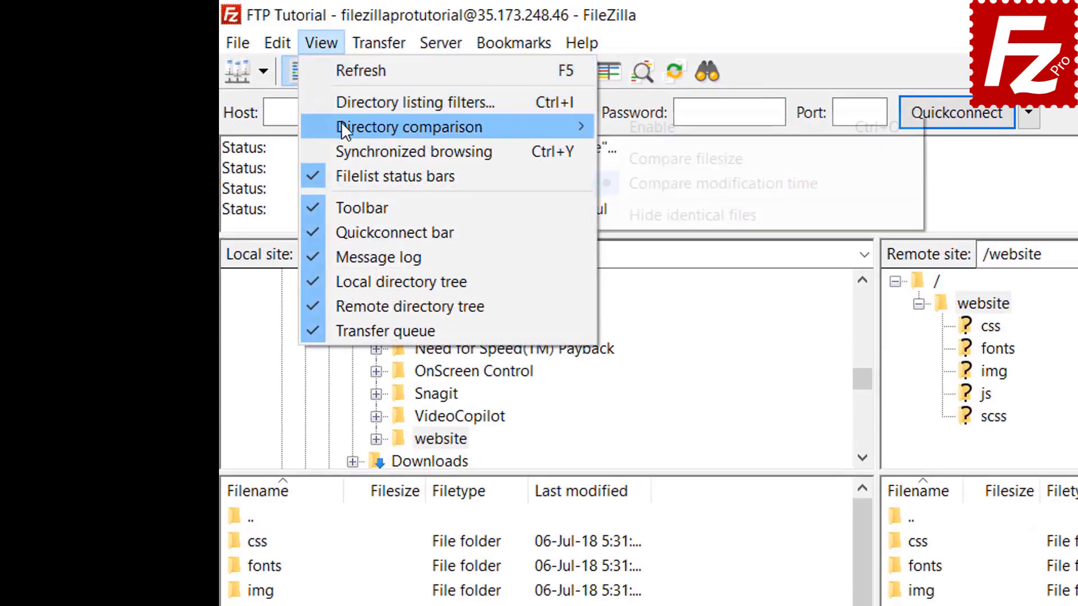
{"action": "left_click", "coordinate": [617, 124]}
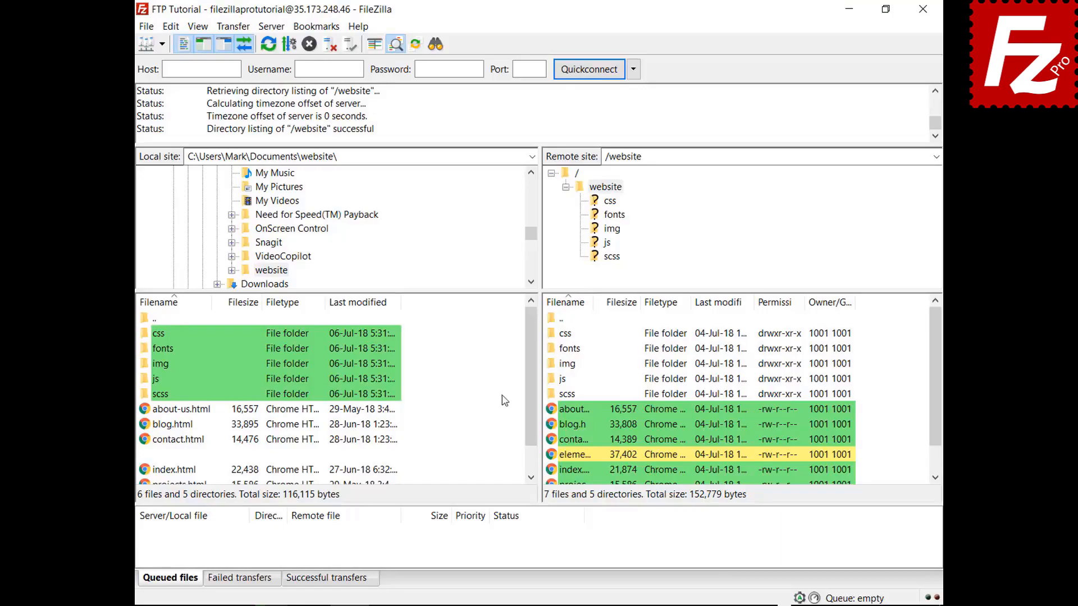
{"action": "left_click_drag", "start_coordinate": [535, 362], "coordinate": [532, 418]}
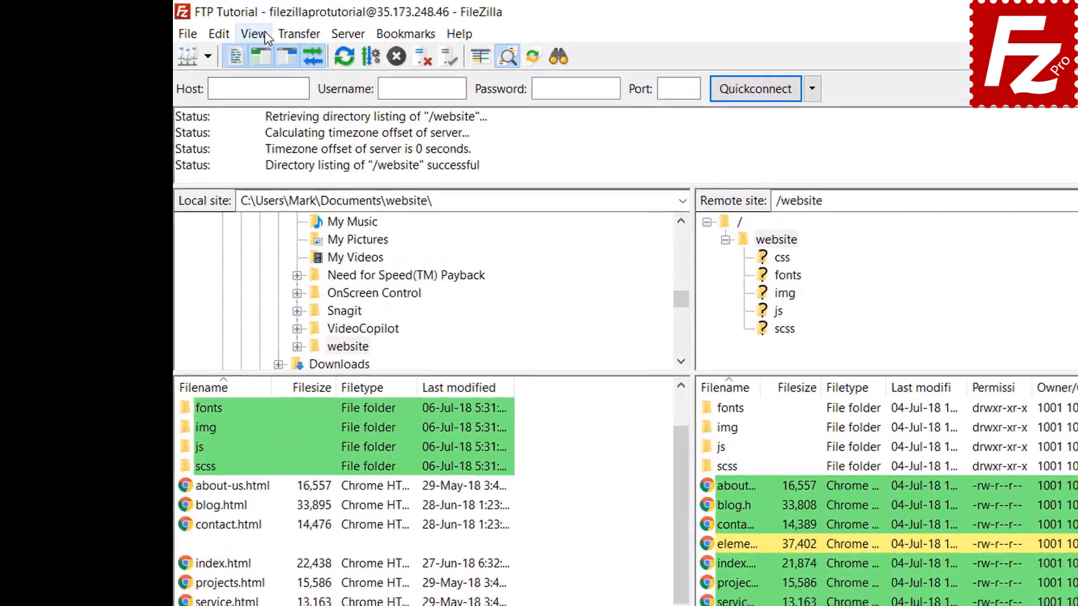
Step: Switch directory comparison to compare files by size instead of date
{"action": "left_click", "coordinate": [203, 27]}
{"action": "mouse_move", "coordinate": [301, 105]}
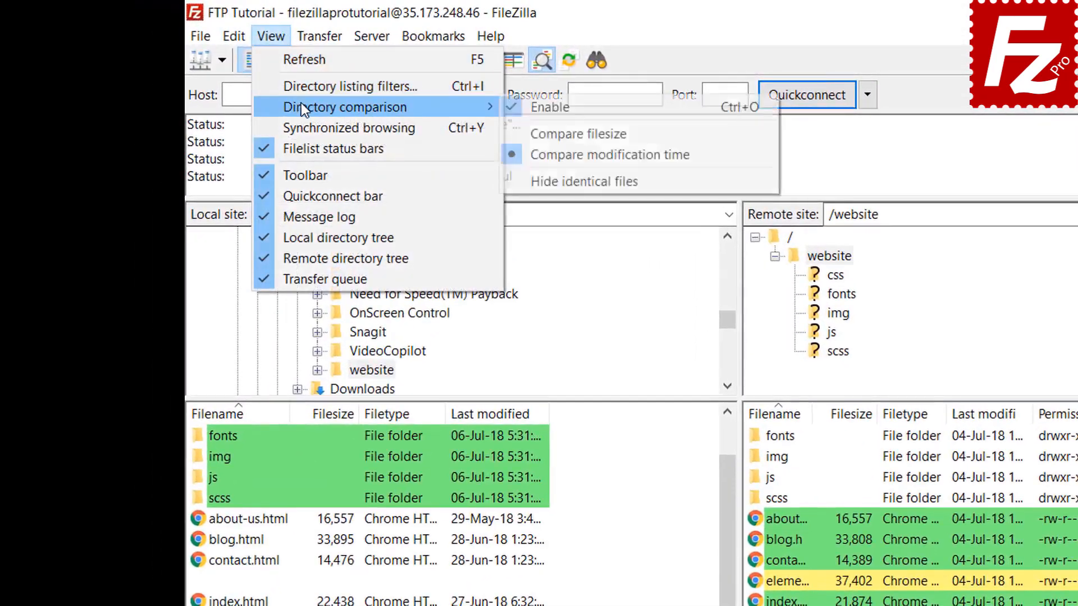
{"action": "left_click", "coordinate": [573, 133]}
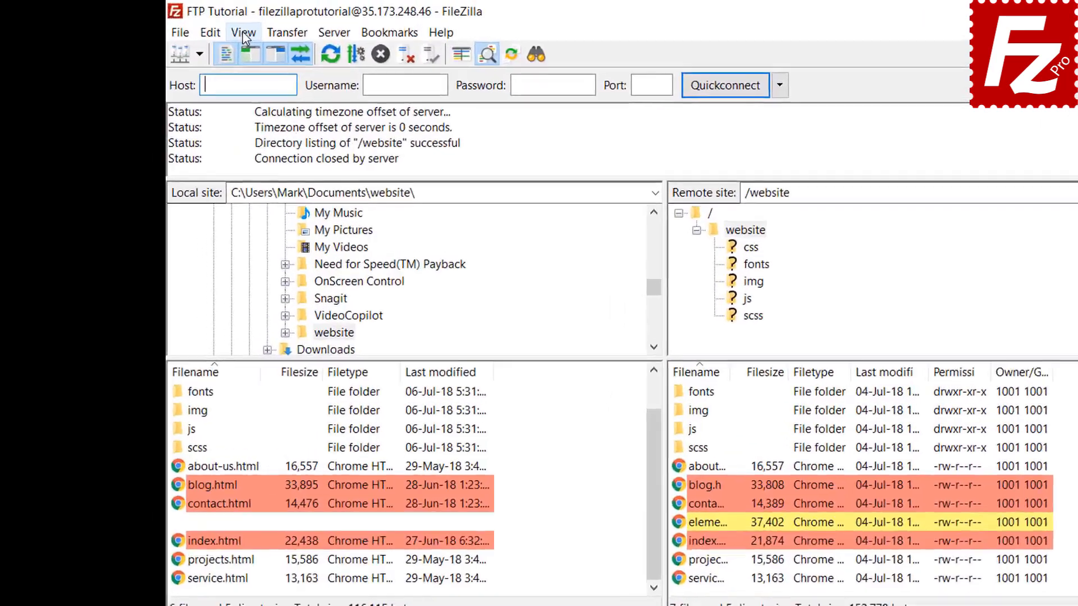
Step: Turn on synchronized browsing and open the css folder on both sides, then the server's img folder
{"action": "left_click", "coordinate": [198, 26]}
{"action": "left_click", "coordinate": [310, 131]}
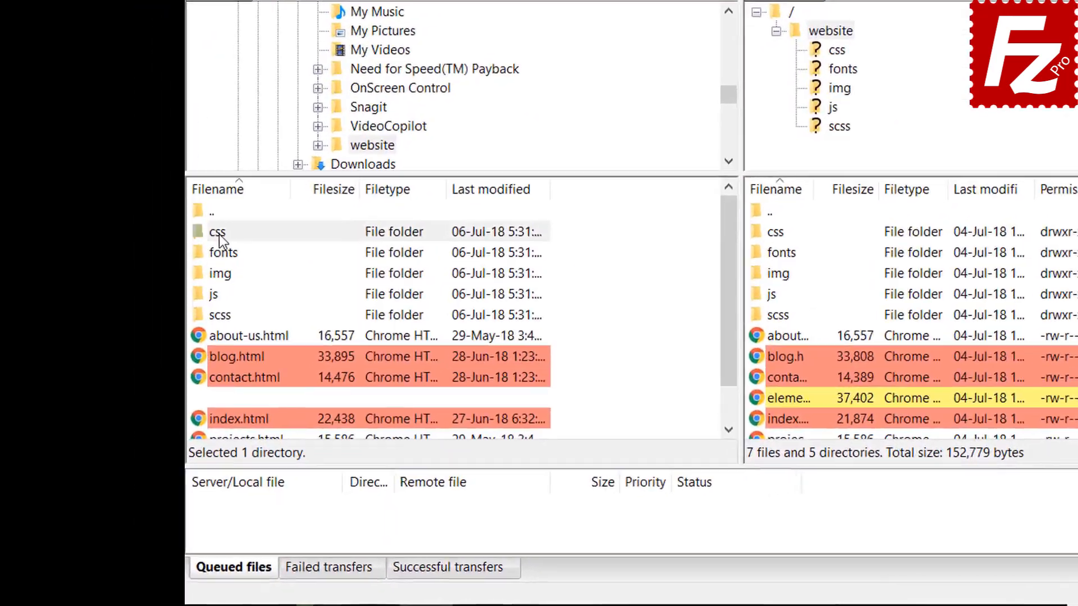
{"action": "left_click", "coordinate": [164, 342]}
{"action": "double_click", "coordinate": [223, 228]}
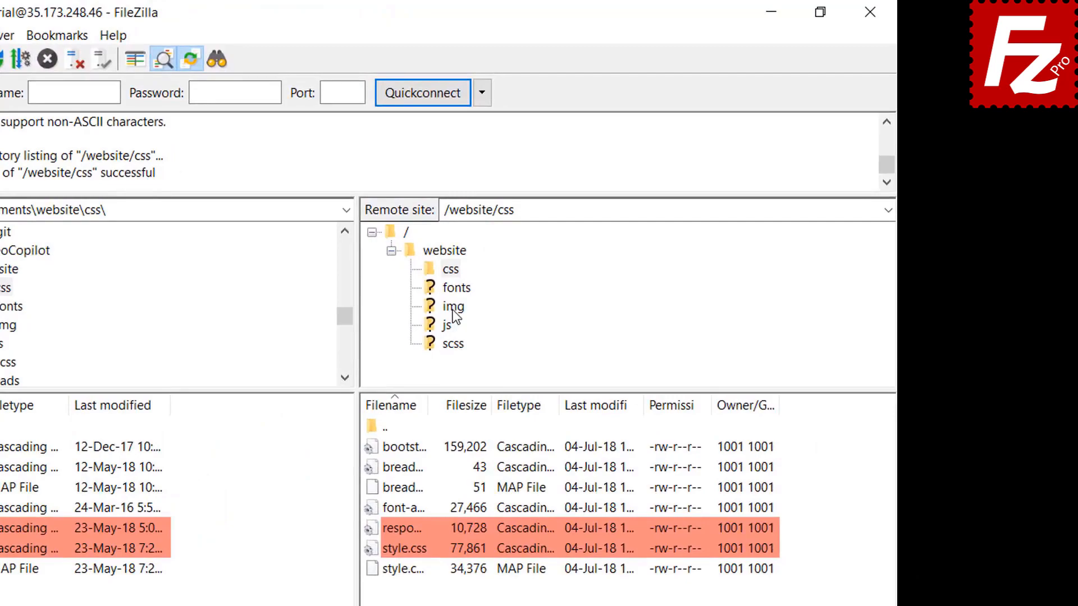
{"action": "left_click", "coordinate": [522, 275]}
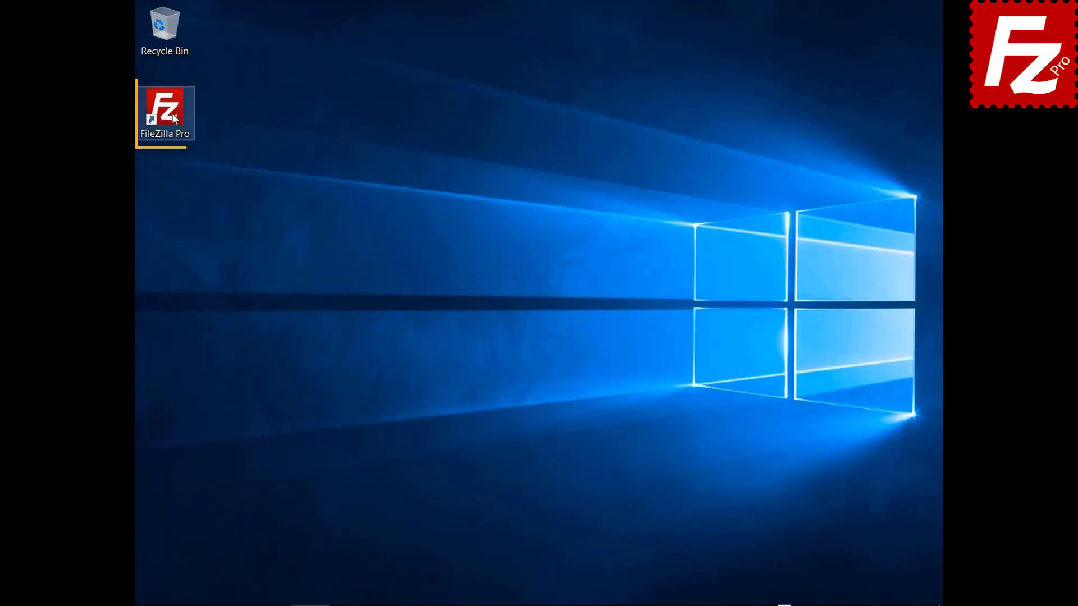
Step: Launch FileZilla Pro, connect to FTP Tutorial, and open Construction Project locally and remotely
{"action": "double_click", "coordinate": [172, 113]}
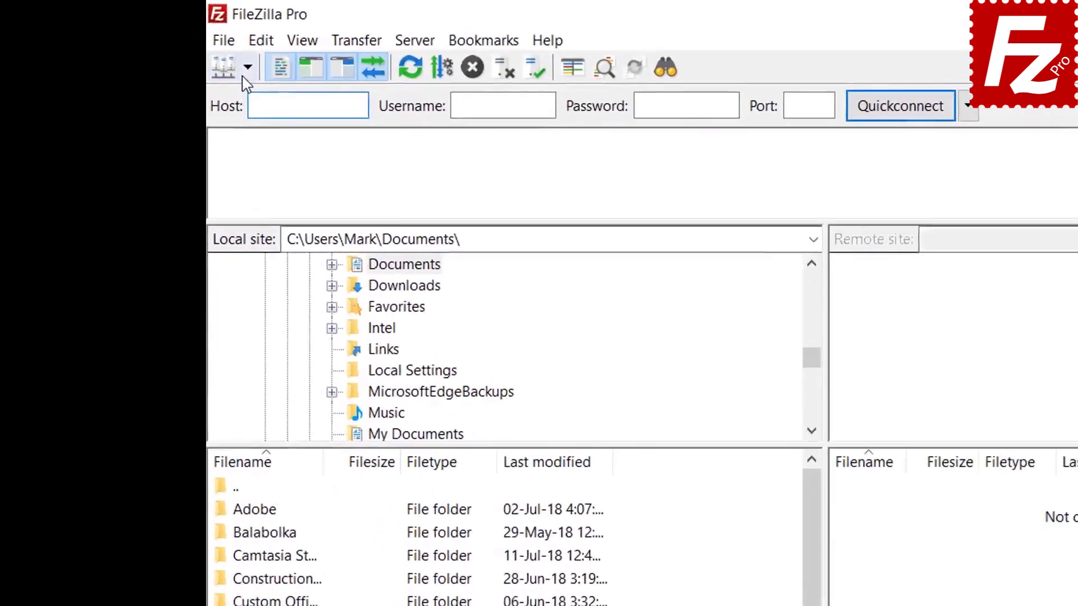
{"action": "left_click", "coordinate": [162, 44]}
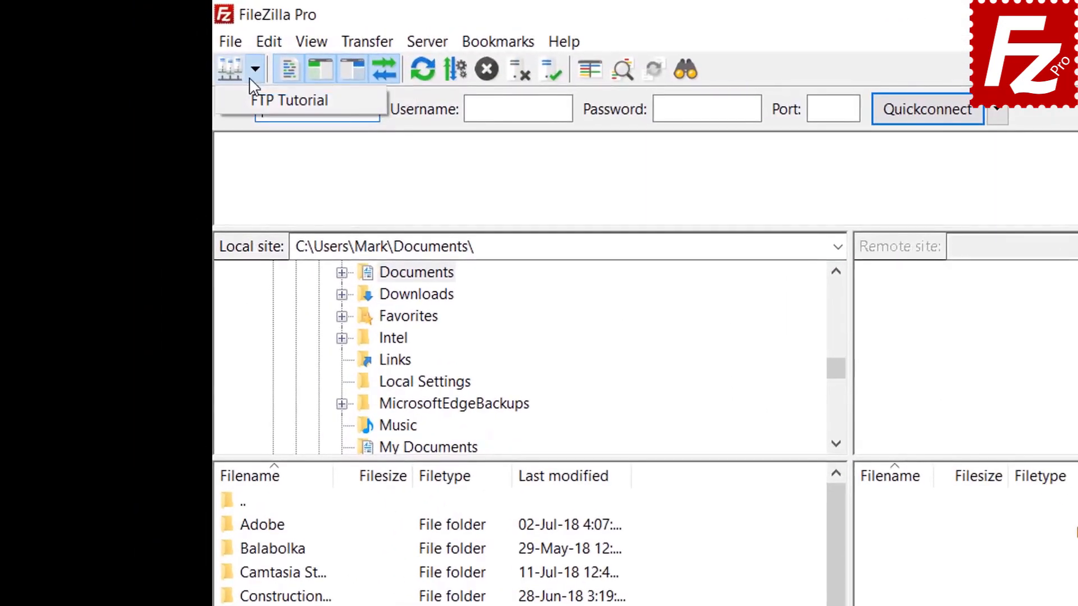
{"action": "left_click", "coordinate": [261, 100]}
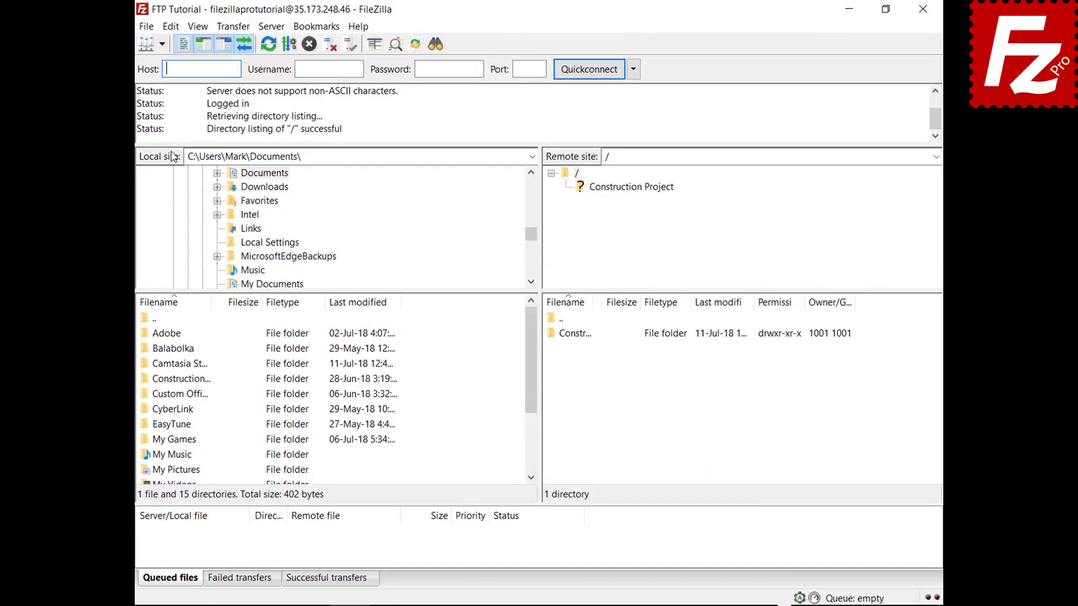
{"action": "double_click", "coordinate": [194, 380]}
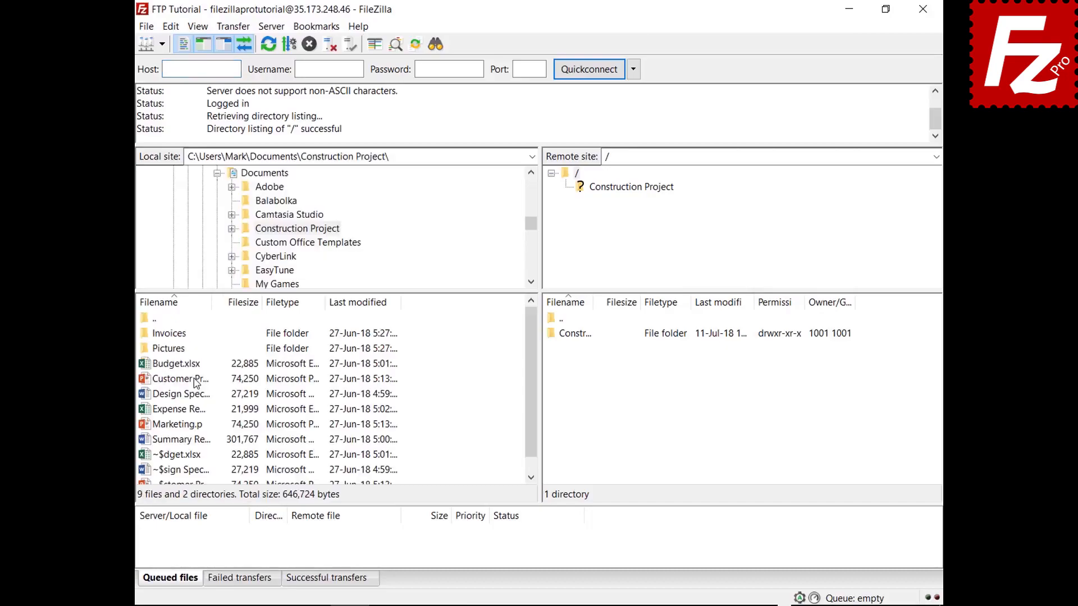
{"action": "double_click", "coordinate": [588, 337]}
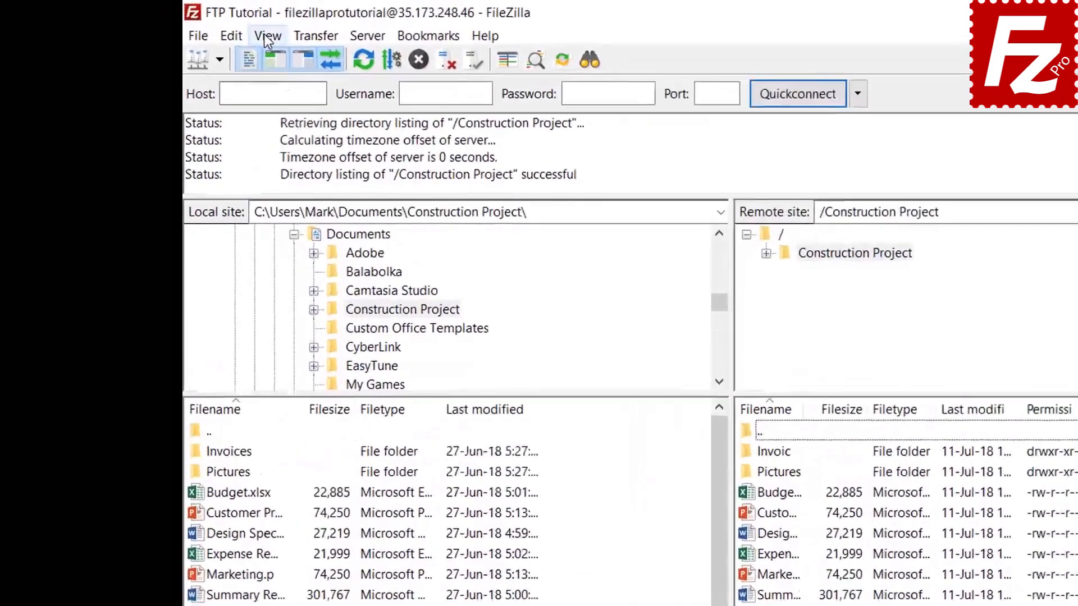
{"action": "left_click", "coordinate": [198, 26]}
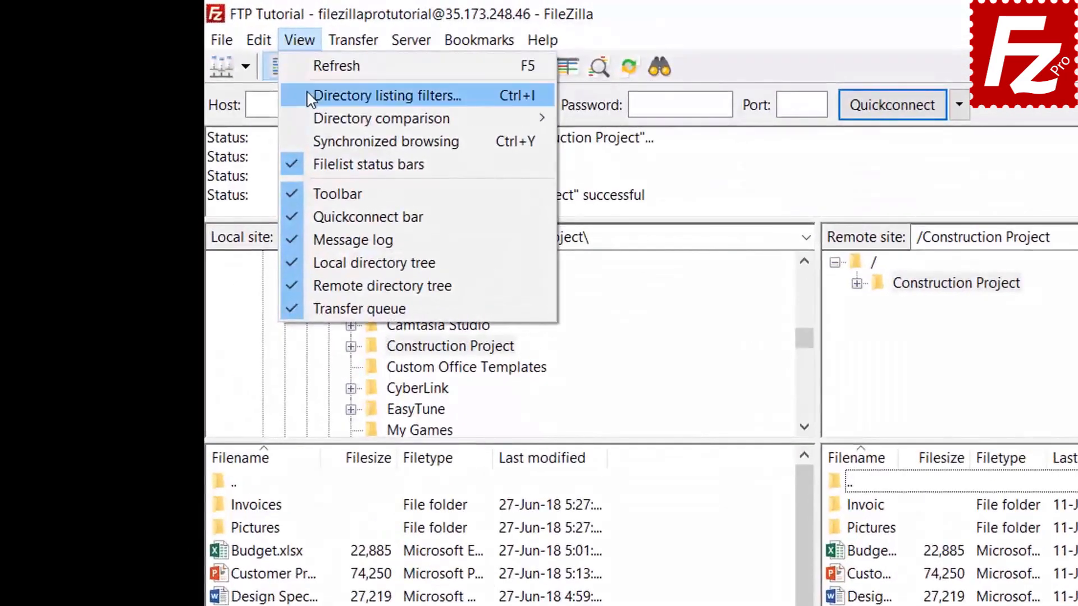
Step: From Directory listing filters, add a new filter rule named 'Microsoft Office Temporaries'
{"action": "left_click", "coordinate": [359, 96]}
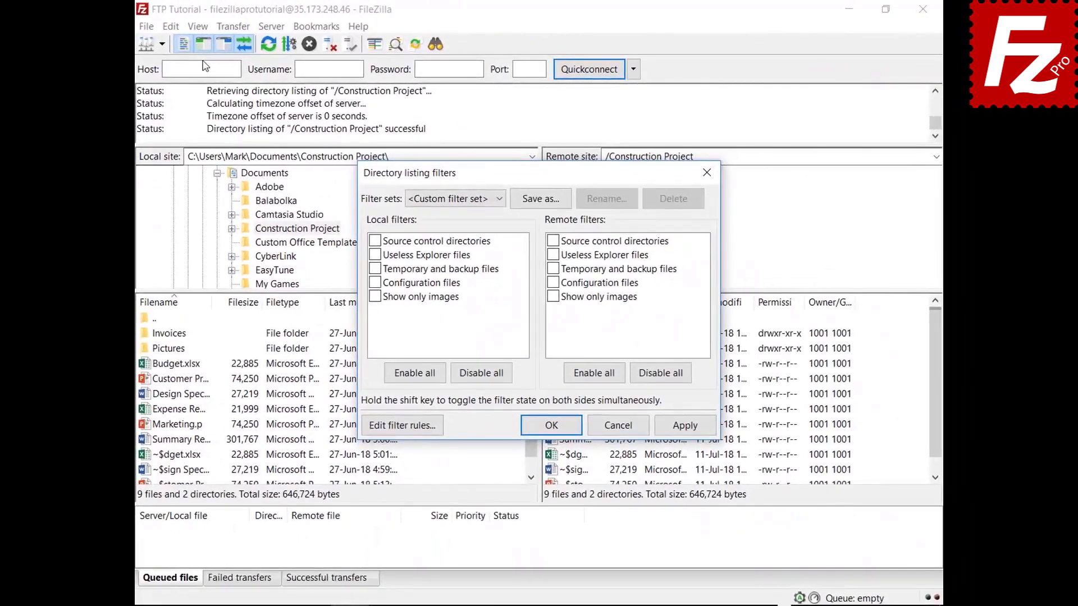
{"action": "left_click_drag", "start_coordinate": [533, 176], "coordinate": [530, 43]}
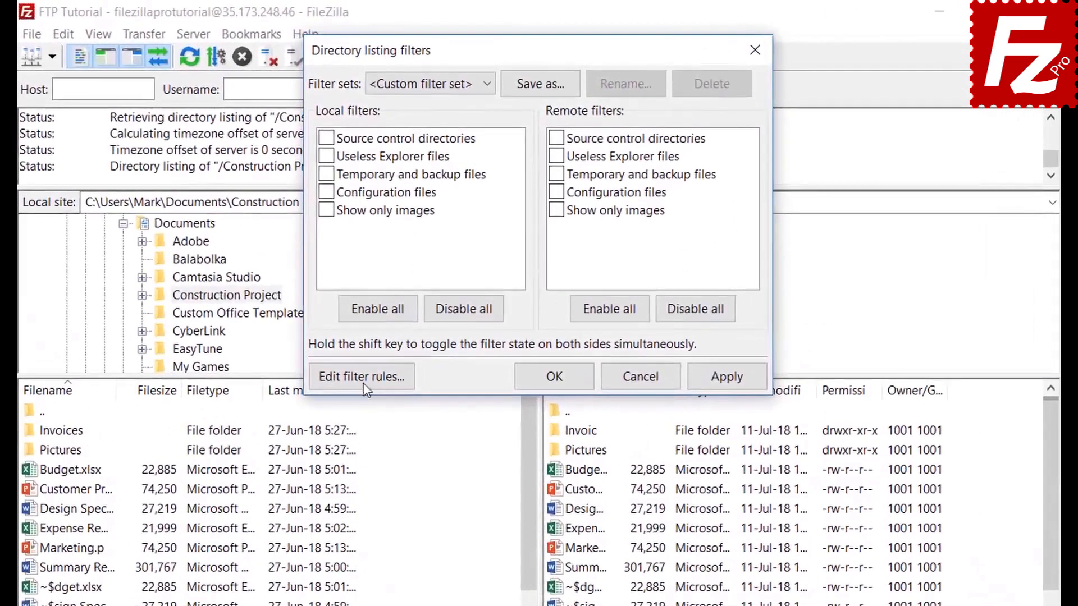
{"action": "left_click", "coordinate": [400, 292]}
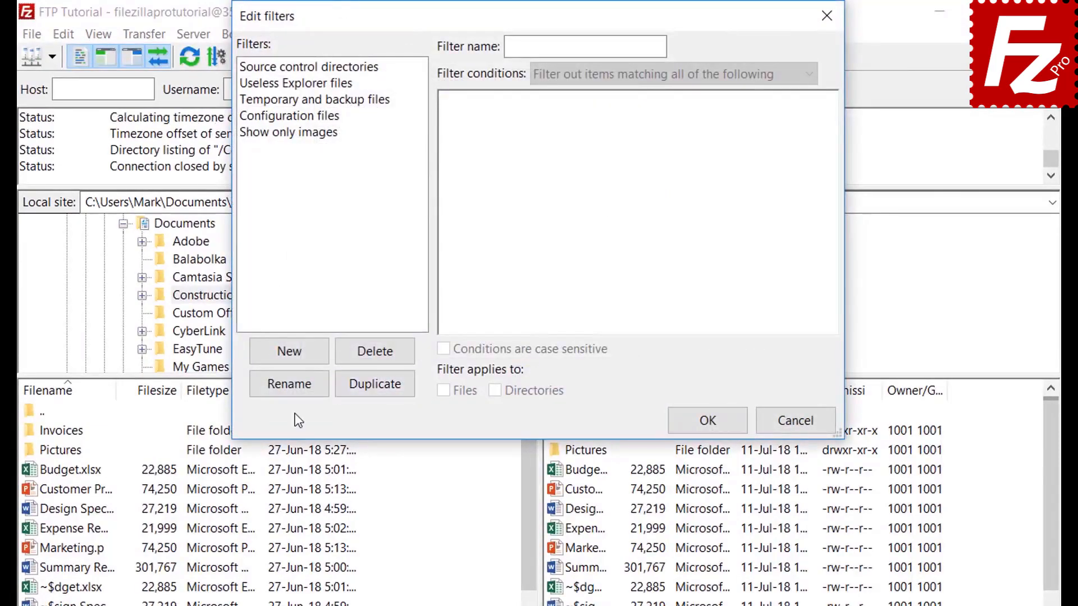
{"action": "left_click", "coordinate": [306, 355]}
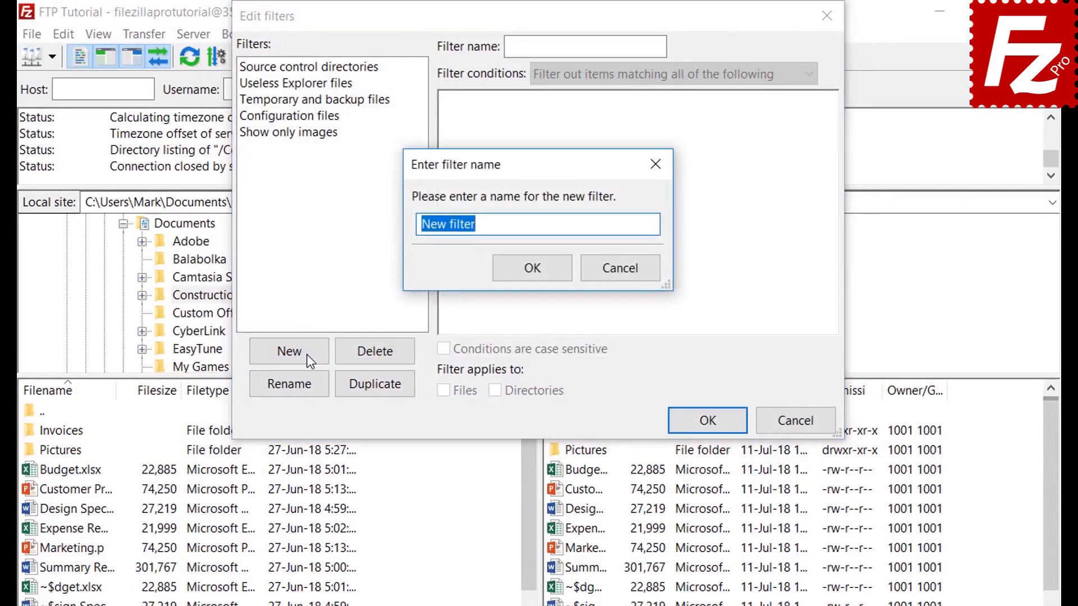
{"action": "key", "text": "BackSpace"}
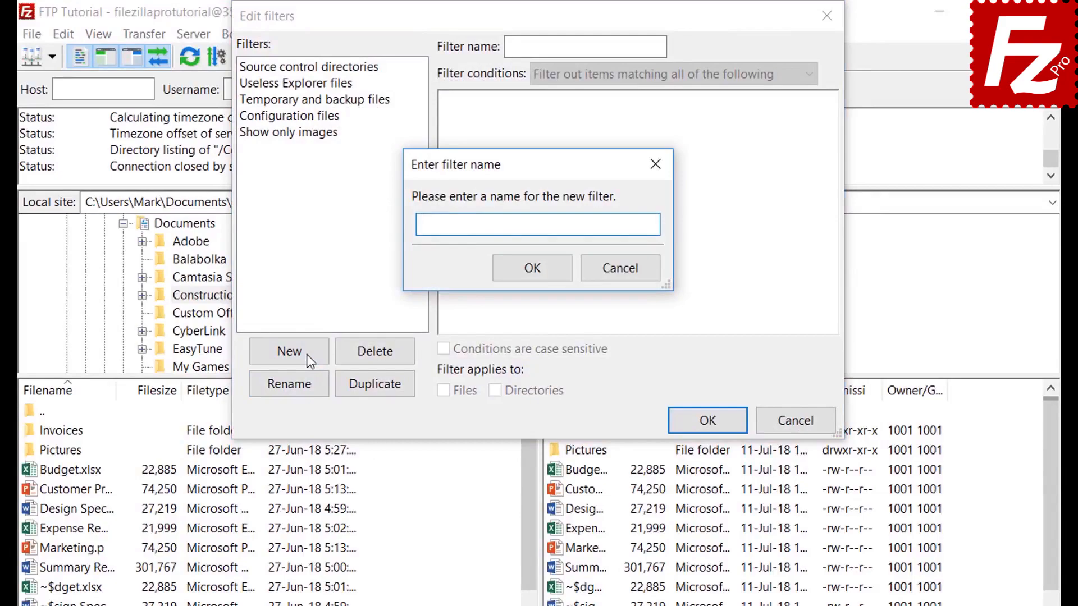
{"action": "type", "text": "Microsoft Office Te"}
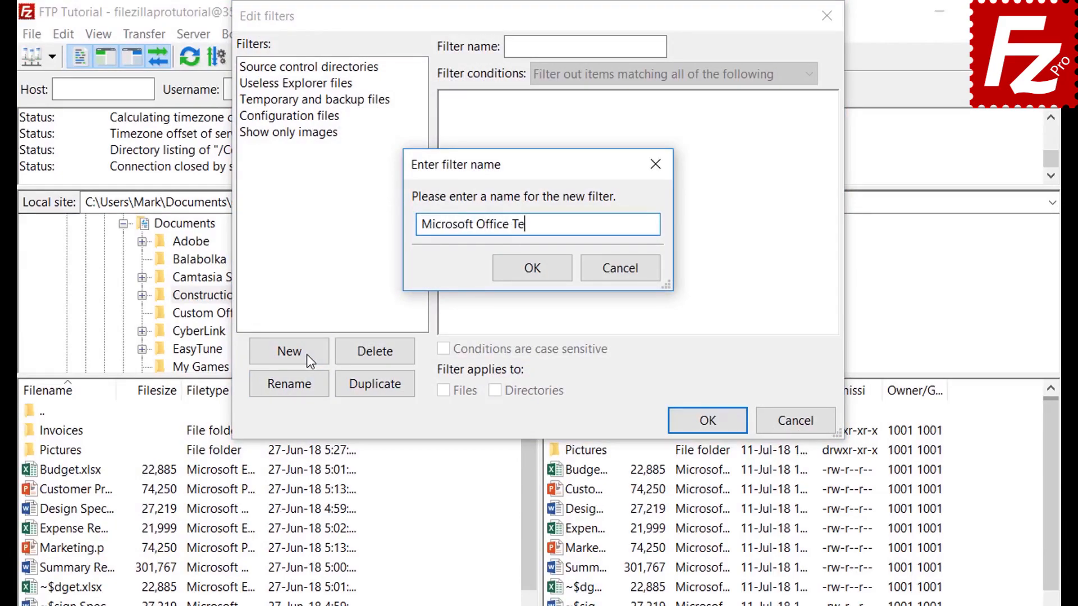
{"action": "type", "text": "mporaries"}
{"action": "left_click", "coordinate": [533, 268]}
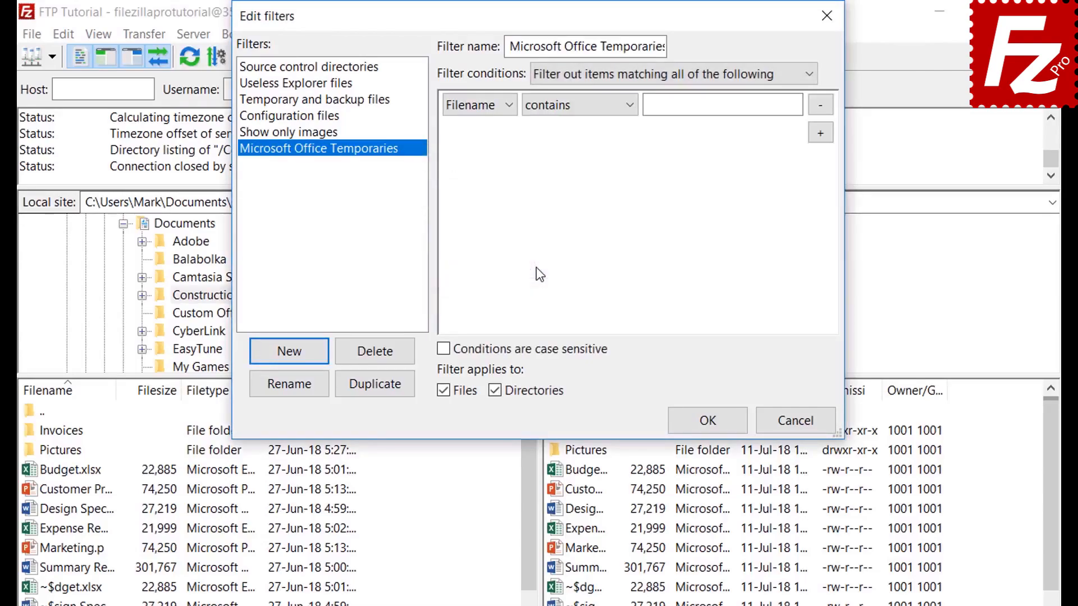
Step: Explore condition options: match all, file size greater than, and Archive attribute is set
{"action": "left_click", "coordinate": [592, 74]}
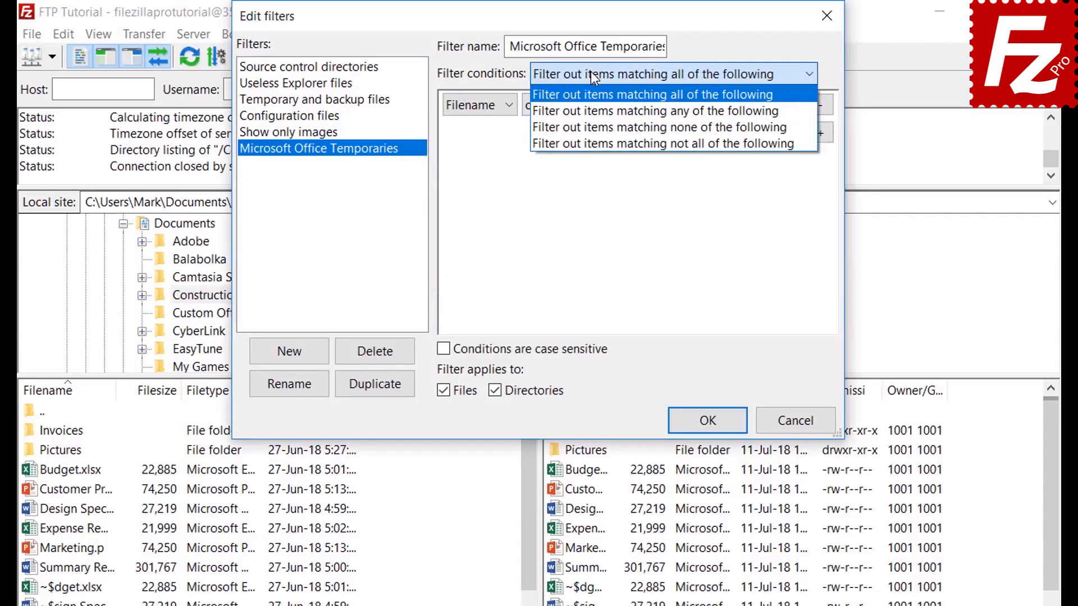
{"action": "left_click", "coordinate": [591, 72]}
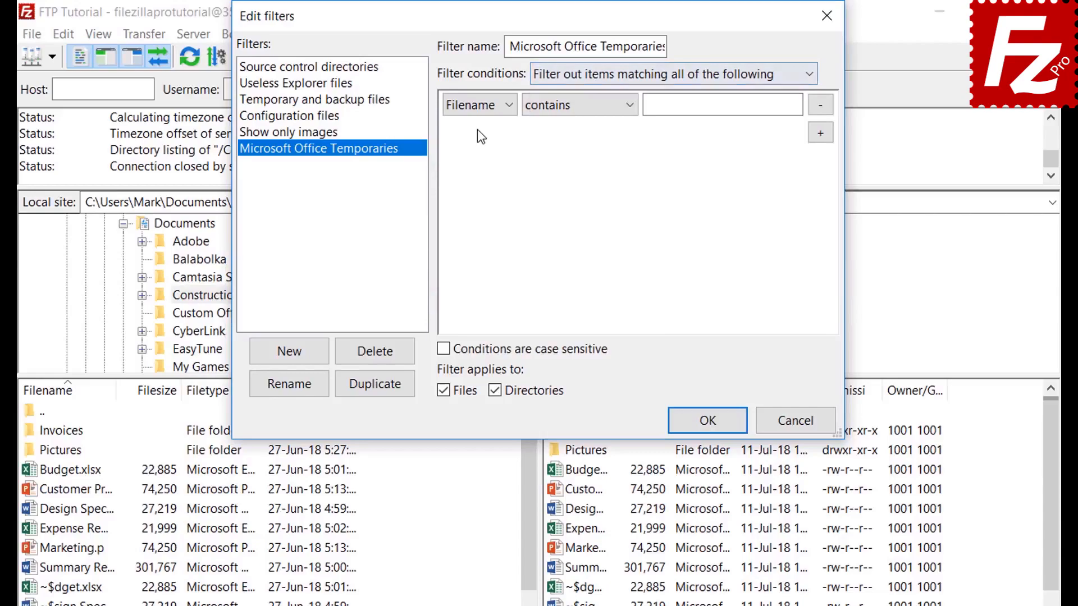
{"action": "left_click", "coordinate": [479, 105]}
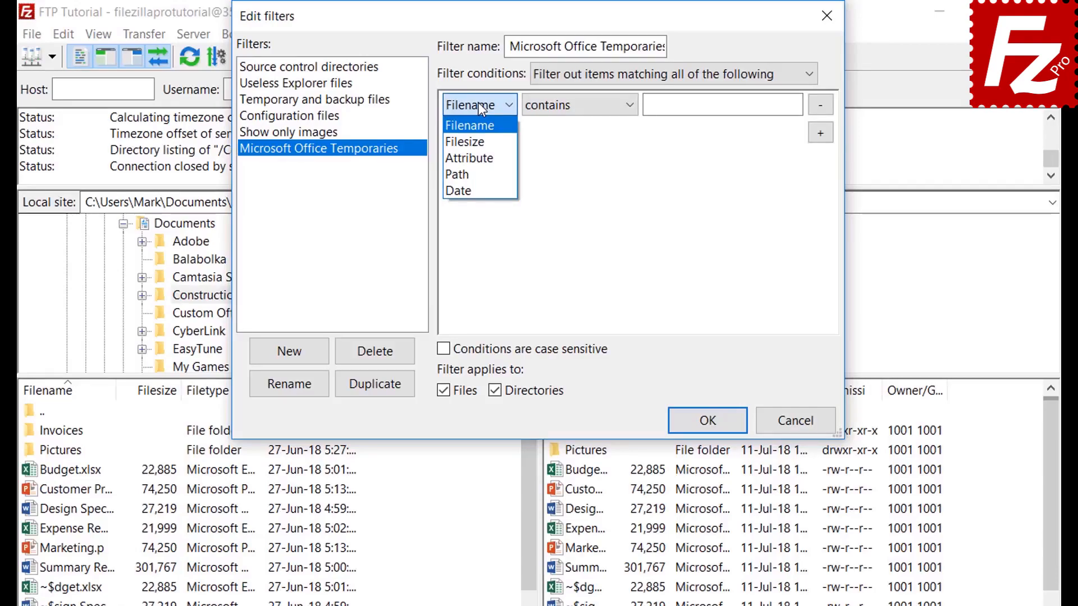
{"action": "left_click", "coordinate": [482, 142]}
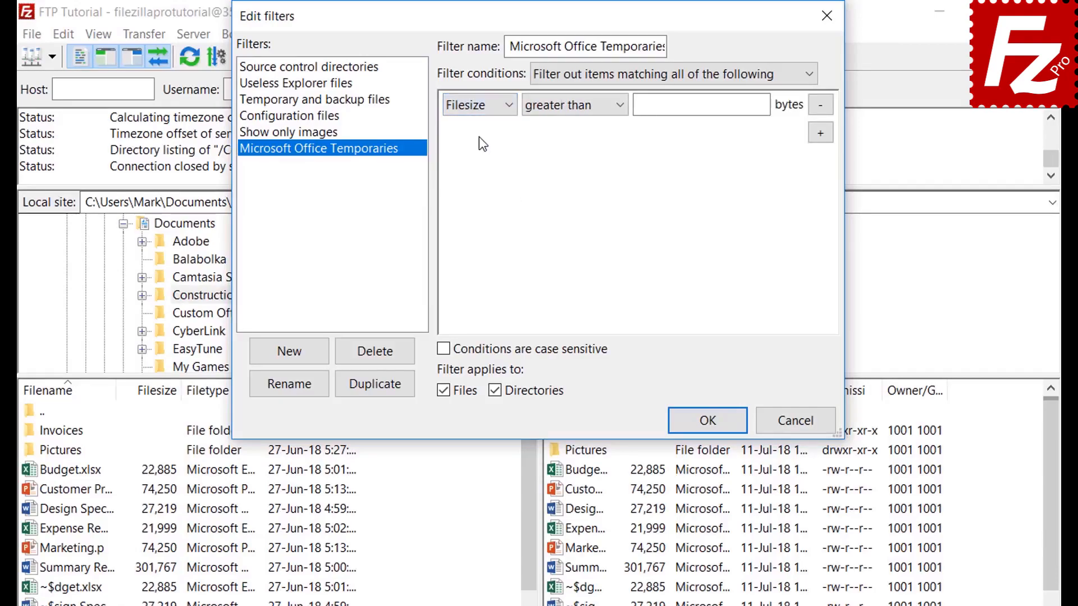
{"action": "left_click", "coordinate": [565, 108]}
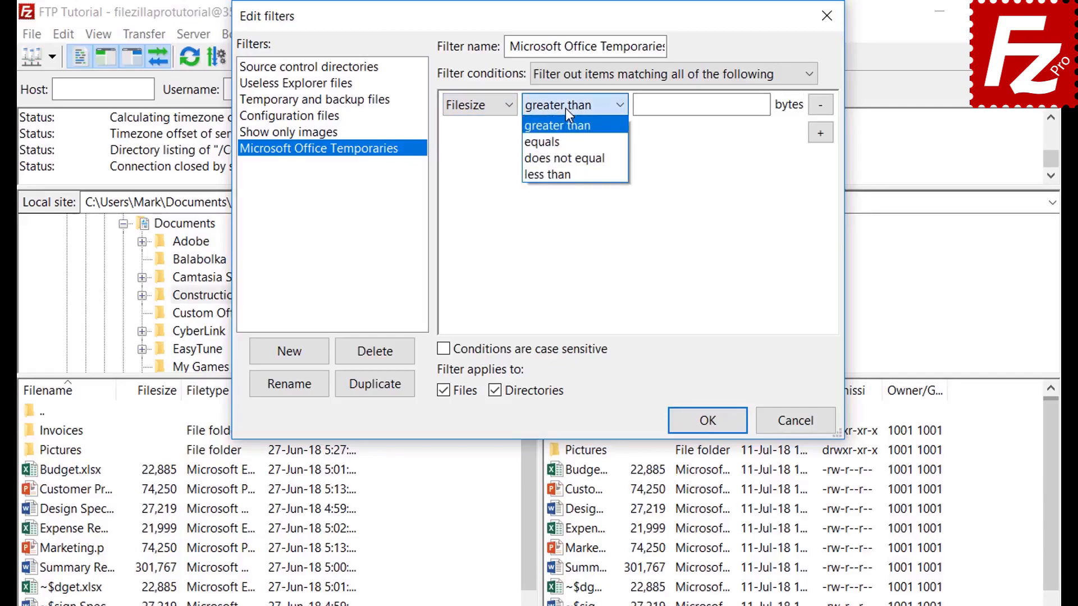
{"action": "left_click", "coordinate": [564, 107]}
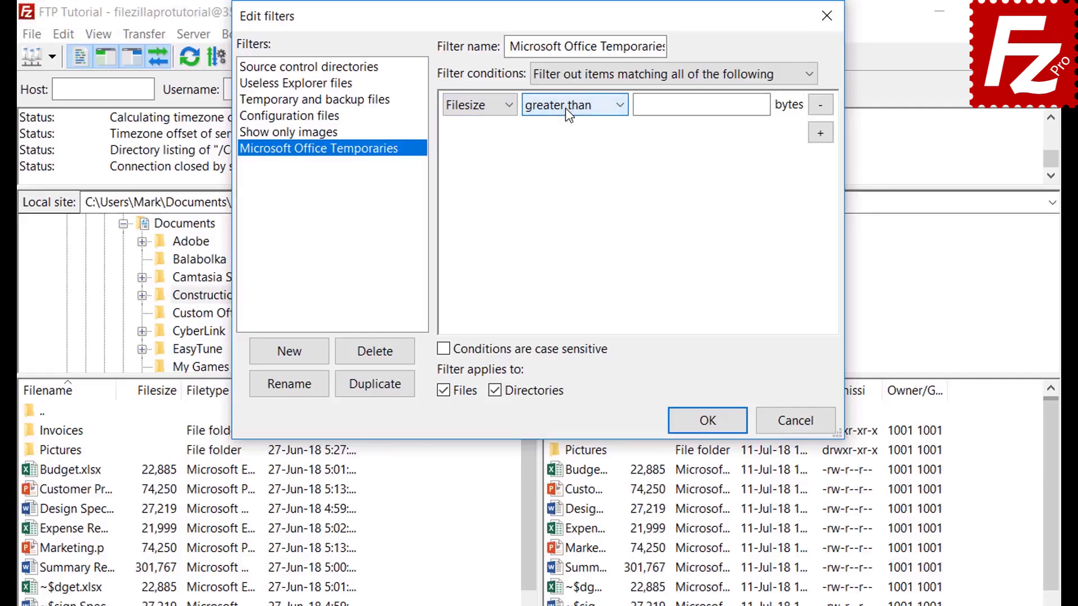
{"action": "left_click", "coordinate": [480, 106]}
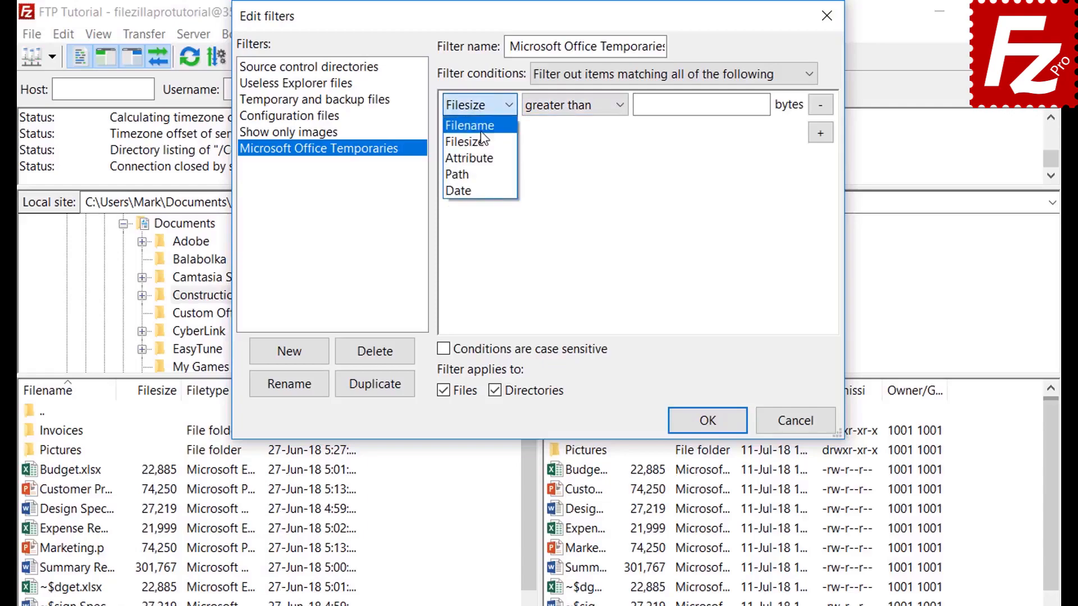
{"action": "left_click", "coordinate": [481, 153]}
{"action": "left_click", "coordinate": [555, 109]}
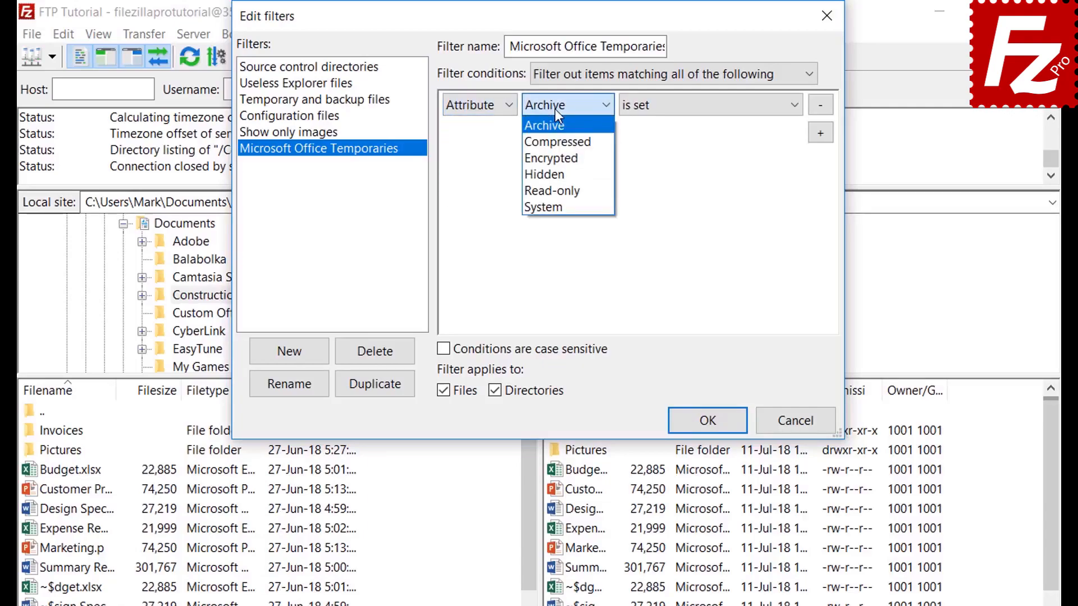
{"action": "left_click", "coordinate": [554, 109]}
{"action": "left_click", "coordinate": [670, 108]}
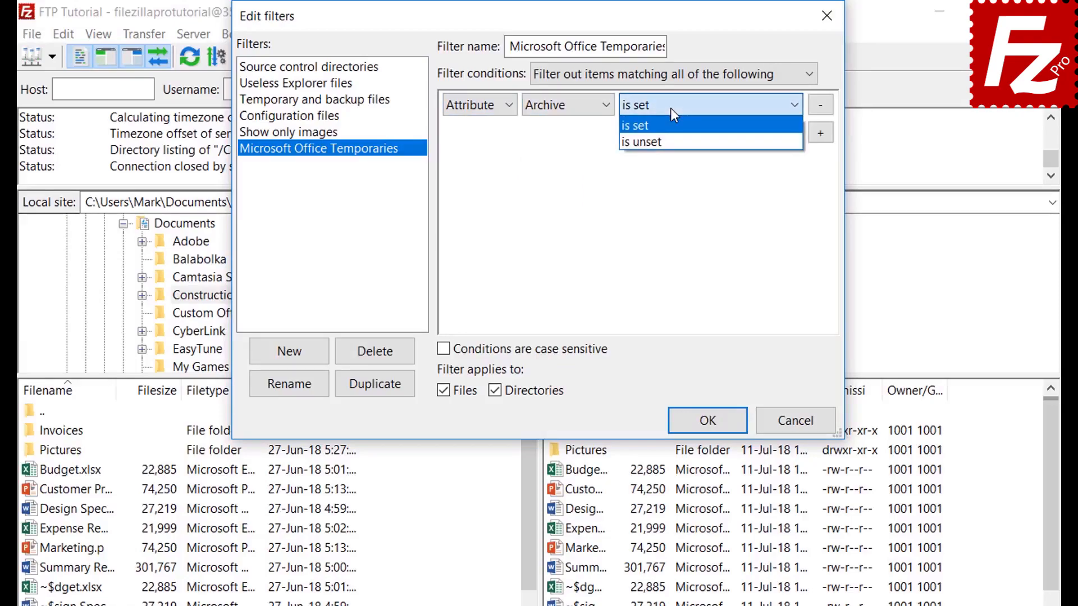
{"action": "left_click", "coordinate": [671, 108]}
Step: Try Path contains and Date before as the condition type
{"action": "left_click", "coordinate": [475, 110]}
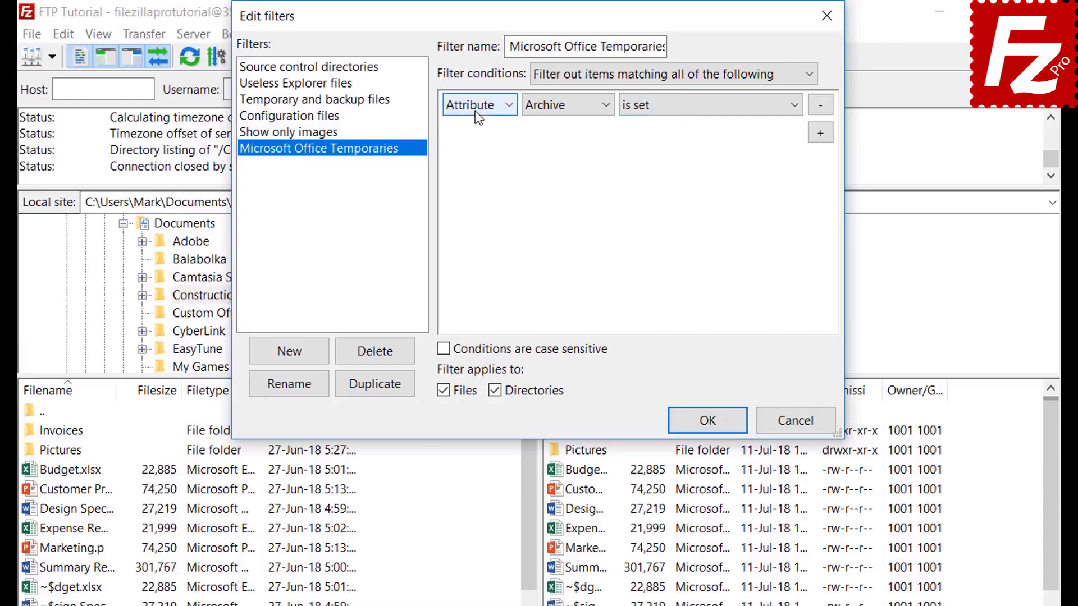
{"action": "left_click", "coordinate": [474, 174]}
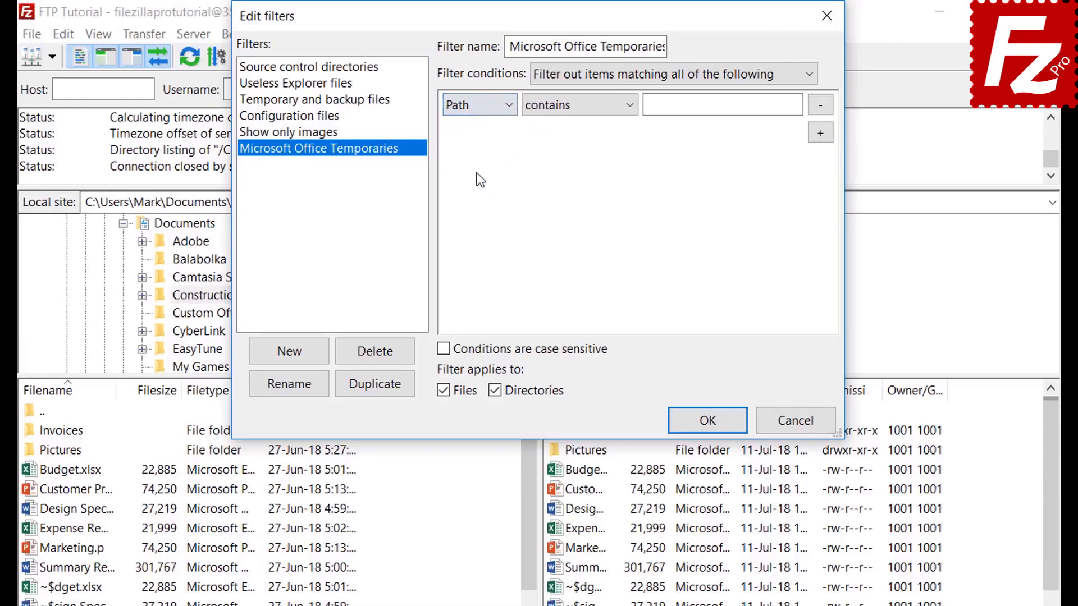
{"action": "left_click", "coordinate": [572, 109]}
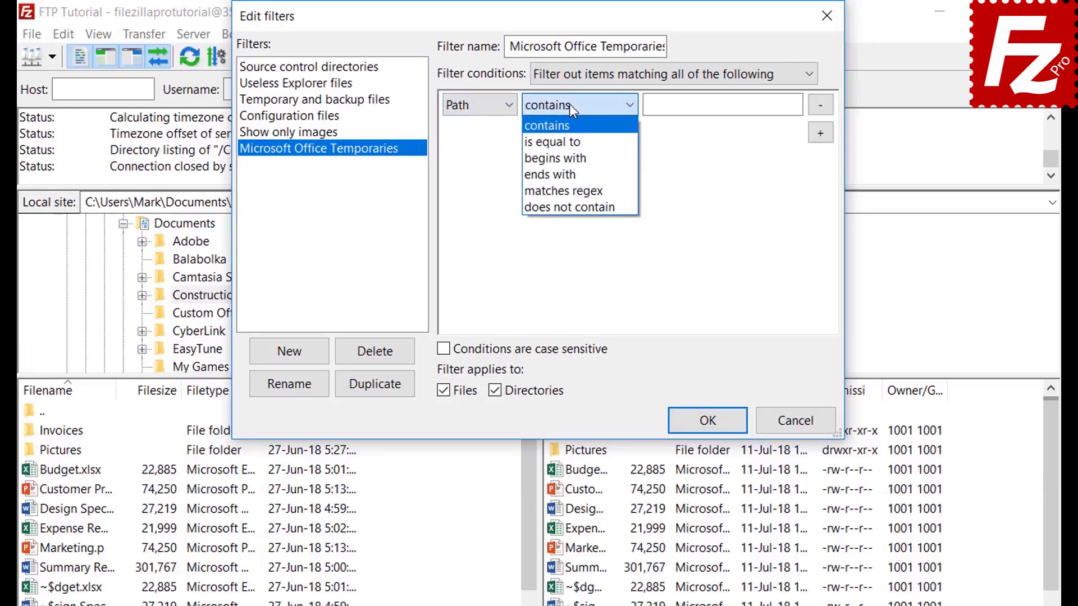
{"action": "left_click", "coordinate": [570, 103]}
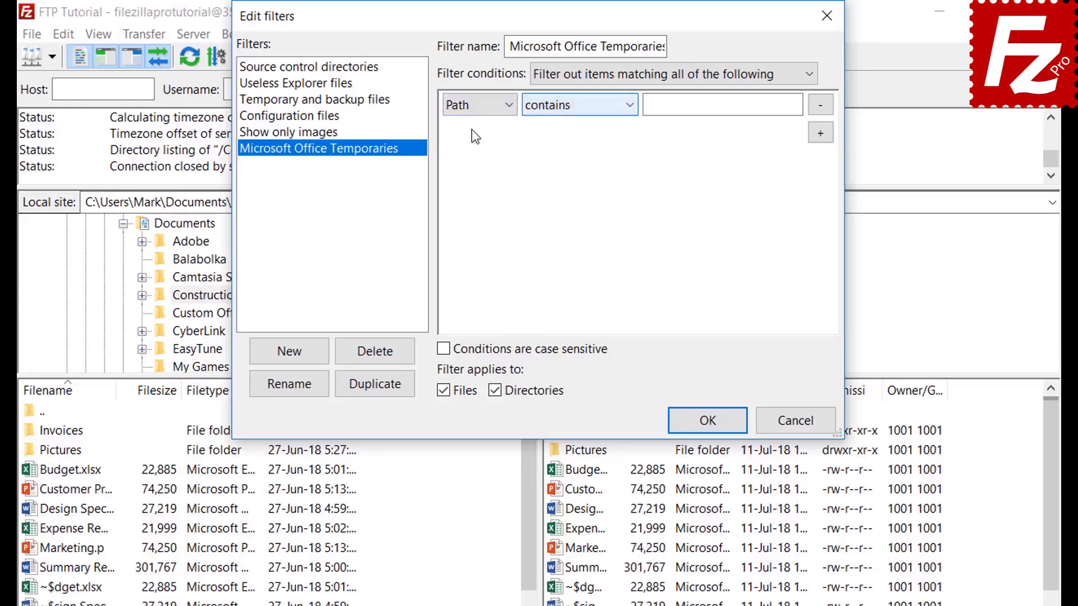
{"action": "left_click", "coordinate": [474, 105]}
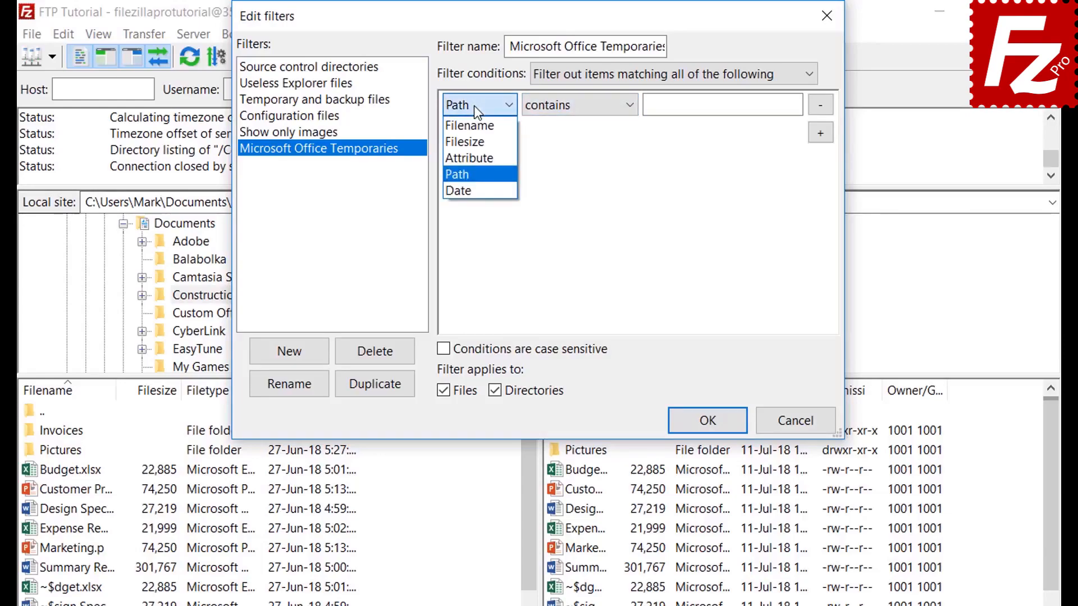
{"action": "left_click", "coordinate": [473, 190]}
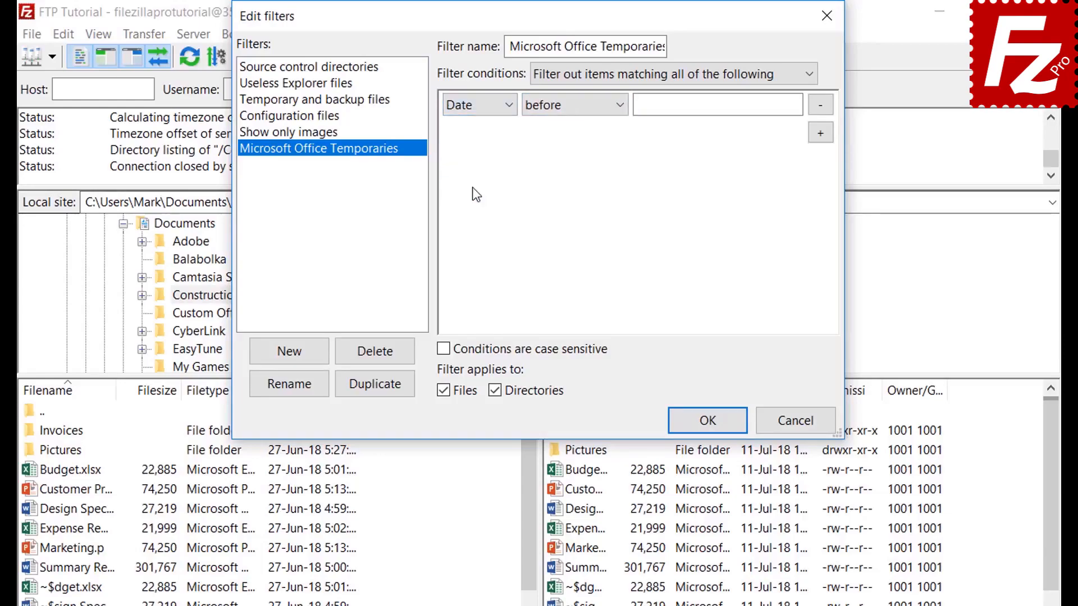
{"action": "left_click", "coordinate": [571, 107]}
{"action": "left_click", "coordinate": [570, 107]}
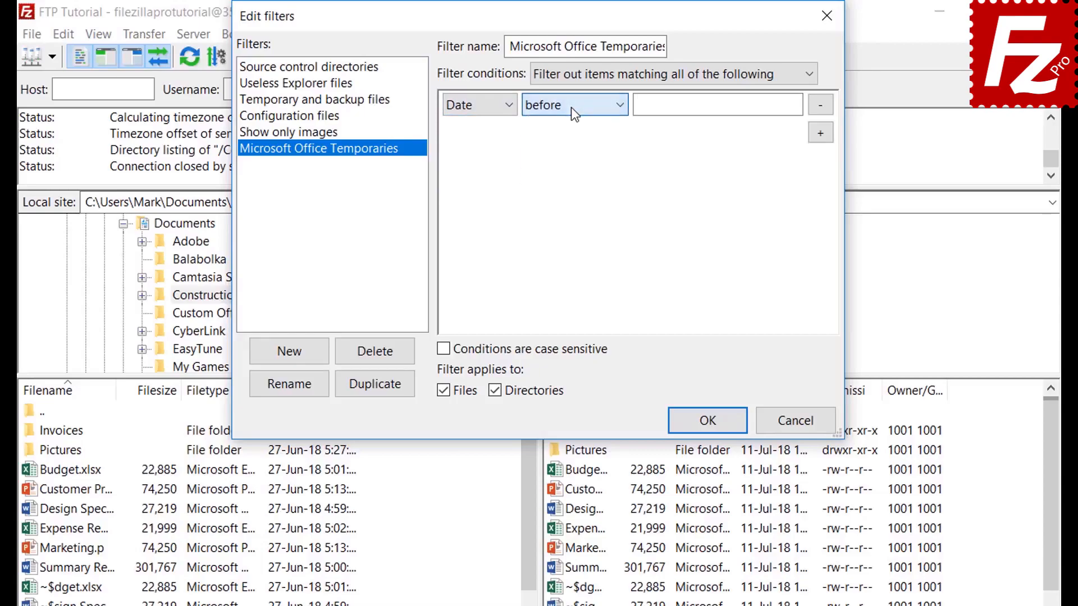
Step: Set the condition to Filename begins with '~$', exclude directories, and save the rules
{"action": "left_click", "coordinate": [470, 108]}
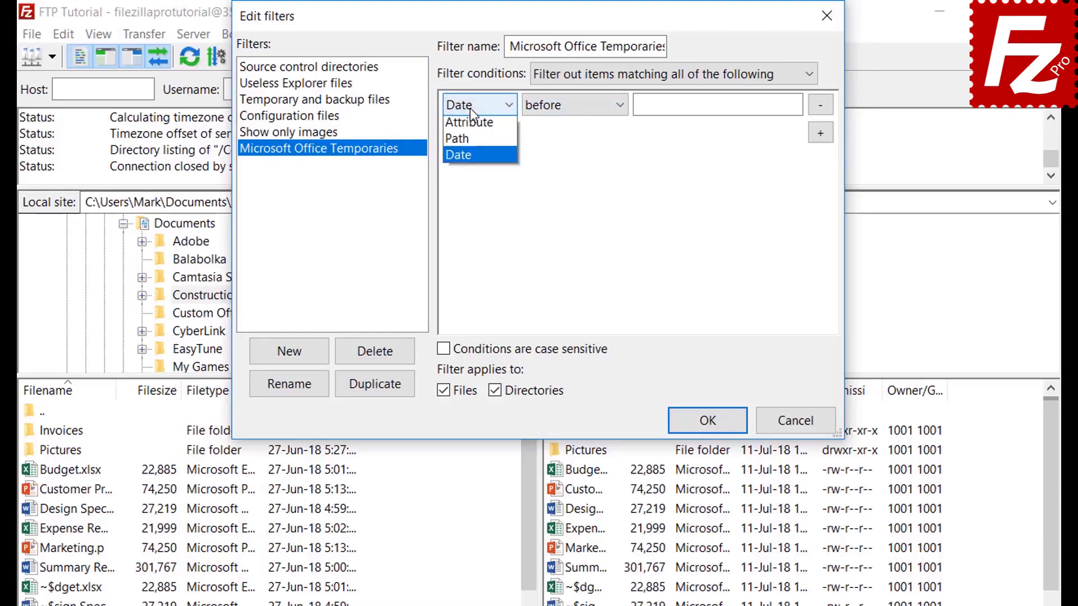
{"action": "left_click", "coordinate": [469, 126]}
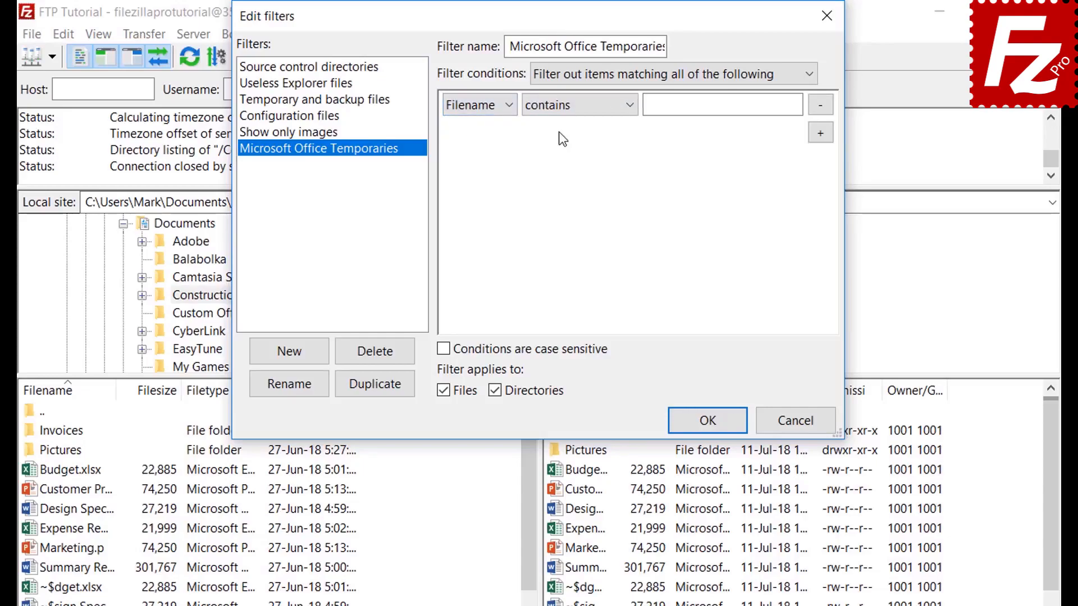
{"action": "left_click", "coordinate": [561, 110]}
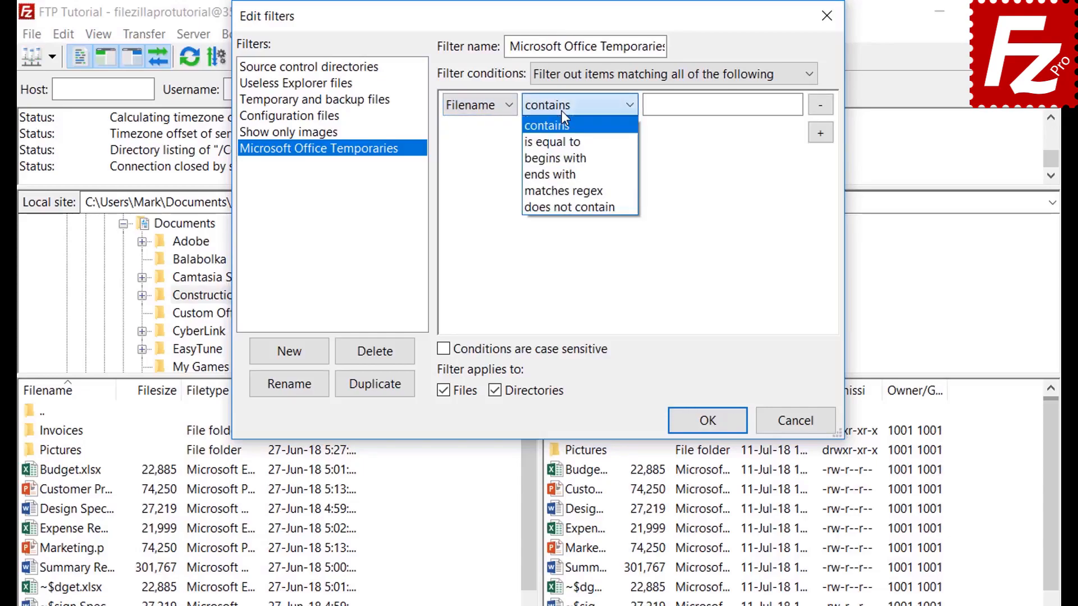
{"action": "left_click", "coordinate": [564, 159]}
{"action": "left_click", "coordinate": [670, 111]}
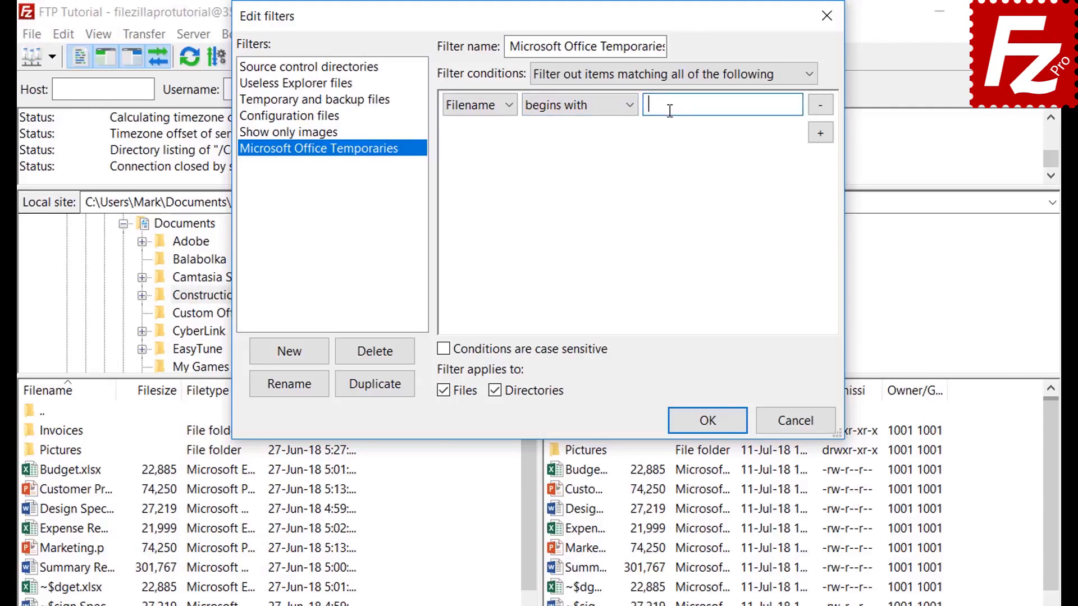
{"action": "type", "text": "~$"}
{"action": "left_click", "coordinate": [495, 390]}
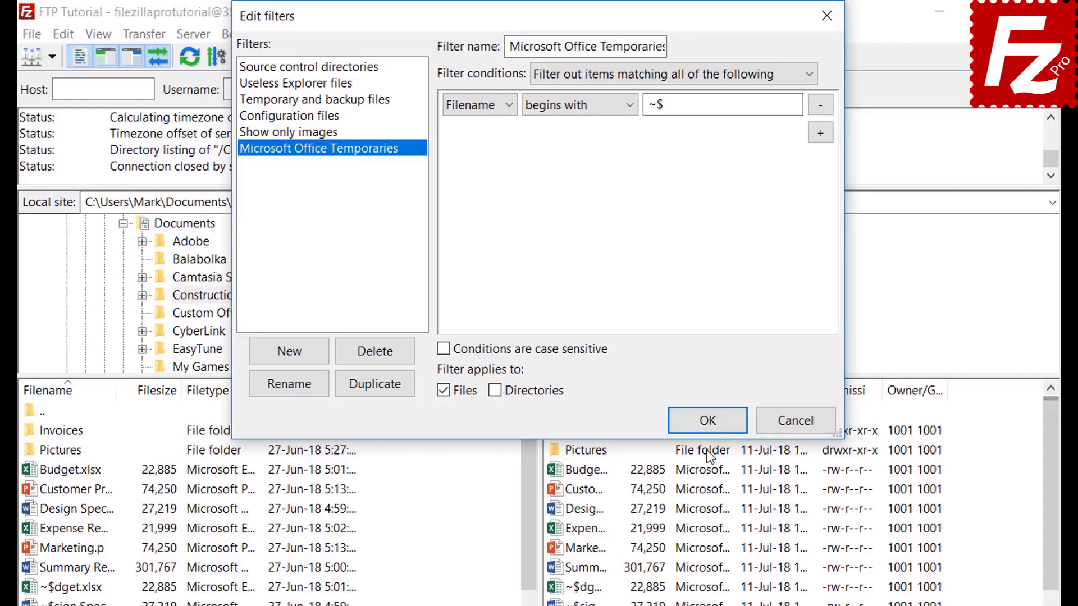
{"action": "left_click", "coordinate": [709, 422]}
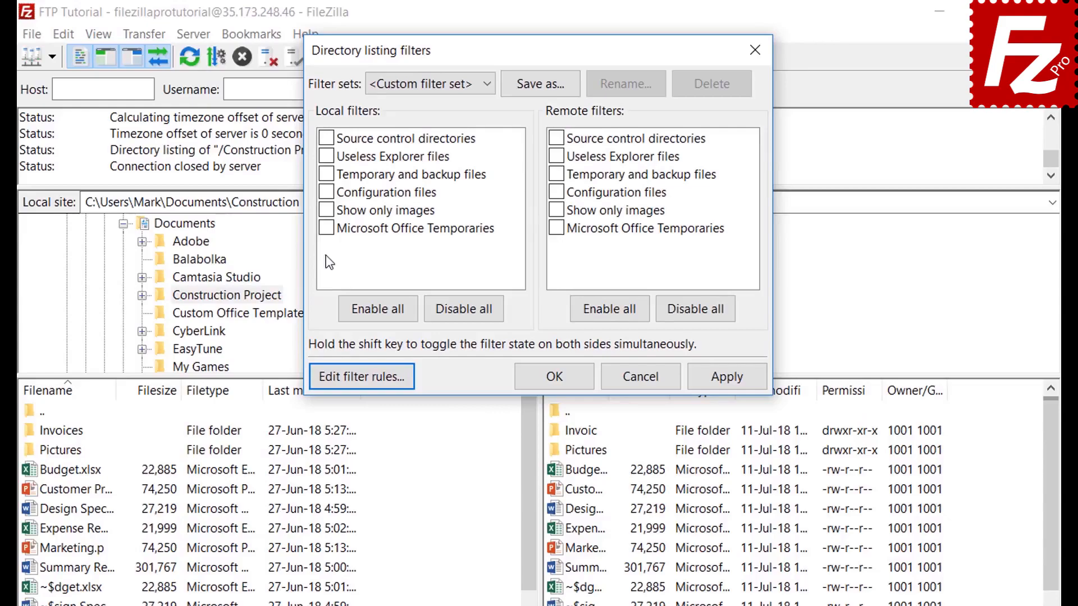
Step: Try hiding the ~$ files in the local listing, then turn the local filter back off
{"action": "left_click", "coordinate": [326, 228]}
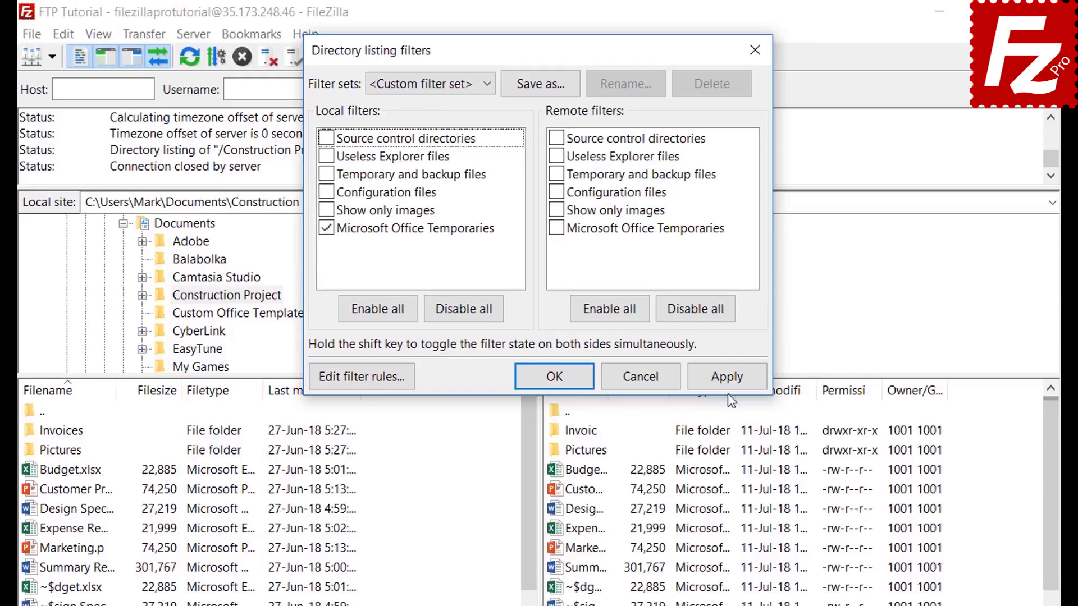
{"action": "left_click", "coordinate": [727, 376]}
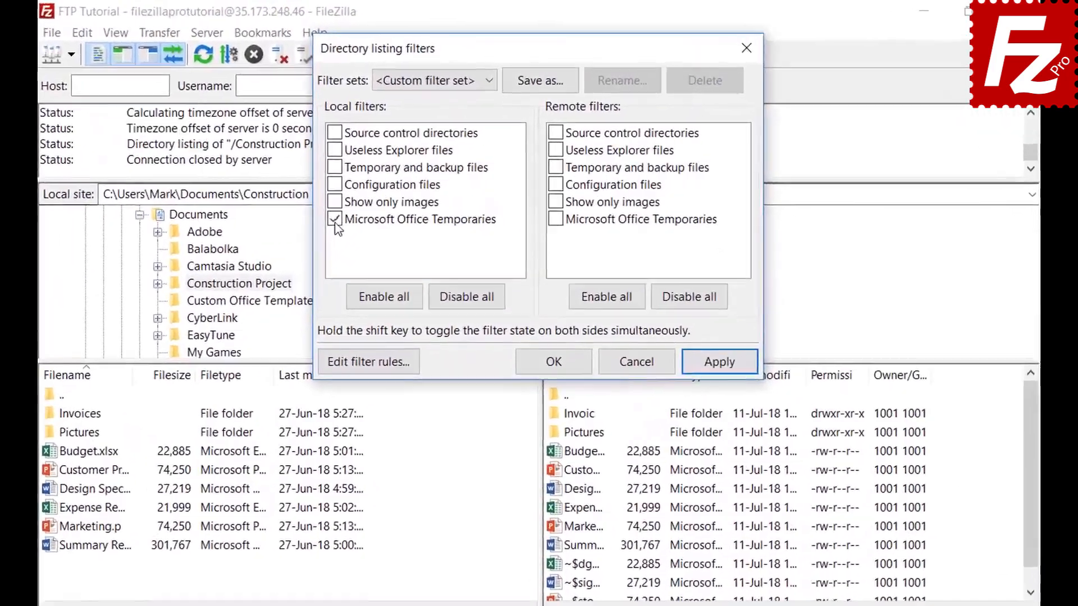
{"action": "left_click", "coordinate": [375, 177]}
{"action": "left_click", "coordinate": [721, 366]}
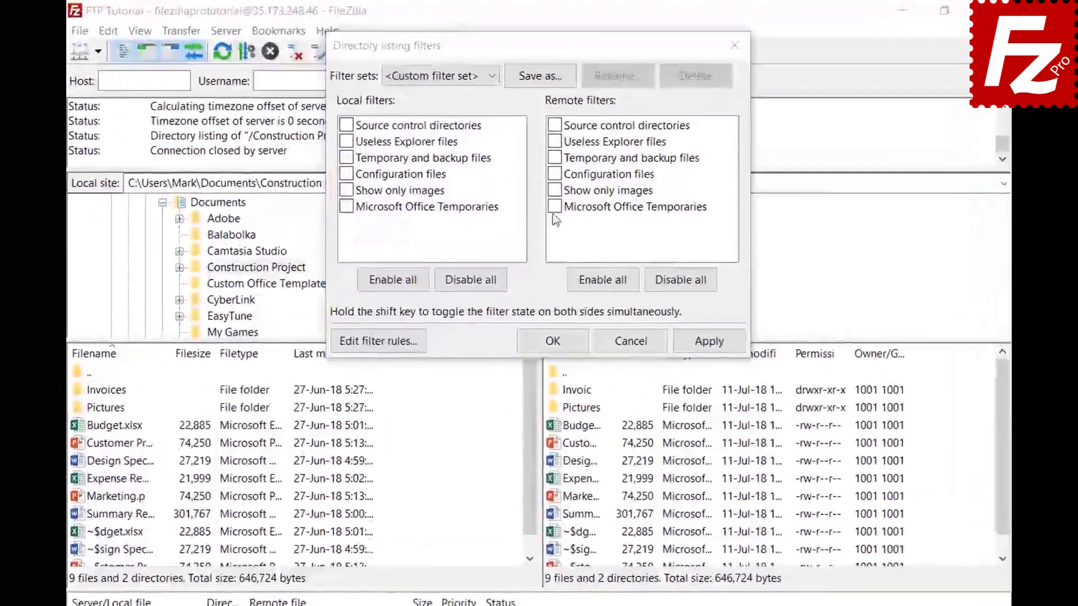
Step: Apply Microsoft Office Temporaries to the remote listing and save the filters as set 'Project'
{"action": "left_click", "coordinate": [553, 178]}
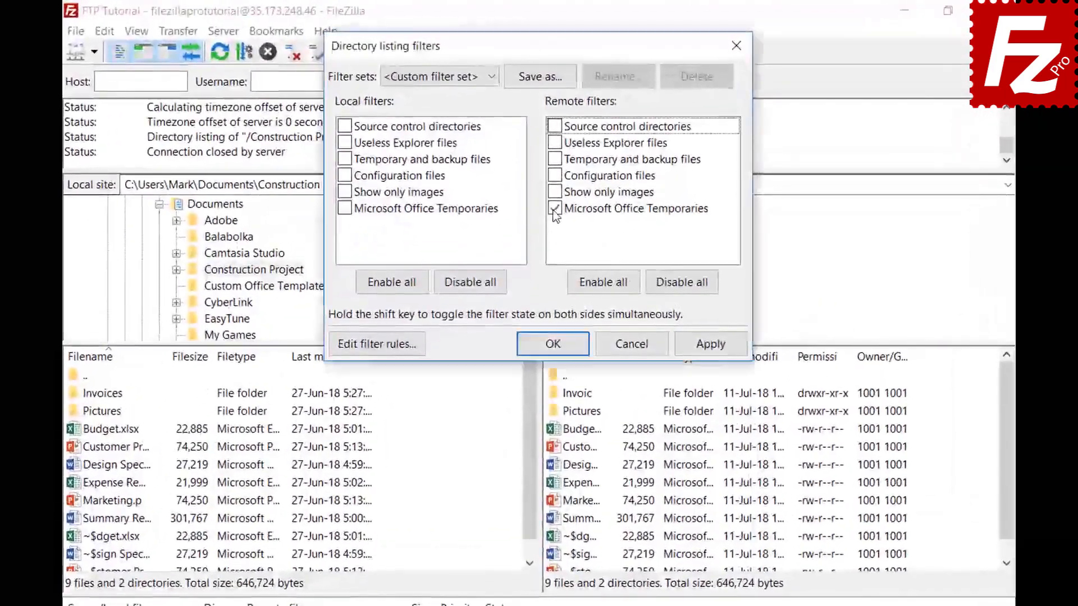
{"action": "left_click", "coordinate": [709, 346]}
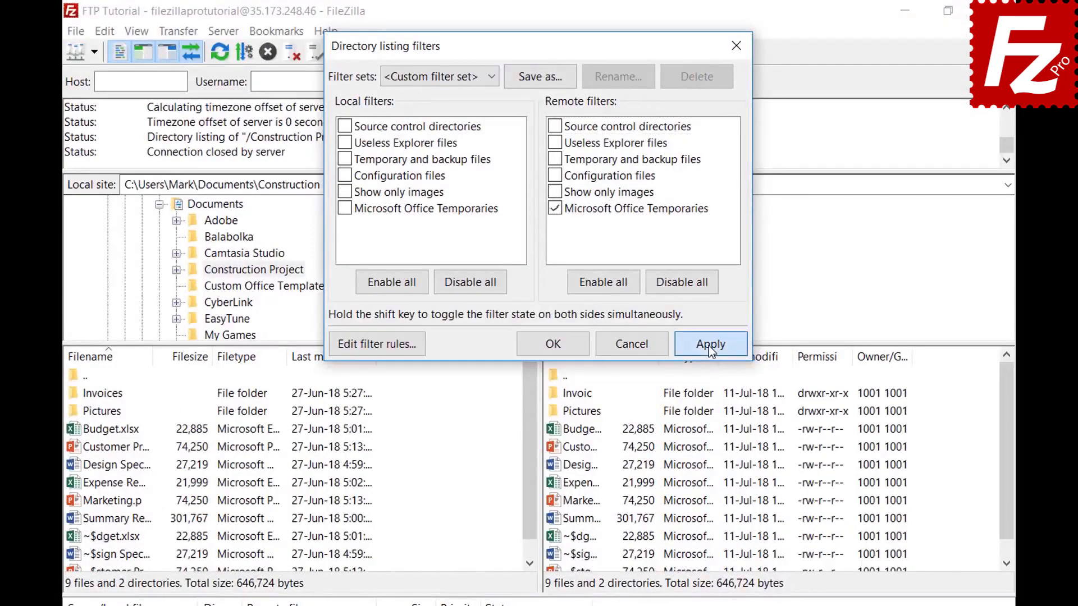
{"action": "left_click", "coordinate": [540, 78]}
{"action": "type", "text": "Project"}
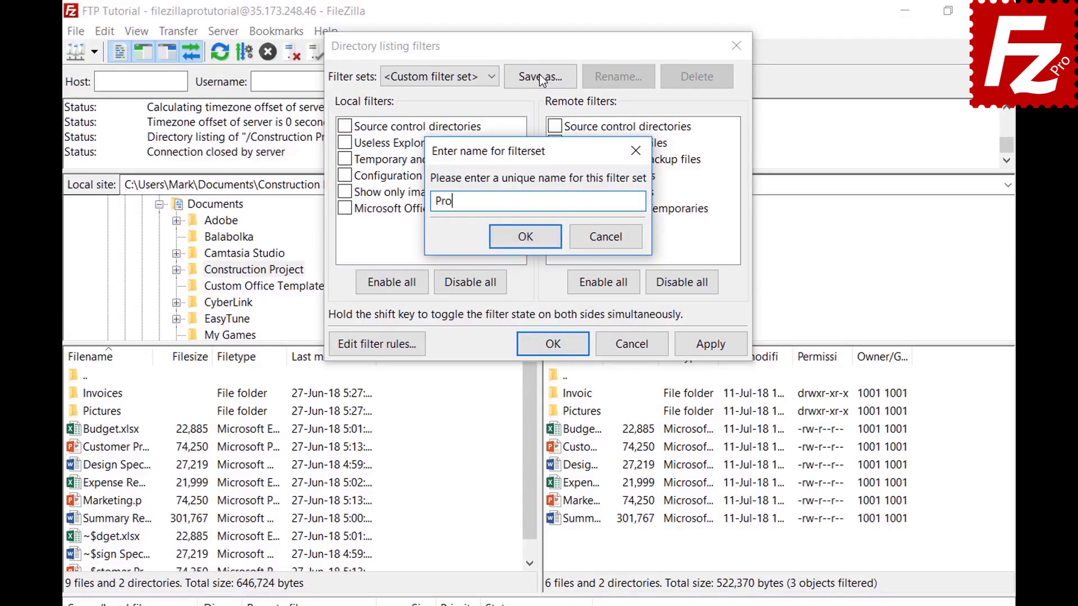
{"action": "left_click", "coordinate": [526, 237]}
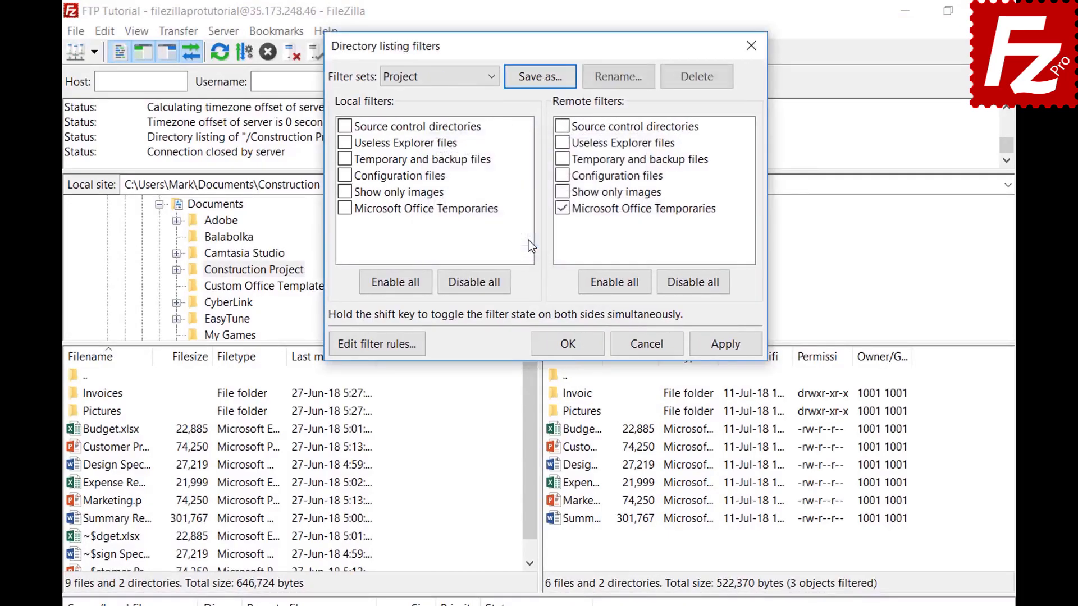
{"action": "left_click", "coordinate": [567, 344]}
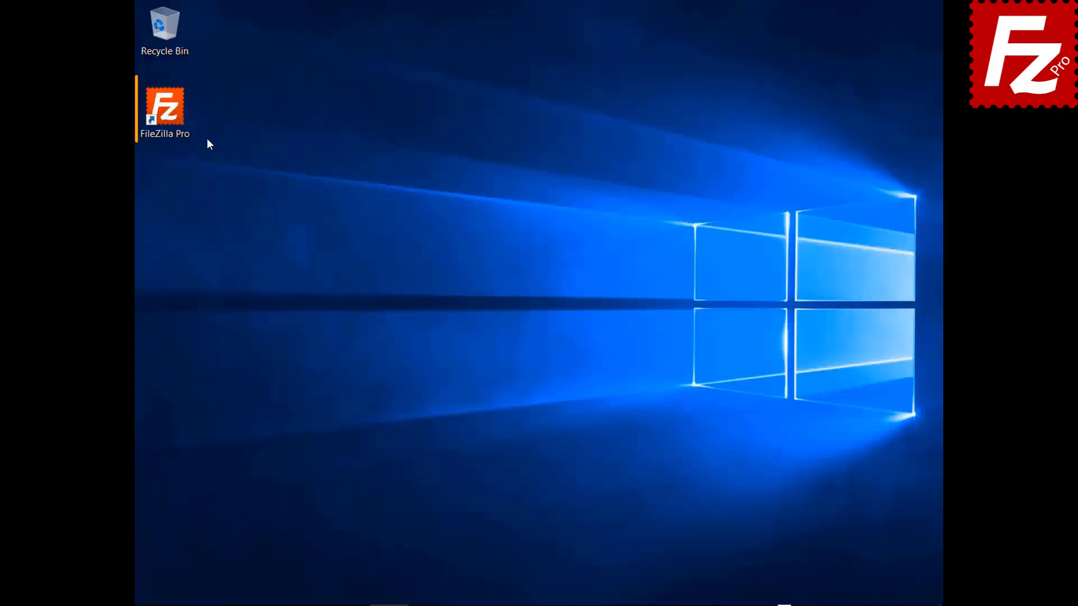
Step: Launch FileZilla Pro and connect to the saved FTP site
{"action": "double_click", "coordinate": [164, 115]}
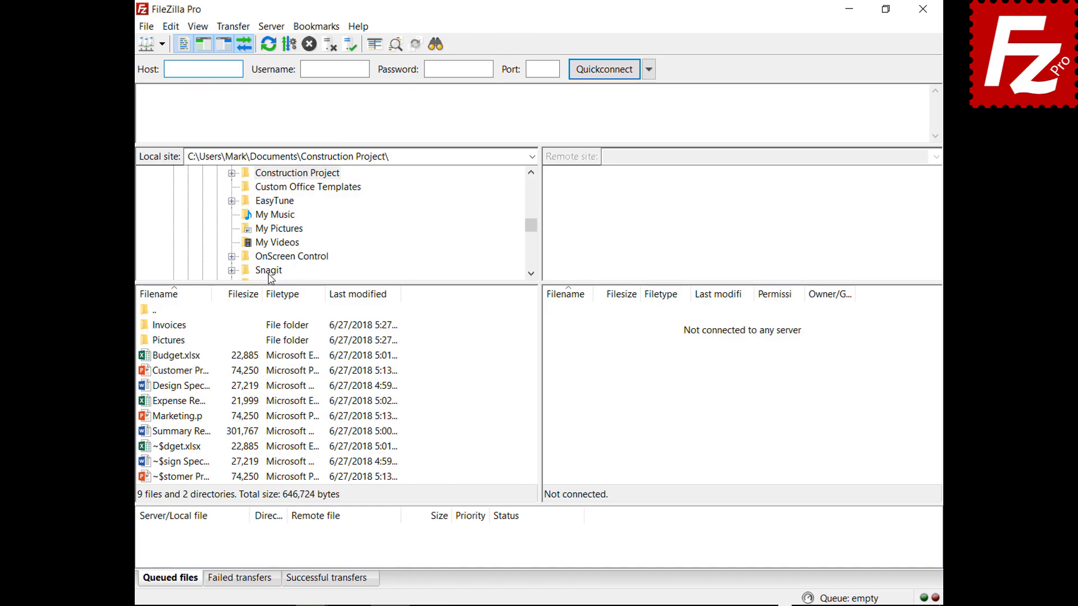
{"action": "left_click", "coordinate": [161, 44]}
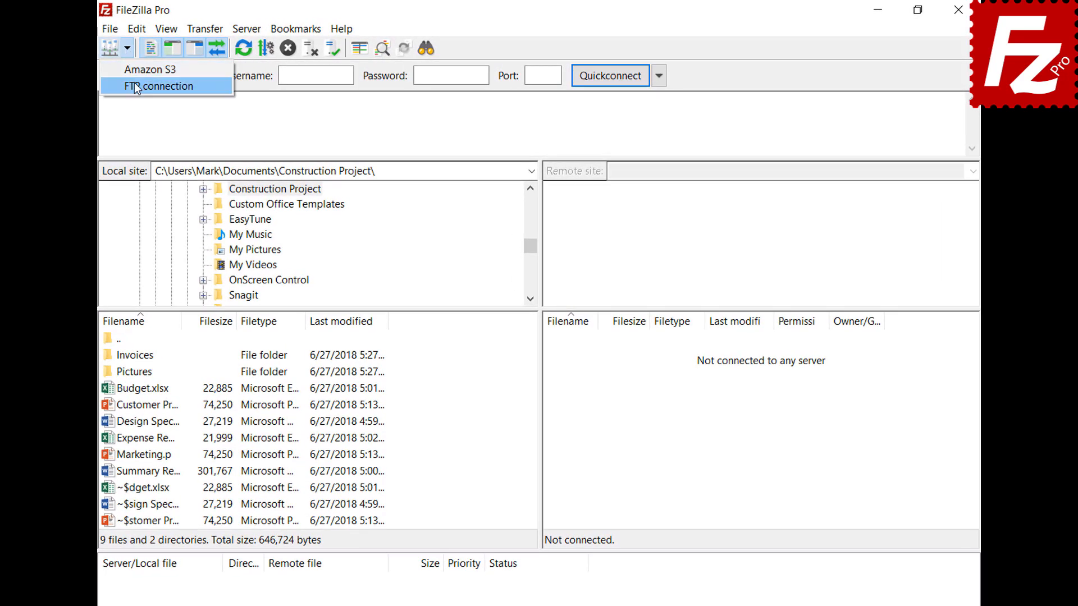
{"action": "left_click", "coordinate": [135, 85]}
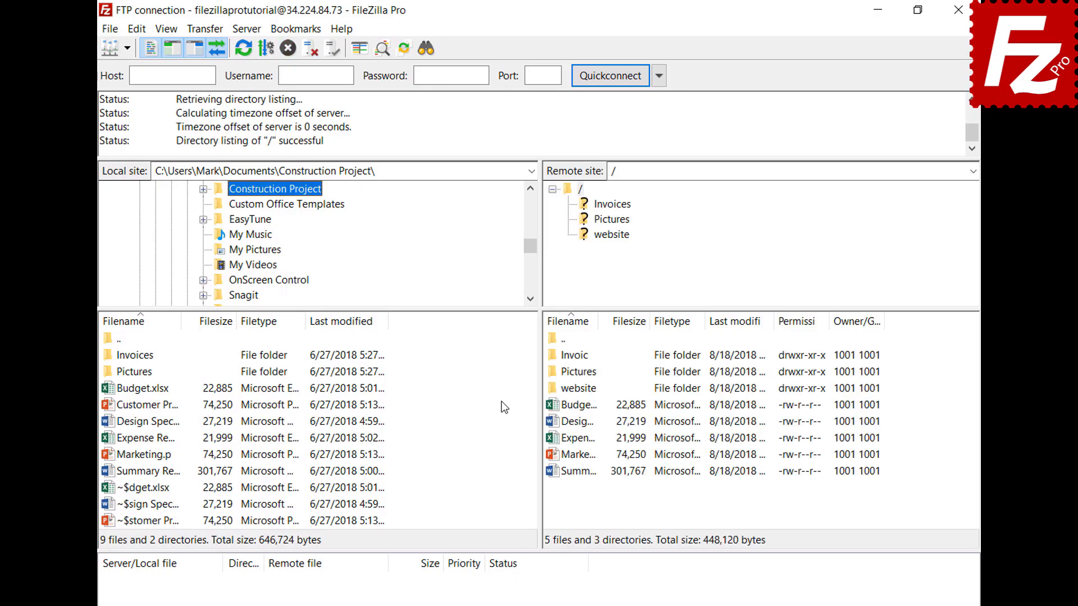
Step: Open a new tab, connect it to Amazon S3, and return to the FTP tab
{"action": "left_click", "coordinate": [111, 30]}
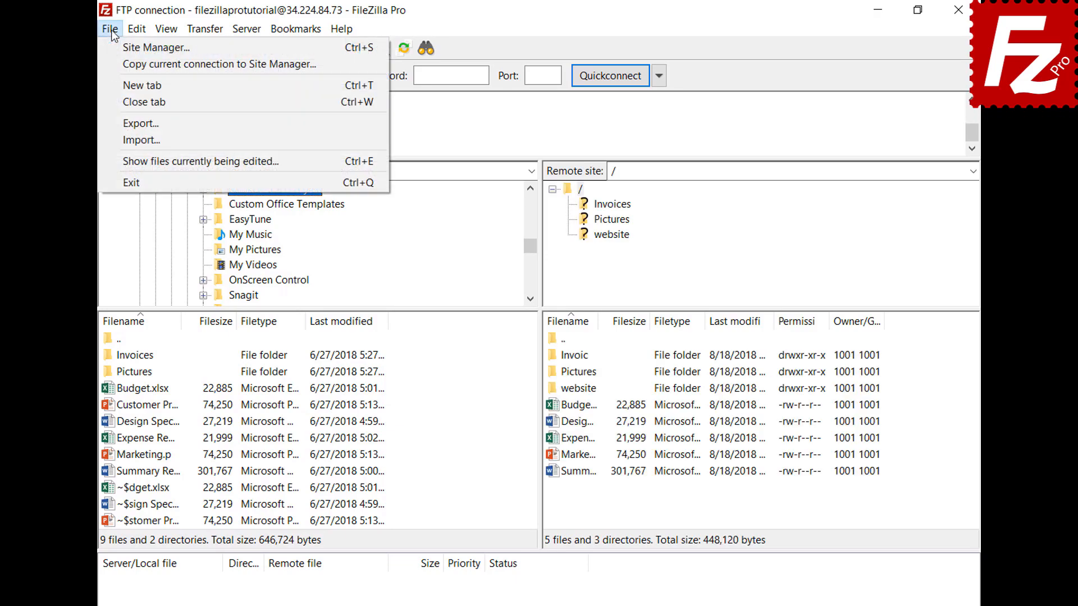
{"action": "left_click", "coordinate": [122, 83]}
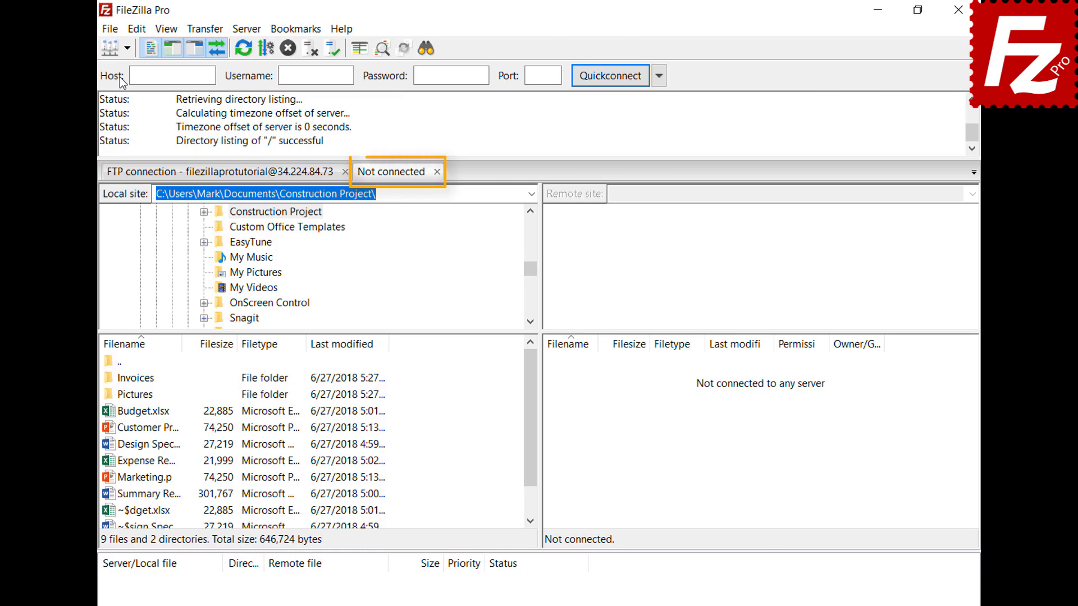
{"action": "left_click", "coordinate": [259, 177]}
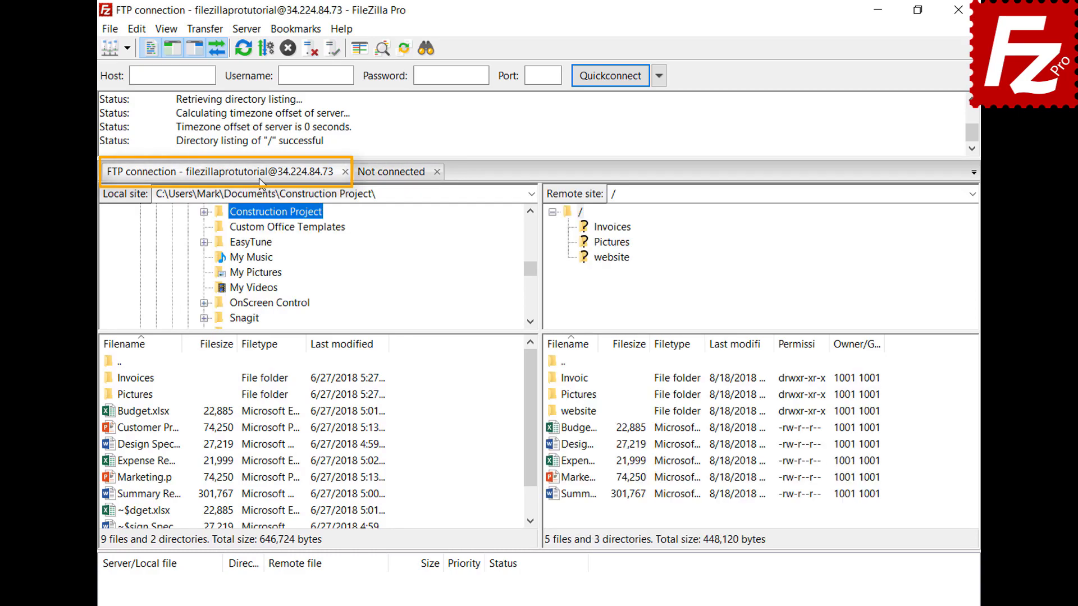
{"action": "left_click", "coordinate": [393, 174]}
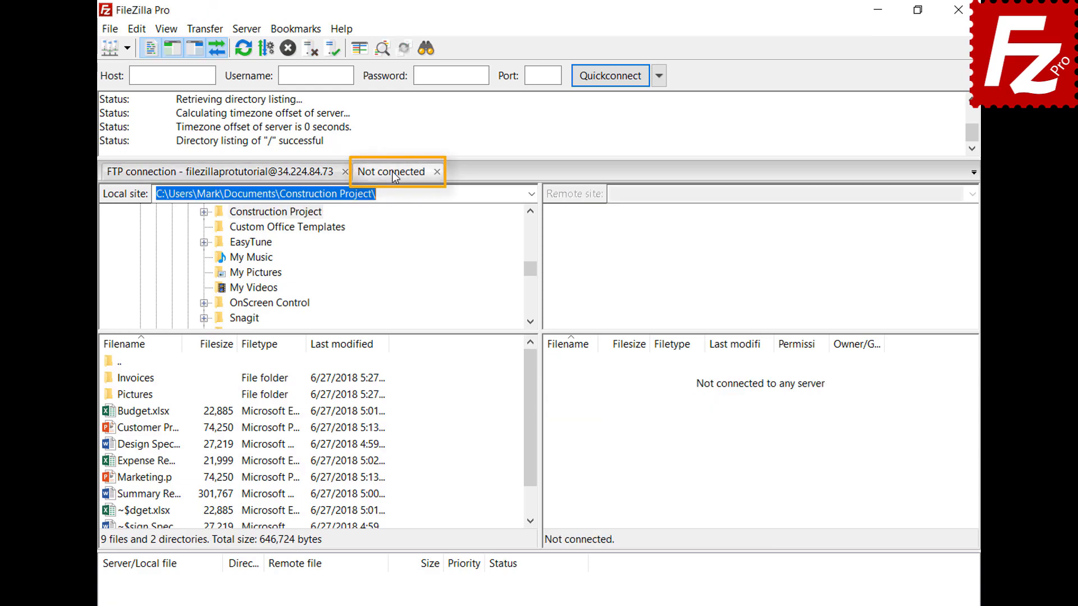
{"action": "left_click", "coordinate": [127, 48]}
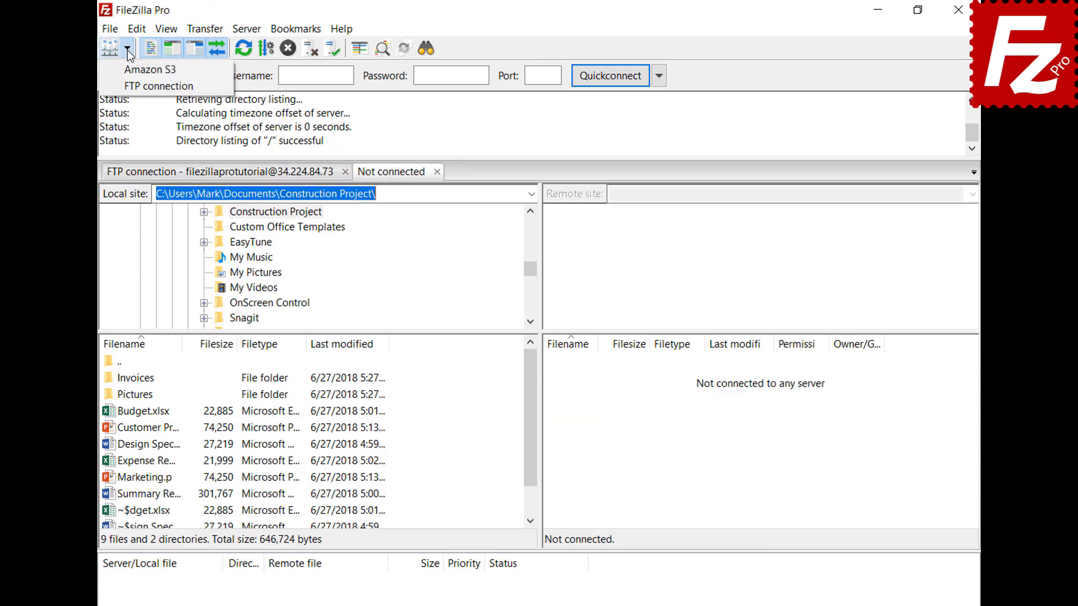
{"action": "left_click", "coordinate": [133, 71]}
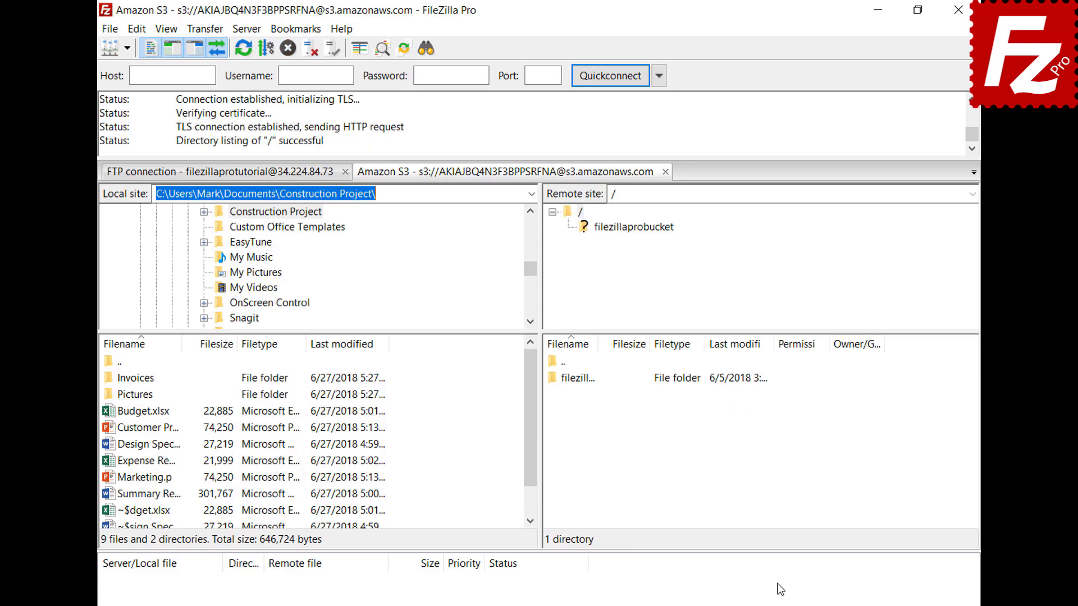
{"action": "left_click", "coordinate": [272, 177]}
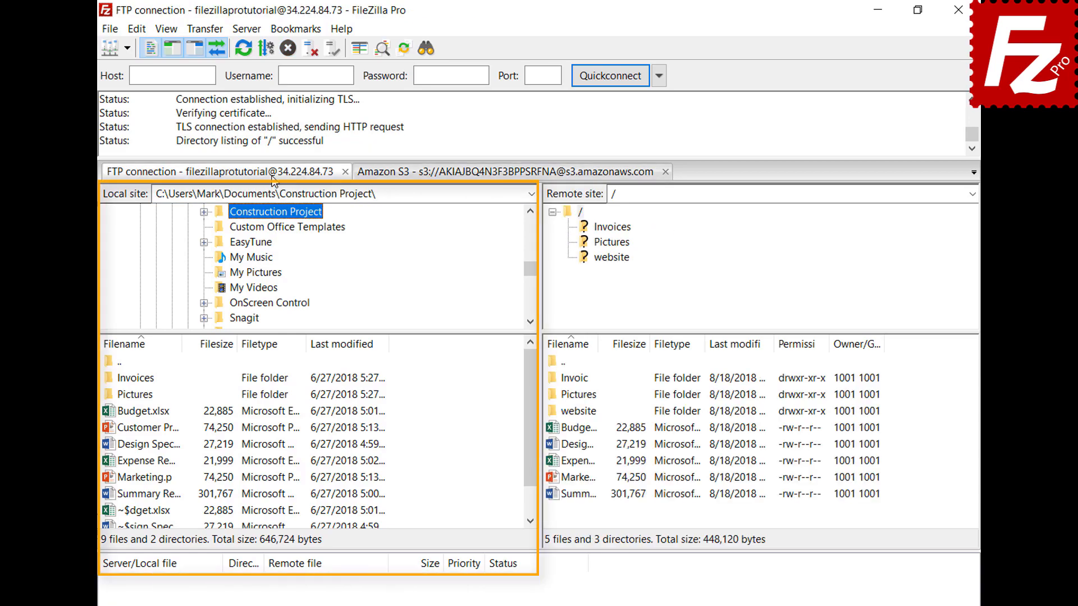
Step: Set the Interface startup option to Restore tabs and reconnect
{"action": "left_click", "coordinate": [468, 174]}
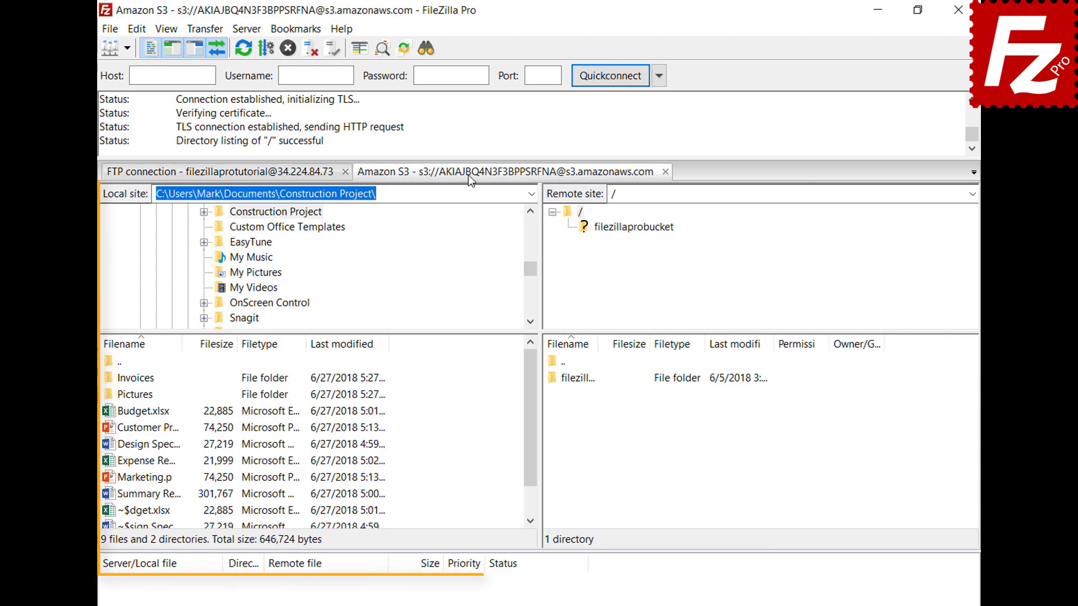
{"action": "left_click", "coordinate": [137, 29]}
{"action": "left_click", "coordinate": [156, 85]}
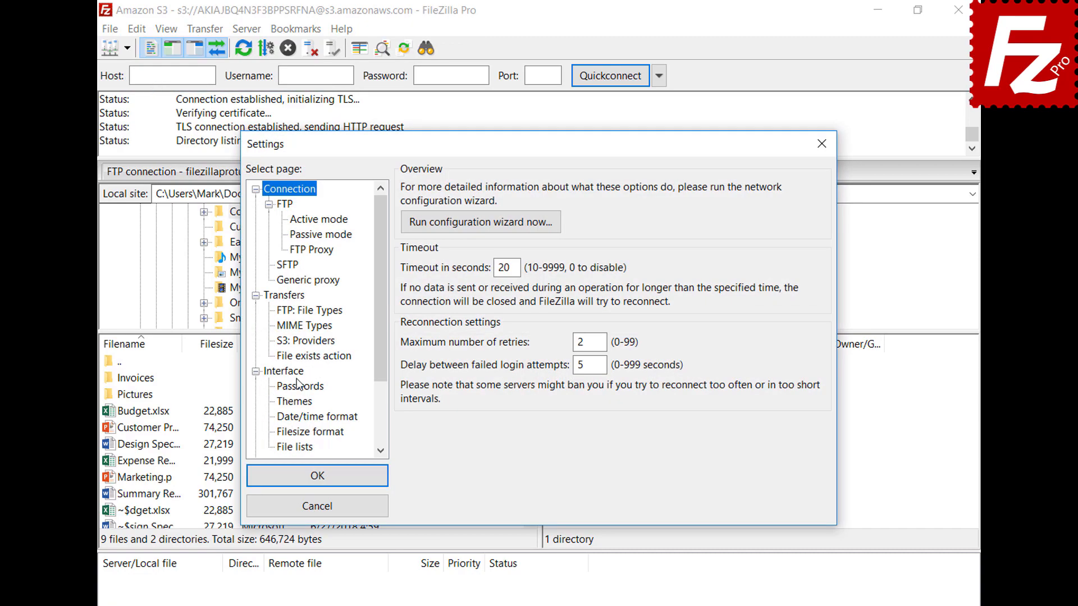
{"action": "left_click", "coordinate": [299, 373]}
{"action": "left_click", "coordinate": [409, 392]}
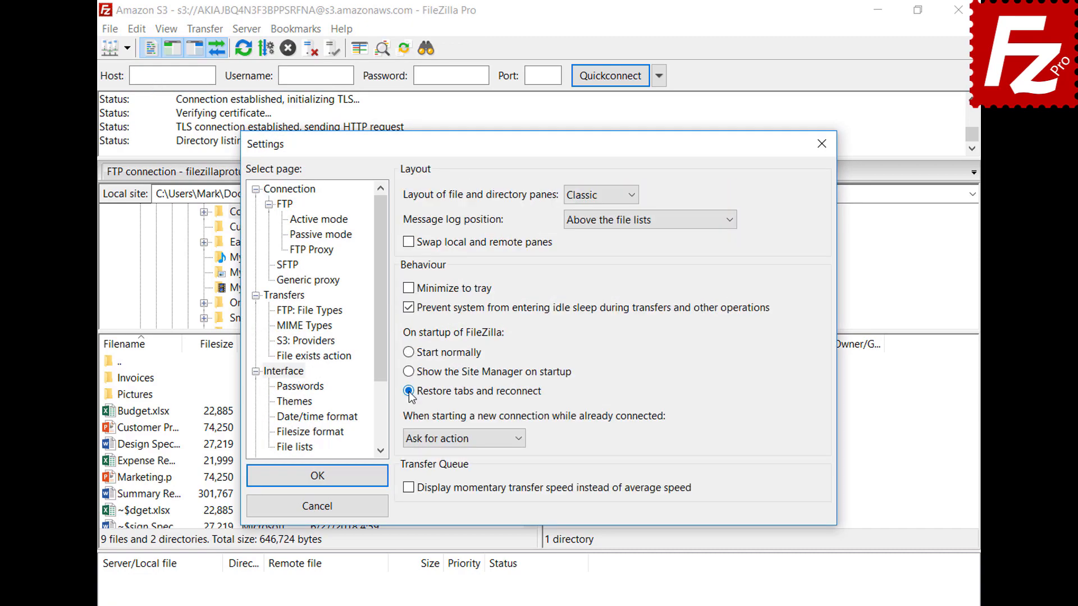
{"action": "left_click", "coordinate": [324, 476]}
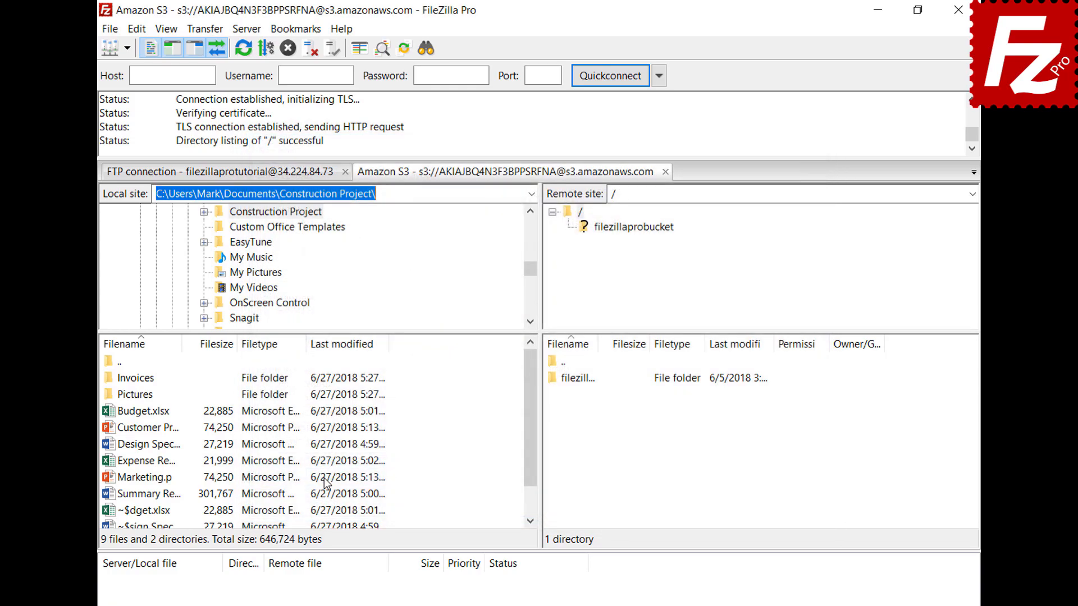
Step: Restart FileZilla Pro to confirm the restored tabs and close the Amazon S3 tab
{"action": "left_click", "coordinate": [959, 9]}
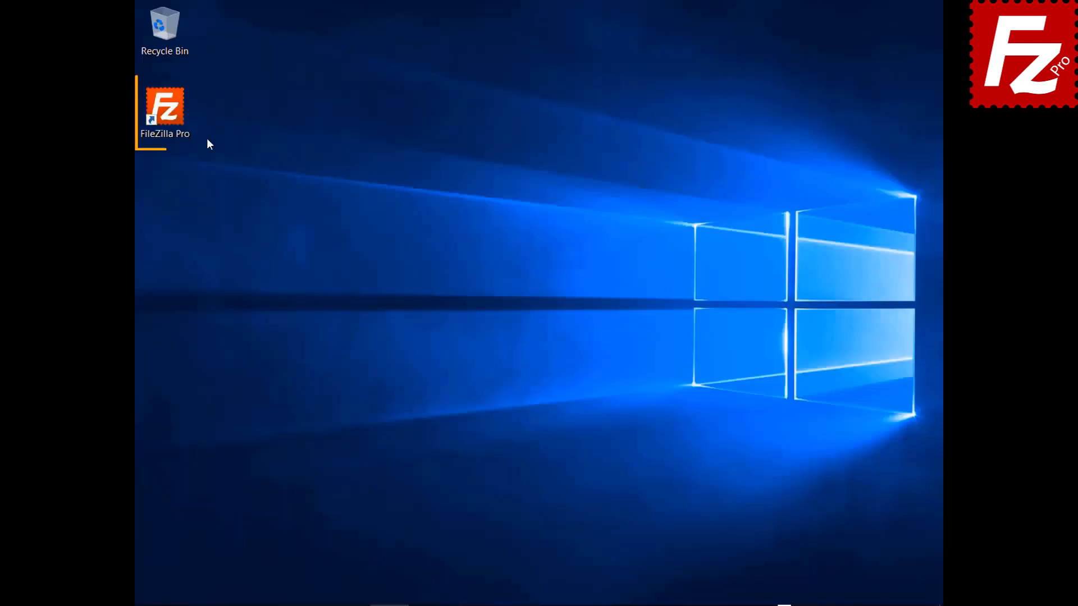
{"action": "double_click", "coordinate": [164, 109]}
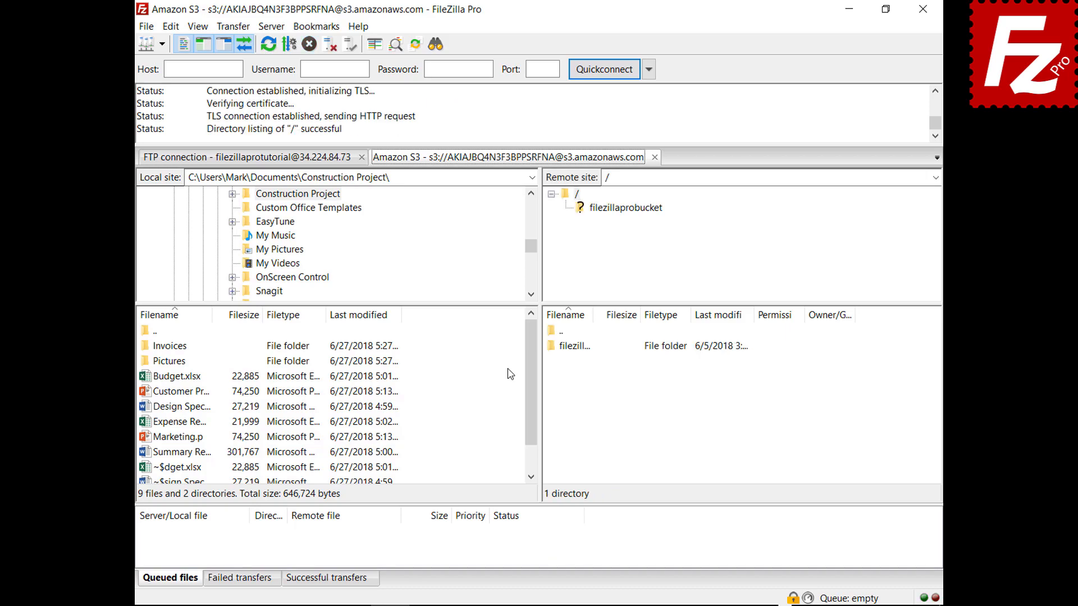
{"action": "left_click", "coordinate": [655, 157]}
Step: Make new connections open in a new tab, then connect to Amazon S3
{"action": "left_click", "coordinate": [171, 26]}
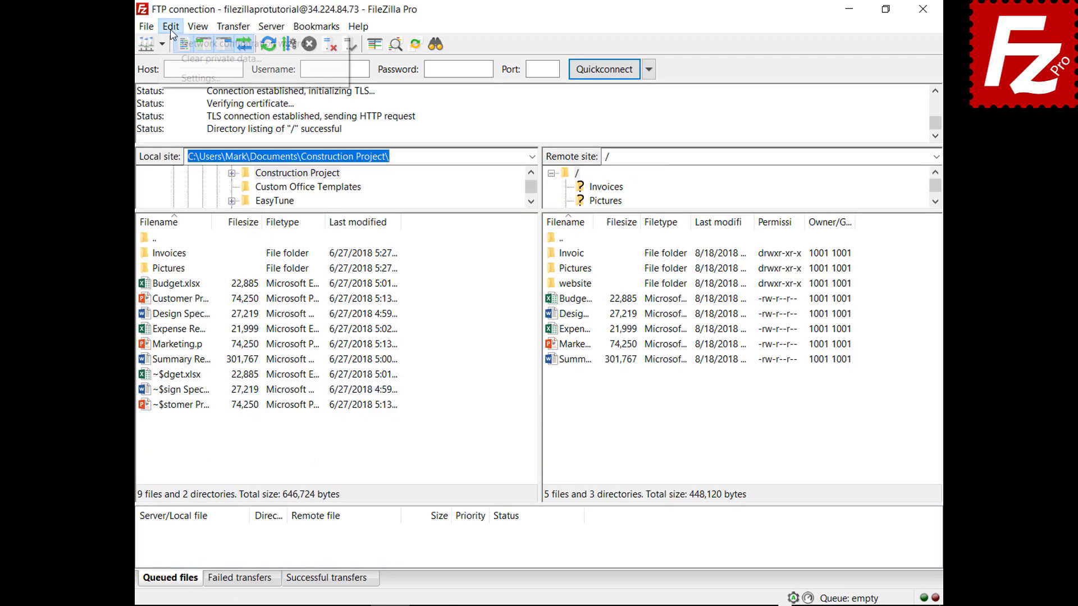
{"action": "left_click", "coordinate": [185, 77]}
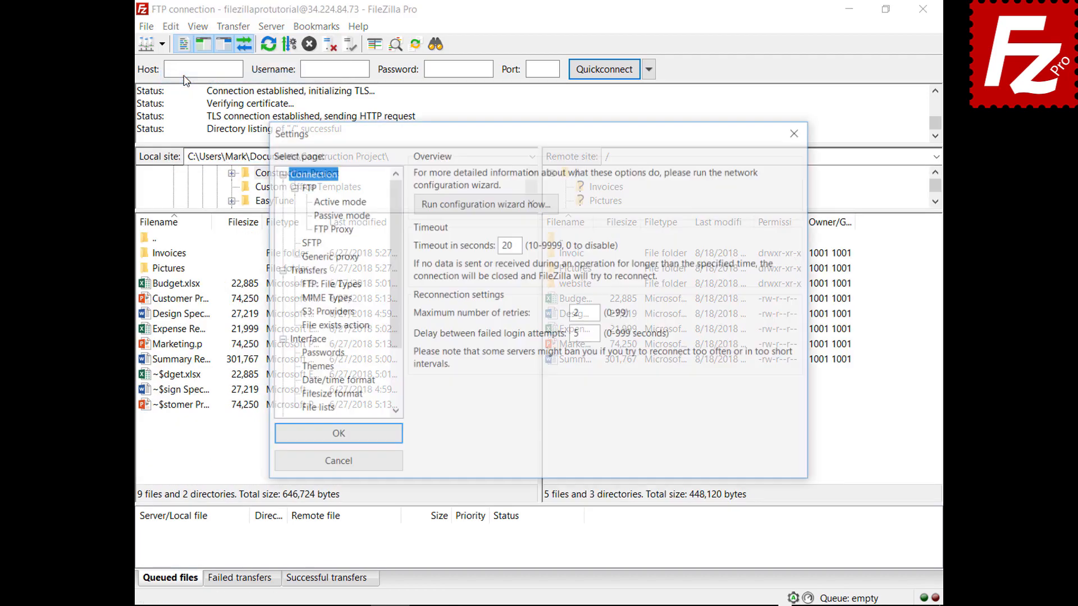
{"action": "left_click", "coordinate": [315, 340]}
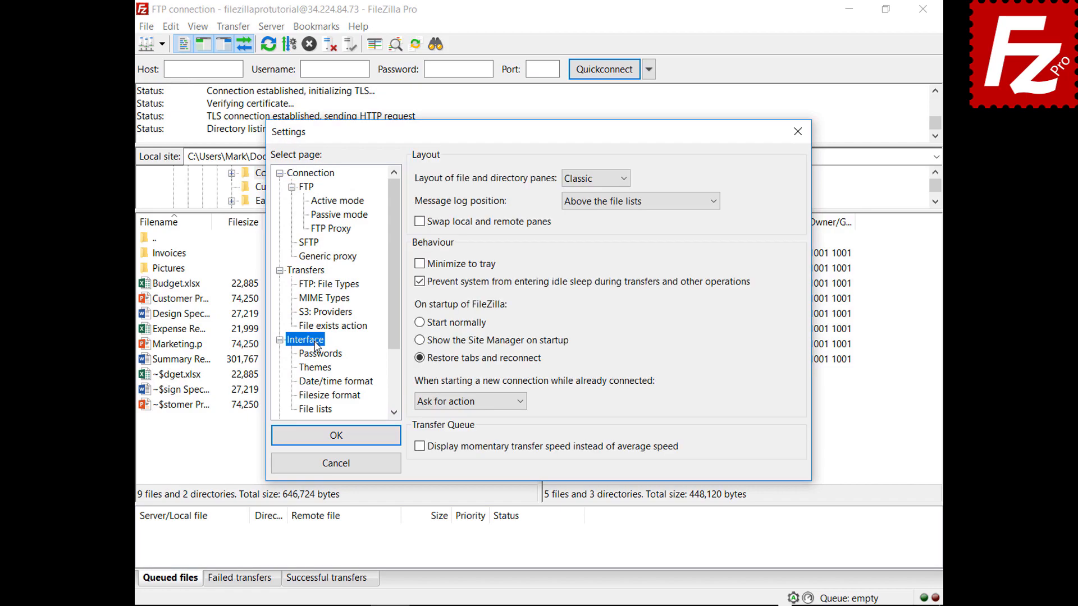
{"action": "left_click", "coordinate": [521, 402]}
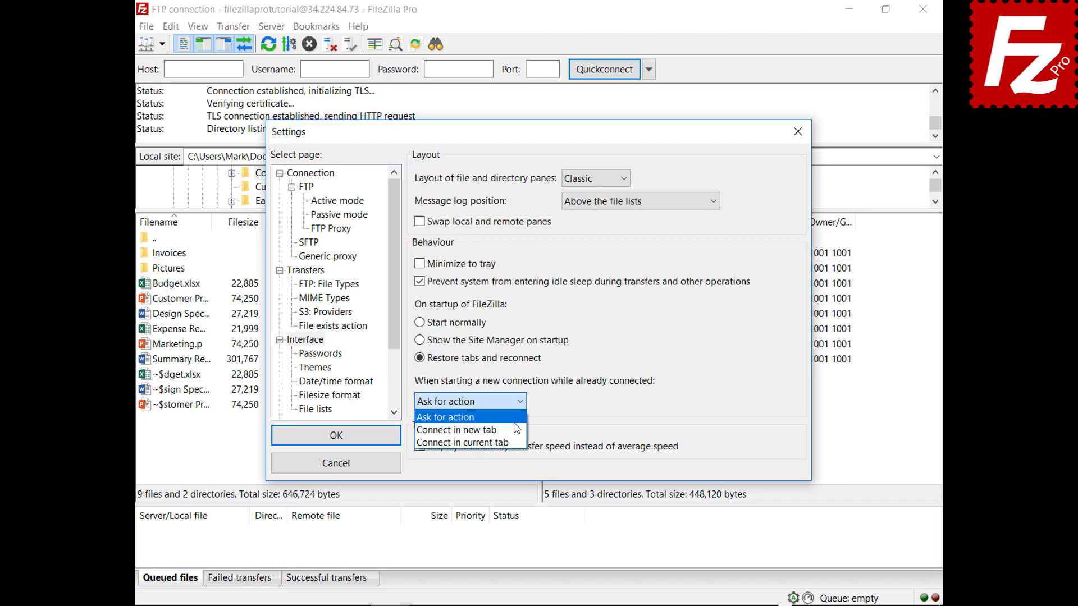
{"action": "left_click", "coordinate": [456, 430]}
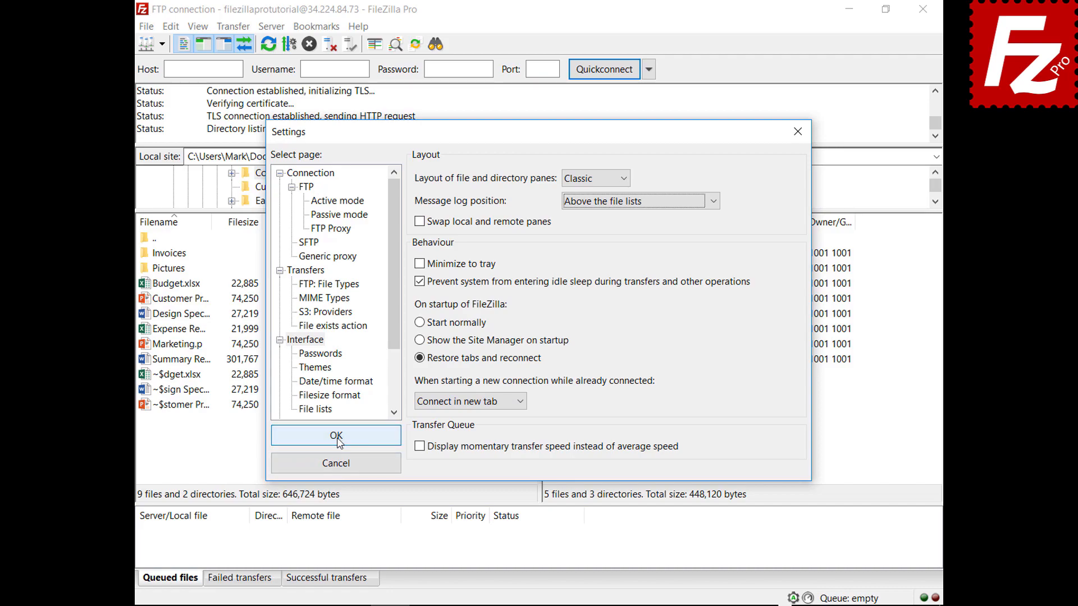
{"action": "left_click", "coordinate": [336, 435]}
{"action": "left_click", "coordinate": [163, 45]}
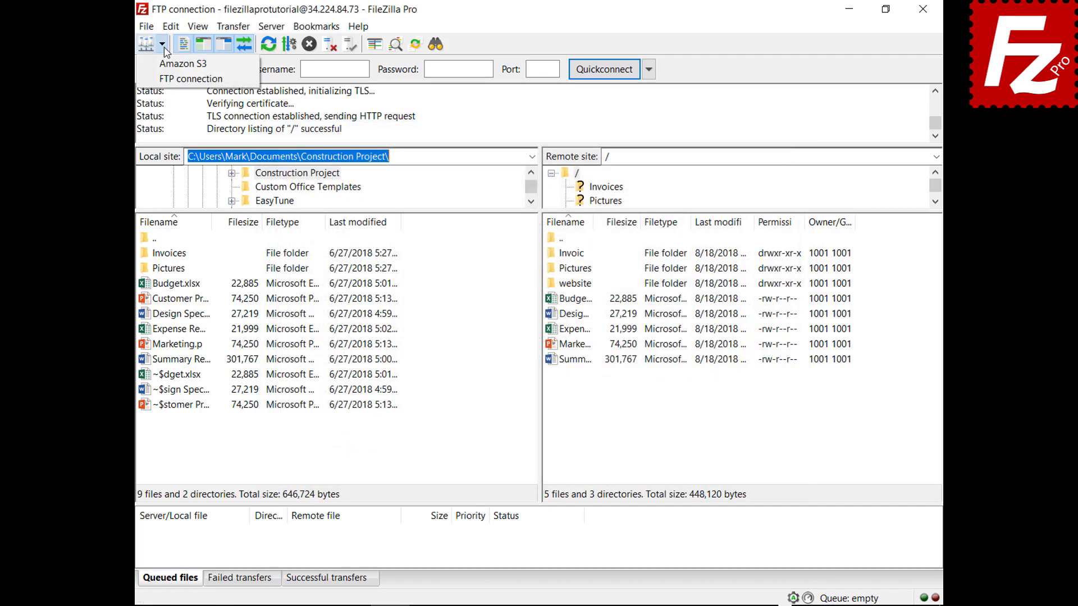
{"action": "left_click", "coordinate": [174, 62]}
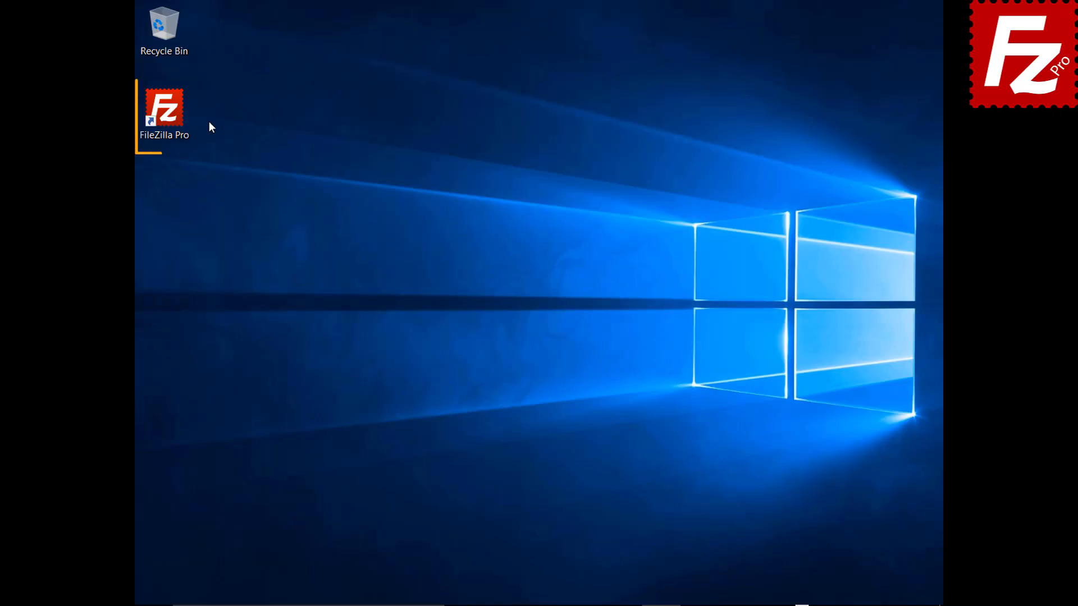
Step: Launch FileZilla Pro, connect to Amazon S3, and open filezillaprobucket
{"action": "double_click", "coordinate": [168, 115]}
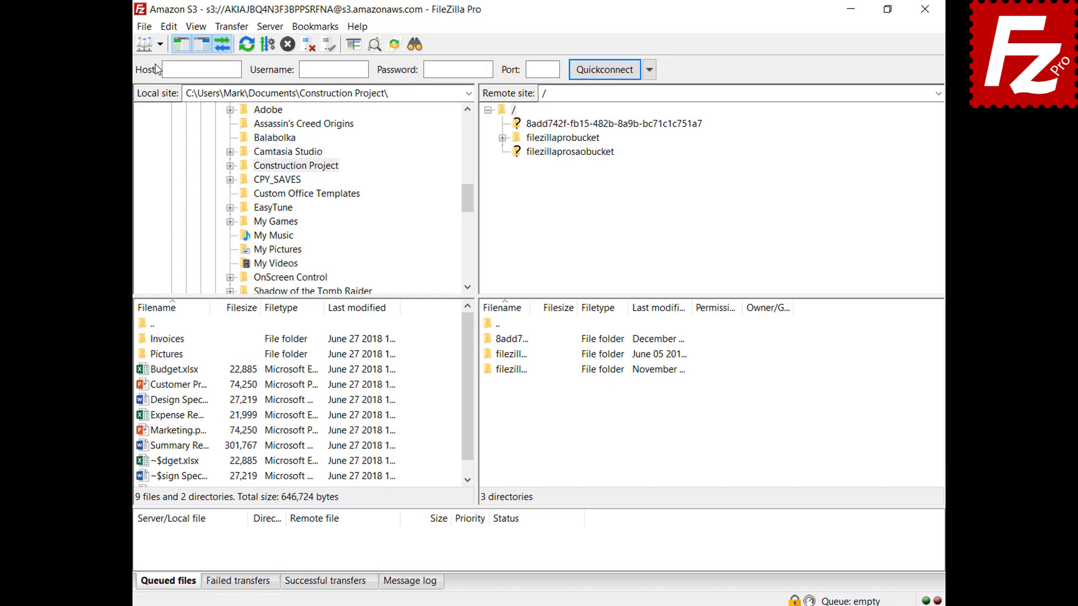
{"action": "left_click", "coordinate": [160, 45]}
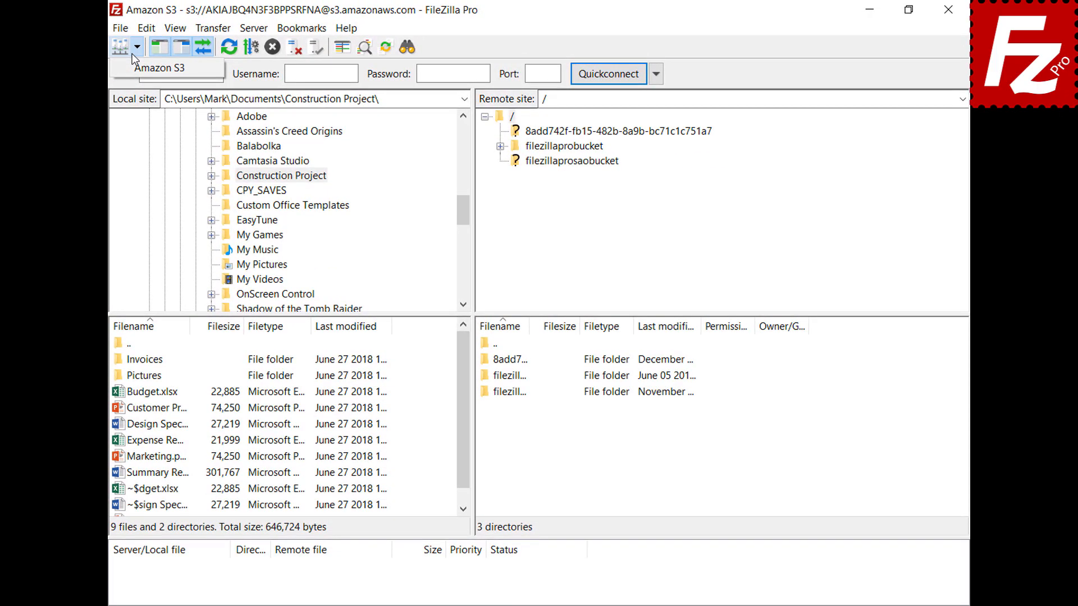
{"action": "left_click", "coordinate": [157, 61]}
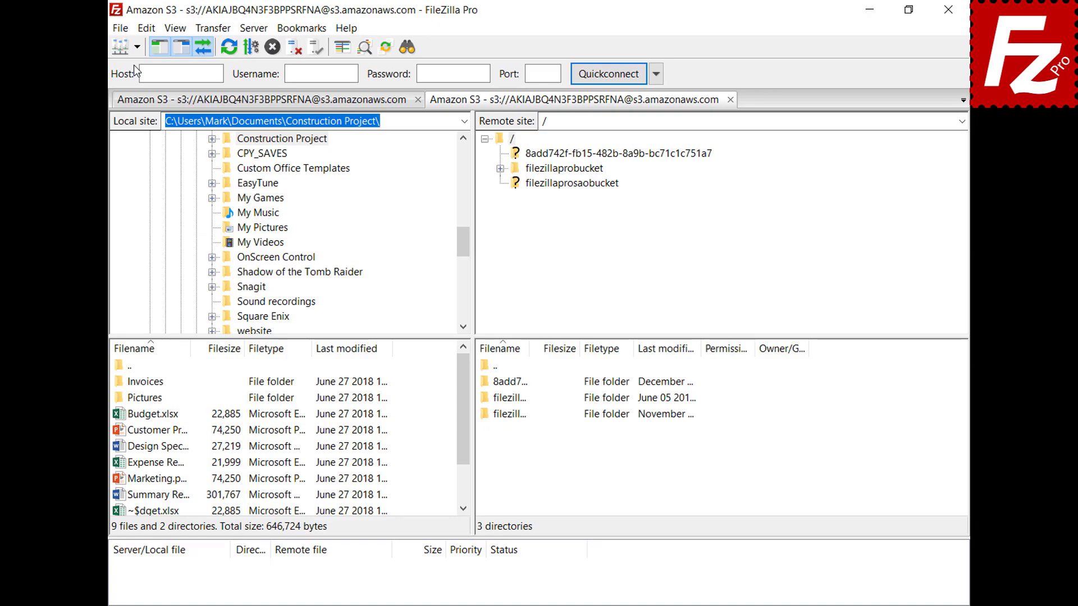
{"action": "left_click", "coordinate": [571, 170]}
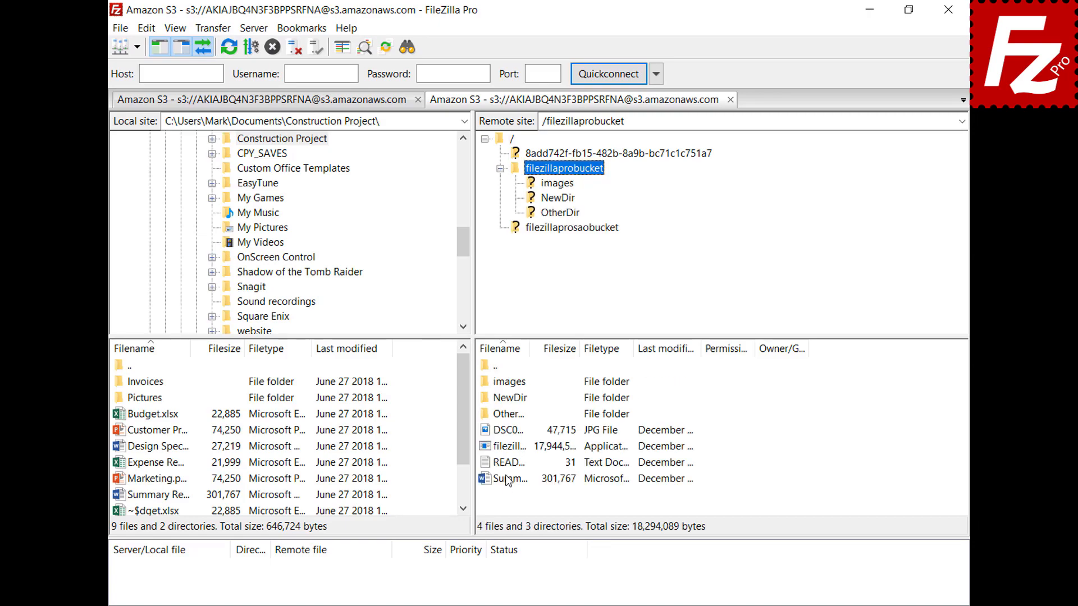
Step: Add 'New line' to README.TXT in Notepad, save it, and upload it back
{"action": "right_click", "coordinate": [506, 467]}
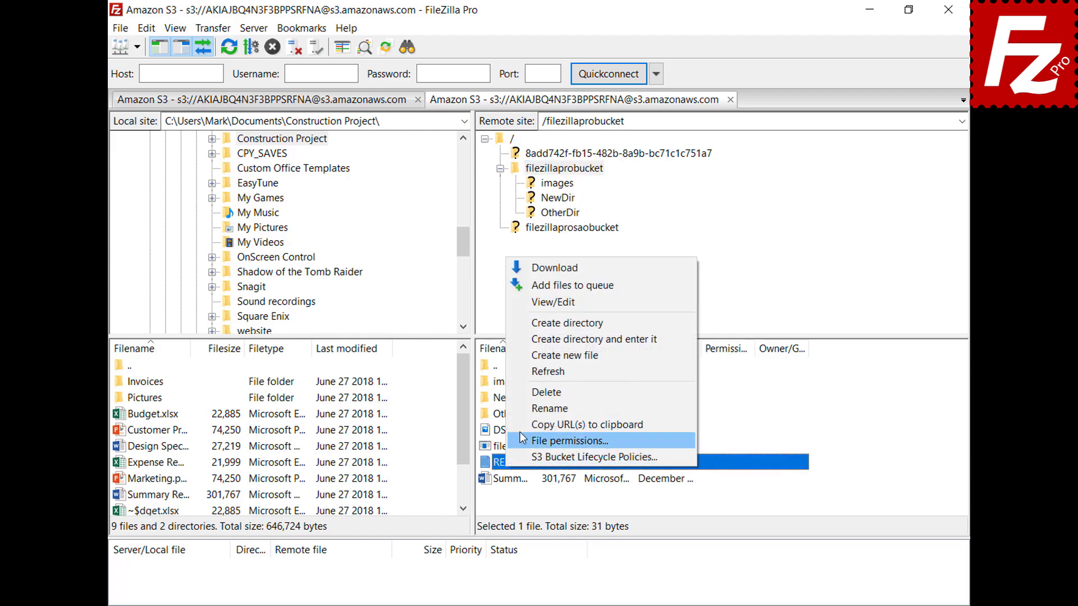
{"action": "left_click", "coordinate": [554, 306]}
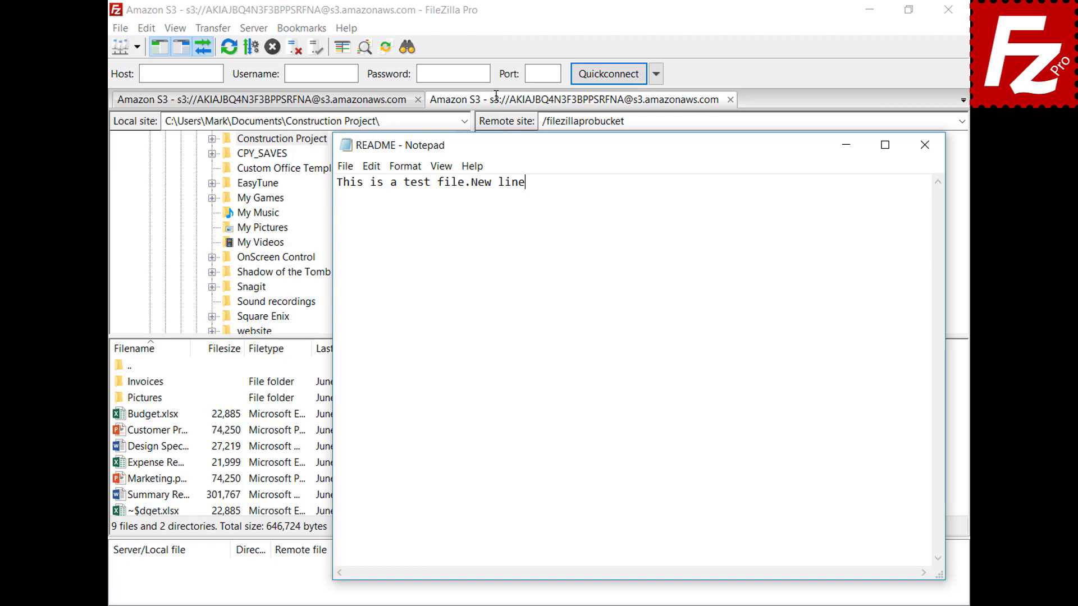
{"action": "key", "text": "Return"}
{"action": "type", "text": "New line"}
{"action": "left_click", "coordinate": [924, 147]}
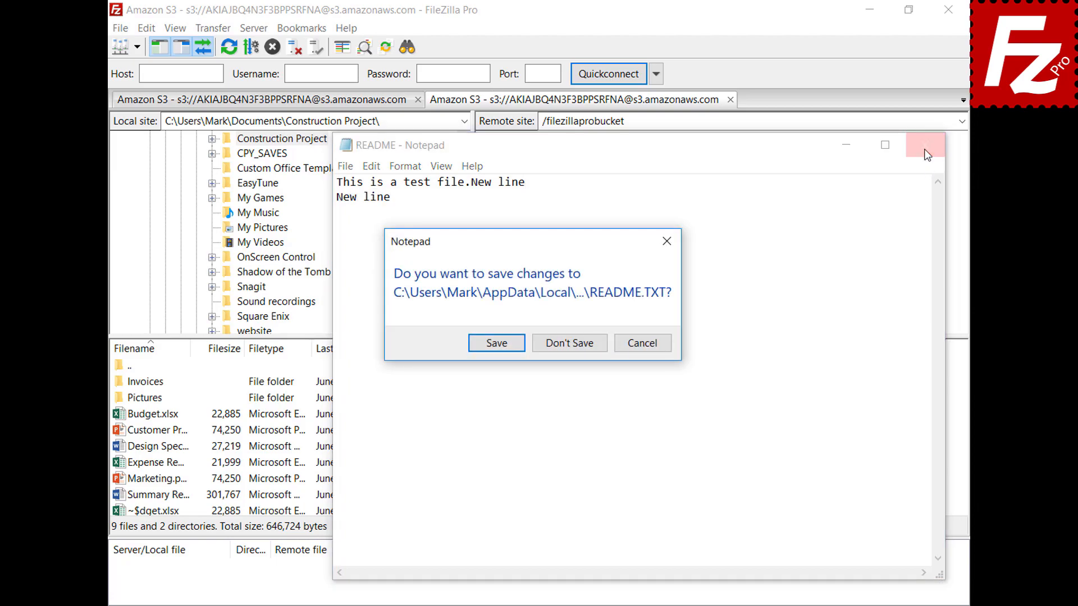
{"action": "left_click", "coordinate": [496, 344]}
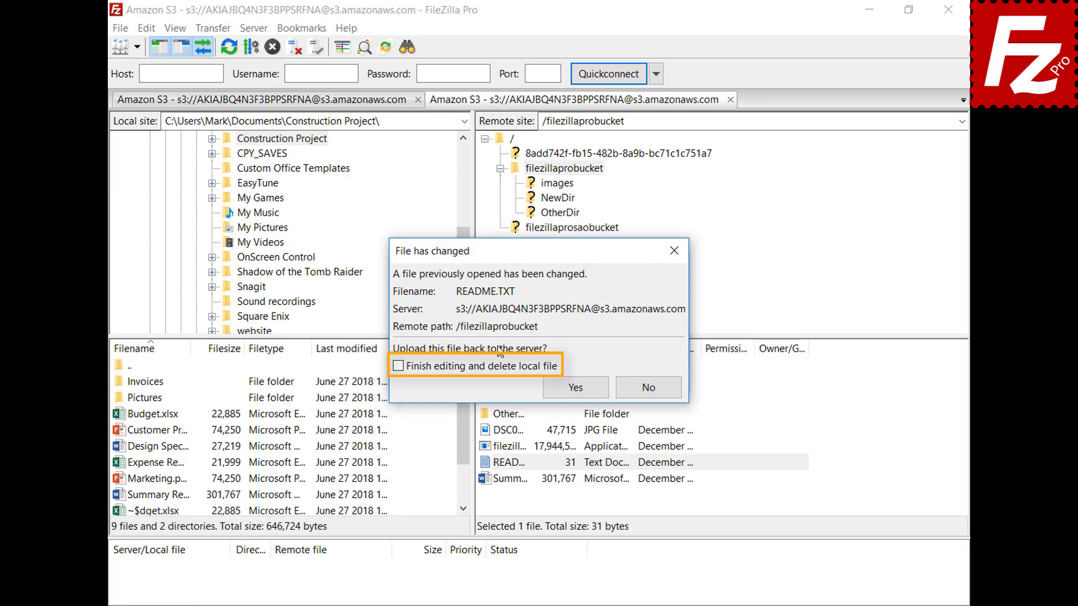
{"action": "left_click", "coordinate": [586, 394]}
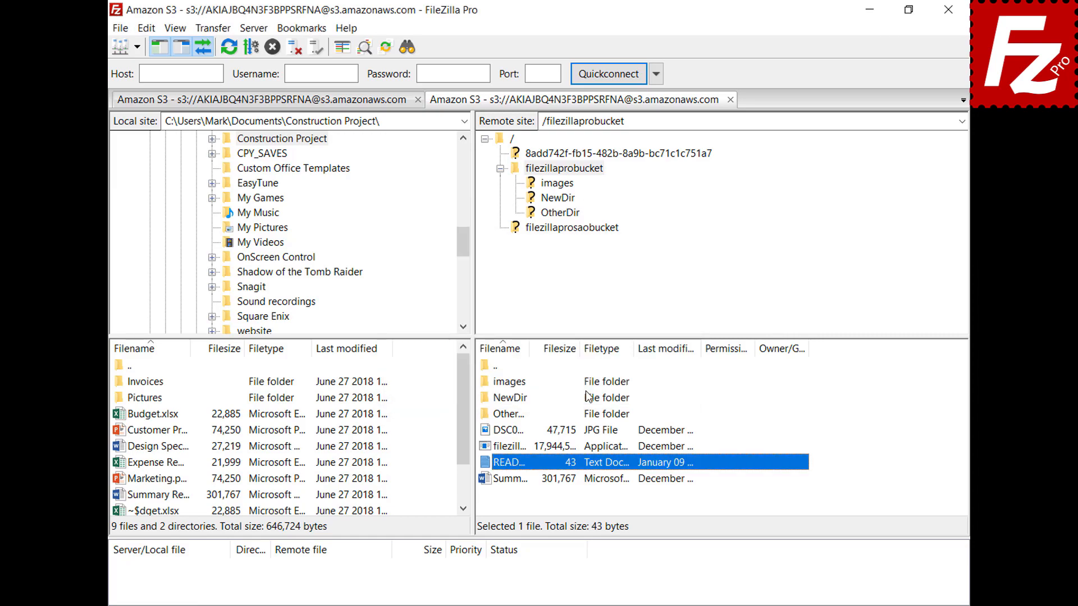
{"action": "left_click", "coordinate": [121, 28]}
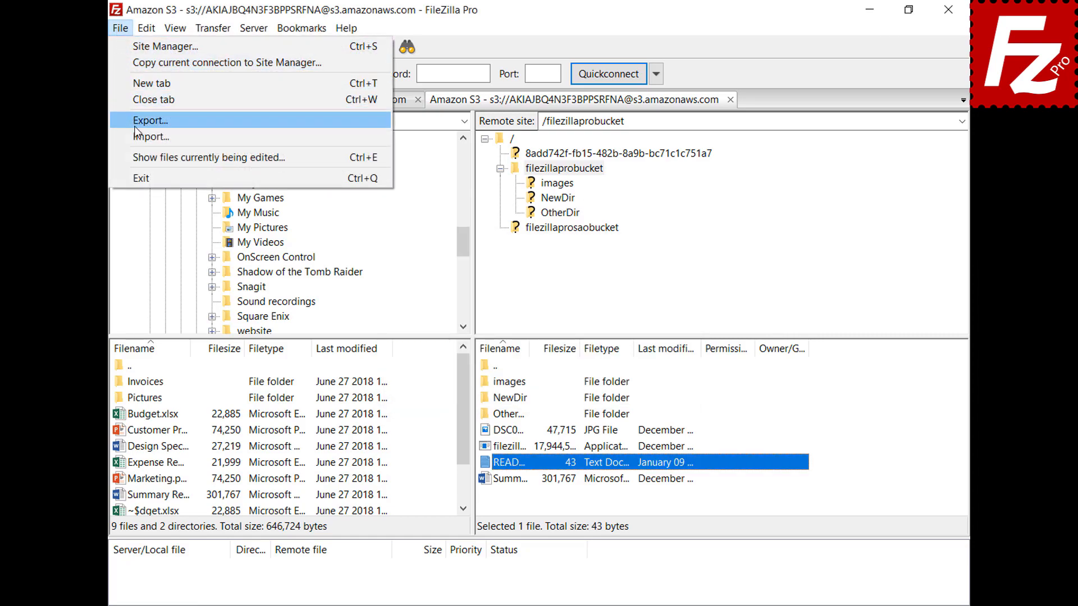
{"action": "left_click", "coordinate": [168, 158]}
{"action": "left_click", "coordinate": [505, 269]}
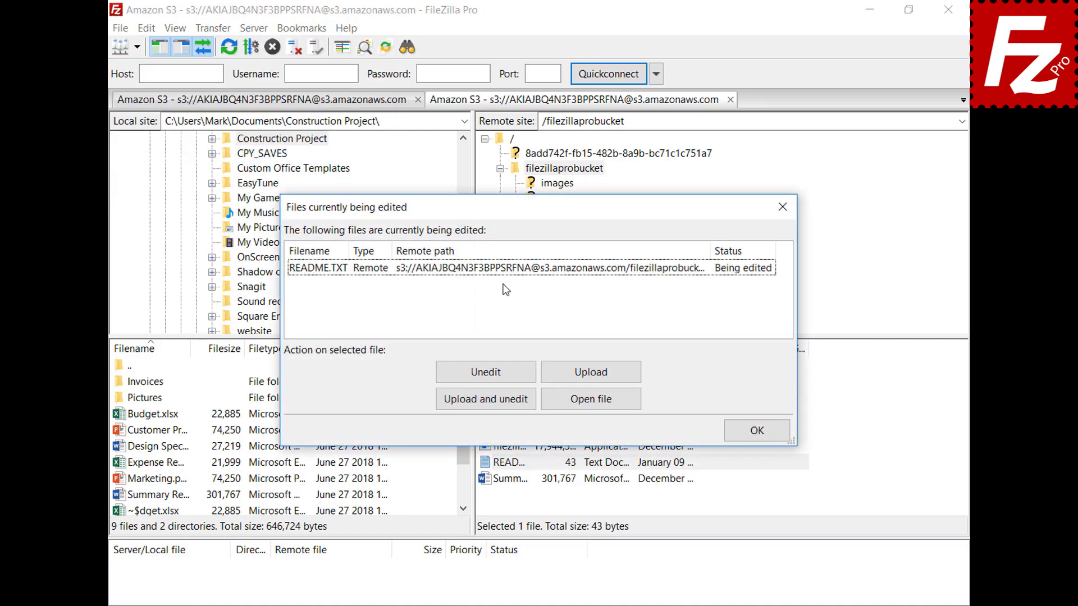
{"action": "left_click", "coordinate": [504, 271]}
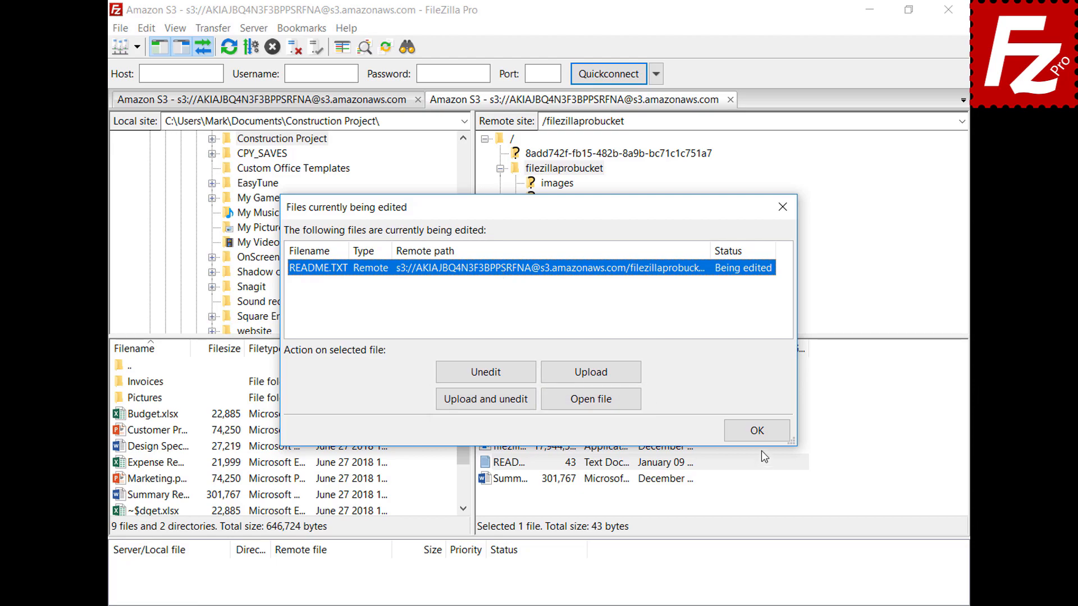
{"action": "left_click", "coordinate": [764, 433]}
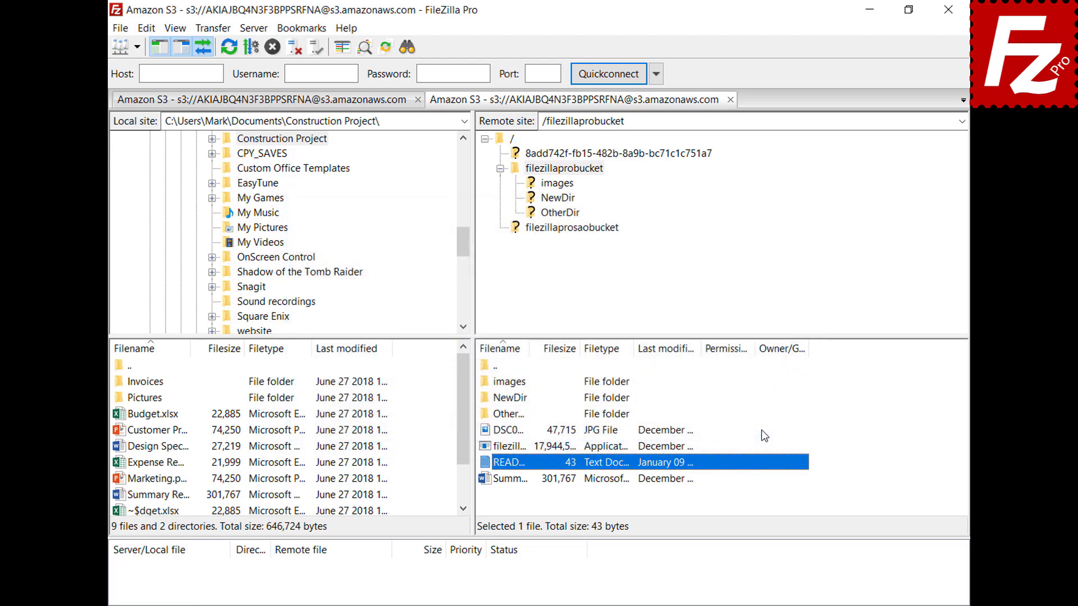
Step: Under File editing > Filetype associations, add jpg with C:\Windows\system32\mspaint.exe and save
{"action": "left_click", "coordinate": [149, 29]}
{"action": "left_click", "coordinate": [154, 85]}
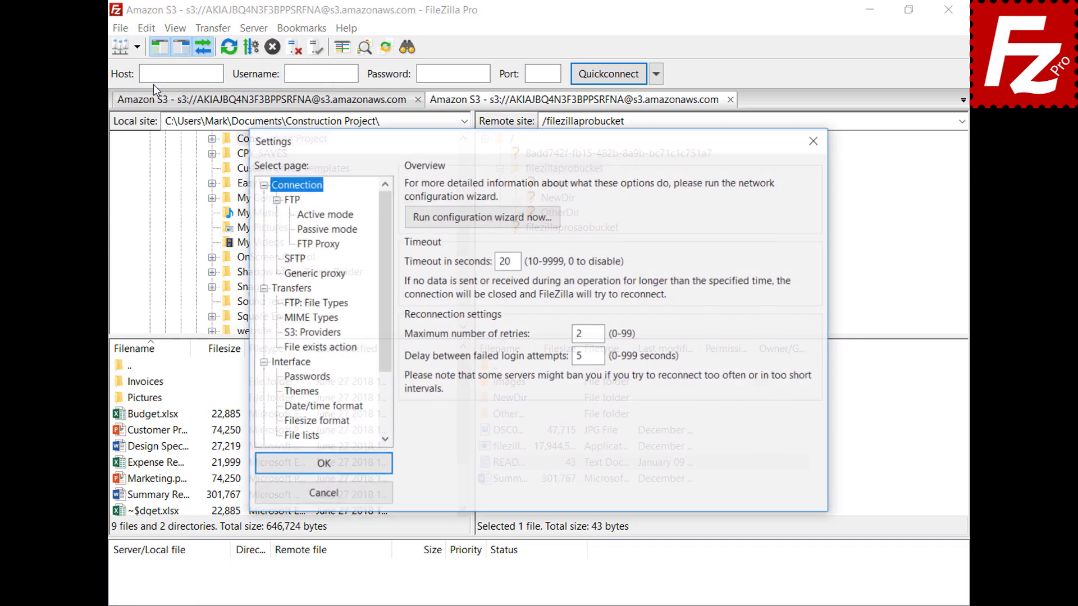
{"action": "left_click_drag", "start_coordinate": [381, 214], "coordinate": [391, 275]}
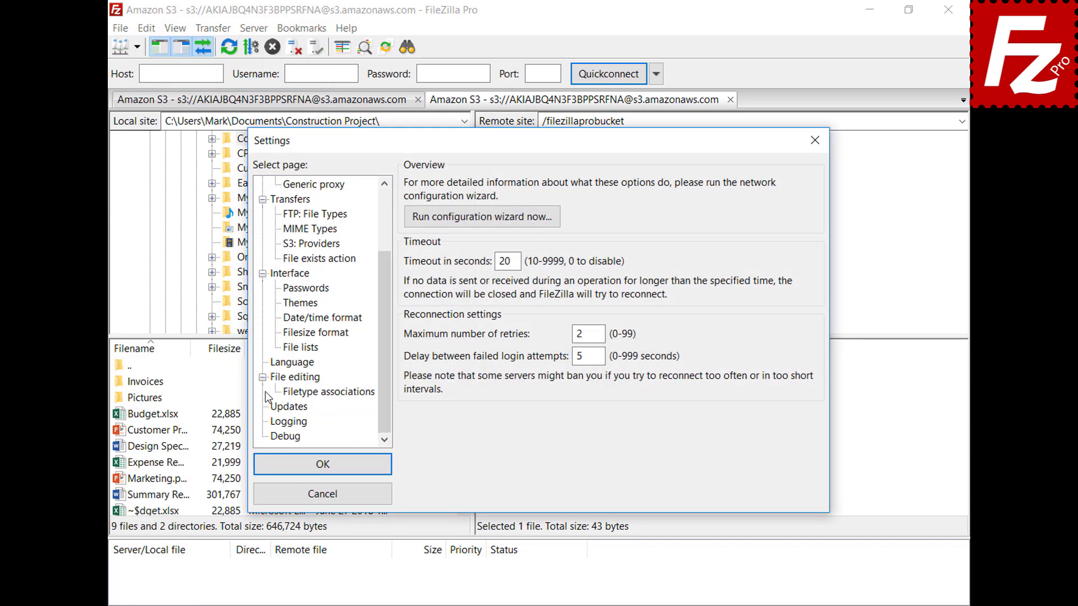
{"action": "left_click", "coordinate": [279, 379]}
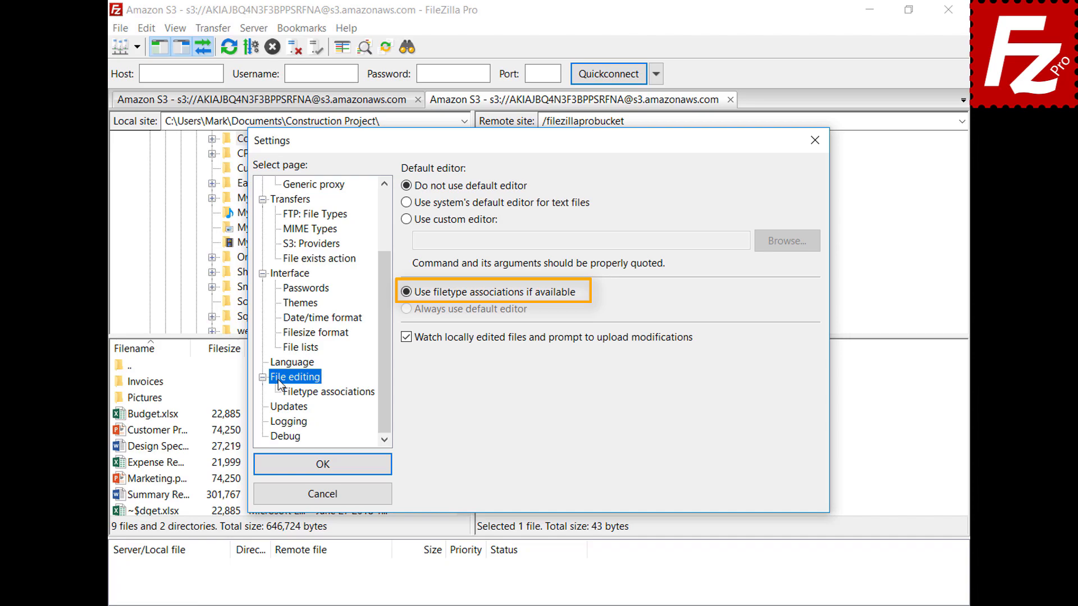
{"action": "left_click", "coordinate": [337, 393]}
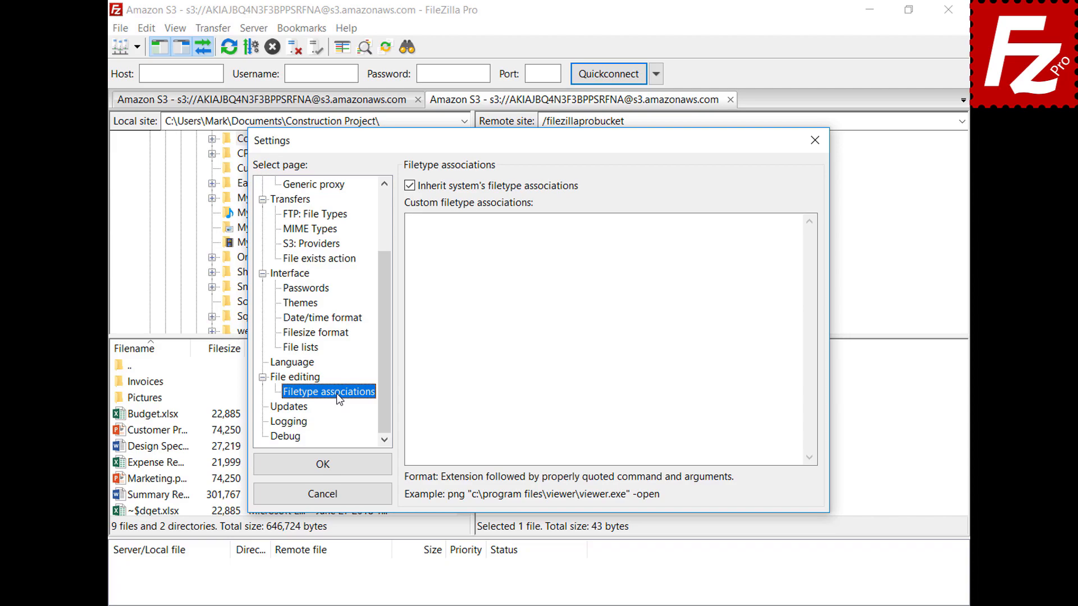
{"action": "left_click", "coordinate": [777, 234]}
{"action": "type", "text": "jpg \"C:\\Windows\\system32\\mspaint.exe\""}
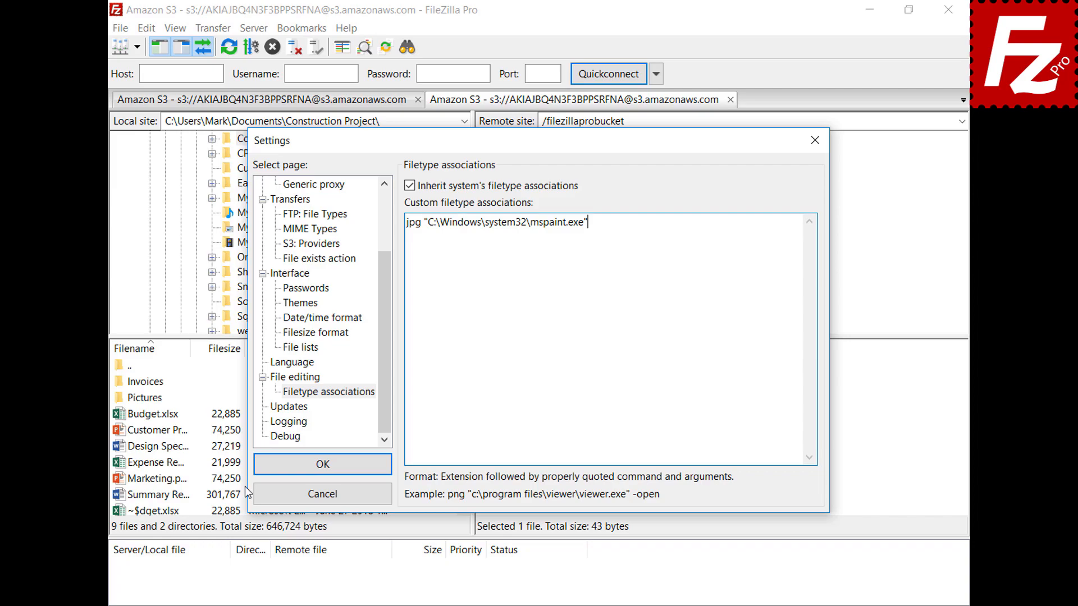
{"action": "left_click", "coordinate": [264, 472]}
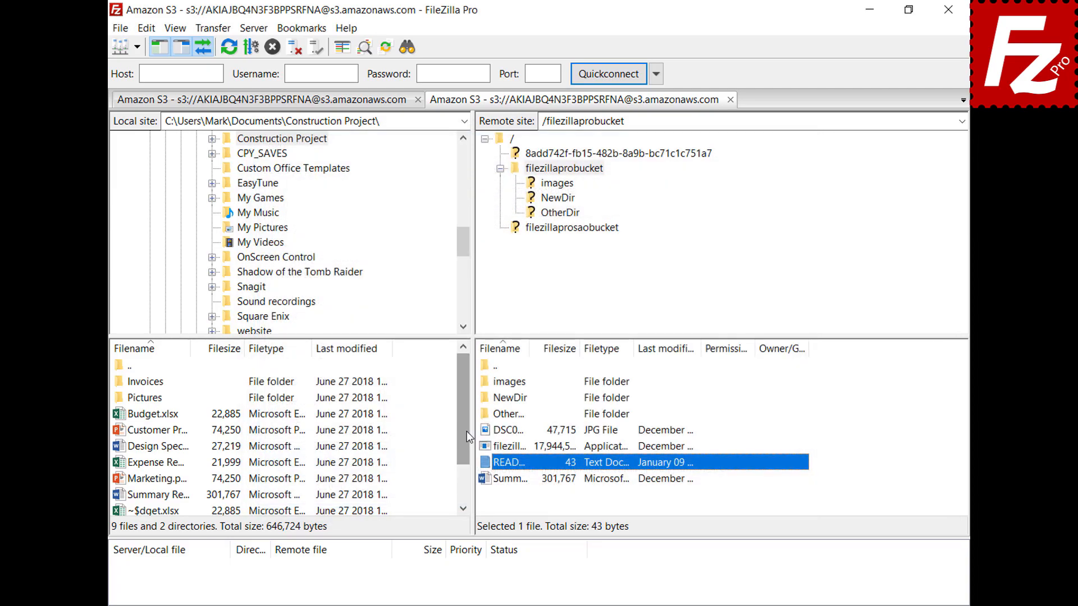
Step: View the remote image DSC00079 in Paint, then close Paint
{"action": "right_click", "coordinate": [484, 431]}
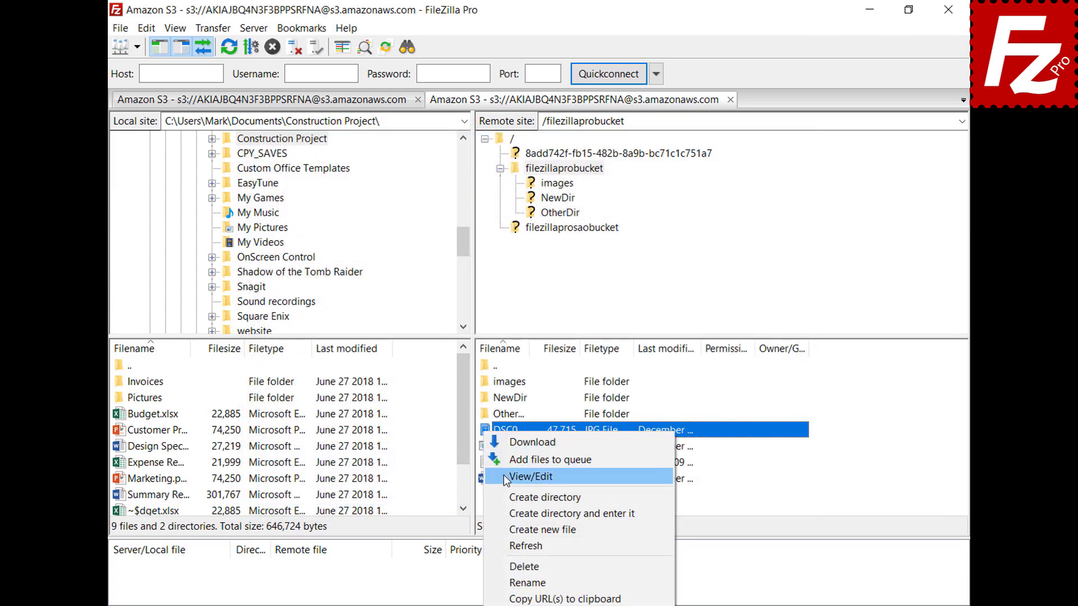
{"action": "left_click", "coordinate": [503, 475]}
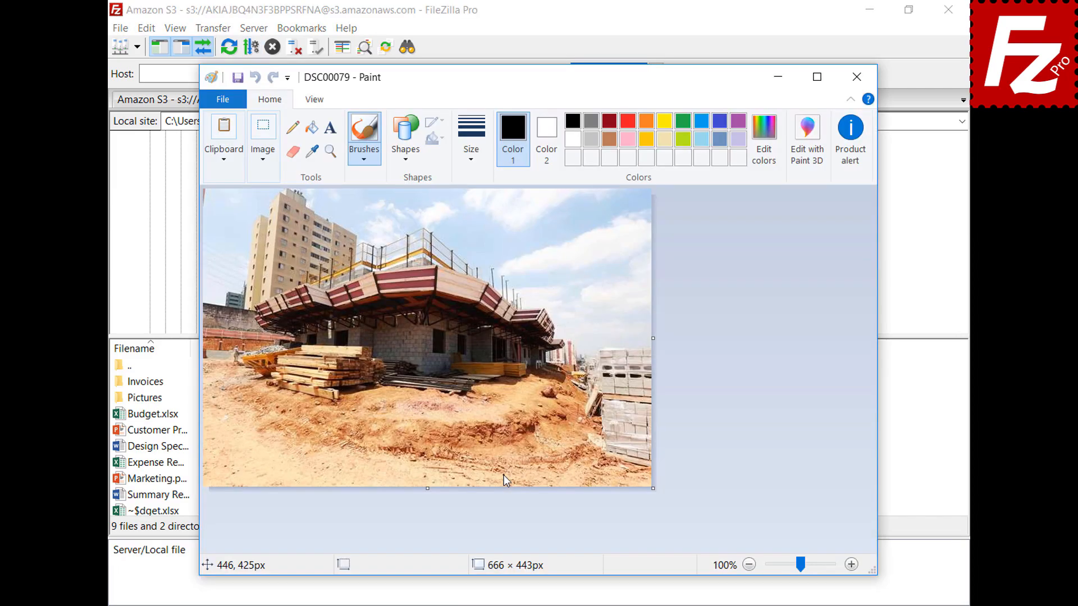
{"action": "left_click", "coordinate": [857, 77]}
Step: Reopen Settings at the File editing page
{"action": "left_click", "coordinate": [146, 28]}
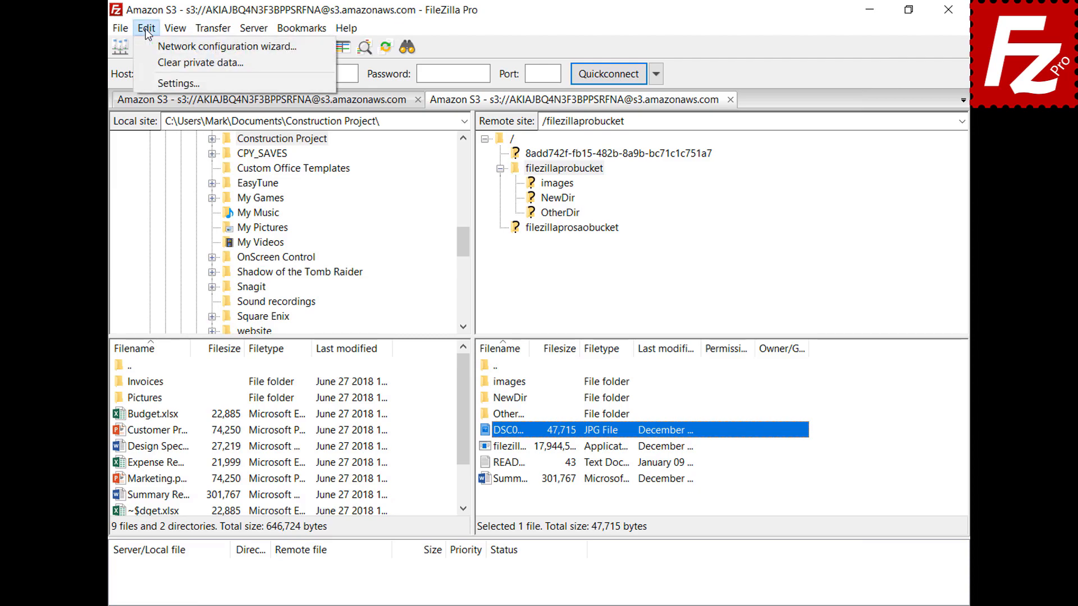
{"action": "left_click", "coordinate": [156, 82]}
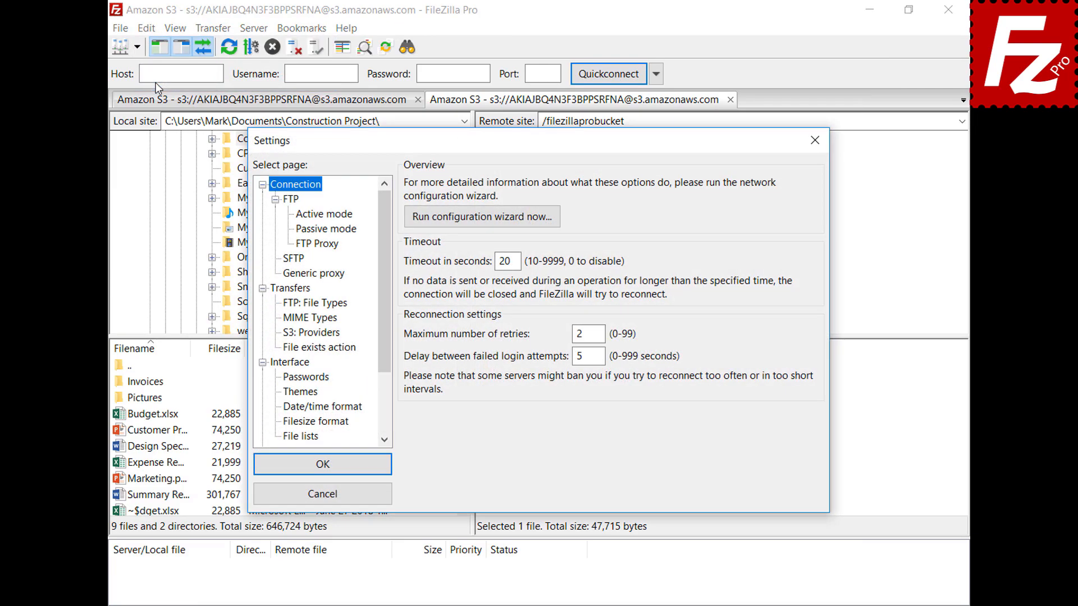
{"action": "left_click_drag", "start_coordinate": [386, 213], "coordinate": [391, 277]}
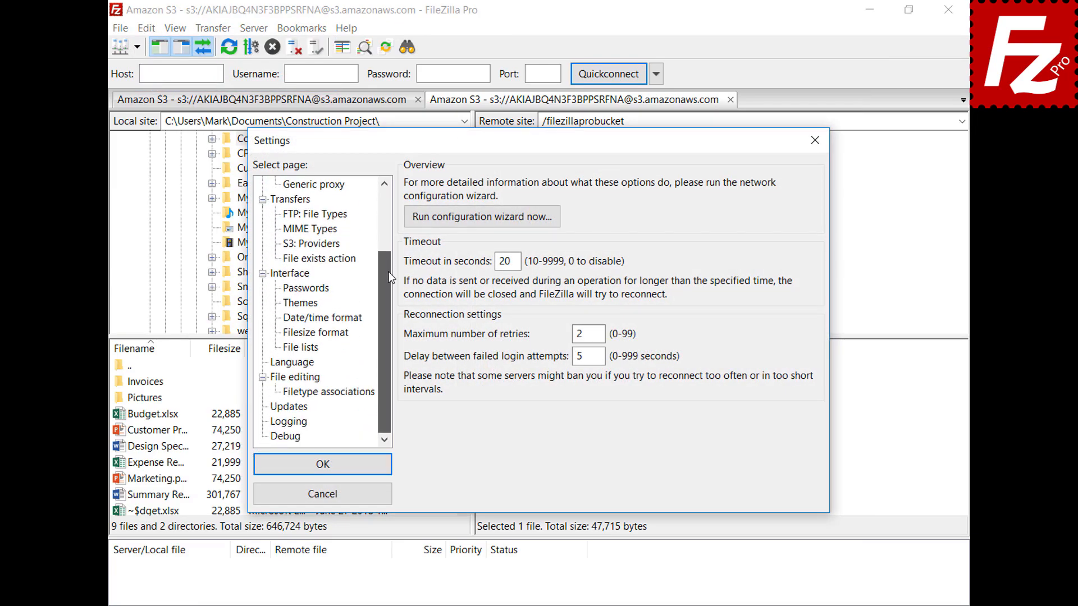
{"action": "left_click", "coordinate": [279, 380]}
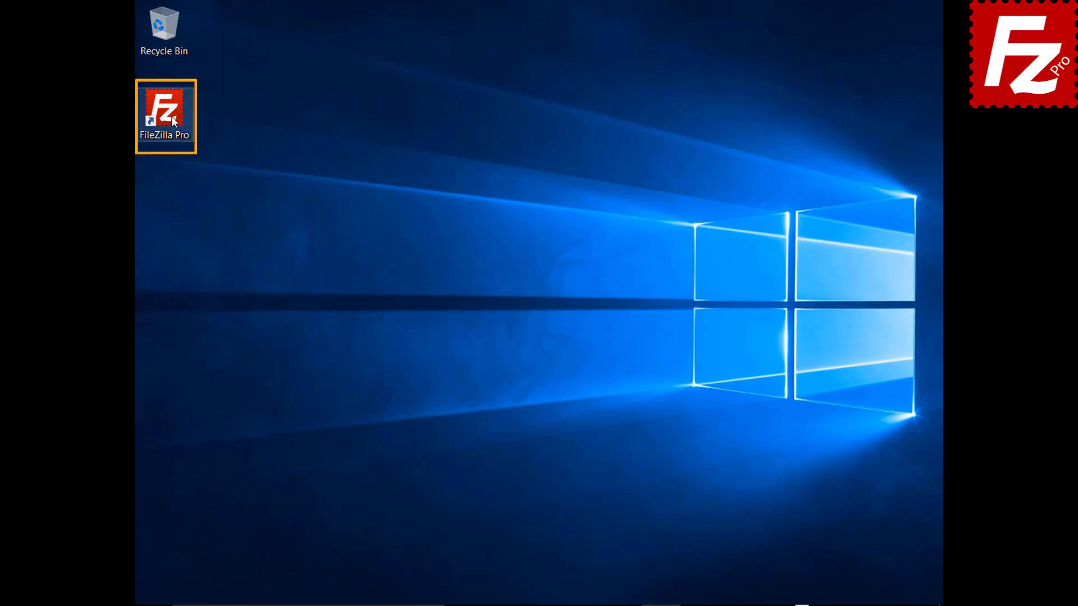
Step: Launch FileZilla Pro and connect to the saved FTP site from the Site Manager list
{"action": "double_click", "coordinate": [171, 116]}
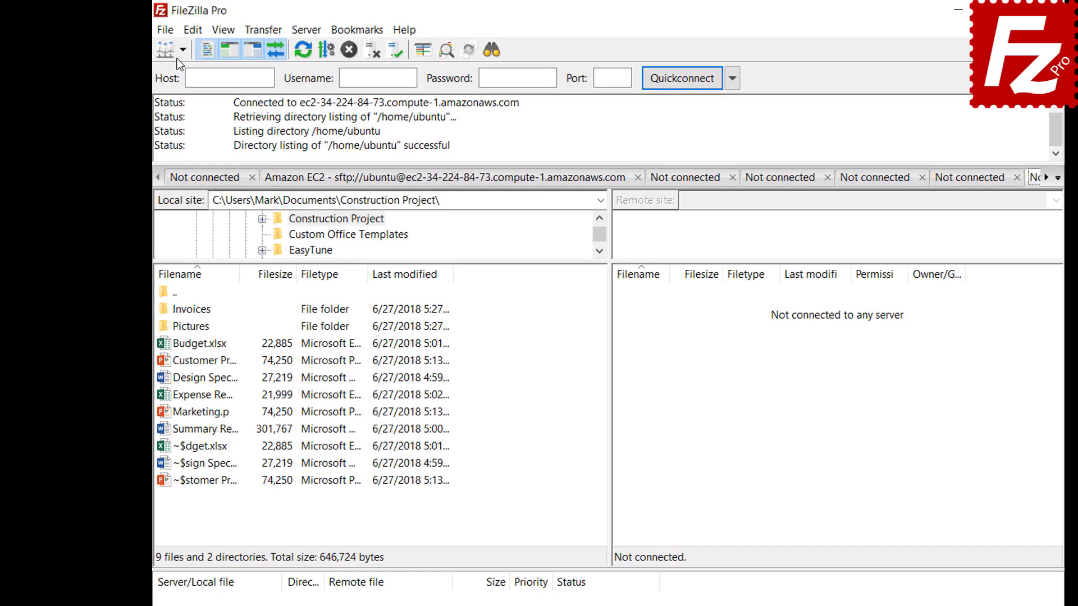
{"action": "left_click", "coordinate": [162, 43]}
{"action": "left_click", "coordinate": [188, 72]}
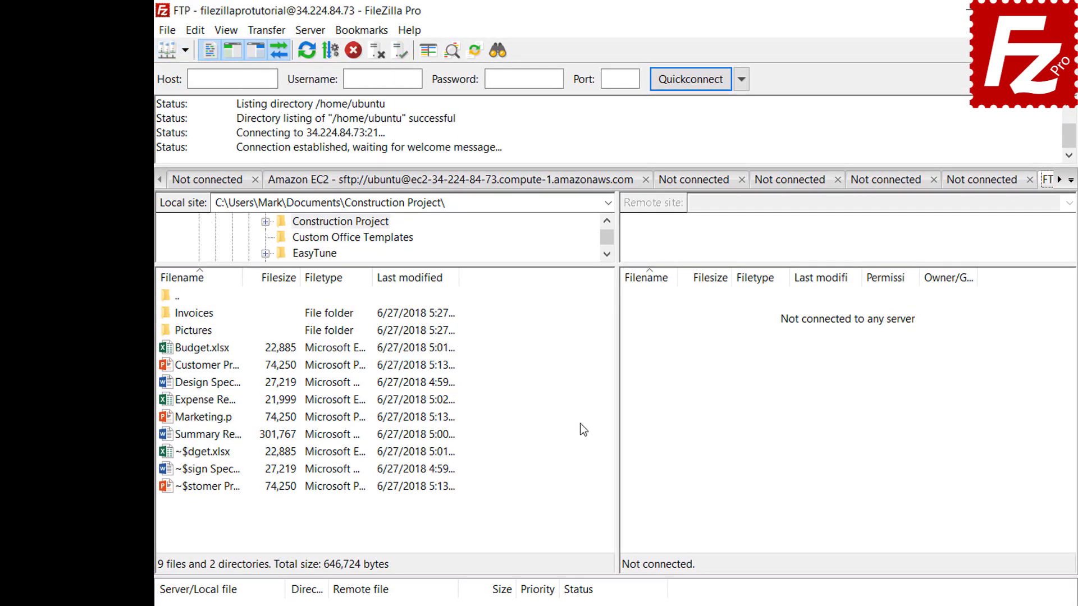
Step: Add the site-specific bookmark FTP-Pictures, with Pictures as both local and remote directory
{"action": "left_click", "coordinate": [364, 33]}
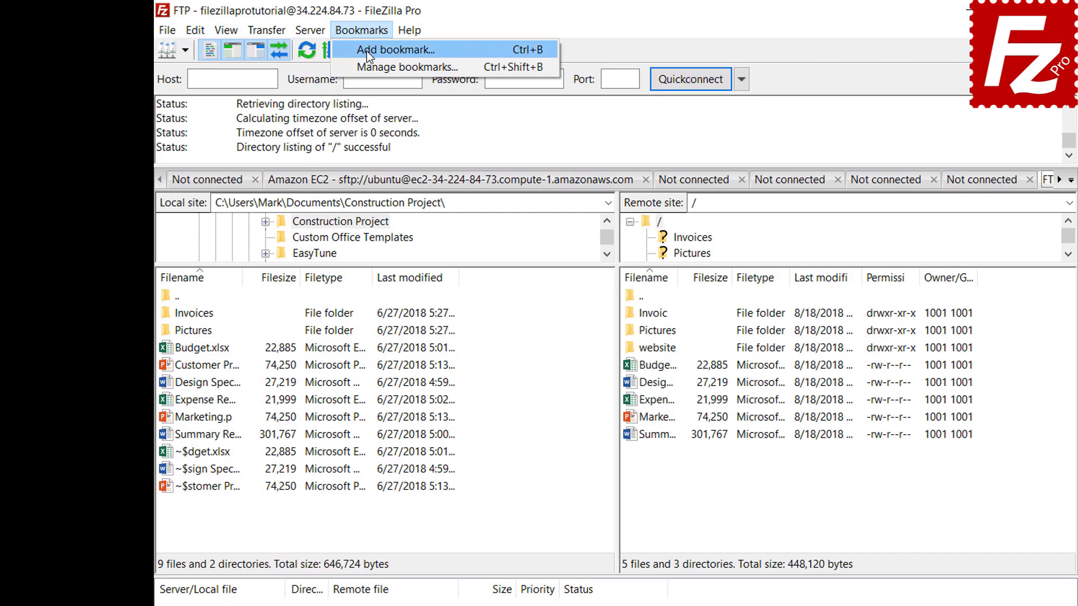
{"action": "left_click", "coordinate": [366, 52]}
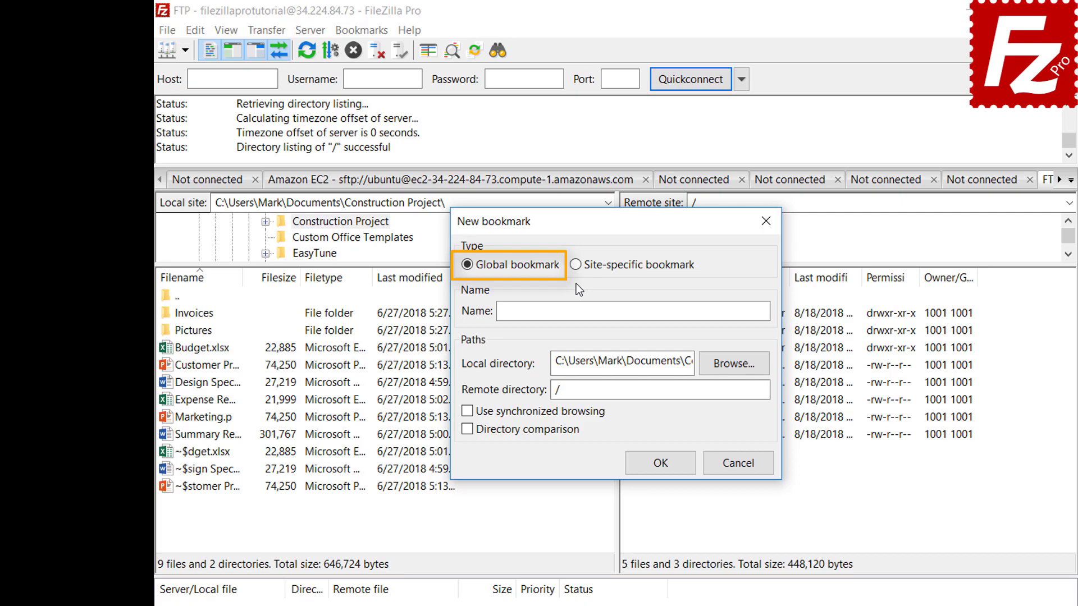
{"action": "left_click", "coordinate": [576, 265]}
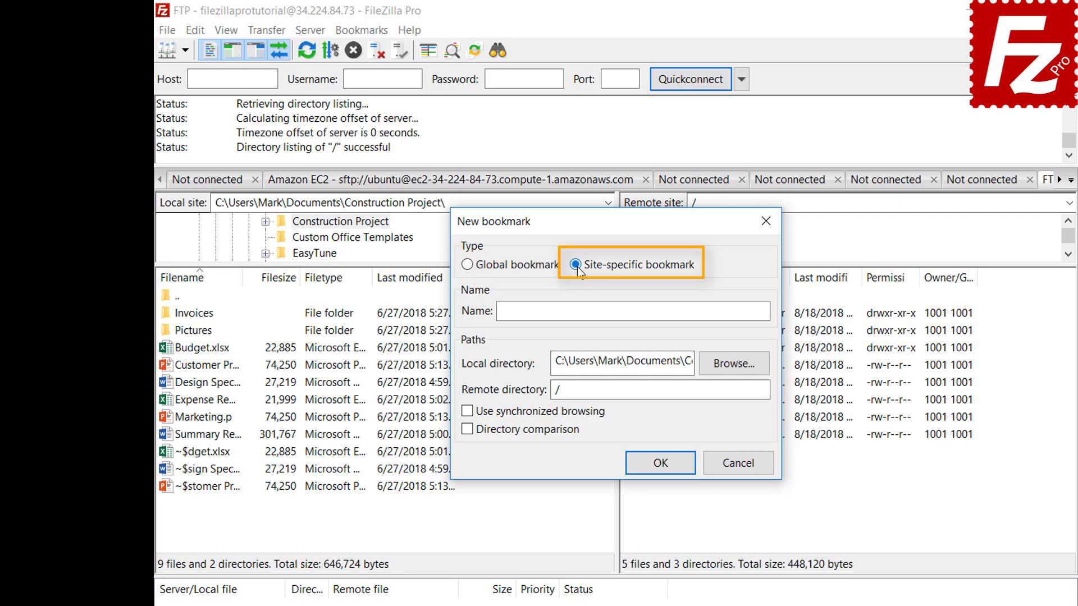
{"action": "left_click", "coordinate": [713, 307]}
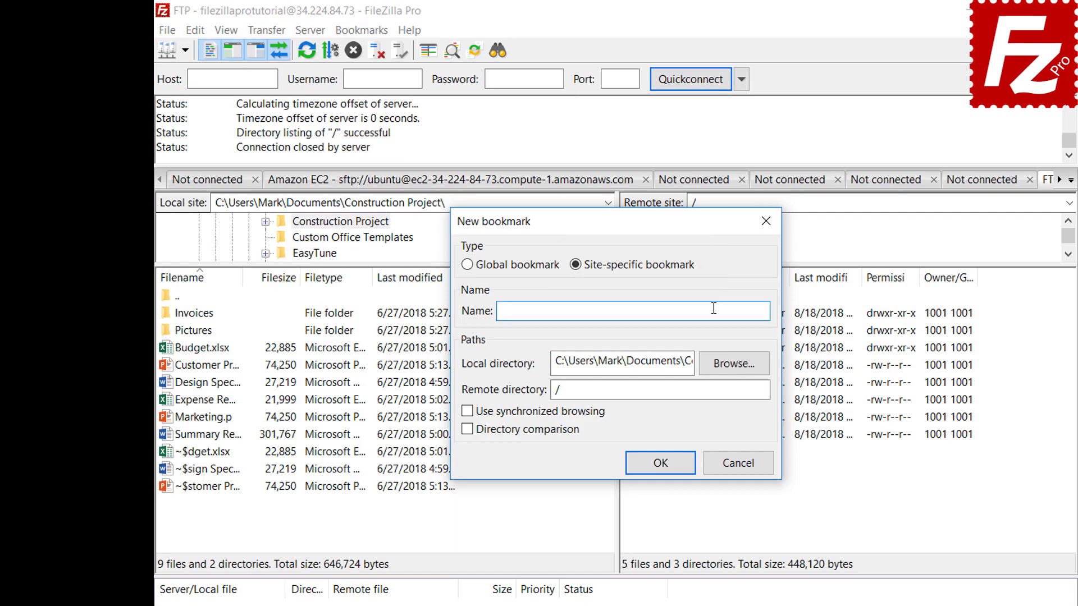
{"action": "type", "text": "FTP-Pictures"}
{"action": "left_click", "coordinate": [734, 365]}
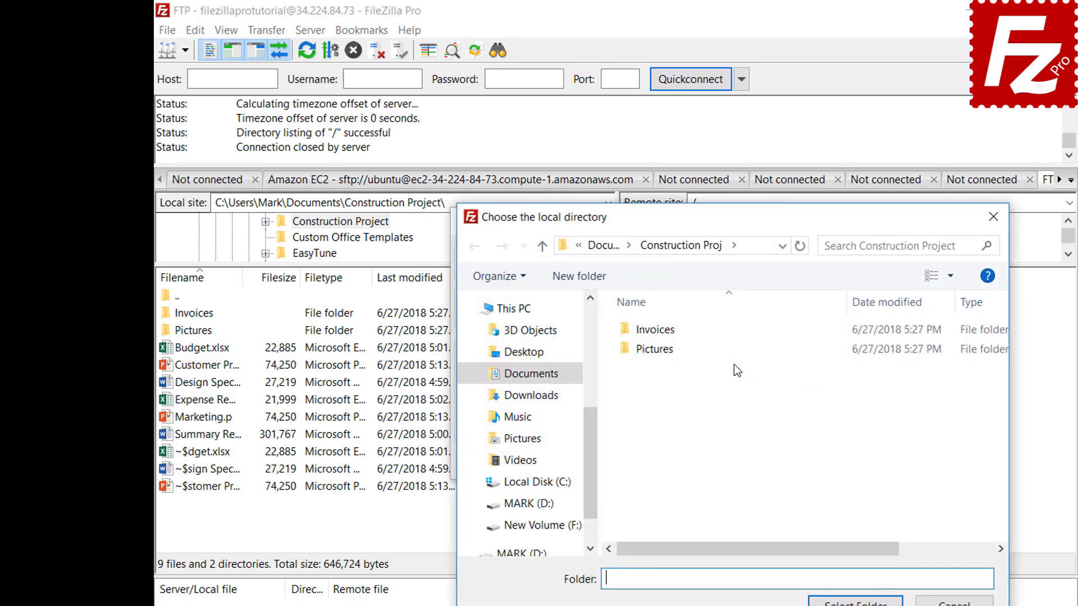
{"action": "double_click", "coordinate": [658, 350]}
{"action": "left_click", "coordinate": [855, 601]}
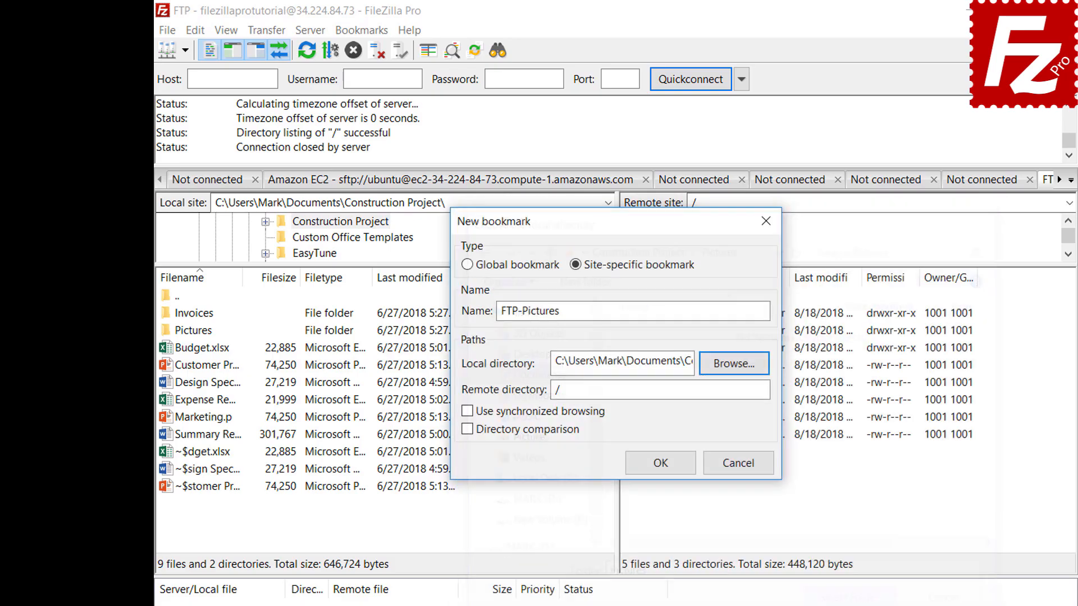
{"action": "left_click", "coordinate": [737, 396]}
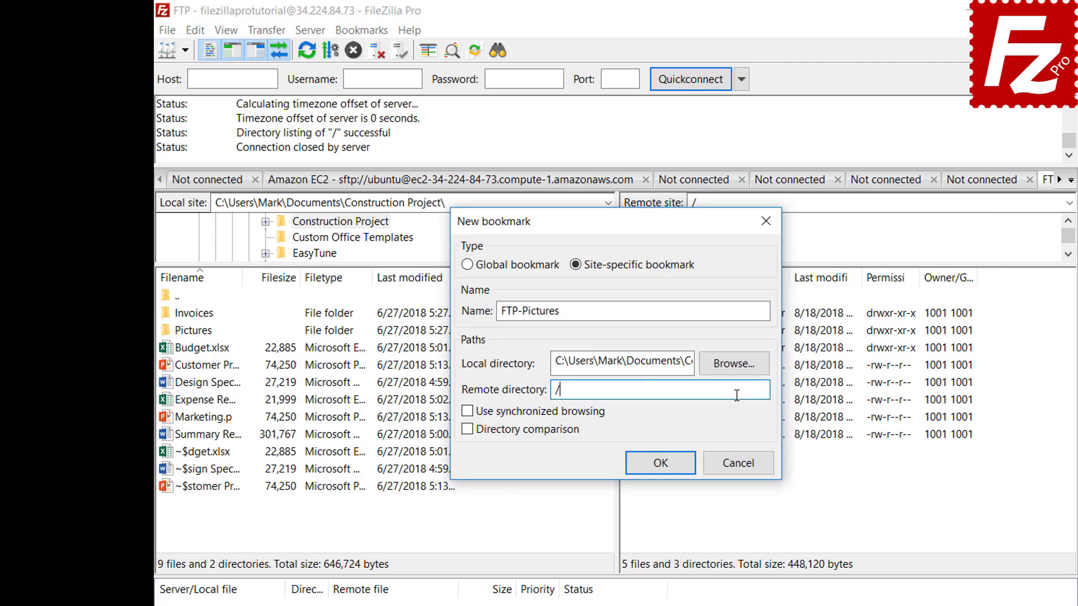
{"action": "type", "text": "Pictures"}
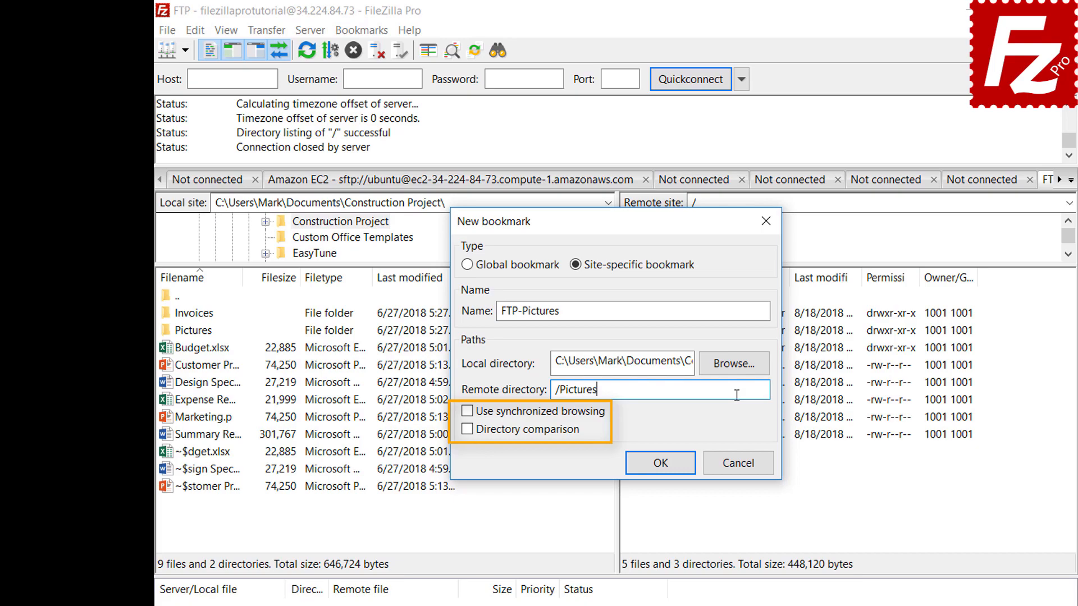
{"action": "left_click", "coordinate": [670, 471]}
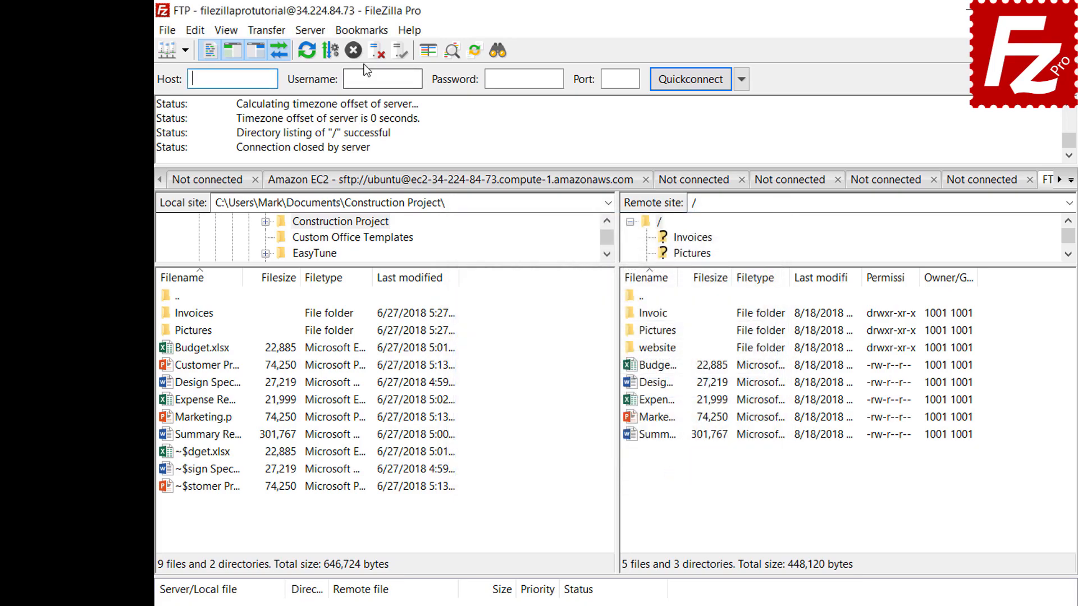
Step: Open the FTP-Pictures bookmark so both panes show Pictures, then disconnect
{"action": "left_click", "coordinate": [362, 31]}
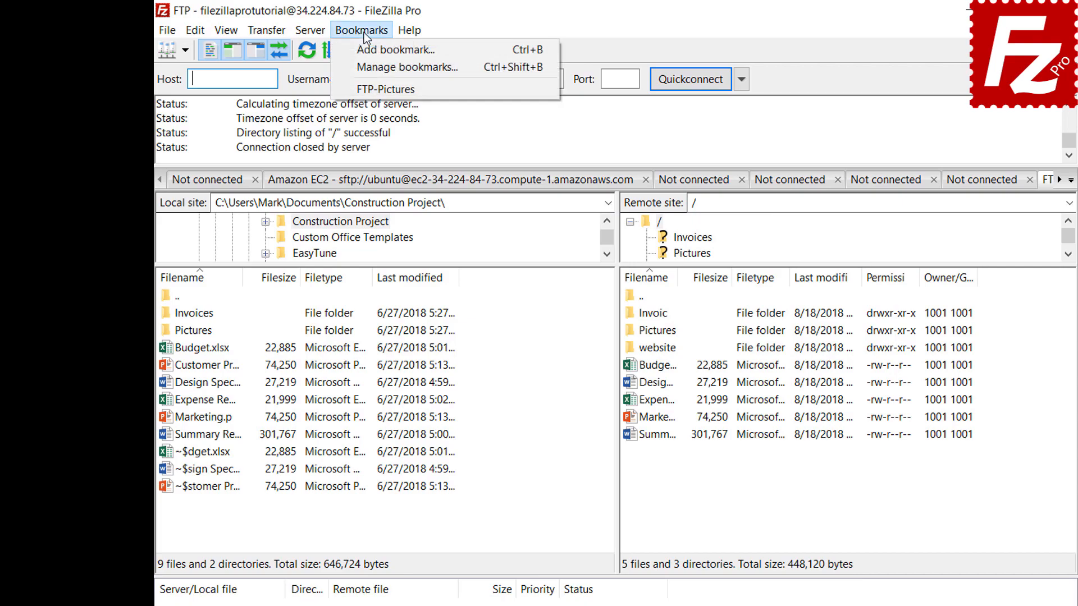
{"action": "left_click", "coordinate": [364, 90]}
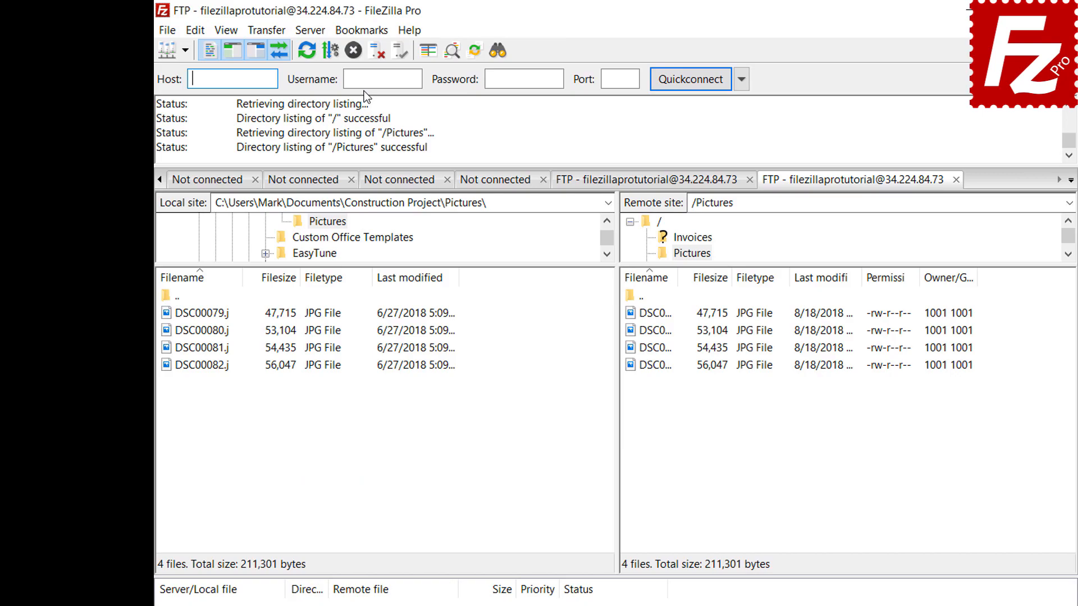
{"action": "left_click", "coordinate": [375, 55]}
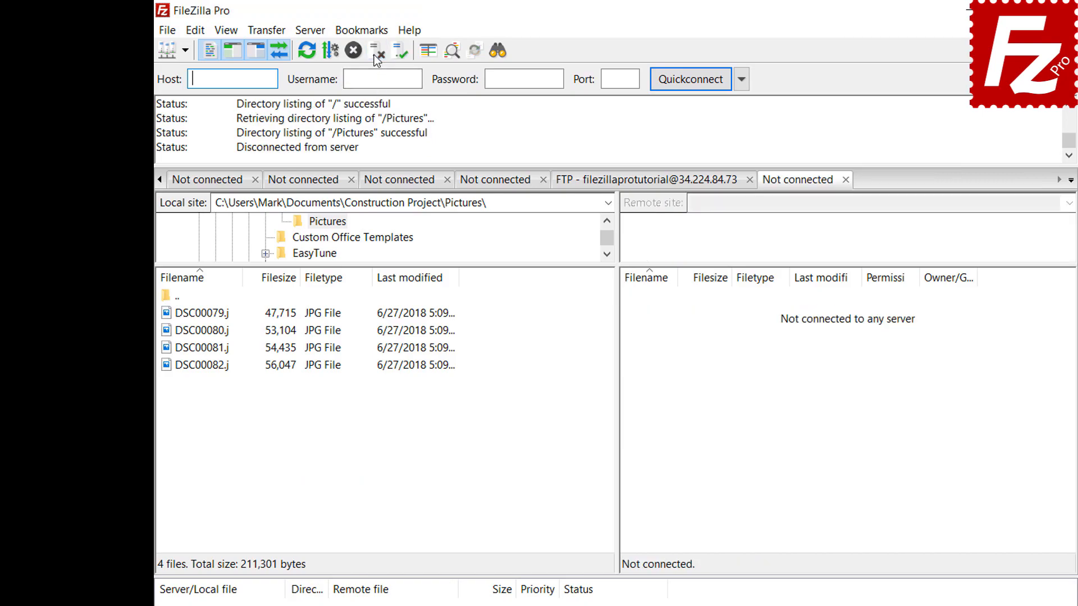
Step: Reconnect to FTP-Pictures from the Site Manager
{"action": "left_click", "coordinate": [168, 32]}
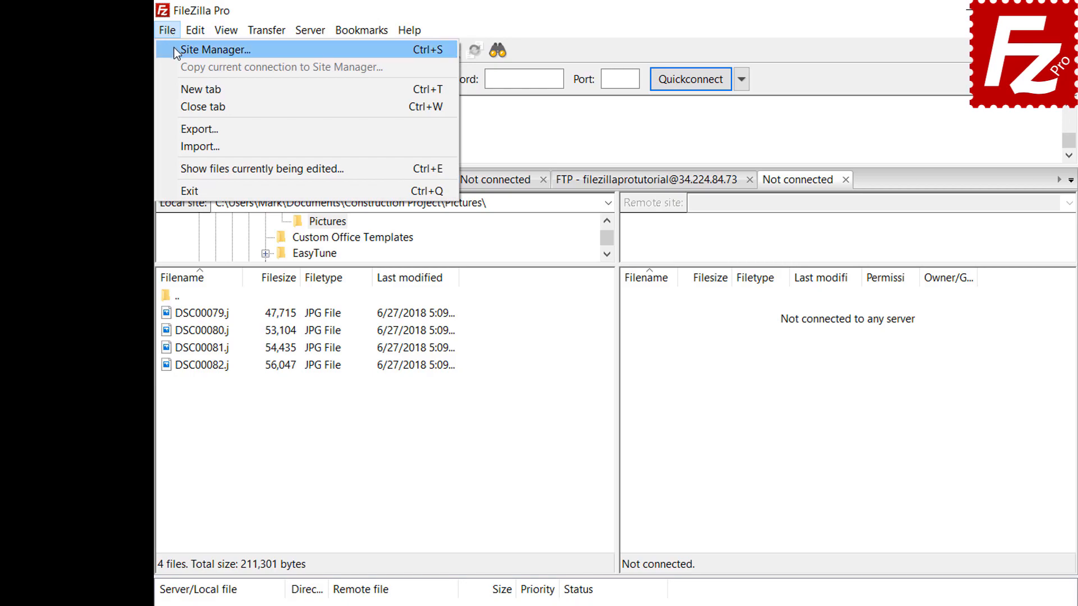
{"action": "left_click", "coordinate": [178, 53]}
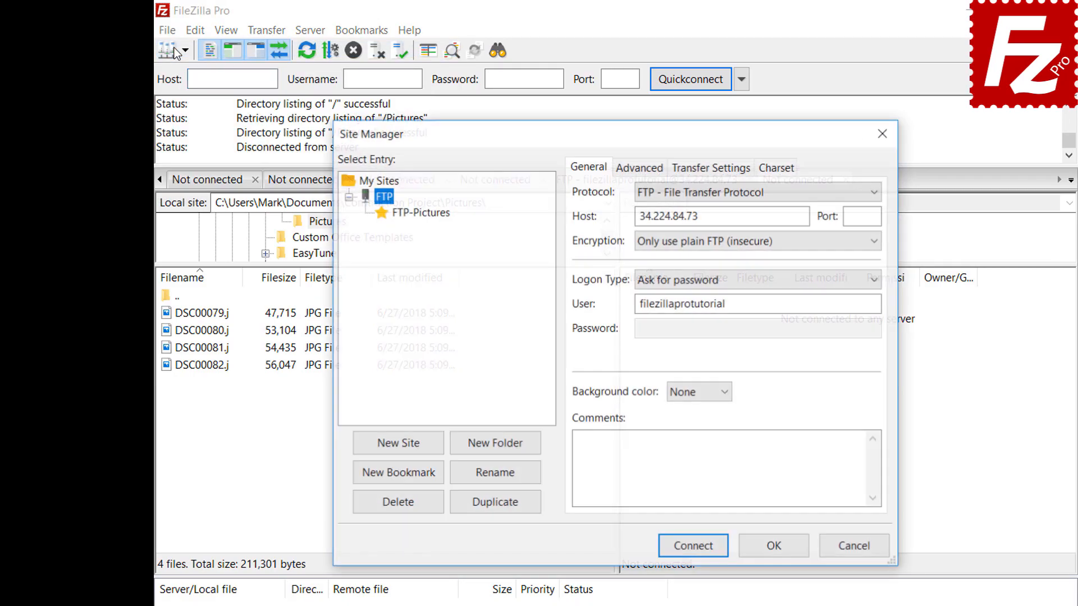
{"action": "left_click", "coordinate": [422, 215]}
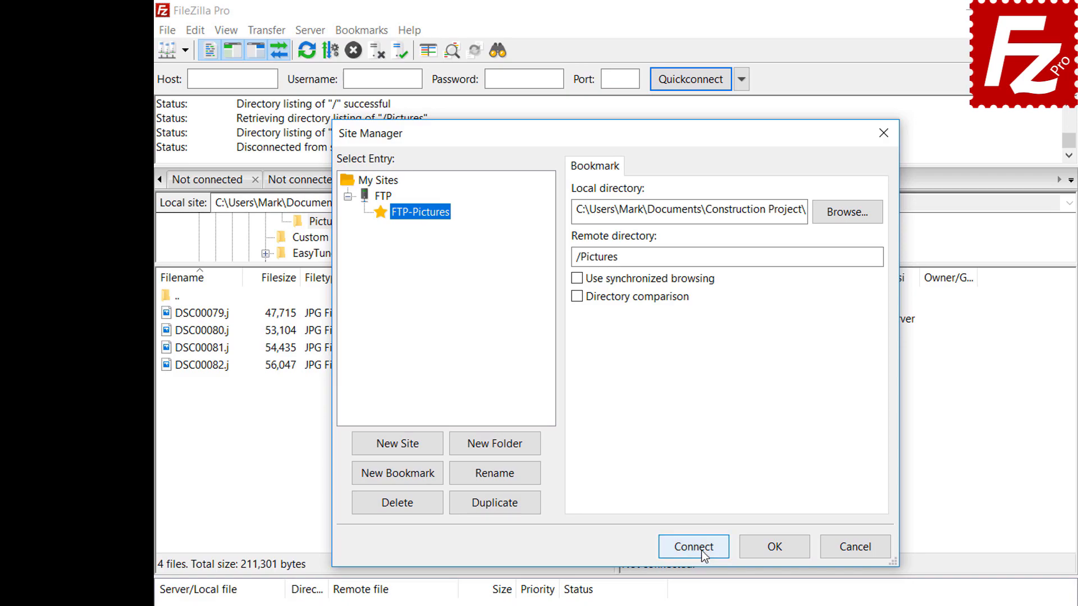
{"action": "left_click", "coordinate": [701, 548]}
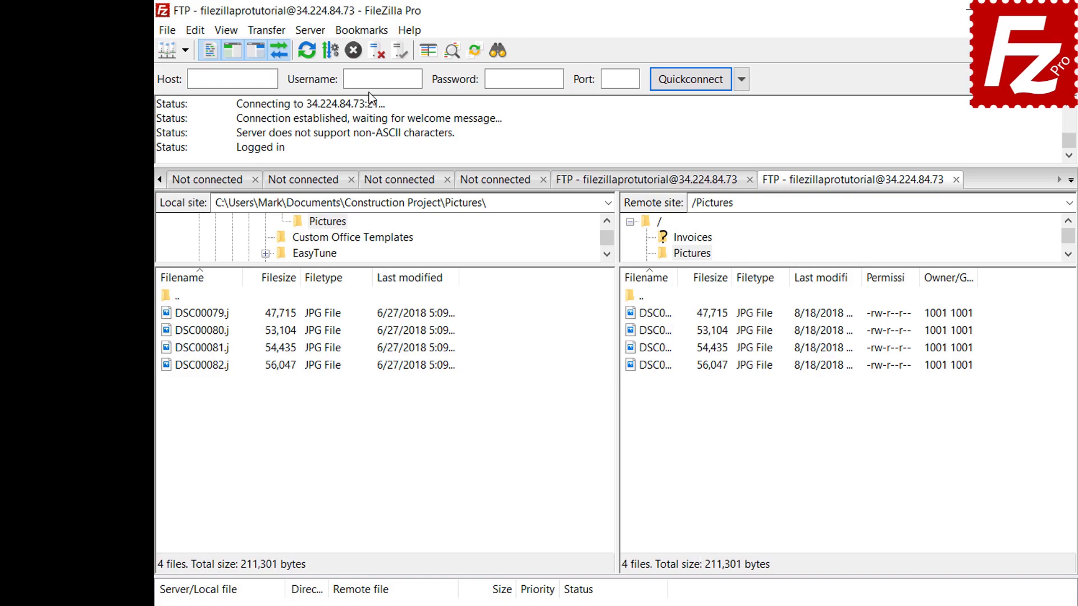
{"action": "left_click", "coordinate": [368, 33]}
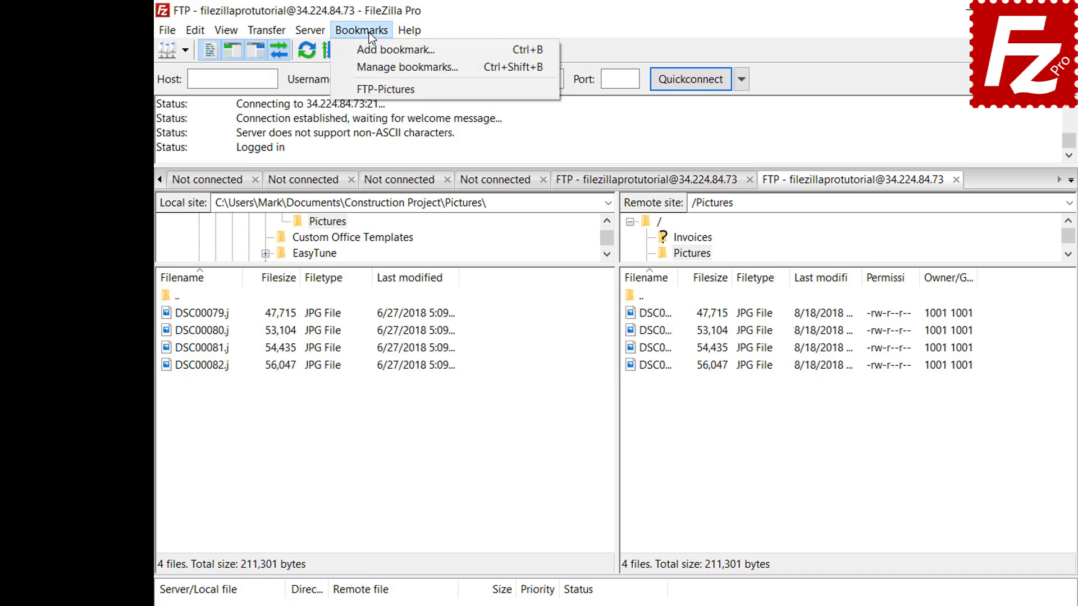
Step: In Manage bookmarks, select FTP-Pictures under Site-specific bookmarks to view its directories
{"action": "left_click", "coordinate": [372, 61]}
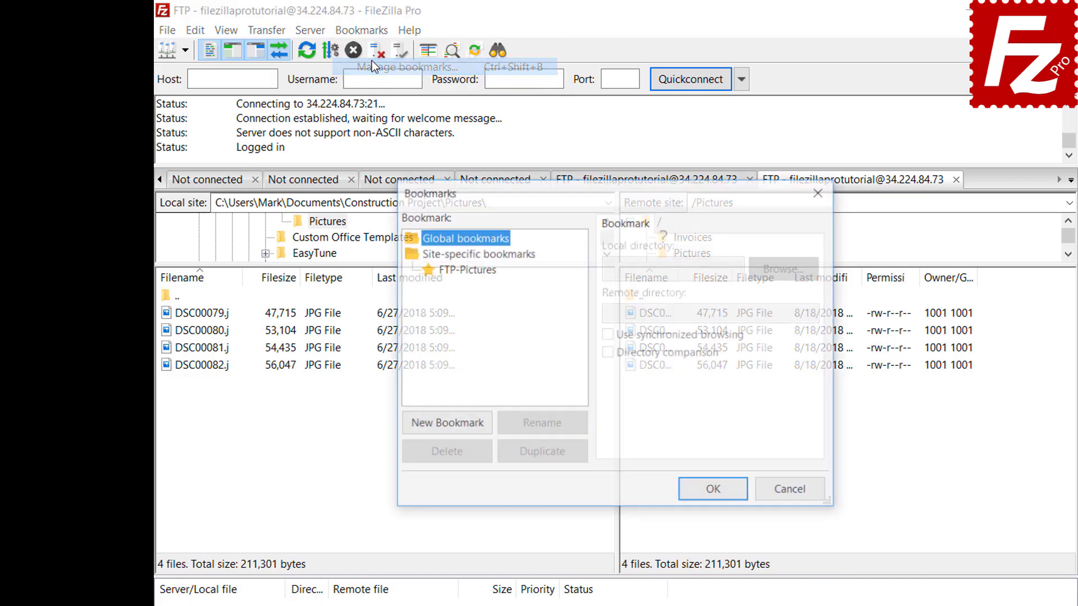
{"action": "left_click", "coordinate": [471, 270]}
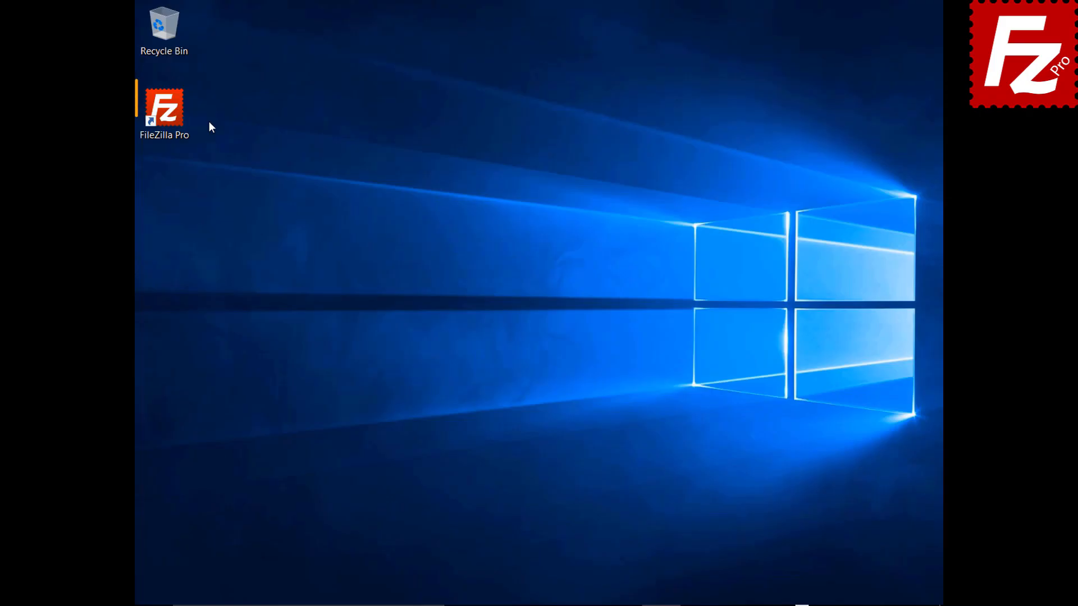
Step: Launch FileZilla Pro and connect to the Amazon S3 site
{"action": "double_click", "coordinate": [171, 116]}
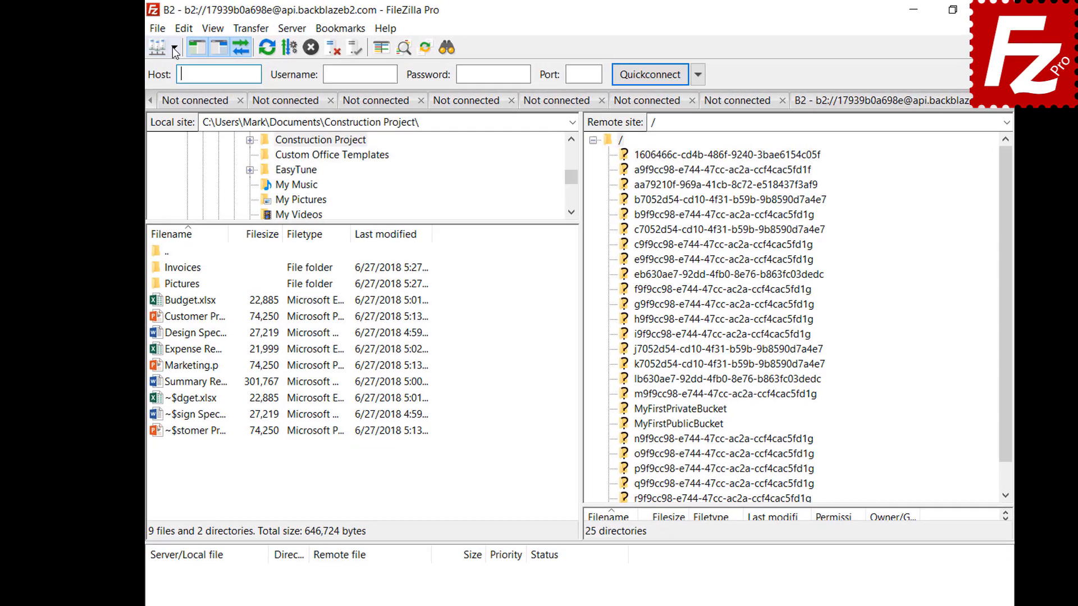
{"action": "left_click", "coordinate": [177, 48]}
{"action": "left_click", "coordinate": [200, 69]}
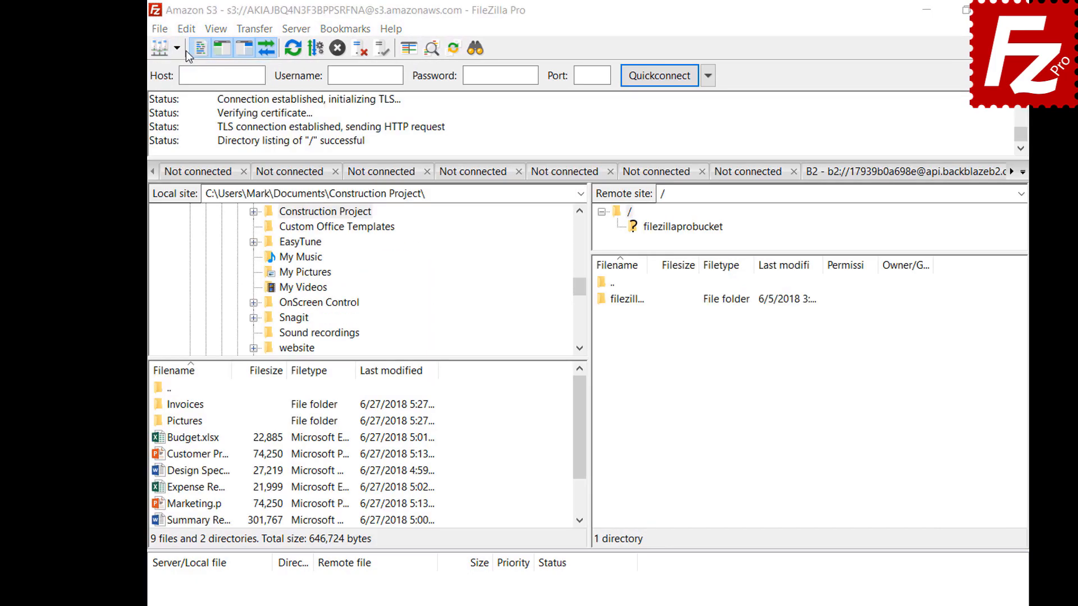
Step: On the Interface settings page, preview the Explorer pane layout
{"action": "left_click", "coordinate": [186, 31]}
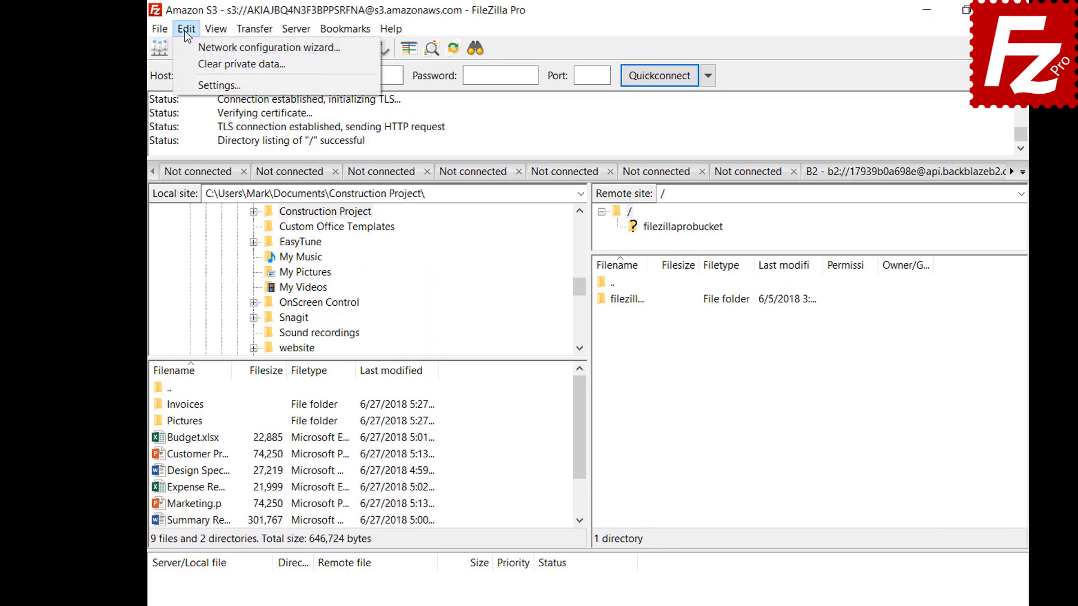
{"action": "left_click", "coordinate": [189, 88]}
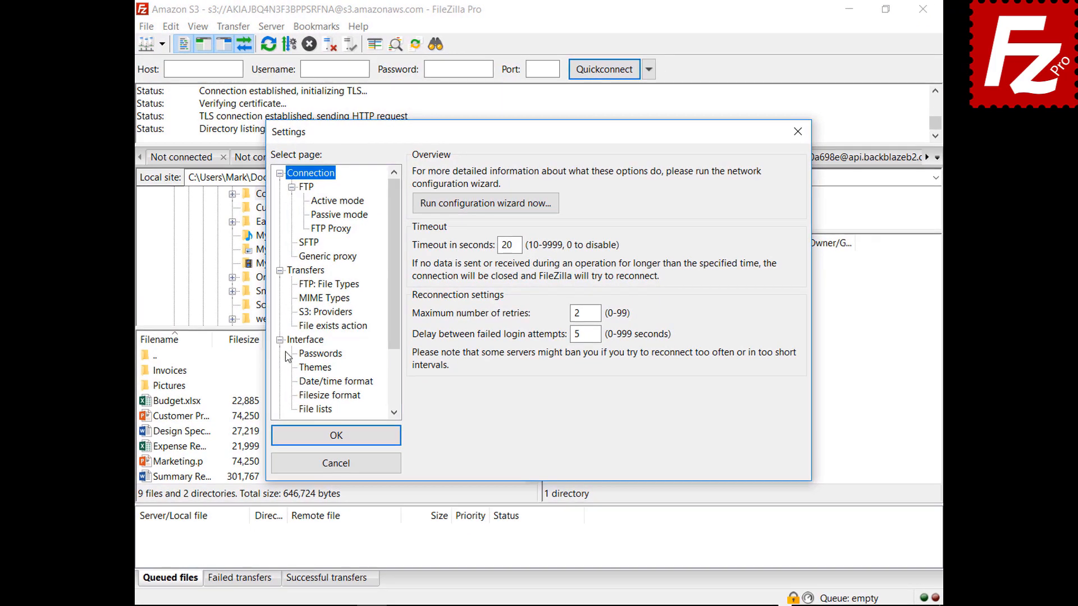
{"action": "left_click", "coordinate": [299, 349]}
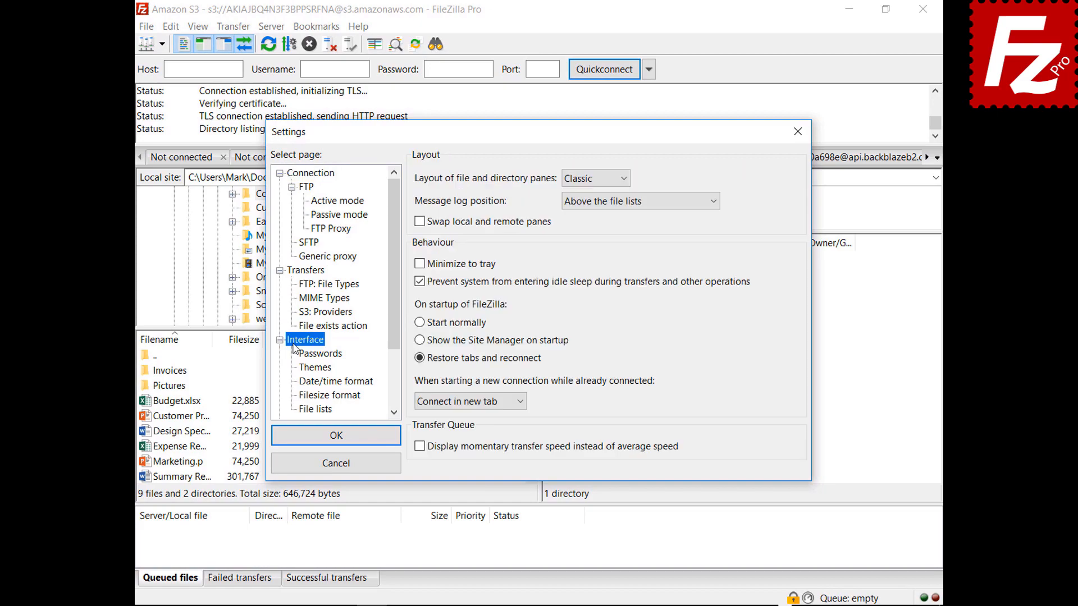
{"action": "left_click", "coordinate": [594, 180]}
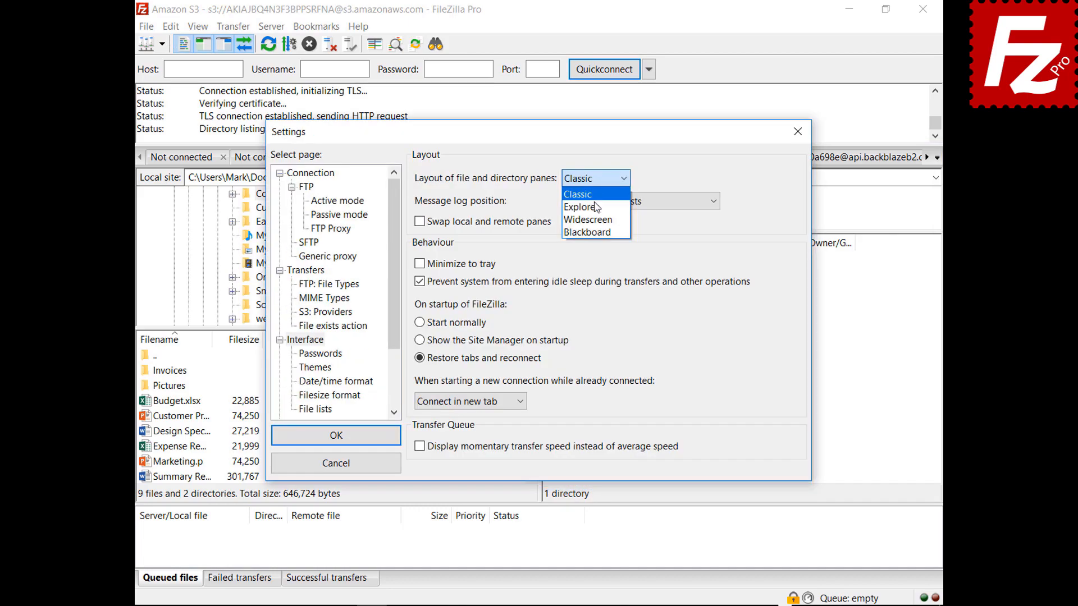
{"action": "left_click", "coordinate": [578, 201]}
{"action": "left_click_drag", "start_coordinate": [547, 137], "coordinate": [565, 605]}
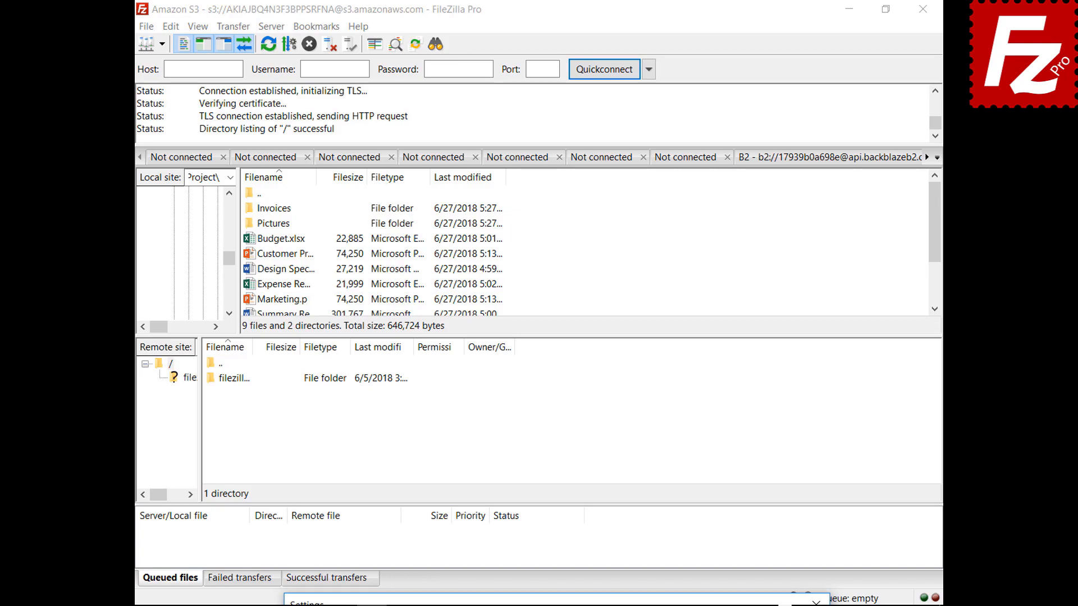
{"action": "left_click_drag", "start_coordinate": [565, 601], "coordinate": [537, 128]}
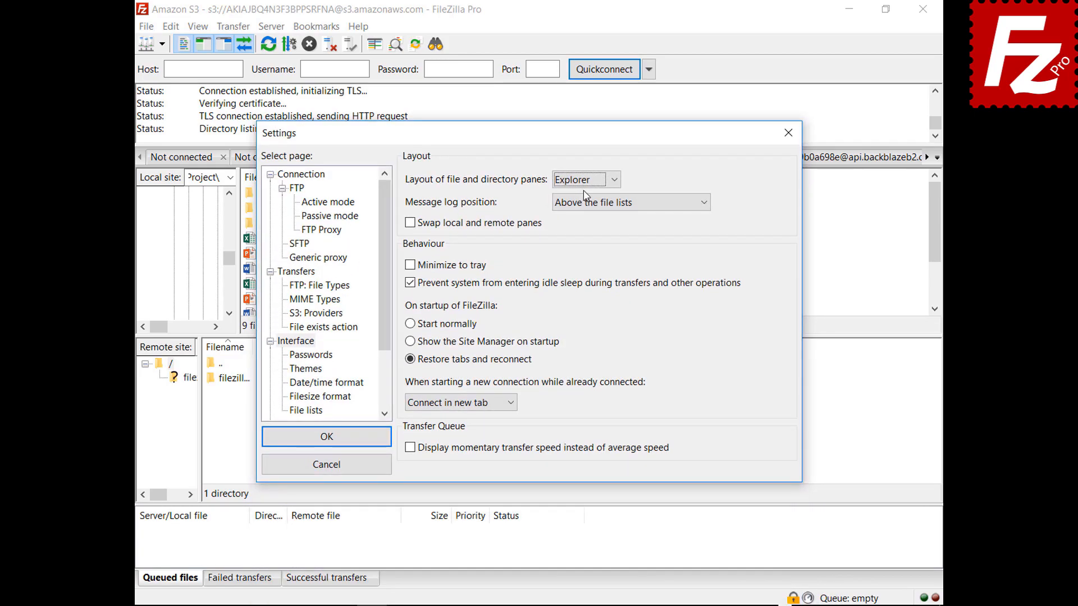
Step: Preview the Widescreen and Blackboard layouts, then return to Classic
{"action": "left_click", "coordinate": [585, 180]}
{"action": "left_click", "coordinate": [582, 221]}
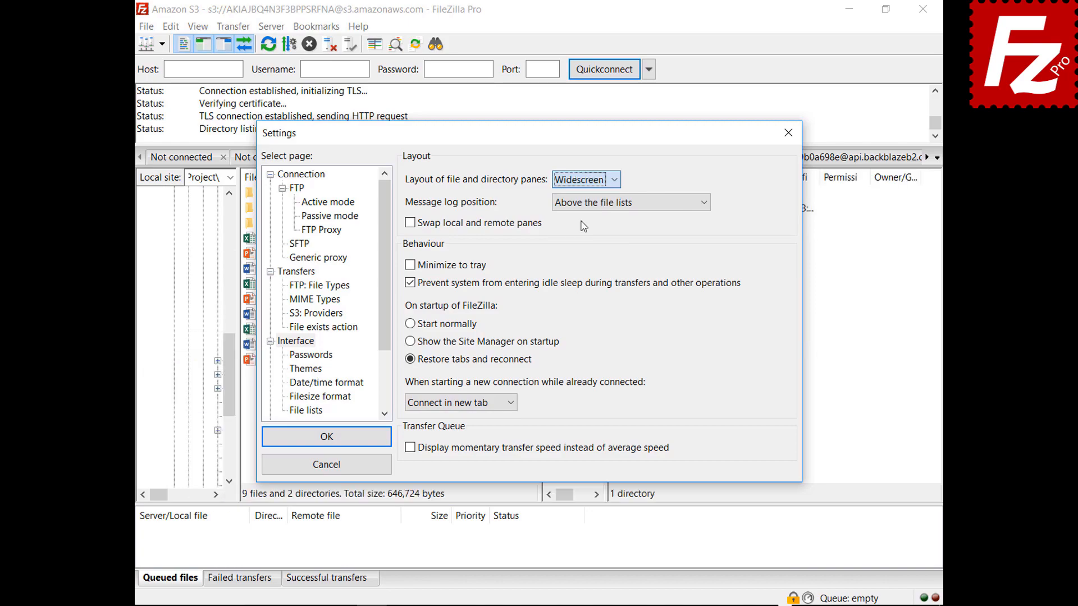
{"action": "mouse_move", "coordinate": [544, 144]}
{"action": "left_mouse_down"}
{"action": "mouse_move", "coordinate": [570, 605]}
{"action": "mouse_move", "coordinate": [536, 149]}
{"action": "left_mouse_up"}
{"action": "left_click", "coordinate": [578, 190]}
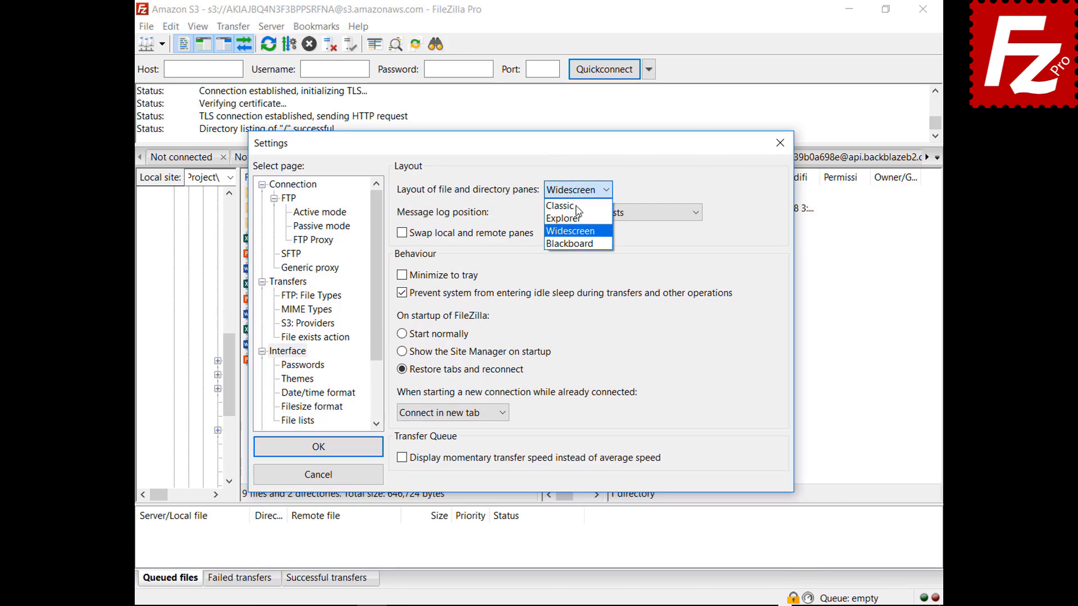
{"action": "left_click", "coordinate": [573, 244]}
{"action": "left_click_drag", "start_coordinate": [523, 154], "coordinate": [527, 605]}
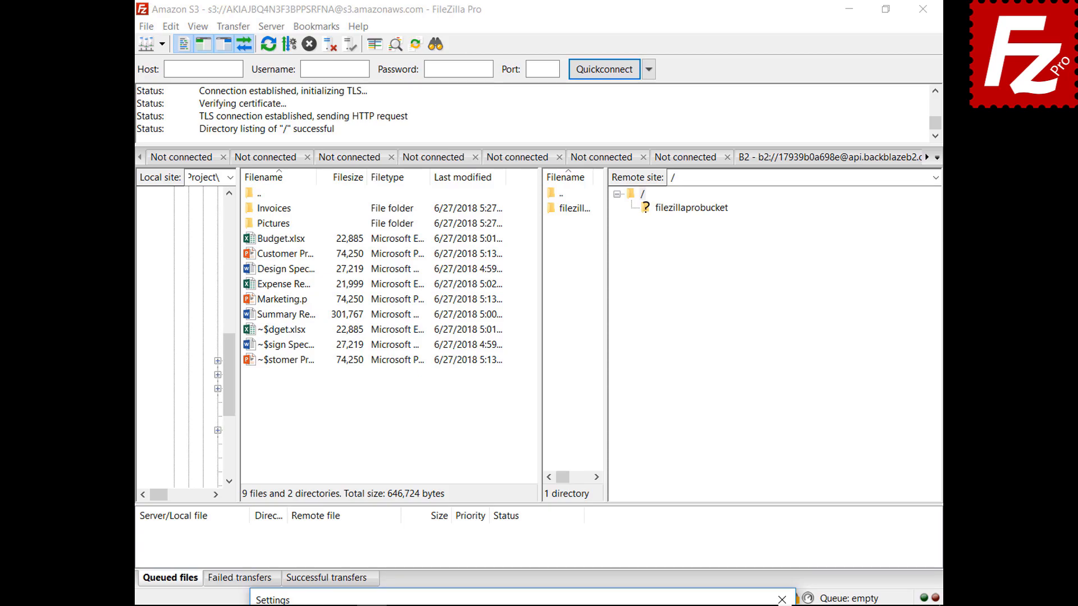
{"action": "left_click_drag", "start_coordinate": [525, 592], "coordinate": [498, 155]}
{"action": "left_click", "coordinate": [549, 201]}
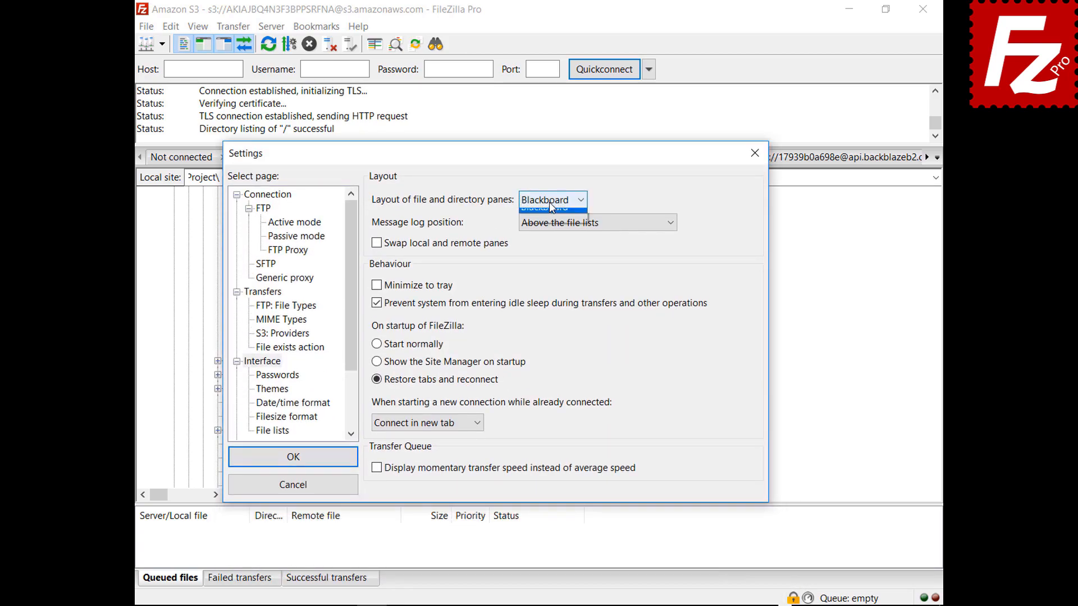
{"action": "left_click", "coordinate": [547, 216]}
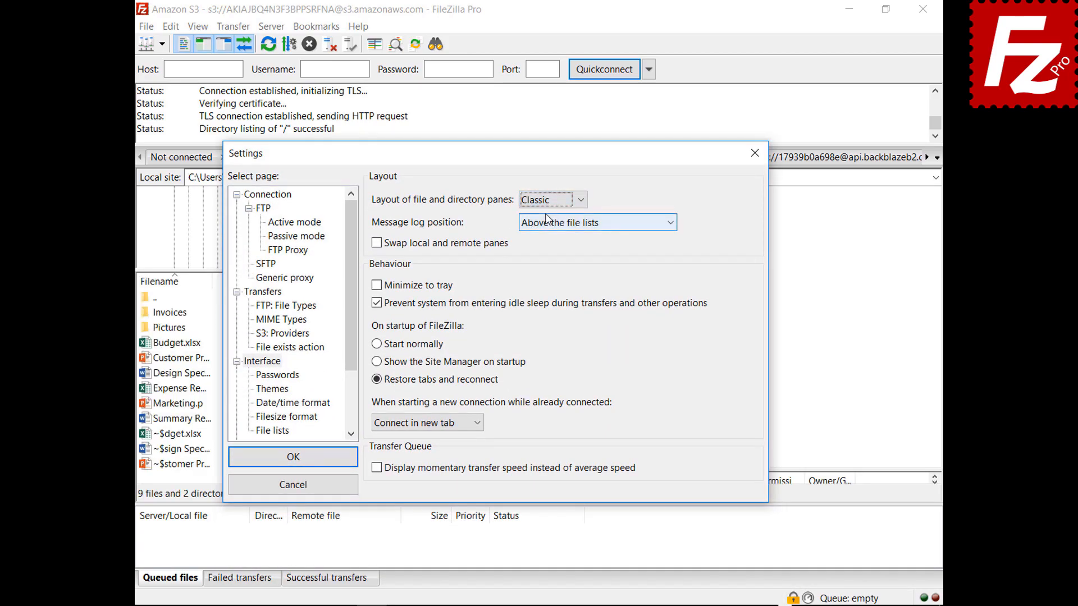
Step: Set the message log position to a tab in the transfer queue, after previewing next-to-queue
{"action": "left_click", "coordinate": [579, 226]}
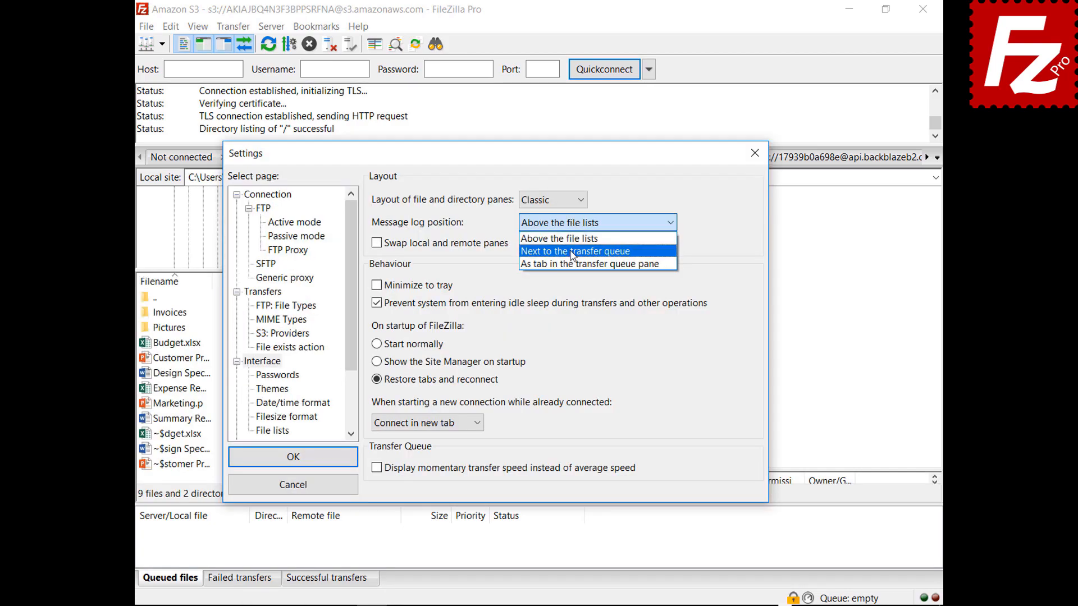
{"action": "left_click", "coordinate": [571, 250]}
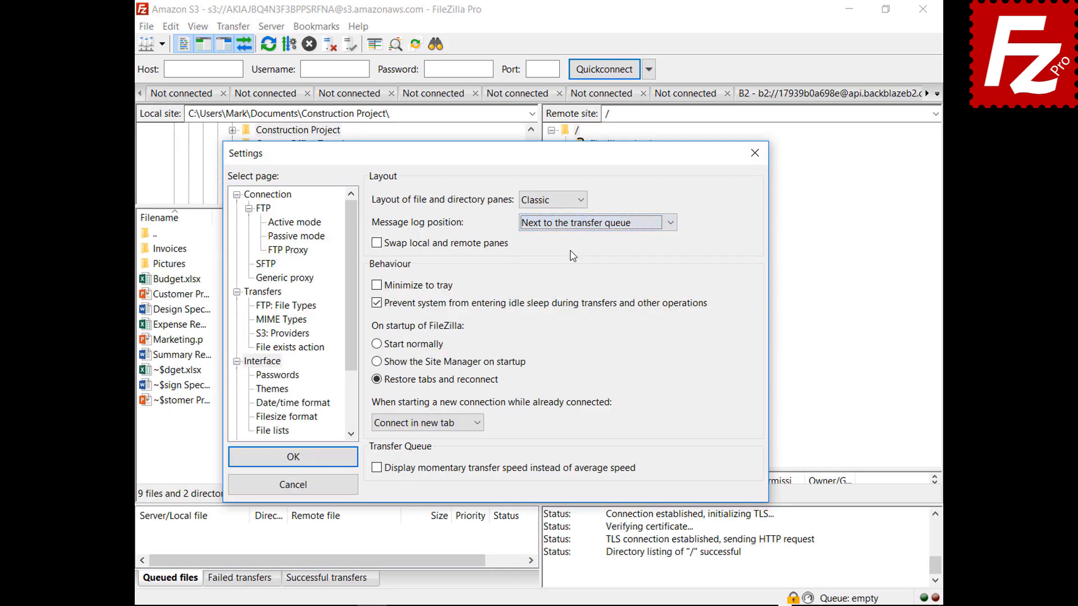
{"action": "left_click_drag", "start_coordinate": [499, 158], "coordinate": [521, 112]}
{"action": "left_click", "coordinate": [614, 181]}
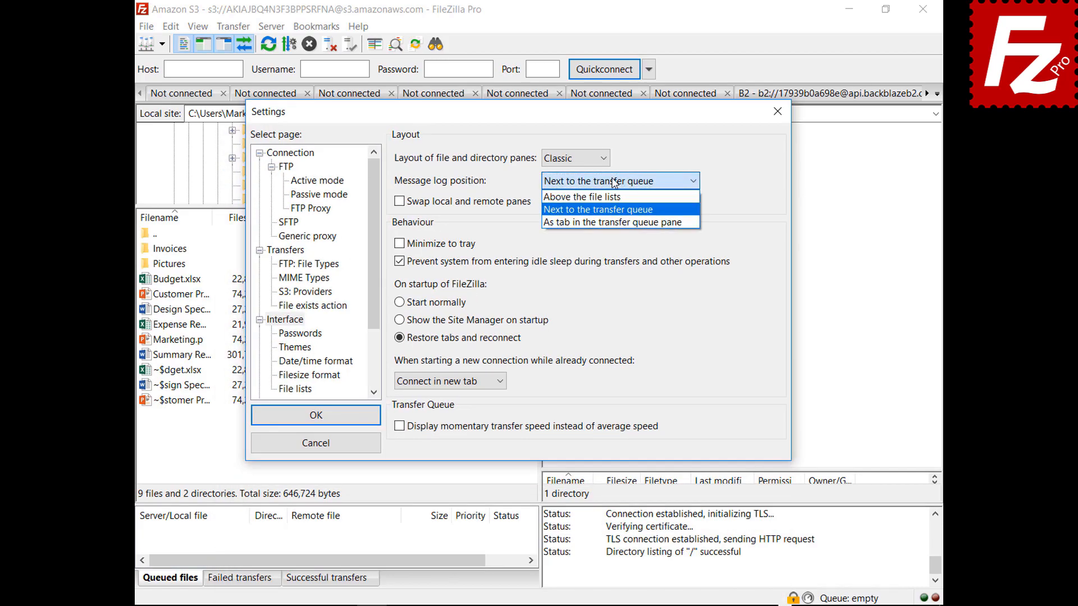
{"action": "left_click", "coordinate": [609, 224]}
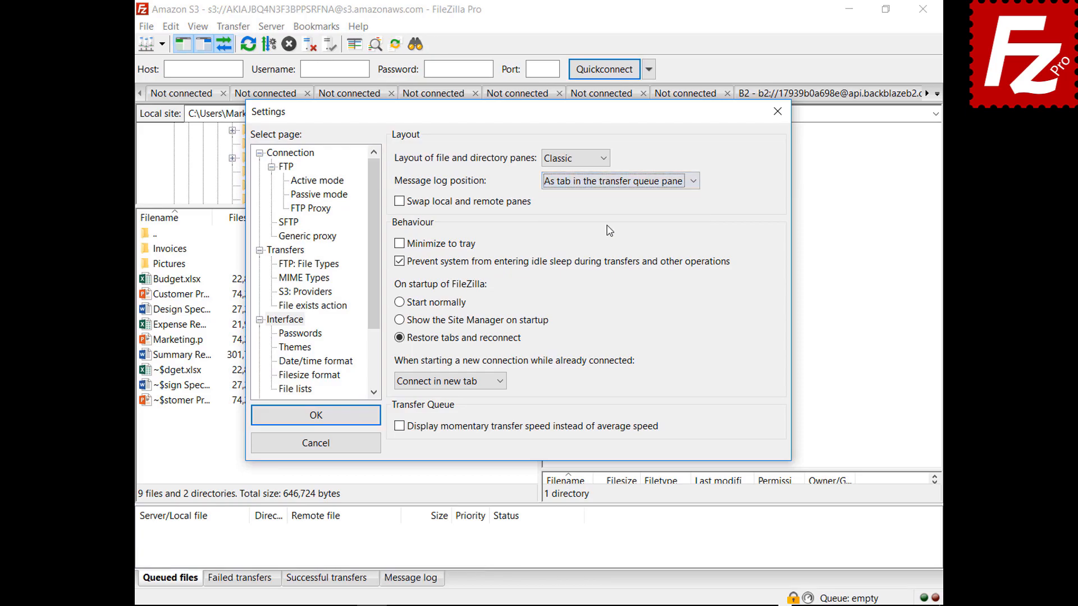
{"action": "left_click_drag", "start_coordinate": [534, 116], "coordinate": [536, 595]}
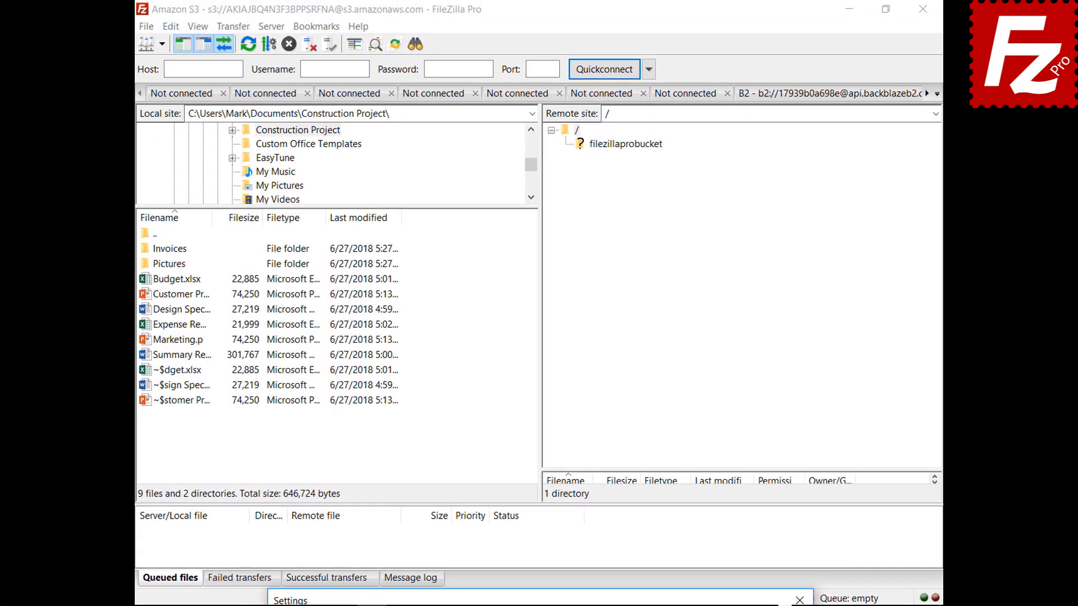
{"action": "left_click_drag", "start_coordinate": [536, 596], "coordinate": [567, 140]}
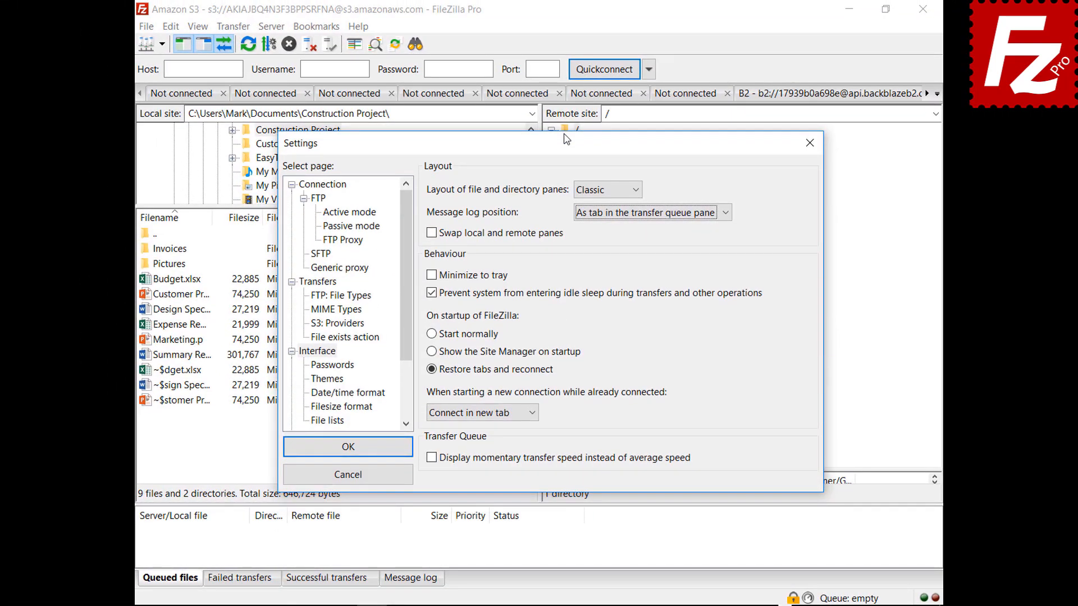
Step: Enable Minimize to tray, save the settings and minimize FileZilla Pro to the tray
{"action": "left_click", "coordinate": [431, 276]}
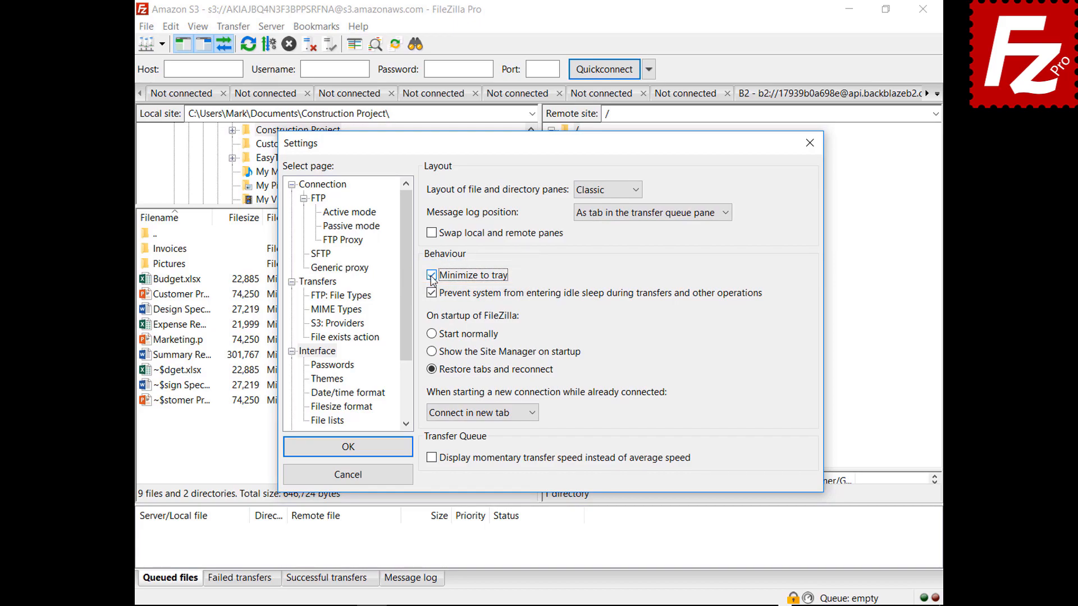
{"action": "left_click", "coordinate": [347, 448]}
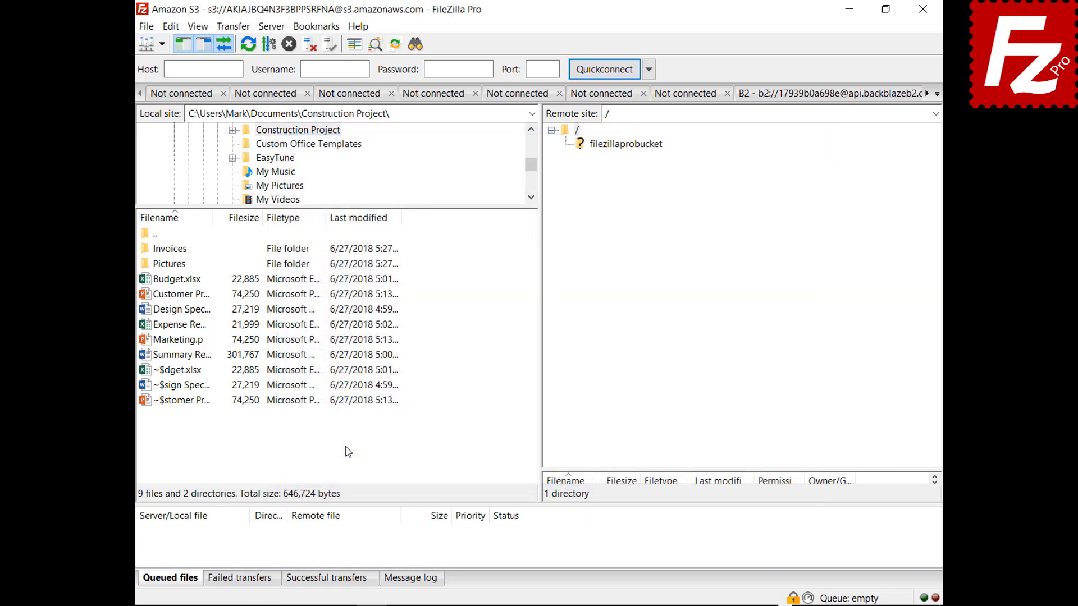
{"action": "left_click", "coordinate": [849, 9]}
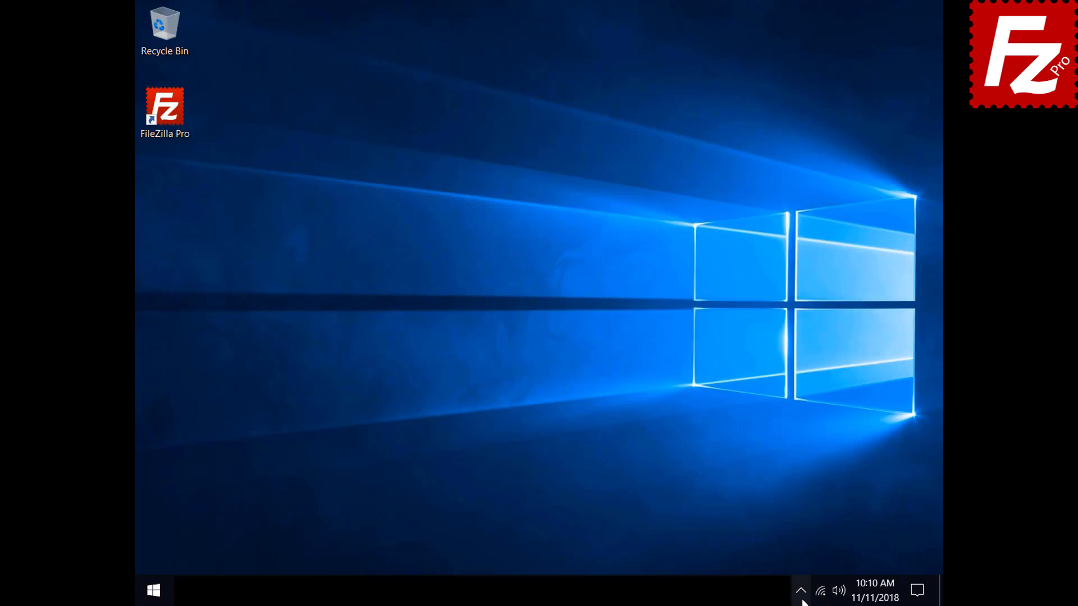
Step: Restore FileZilla Pro from the tray and bring up its Interface settings
{"action": "left_click", "coordinate": [803, 603]}
{"action": "left_click", "coordinate": [815, 559]}
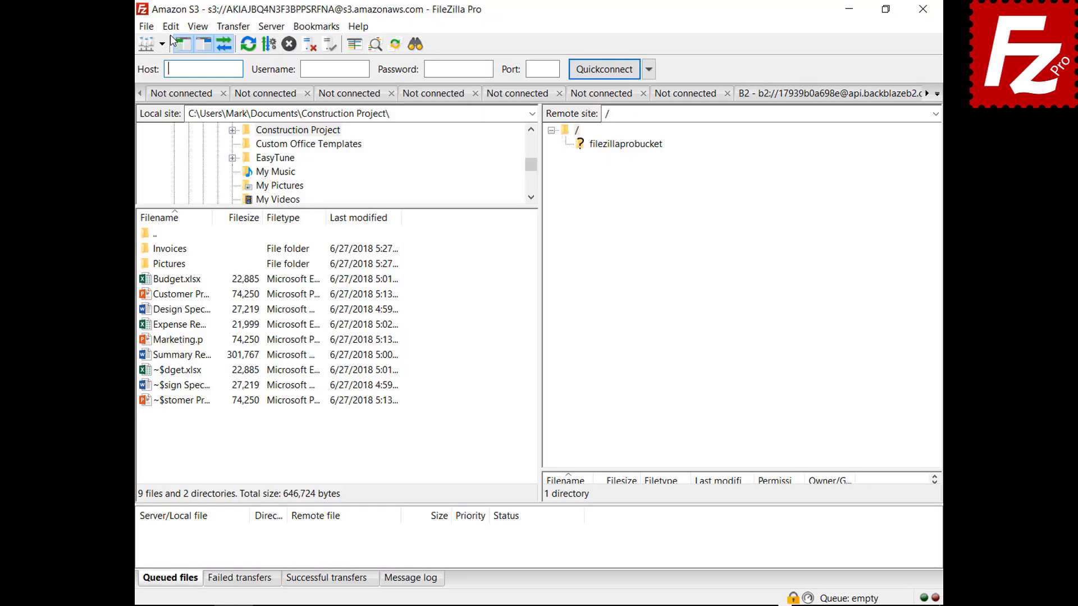
{"action": "left_click", "coordinate": [171, 27]}
{"action": "left_click", "coordinate": [191, 78]}
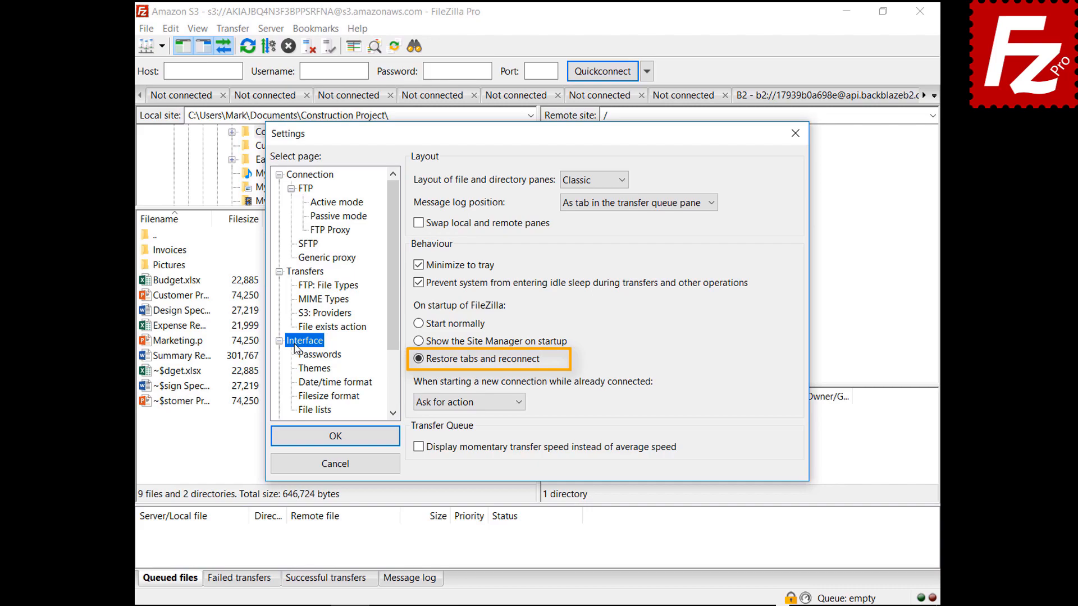
Step: Set 'When starting a new connection' to Connect in current tab
{"action": "left_click", "coordinate": [464, 402]}
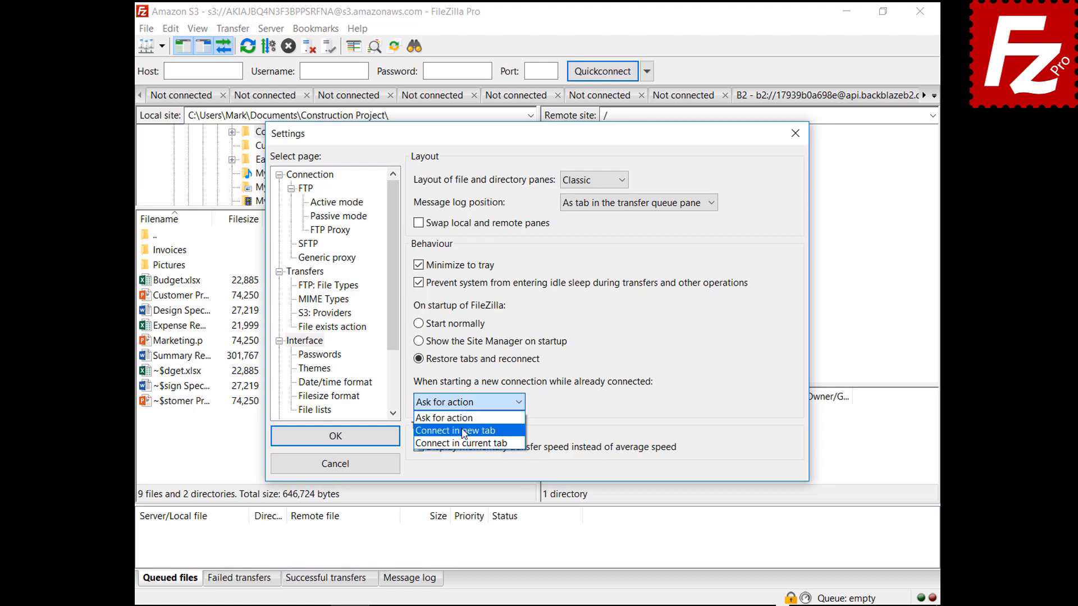
{"action": "left_click", "coordinate": [462, 430]}
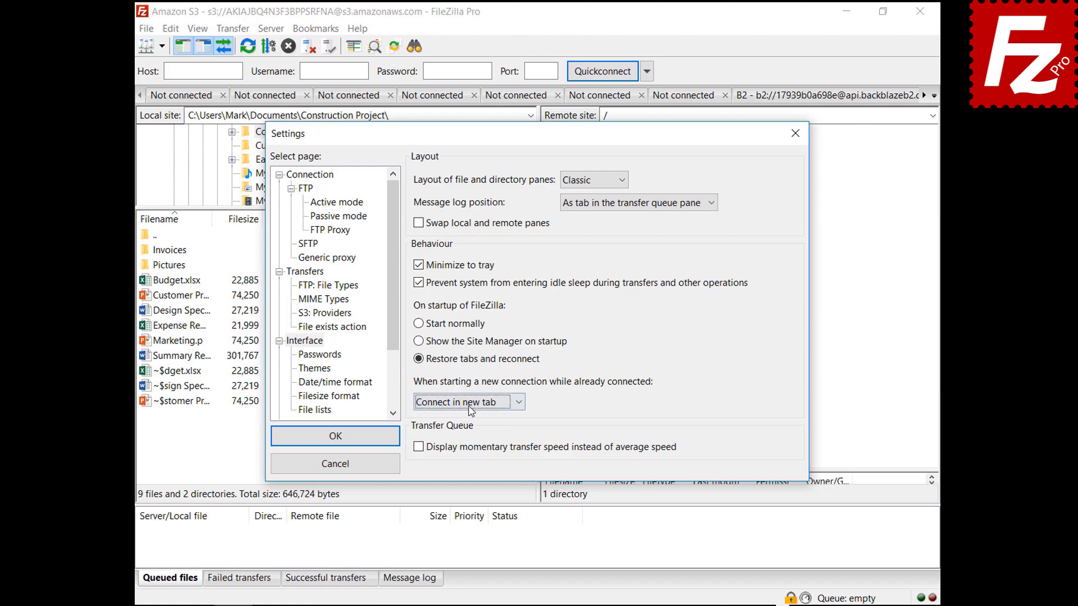
{"action": "left_click", "coordinate": [470, 403]}
{"action": "left_click", "coordinate": [475, 447]}
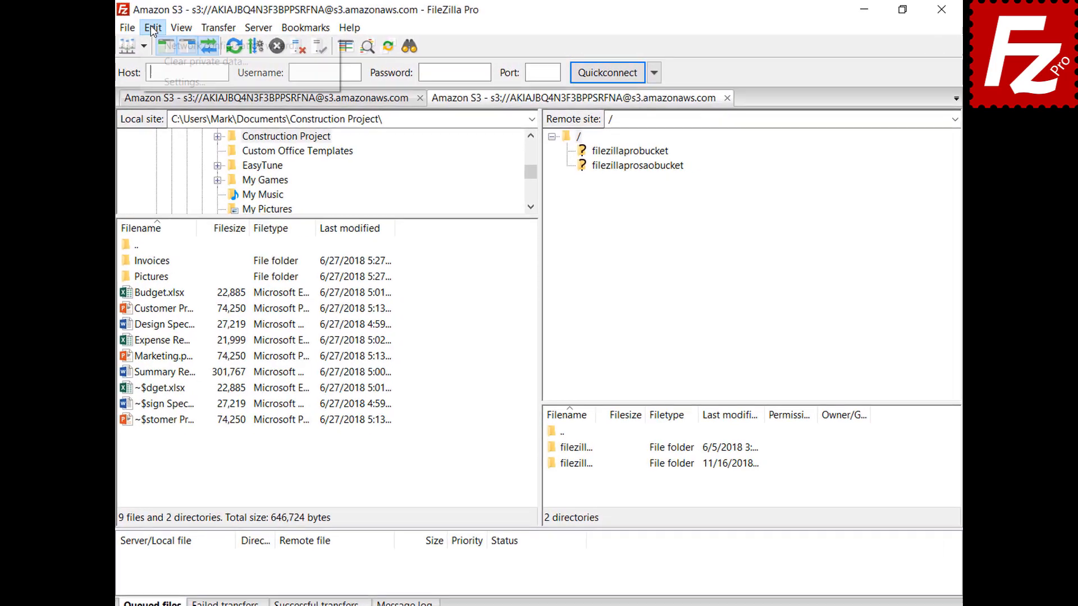
{"action": "left_click", "coordinate": [143, 28]}
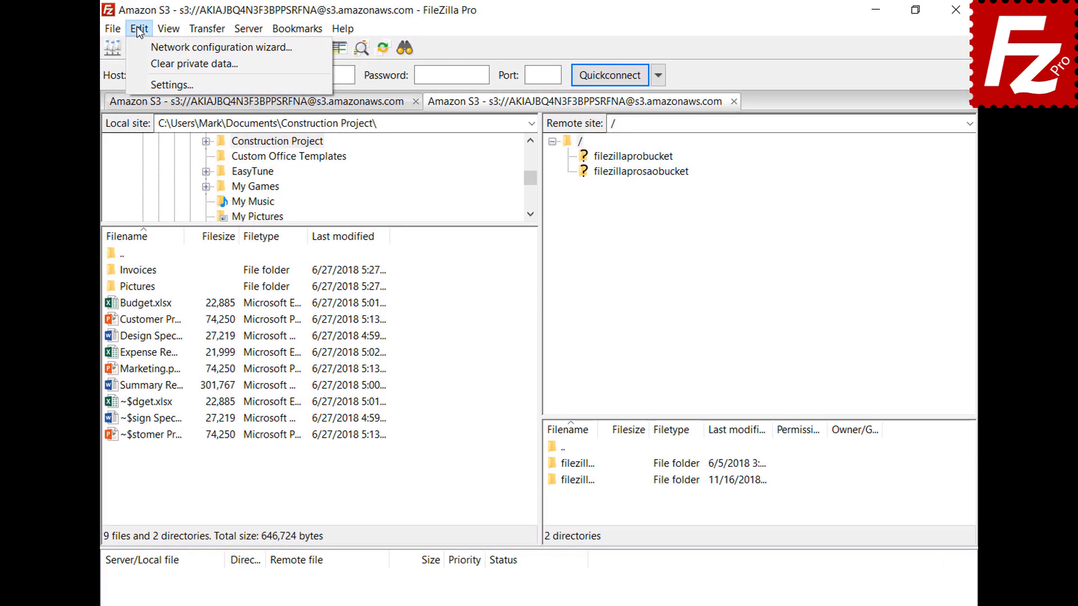
Step: Set a custom date format %B %d %Y and custom time format %H:%M:%S, then apply
{"action": "left_click", "coordinate": [145, 87]}
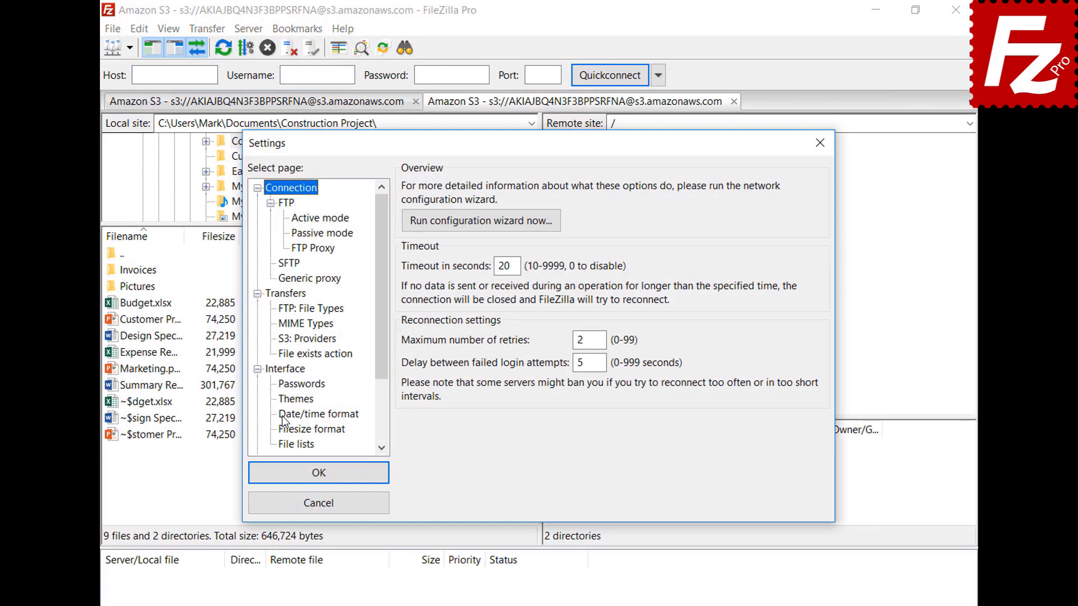
{"action": "left_click", "coordinate": [284, 418]}
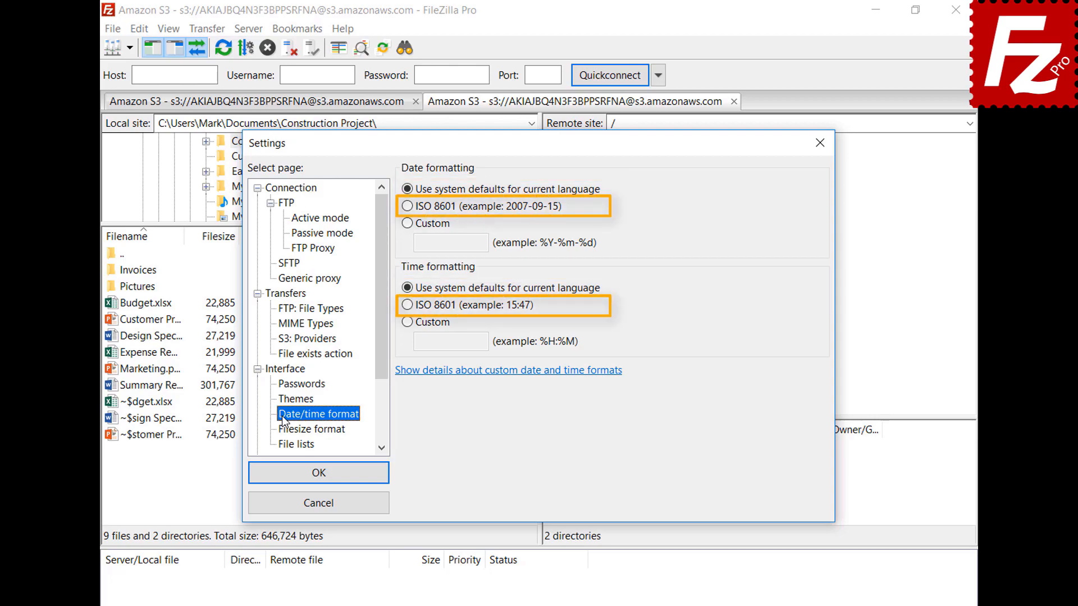
{"action": "left_click", "coordinate": [408, 224]}
{"action": "type", "text": "%B %d %Y"}
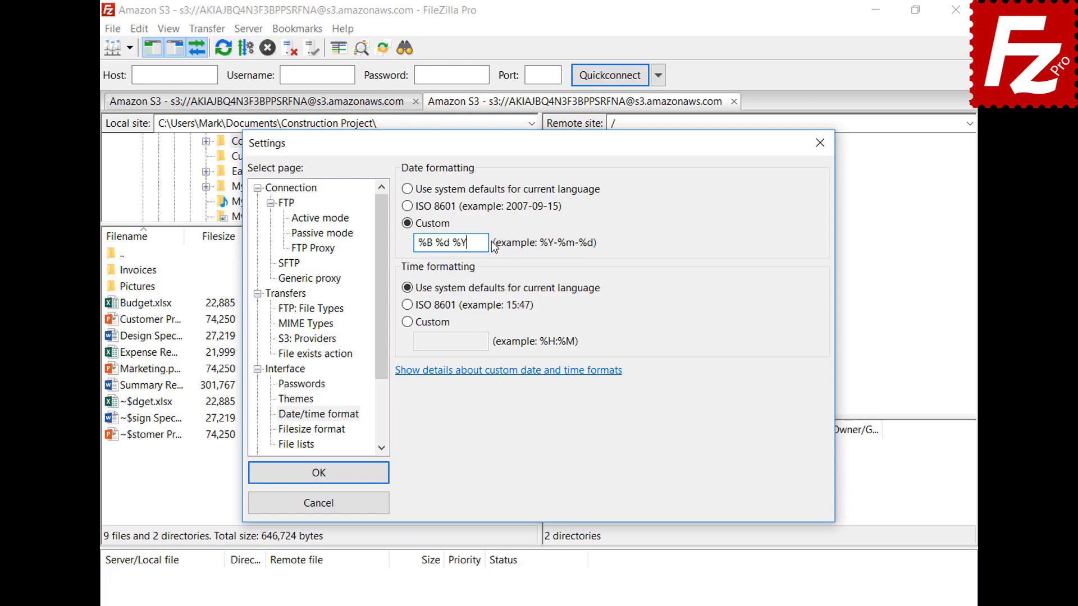
{"action": "left_click", "coordinate": [420, 322]}
{"action": "left_click", "coordinate": [483, 341]}
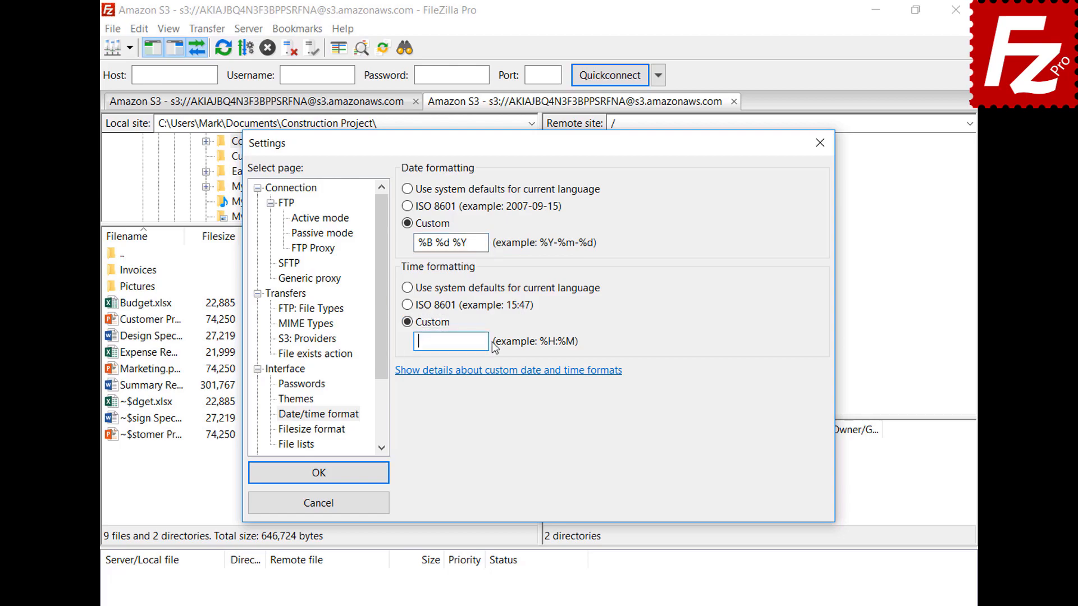
{"action": "type", "text": "%H:%M:%S"}
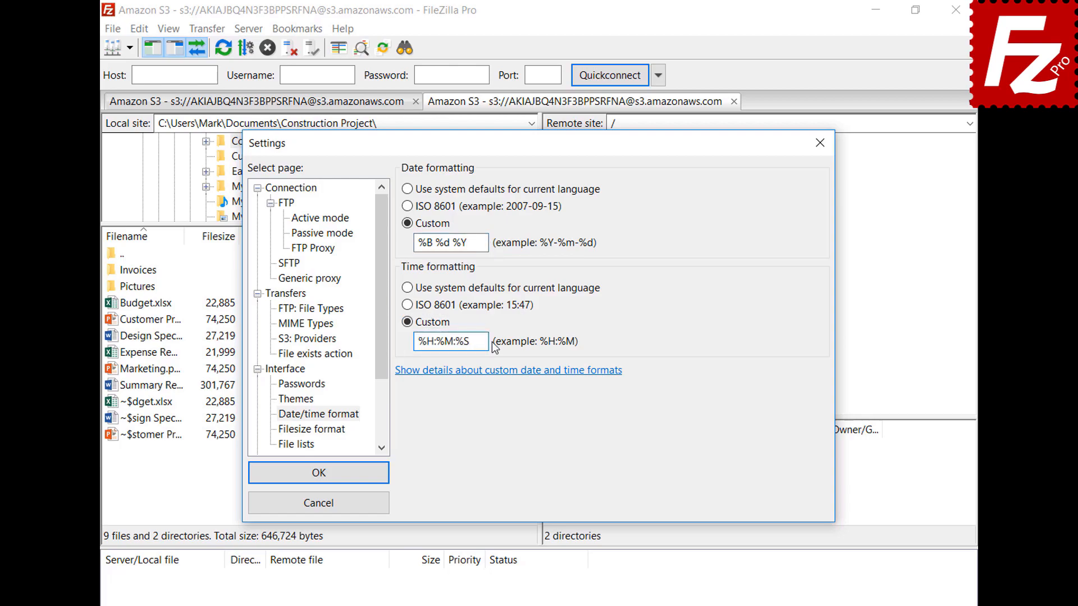
{"action": "left_click", "coordinate": [318, 473]}
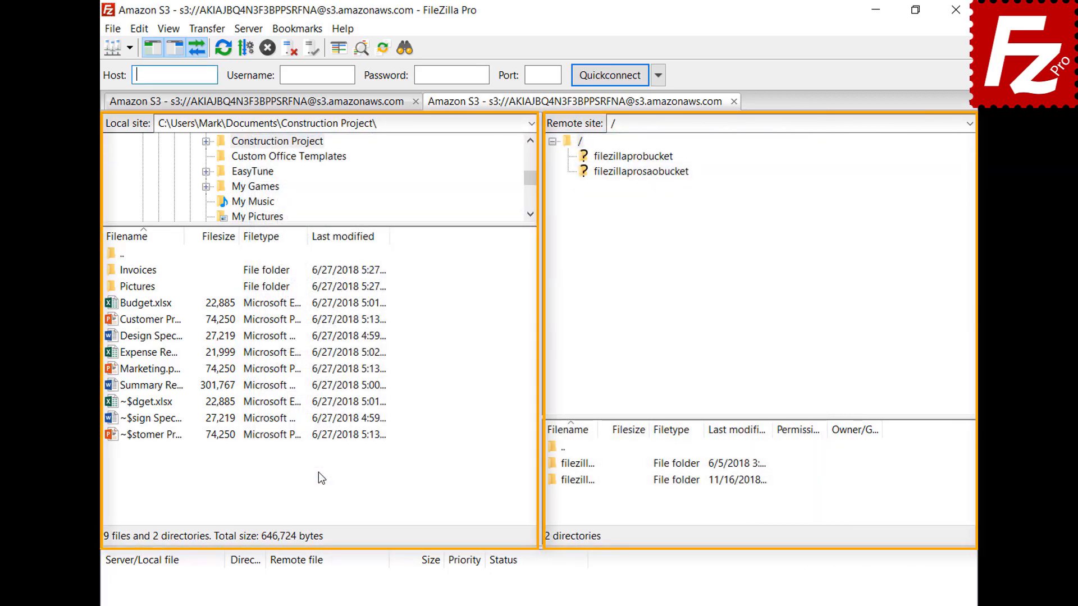
Step: In Filesize format settings, keep thousands separators, choose decimal SI prefixes and 2 decimal places
{"action": "left_click", "coordinate": [140, 31]}
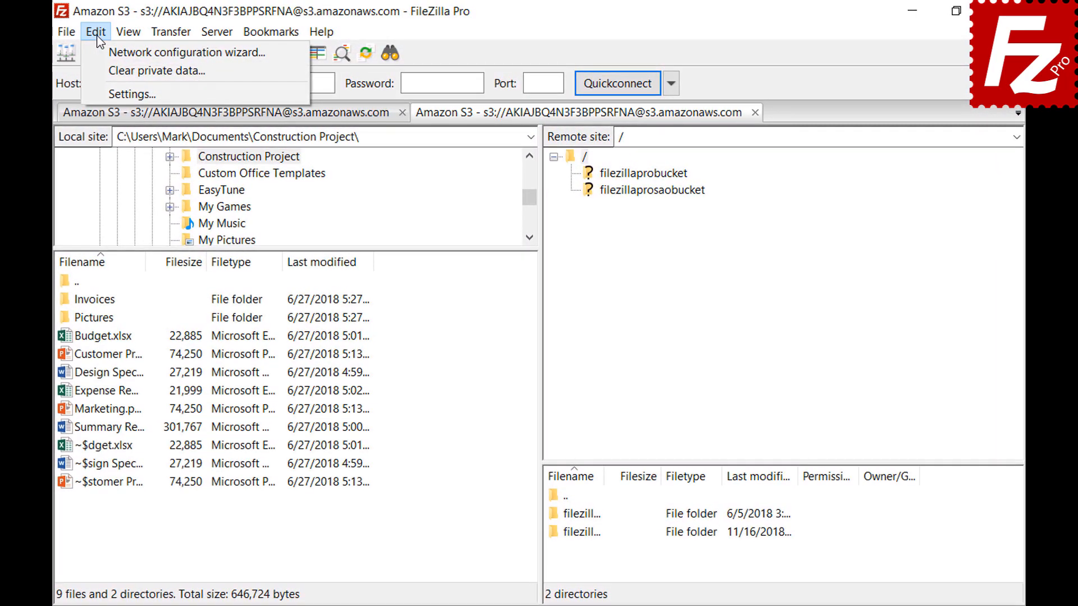
{"action": "left_click", "coordinate": [103, 88]}
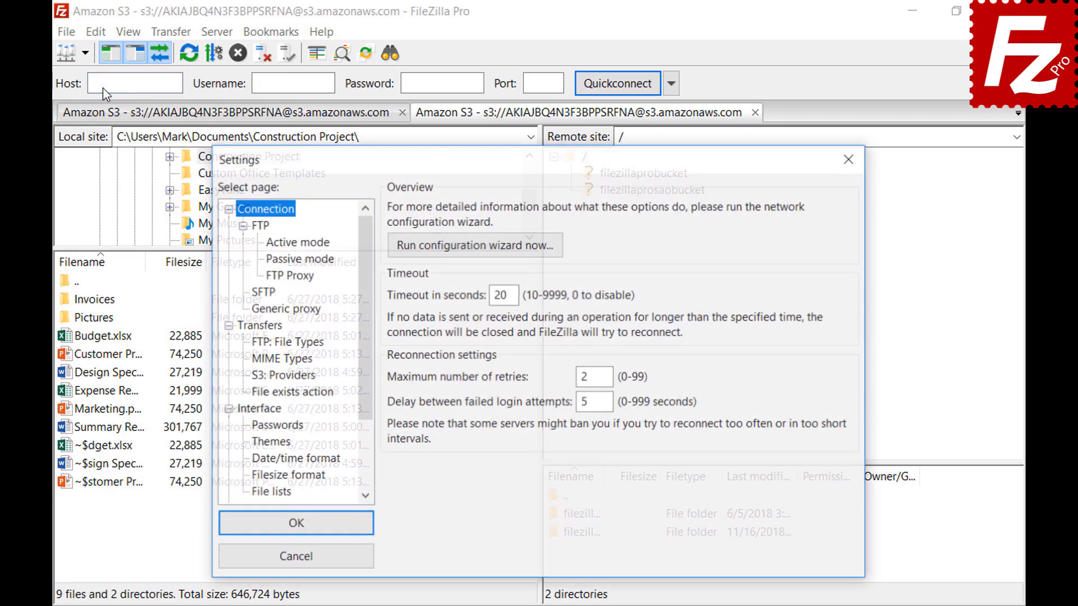
{"action": "left_click", "coordinate": [255, 477]}
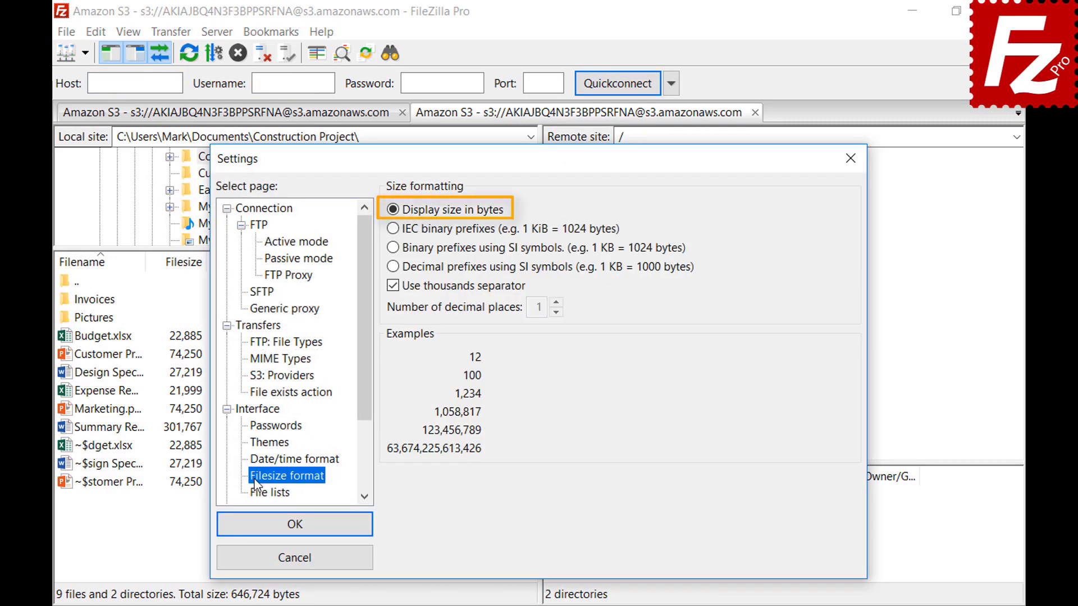
{"action": "left_click", "coordinate": [392, 288]}
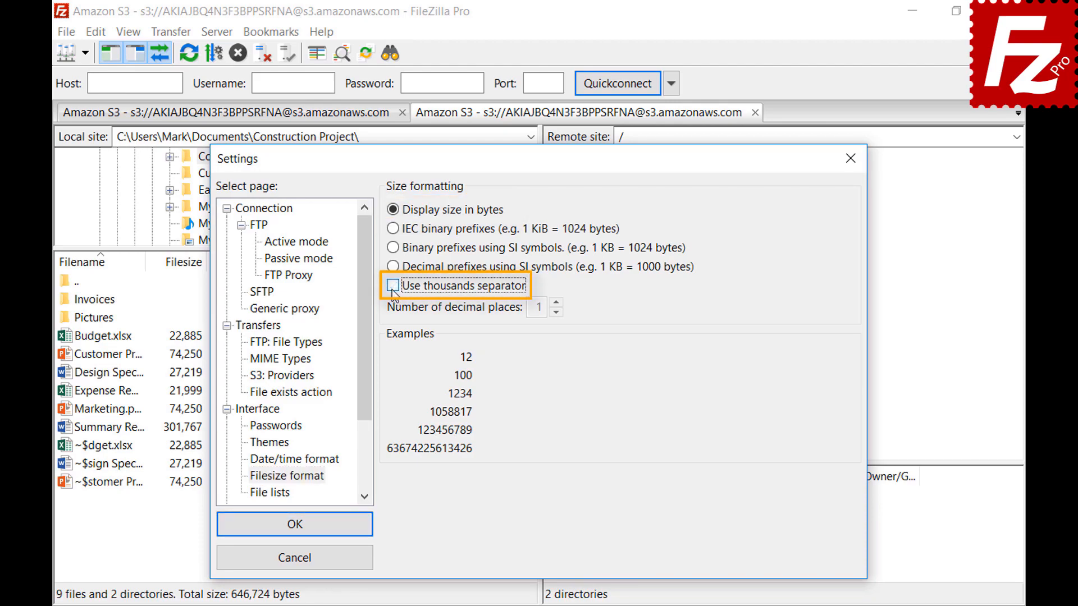
{"action": "left_click", "coordinate": [392, 290]}
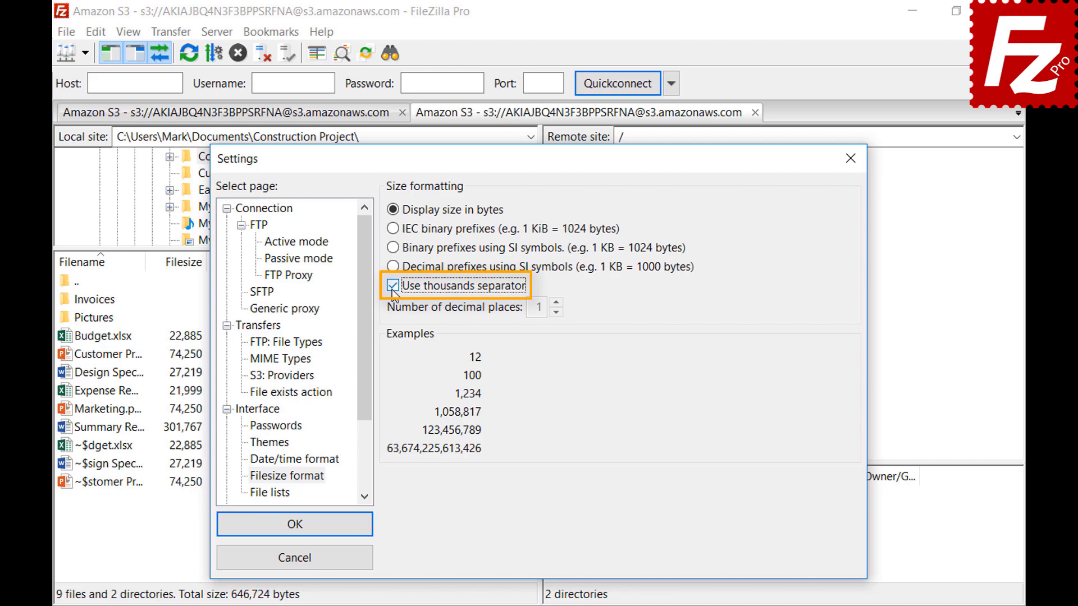
{"action": "left_click", "coordinate": [393, 229]}
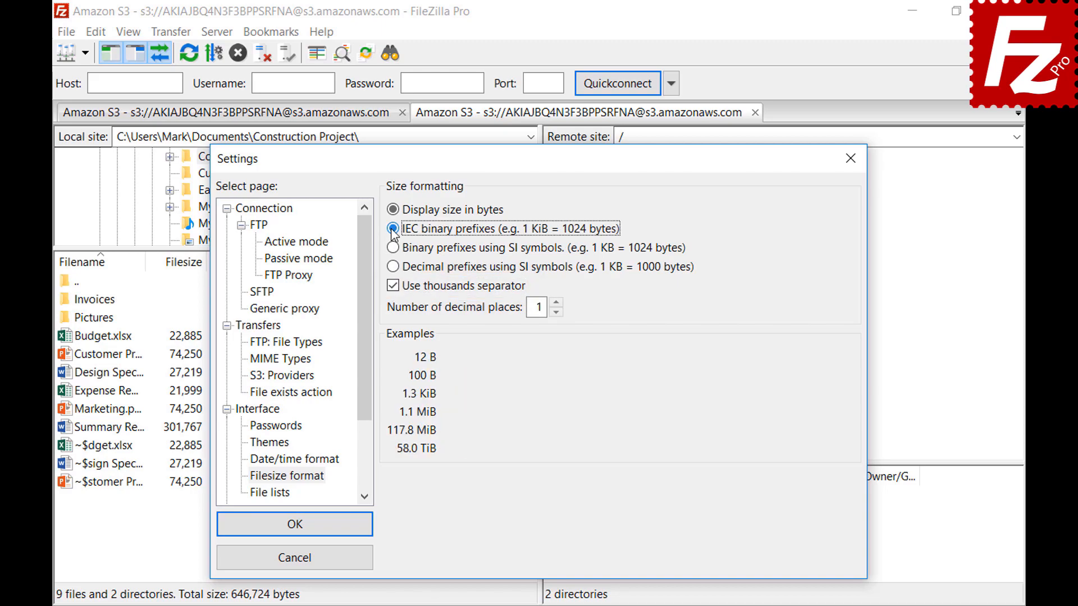
{"action": "left_click", "coordinate": [394, 248]}
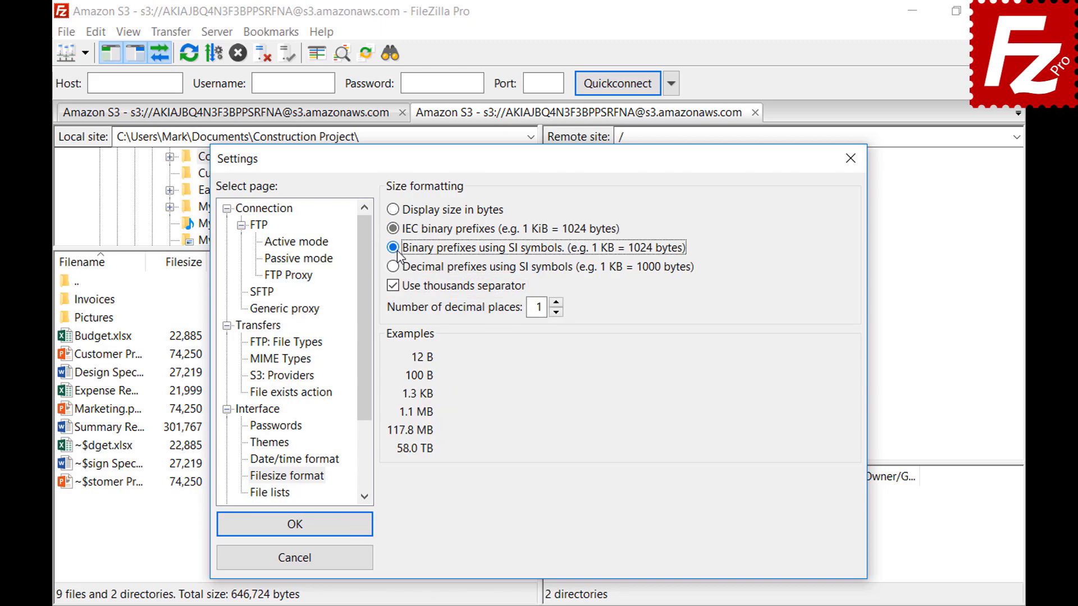
{"action": "left_click", "coordinate": [395, 267]}
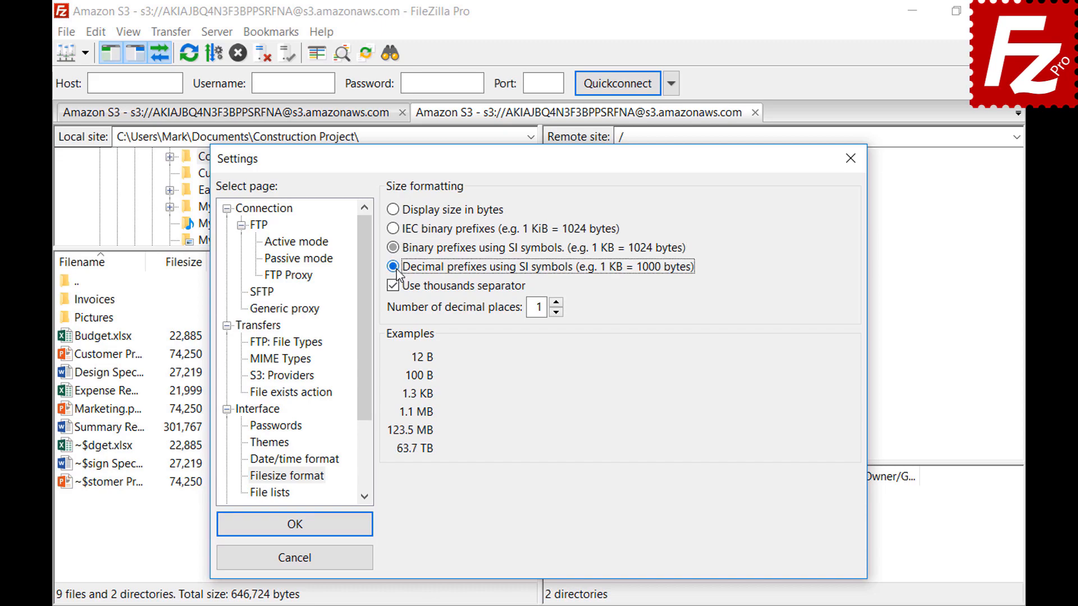
{"action": "left_click", "coordinate": [556, 302]}
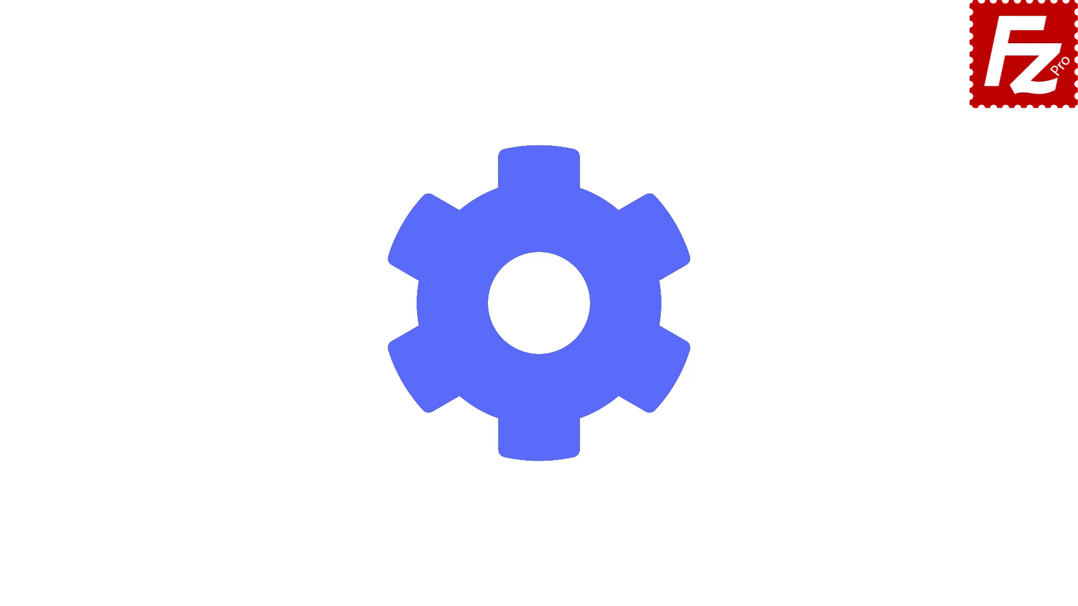
Step: Launch FileZilla Pro and export Site Manager entries, settings, queue and filters to FileZilla.xml
{"action": "double_click", "coordinate": [174, 117]}
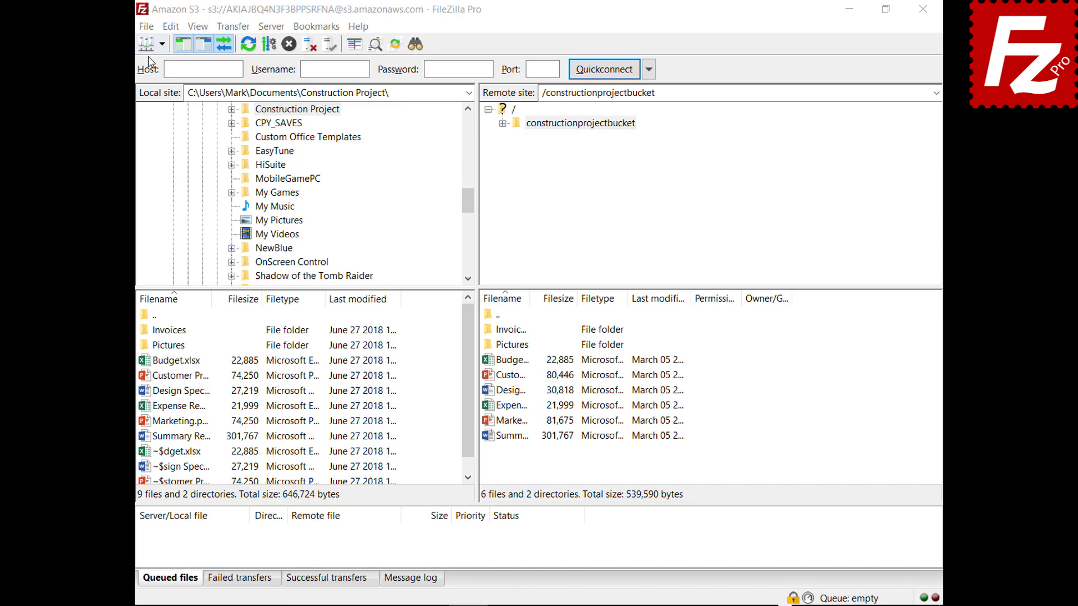
{"action": "left_click", "coordinate": [146, 26]}
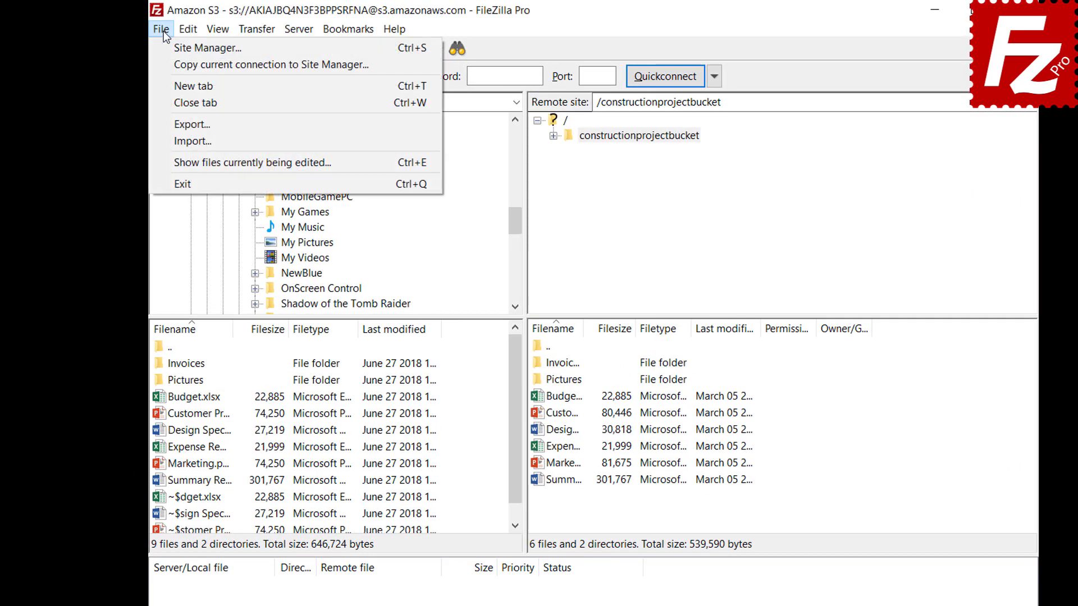
{"action": "left_click", "coordinate": [172, 125]}
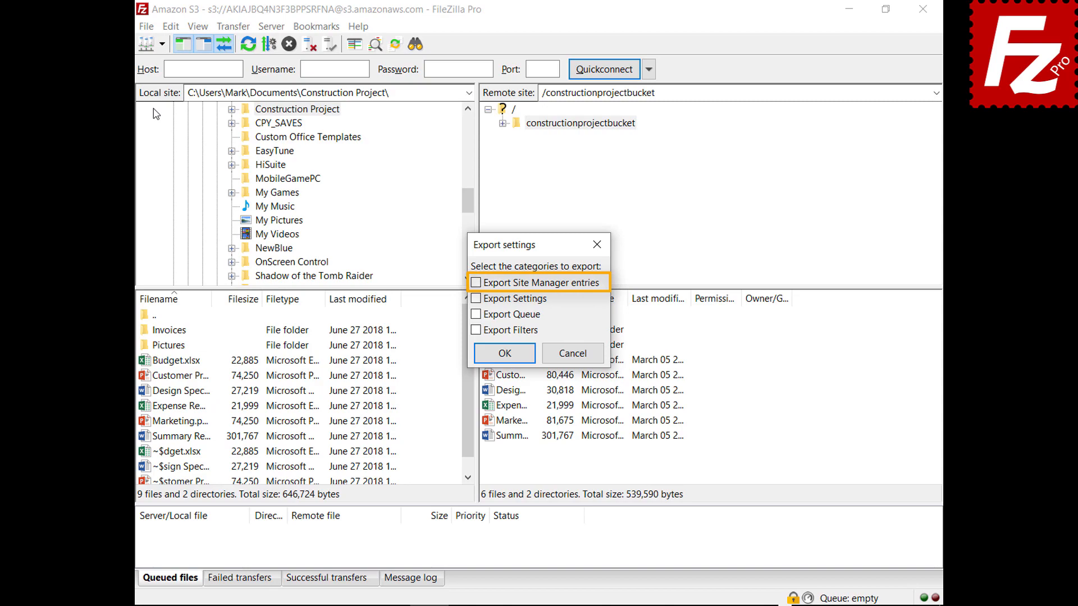
{"action": "left_click", "coordinate": [476, 283]}
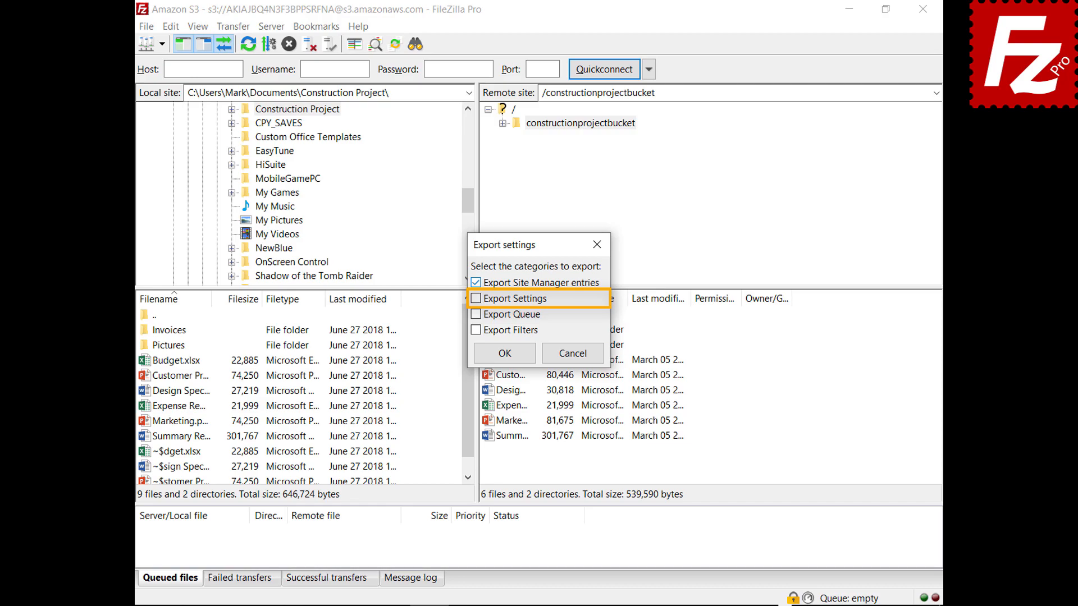
{"action": "left_click", "coordinate": [476, 298]}
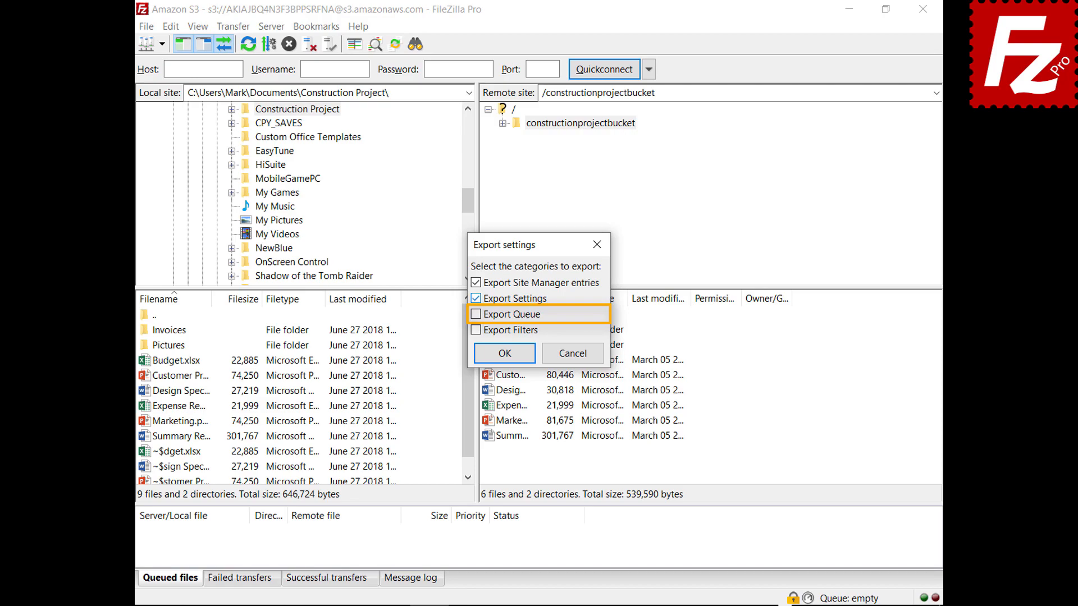
{"action": "left_click", "coordinate": [476, 314]}
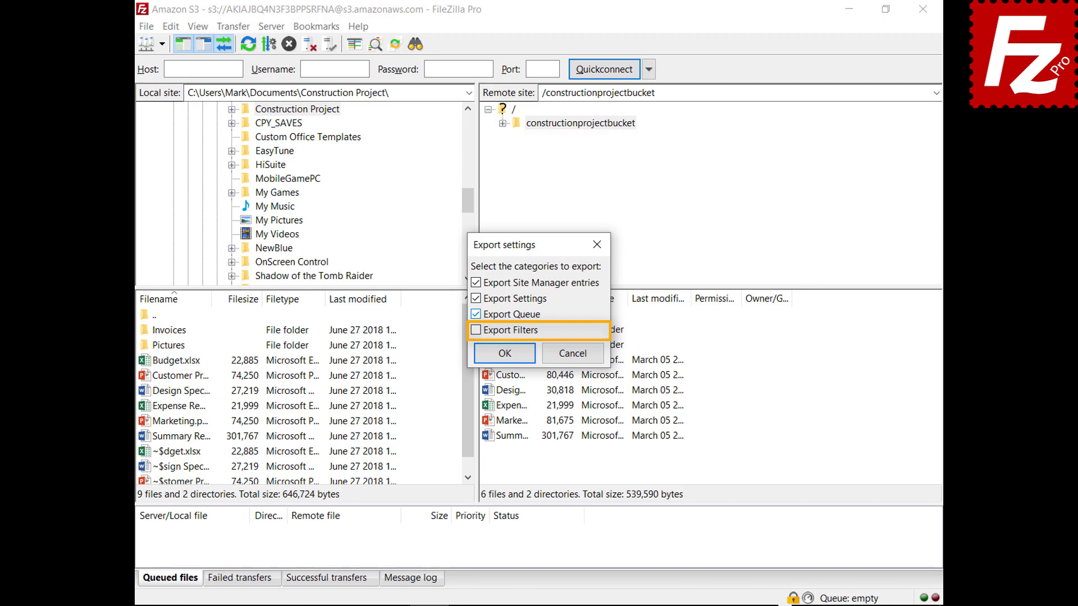
{"action": "left_click", "coordinate": [476, 330]}
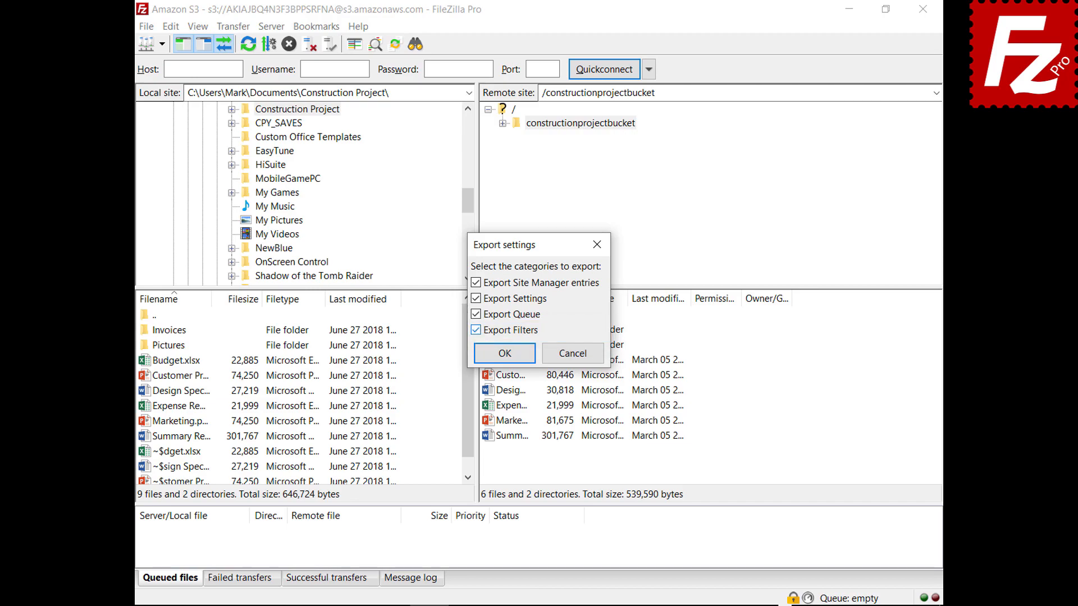
{"action": "left_click", "coordinate": [505, 353]}
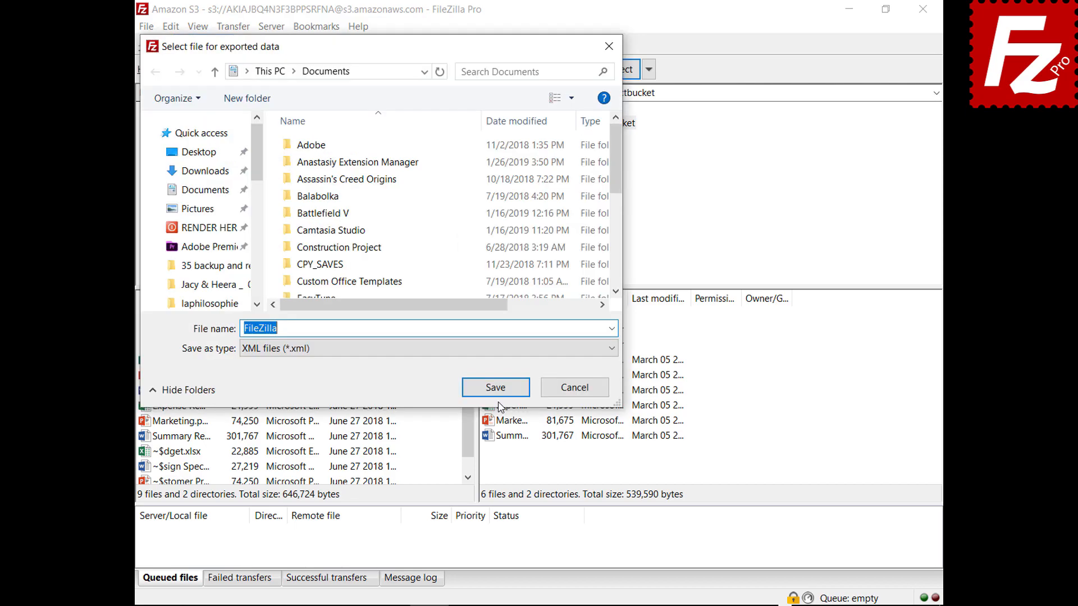
{"action": "left_click", "coordinate": [496, 392]}
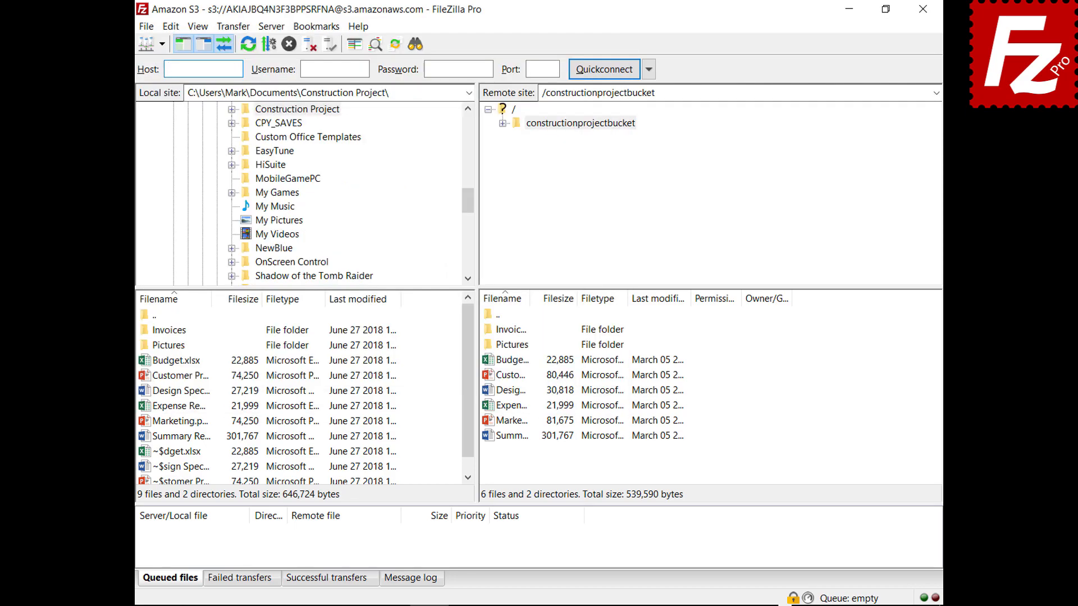
Step: Go to %APPDATA%\FileZilla in File Explorer and select all seven configuration files
{"action": "left_click", "coordinate": [147, 28]}
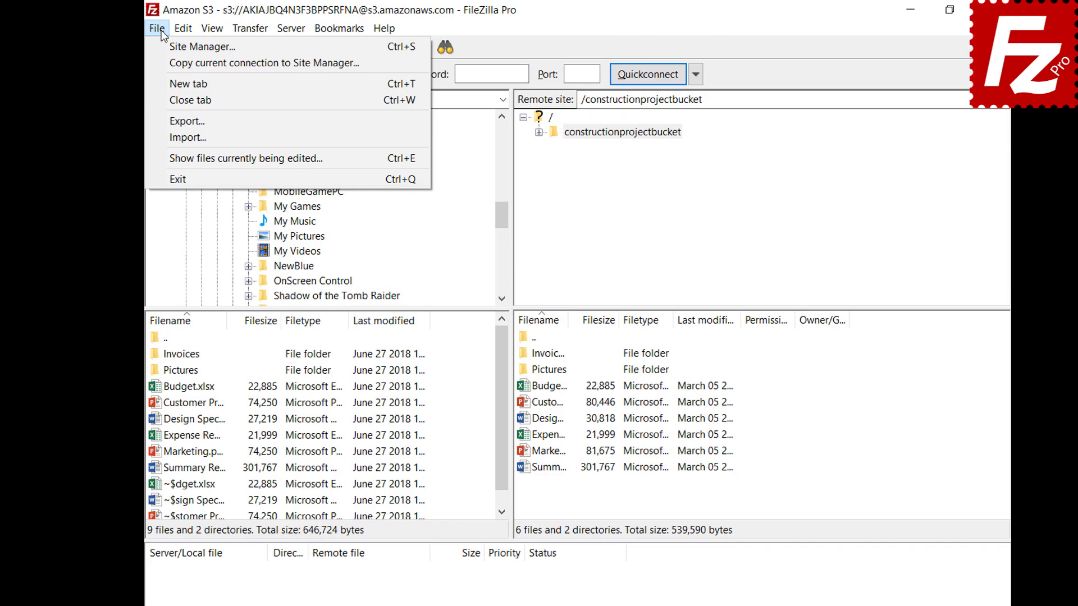
{"action": "left_click", "coordinate": [169, 138]}
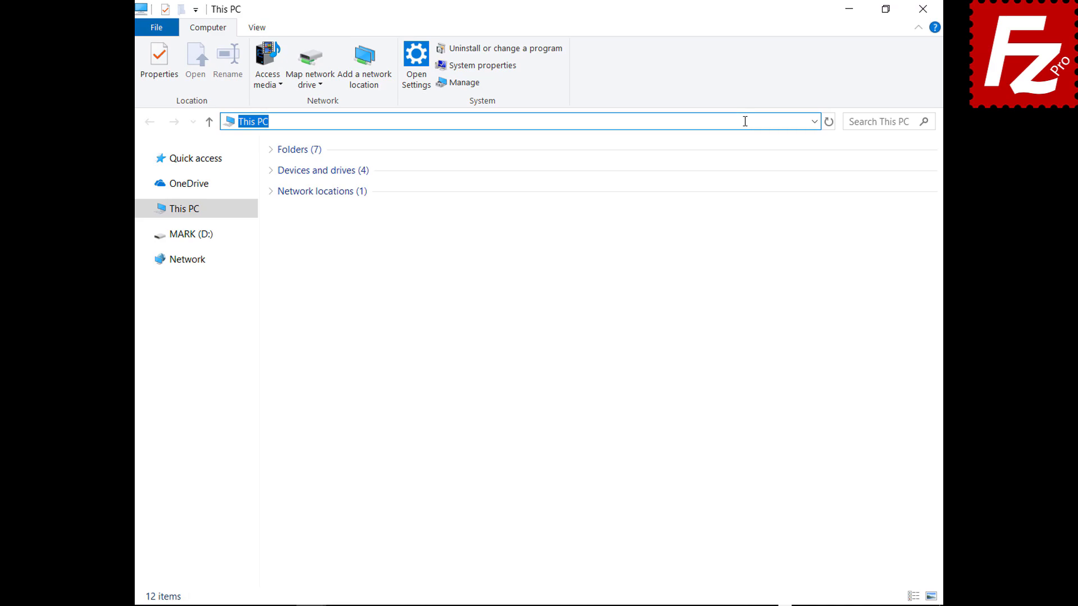
{"action": "type", "text": "%APPDATA%\\FileZilla"}
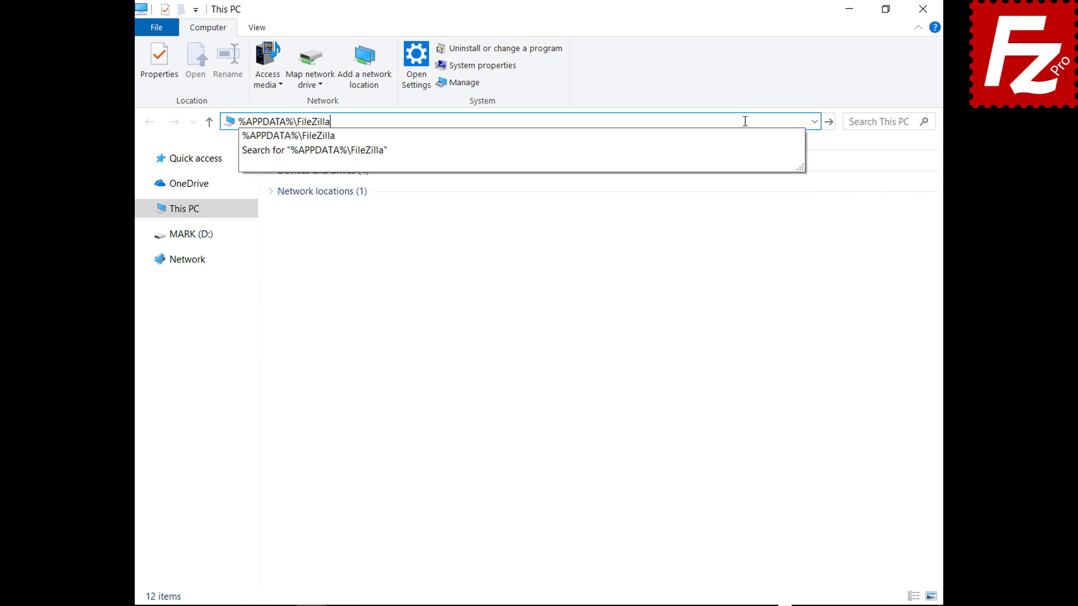
{"action": "key", "text": "Return"}
{"action": "left_click_drag", "start_coordinate": [315, 291], "coordinate": [317, 158]}
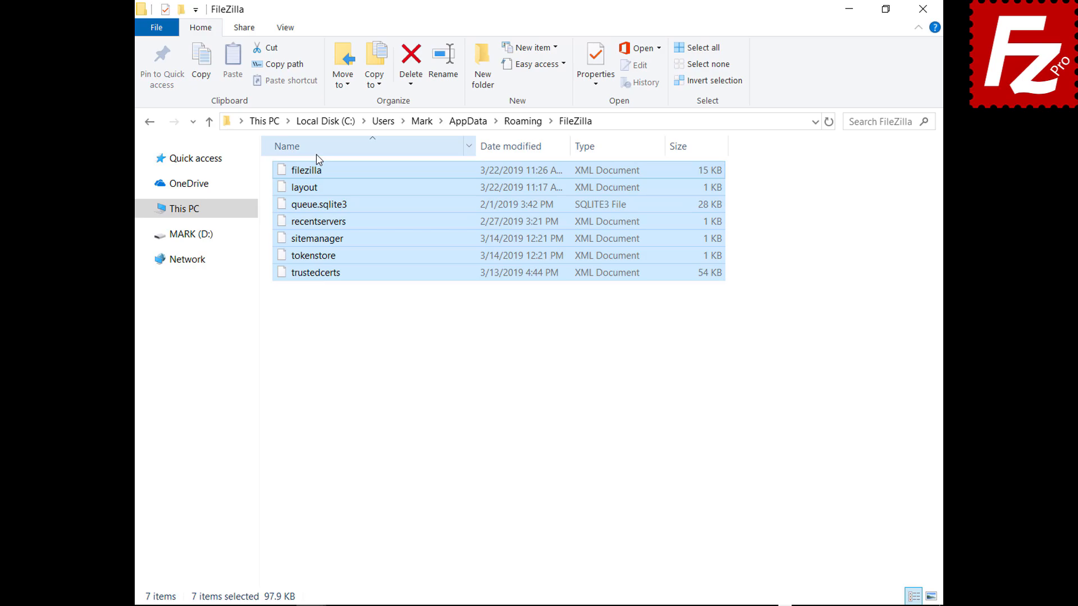
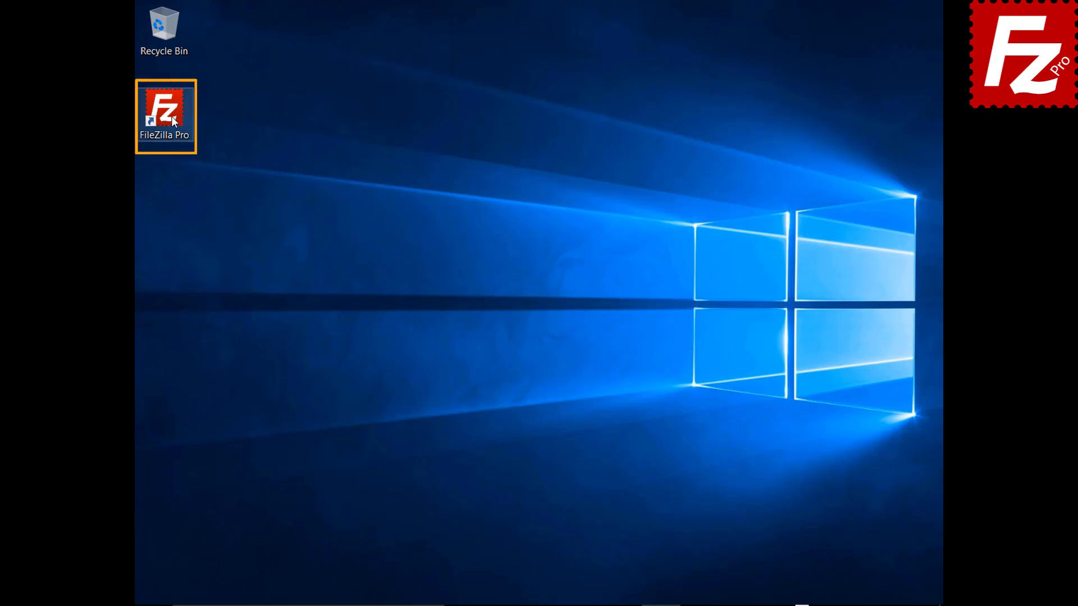
Step: Launch FileZilla Pro and connect to the saved Amazon S3 site
{"action": "double_click", "coordinate": [170, 117]}
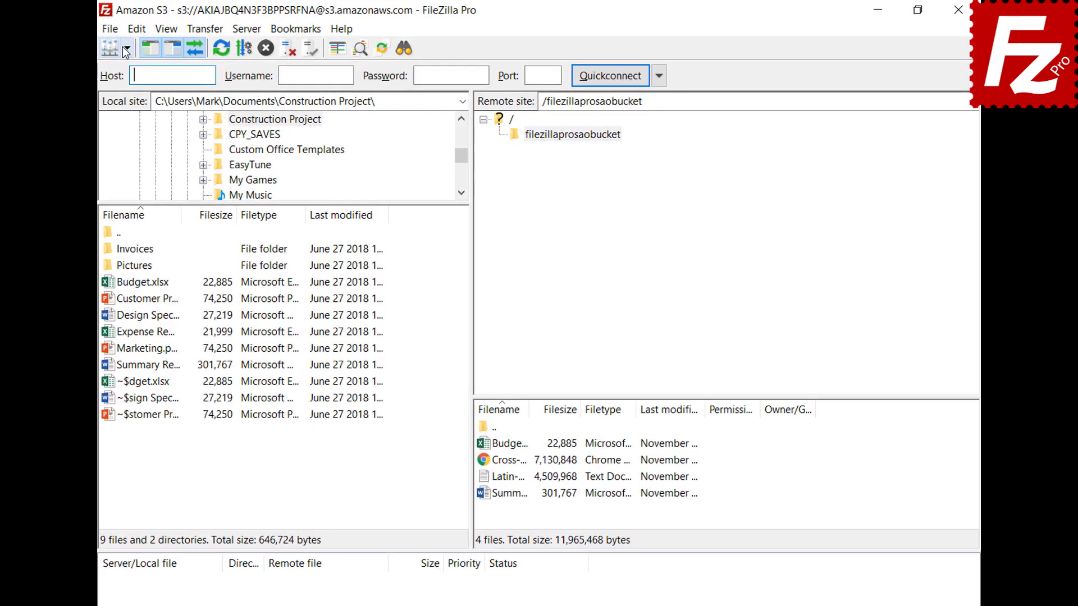
{"action": "left_click", "coordinate": [159, 45]}
{"action": "left_click", "coordinate": [122, 70]}
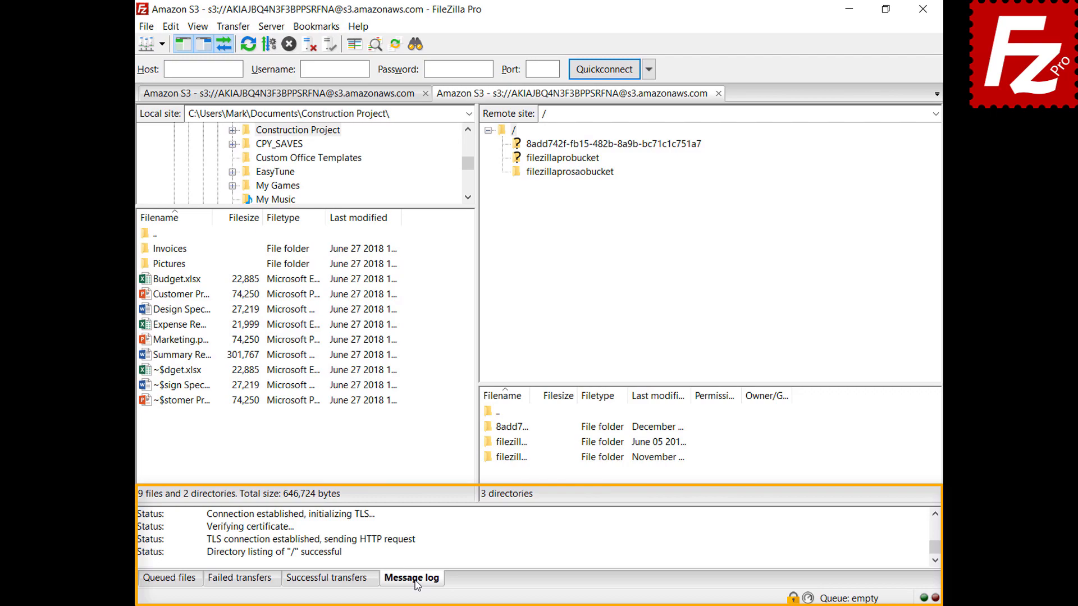
Step: Open the filezillaprosaobucket bucket to list its four files and bring up the message log menu
{"action": "right_click", "coordinate": [462, 534]}
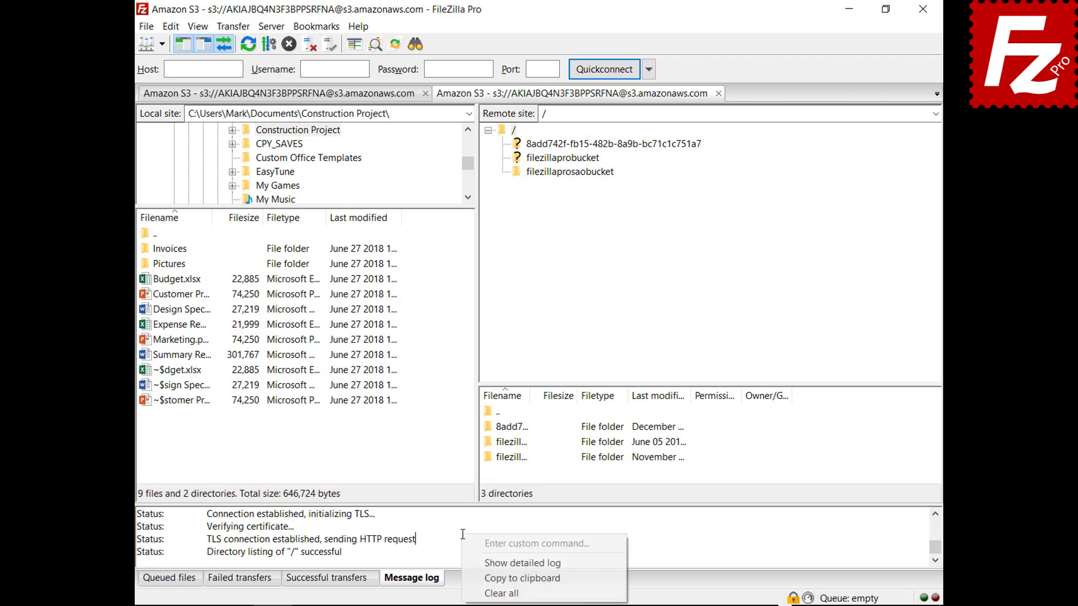
{"action": "left_click", "coordinate": [477, 563]}
{"action": "left_click", "coordinate": [569, 173]}
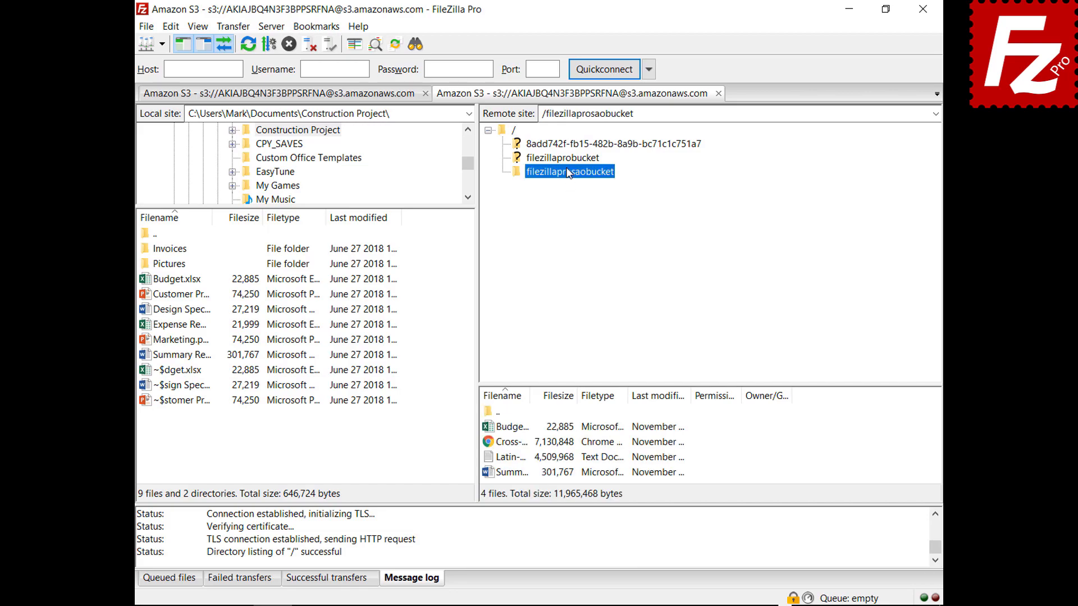
{"action": "right_click", "coordinate": [522, 541]}
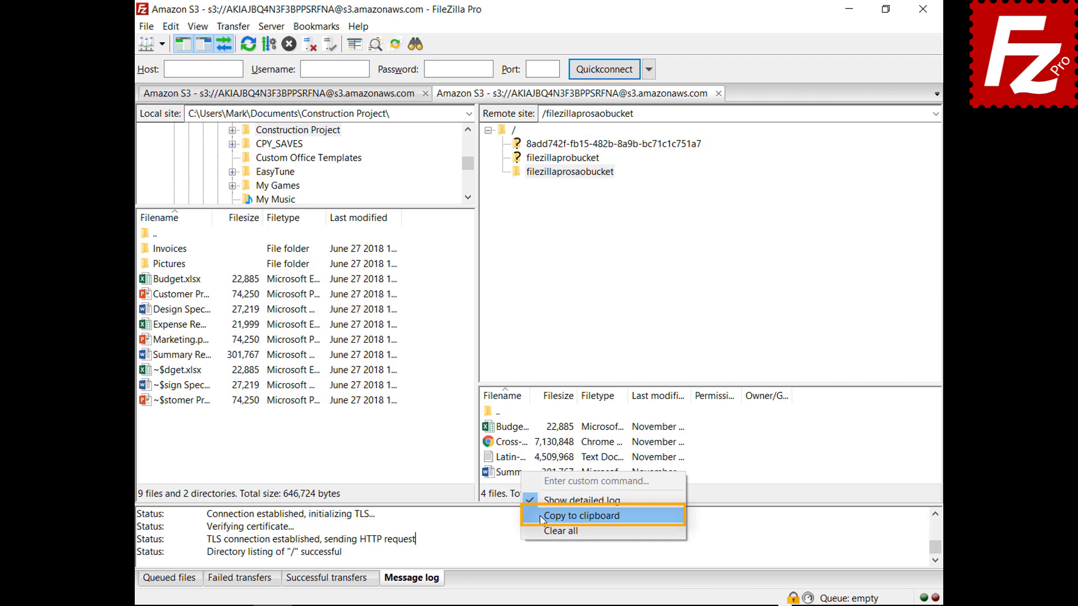
Step: Copy the message log to the clipboard and open the Logging page of Settings
{"action": "left_click", "coordinate": [581, 515]}
{"action": "left_click", "coordinate": [171, 27]}
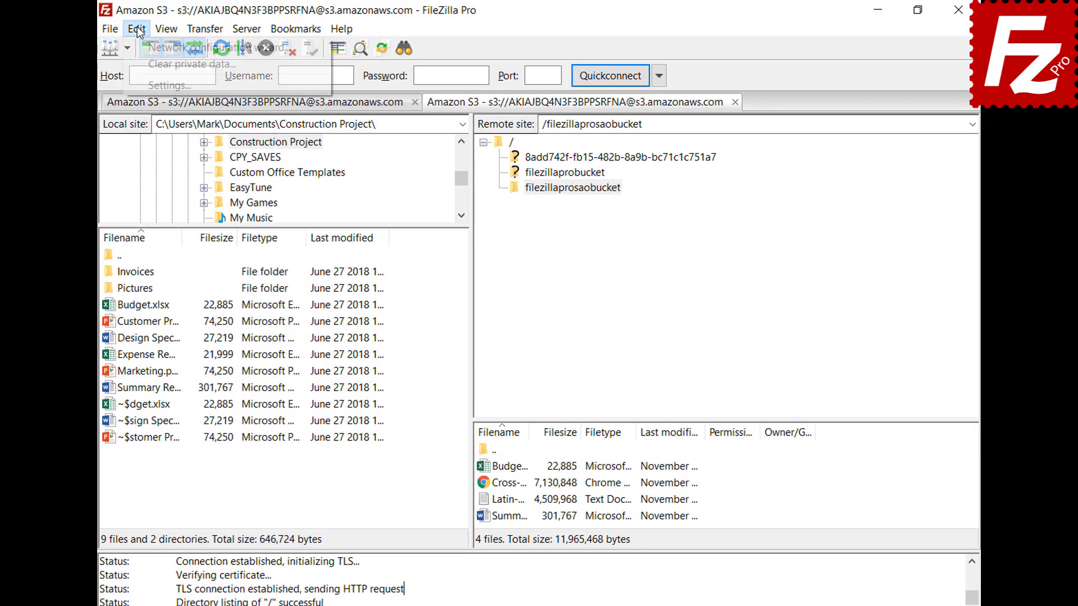
{"action": "left_click", "coordinate": [144, 85]}
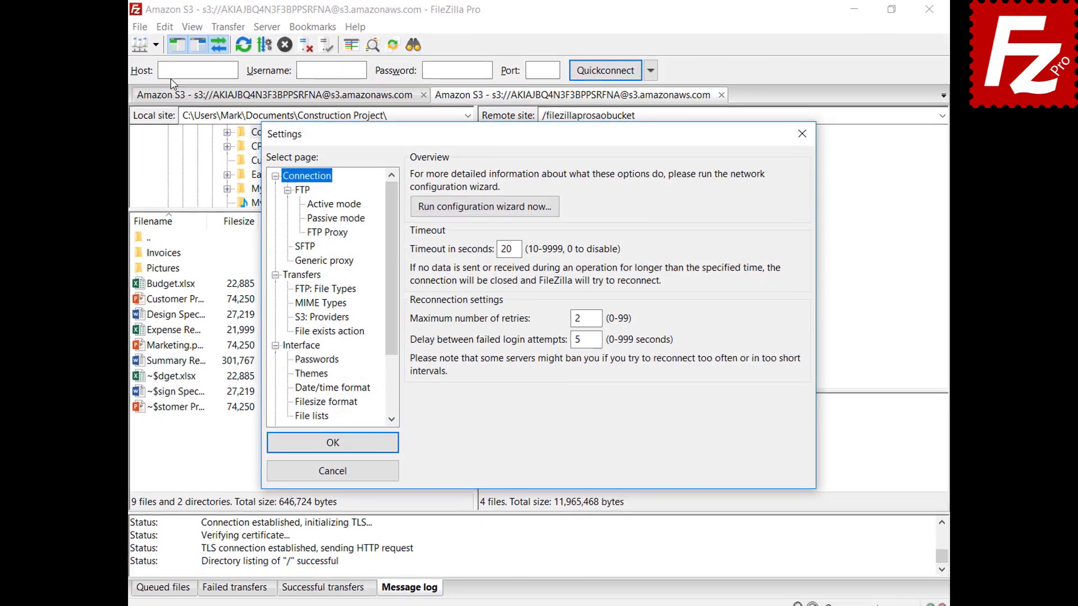
{"action": "left_click_drag", "start_coordinate": [395, 227], "coordinate": [390, 282]}
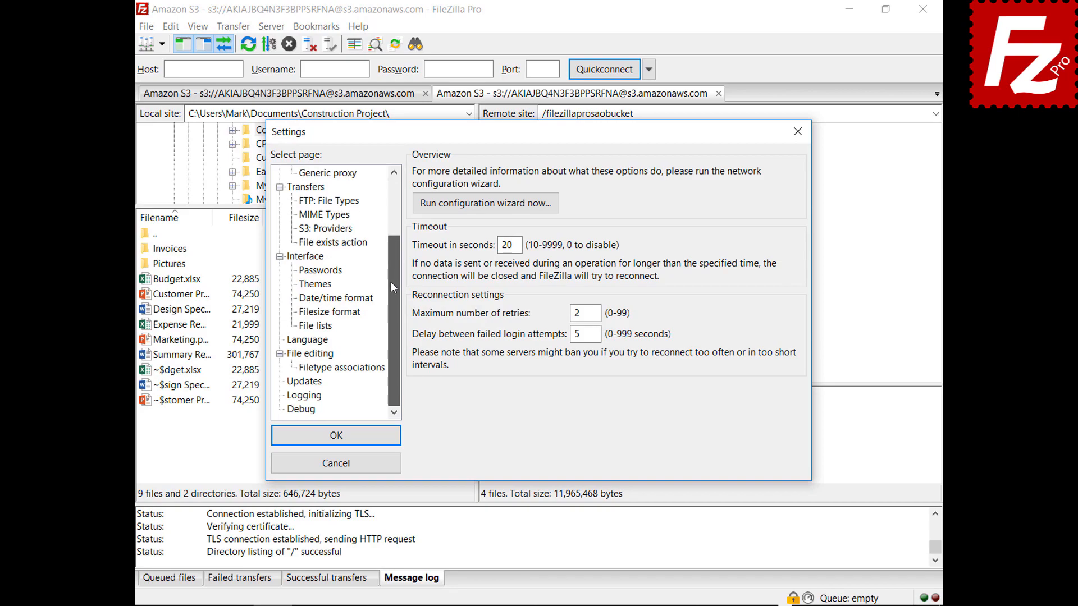
{"action": "left_click", "coordinate": [304, 395]}
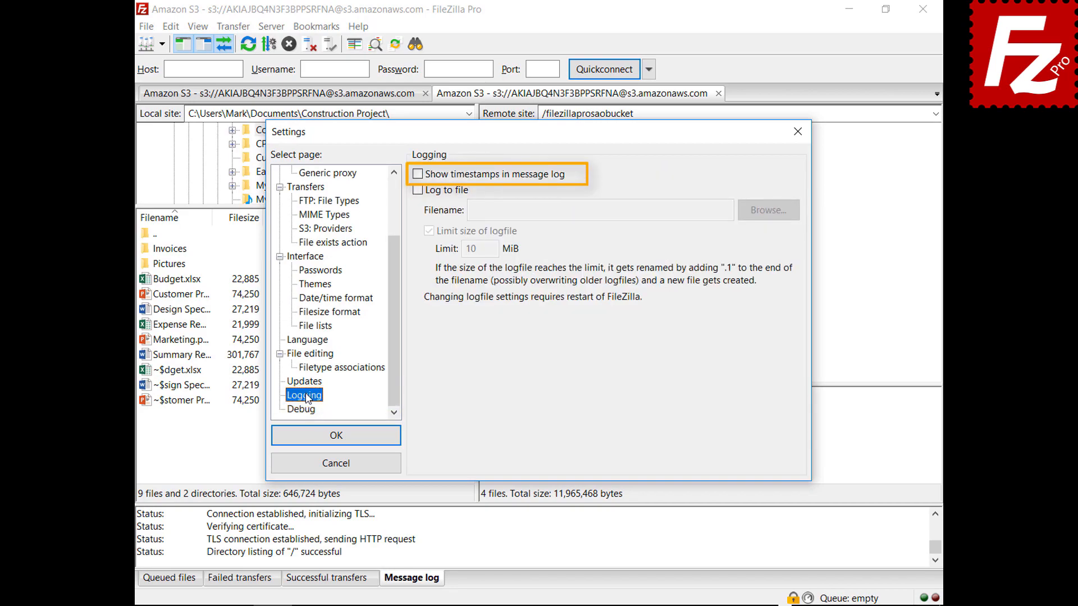
Step: Enable timestamps and logging to filezilla.log in Documents, then view the Debug settings
{"action": "left_click", "coordinate": [417, 176]}
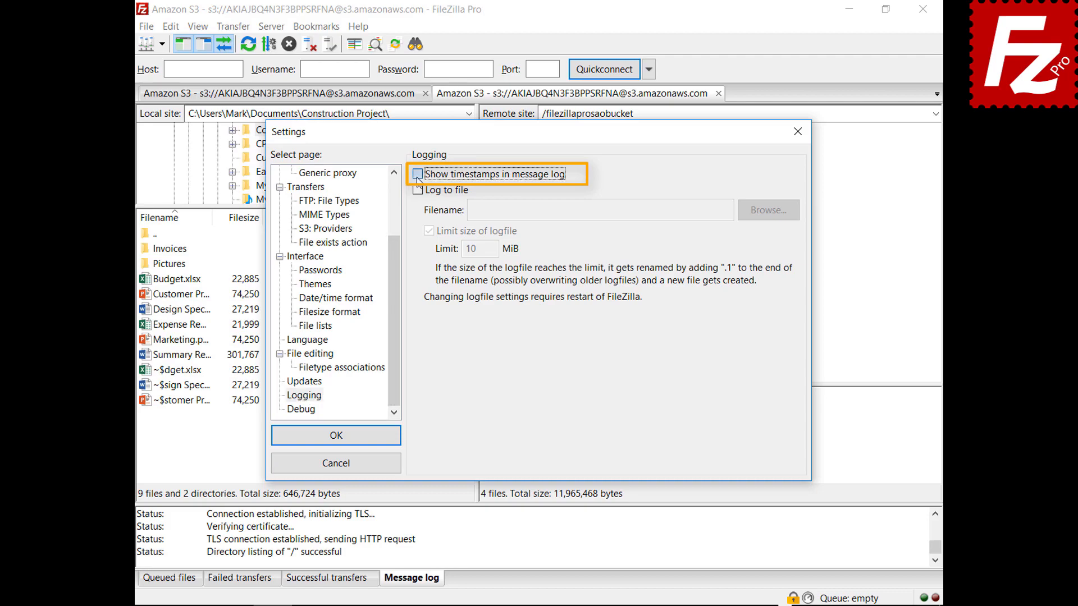
{"action": "left_click", "coordinate": [417, 191]}
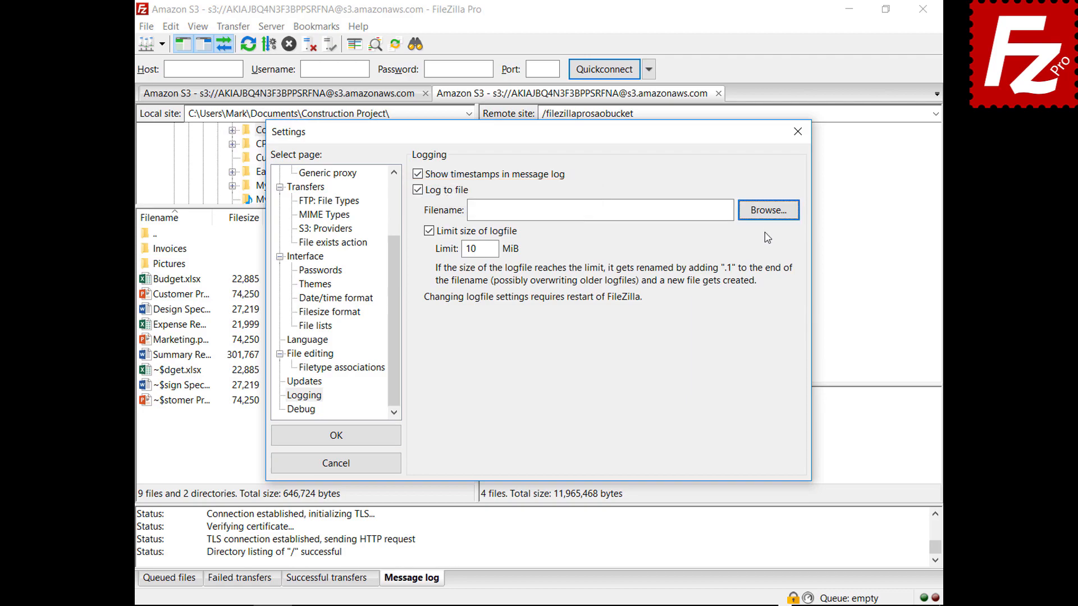
{"action": "left_click", "coordinate": [766, 218]}
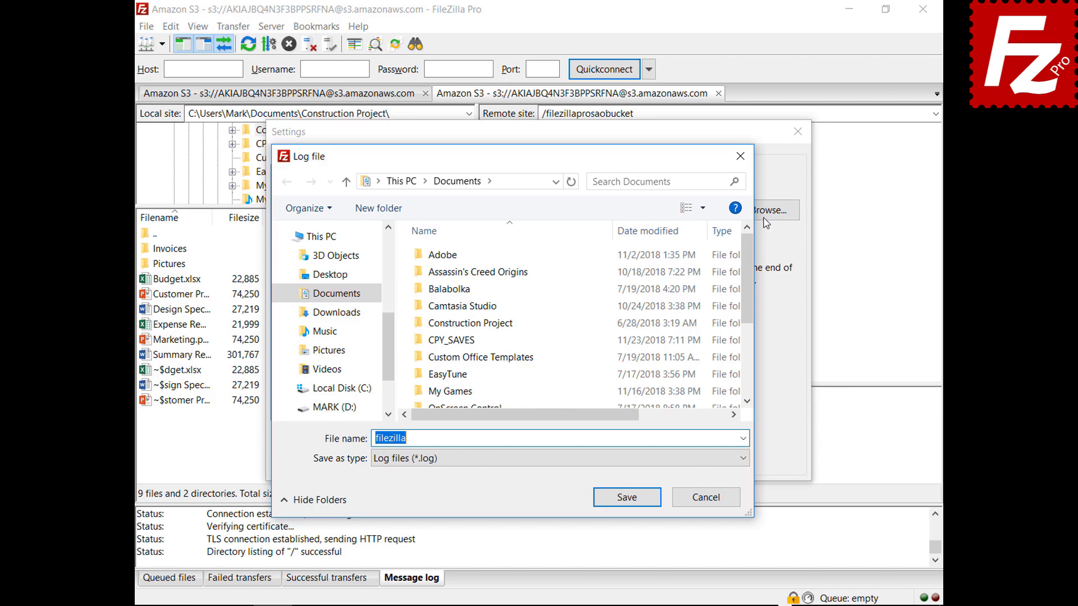
{"action": "left_click", "coordinate": [629, 504]}
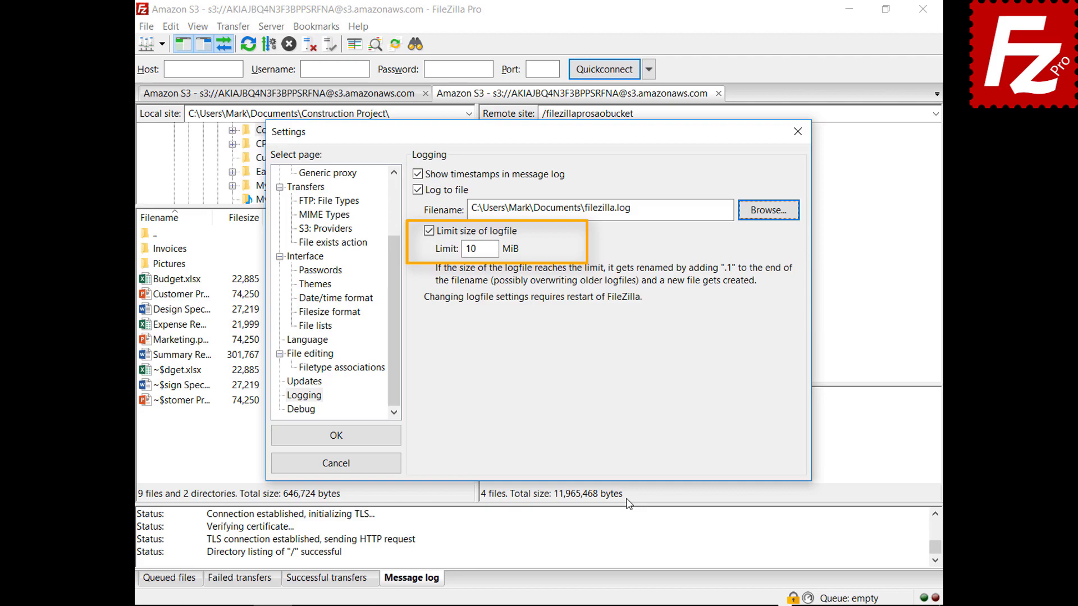
{"action": "left_click", "coordinate": [311, 414]}
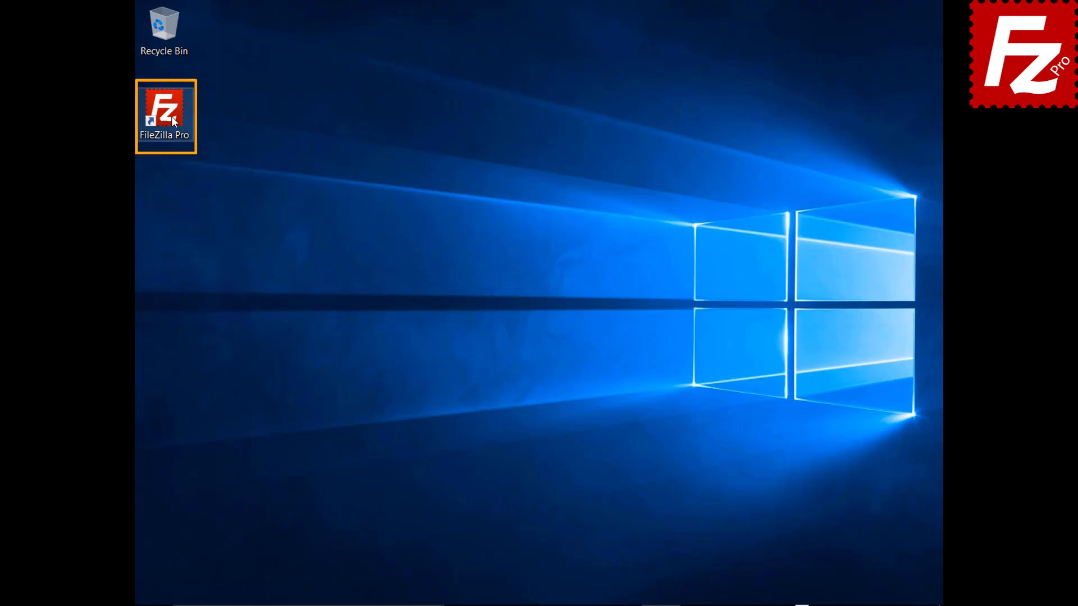
Step: Relaunch FileZilla Pro and add a Site Manager entry 'Amazon EC2' using SFTP
{"action": "double_click", "coordinate": [171, 119]}
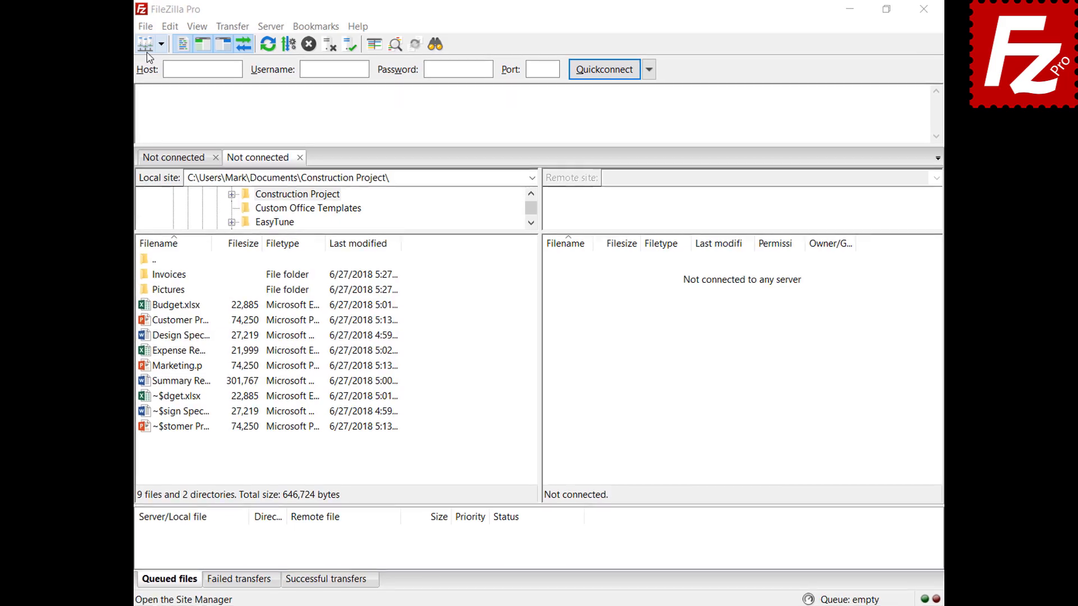
{"action": "left_click", "coordinate": [105, 29]}
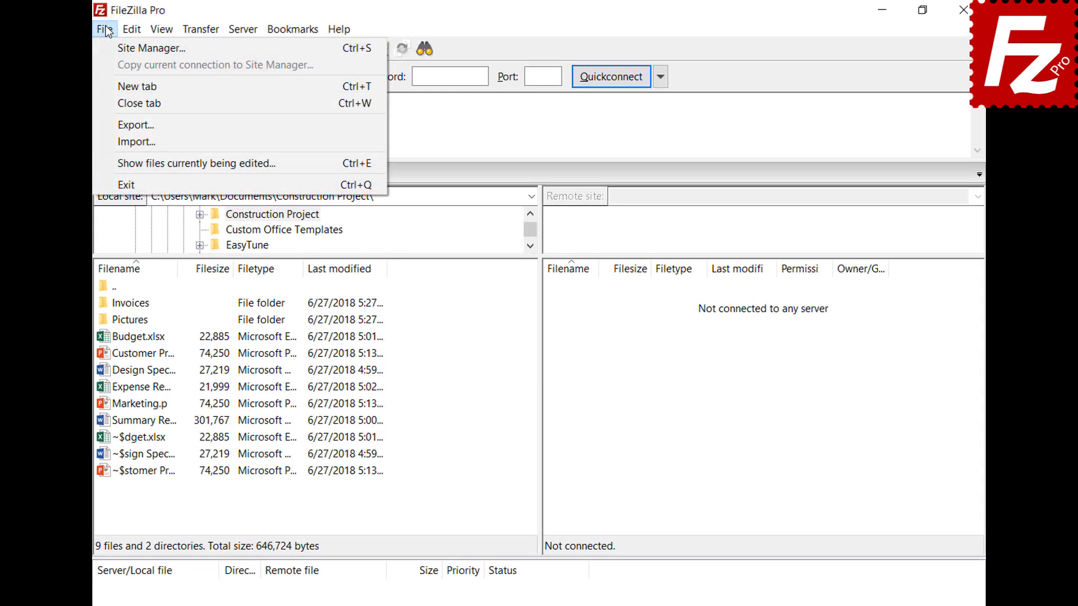
{"action": "left_click", "coordinate": [114, 48]}
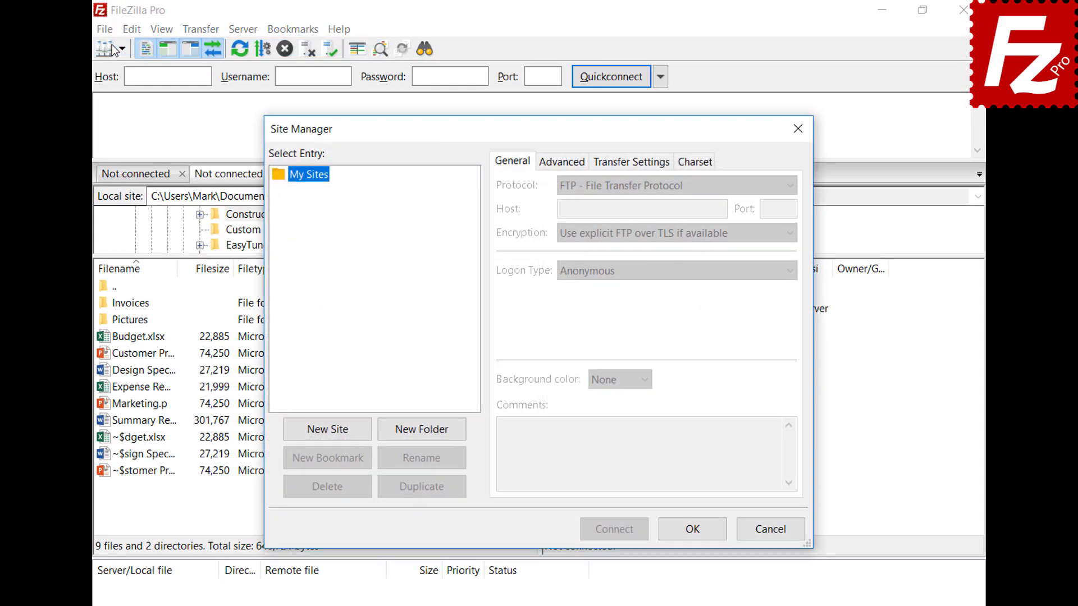
{"action": "left_click", "coordinate": [330, 434]}
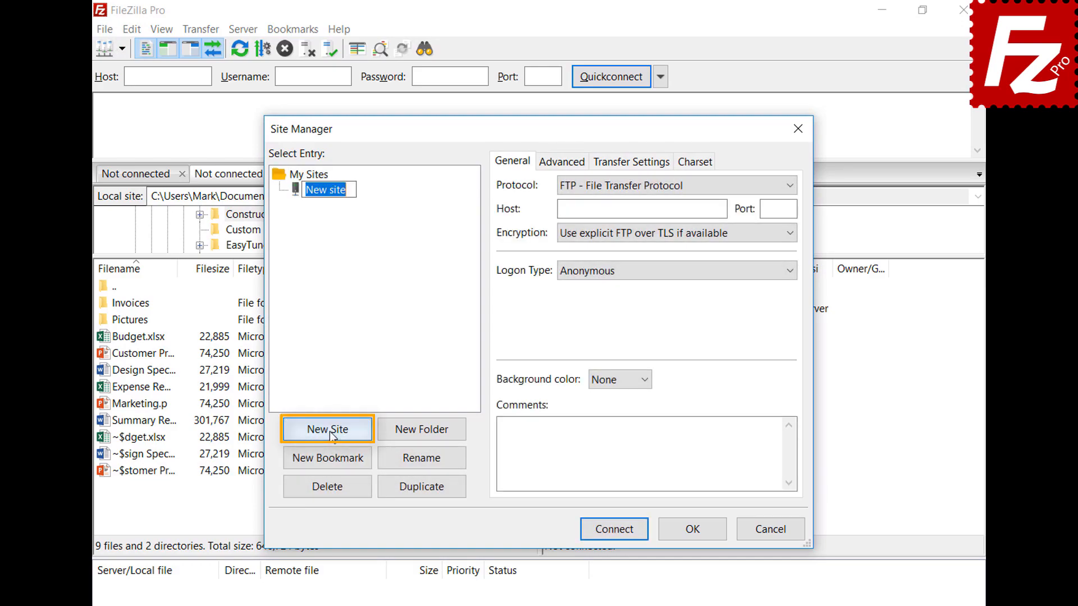
{"action": "type", "text": "Amazon EC2"}
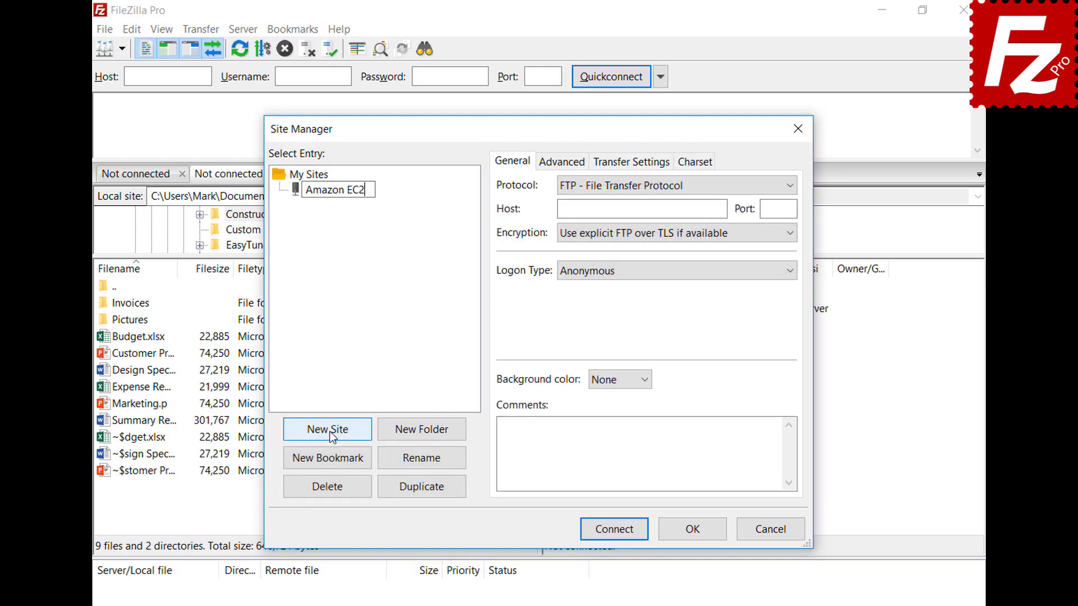
{"action": "key", "text": "Return"}
{"action": "left_click", "coordinate": [789, 186]}
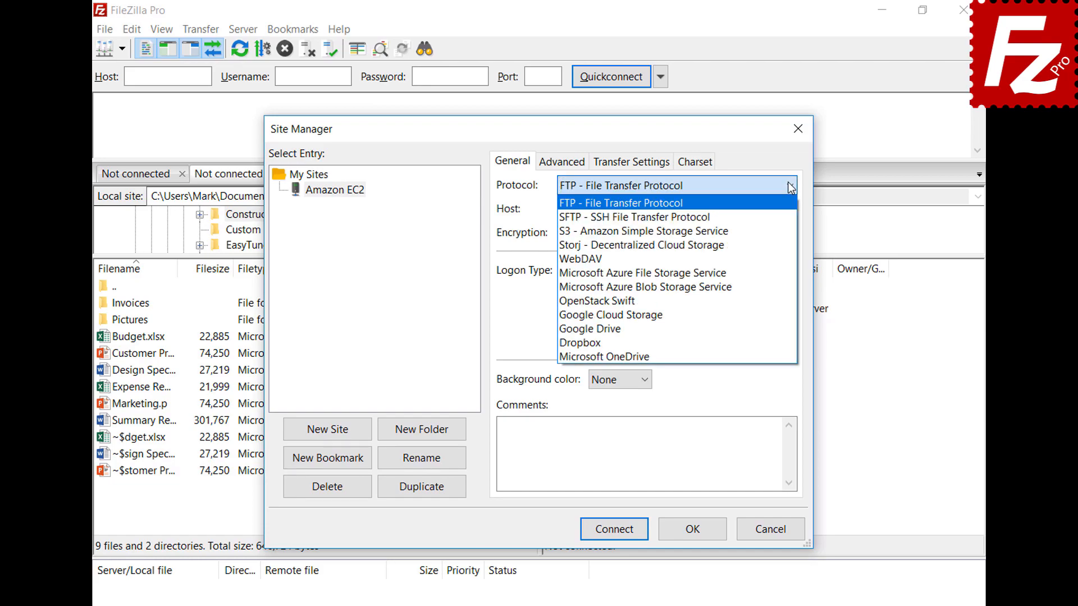
{"action": "left_click", "coordinate": [791, 217]}
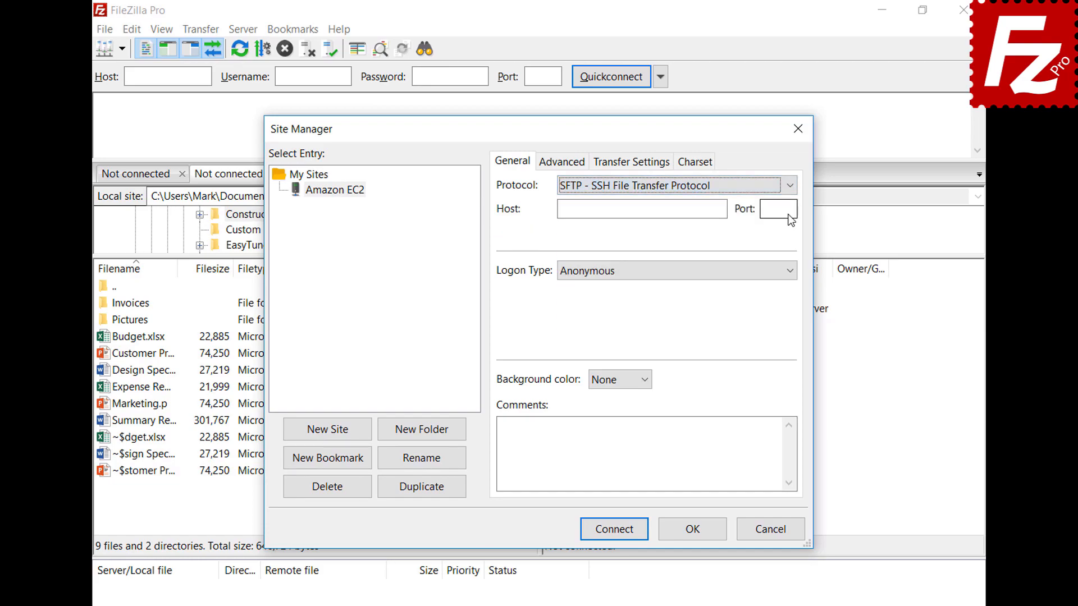
Step: Paste the EC2 host, use key-file logon as ubuntu with AWSKeyPair.pem, and connect
{"action": "left_click", "coordinate": [674, 210]}
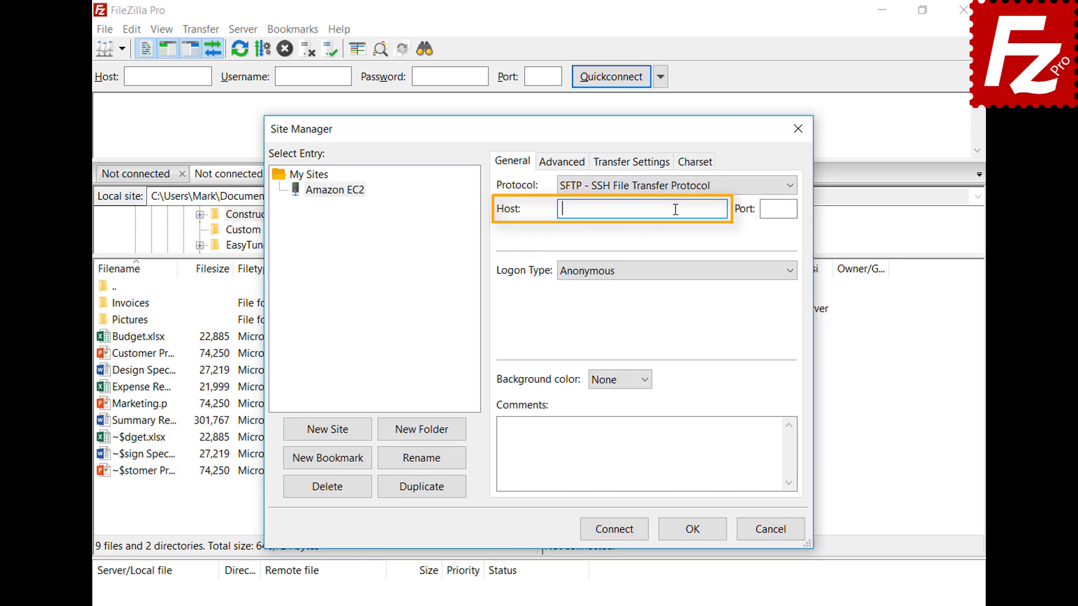
{"action": "key", "text": "ctrl+v"}
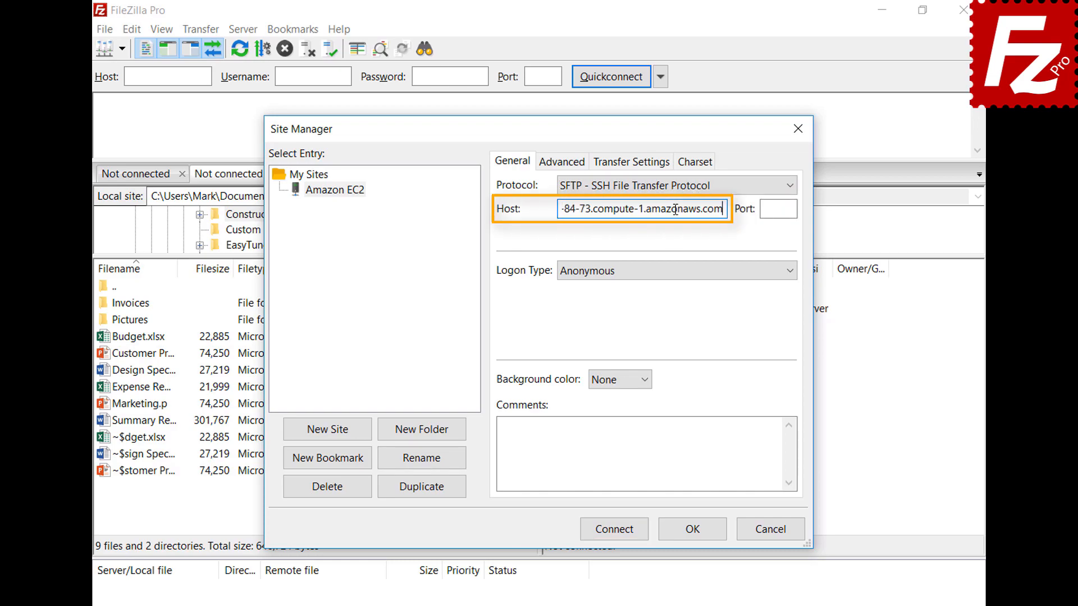
{"action": "left_click", "coordinate": [688, 274]}
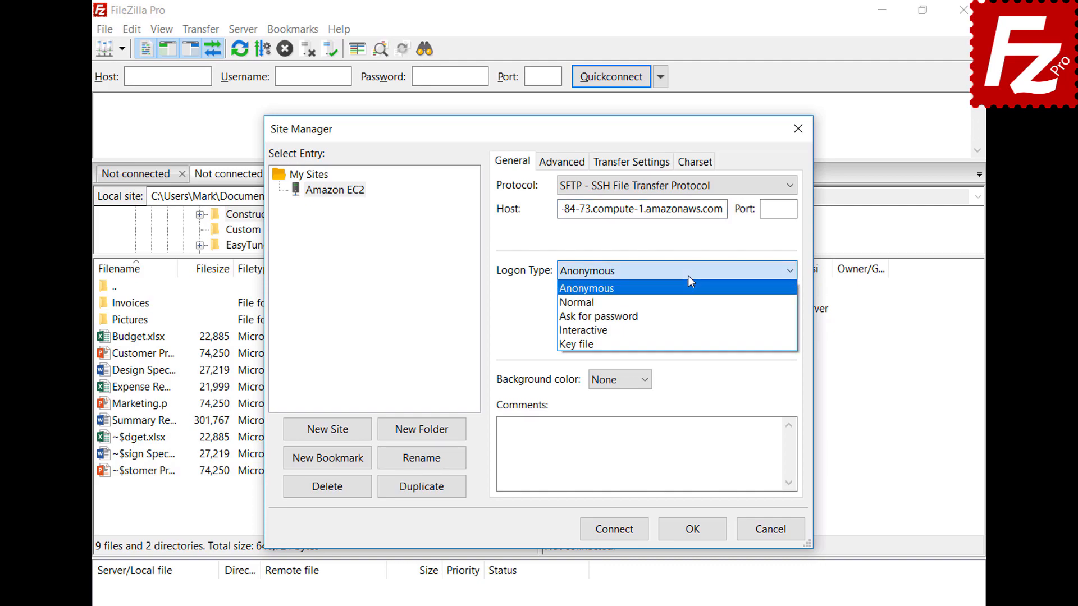
{"action": "left_click", "coordinate": [687, 342]}
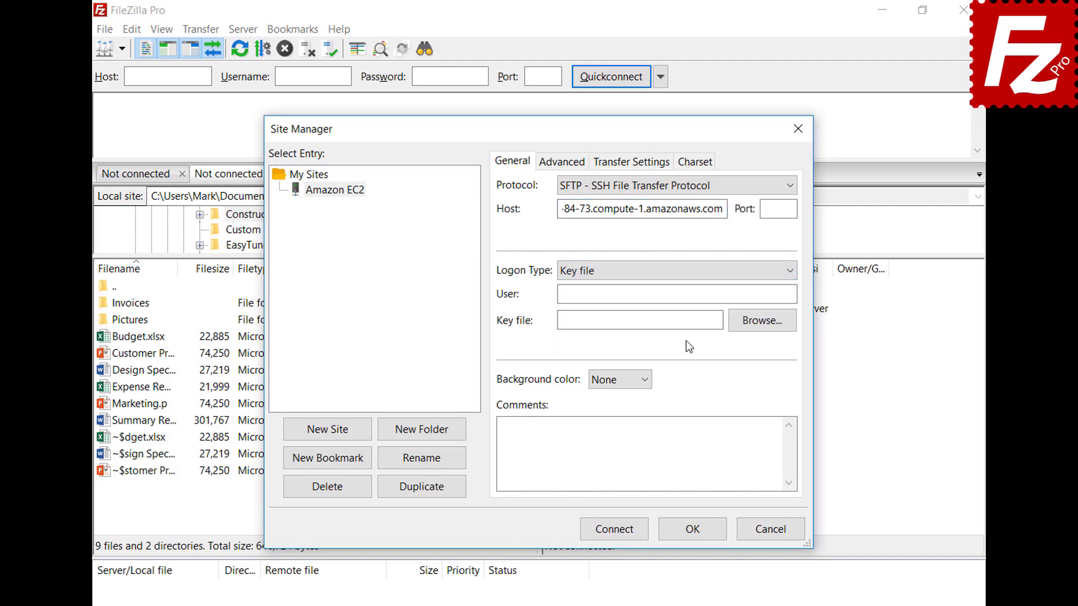
{"action": "left_click", "coordinate": [694, 295]}
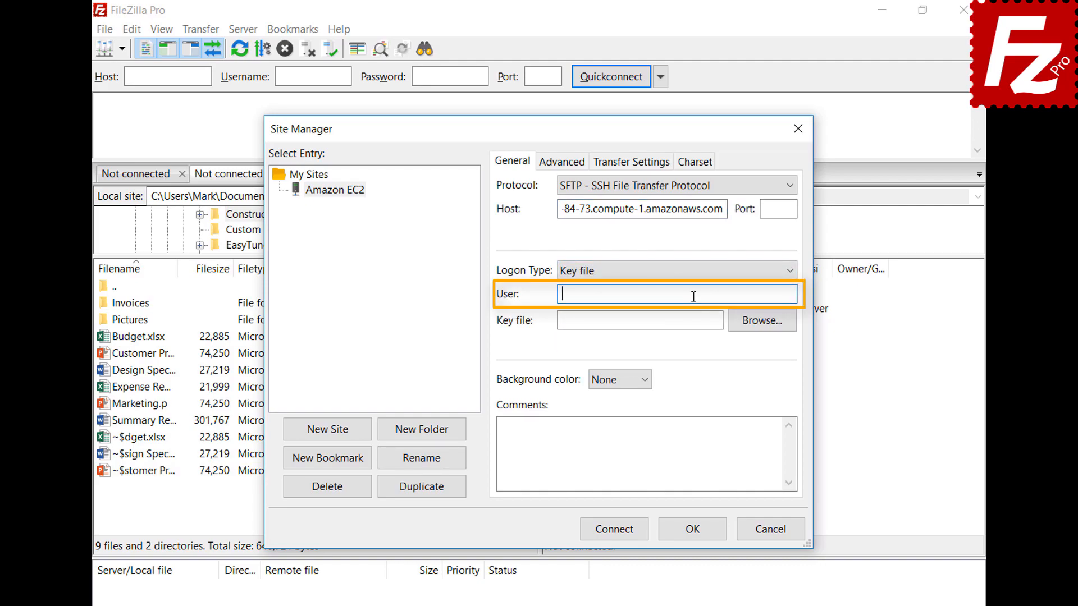
{"action": "type", "text": "ubuntu"}
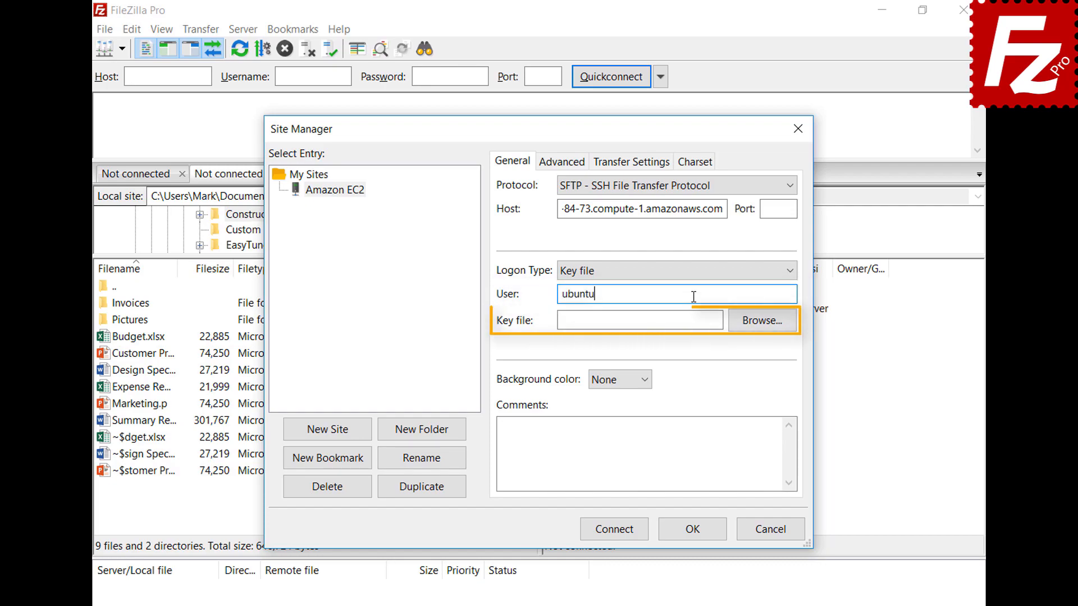
{"action": "left_click", "coordinate": [761, 321]}
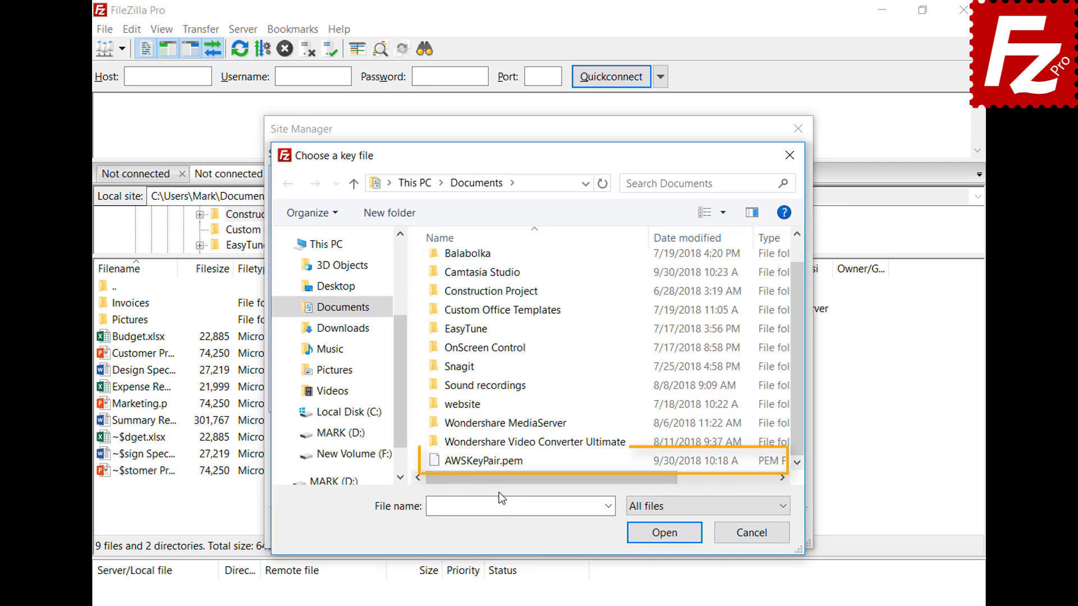
{"action": "double_click", "coordinate": [502, 460]}
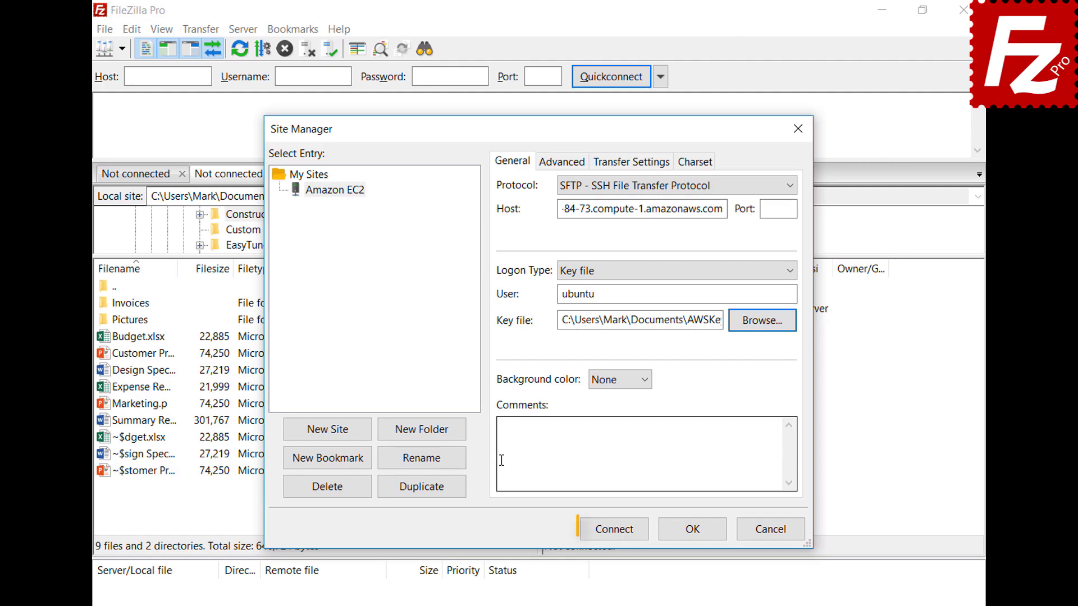
{"action": "left_click", "coordinate": [614, 529]}
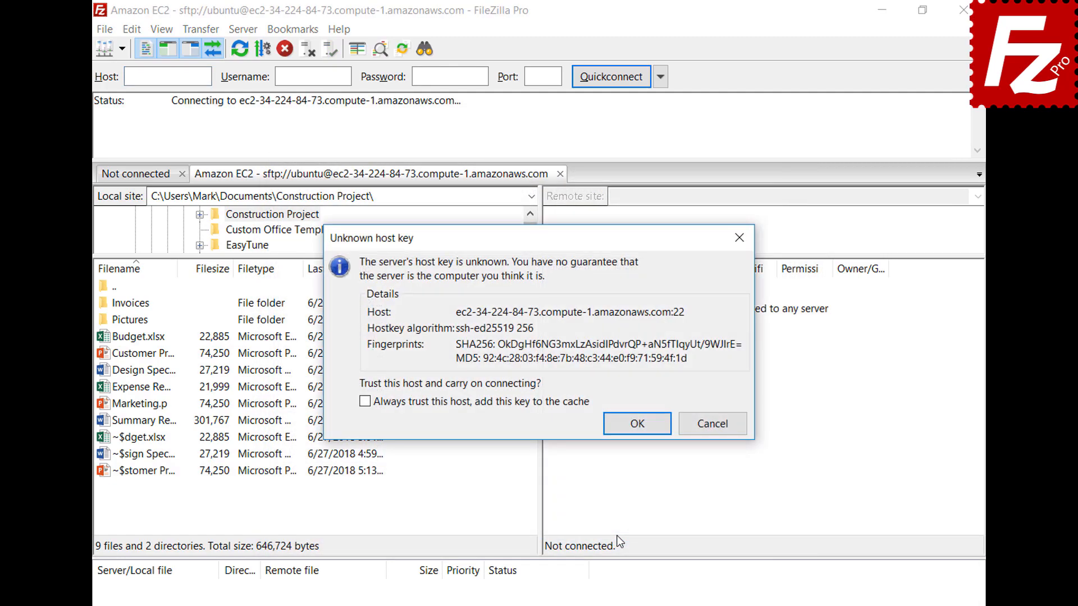
Step: Check 'Always trust this host, add this key to the cache' and accept the EC2 host key
{"action": "left_click", "coordinate": [366, 402]}
{"action": "left_click", "coordinate": [637, 423]}
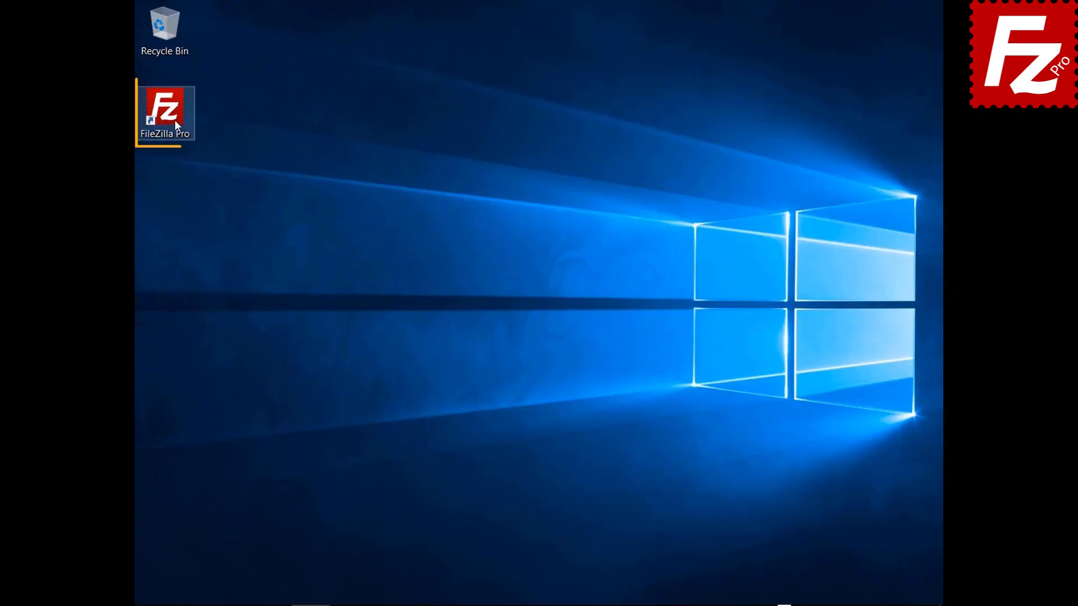
Step: Relaunch FileZilla Pro and add a Site Manager entry 'S3 Connection' with the S3 protocol
{"action": "double_click", "coordinate": [174, 119]}
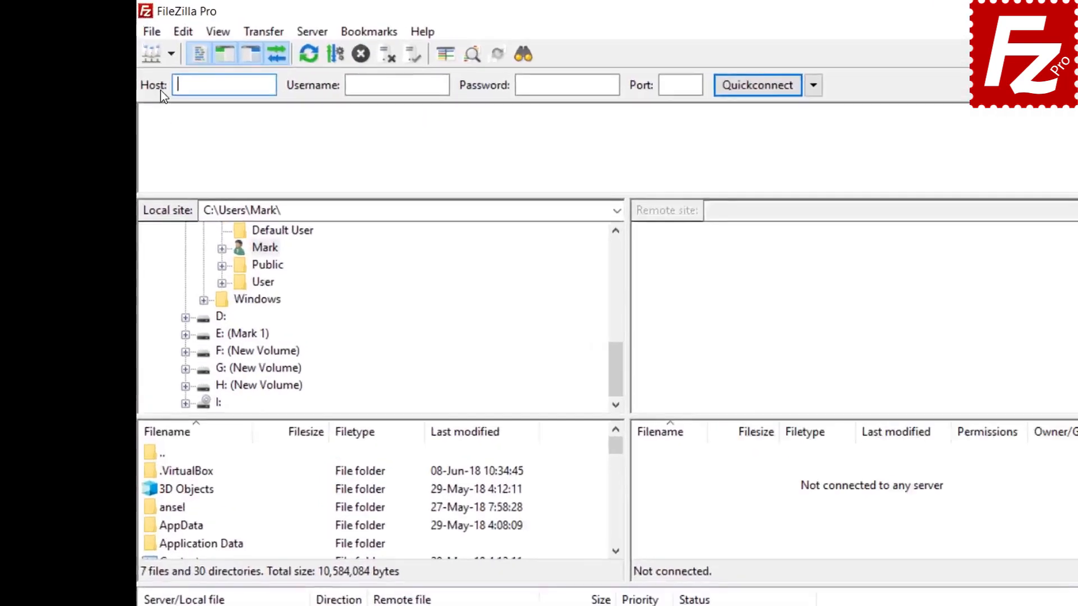
{"action": "left_click", "coordinate": [149, 27]}
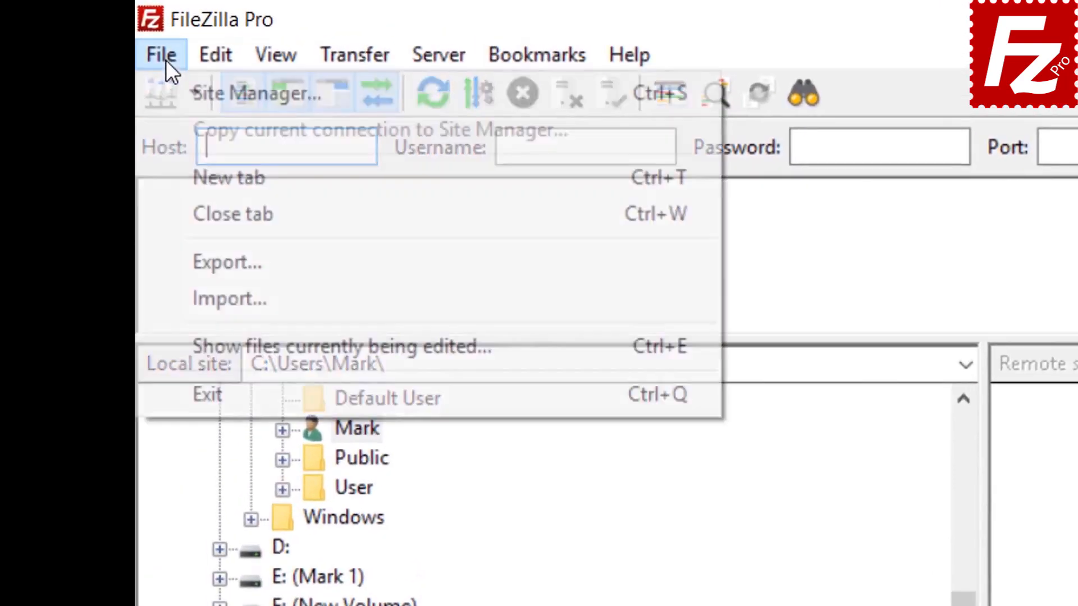
{"action": "left_click", "coordinate": [197, 93]}
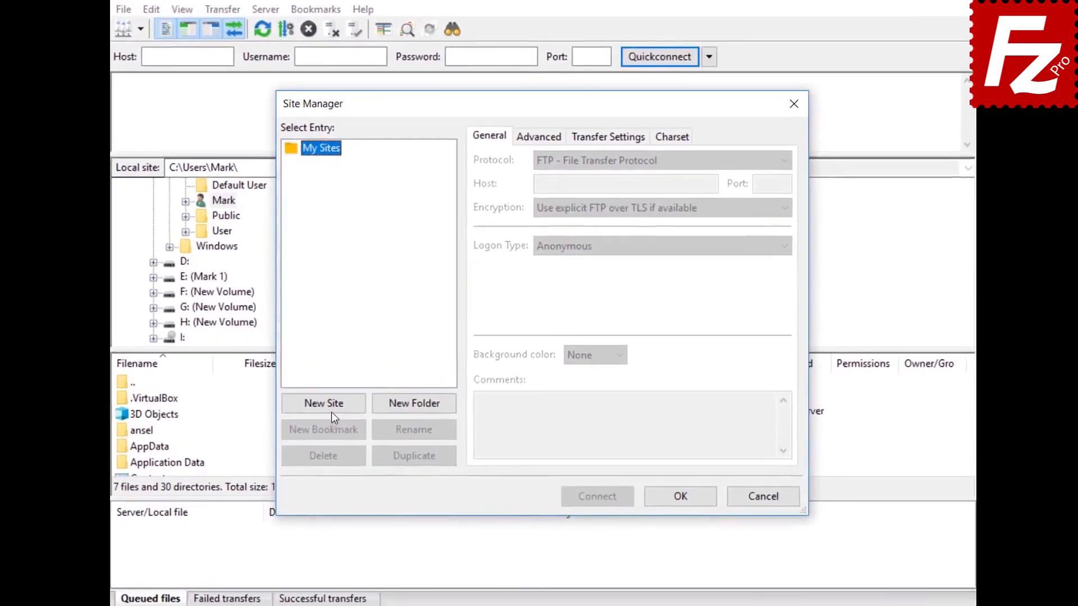
{"action": "left_click", "coordinate": [351, 399]}
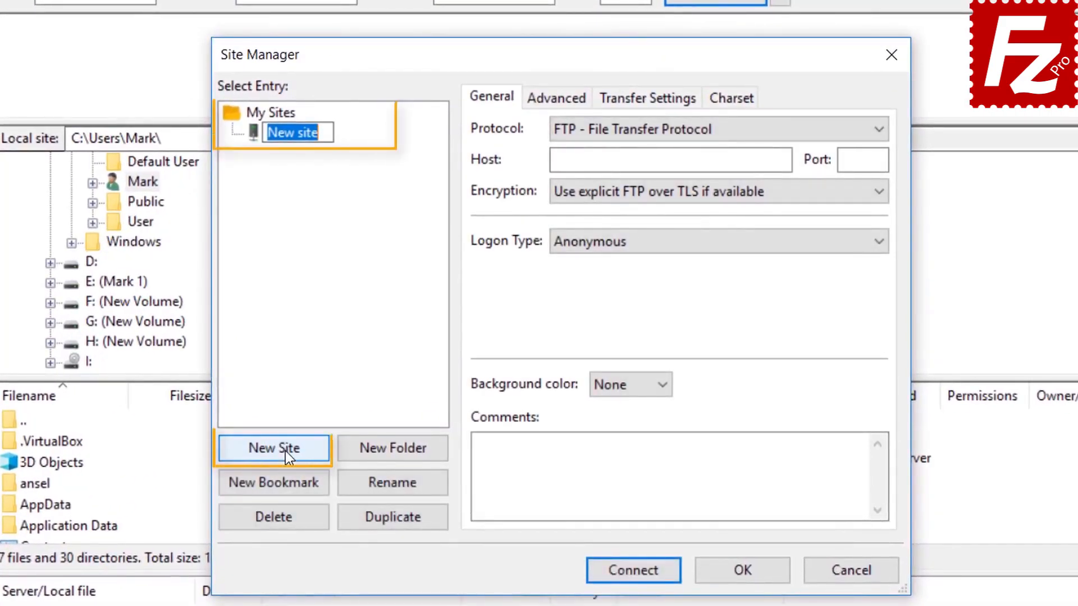
{"action": "type", "text": "S3 C"}
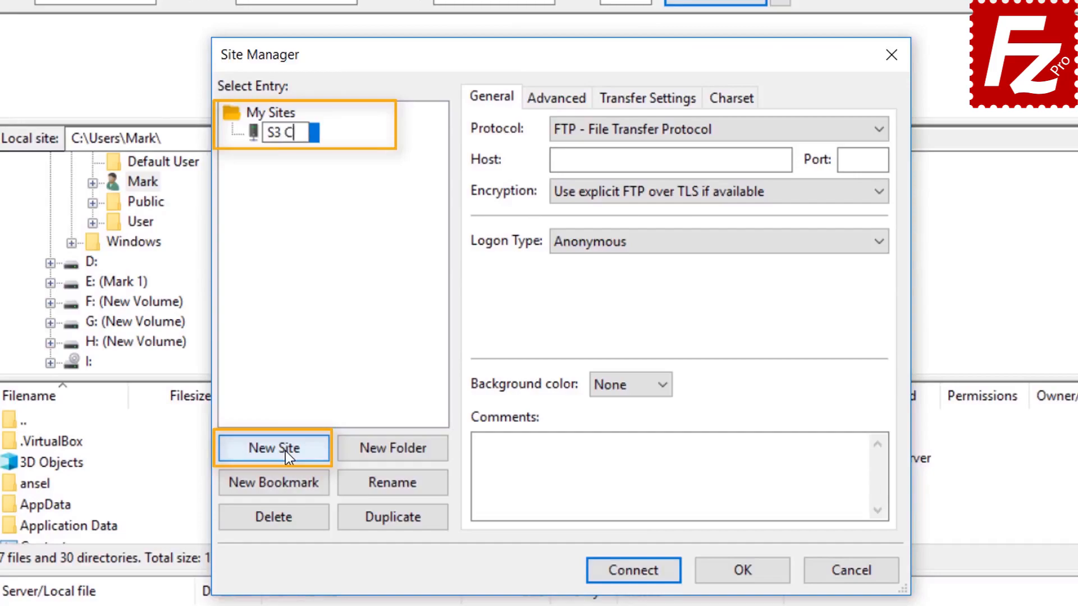
{"action": "type", "text": "onnectio"}
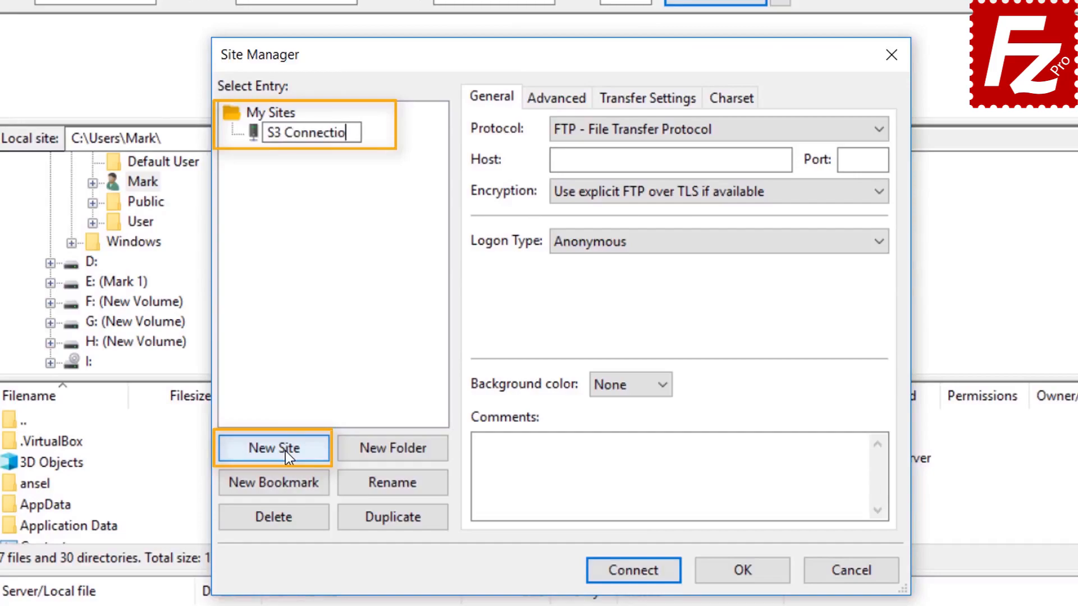
{"action": "type", "text": "n"}
{"action": "key", "text": "Return"}
{"action": "left_click", "coordinate": [696, 130]}
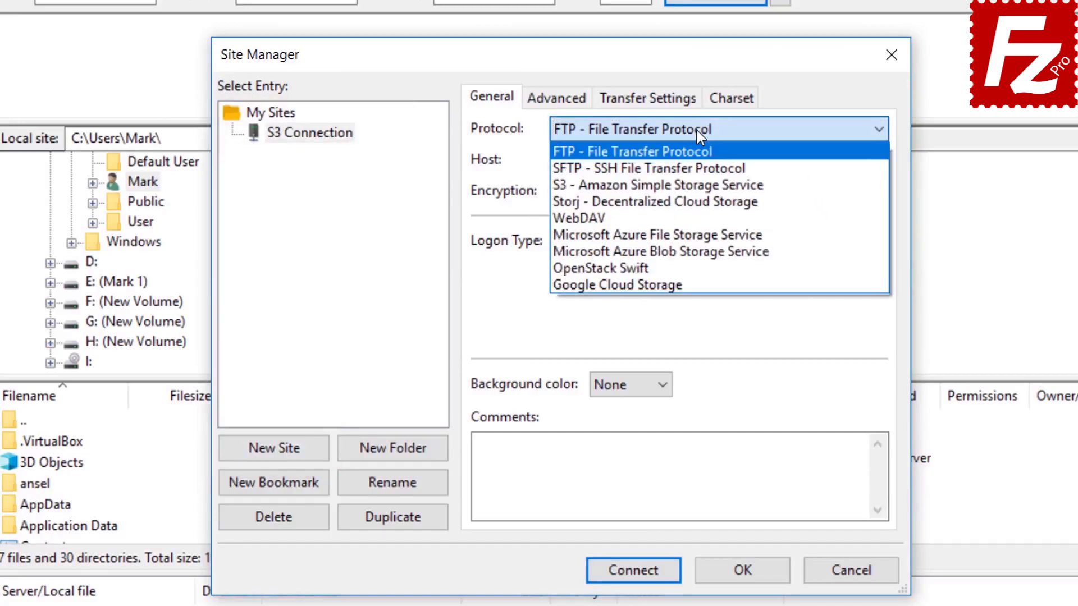
{"action": "left_click", "coordinate": [698, 184]}
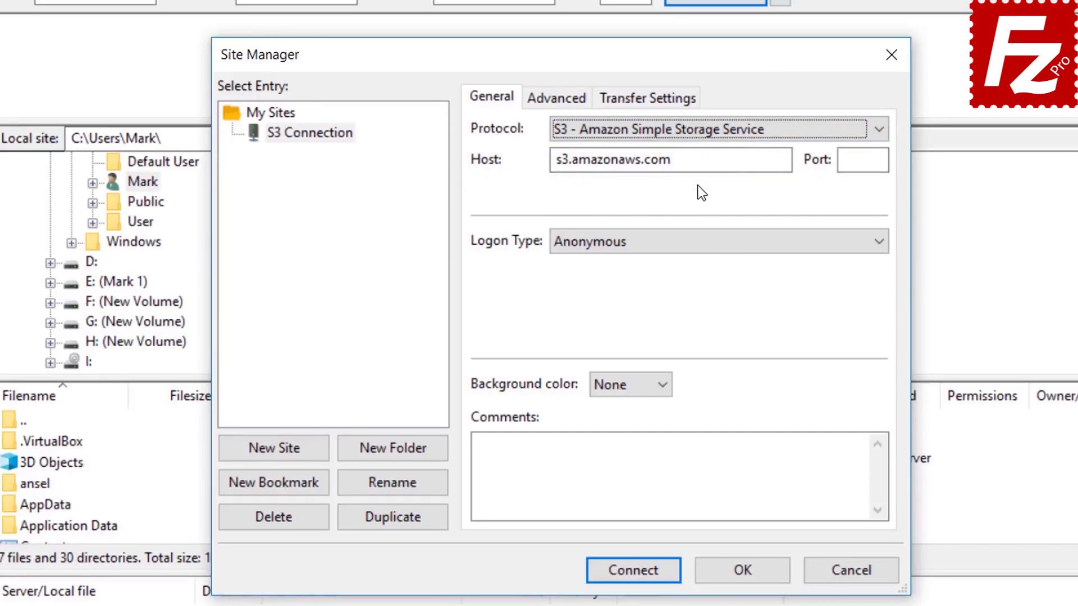
Step: Use Normal logon with the pasted access key ID and secret key, then connect, accepting password saving
{"action": "left_click", "coordinate": [691, 245]}
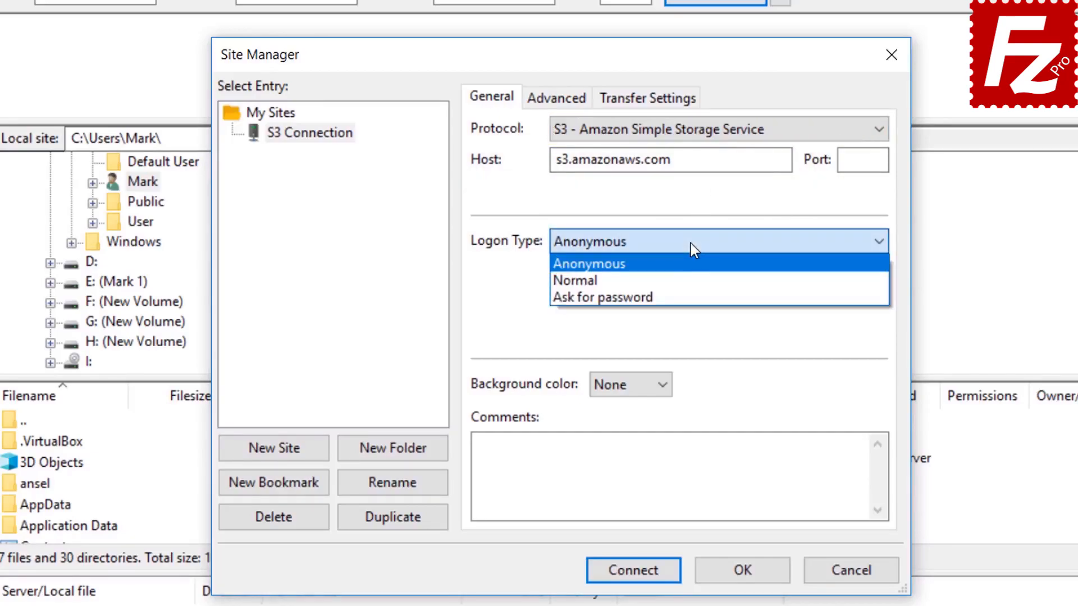
{"action": "left_click", "coordinate": [691, 277]}
{"action": "left_click", "coordinate": [691, 277]}
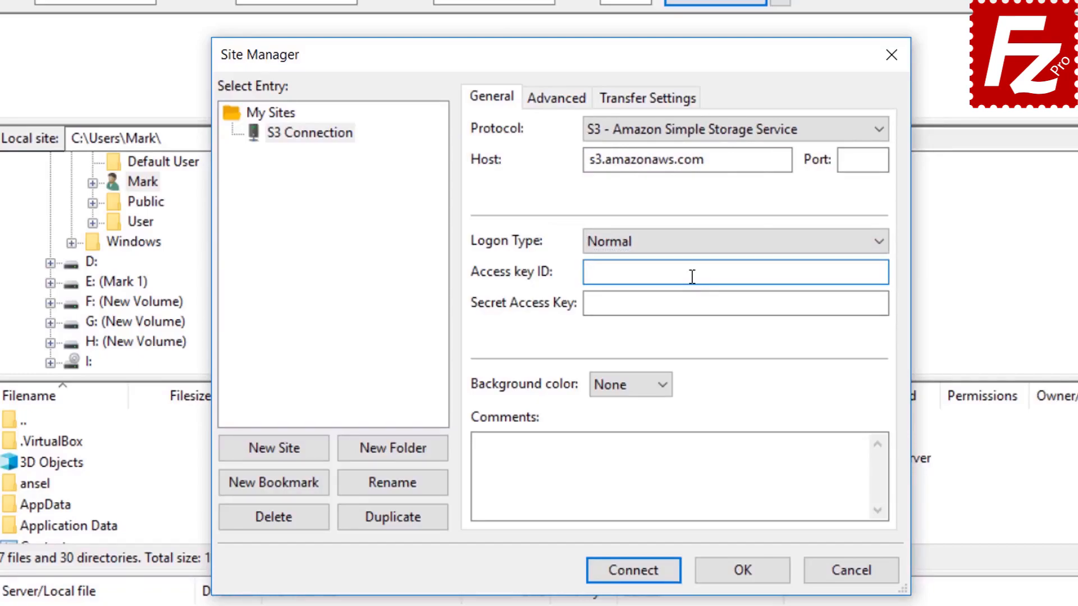
{"action": "key", "text": "ctrl+v"}
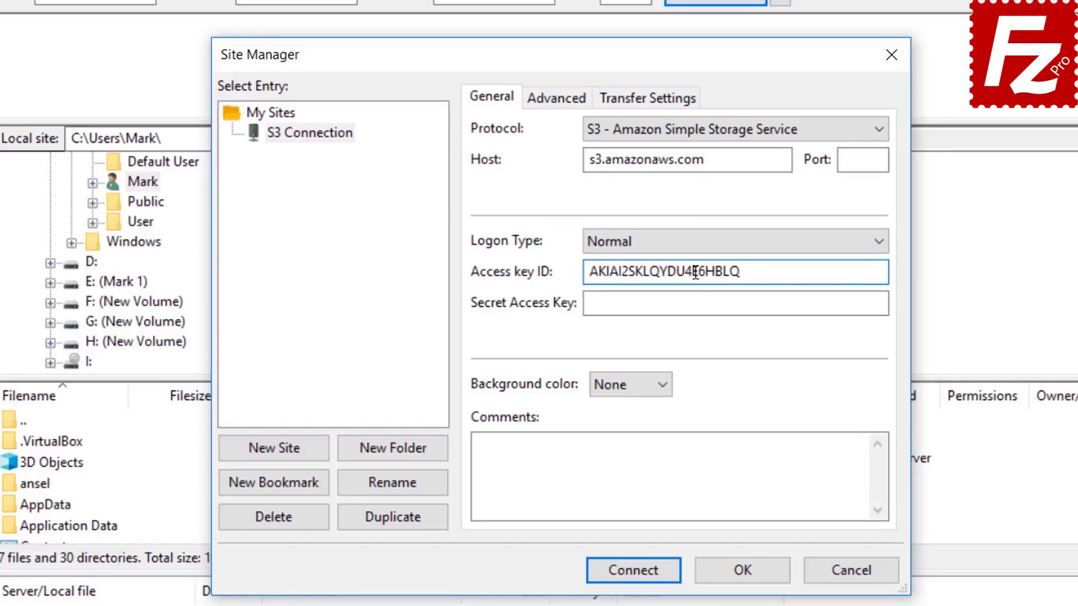
{"action": "left_click", "coordinate": [698, 303]}
{"action": "key", "text": "ctrl+v"}
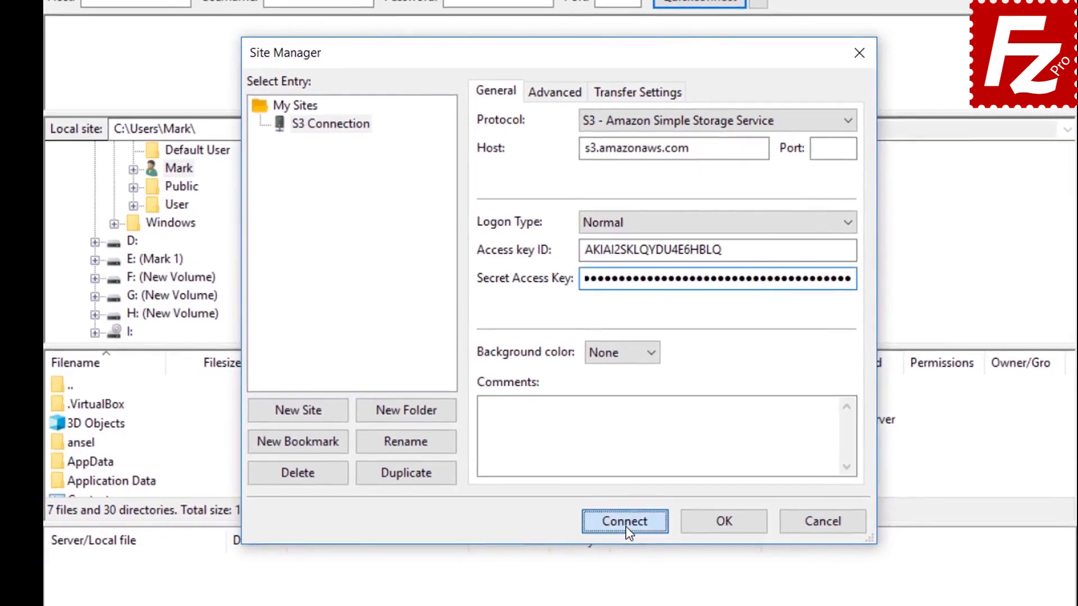
{"action": "left_click", "coordinate": [628, 547]}
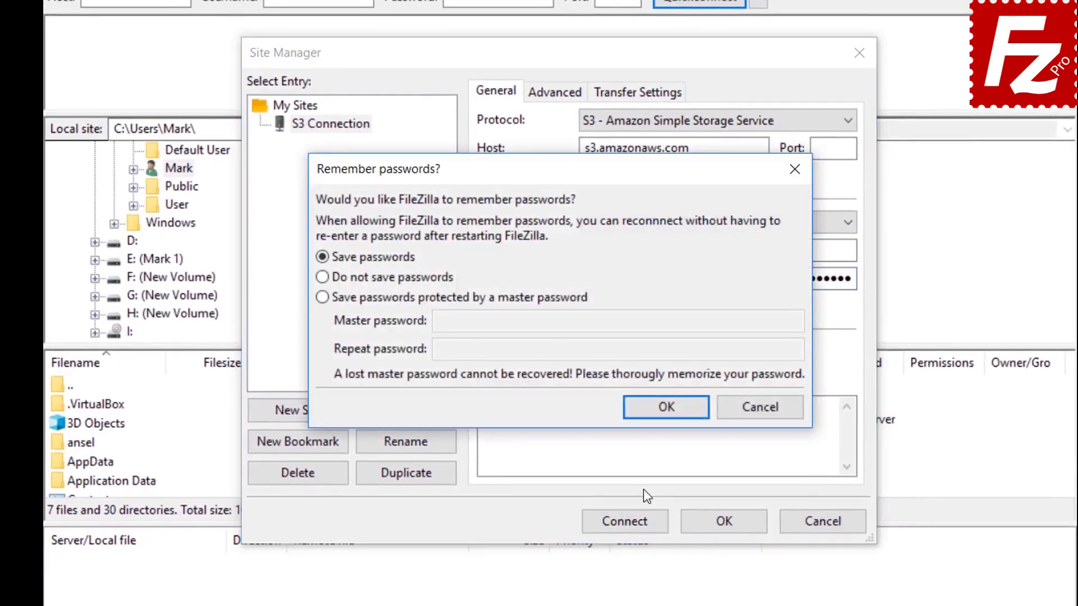
{"action": "left_click", "coordinate": [666, 408]}
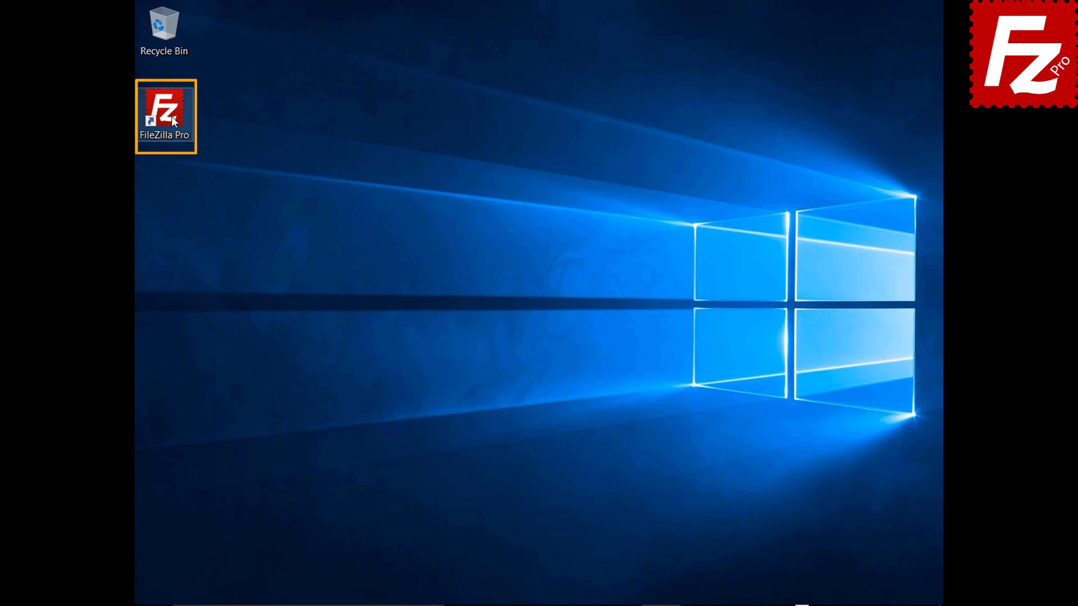
Step: Relaunch FileZilla Pro and open Edit > Settings
{"action": "double_click", "coordinate": [170, 116]}
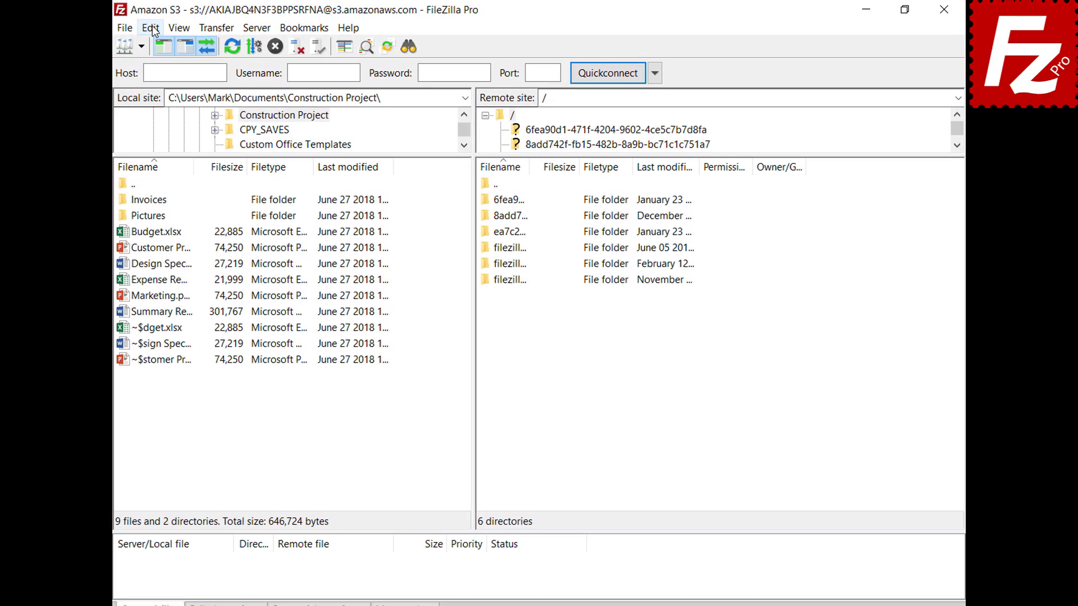
{"action": "left_click", "coordinate": [167, 26]}
{"action": "left_click", "coordinate": [175, 75]}
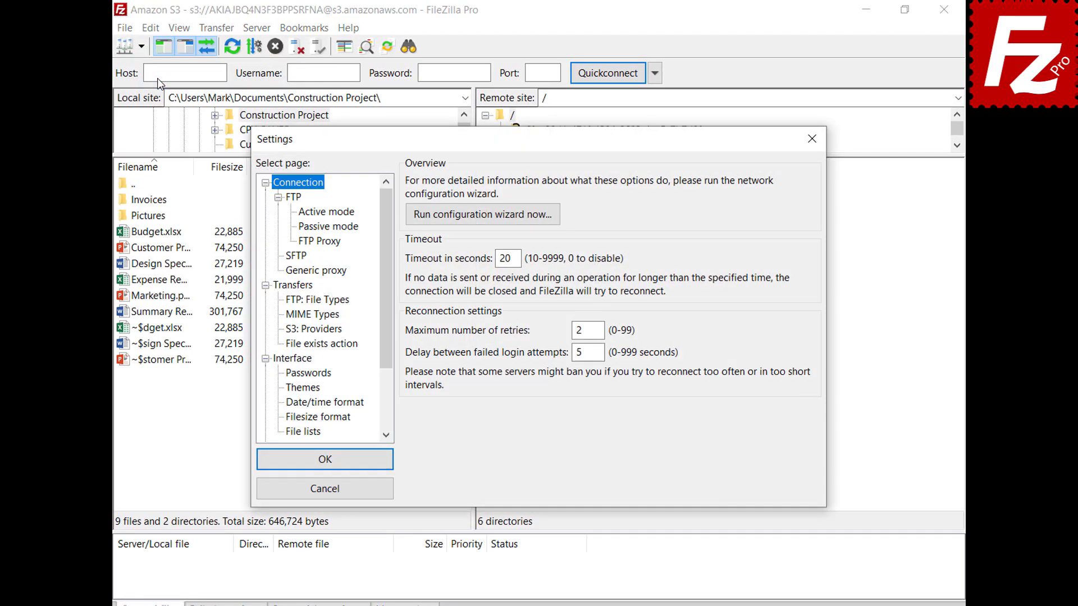
Step: On the S3: Providers page, add a provider named DigitalOcean and select it
{"action": "left_click", "coordinate": [292, 329]}
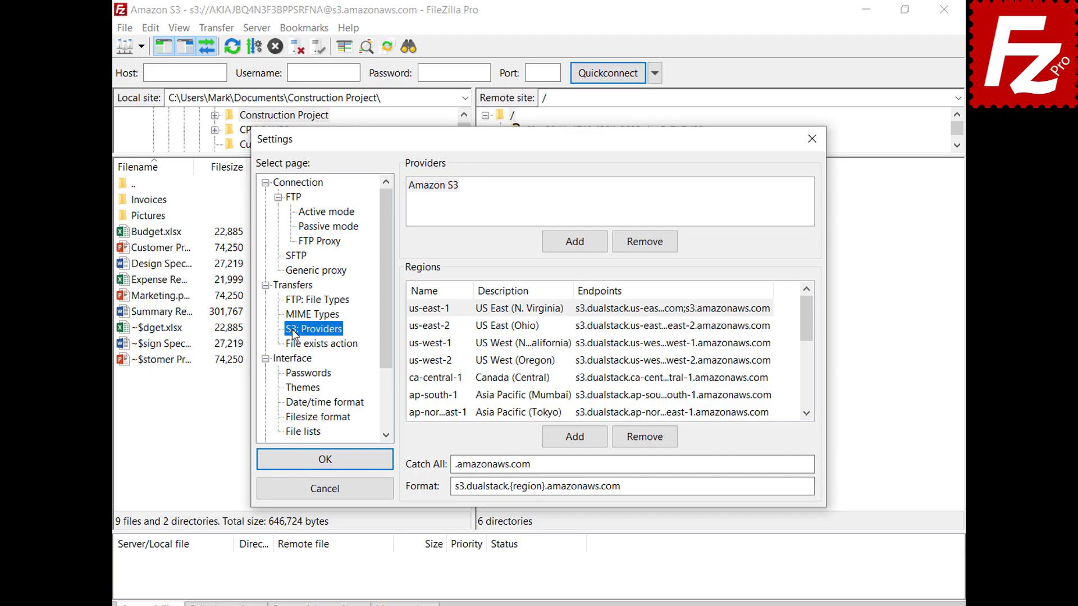
{"action": "left_click", "coordinate": [574, 241]}
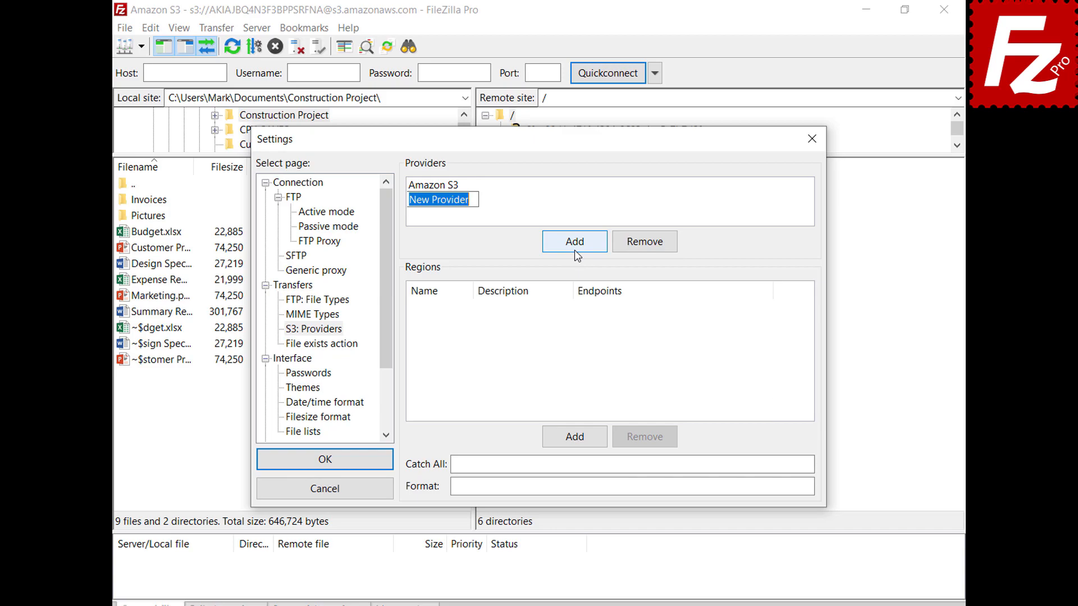
{"action": "type", "text": "Digital"}
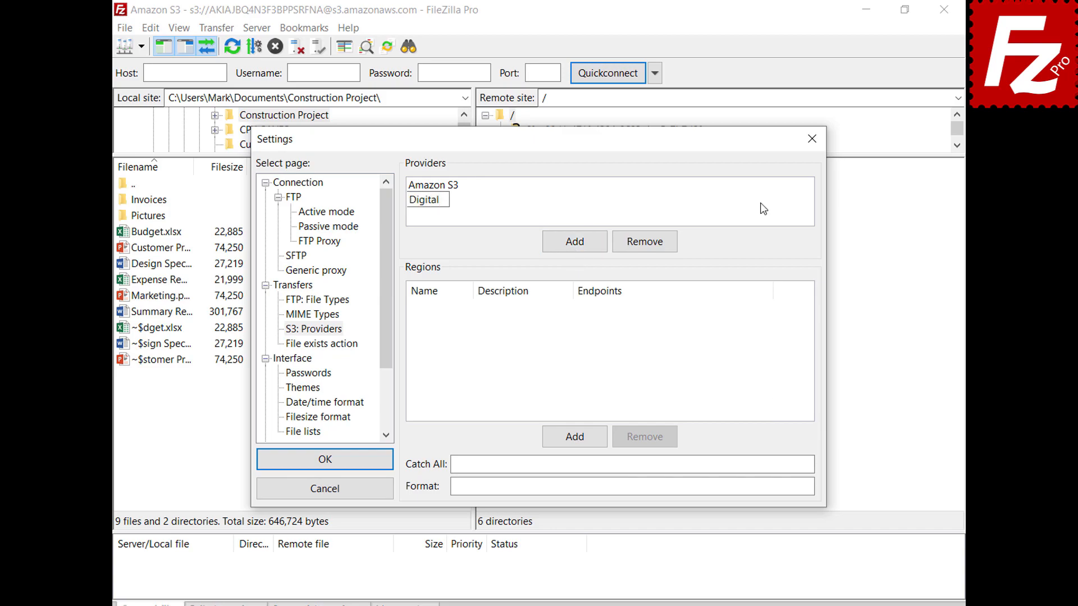
{"action": "type", "text": "Ocean"}
{"action": "key", "text": "Return"}
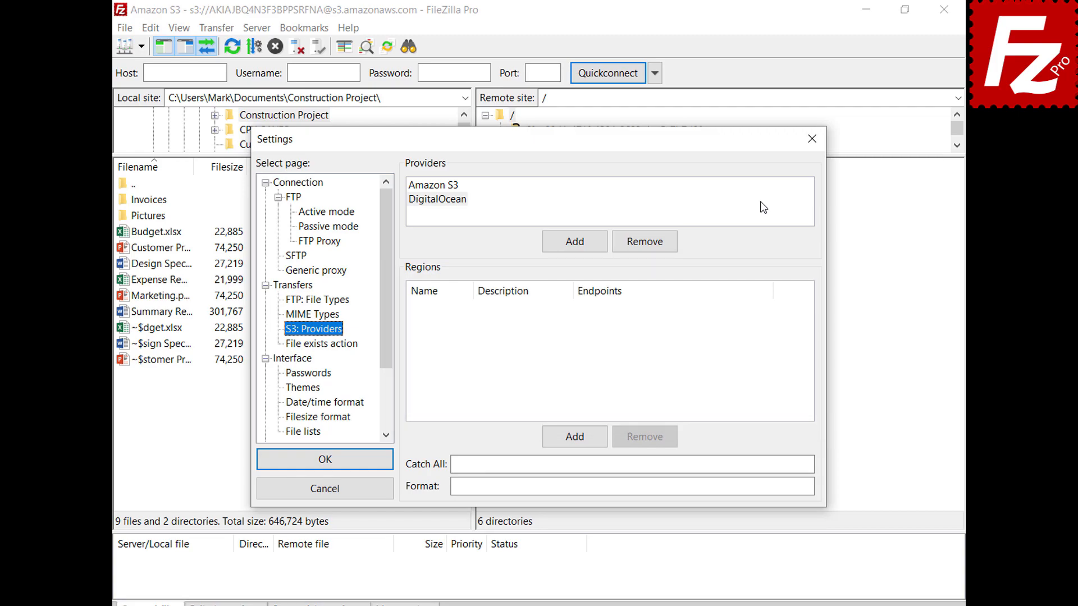
{"action": "left_click", "coordinate": [760, 202]}
Step: Add DigitalOcean regions nyc3 (New York 3) and sgp1 (Singapore 1) with their pasted endpoints
{"action": "left_click", "coordinate": [575, 436]}
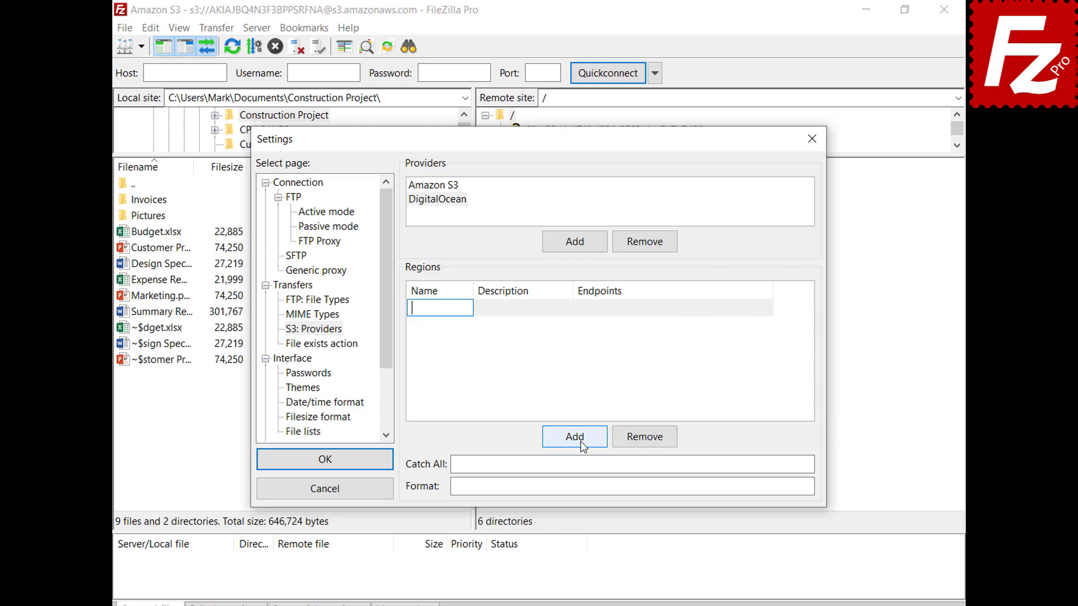
{"action": "type", "text": "nyc3"}
{"action": "left_click", "coordinate": [568, 308]}
{"action": "type", "text": "New York 3"}
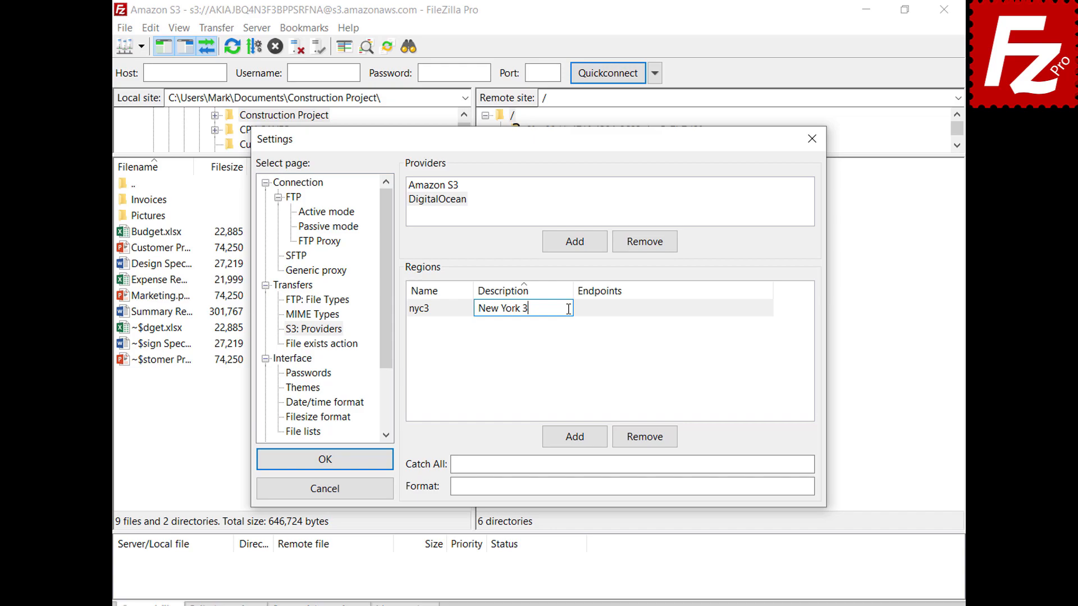
{"action": "left_click", "coordinate": [769, 308]}
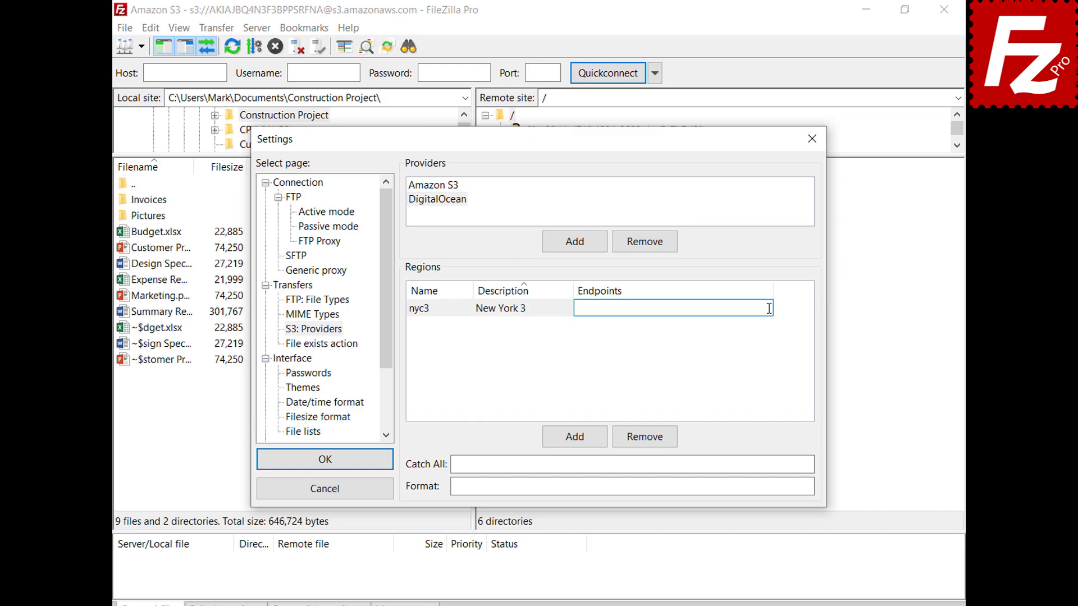
{"action": "type", "text": "nyc3.digitaloceanspaces.com"}
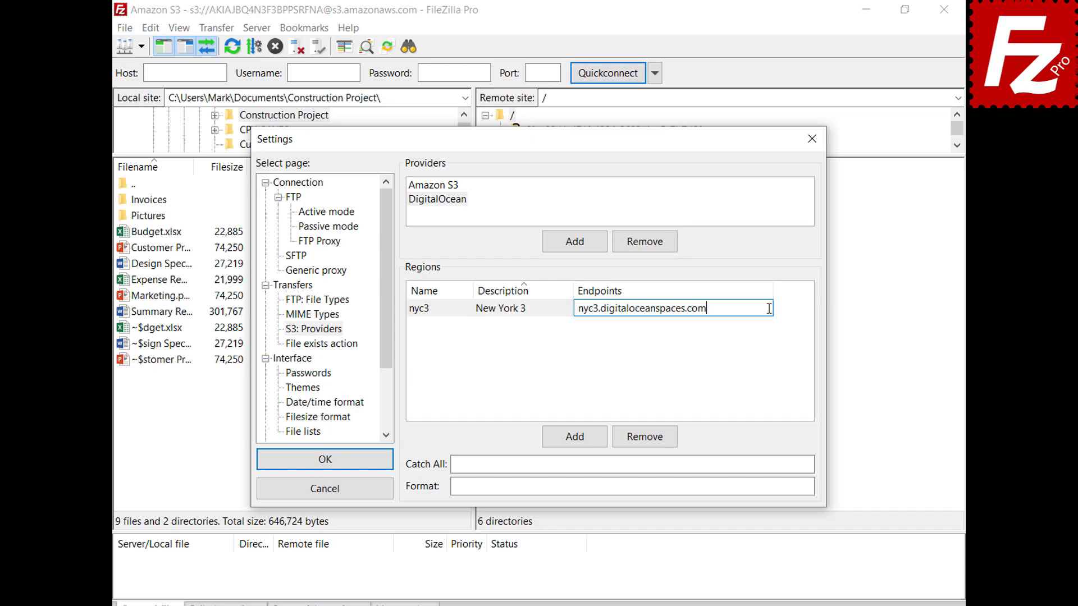
{"action": "left_click", "coordinate": [574, 436]}
{"action": "type", "text": "sgp1"}
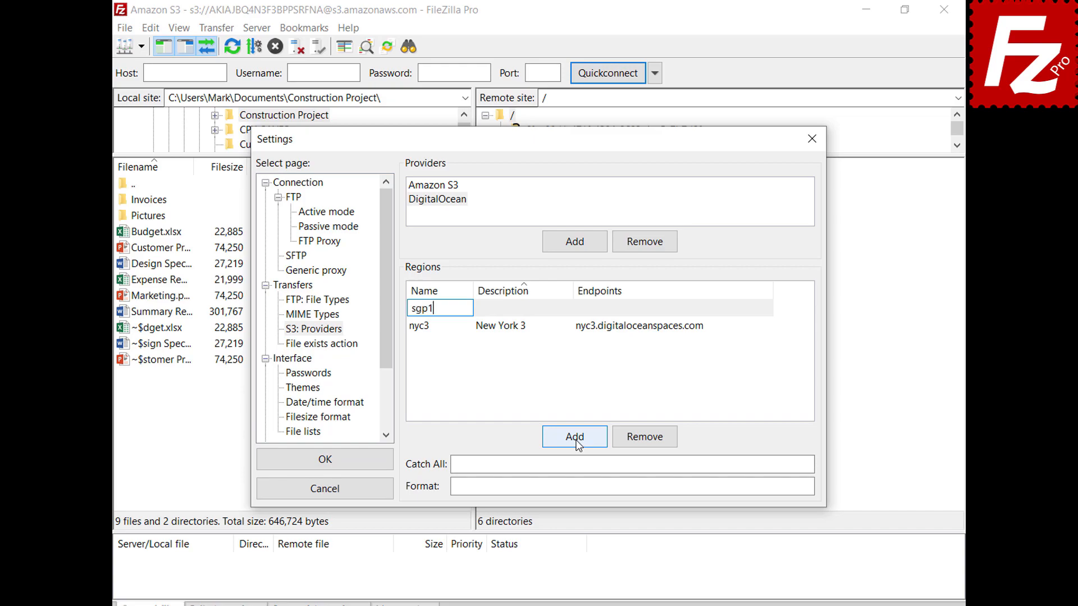
{"action": "left_click", "coordinate": [568, 308]}
{"action": "type", "text": "Singapore 1"}
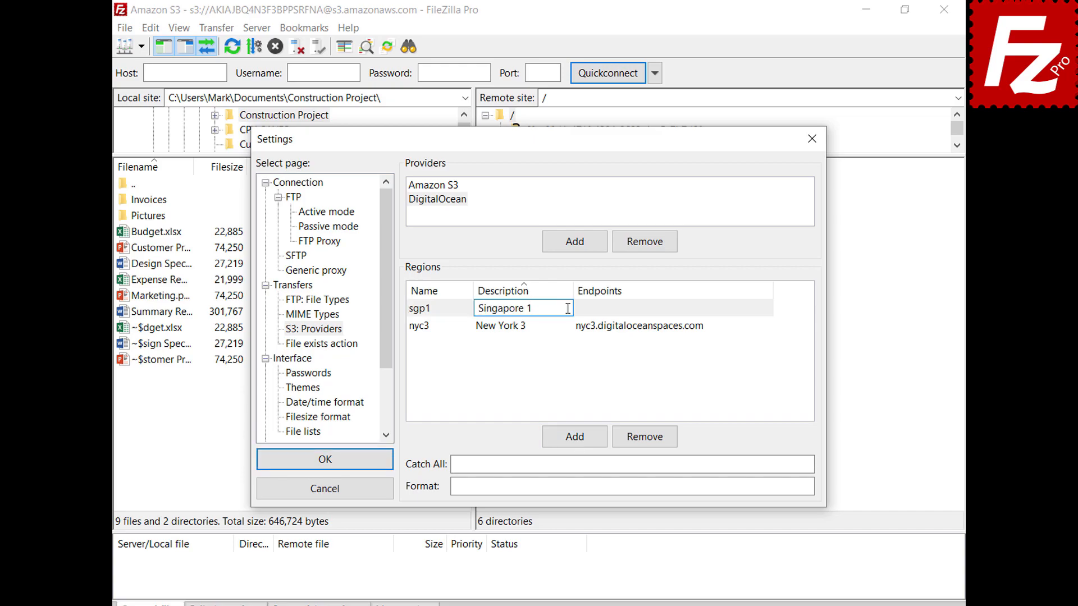
{"action": "left_click", "coordinate": [706, 327]}
{"action": "left_click", "coordinate": [707, 331]}
{"action": "type", "text": "sgp1.digitaloceanspaces.com"}
{"action": "key", "text": "Return"}
Step: Add regions ams3 (Amsterdam 3) and sfo2 (San Francisco 2) with their pasted endpoints
{"action": "left_click", "coordinate": [578, 441]}
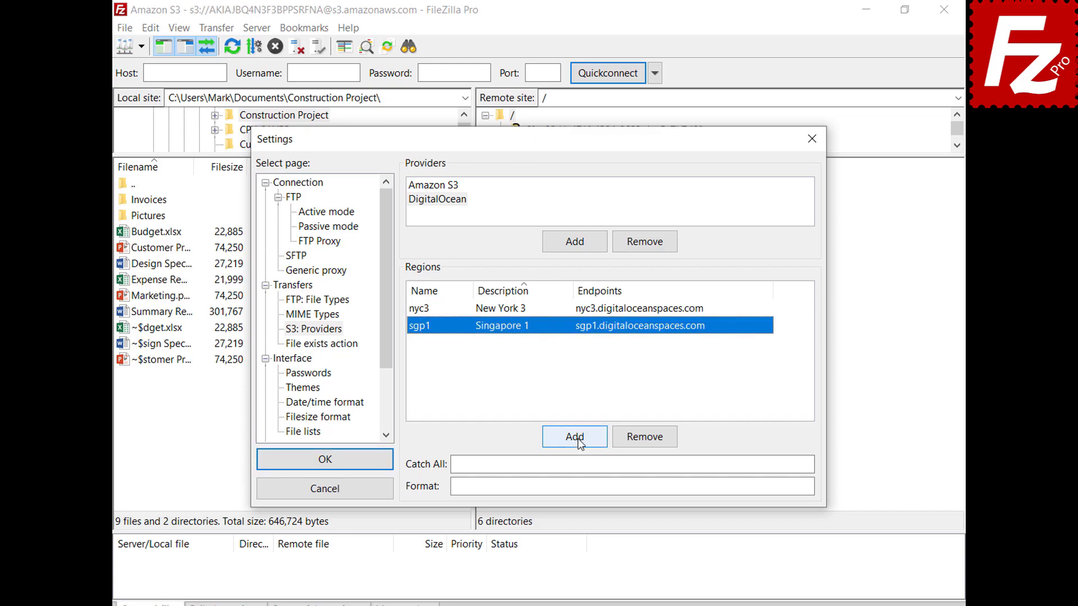
{"action": "type", "text": "ams3"}
{"action": "left_click", "coordinate": [564, 308]}
{"action": "type", "text": "Amsterdam 3"}
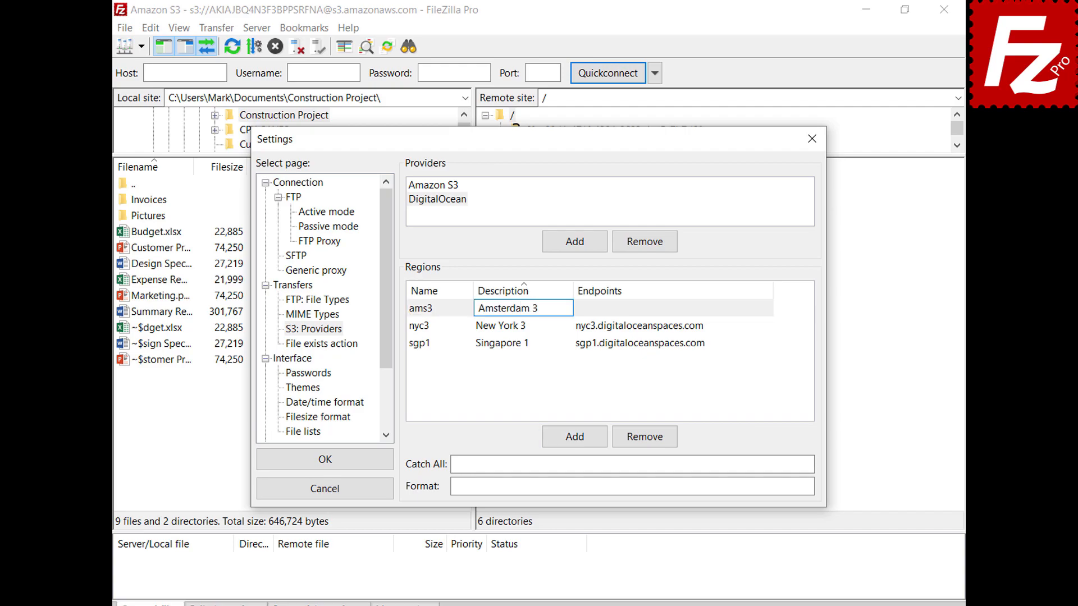
{"action": "left_click", "coordinate": [767, 308]}
{"action": "type", "text": "ams3.digitaloceanspaces.com"}
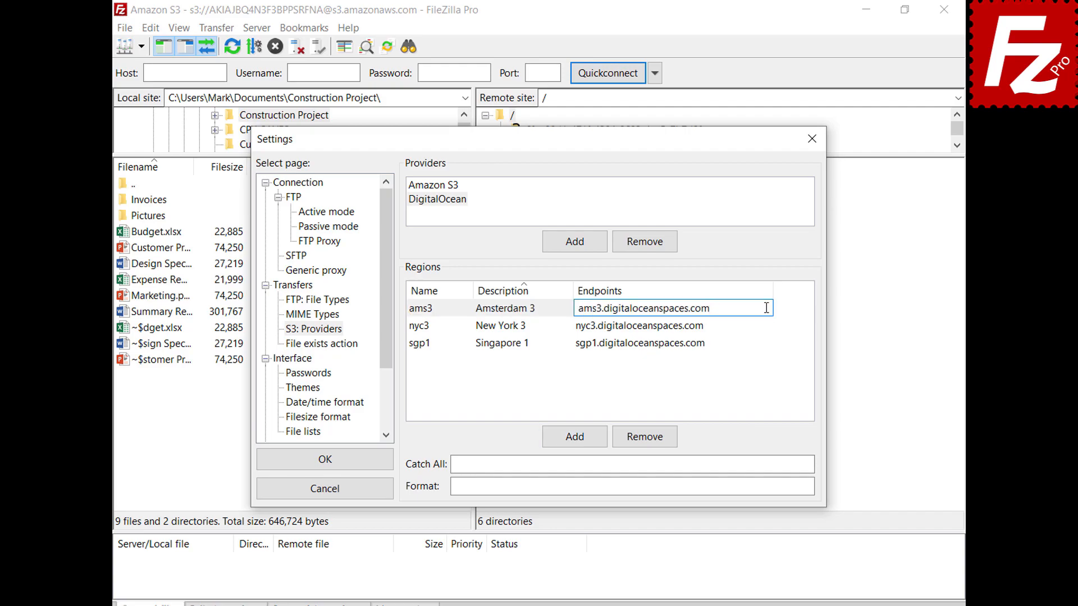
{"action": "key", "text": "Return"}
{"action": "left_click", "coordinate": [574, 438]}
{"action": "type", "text": "sfo"}
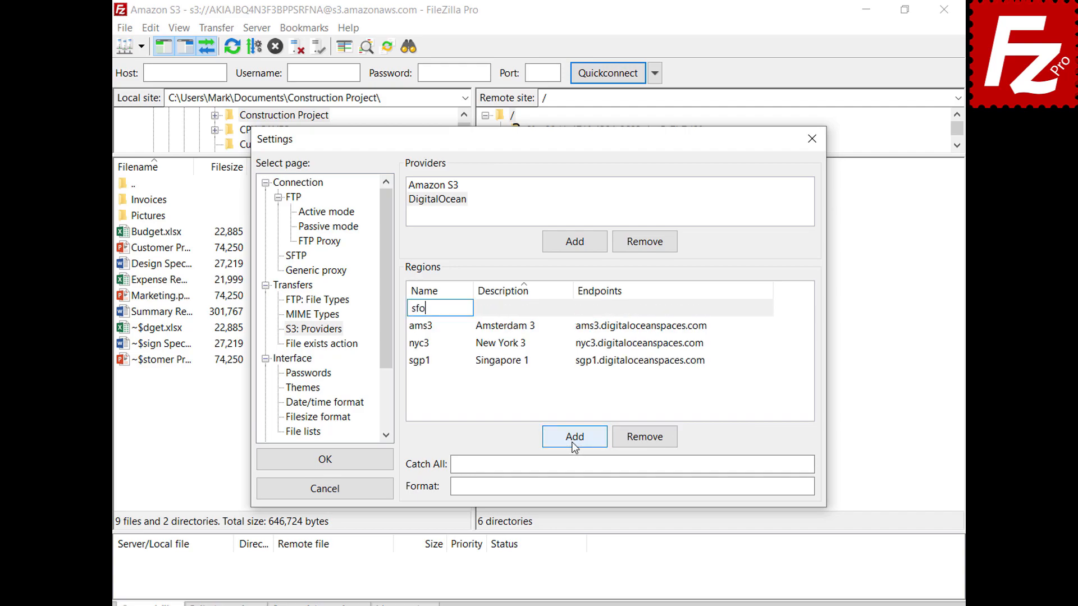
{"action": "type", "text": "2"}
{"action": "left_click", "coordinate": [567, 308]}
{"action": "type", "text": "San Francis"}
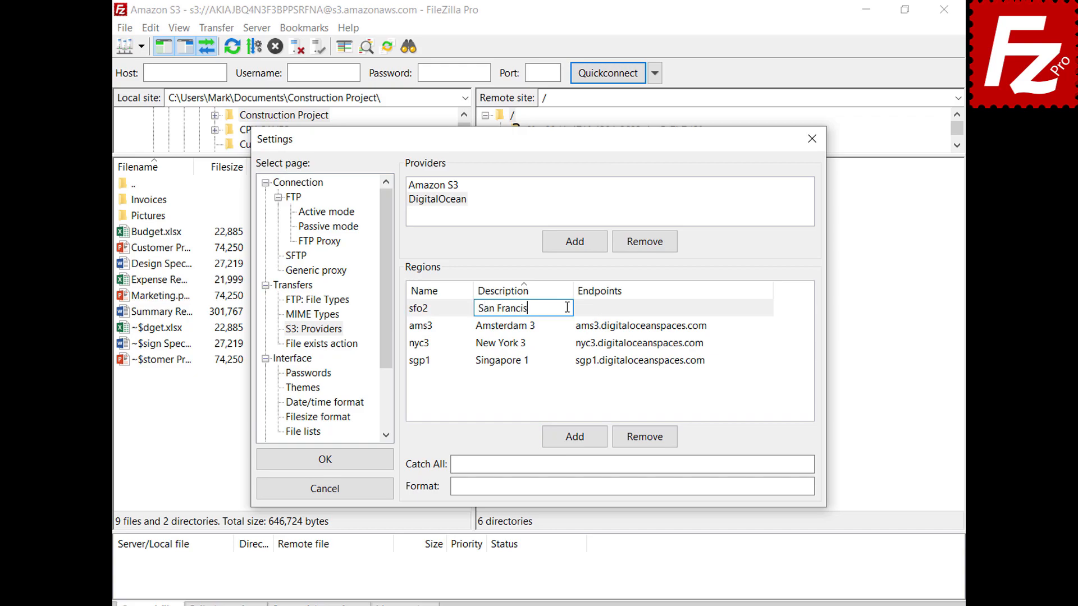
{"action": "type", "text": "co 2"}
{"action": "key", "text": "Return"}
{"action": "left_click", "coordinate": [693, 347]}
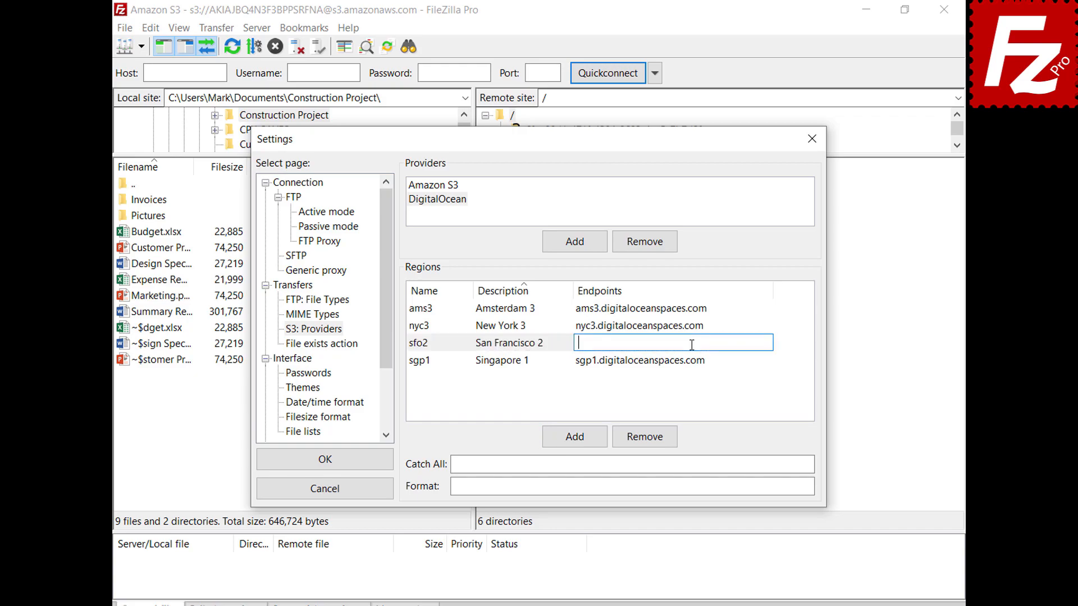
{"action": "type", "text": "sfo2.digitaloceanspaces.com"}
{"action": "key", "text": "Return"}
{"action": "left_click", "coordinate": [782, 463]}
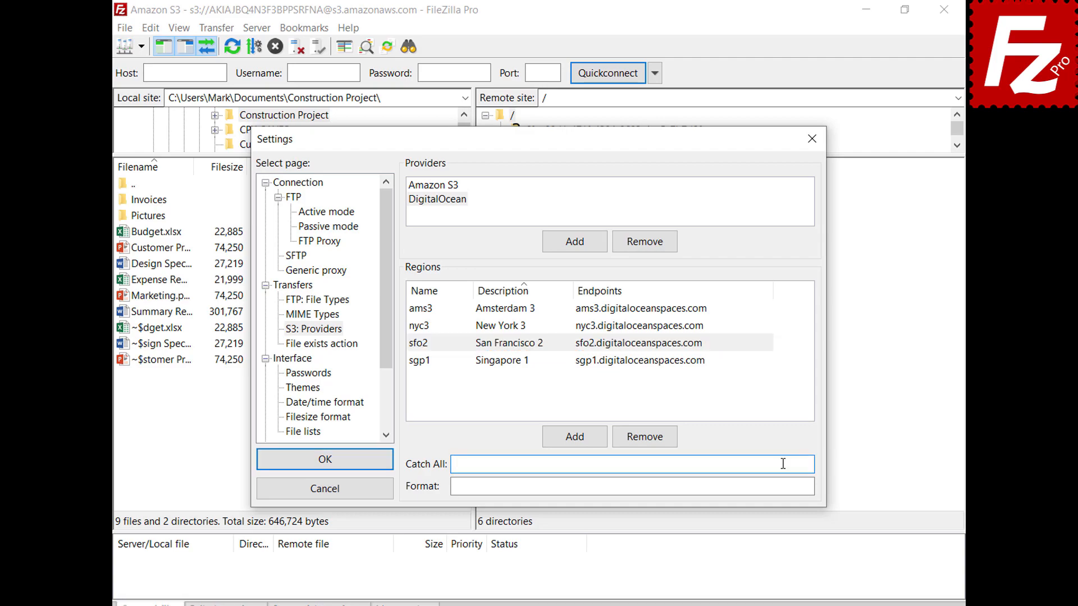
Step: Paste catch-all .digitaloceanspaces.com and format {BUCKET}.{REGION}.digitaloceanspaces.com, then confirm Settings with OK
{"action": "type", "text": ".digitaloceanspaces.com"}
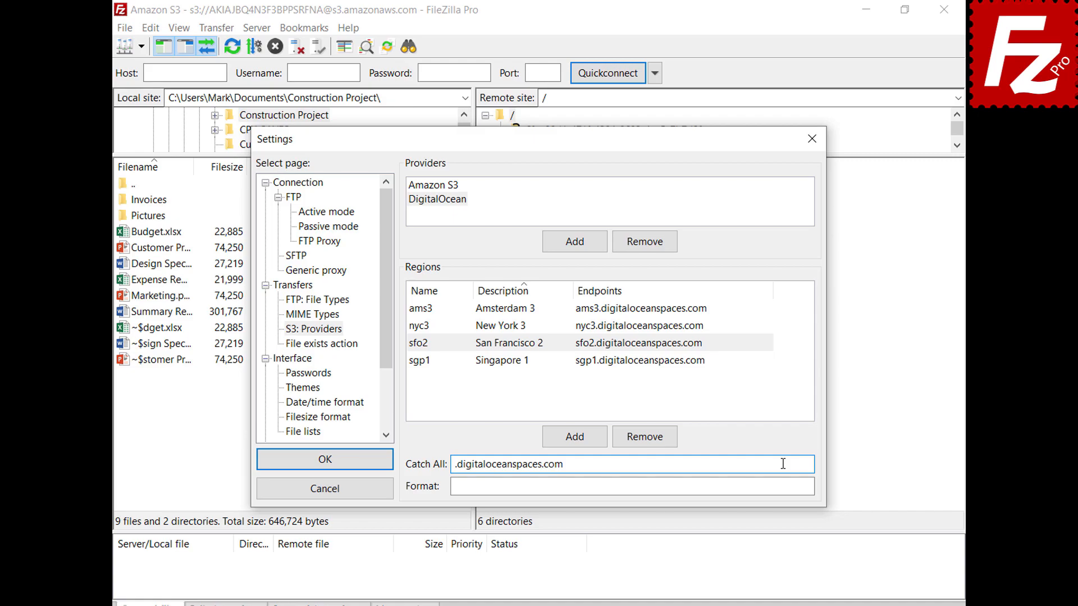
{"action": "left_click", "coordinate": [786, 486]}
{"action": "type", "text": "{BUCKET}.{REGION}.digitaloceanspaces.com"}
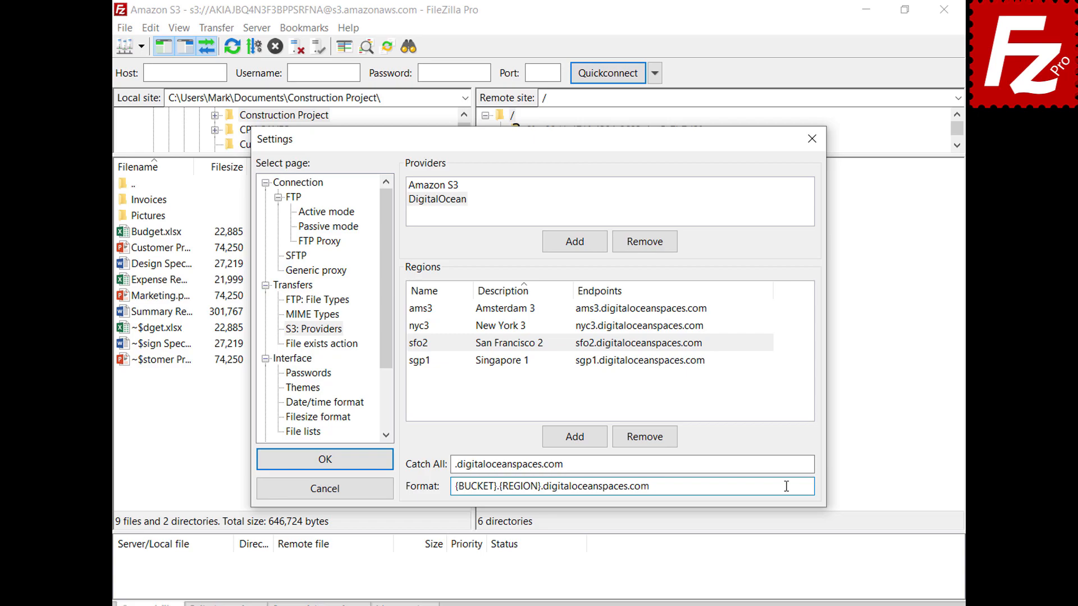
{"action": "left_click", "coordinate": [324, 467]}
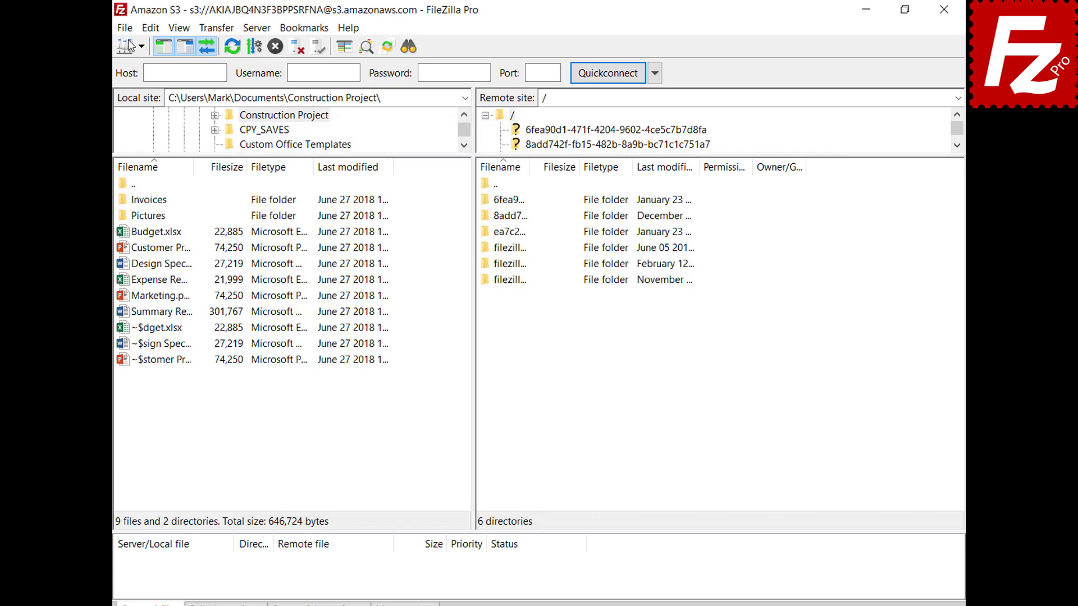
Step: Add a Site Manager entry named 'Digital Ocean' using the S3 protocol
{"action": "left_click", "coordinate": [127, 29]}
{"action": "left_click", "coordinate": [129, 50]}
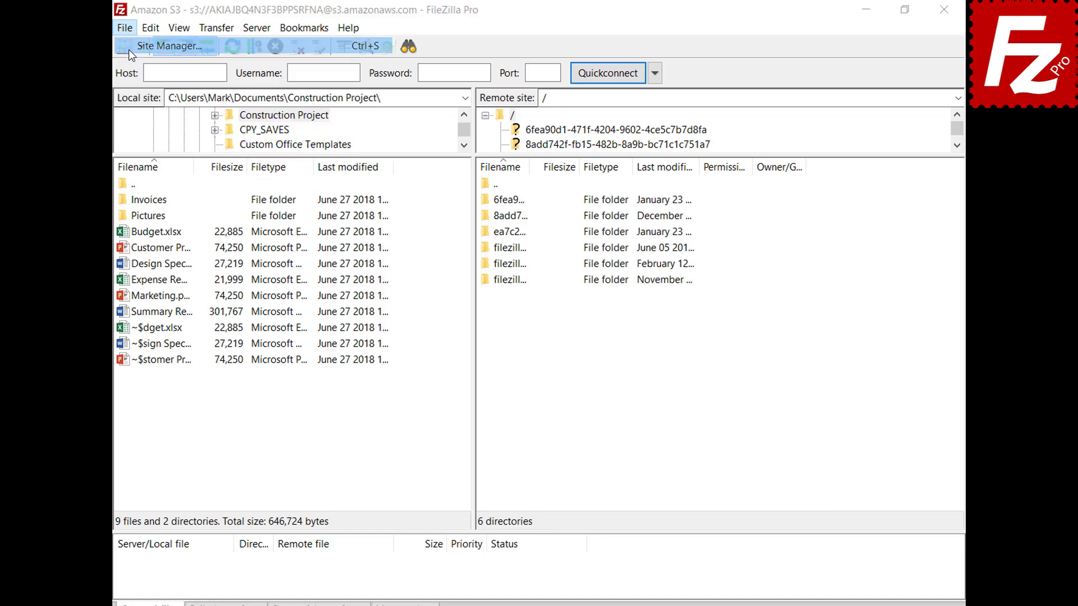
{"action": "left_click", "coordinate": [342, 416]}
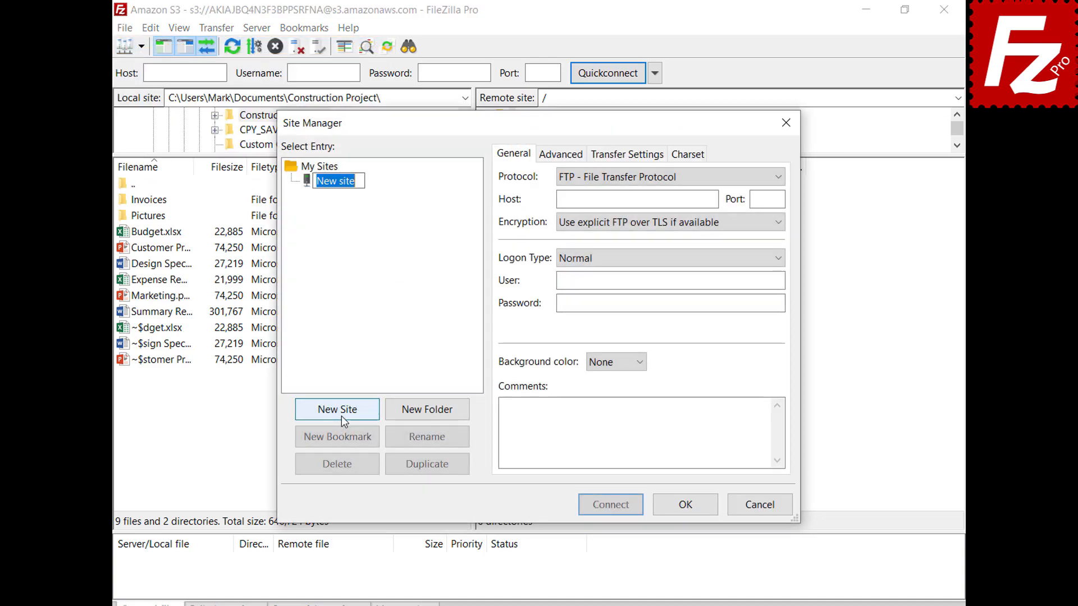
{"action": "type", "text": "Digital Ocean"}
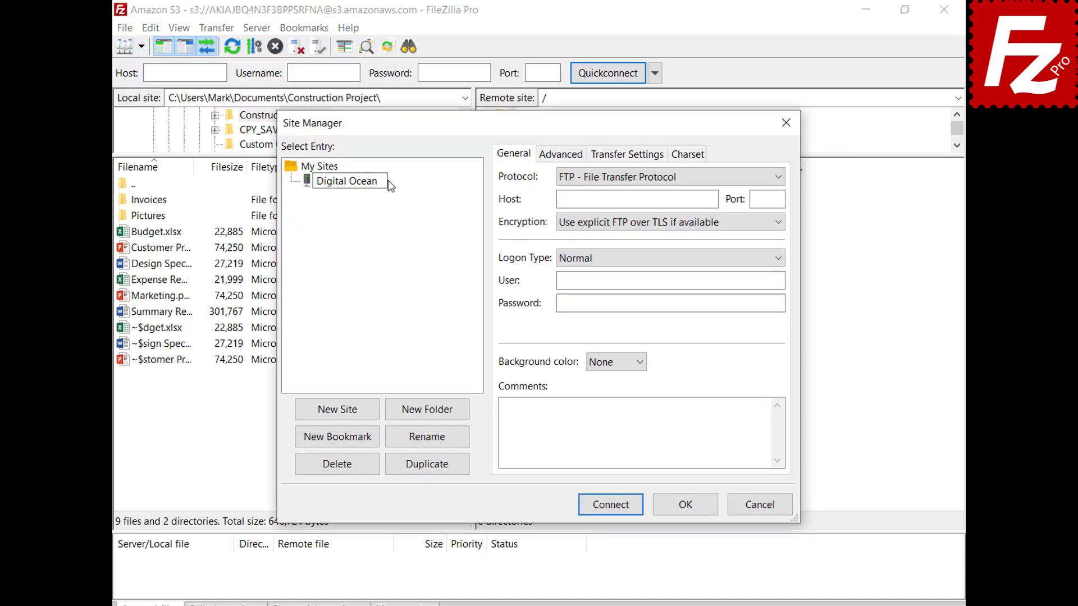
{"action": "key", "text": "Return"}
{"action": "left_click", "coordinate": [638, 180]}
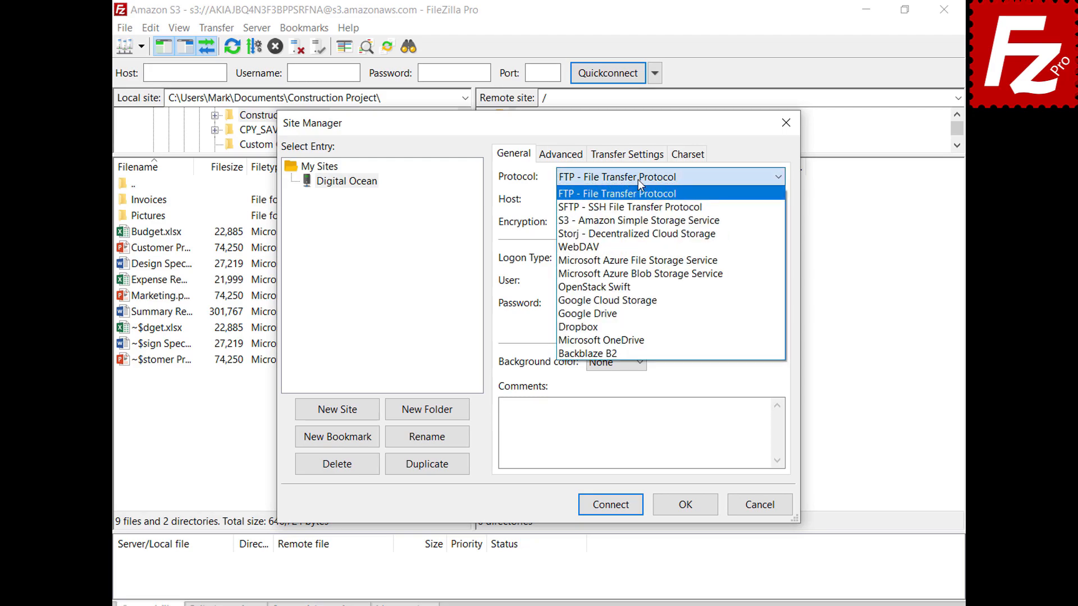
{"action": "left_click", "coordinate": [644, 221]}
Step: Replace the host with sfo3.digitaloceanspaces.com, paste the access key ID and secret key, and connect
{"action": "double_click", "coordinate": [713, 200]}
{"action": "key", "text": "BackSpace"}
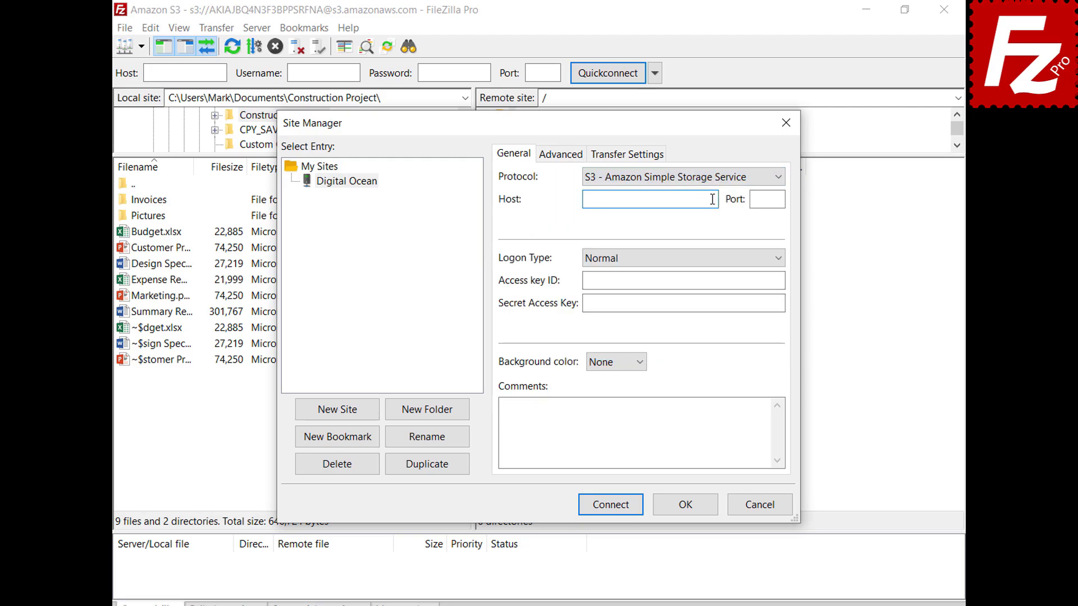
{"action": "type", "text": "sfo3.digitaloceanspaces.com"}
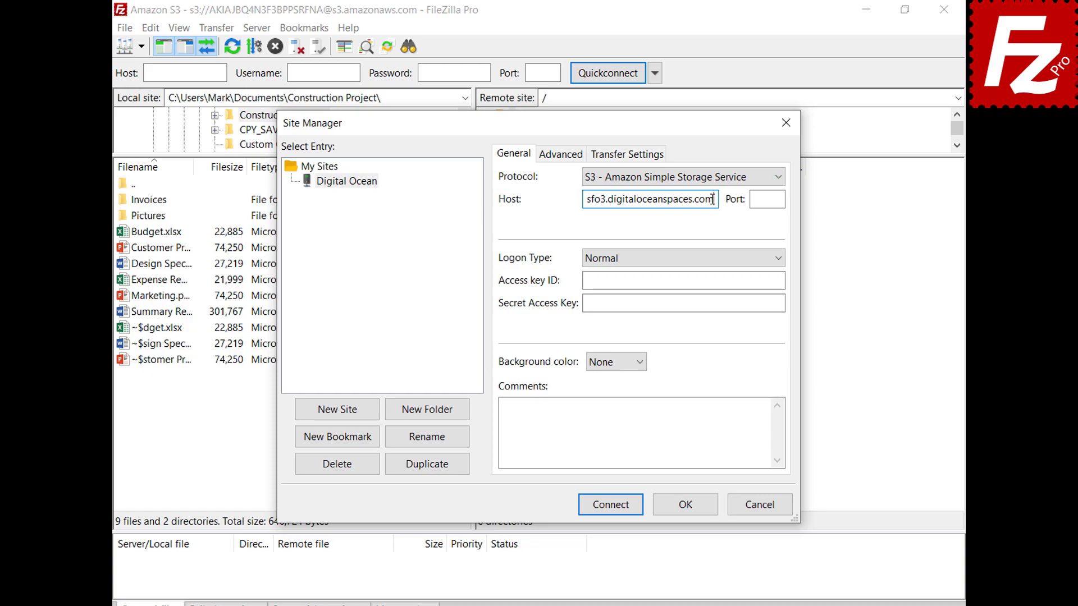
{"action": "left_click", "coordinate": [781, 280]}
{"action": "key", "text": "ctrl+v"}
{"action": "left_click", "coordinate": [780, 304]}
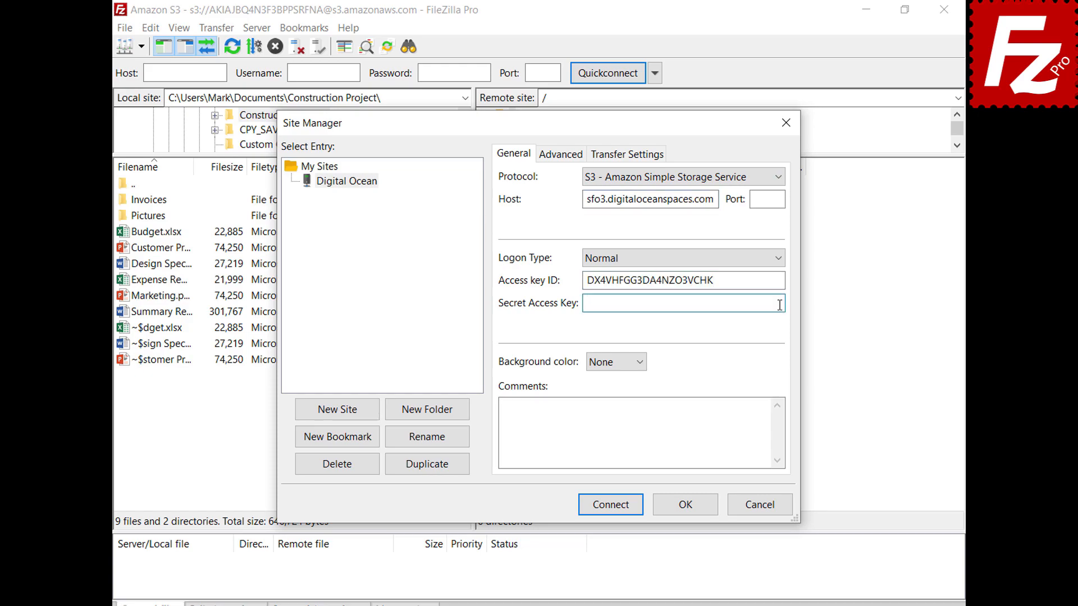
{"action": "key", "text": "ctrl+v"}
{"action": "left_click", "coordinate": [615, 509]}
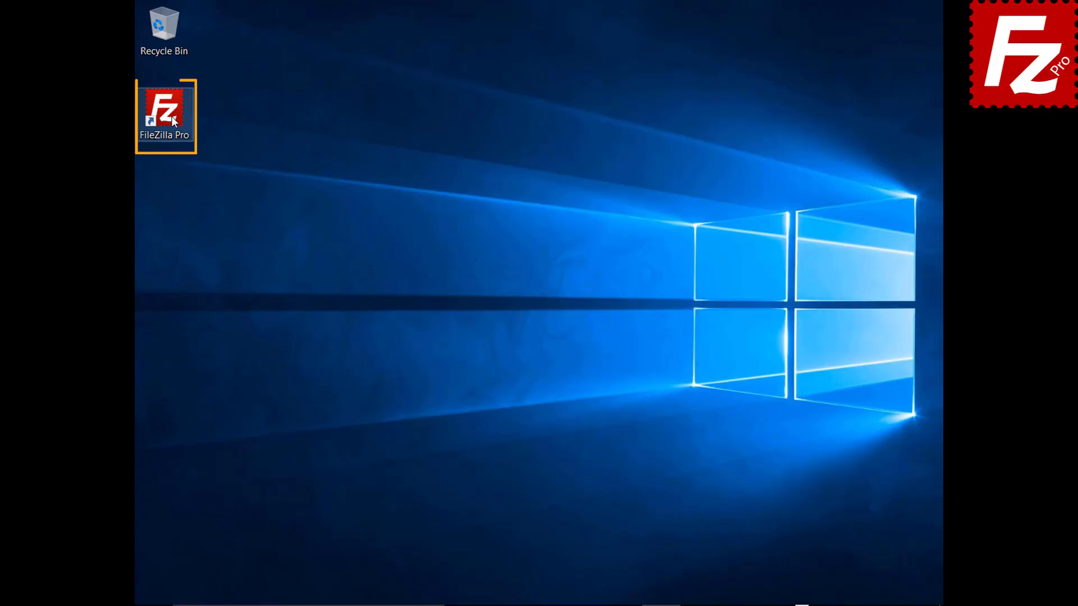
Step: Launch FileZilla Pro and connect to Amazon S3 in a new tab
{"action": "double_click", "coordinate": [172, 119]}
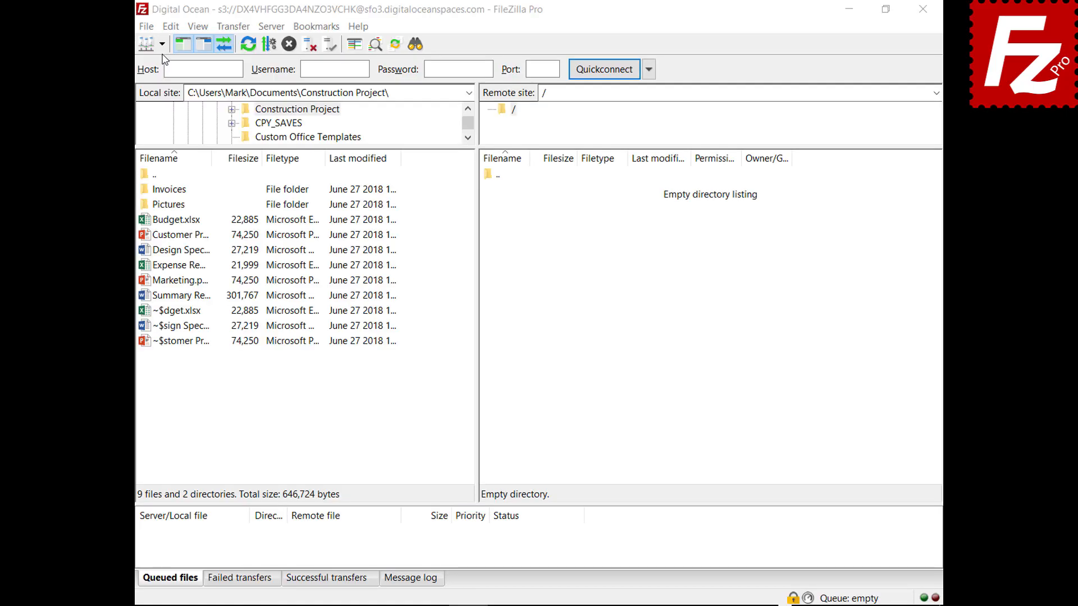
{"action": "left_click", "coordinate": [161, 44]}
{"action": "left_click", "coordinate": [179, 64]}
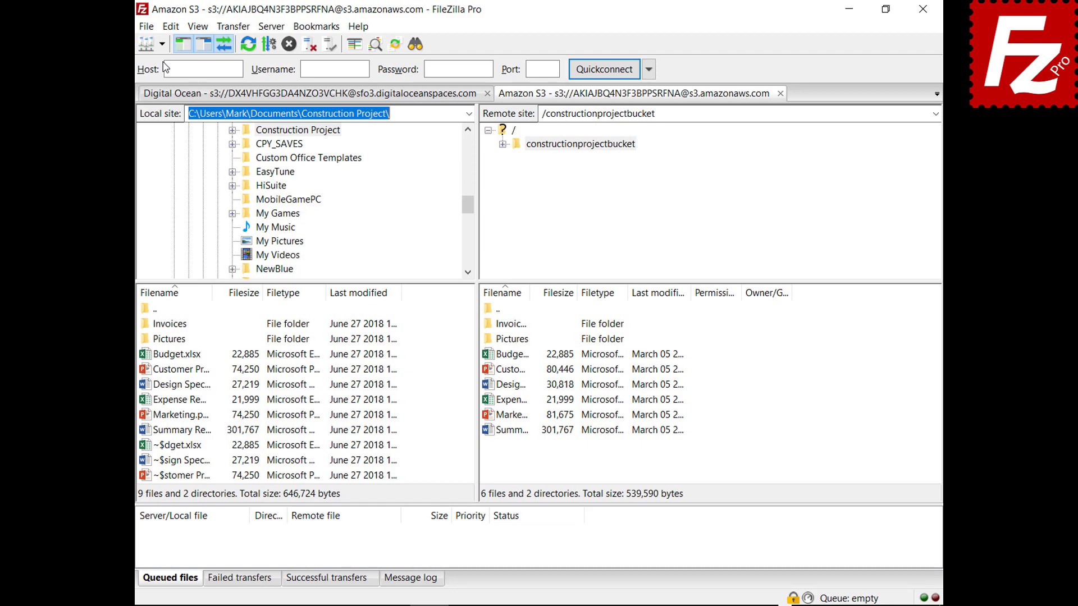
Step: Open a spreadsheet's S3 Server Side Encryption dialog, select AWS KMS, then cancel without changes
{"action": "right_click", "coordinate": [487, 357]}
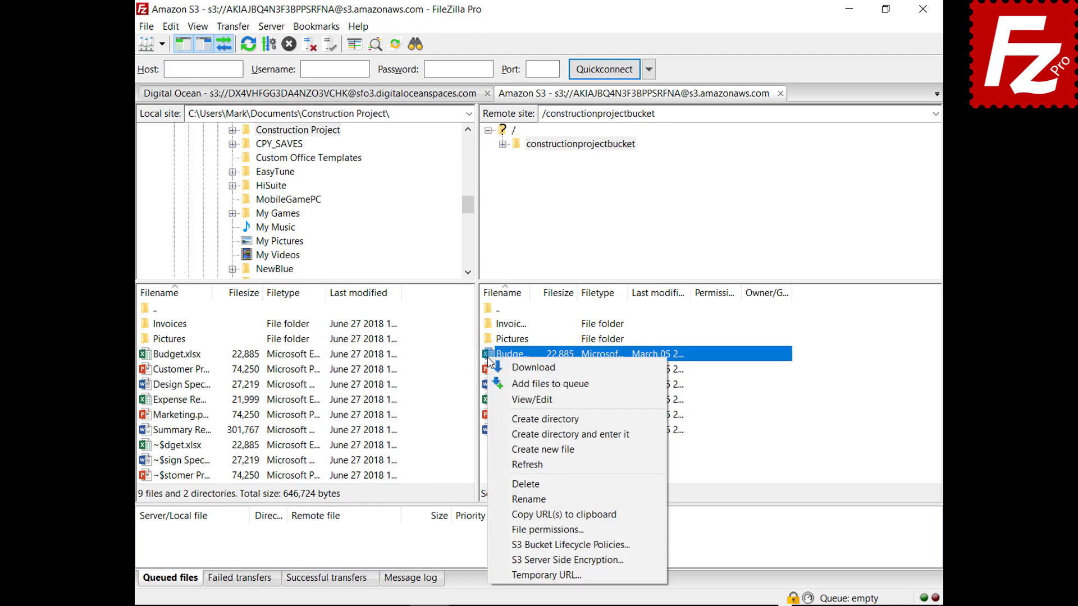
{"action": "left_click", "coordinate": [507, 561]}
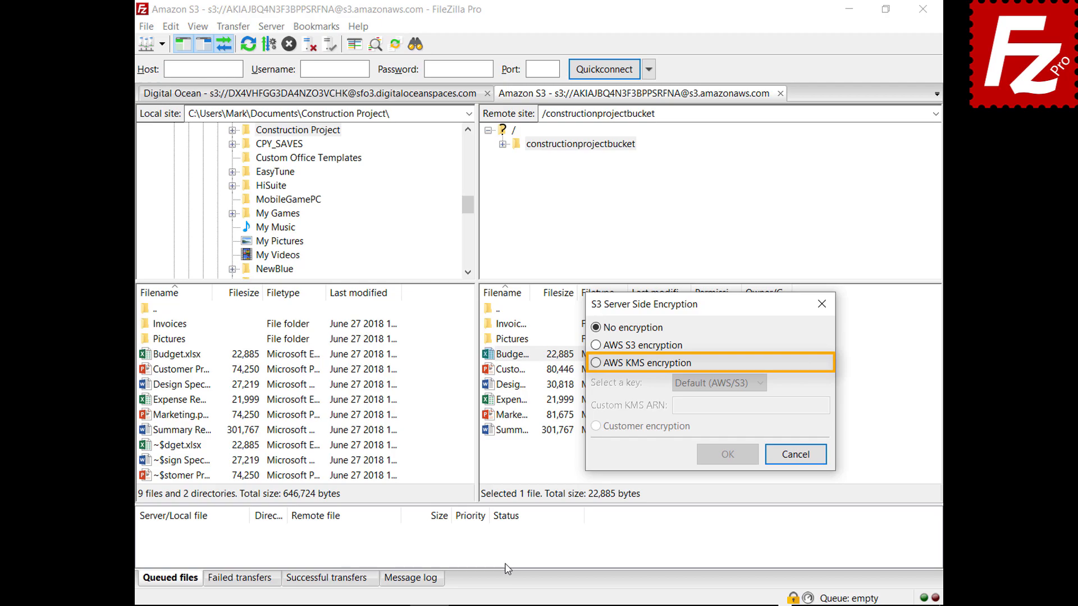
{"action": "left_click", "coordinate": [595, 364]}
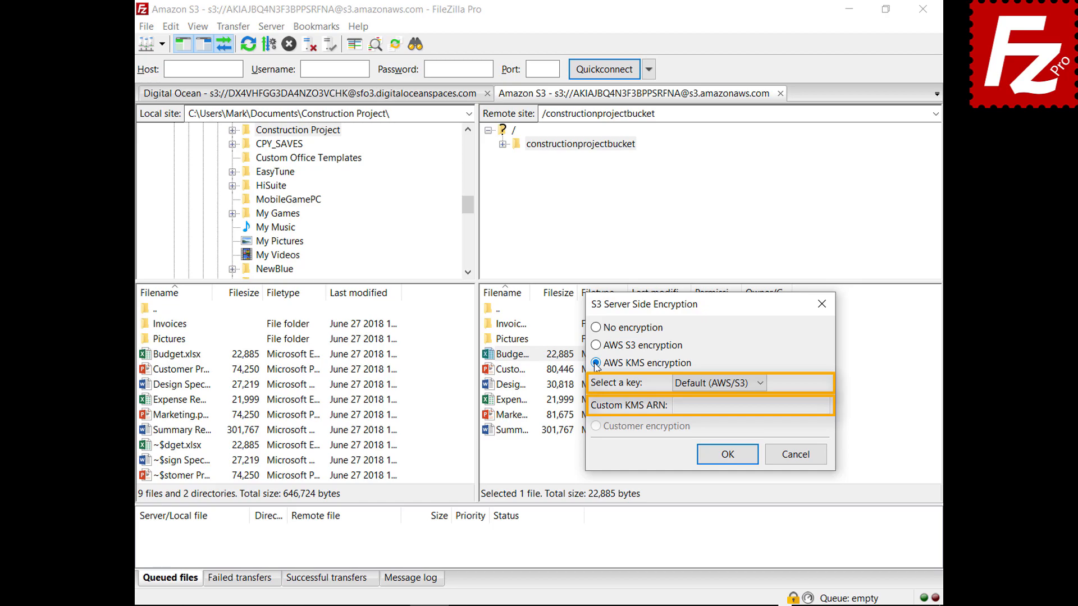
{"action": "left_click", "coordinate": [794, 455]}
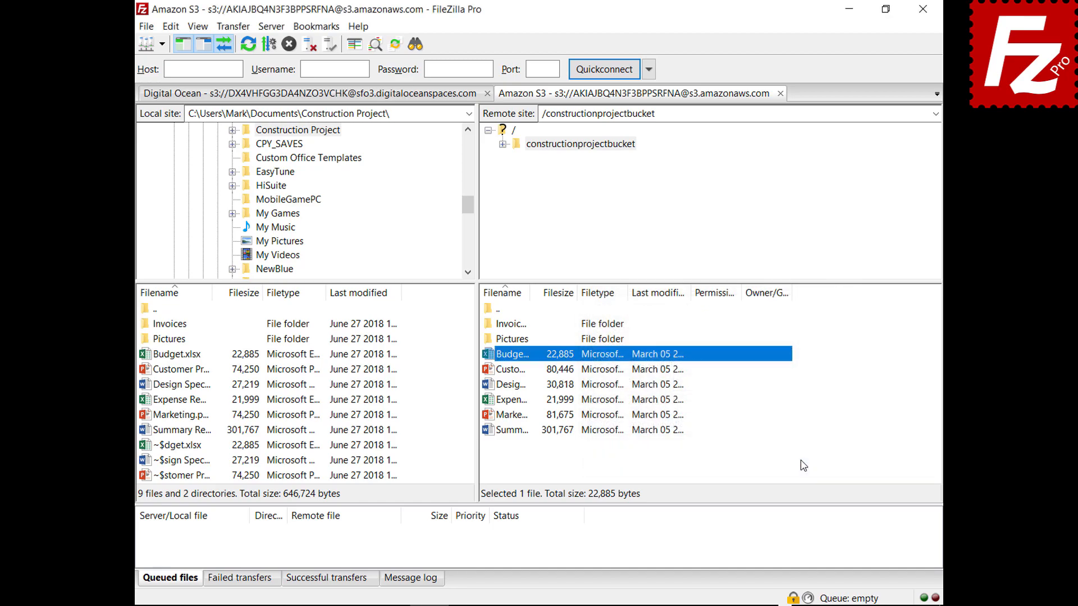
{"action": "left_click", "coordinate": [146, 27]}
{"action": "left_click", "coordinate": [149, 43]}
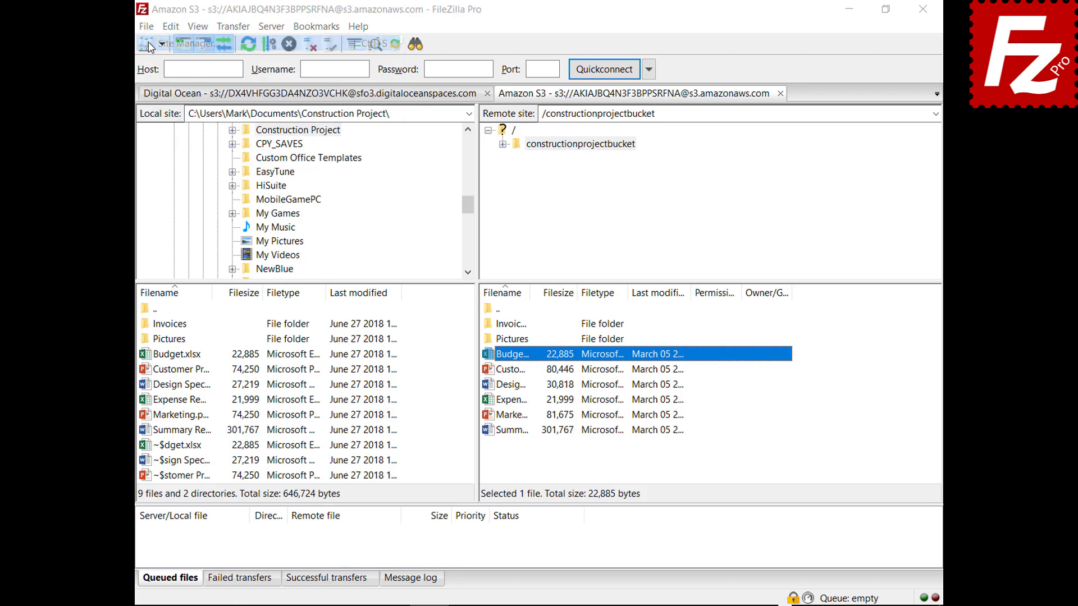
{"action": "left_click", "coordinate": [688, 149]}
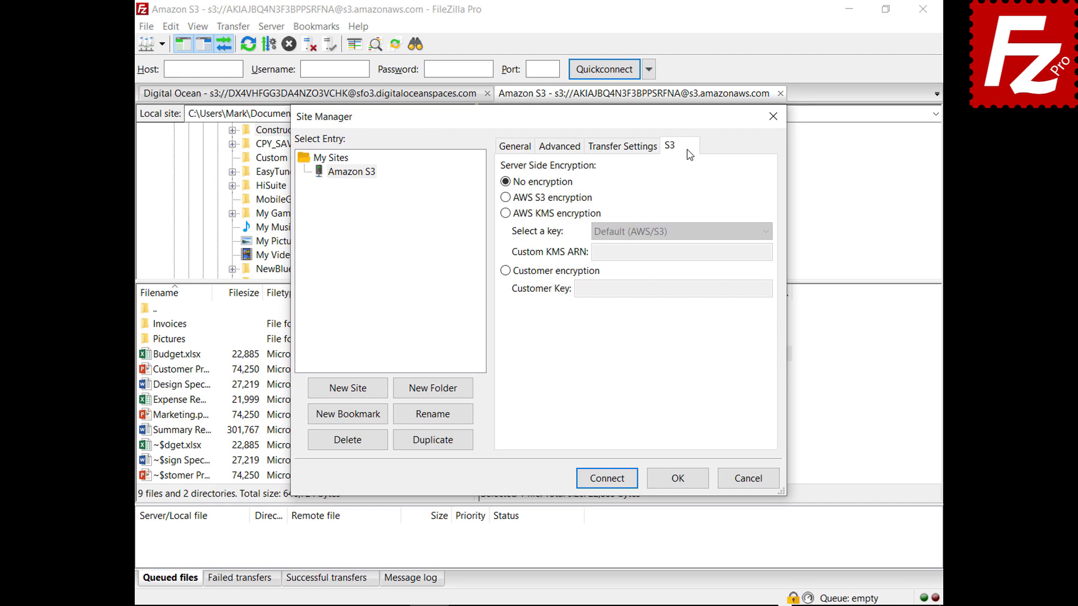
{"action": "left_click", "coordinate": [505, 198]}
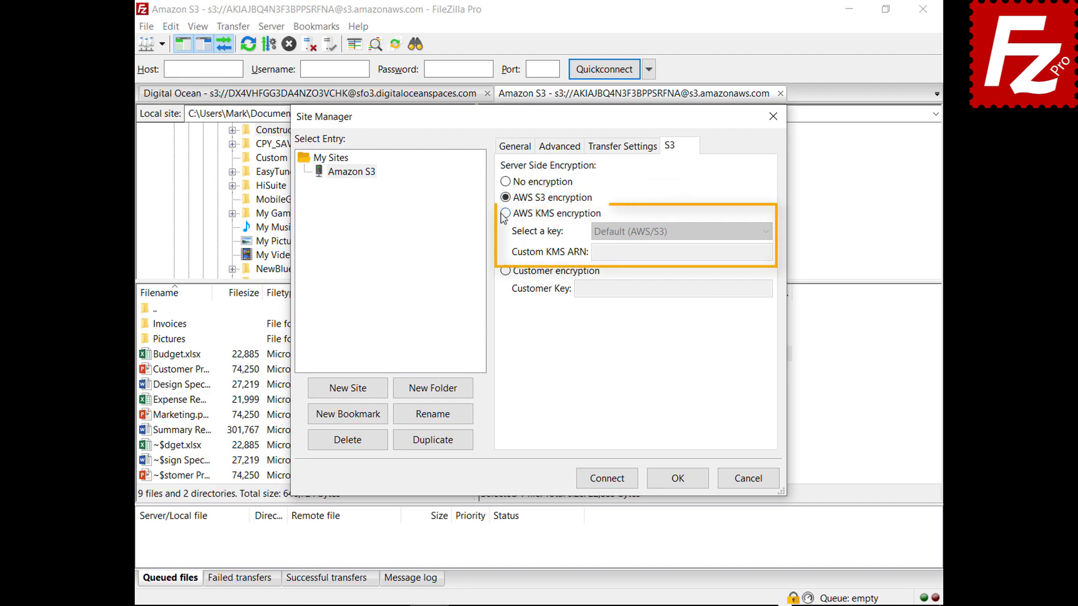
{"action": "left_click", "coordinate": [505, 213]}
{"action": "left_click", "coordinate": [766, 232]}
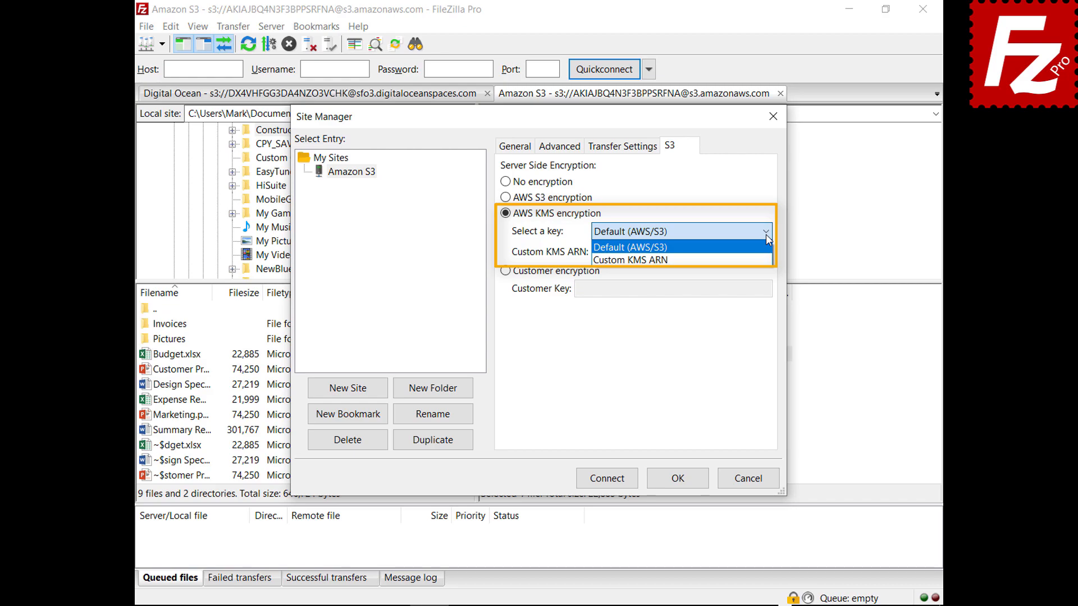
{"action": "left_click", "coordinate": [766, 234]}
{"action": "left_click", "coordinate": [506, 271]}
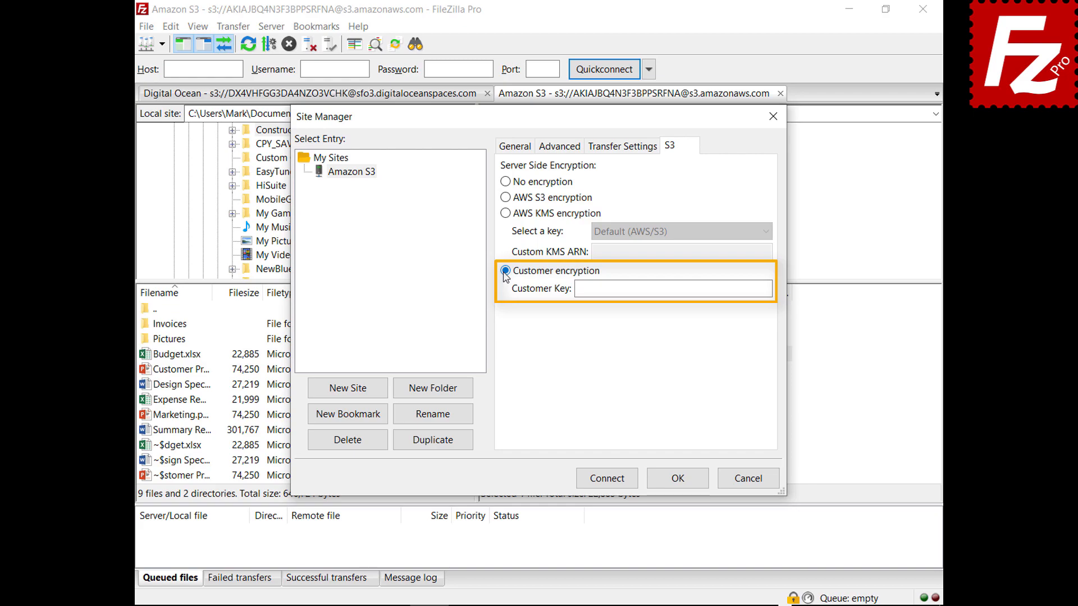
{"action": "left_click", "coordinate": [749, 479]}
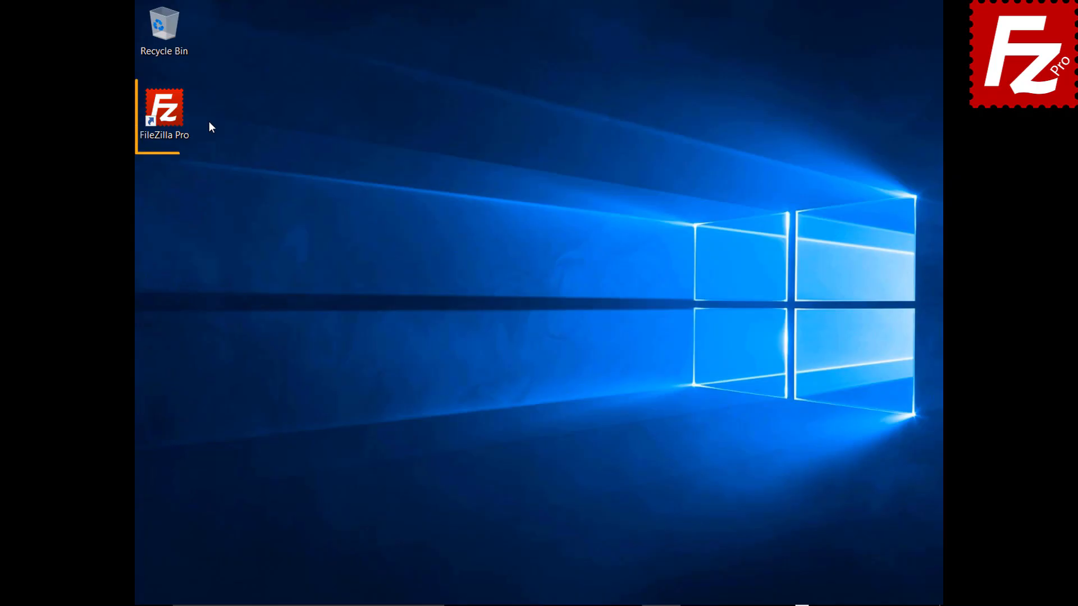
Step: Relaunch FileZilla Pro, reconnect to the saved Amazon S3 site, and right-click the filezillaprobucket bucket
{"action": "double_click", "coordinate": [171, 116]}
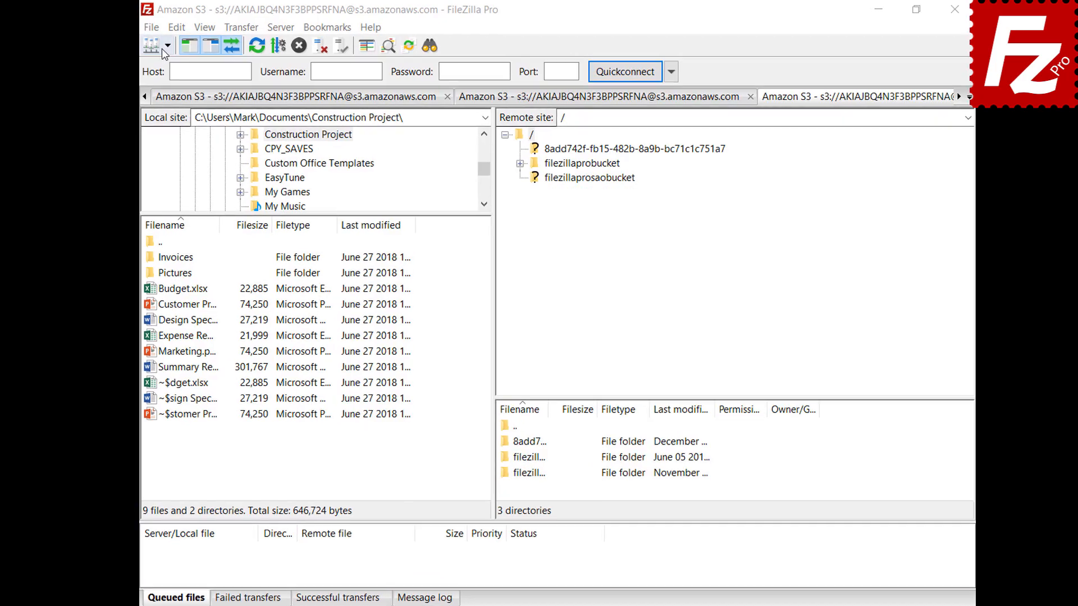
{"action": "left_click", "coordinate": [184, 50]}
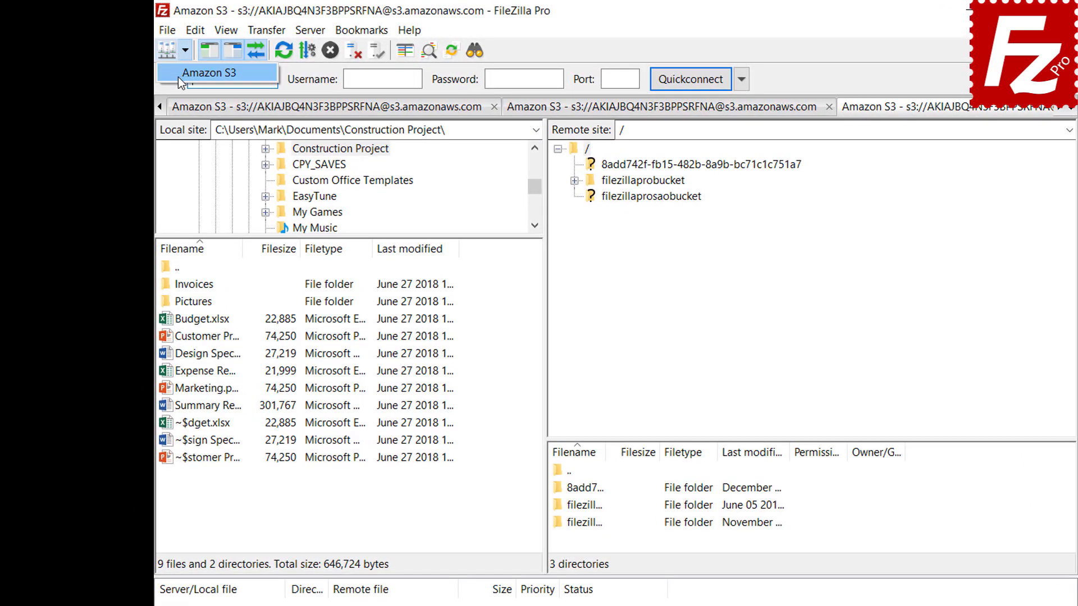
{"action": "left_click", "coordinate": [179, 75]}
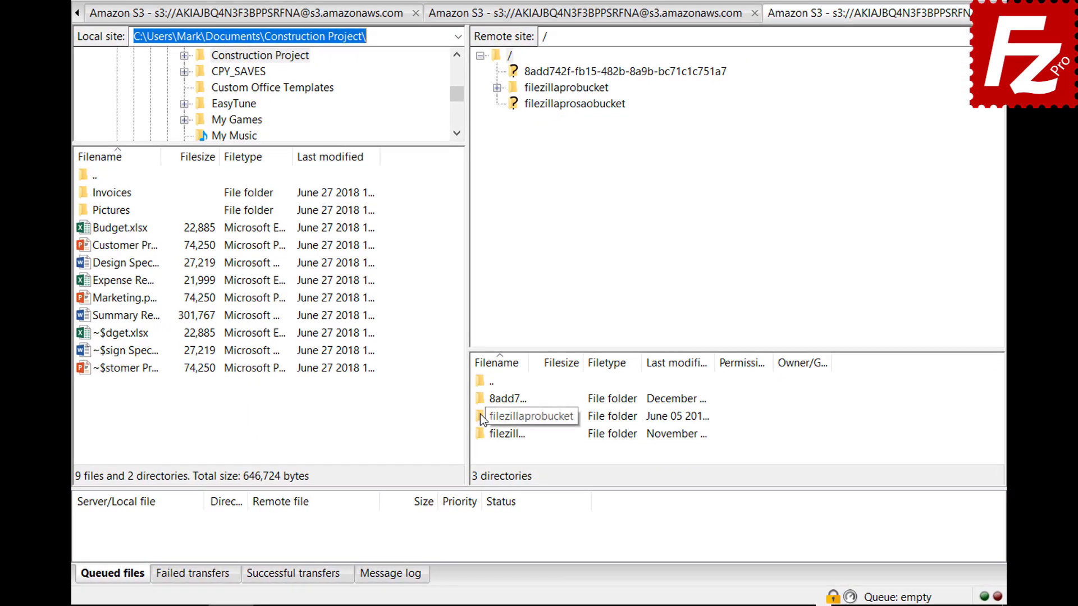
{"action": "right_click", "coordinate": [480, 416]}
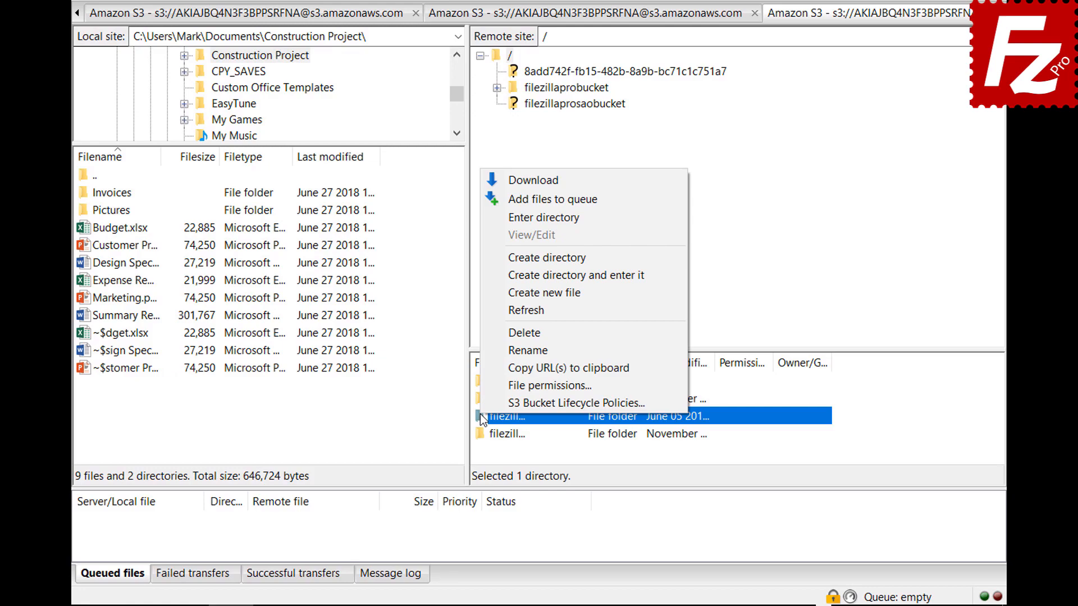
Step: Add an enabled lifecycle rule named 'Archive old site images' to the bucket
{"action": "left_click", "coordinate": [483, 400]}
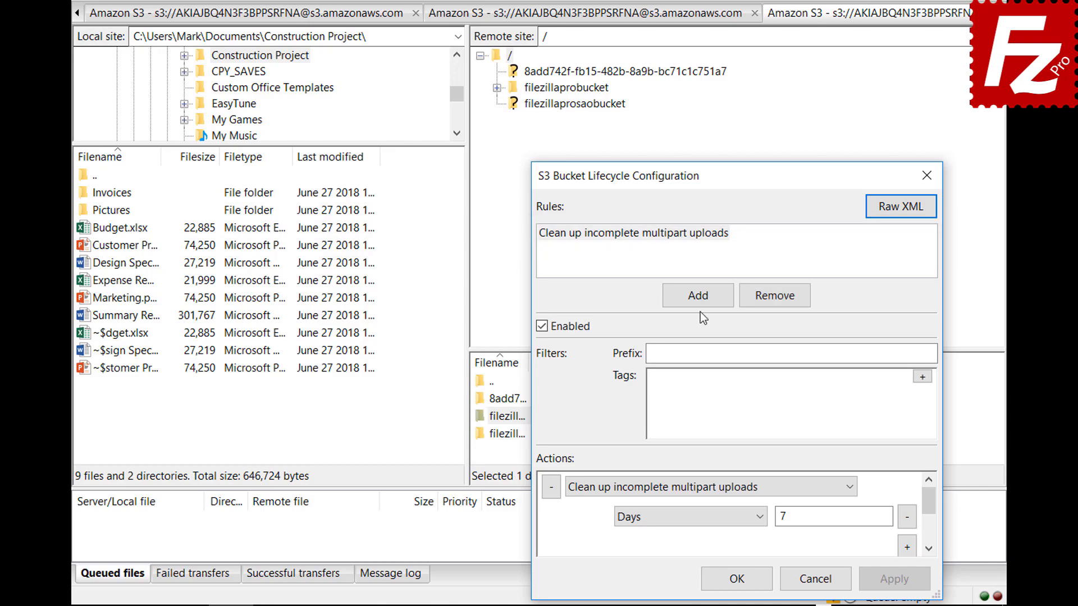
{"action": "left_click", "coordinate": [696, 295]}
{"action": "type", "text": "Archive"}
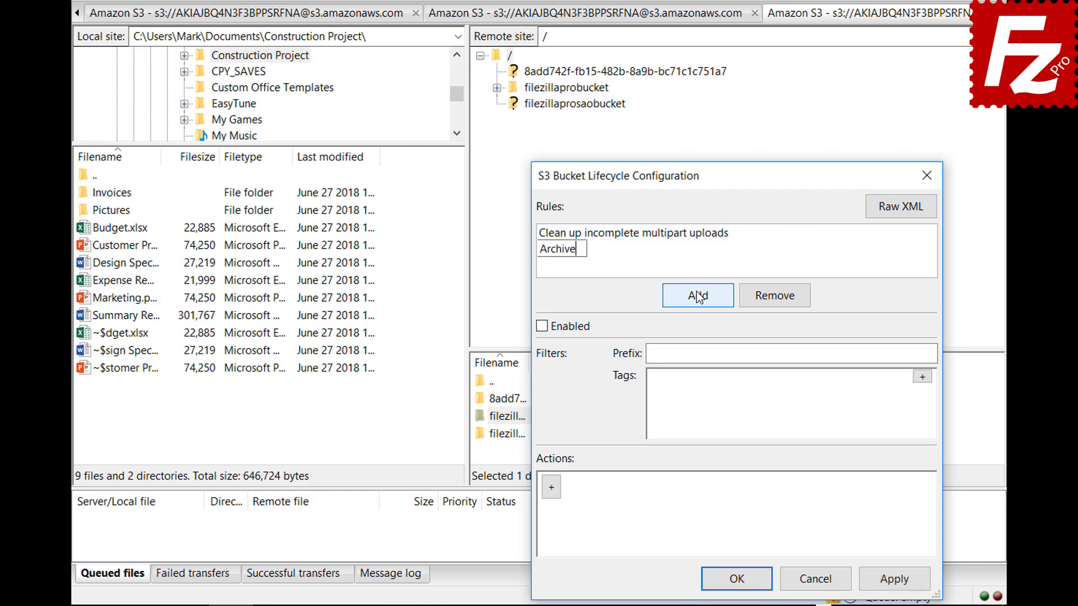
{"action": "type", "text": " old site images"}
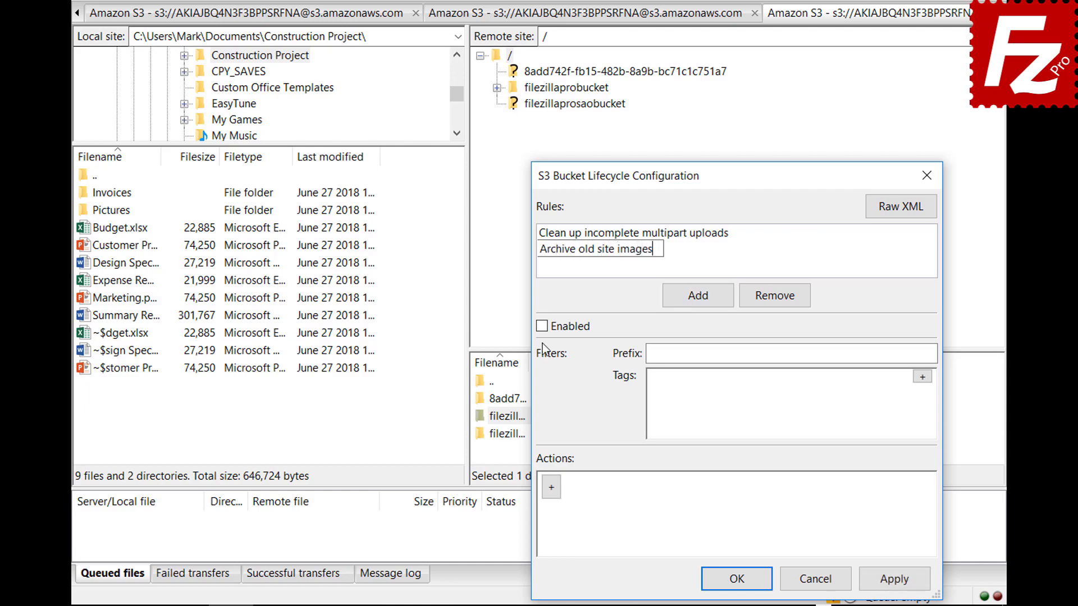
{"action": "left_click", "coordinate": [541, 327]}
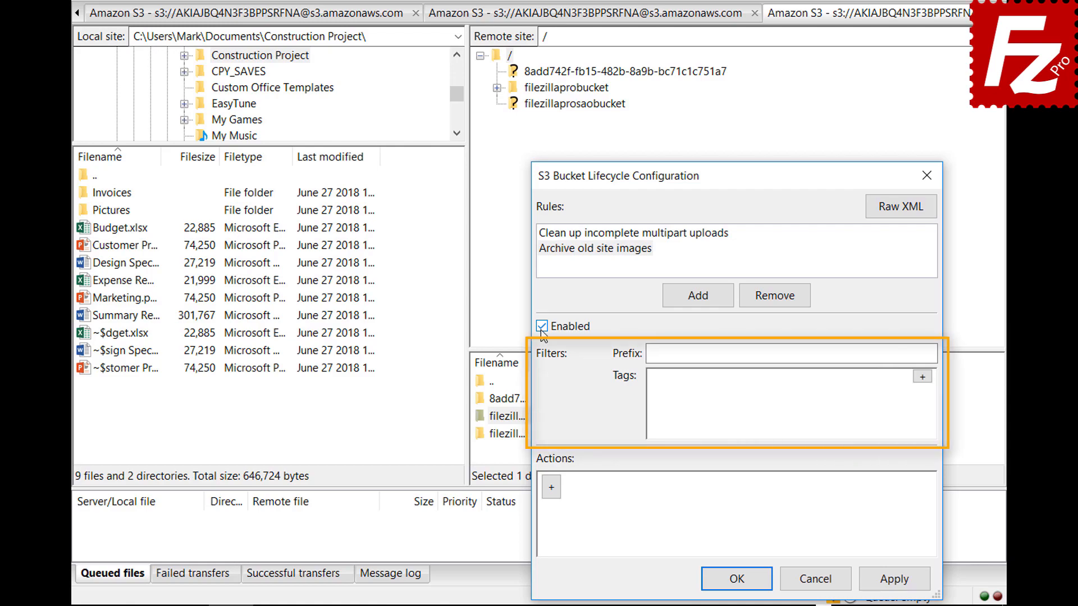
Step: Filter the rule on prefix images/ and tag location = site
{"action": "left_click", "coordinate": [826, 354]}
{"action": "type", "text": "images"}
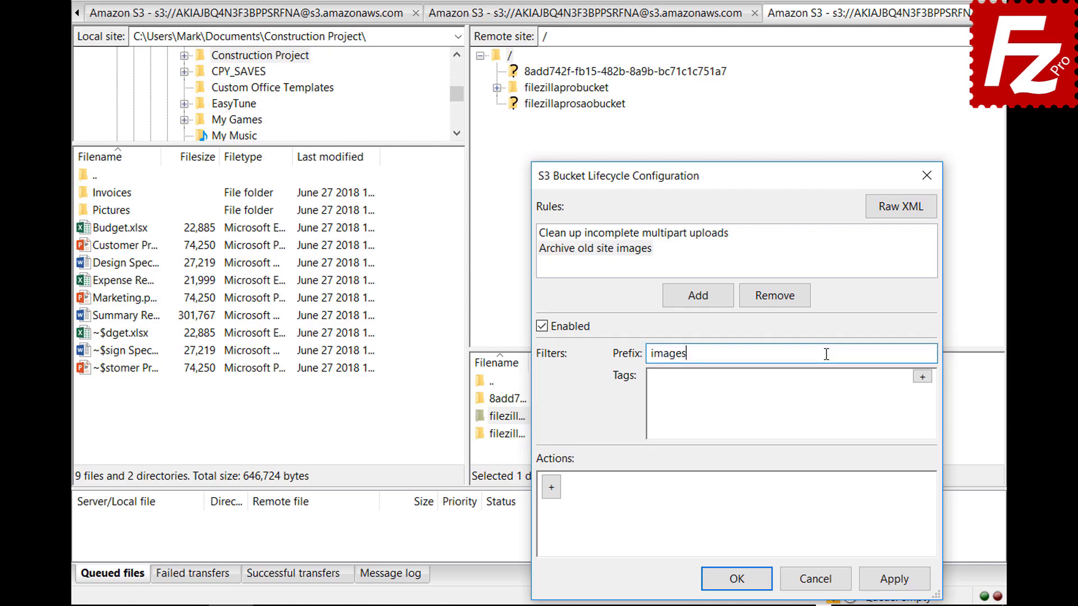
{"action": "type", "text": "/"}
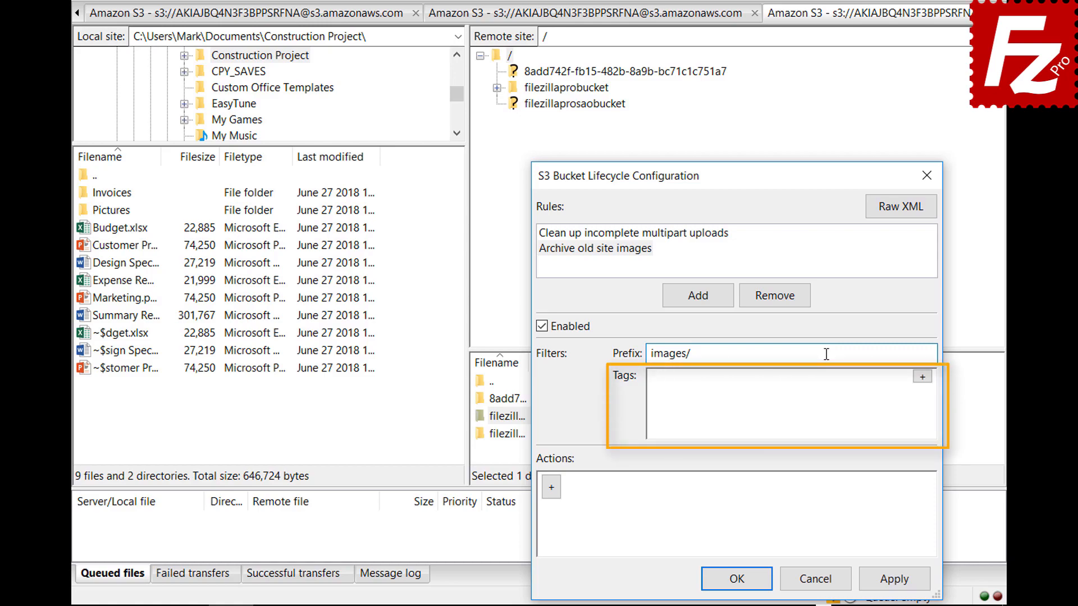
{"action": "left_click", "coordinate": [922, 377]}
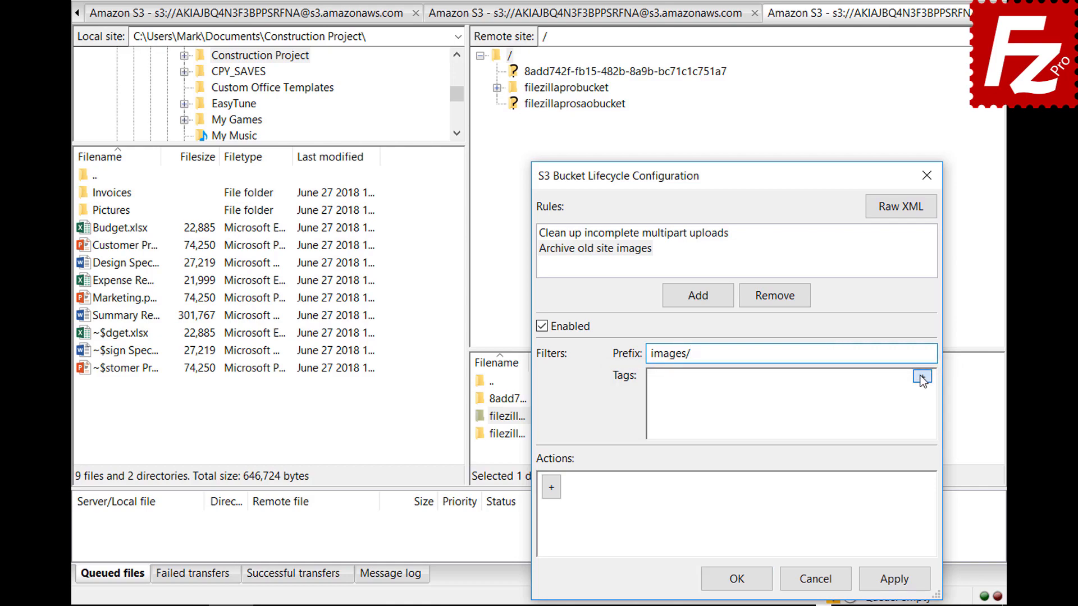
{"action": "type", "text": "location"}
{"action": "key", "text": "Tab"}
{"action": "type", "text": "site"}
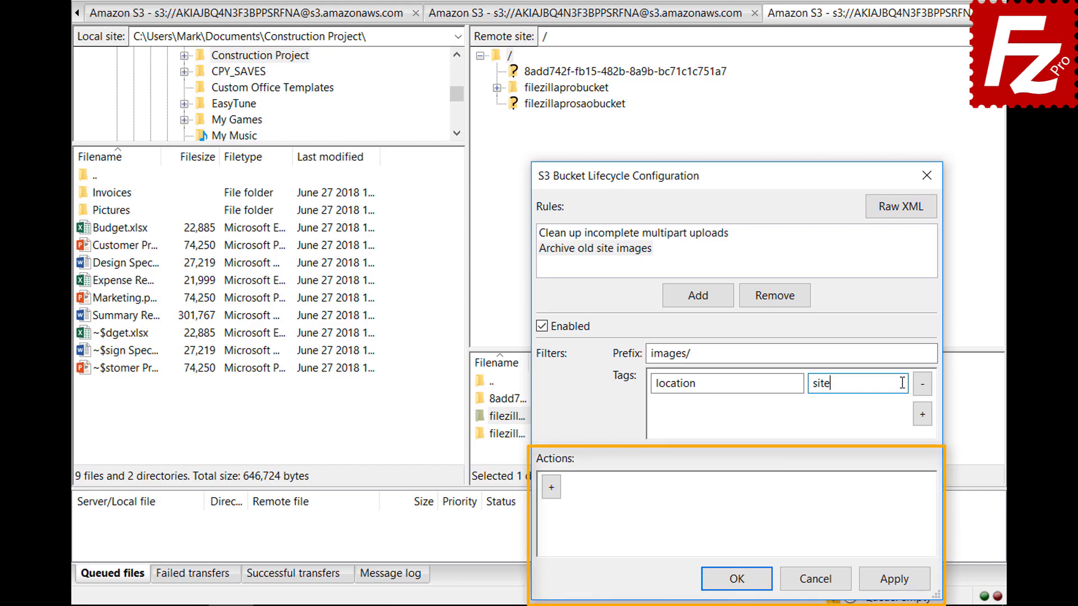
Step: Add a current-version Transition action with a Days condition of 30
{"action": "left_click", "coordinate": [551, 496]}
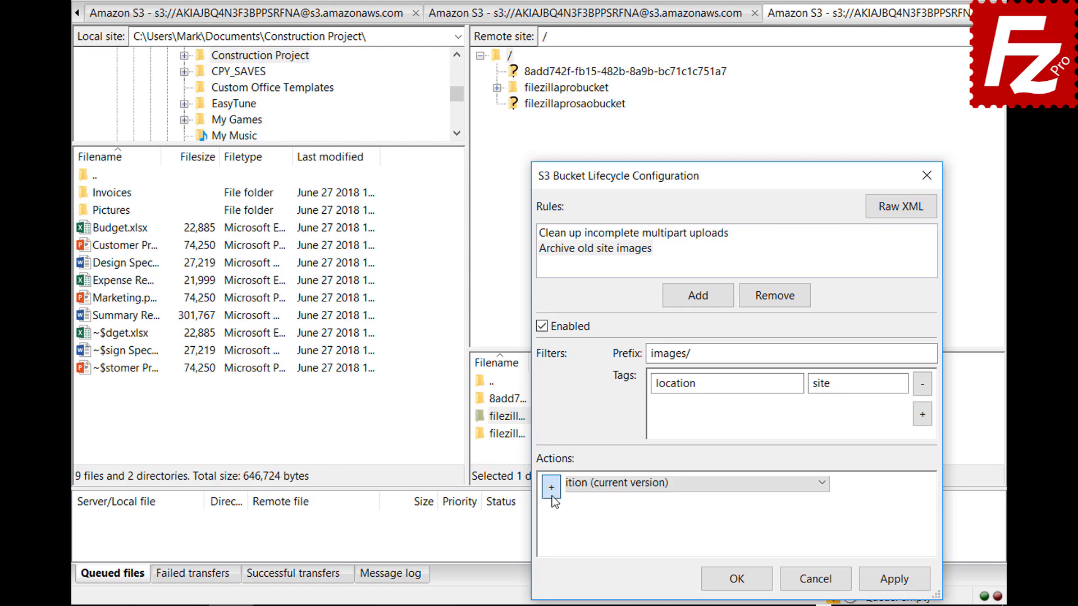
{"action": "left_click", "coordinate": [850, 488]}
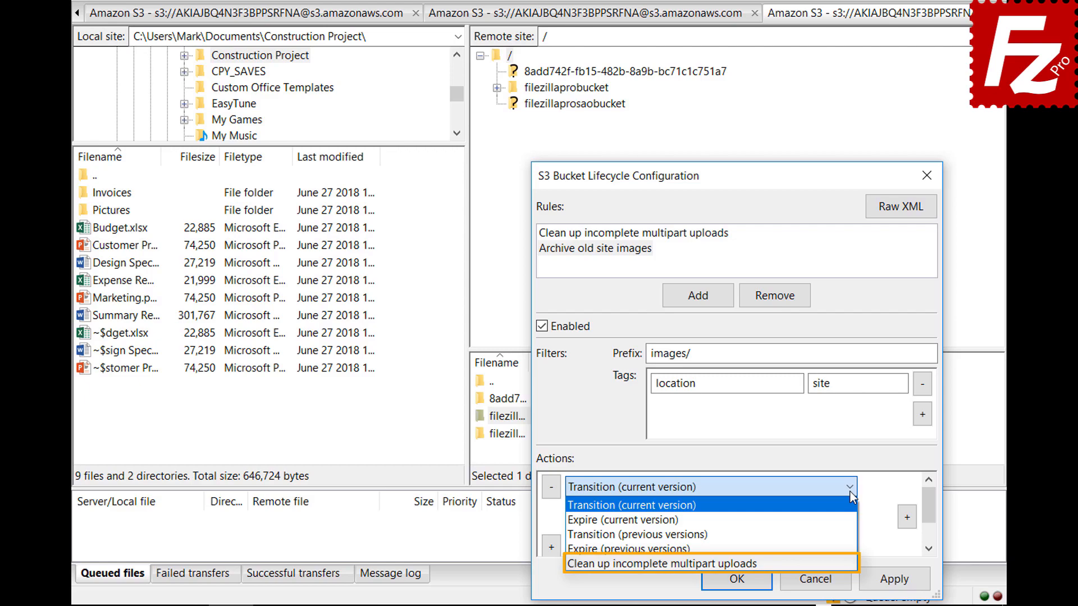
{"action": "left_click", "coordinate": [850, 492]}
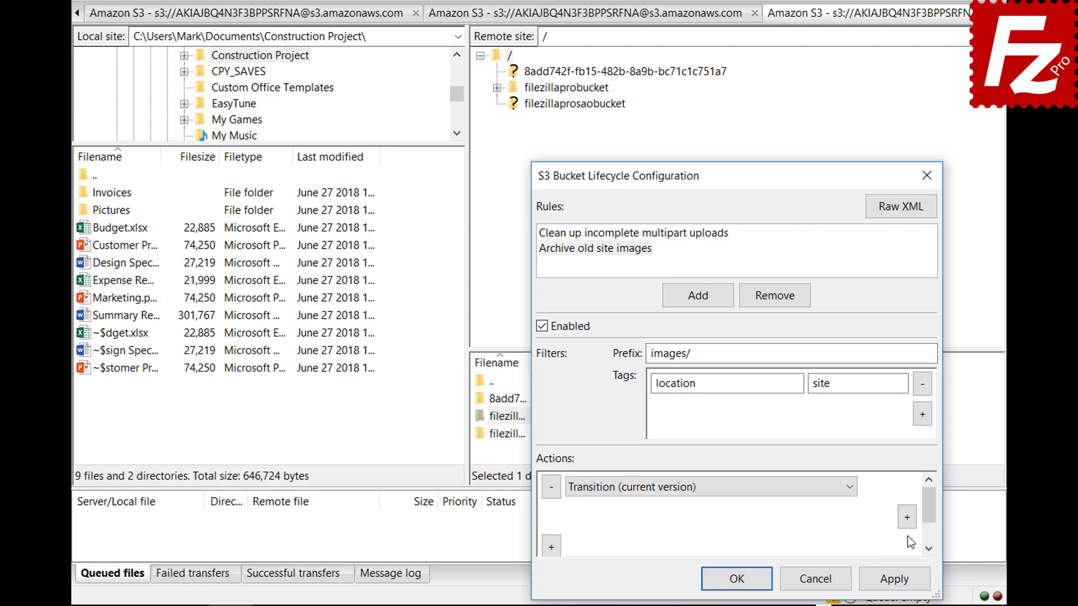
{"action": "left_click", "coordinate": [907, 519]}
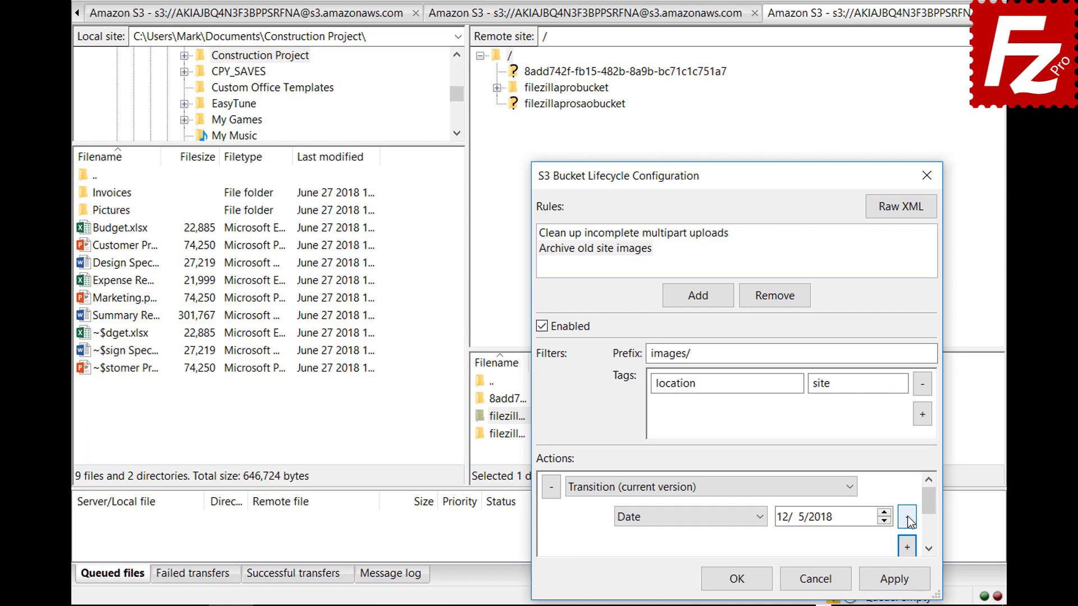
{"action": "left_click", "coordinate": [760, 517]}
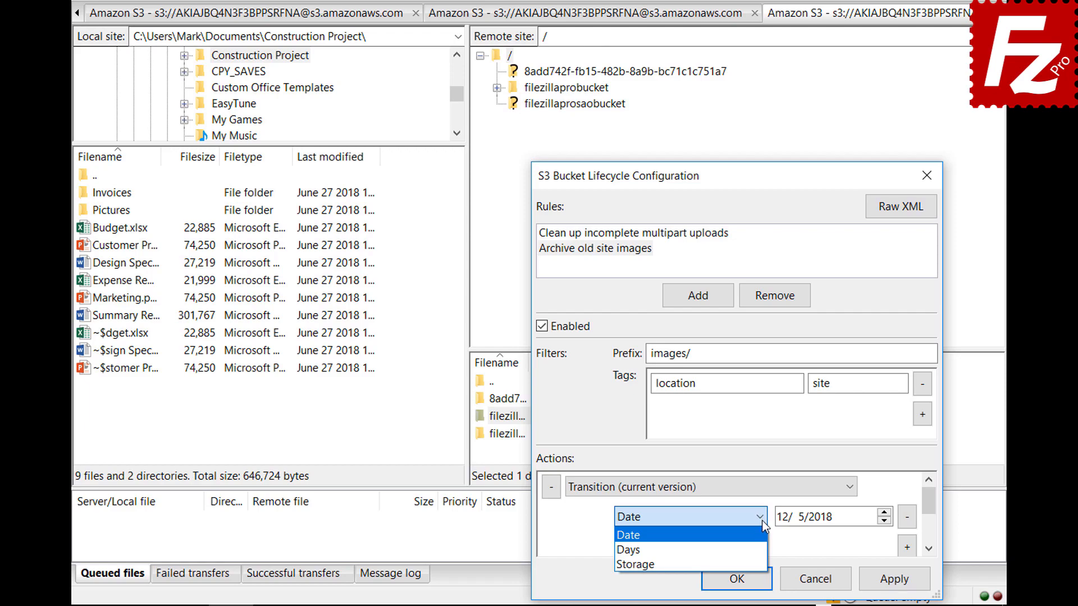
{"action": "left_click", "coordinate": [762, 550]}
{"action": "left_click_drag", "start_coordinate": [930, 508], "coordinate": [931, 518]}
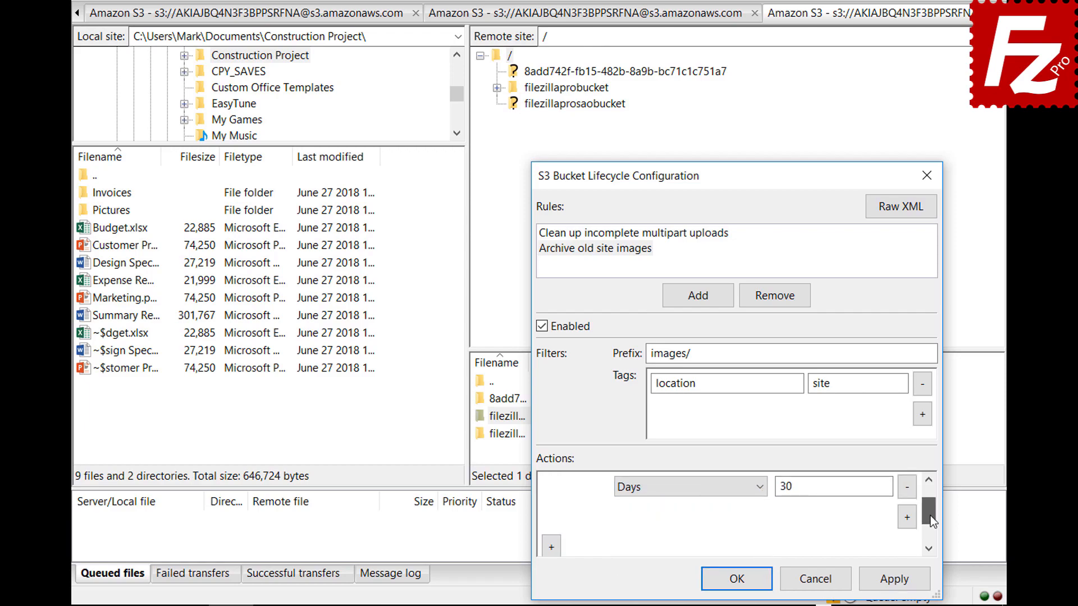
Step: Add a second transition condition setting the storage class to Glacier
{"action": "left_click", "coordinate": [906, 517]}
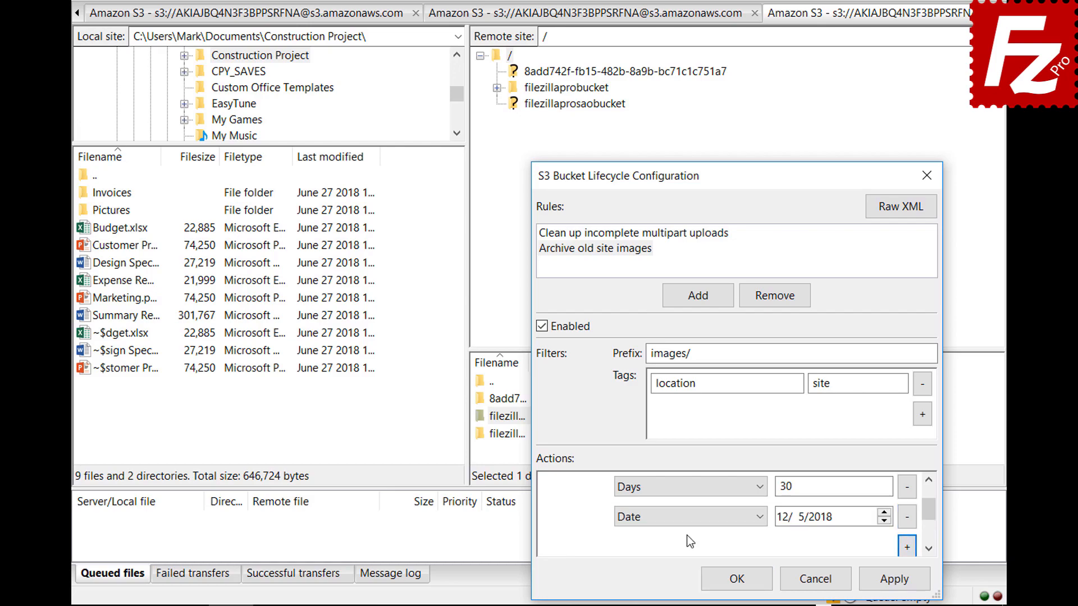
{"action": "left_click", "coordinate": [686, 516]}
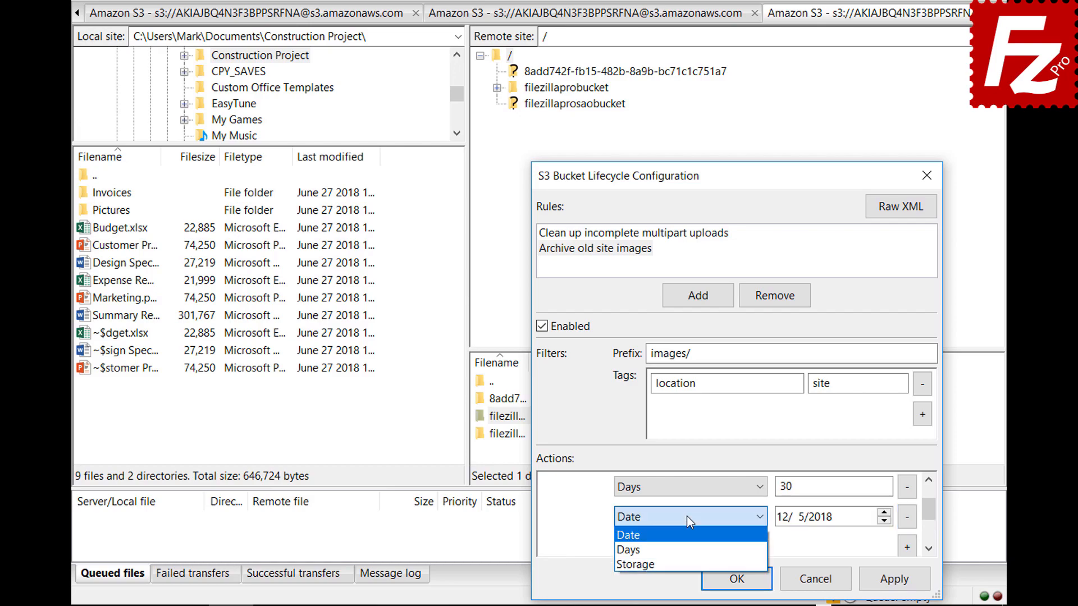
{"action": "left_click", "coordinate": [688, 558]}
{"action": "left_click", "coordinate": [810, 518]}
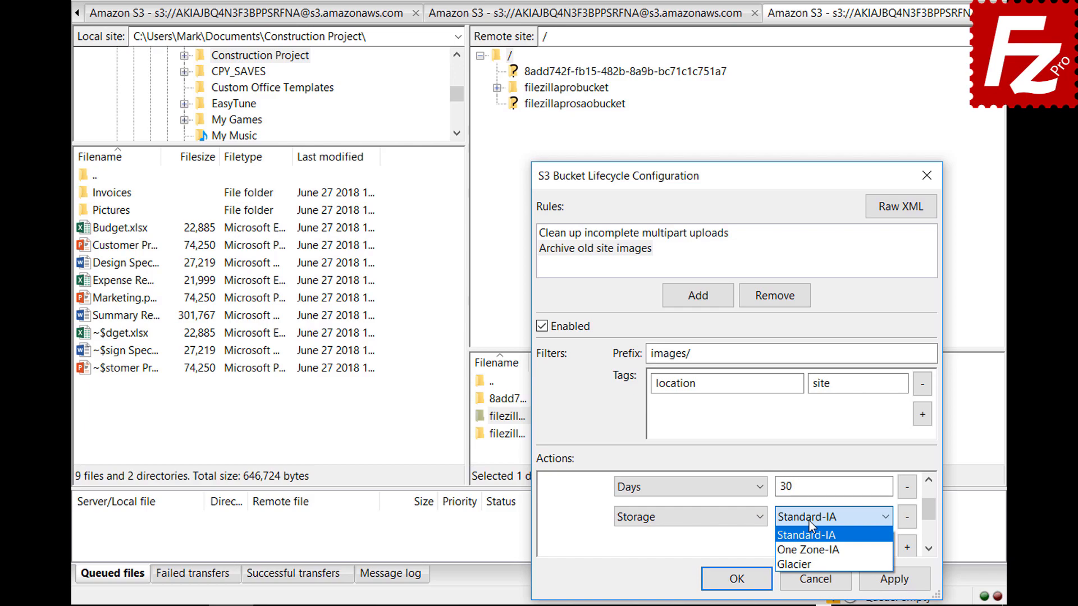
{"action": "left_click", "coordinate": [809, 562]}
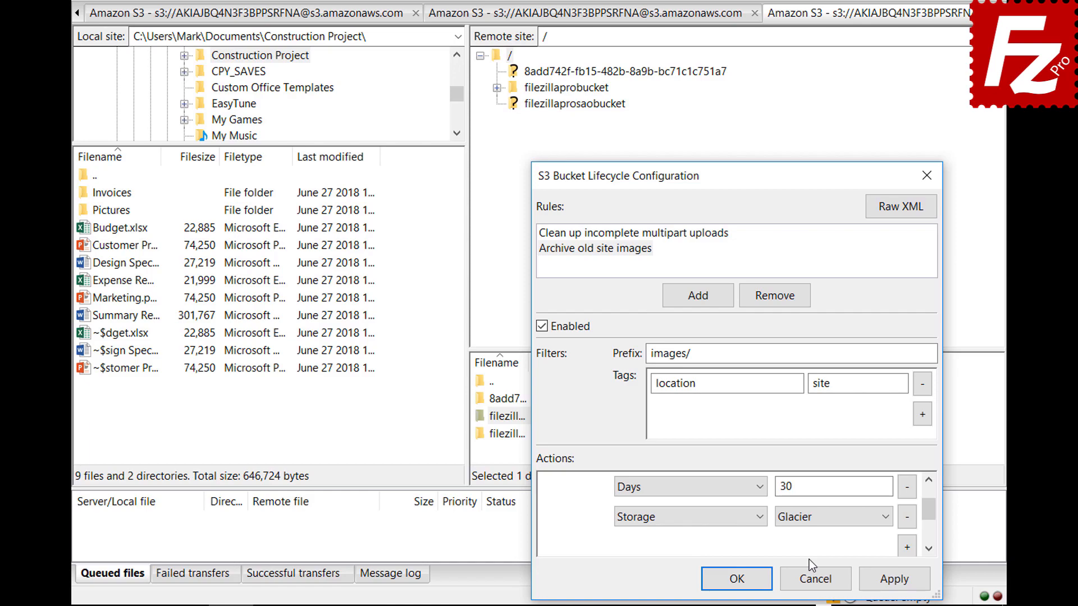
Step: Confirm the S3 Bucket Lifecycle Configuration dialog with OK
{"action": "left_click", "coordinate": [724, 578]}
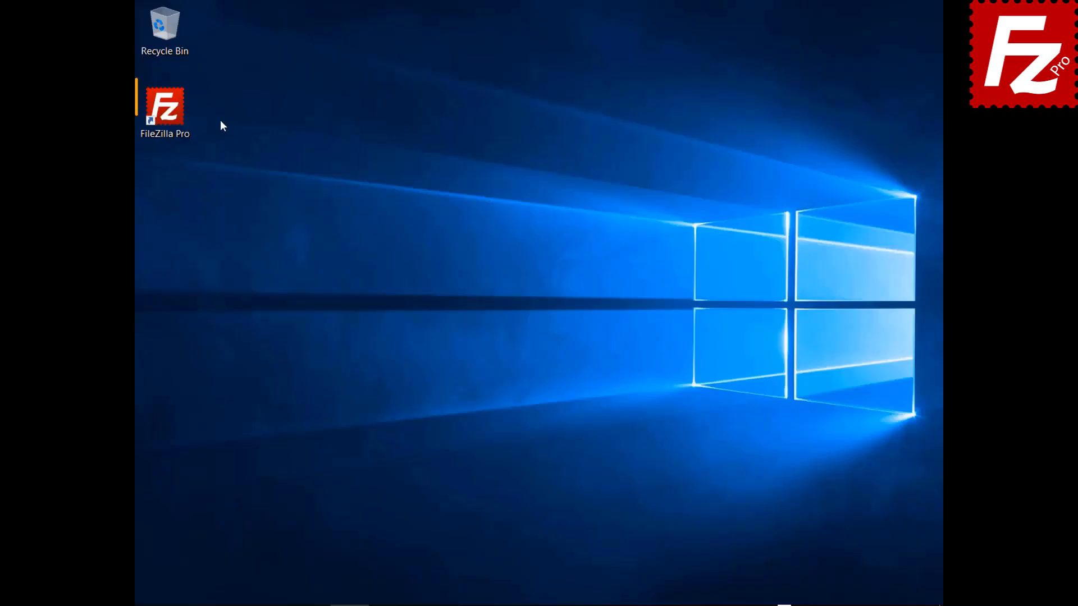
Step: Launch FileZilla Pro and create a new Site Manager entry named 'Azure File Connection'
{"action": "double_click", "coordinate": [174, 120]}
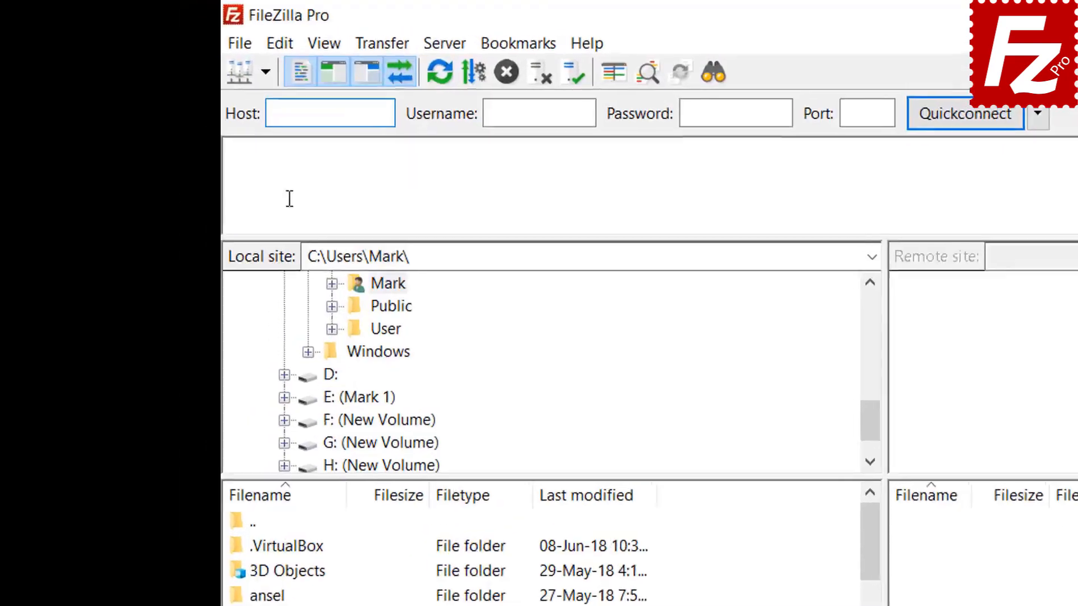
{"action": "left_click", "coordinate": [251, 48]}
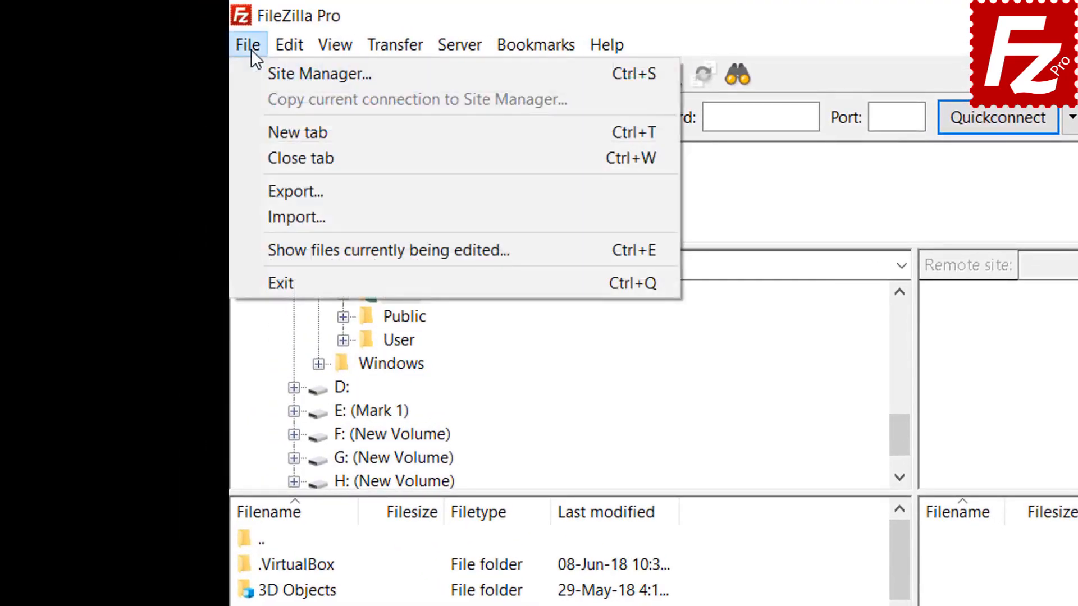
{"action": "left_click", "coordinate": [271, 77]}
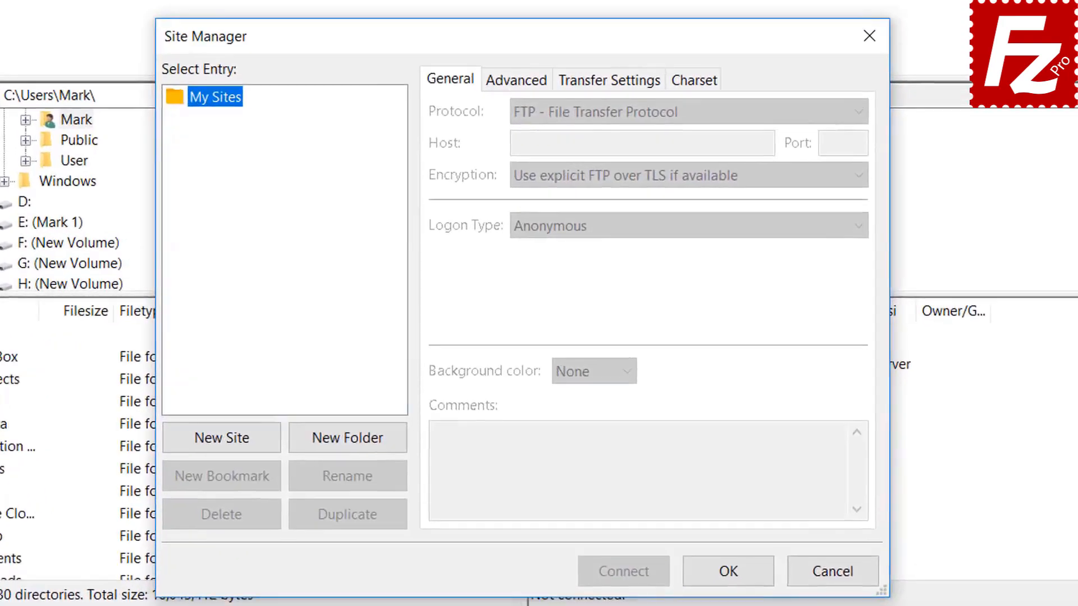
{"action": "left_click", "coordinate": [228, 442]}
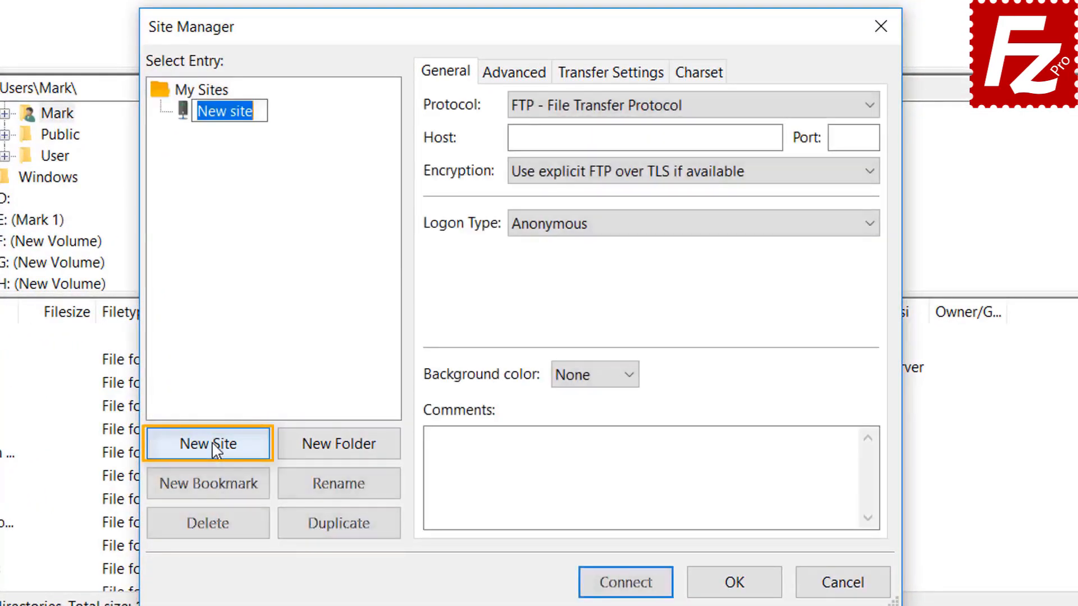
{"action": "type", "text": "A"}
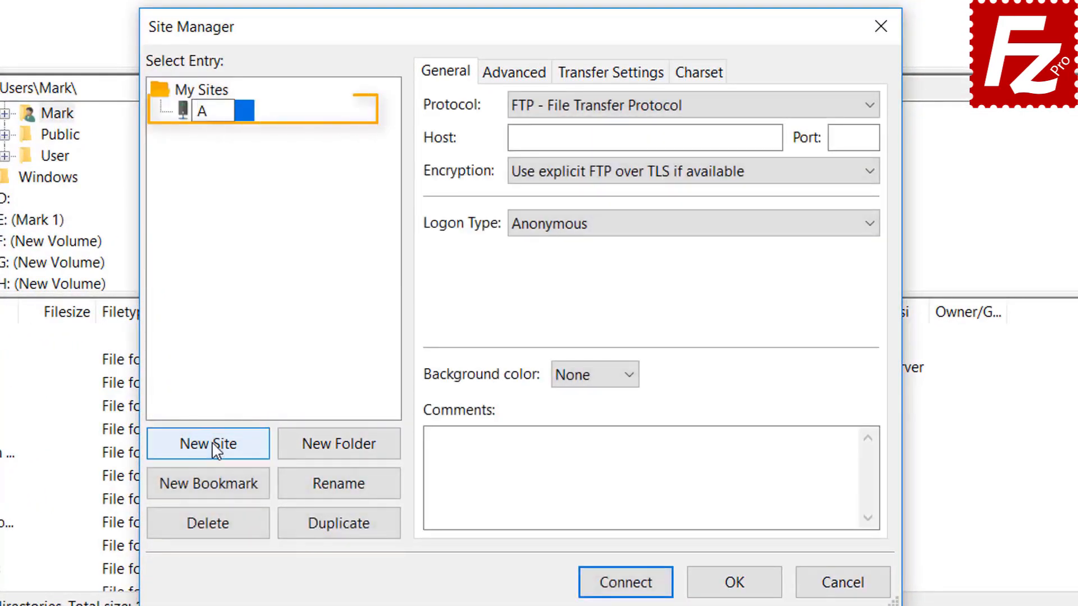
{"action": "type", "text": "zure F"}
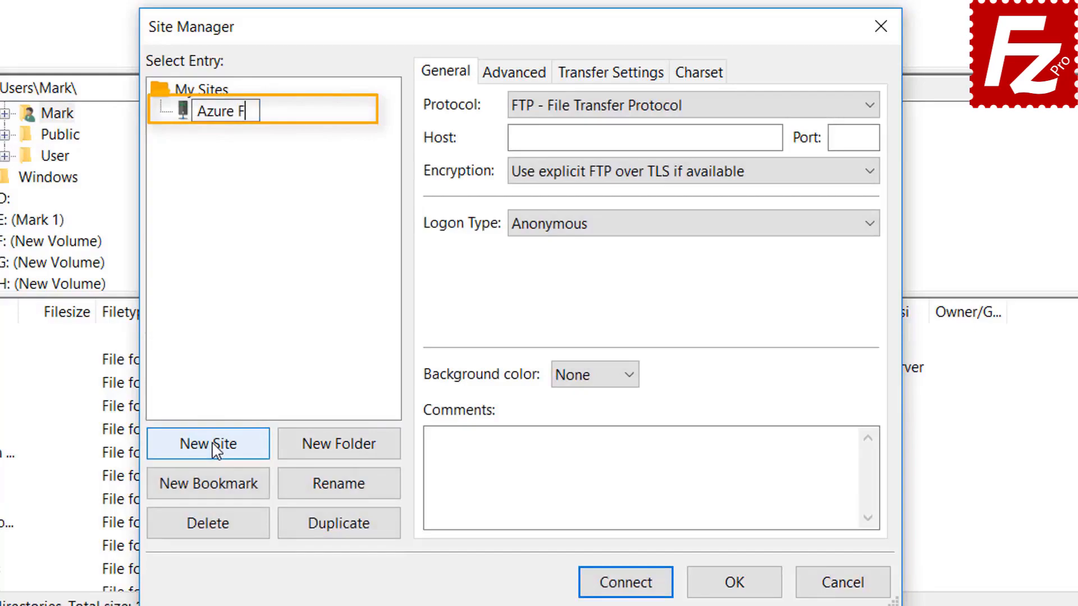
{"action": "type", "text": "ile Co"}
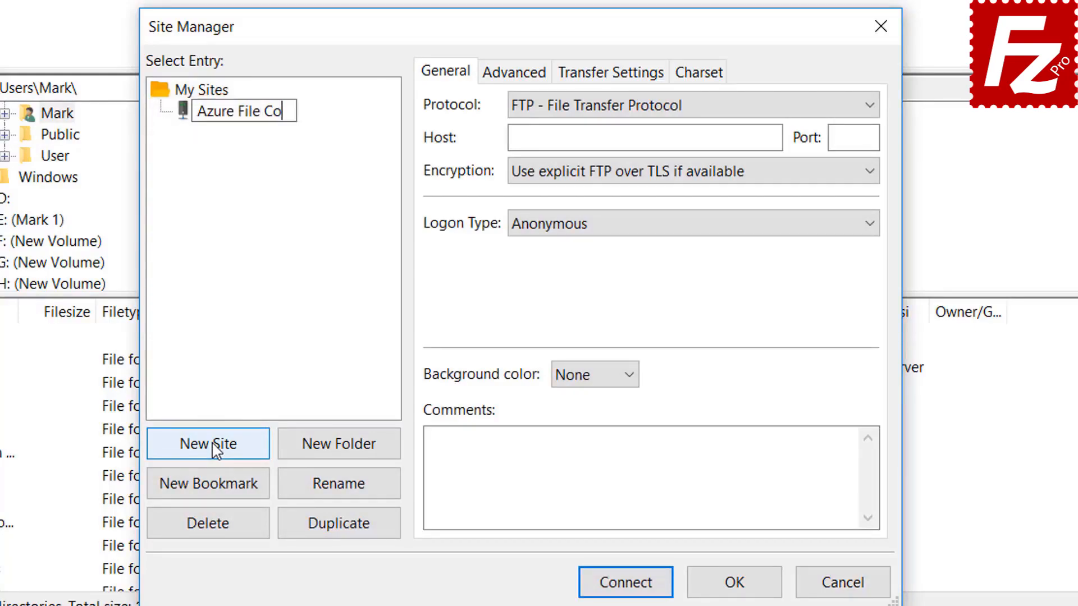
{"action": "type", "text": "nnection"}
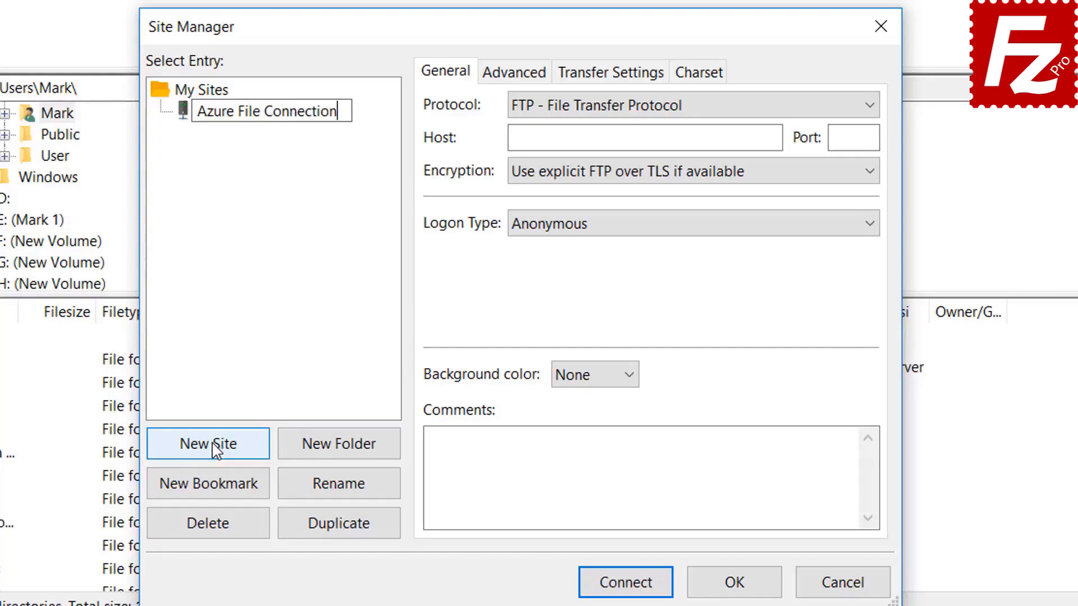
{"action": "key", "text": "Return"}
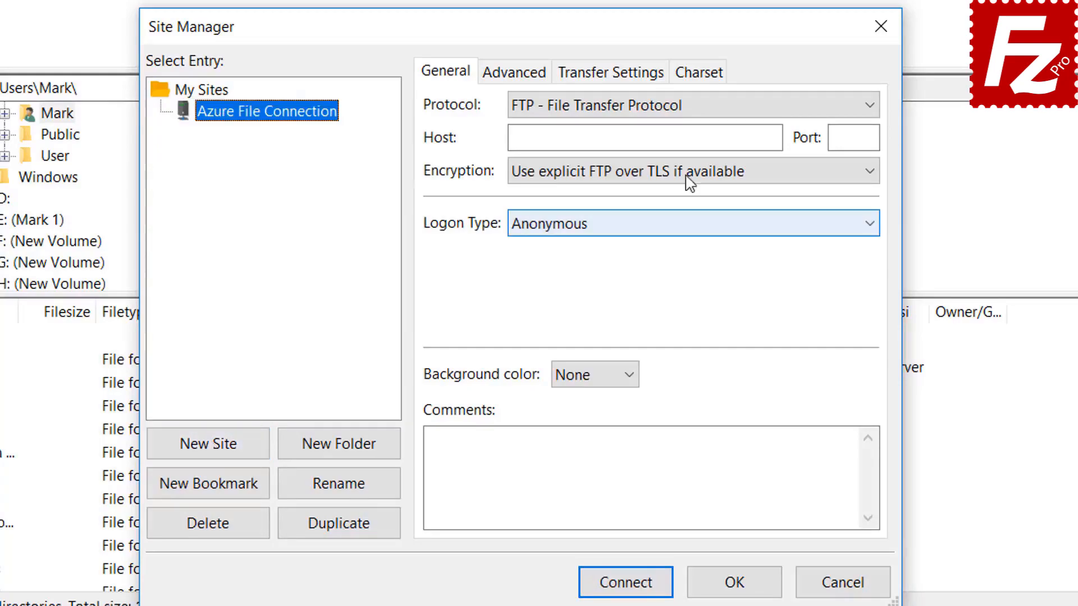
Step: Set the protocol to Microsoft Azure File Storage Service, then enter the storage account name and paste the access key
{"action": "left_click", "coordinate": [687, 106]}
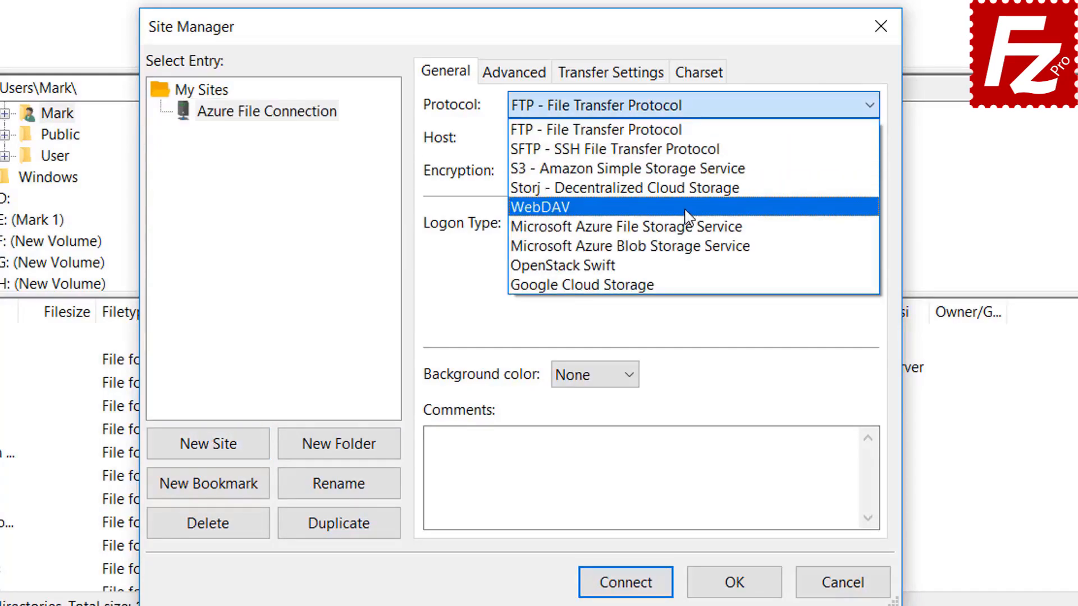
{"action": "left_click", "coordinate": [688, 228]}
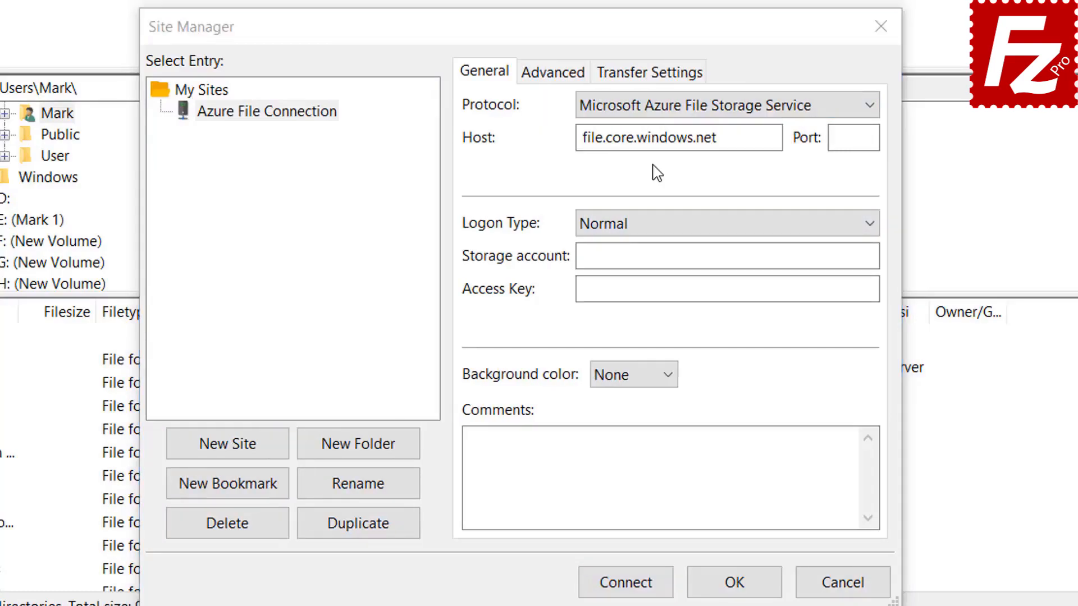
{"action": "left_click", "coordinate": [665, 108]}
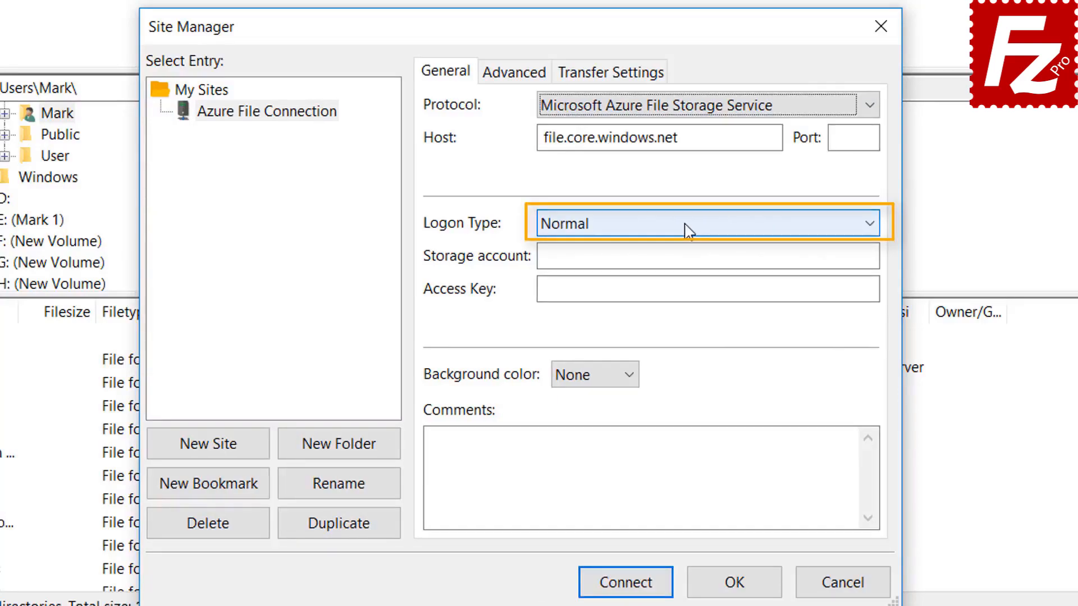
{"action": "left_click", "coordinate": [672, 257]}
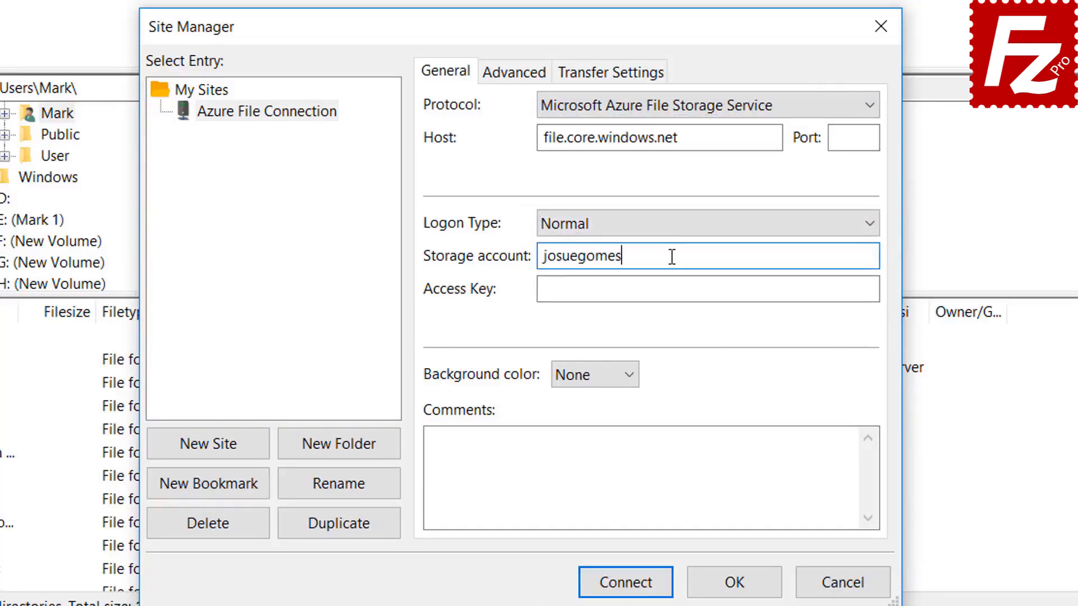
{"action": "left_click", "coordinate": [591, 290]}
{"action": "key", "text": "ctrl+v"}
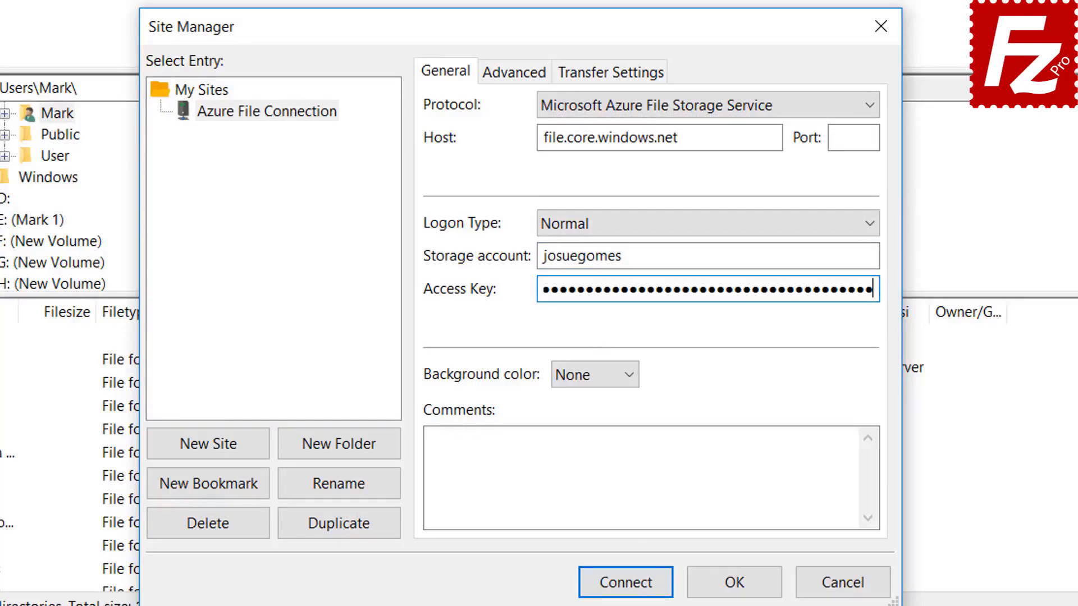
Step: Connect to Azure File Connection, always trusting its server certificate in future sessions
{"action": "left_click", "coordinate": [626, 584]}
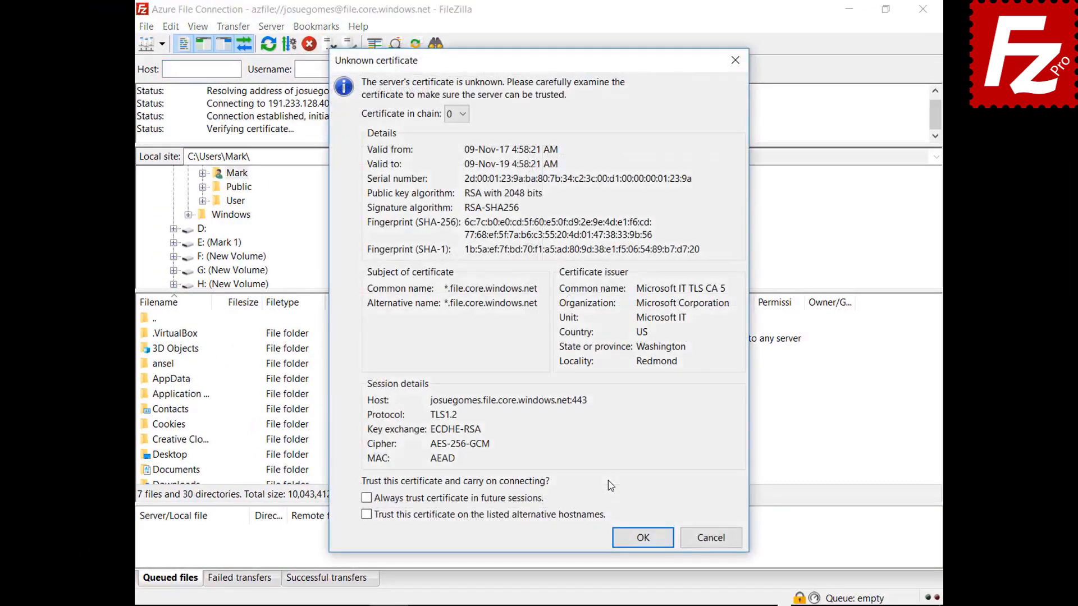
{"action": "left_click", "coordinate": [529, 500]}
{"action": "left_click", "coordinate": [633, 544]}
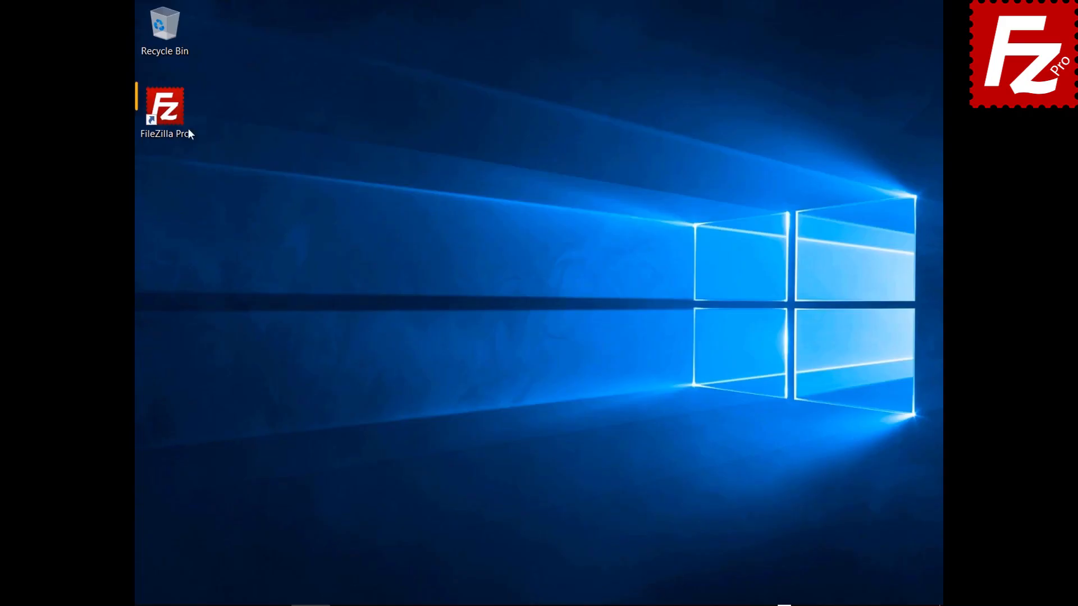
Step: Relaunch FileZilla Pro and add a new site named 'Google Cloud Connection'
{"action": "double_click", "coordinate": [170, 119]}
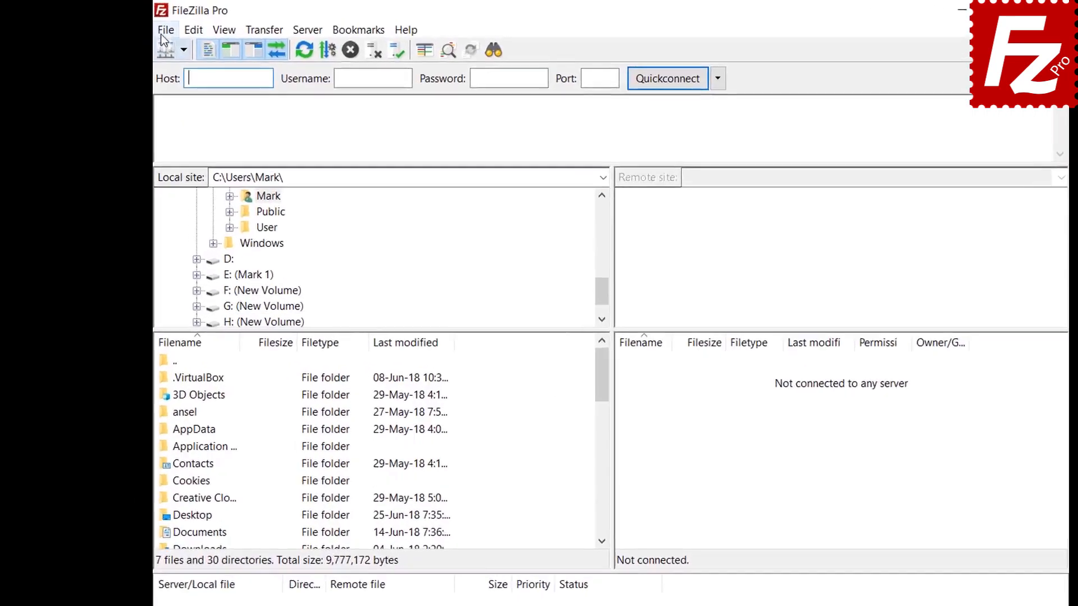
{"action": "left_click", "coordinate": [146, 26]}
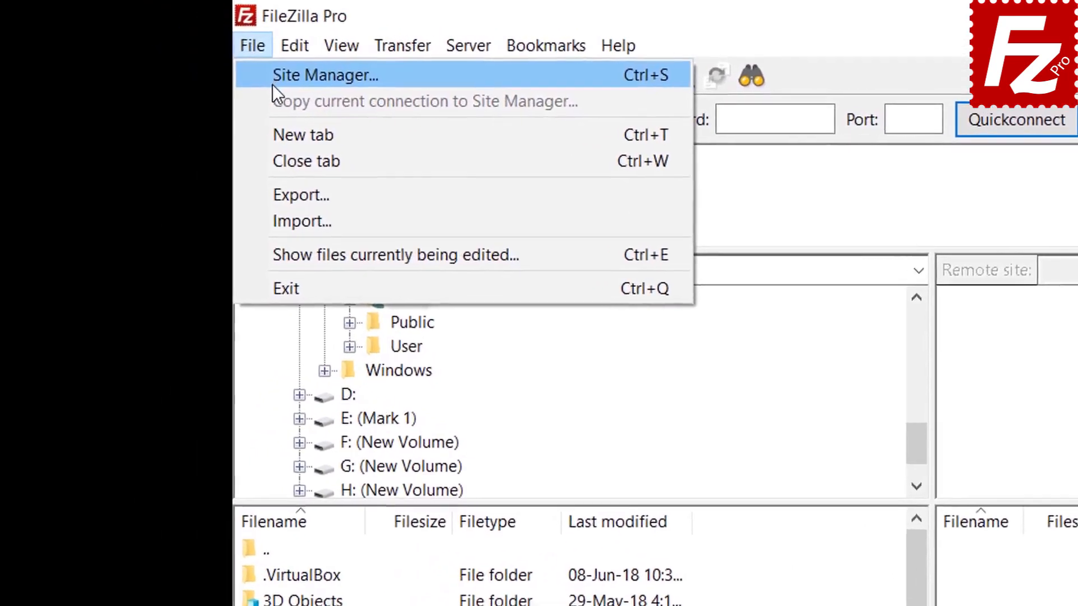
{"action": "left_click", "coordinate": [273, 84]}
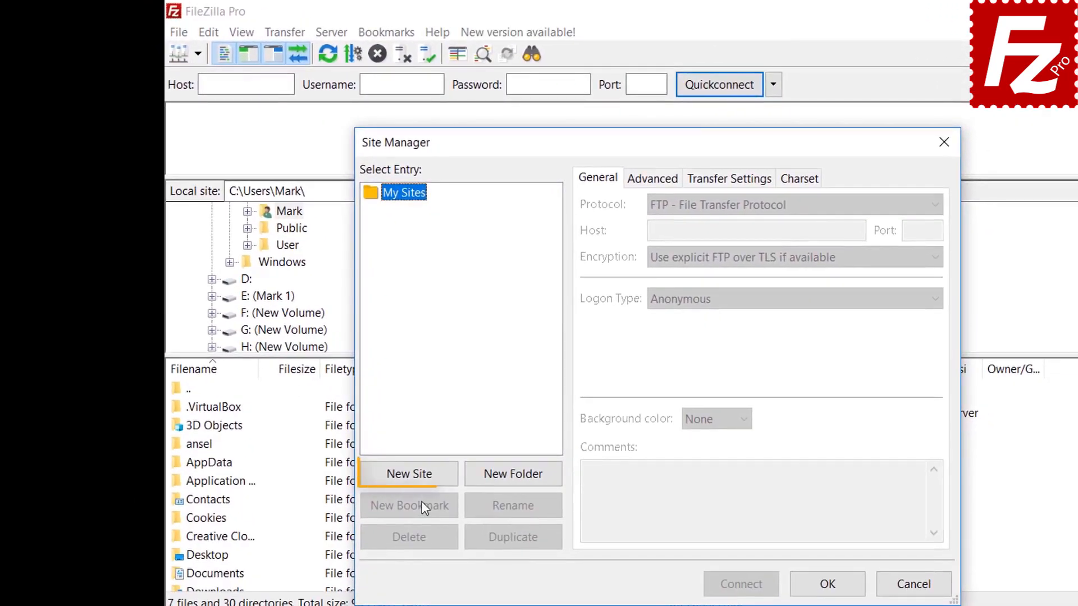
{"action": "left_click", "coordinate": [418, 476]}
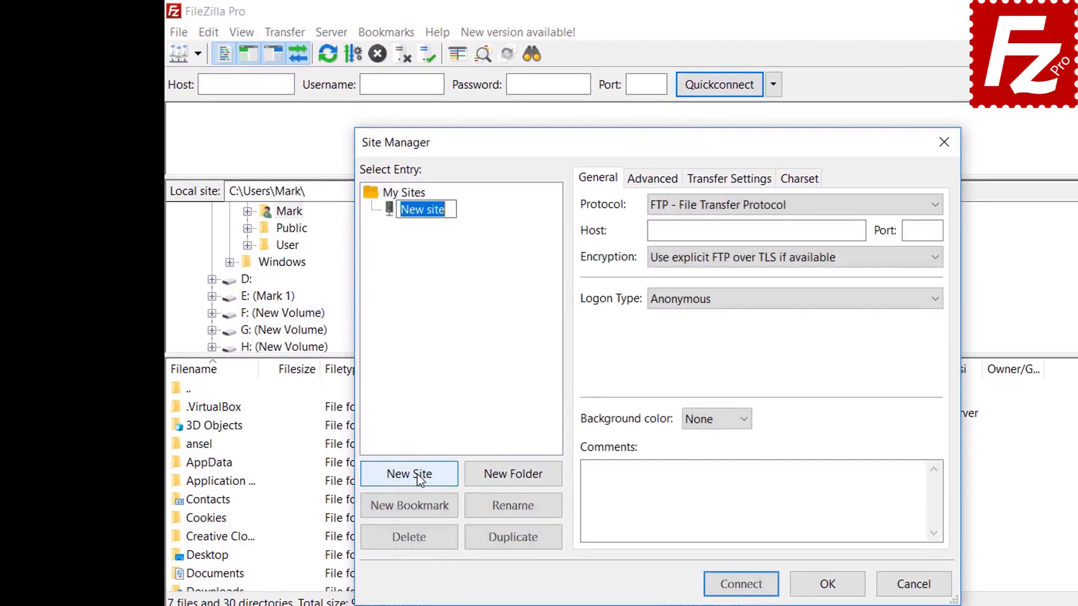
{"action": "type", "text": "Google Clou"}
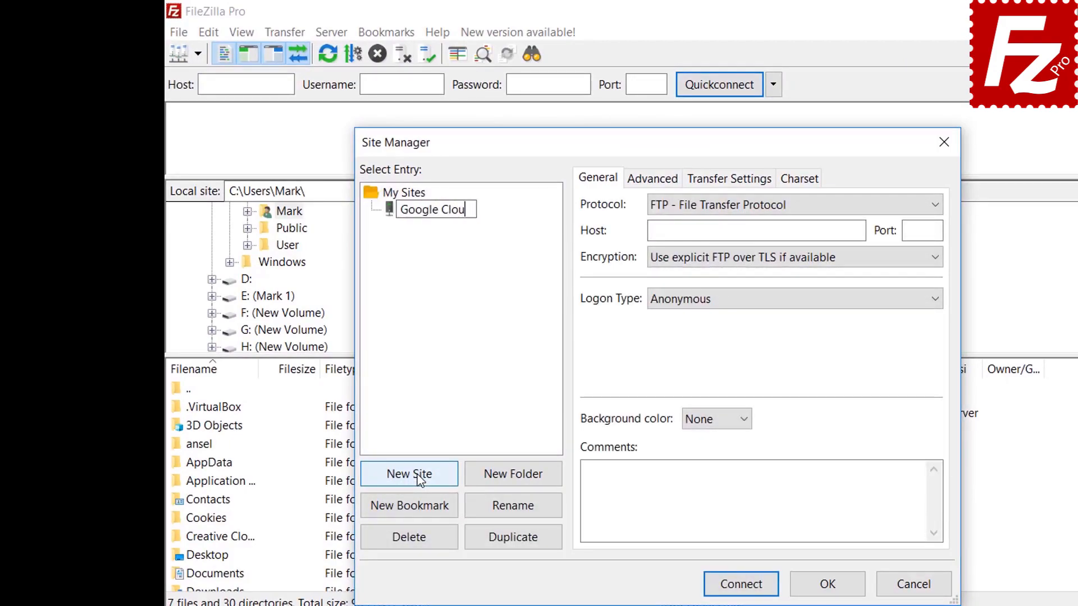
{"action": "type", "text": "d Connection"}
{"action": "key", "text": "Return"}
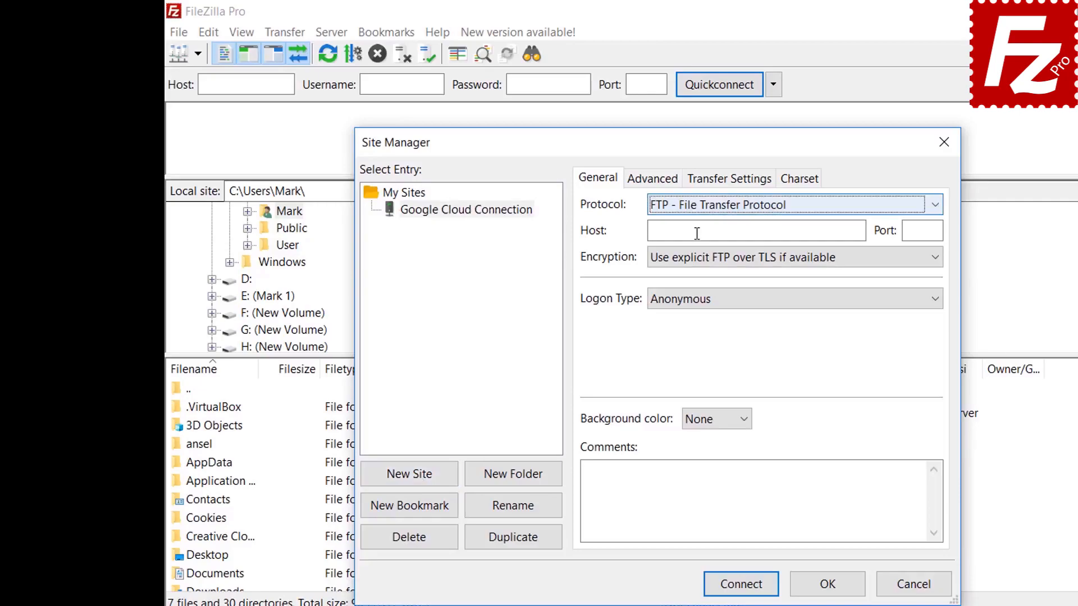
Step: Set the protocol to Google Cloud Storage with project ID filezilla-pro and the account e-mail
{"action": "left_click", "coordinate": [701, 215]}
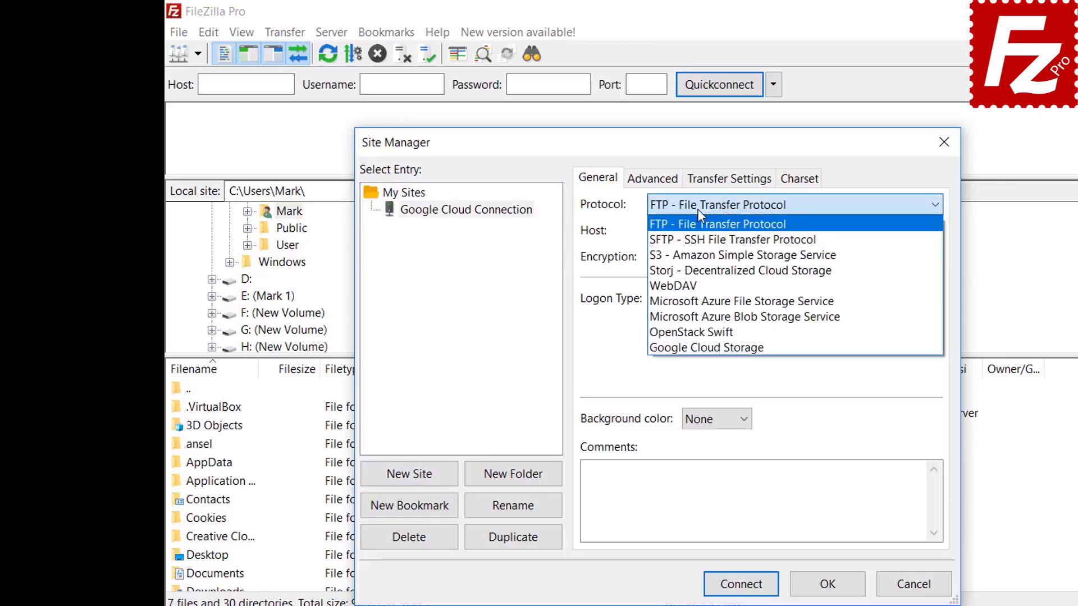
{"action": "left_click", "coordinate": [690, 349]}
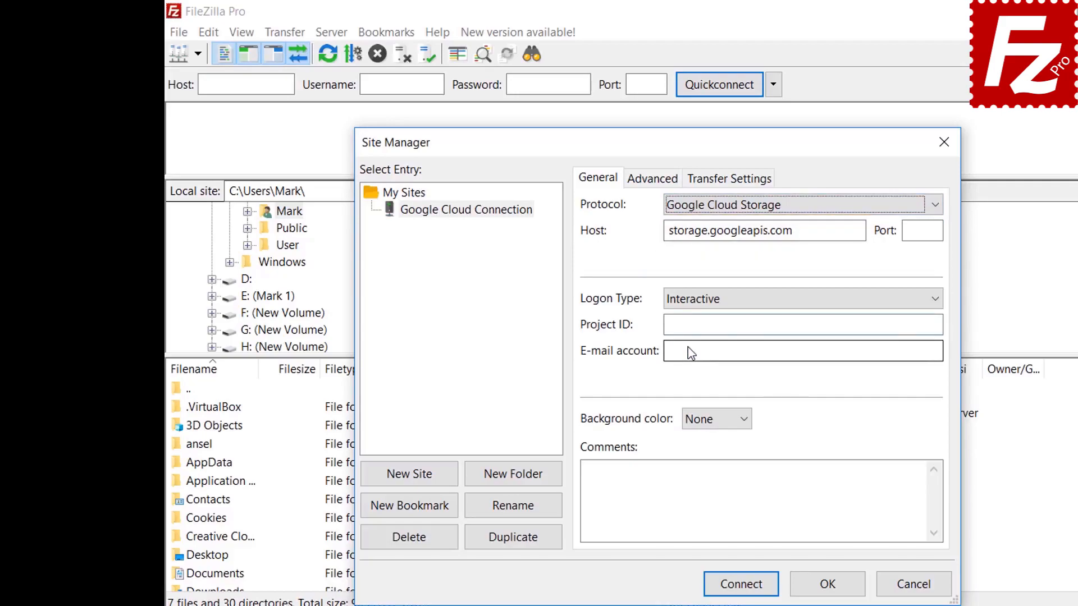
{"action": "type", "text": "filezilla-pro"}
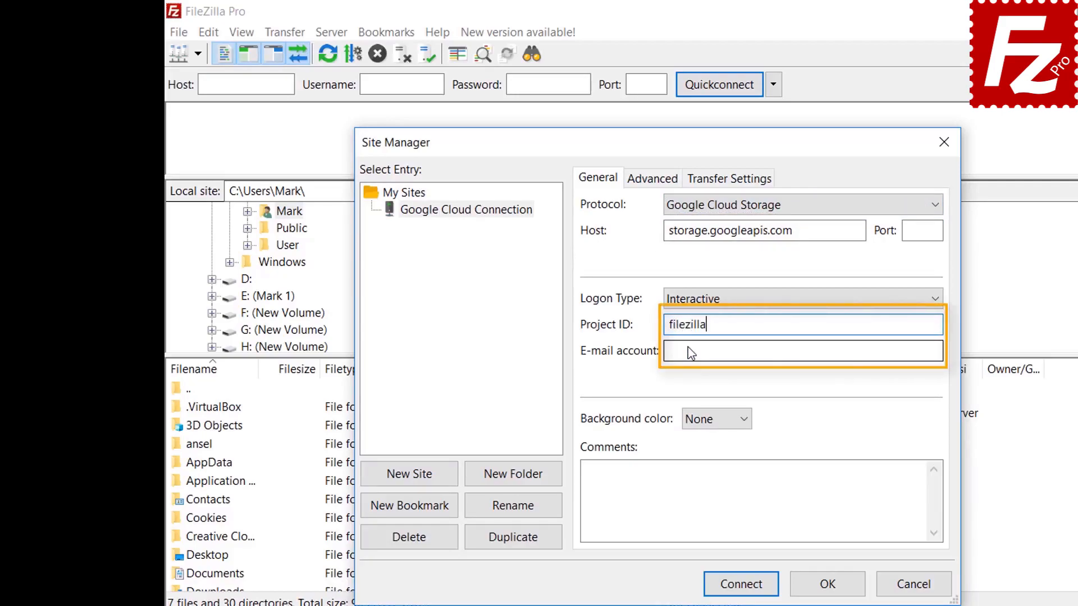
{"action": "left_click", "coordinate": [691, 352]}
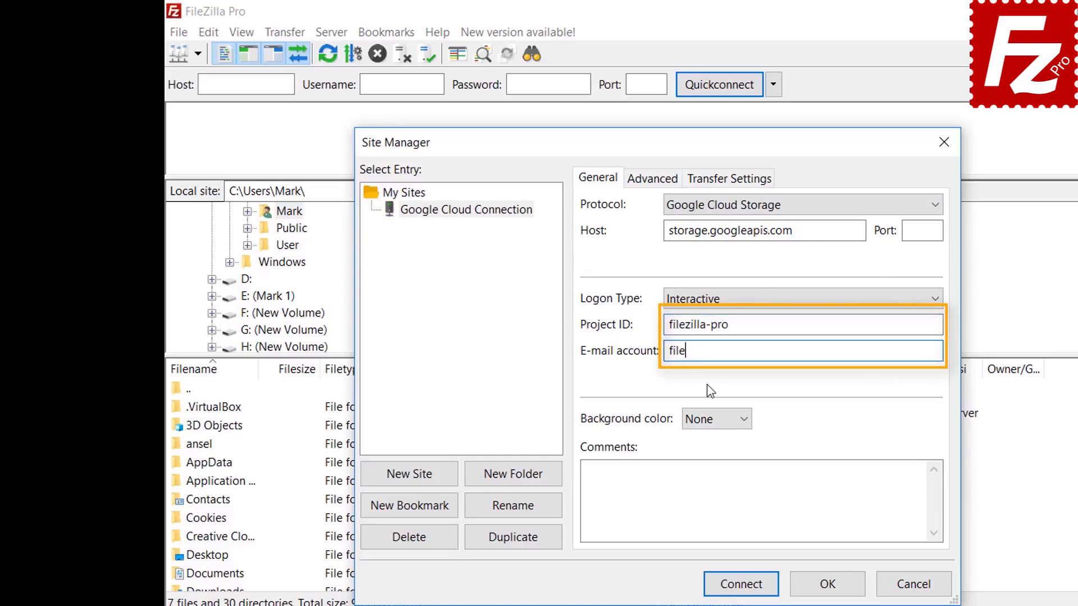
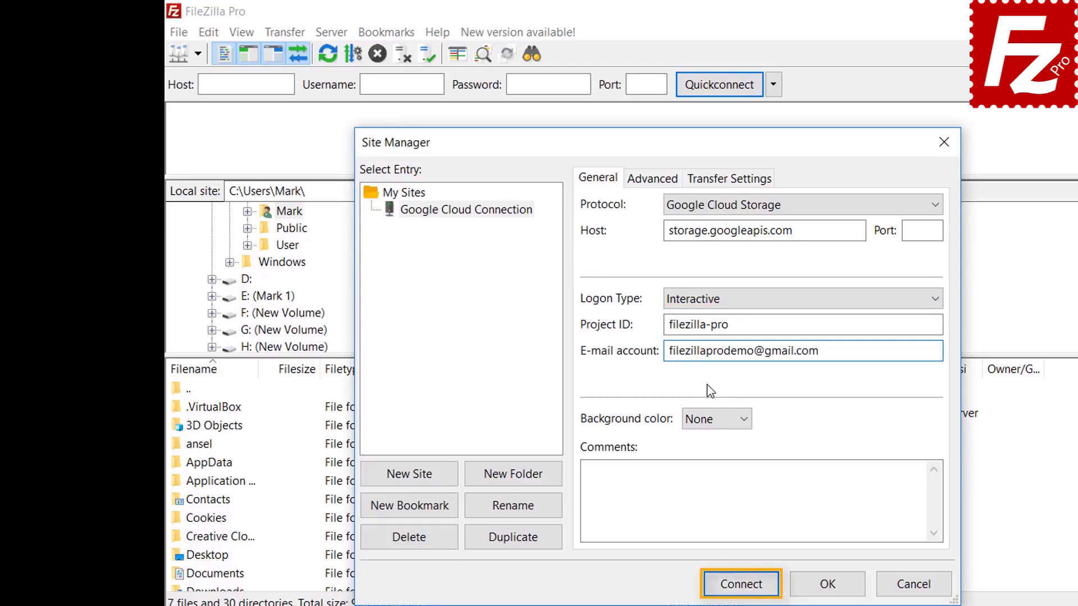
Step: Connect and sign in to Google with the account e-mail and password
{"action": "left_click", "coordinate": [742, 596]}
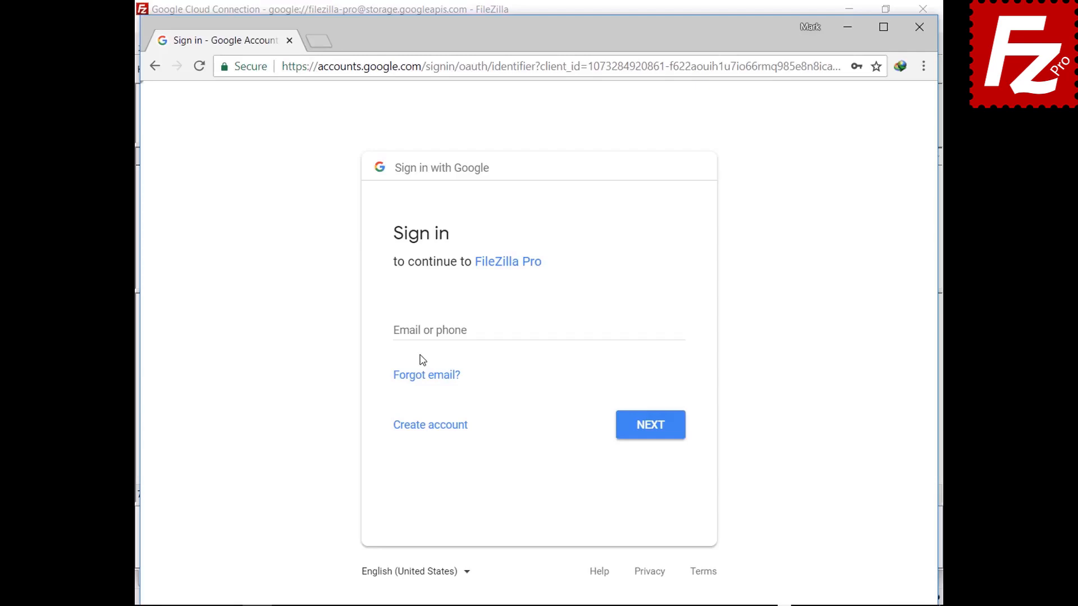
{"action": "left_click", "coordinate": [424, 330]}
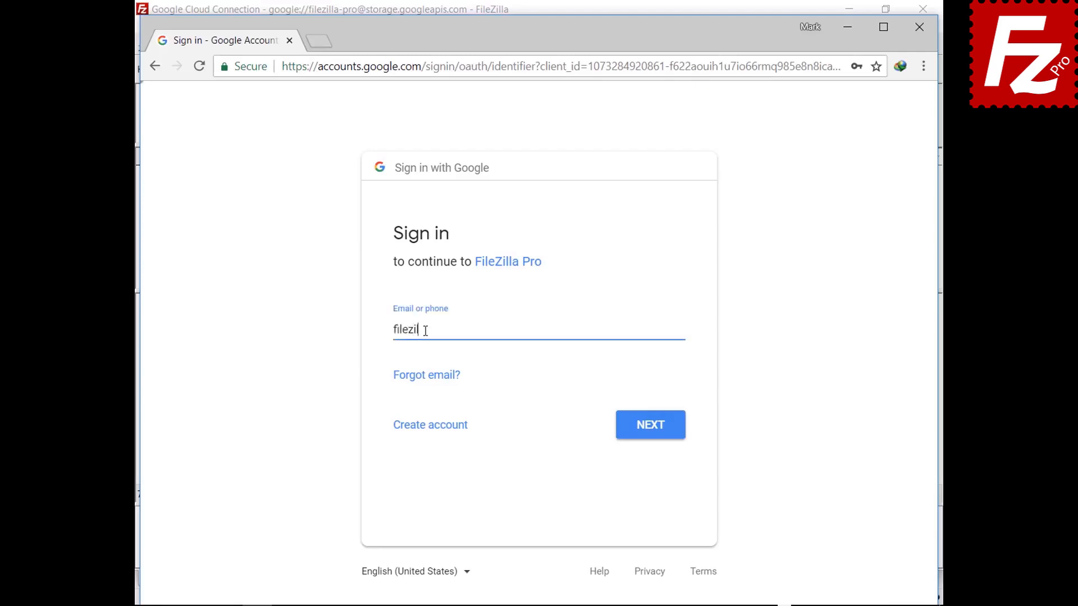
{"action": "left_click", "coordinate": [649, 432]}
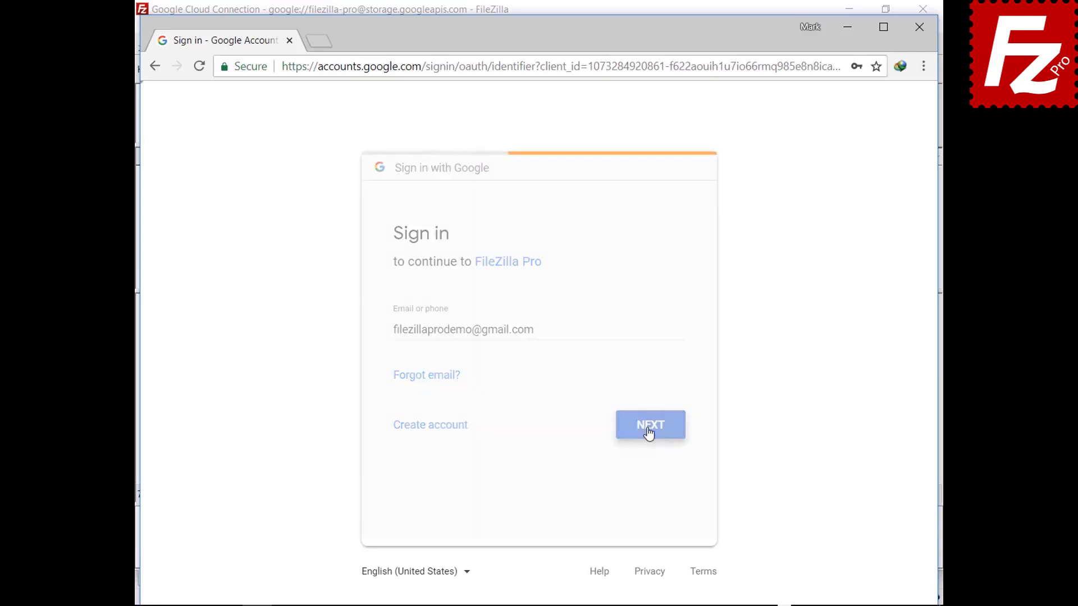
{"action": "key", "text": "ctrl+v"}
{"action": "left_click", "coordinate": [651, 401]}
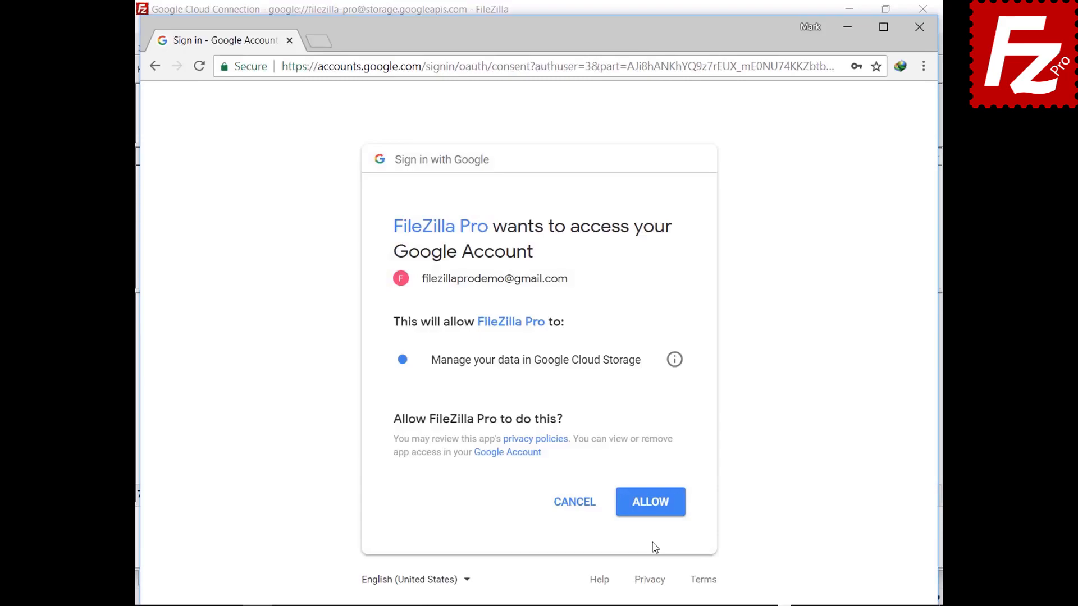
Step: Allow FileZilla Pro access and trust both Google certificates, including storage.googleapis.com
{"action": "left_click", "coordinate": [650, 513]}
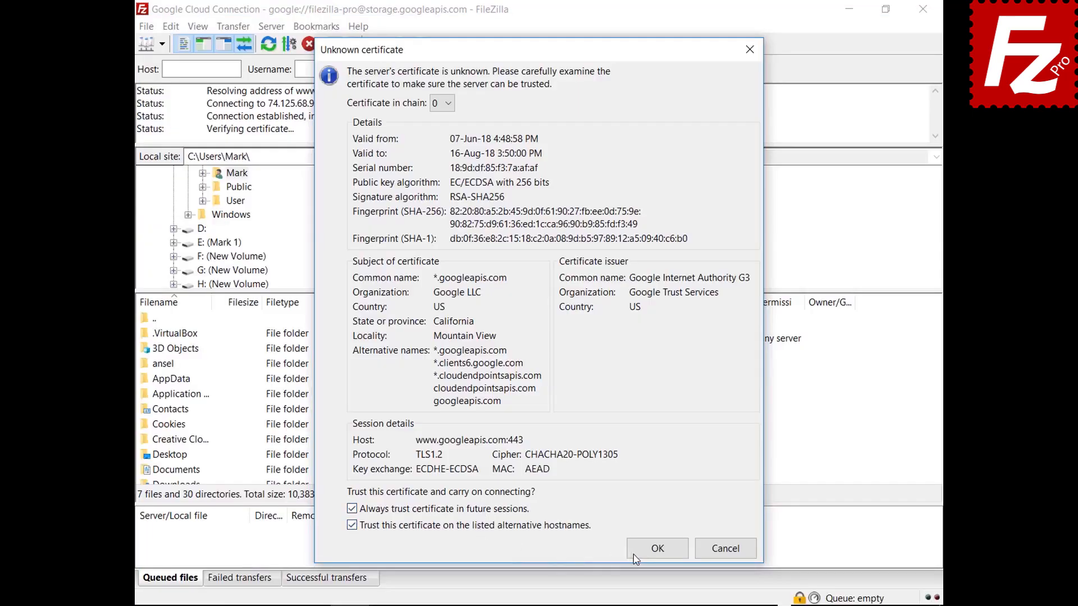
{"action": "left_click", "coordinate": [635, 557]}
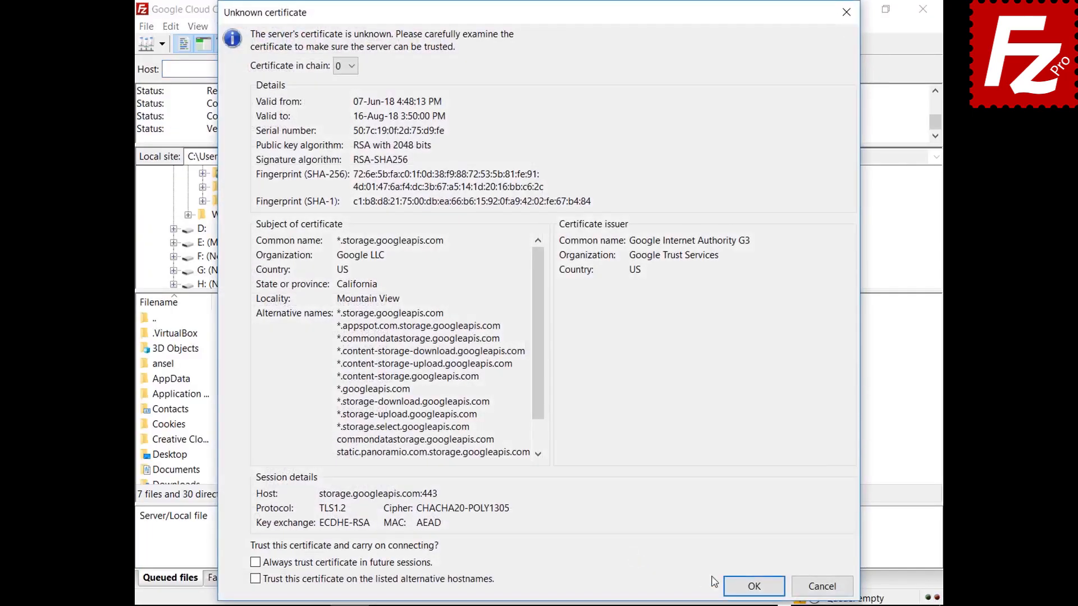
{"action": "left_click", "coordinate": [736, 587]}
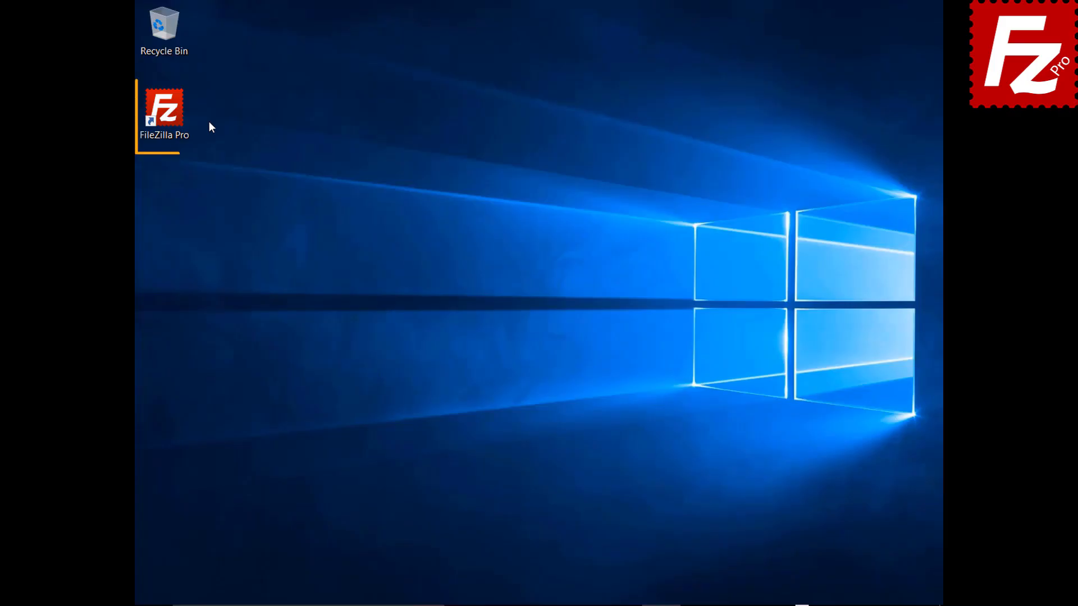
Step: Relaunch FileZilla Pro and add a new site named 'Google Drive'
{"action": "double_click", "coordinate": [171, 116]}
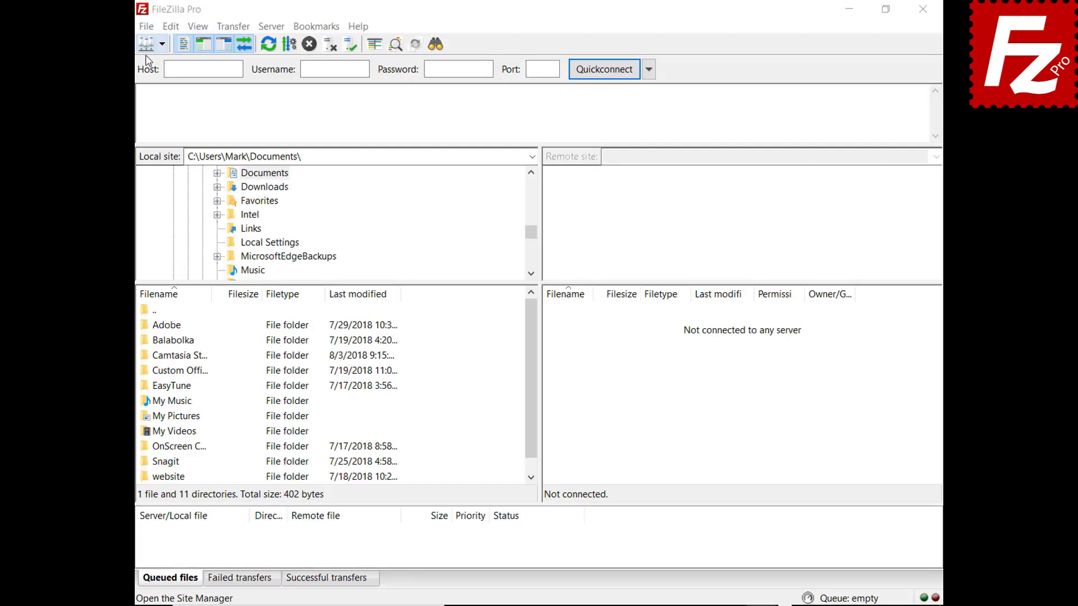
{"action": "left_click", "coordinate": [146, 26]}
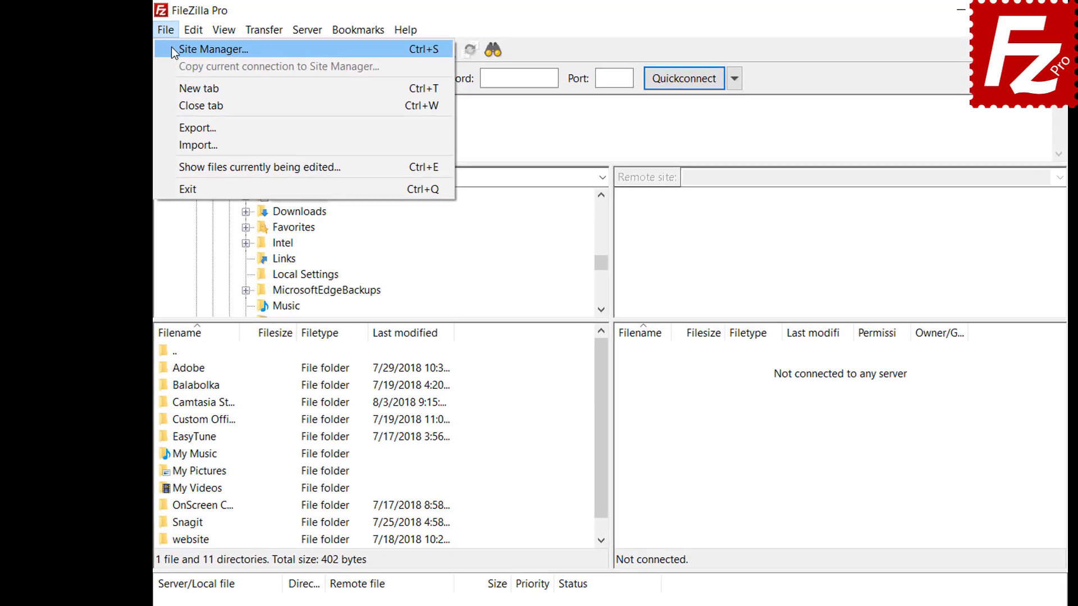
{"action": "left_click", "coordinate": [158, 44]}
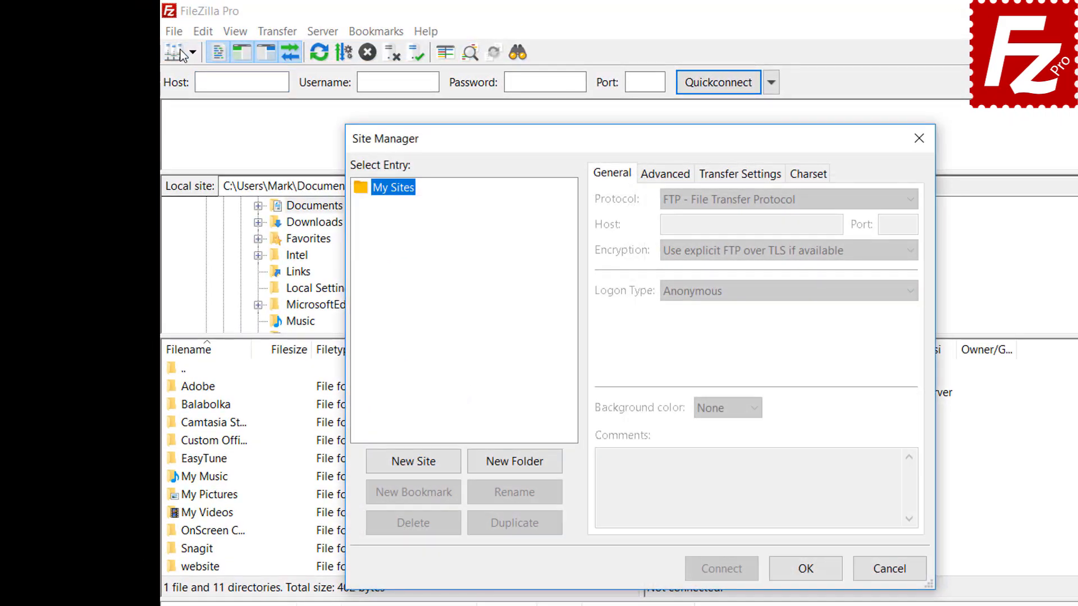
{"action": "left_click", "coordinate": [414, 465]}
{"action": "type", "text": "Google Drive"}
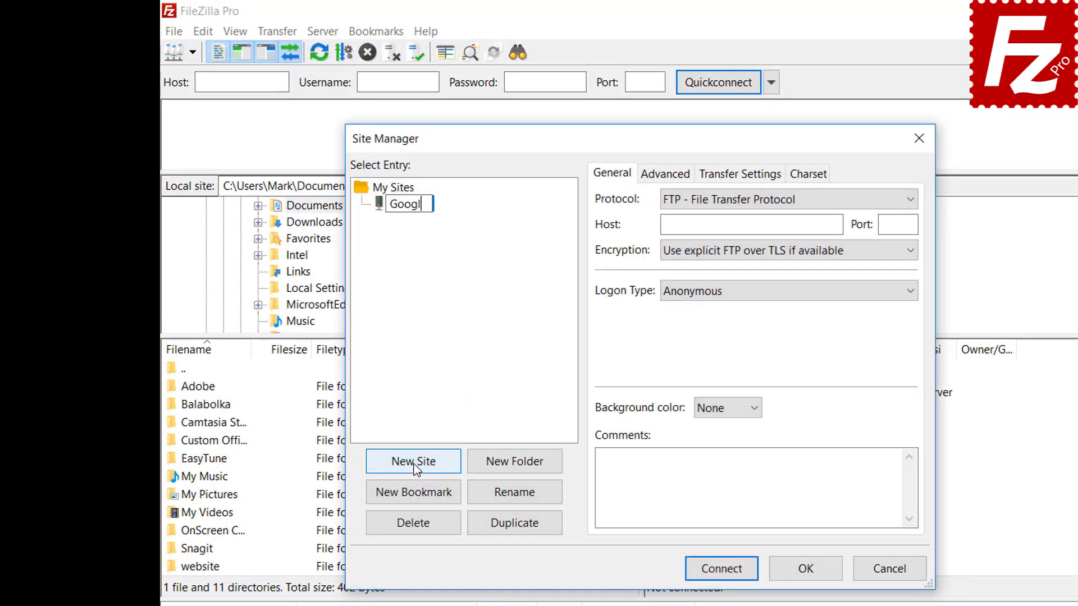
Step: Set the protocol to Google Drive, enter the account e-mail as User, and connect
{"action": "left_click", "coordinate": [743, 206]}
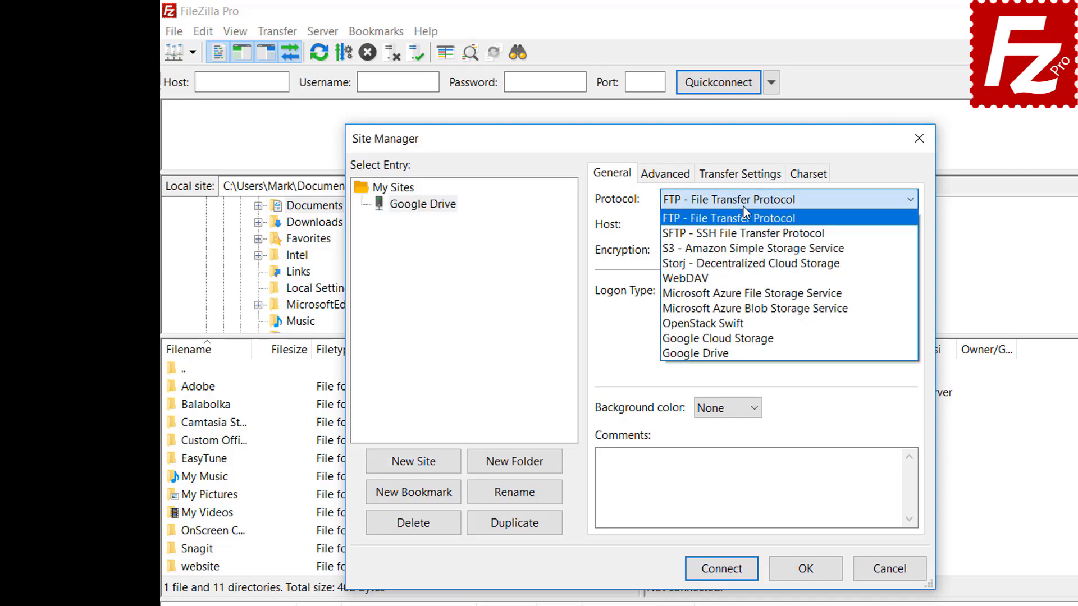
{"action": "left_click", "coordinate": [741, 352]}
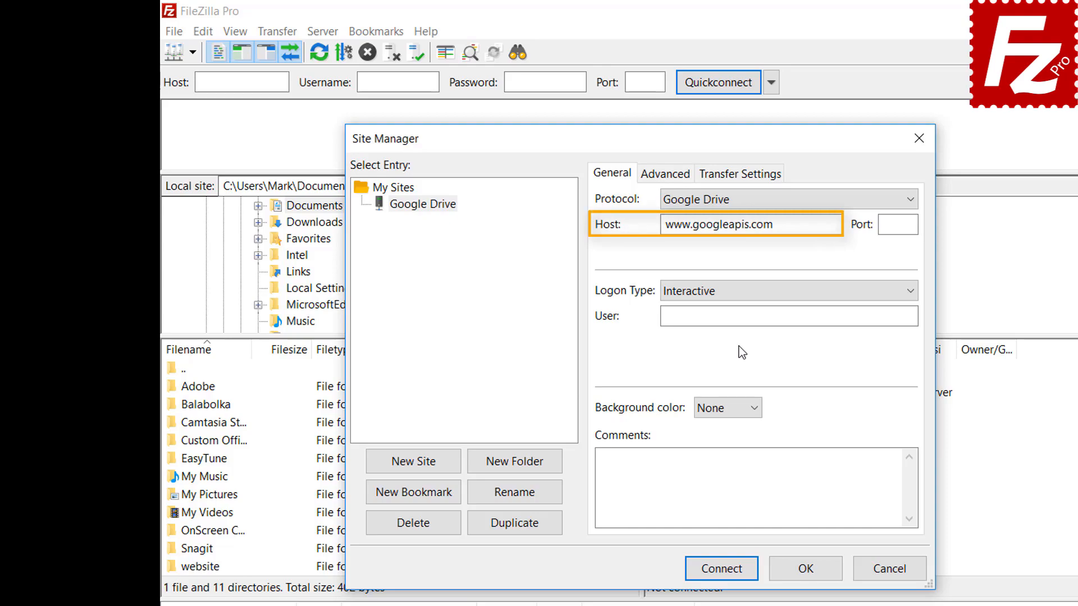
{"action": "left_click", "coordinate": [857, 316]}
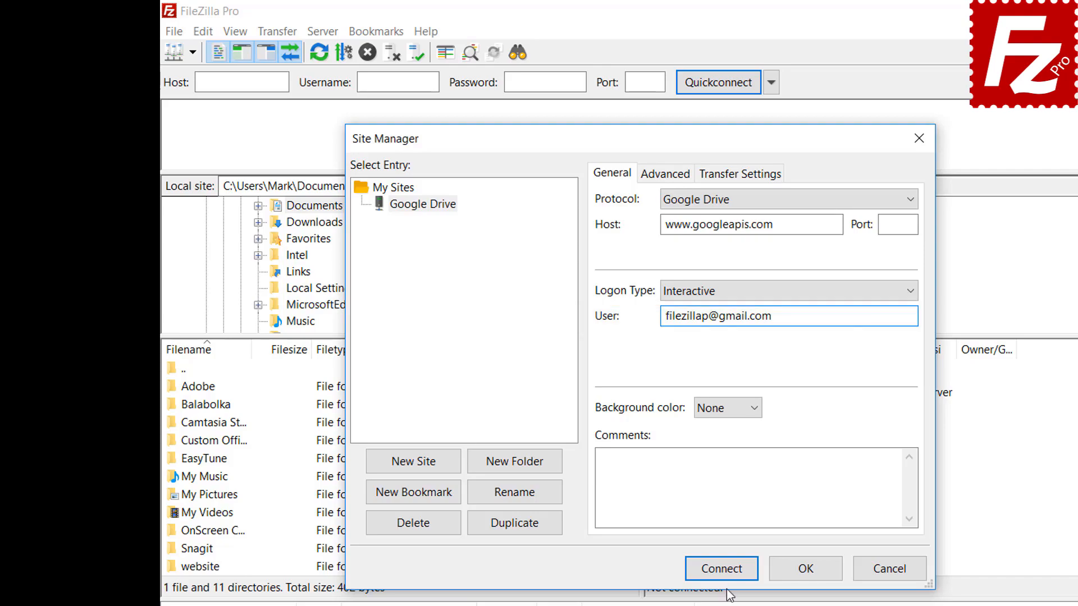
{"action": "left_click", "coordinate": [724, 570]}
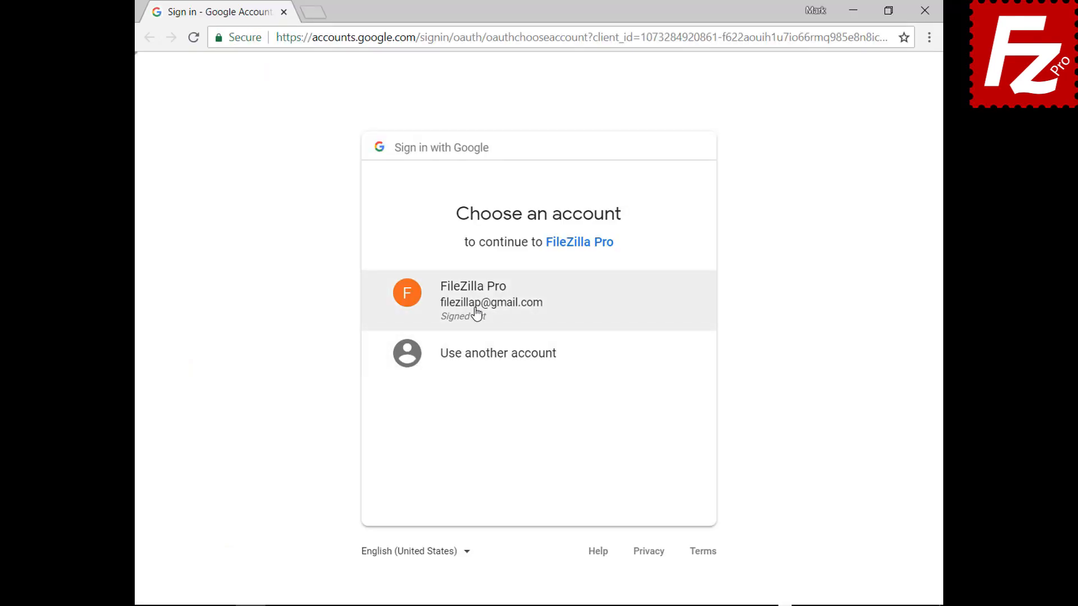
Step: Pick the Google account, enter its password, allow FileZilla Pro access, and close Chrome
{"action": "left_click", "coordinate": [477, 313]}
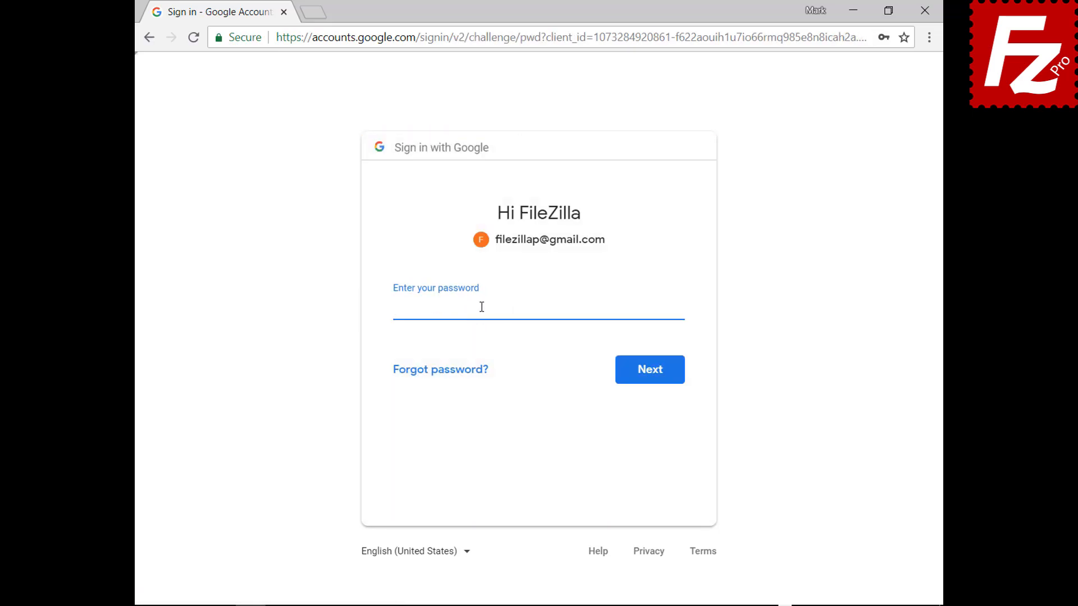
{"action": "key", "text": "ctrl+v"}
{"action": "left_click", "coordinate": [651, 380]}
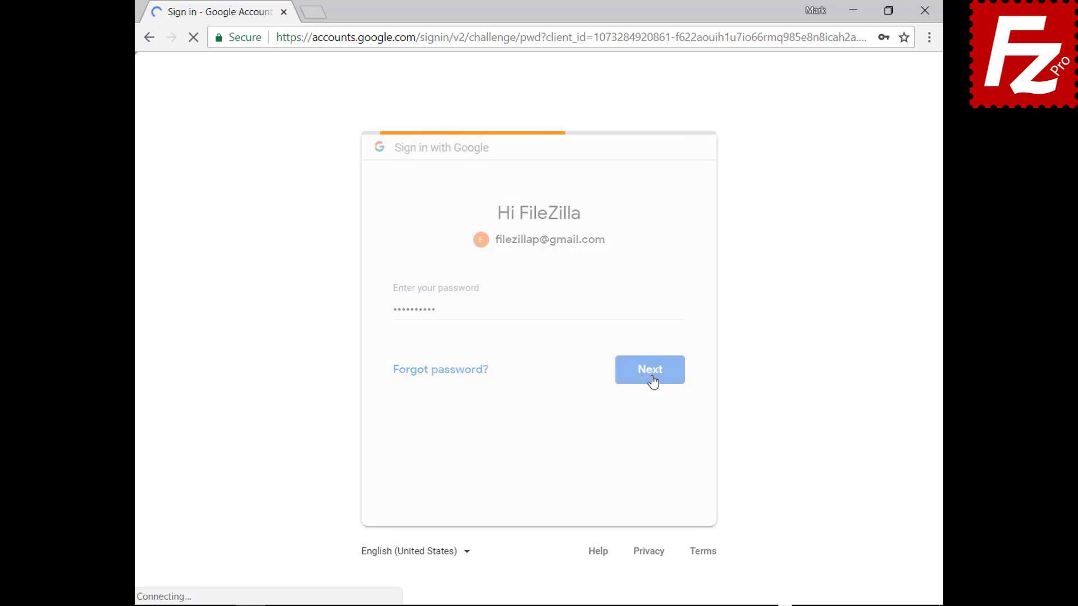
{"action": "left_click", "coordinate": [646, 511]}
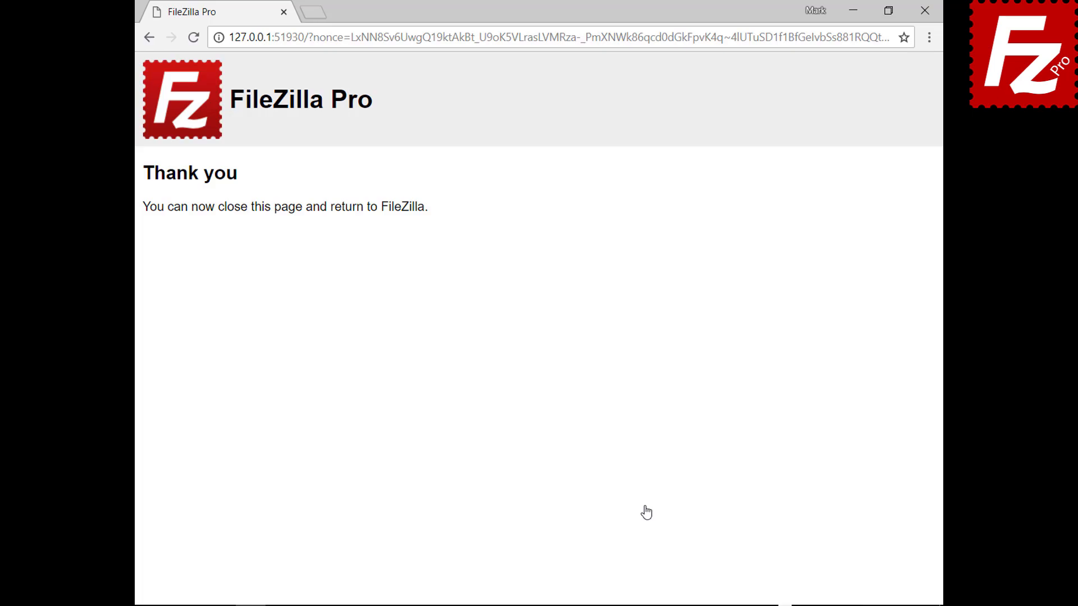
{"action": "left_click", "coordinate": [925, 10]}
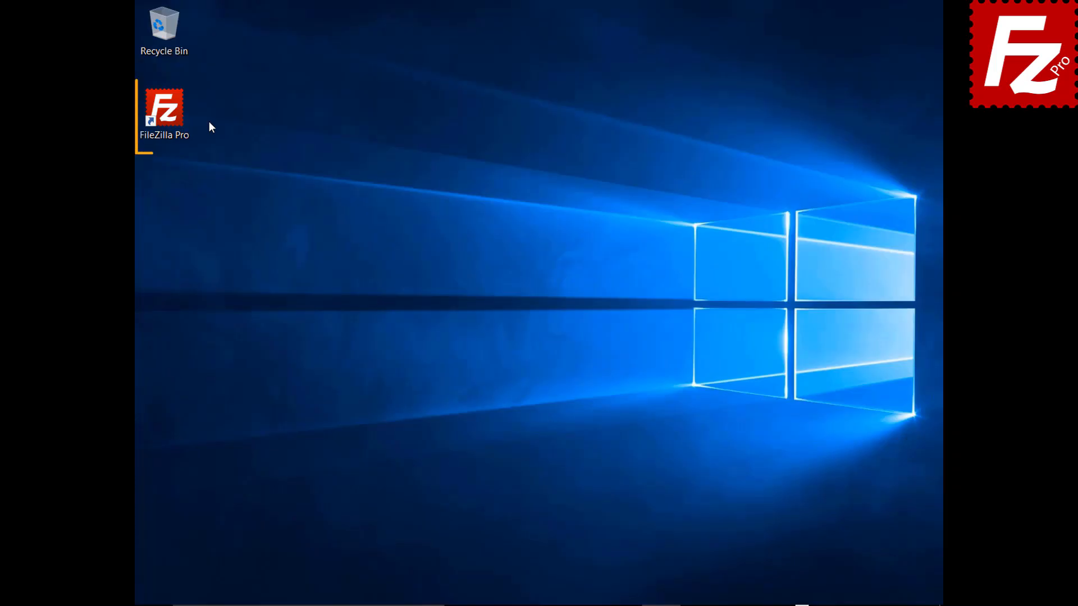
Step: Launch FileZilla Pro and add a new Site Manager entry named 'Dropbox'
{"action": "double_click", "coordinate": [171, 116]}
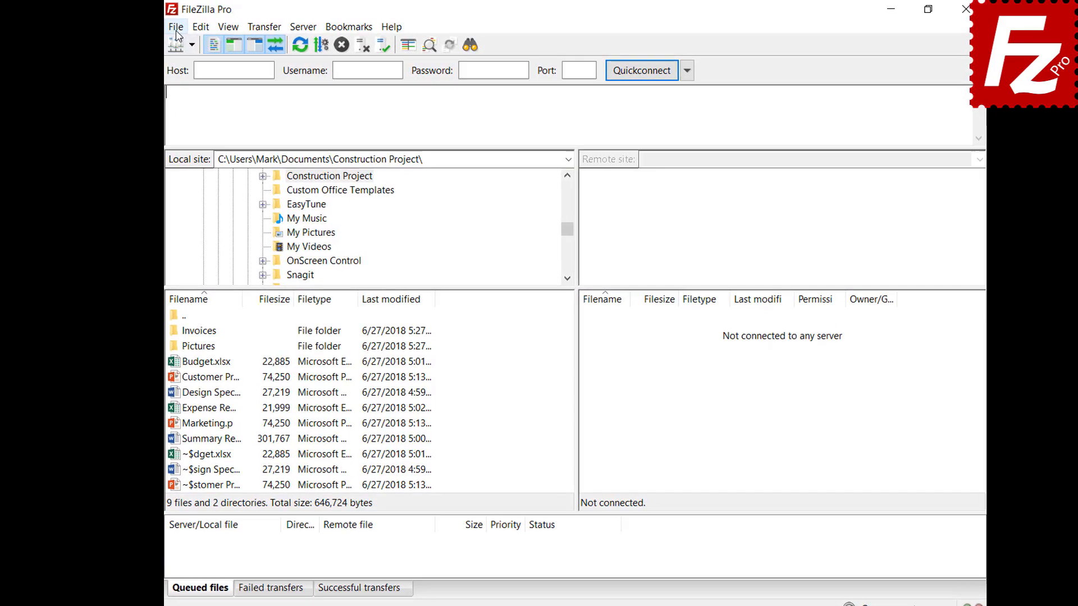
{"action": "left_click", "coordinate": [149, 27]}
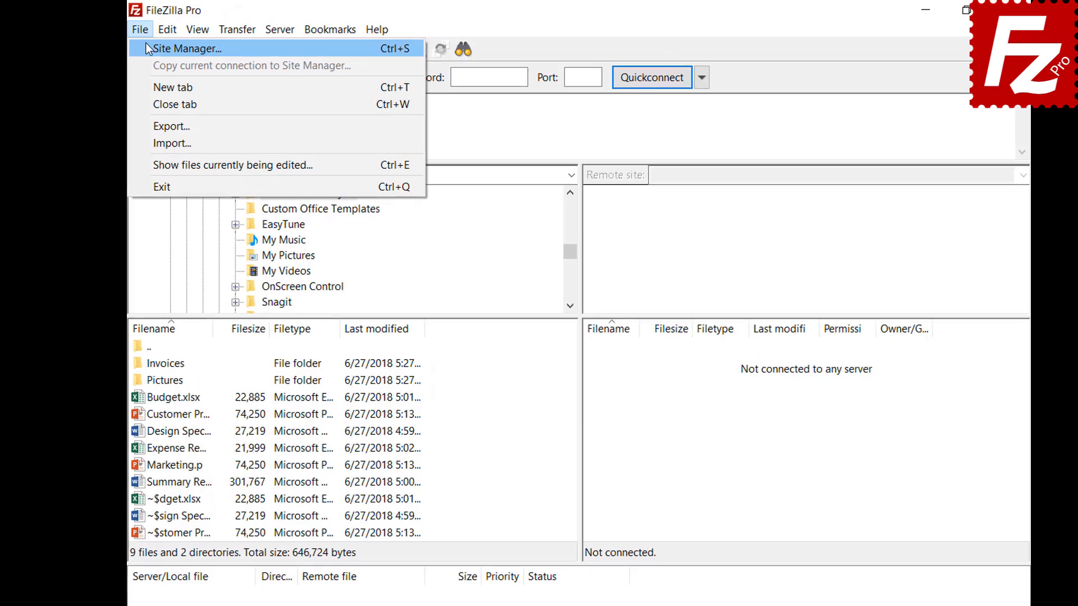
{"action": "left_click", "coordinate": [146, 45]}
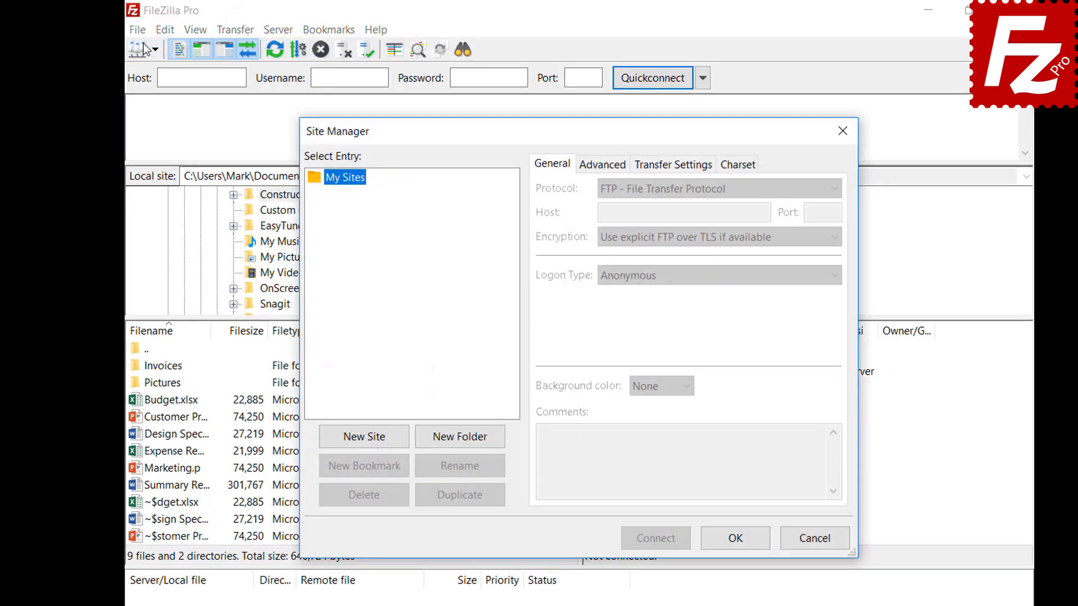
{"action": "left_click", "coordinate": [365, 443]}
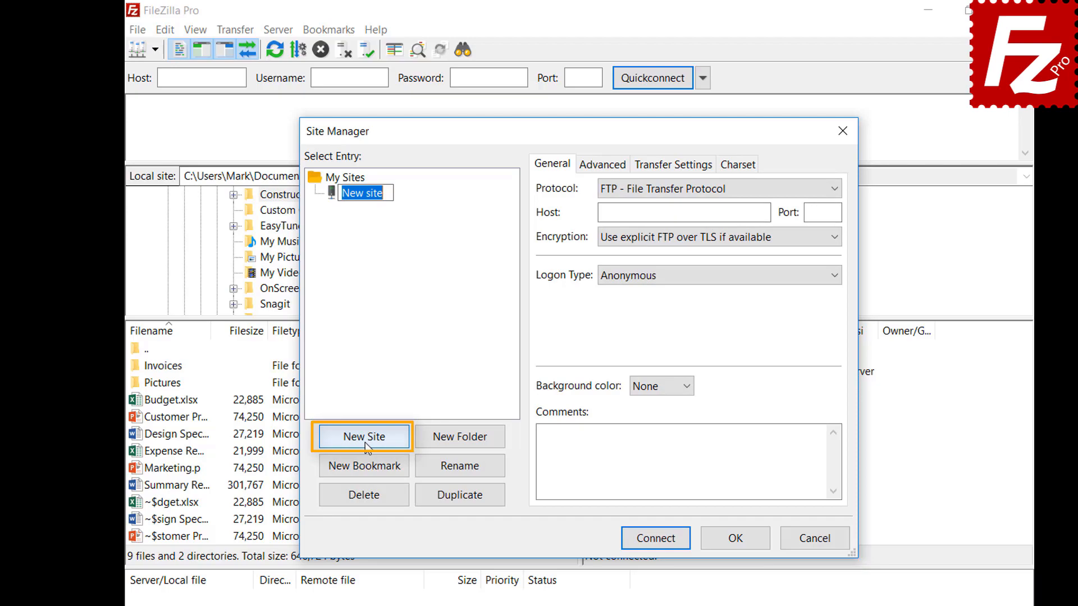
{"action": "type", "text": "Dropbox"}
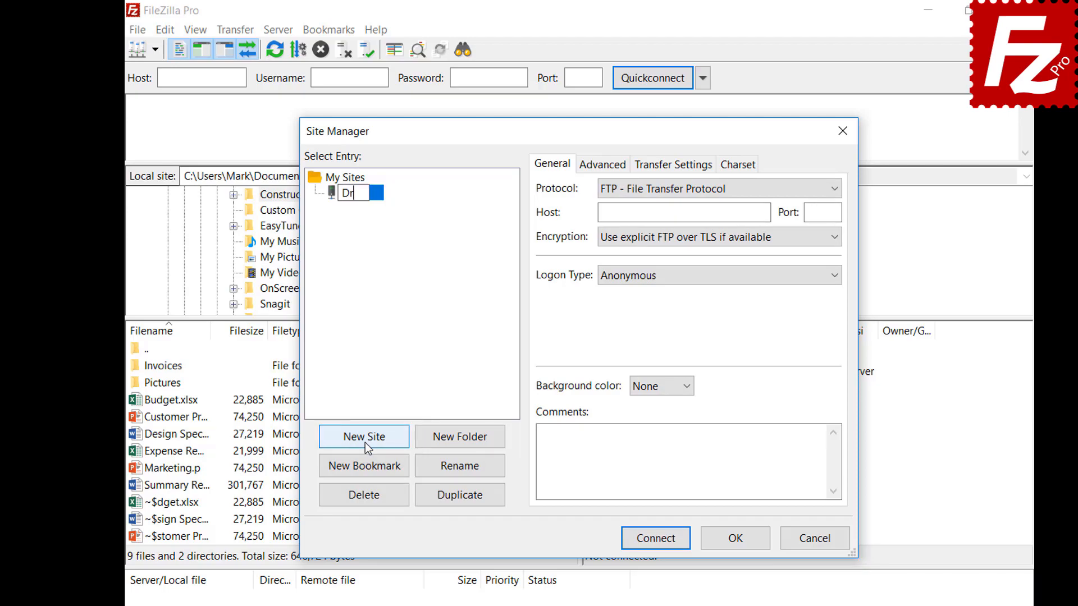
Step: Set the site's protocol to Dropbox and connect
{"action": "left_click", "coordinate": [787, 190]}
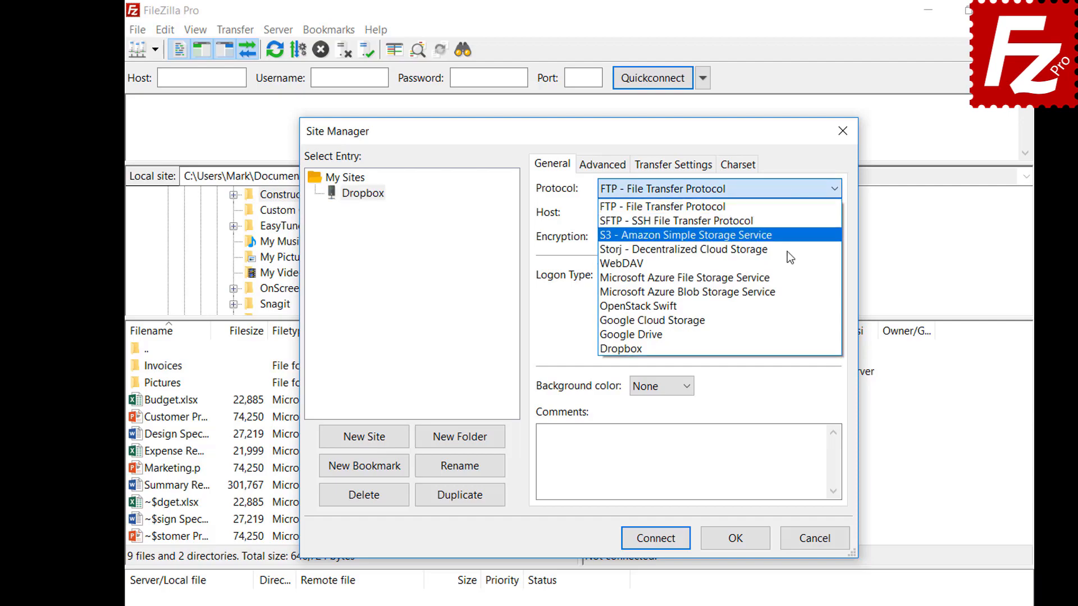
{"action": "left_click", "coordinate": [787, 348]}
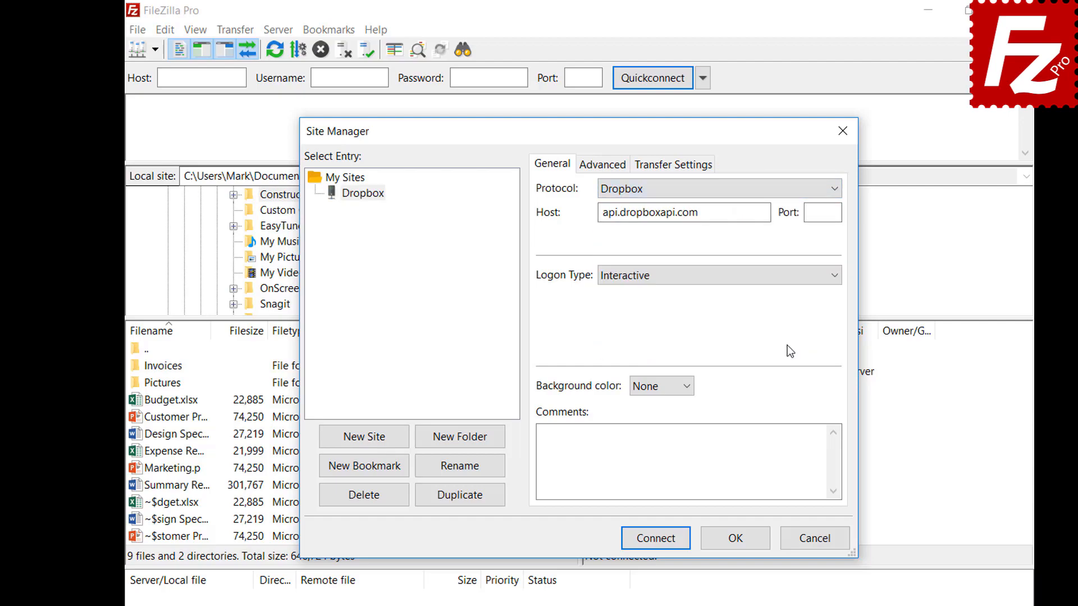
{"action": "left_click", "coordinate": [653, 541]}
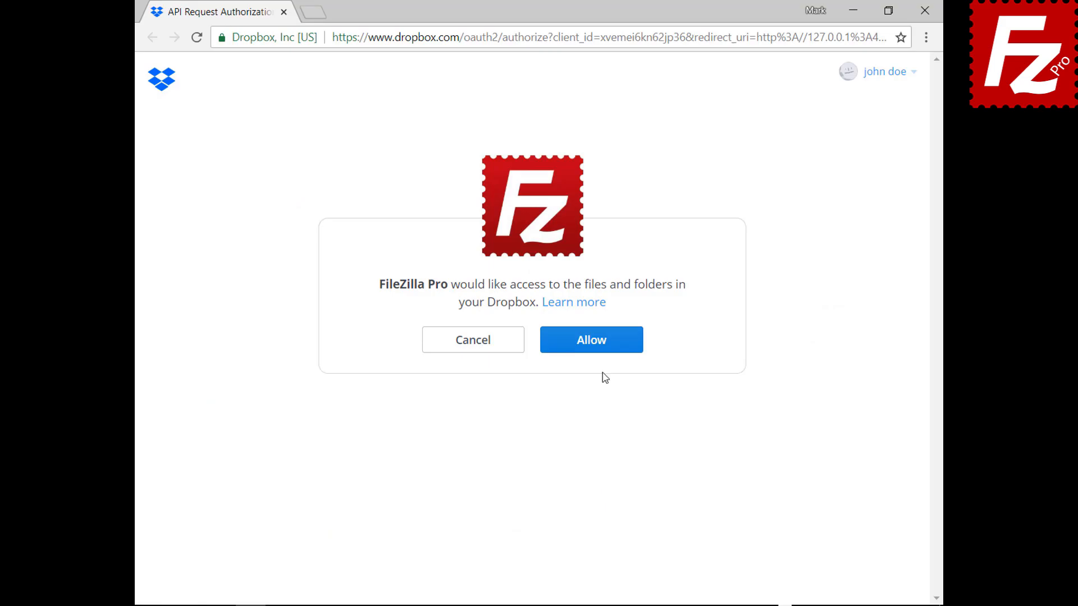
Step: Allow FileZilla Pro to access the Dropbox account's files and folders
{"action": "left_click", "coordinate": [599, 352]}
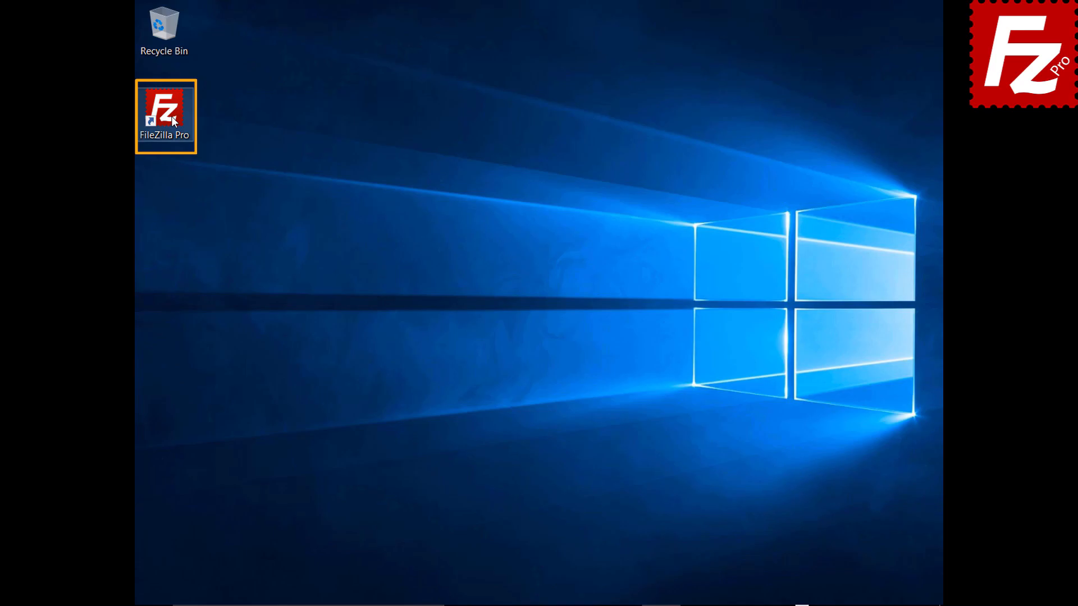
Step: Launch FileZilla Pro and add a new Site Manager entry named 'OneDrive'
{"action": "double_click", "coordinate": [165, 112]}
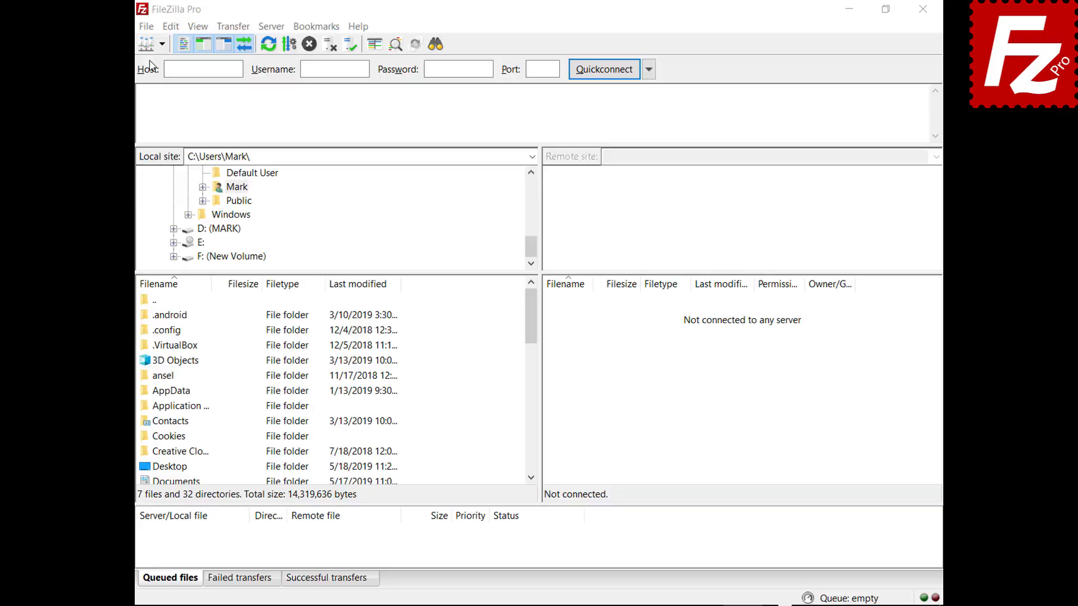
{"action": "left_click", "coordinate": [119, 29]}
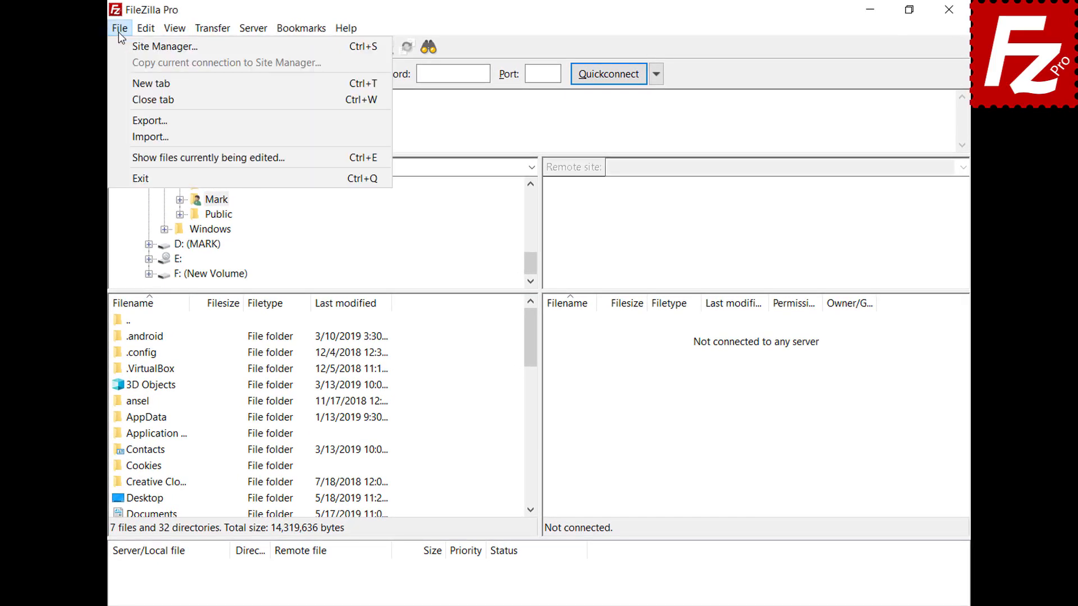
{"action": "left_click", "coordinate": [120, 45]}
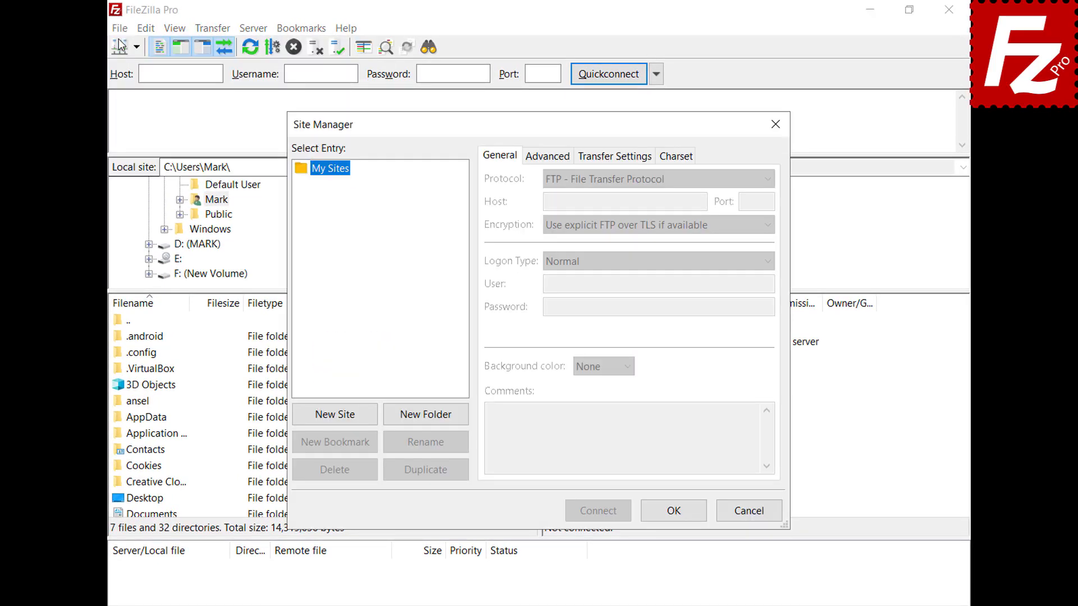
{"action": "left_click", "coordinate": [334, 414]}
{"action": "type", "text": "O"}
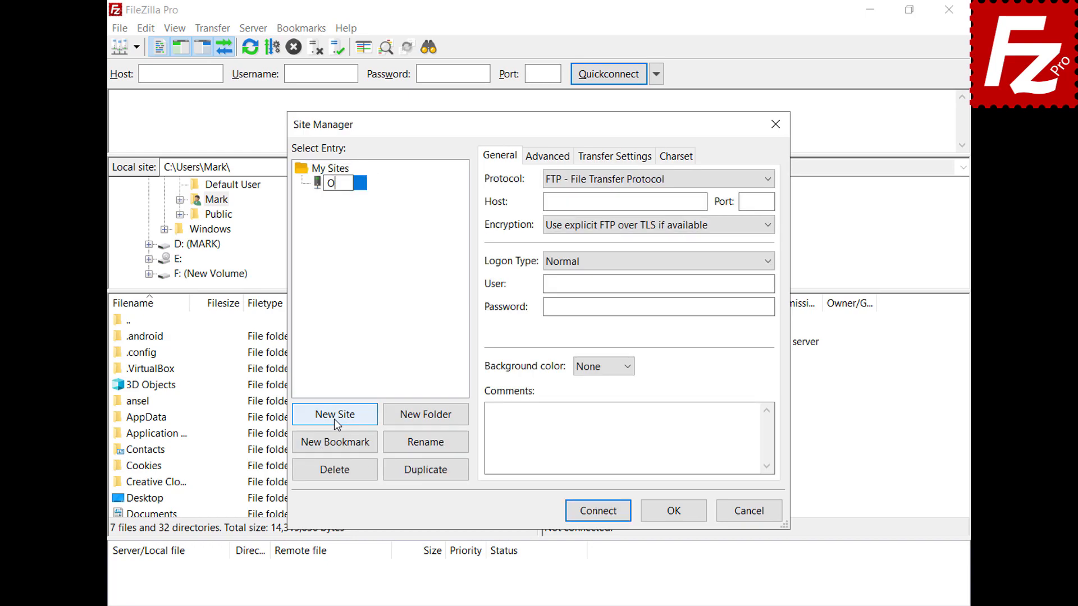
{"action": "type", "text": "neDrive"}
Step: Set the site's protocol to Microsoft OneDrive and connect
{"action": "left_click", "coordinate": [765, 179]}
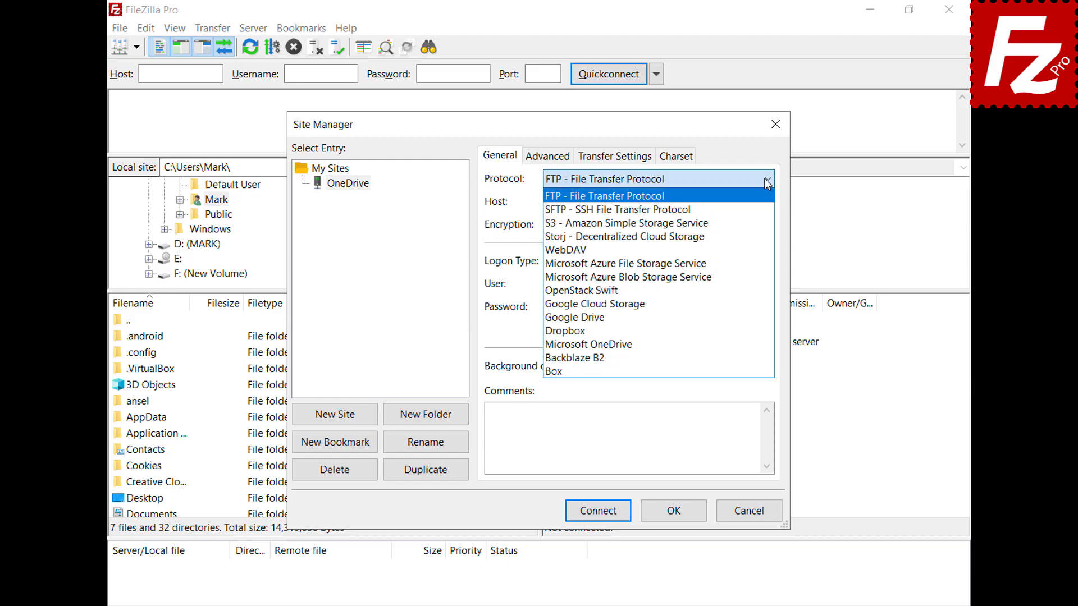
{"action": "left_click", "coordinate": [769, 344]}
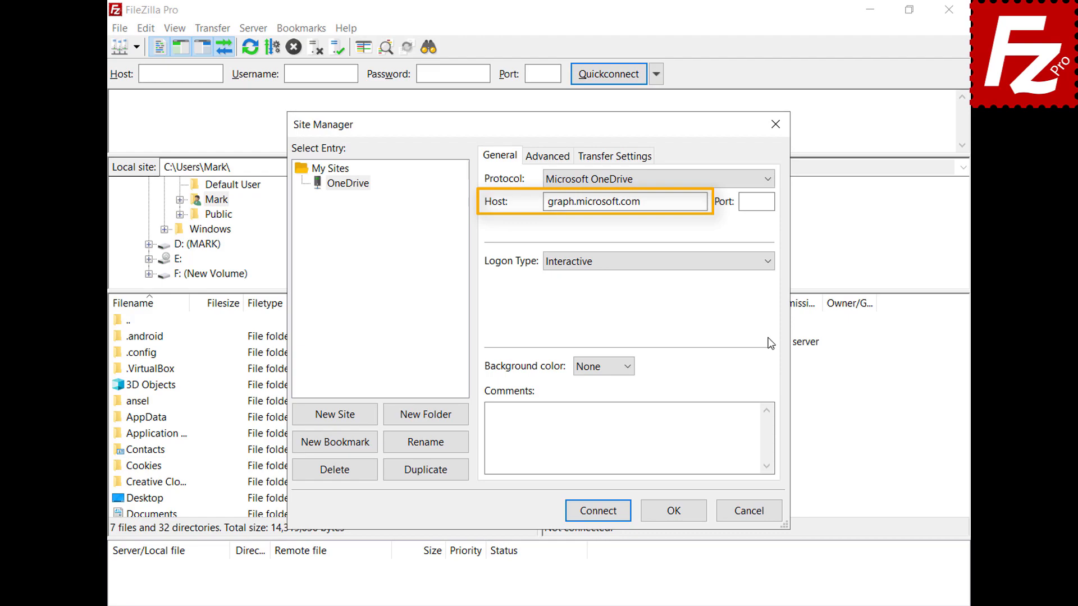
{"action": "left_click", "coordinate": [597, 512]}
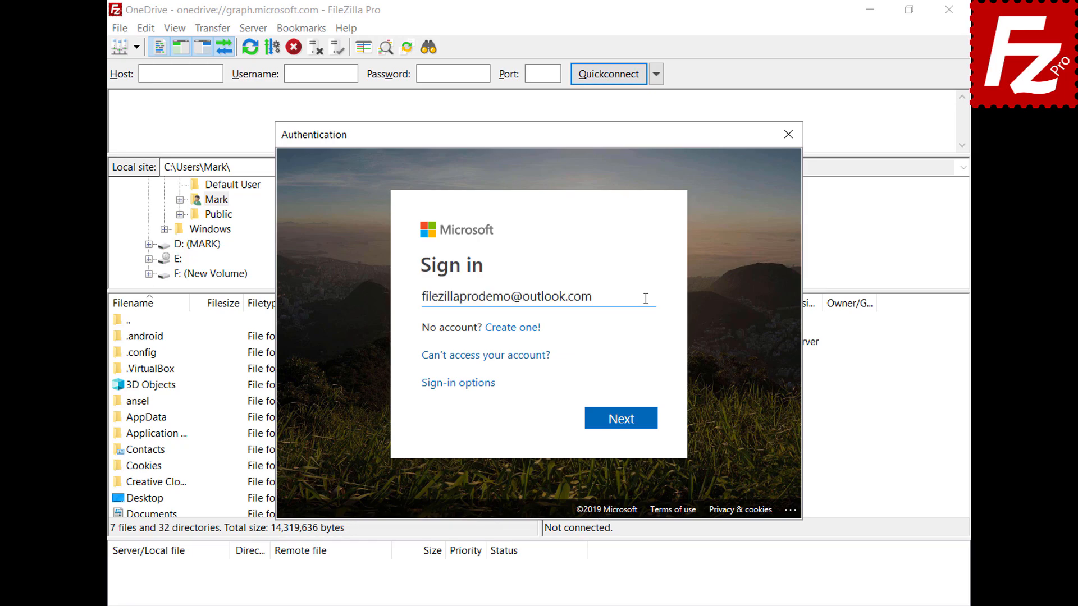
Step: Sign in with the account password and accept FileZilla Pro's access to the OneDrive files
{"action": "left_click", "coordinate": [620, 425]}
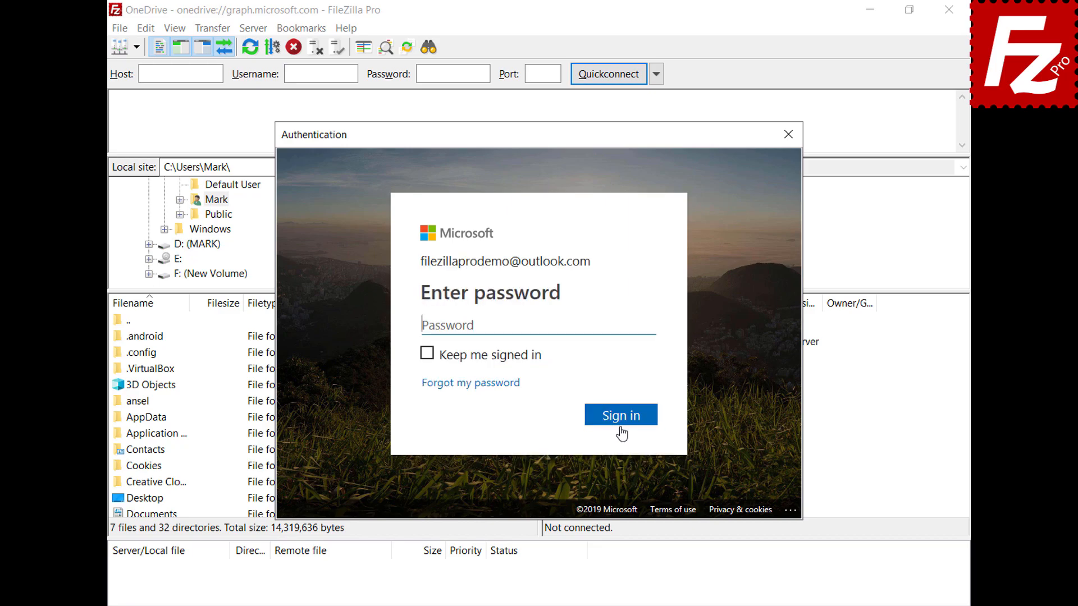
{"action": "key", "text": "ctrl+v"}
{"action": "left_click", "coordinate": [626, 421]}
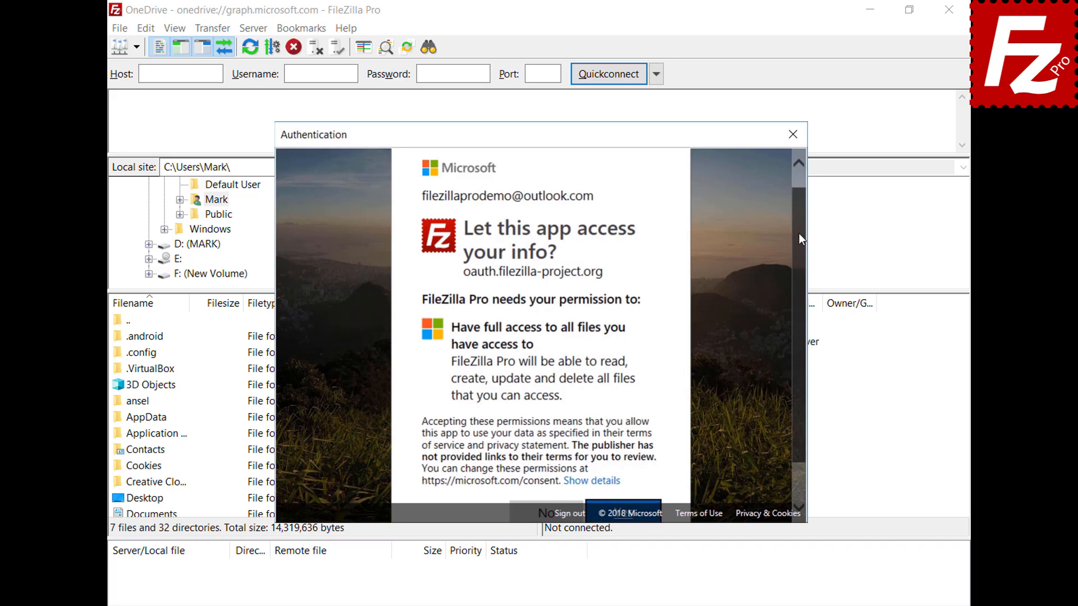
{"action": "scroll", "coordinate": [800, 234], "scroll_direction": "down", "scroll_amount": 1}
{"action": "left_click", "coordinate": [624, 465]}
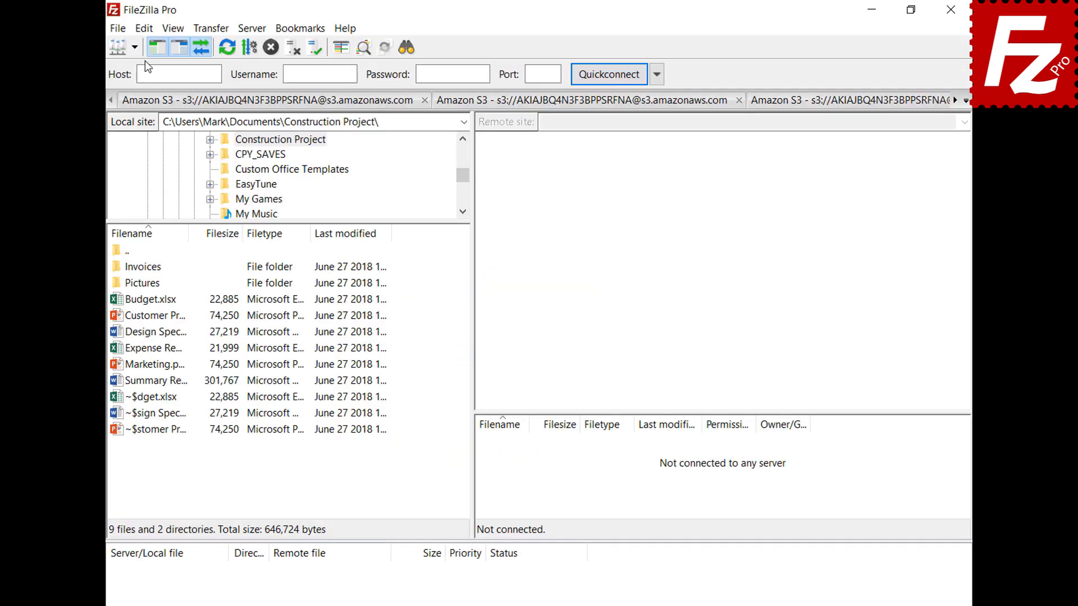
Step: In Settings > Passwords, protect saved passwords with a master password, entered twice
{"action": "left_click", "coordinate": [143, 33]}
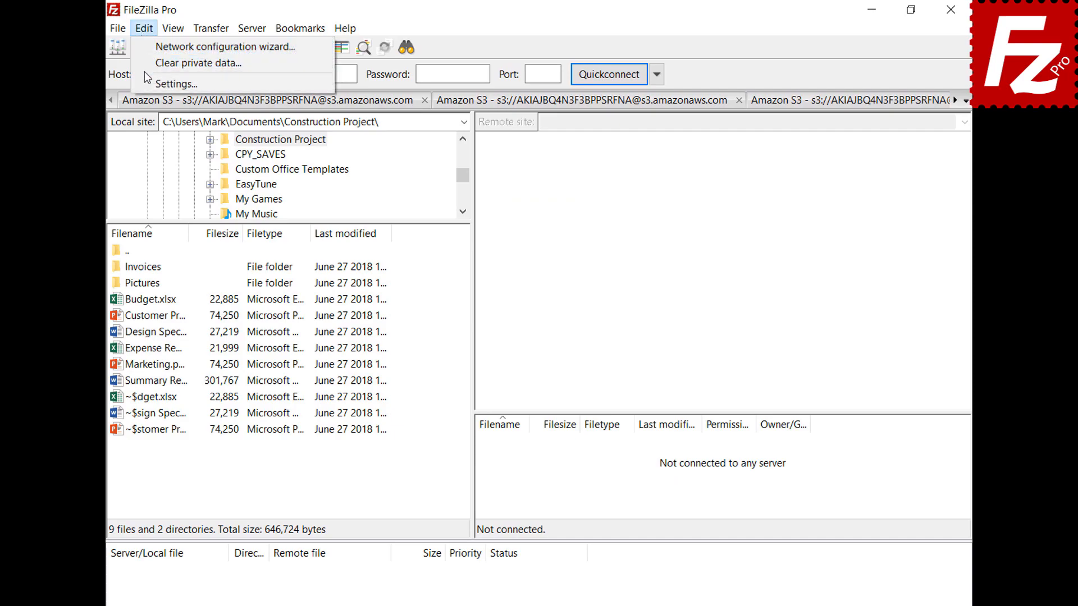
{"action": "left_click", "coordinate": [168, 84]}
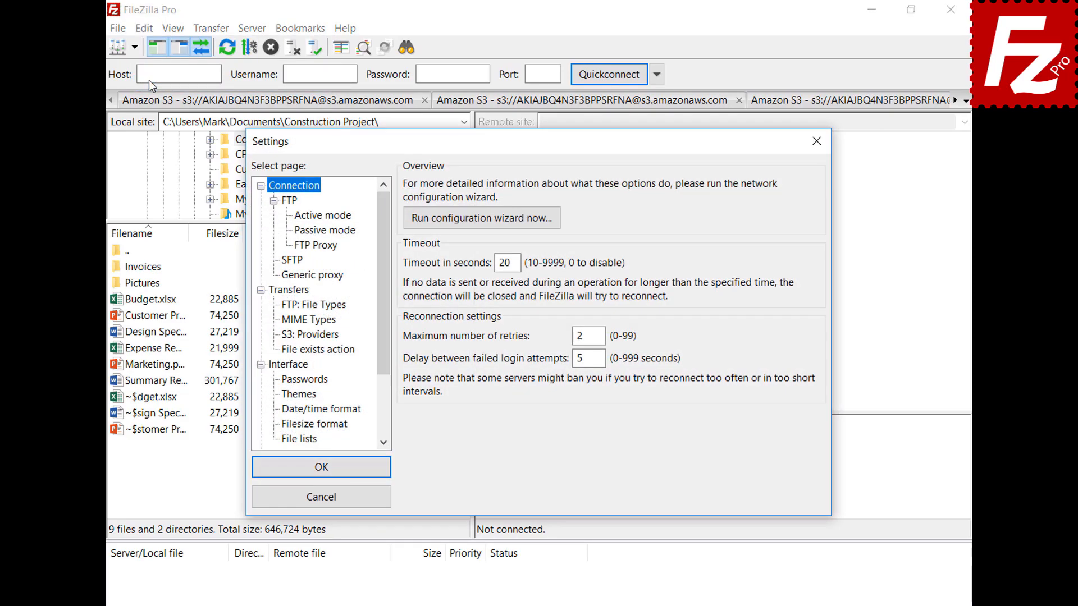
{"action": "left_click", "coordinate": [303, 380]}
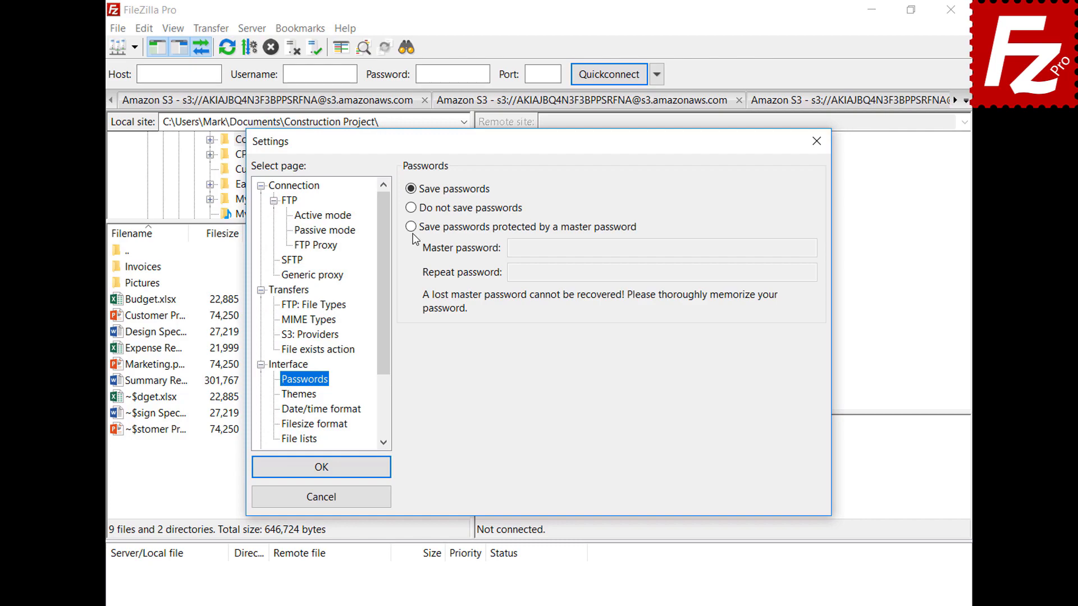
{"action": "left_click", "coordinate": [411, 226]}
{"action": "left_click", "coordinate": [787, 248]}
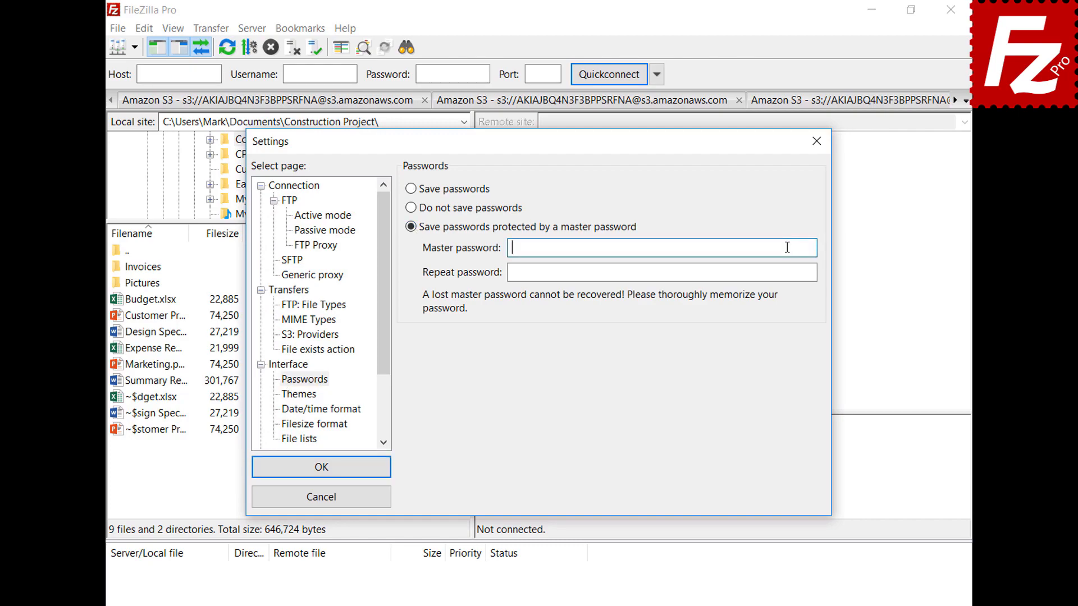
{"action": "key", "text": "ctrl+v"}
{"action": "left_click", "coordinate": [809, 273]}
{"action": "key", "text": "ctrl+v"}
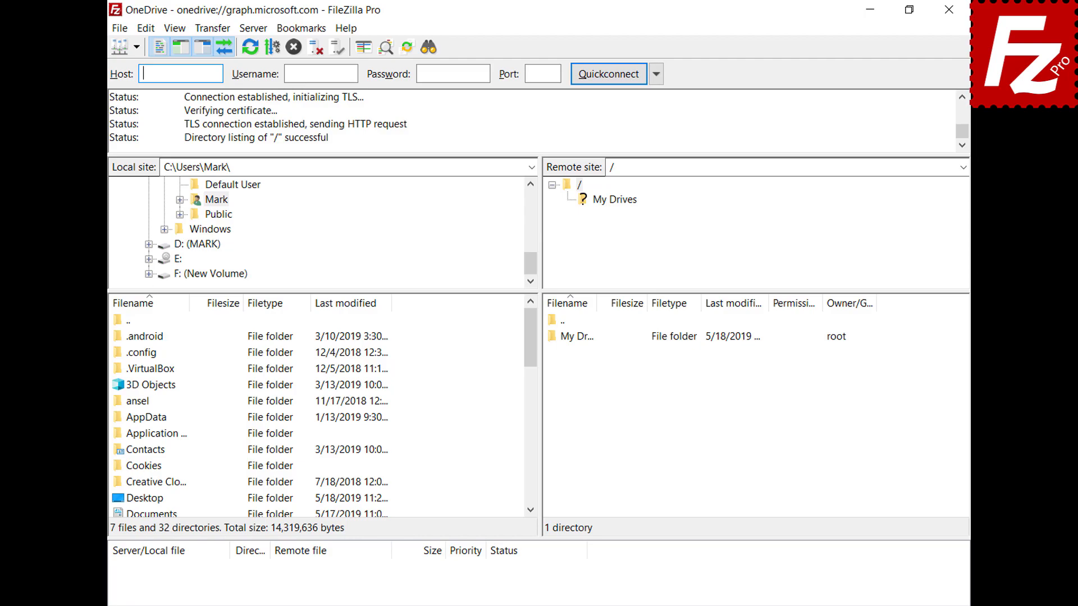
Step: Open My Drives, then its OneDrive folder, in the remote file list
{"action": "double_click", "coordinate": [580, 338]}
{"action": "double_click", "coordinate": [581, 339]}
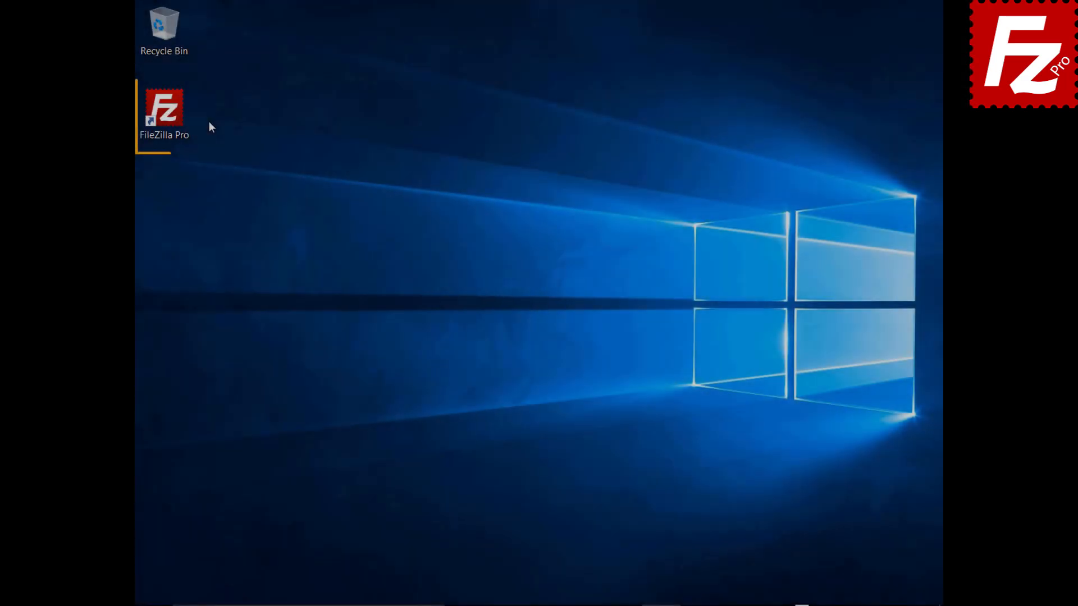
Step: Add an 'OneDrive for Business' site with the Microsoft OneDrive protocol and connect
{"action": "double_click", "coordinate": [165, 112]}
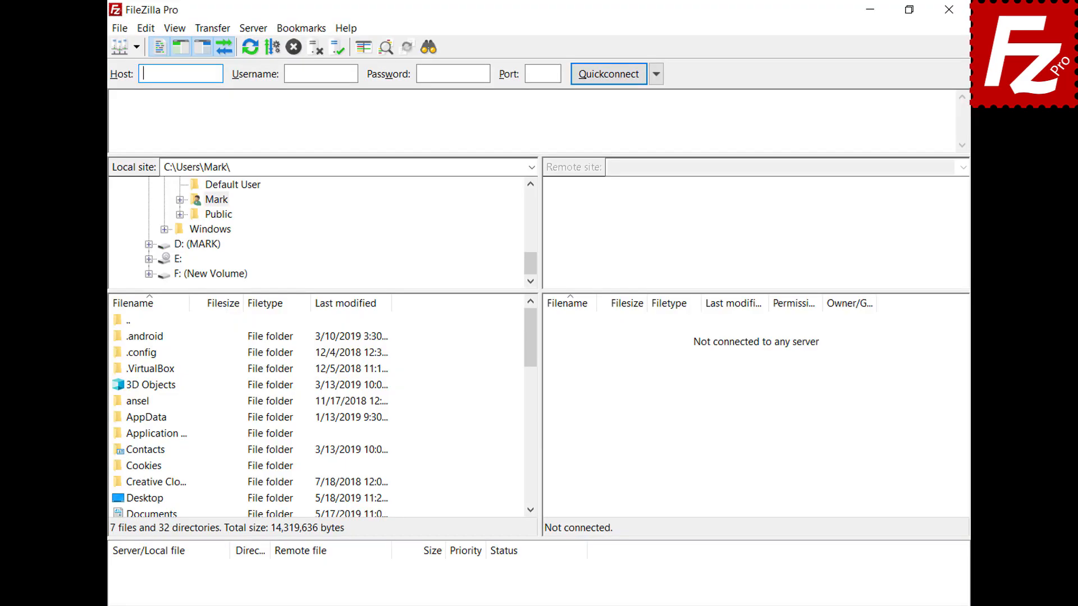
{"action": "left_click", "coordinate": [122, 29]}
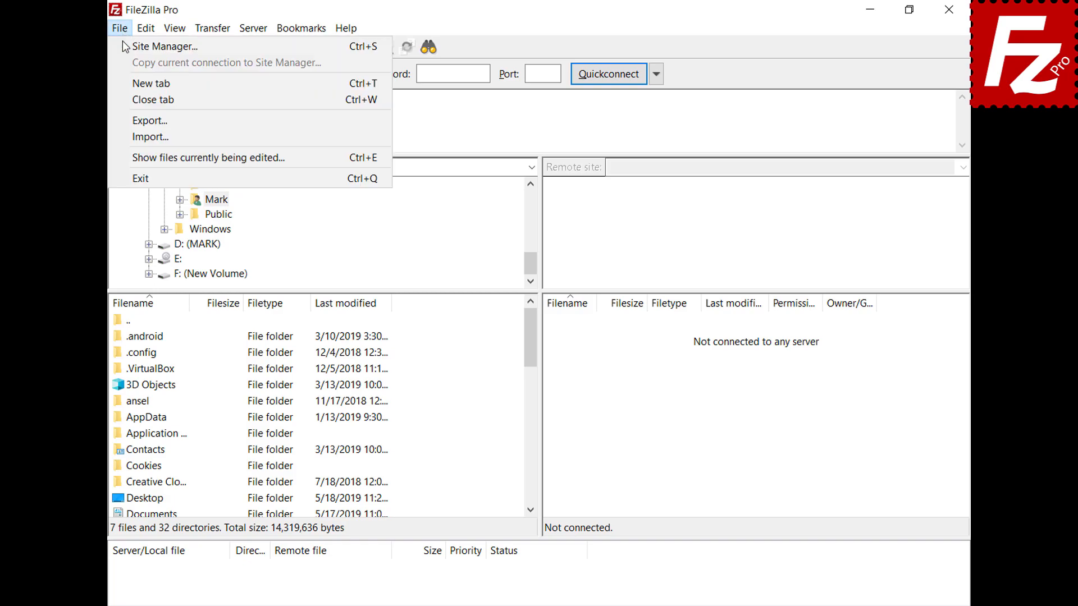
{"action": "left_click", "coordinate": [122, 49]}
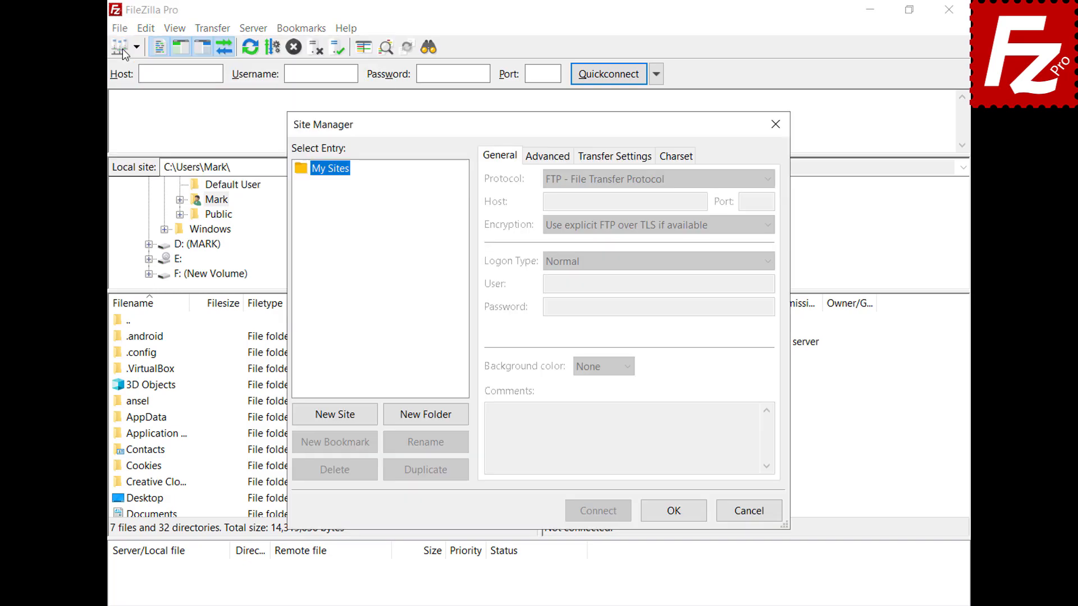
{"action": "left_click", "coordinate": [340, 420]}
{"action": "type", "text": "OneDri"}
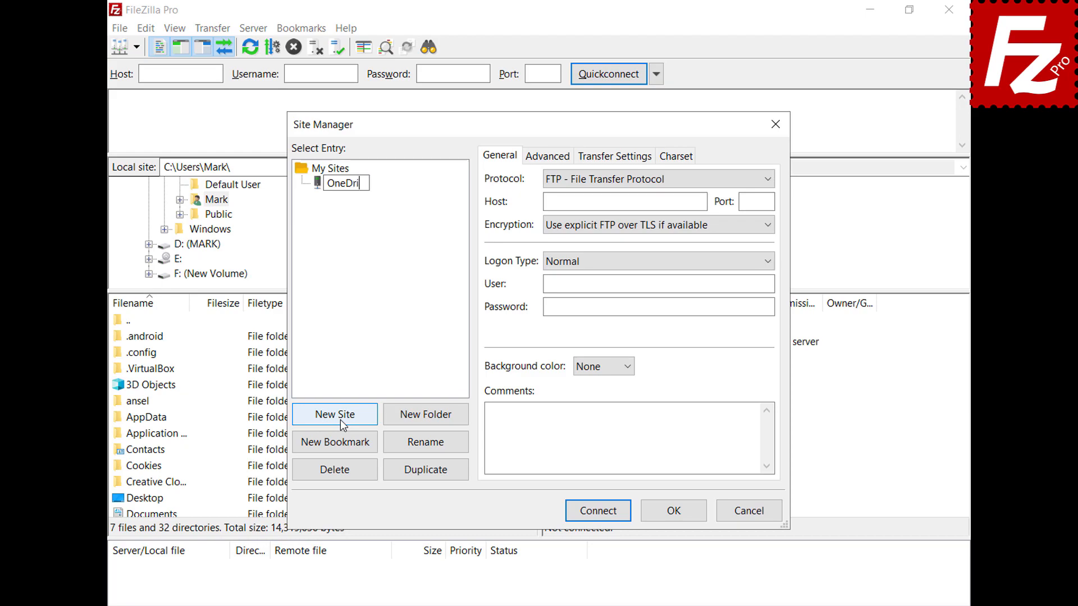
{"action": "type", "text": "ve for Business"}
{"action": "left_click", "coordinate": [773, 180]}
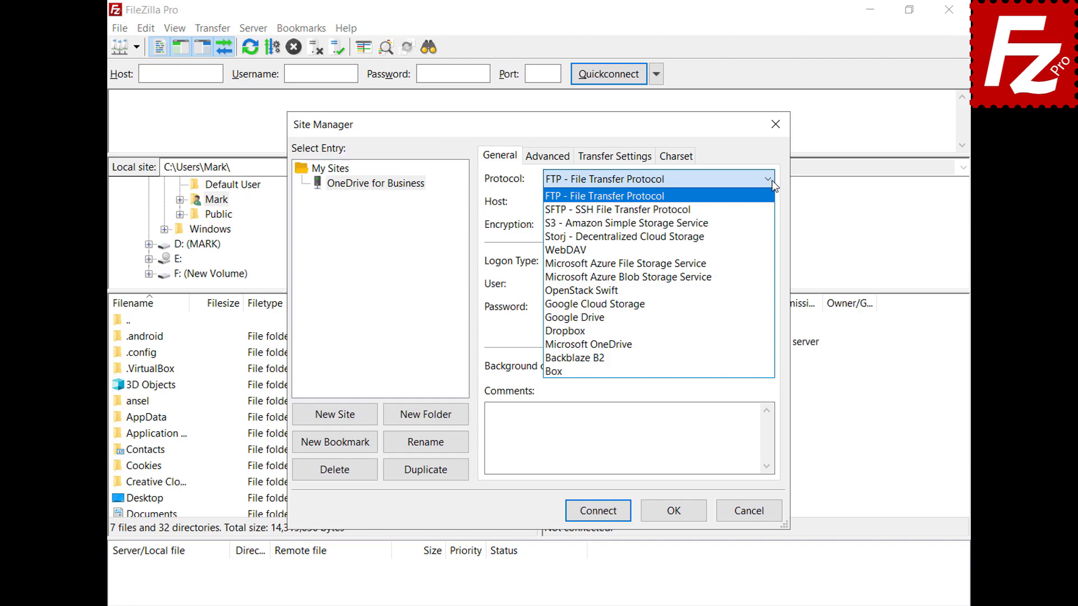
{"action": "left_click", "coordinate": [756, 343]}
{"action": "left_click", "coordinate": [599, 514]}
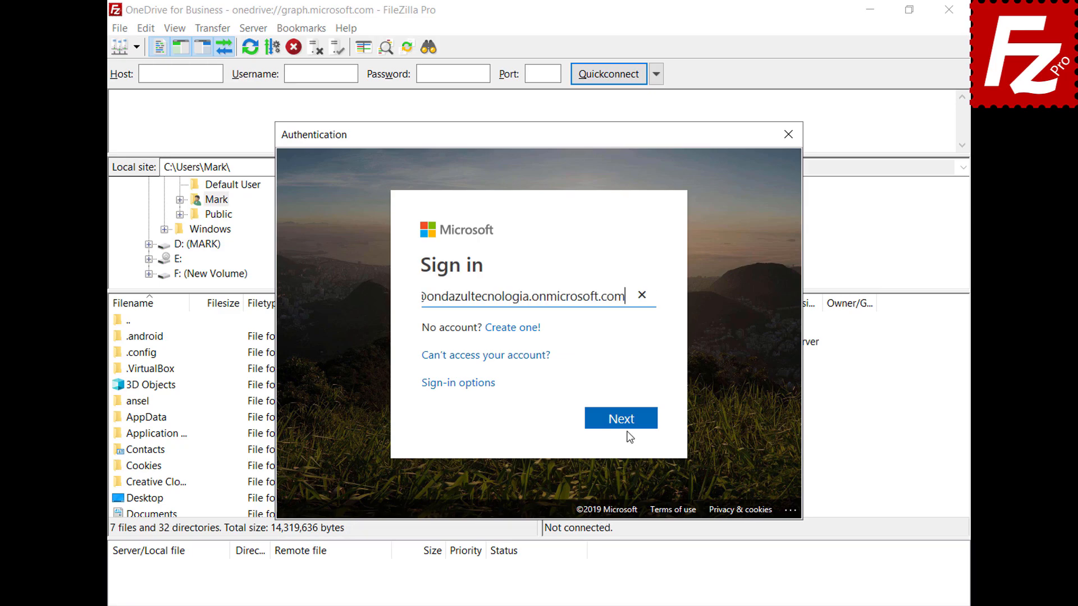
Step: Sign in with the work account, grant organization-wide consent, then open My Drives and its drive
{"action": "left_click", "coordinate": [625, 423]}
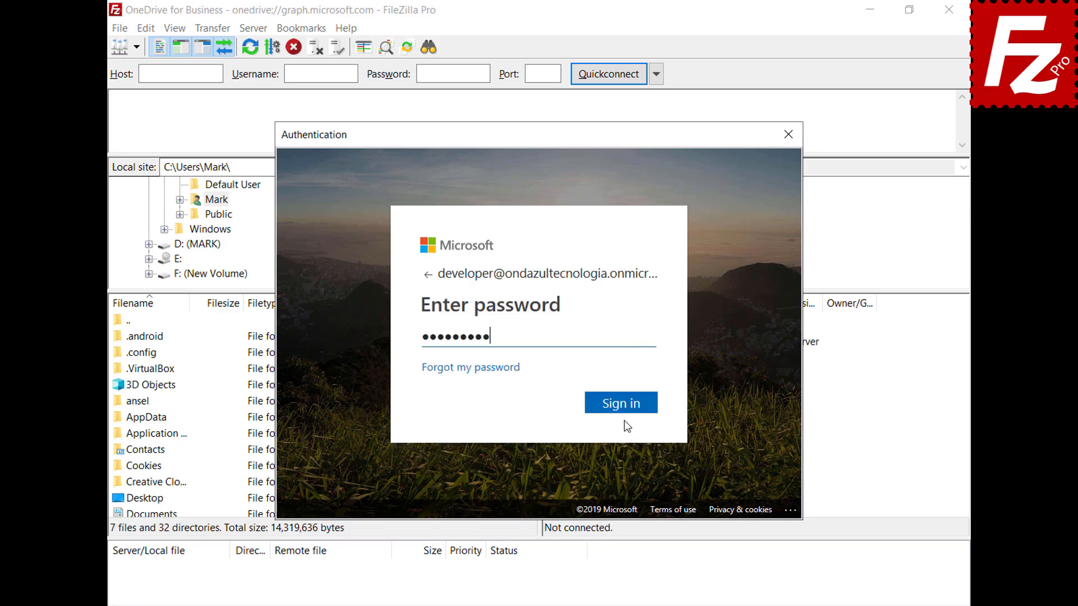
{"action": "left_click", "coordinate": [623, 402]}
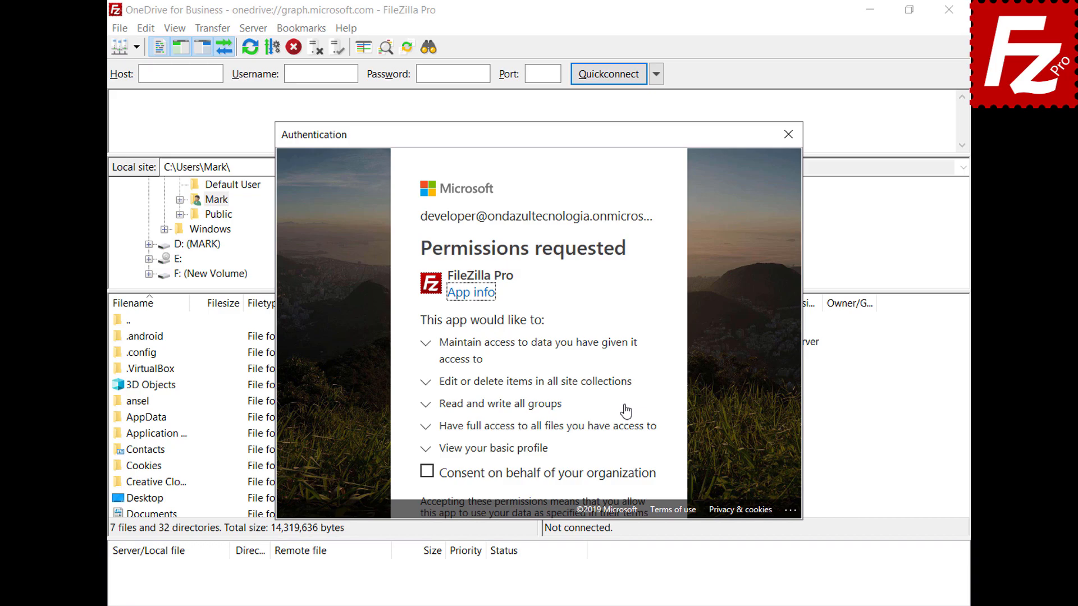
{"action": "left_click", "coordinate": [426, 474]}
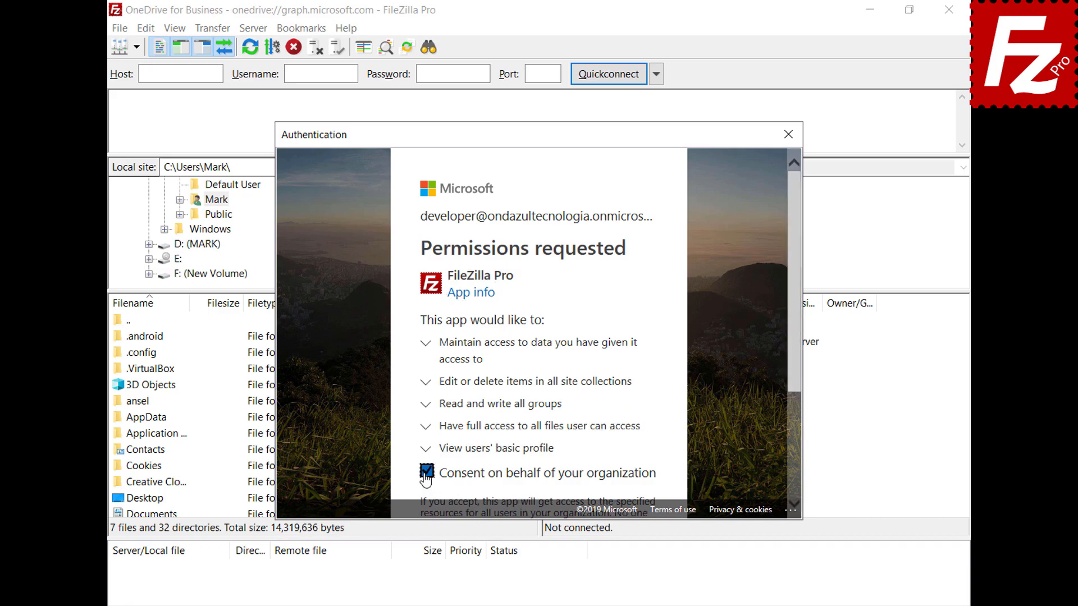
{"action": "left_click_drag", "start_coordinate": [793, 368], "coordinate": [792, 486]}
{"action": "left_click", "coordinate": [619, 459]}
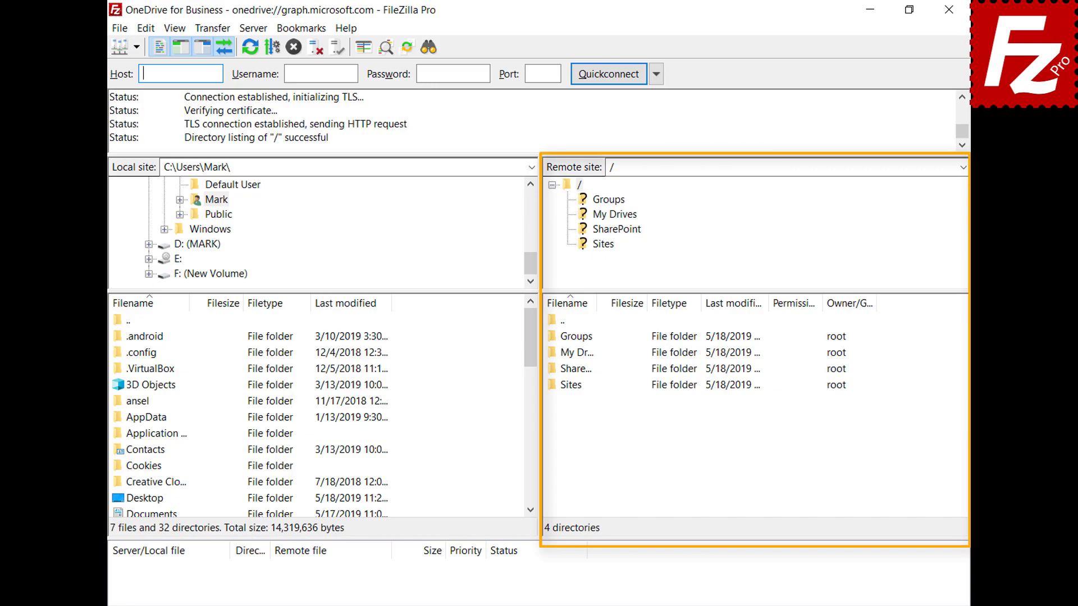
{"action": "double_click", "coordinate": [570, 353]}
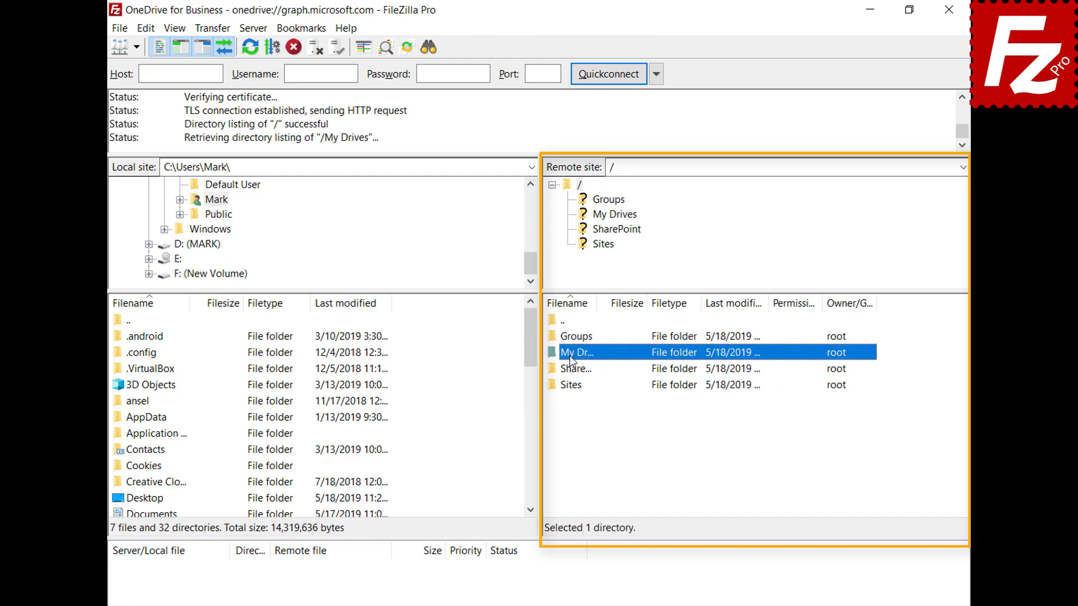
{"action": "double_click", "coordinate": [571, 336]}
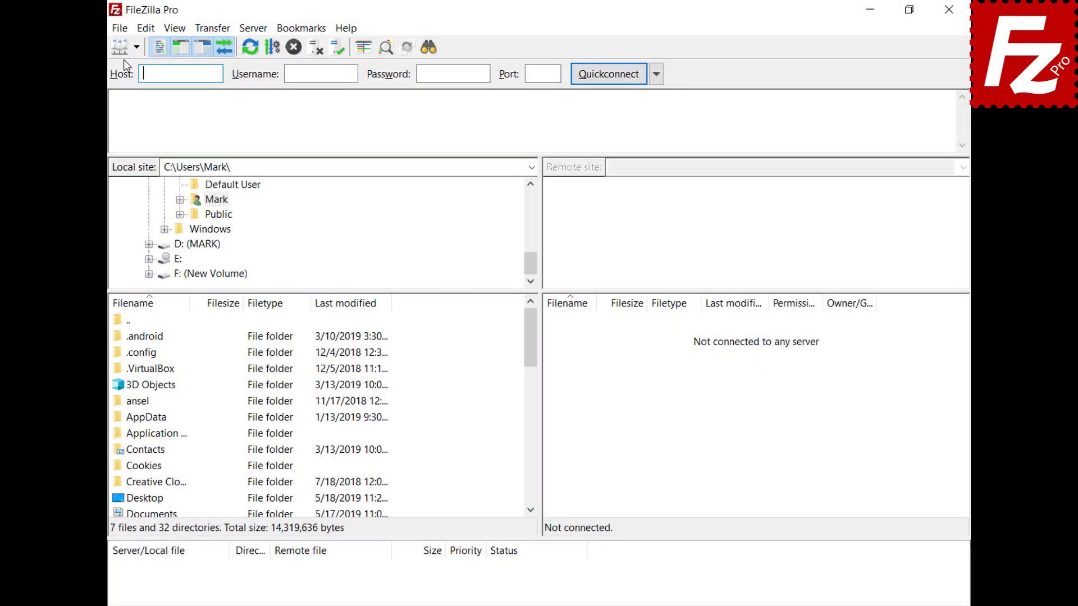
Step: Create a new 'OneDrive for Business' site using Microsoft OneDrive protocol and connect
{"action": "left_click", "coordinate": [121, 30]}
{"action": "left_click", "coordinate": [127, 45]}
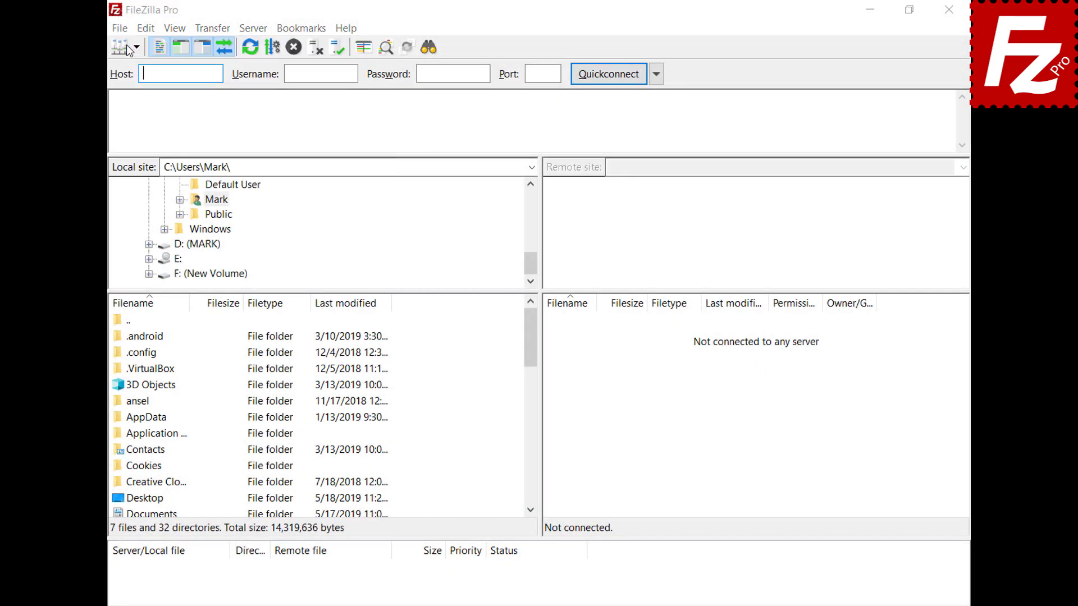
{"action": "left_click", "coordinate": [335, 416]}
{"action": "type", "text": "On"}
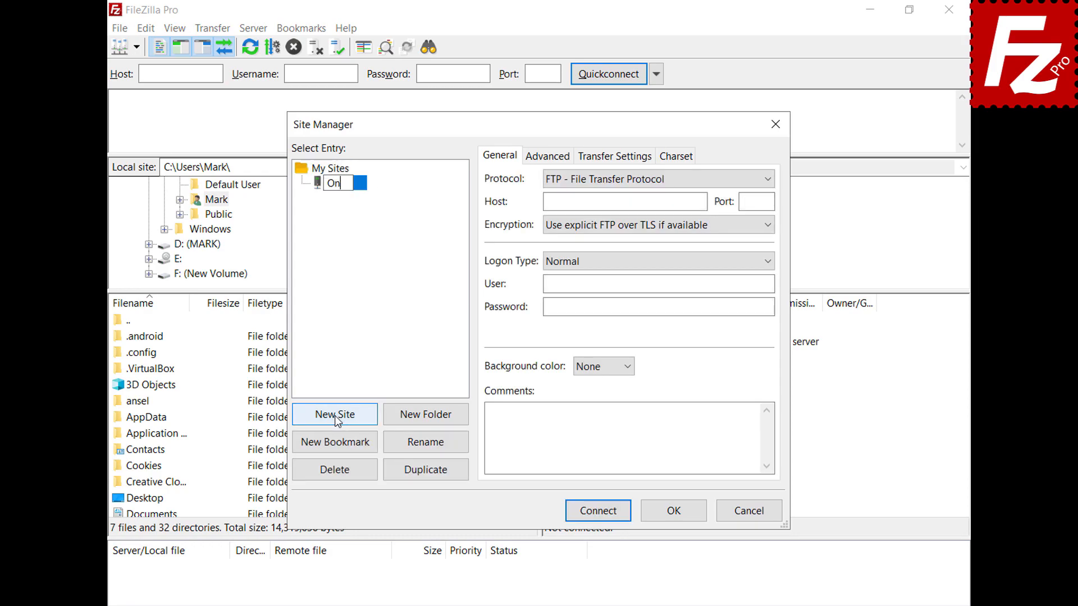
{"action": "type", "text": "eDrive for B"}
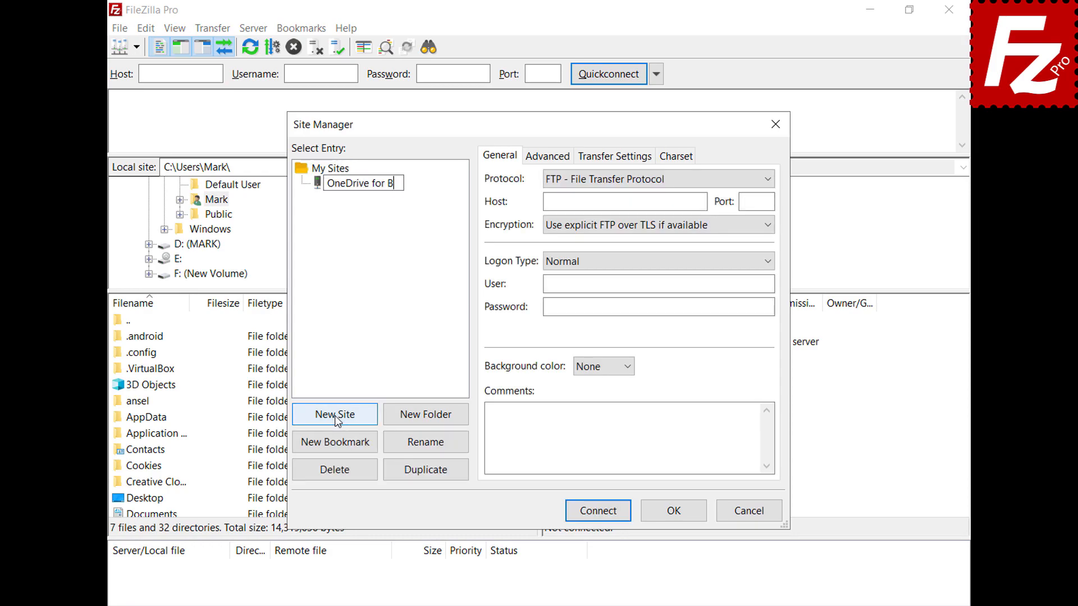
{"action": "type", "text": "usiness"}
{"action": "key", "text": "Return"}
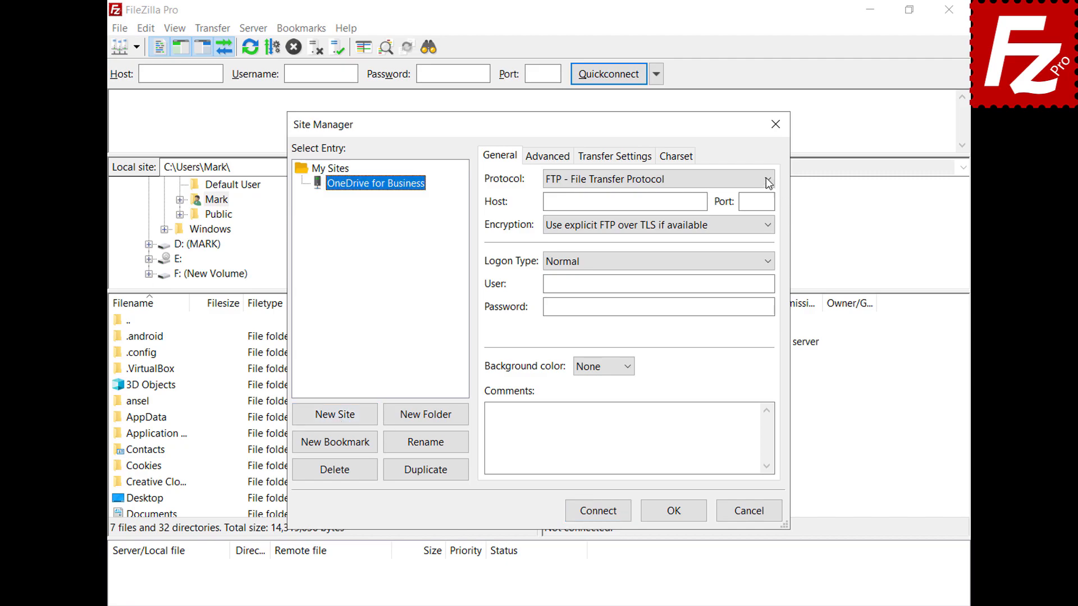
{"action": "left_click", "coordinate": [767, 179]}
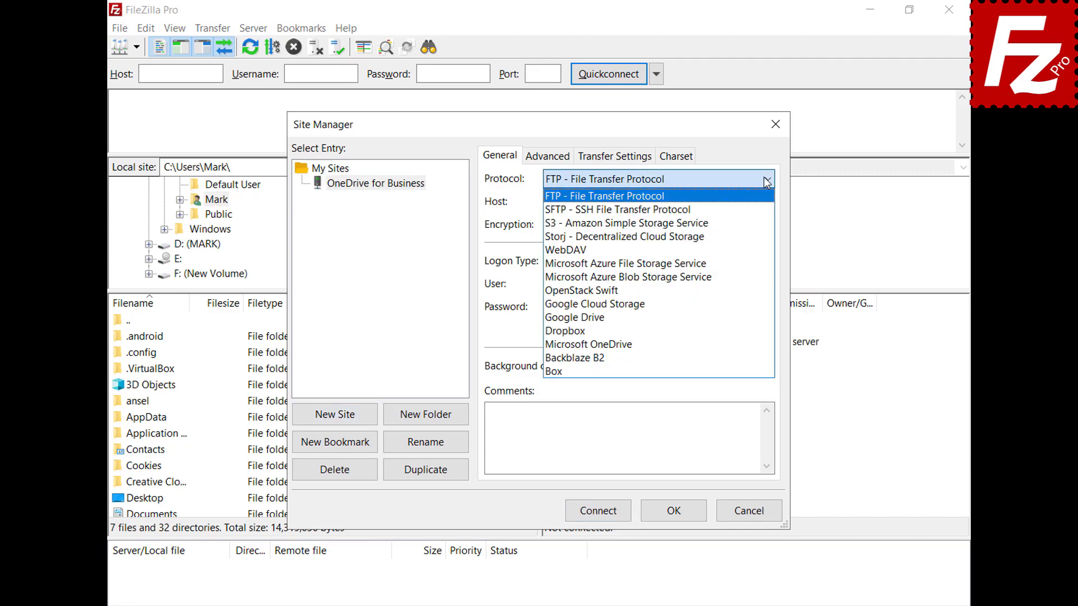
{"action": "left_click", "coordinate": [746, 346]}
{"action": "left_click", "coordinate": [598, 512]}
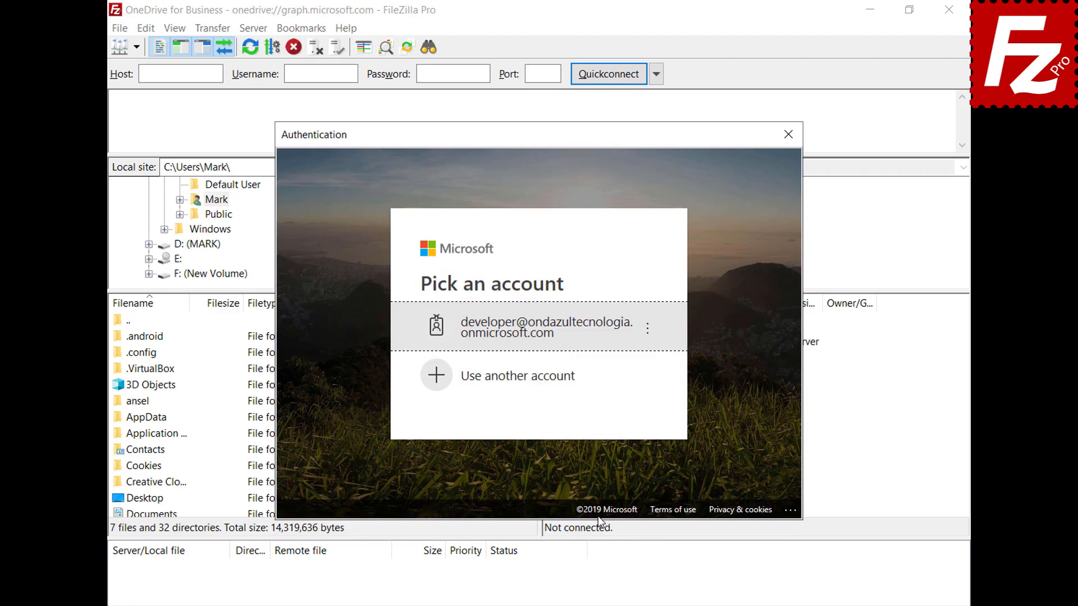
Step: Sign in with a different Microsoft account's e-mail and password
{"action": "left_click", "coordinate": [568, 378]}
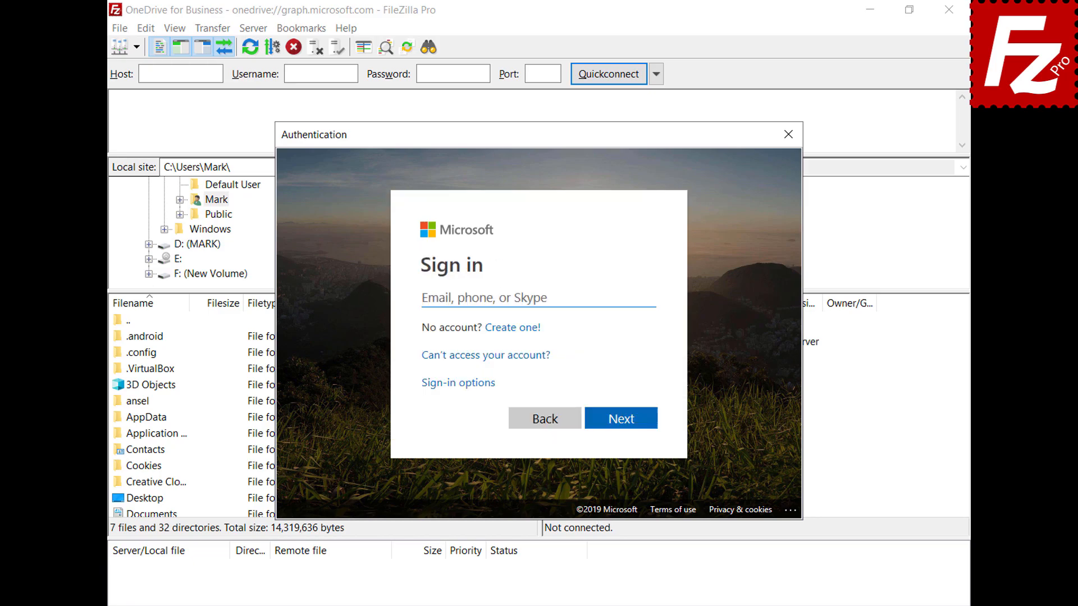
{"action": "key", "text": "ctrl+v"}
{"action": "left_click", "coordinate": [624, 428]}
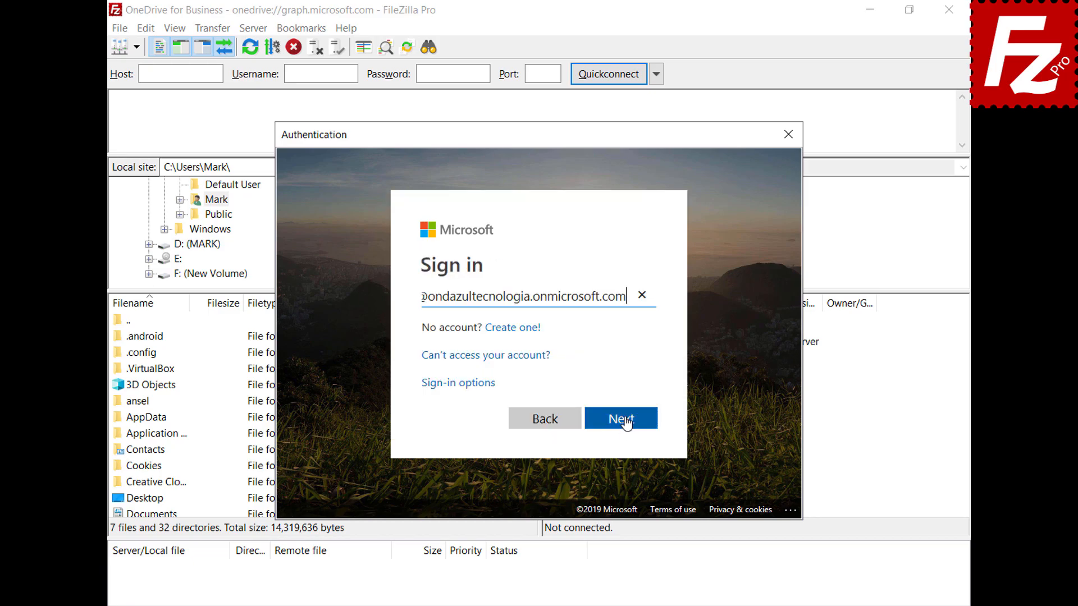
{"action": "key", "text": "ctrl+v"}
{"action": "left_click", "coordinate": [621, 403]}
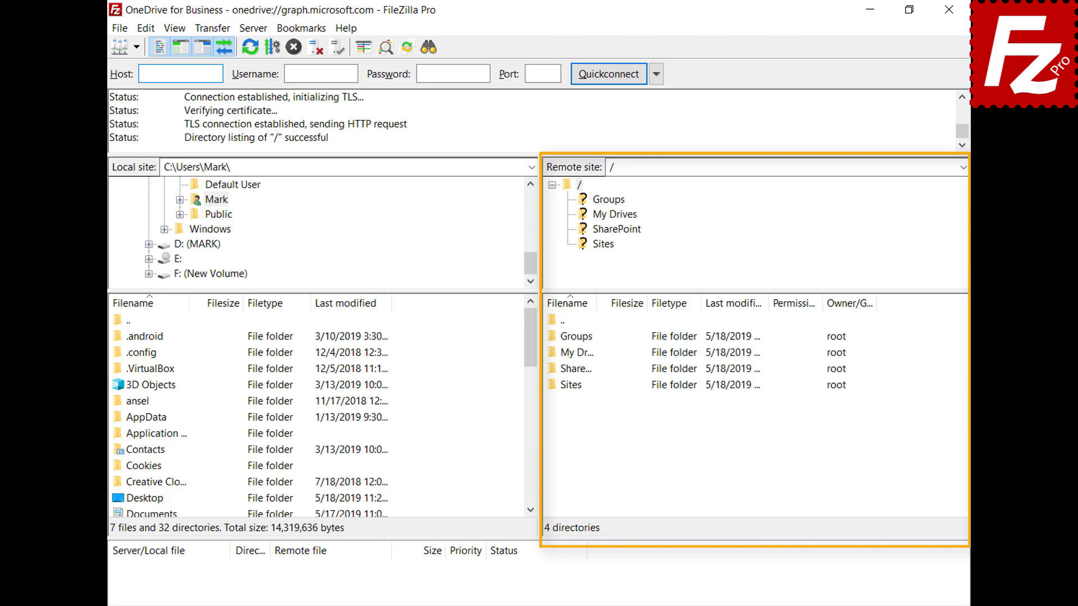
Step: Open My Drives, then the OneDrive folder inside it, in the remote pane
{"action": "double_click", "coordinate": [554, 358]}
{"action": "double_click", "coordinate": [568, 337]}
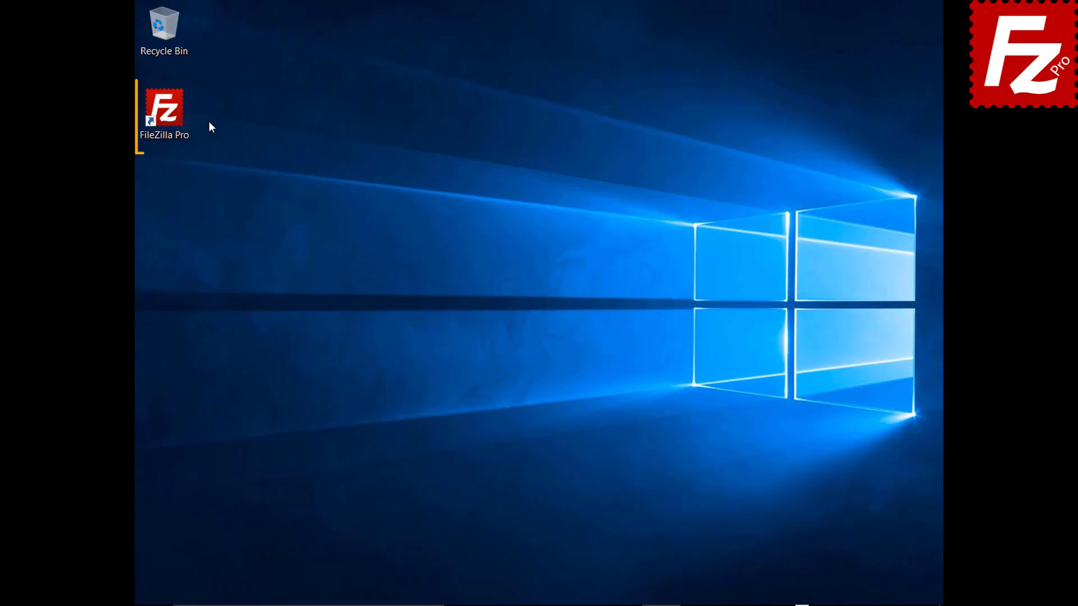
Step: Launch FileZilla Pro and connect to the saved Amazon S3 site
{"action": "double_click", "coordinate": [171, 116]}
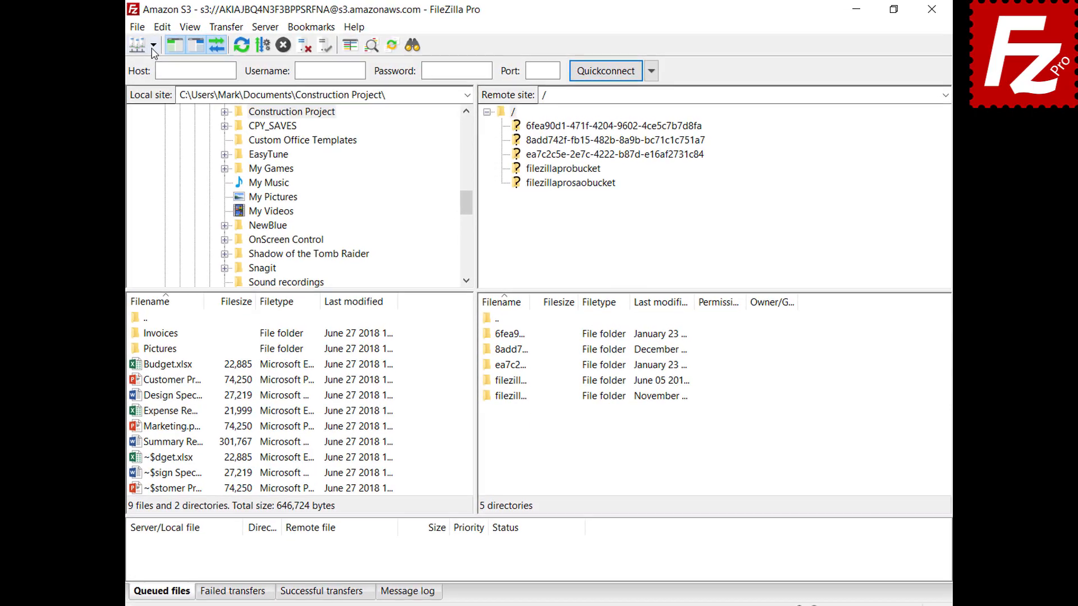
{"action": "left_click", "coordinate": [161, 43]}
{"action": "left_click", "coordinate": [135, 68]}
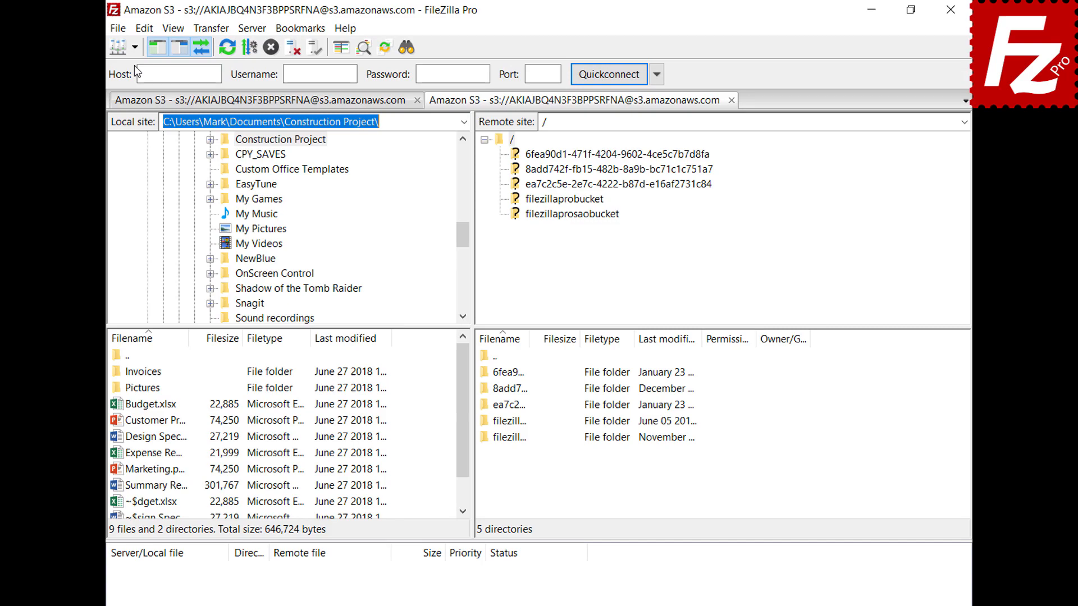
Step: Generate a temporary URL for the README file in filezillaprobucket
{"action": "left_click", "coordinate": [564, 199]}
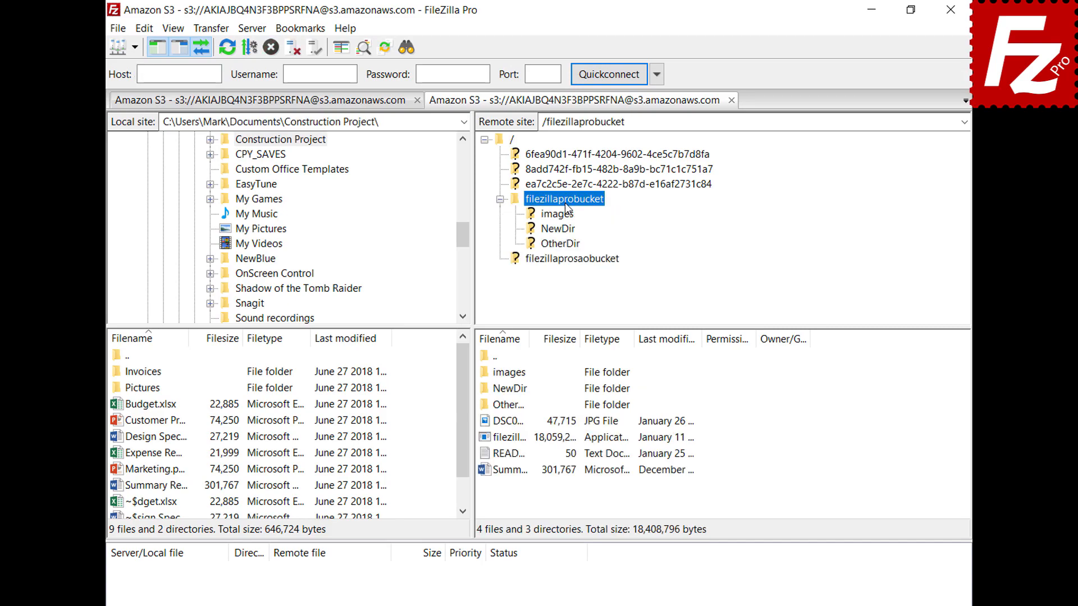
{"action": "right_click", "coordinate": [510, 455]}
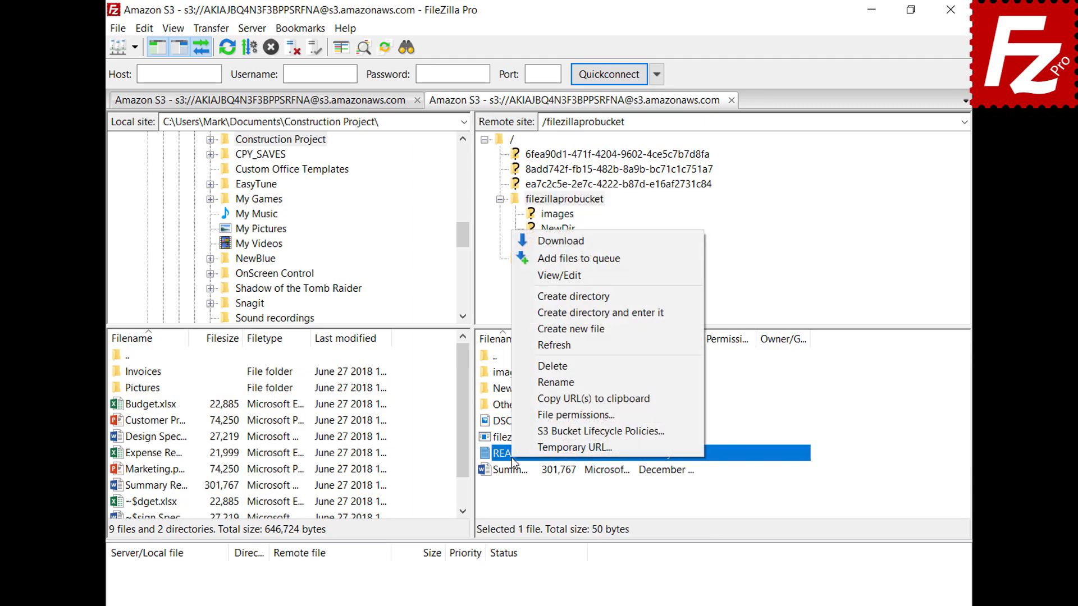
{"action": "left_click", "coordinate": [529, 449]}
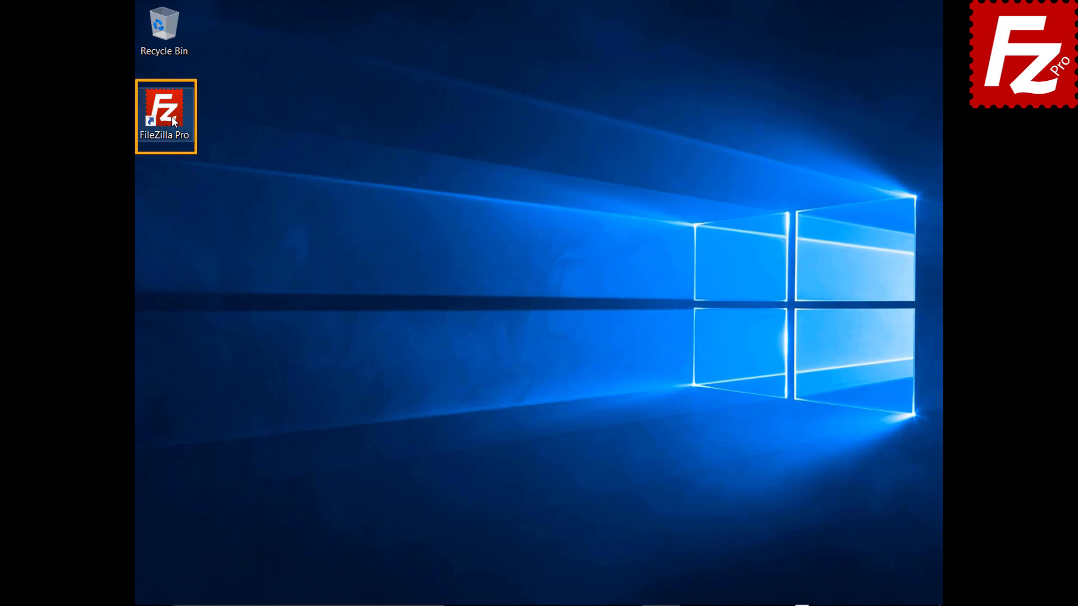
Step: Launch FileZilla Pro, add a site named OneDrive using the Microsoft OneDrive protocol, and connect
{"action": "double_click", "coordinate": [171, 116]}
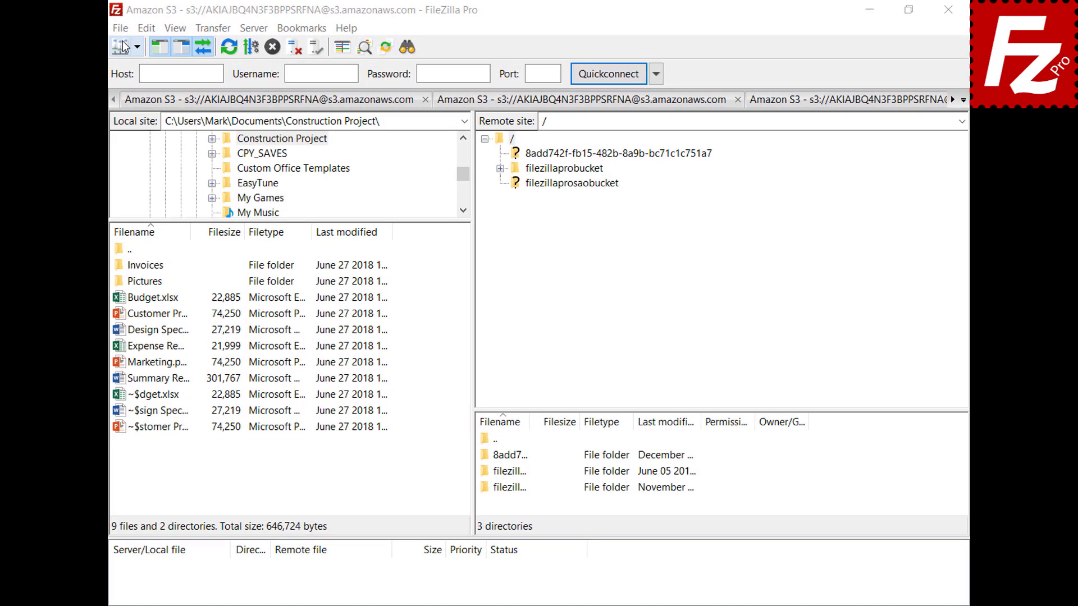
{"action": "left_click", "coordinate": [122, 32]}
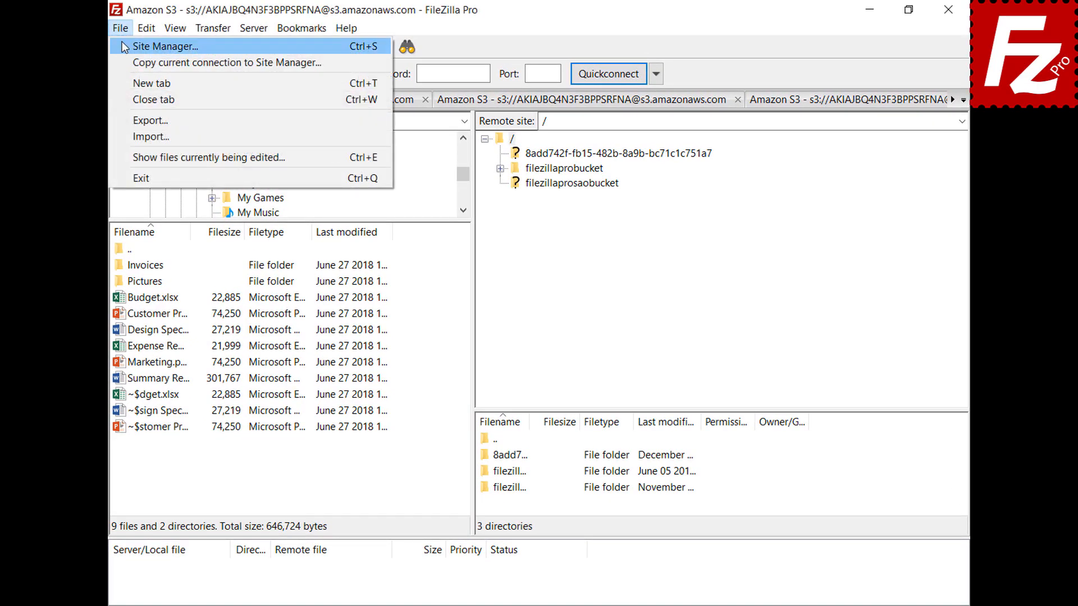
{"action": "left_click", "coordinate": [124, 49]}
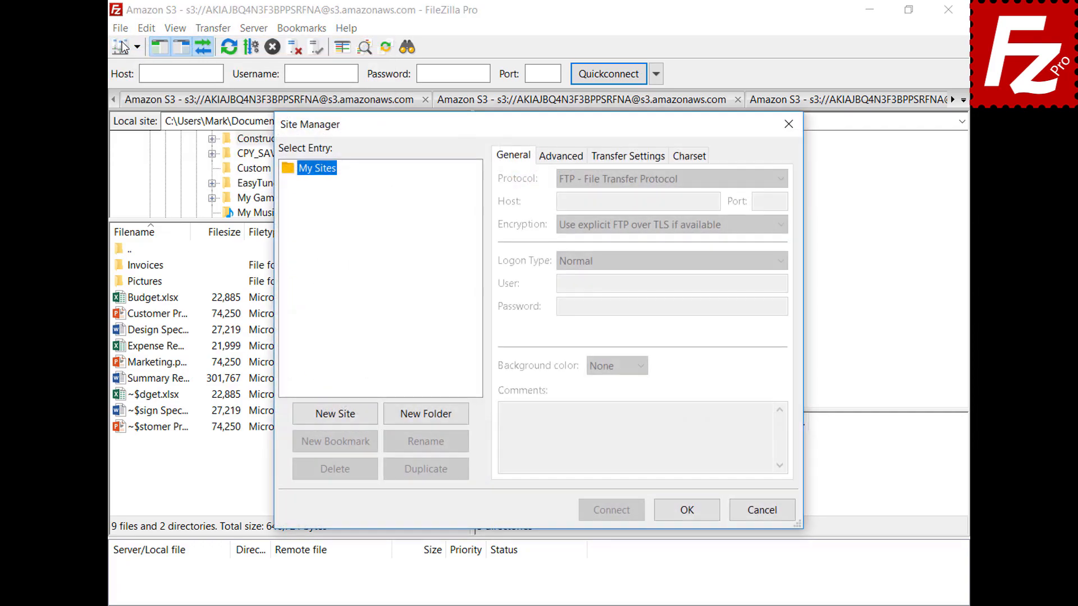
{"action": "left_click", "coordinate": [335, 414]}
{"action": "type", "text": "OneDrive"}
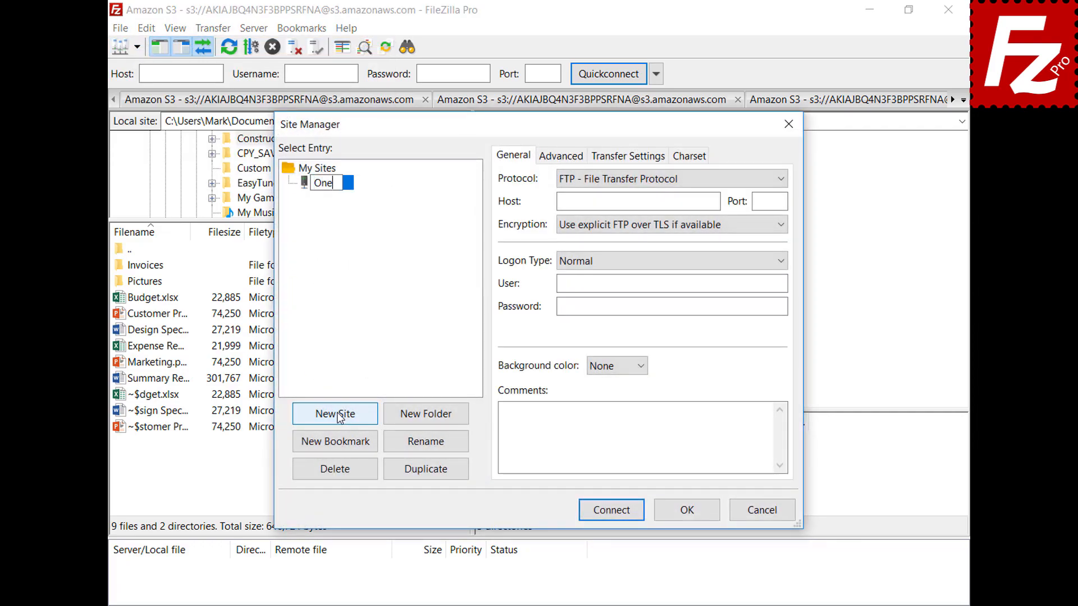
{"action": "left_click", "coordinate": [780, 182]}
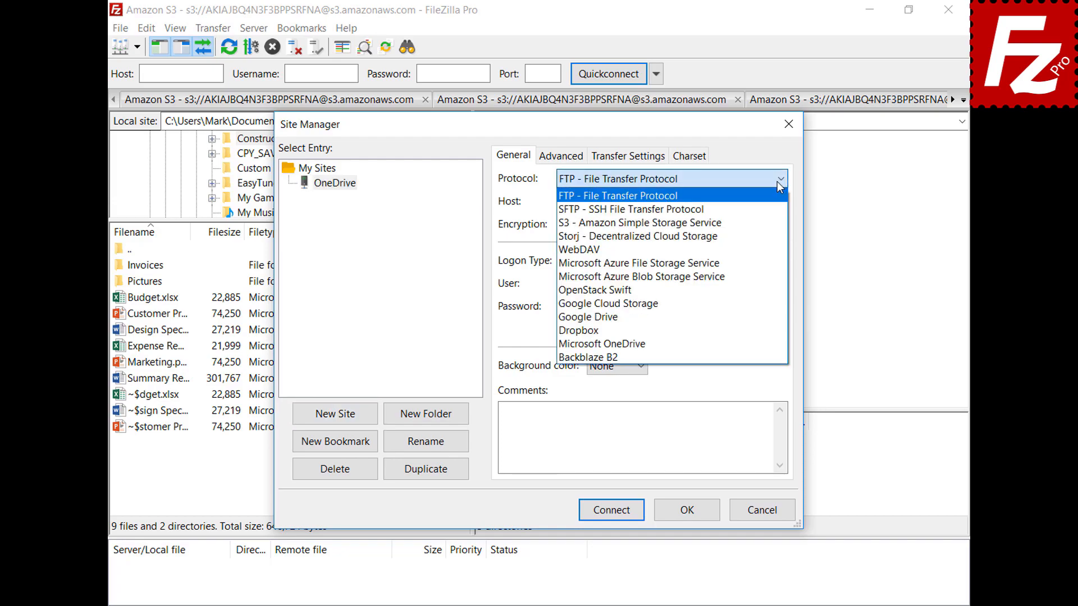
{"action": "left_click", "coordinate": [776, 345]}
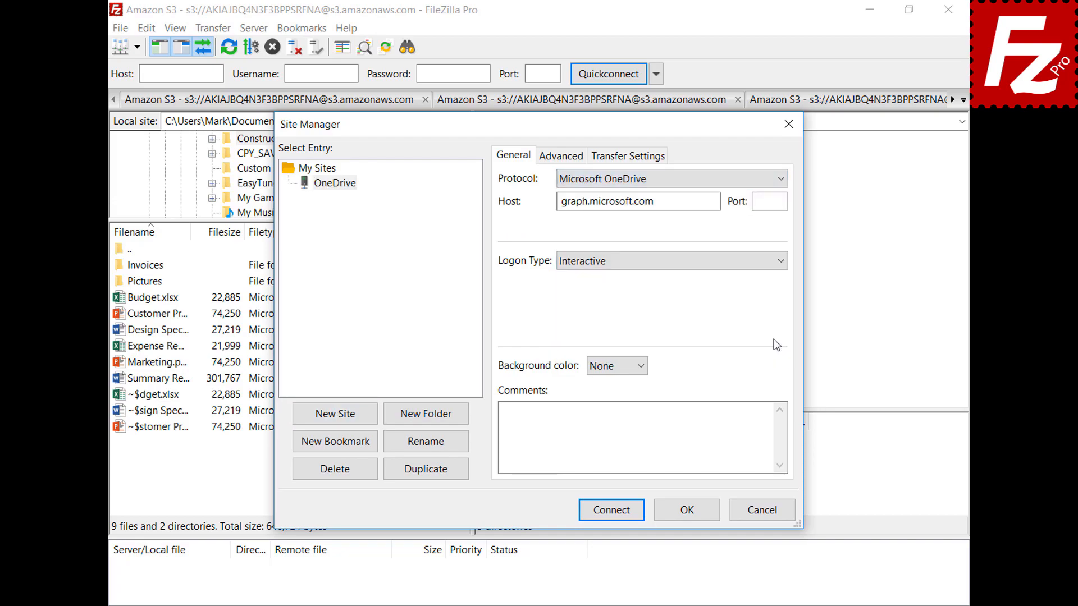
{"action": "left_click", "coordinate": [613, 512]}
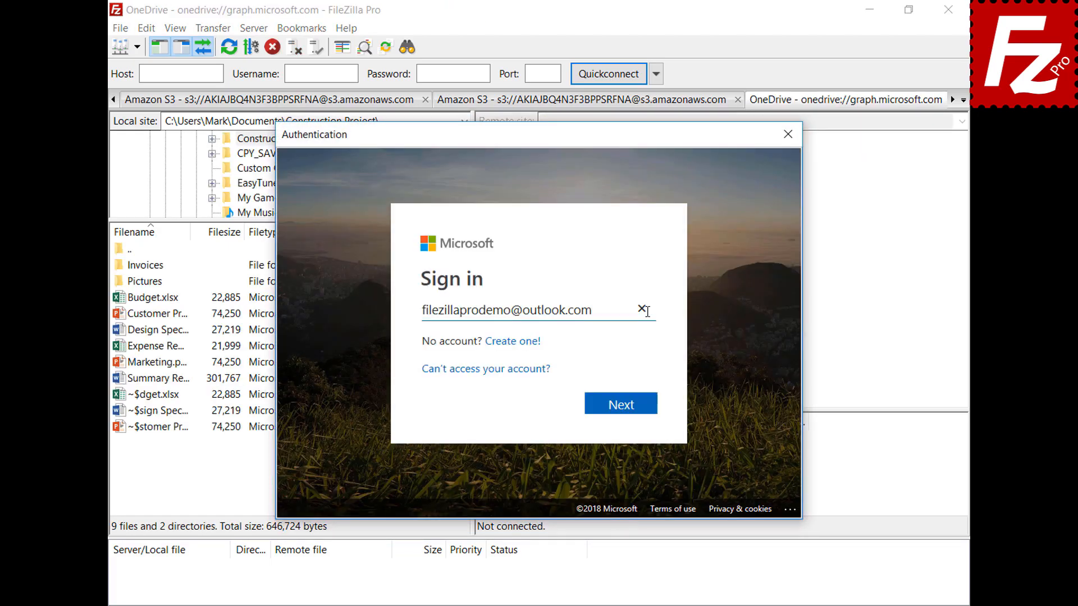
Step: Complete the Microsoft sign-in with the account password, then close FileZilla Pro
{"action": "left_click", "coordinate": [627, 410]}
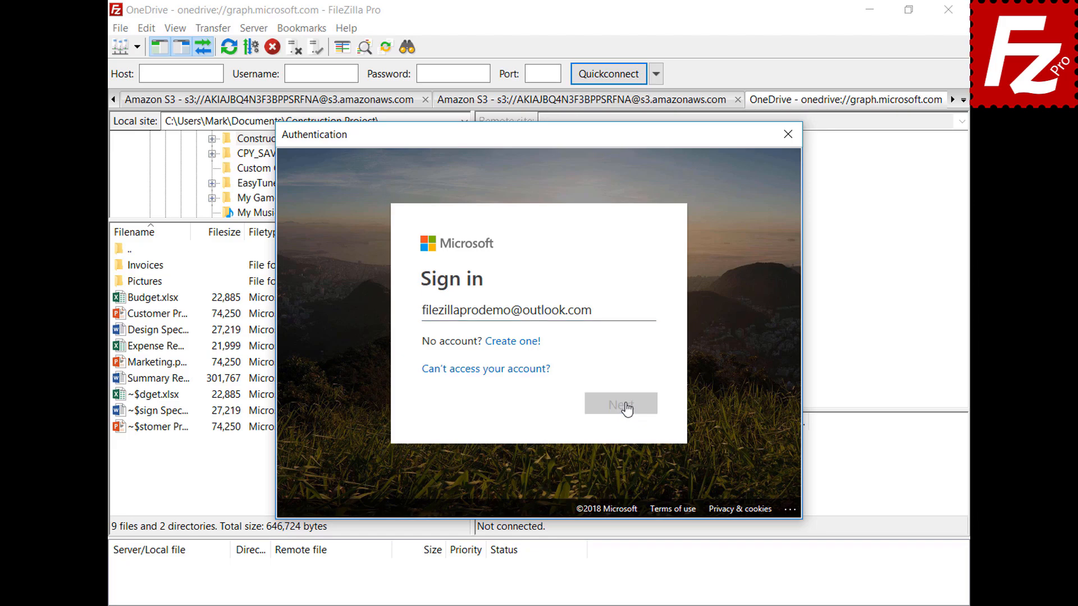
{"action": "key", "text": "ctrl+v"}
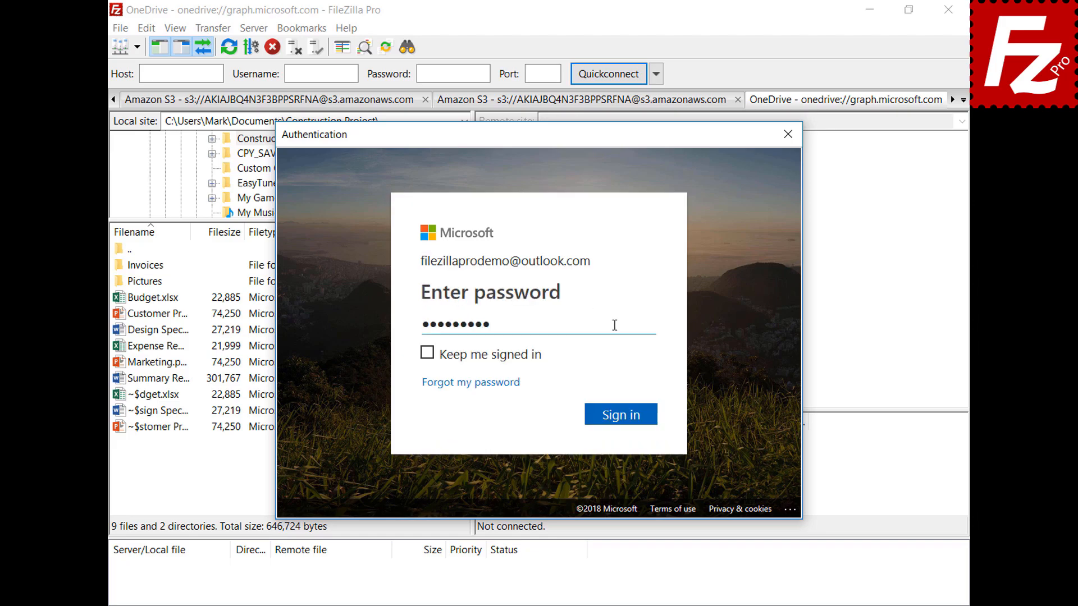
{"action": "left_click", "coordinate": [626, 421]}
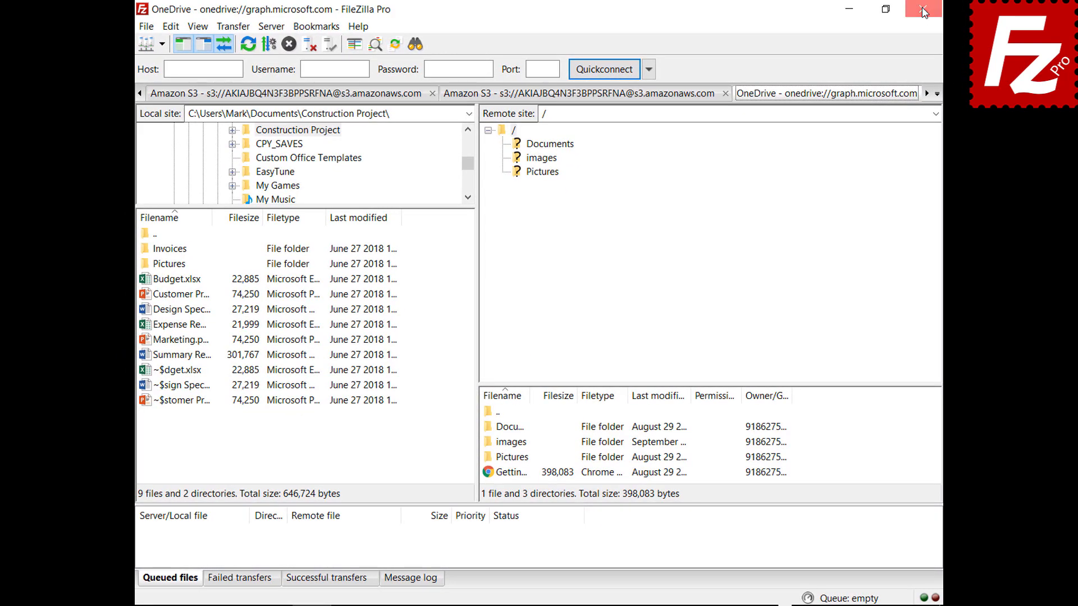
{"action": "left_click", "coordinate": [923, 10]}
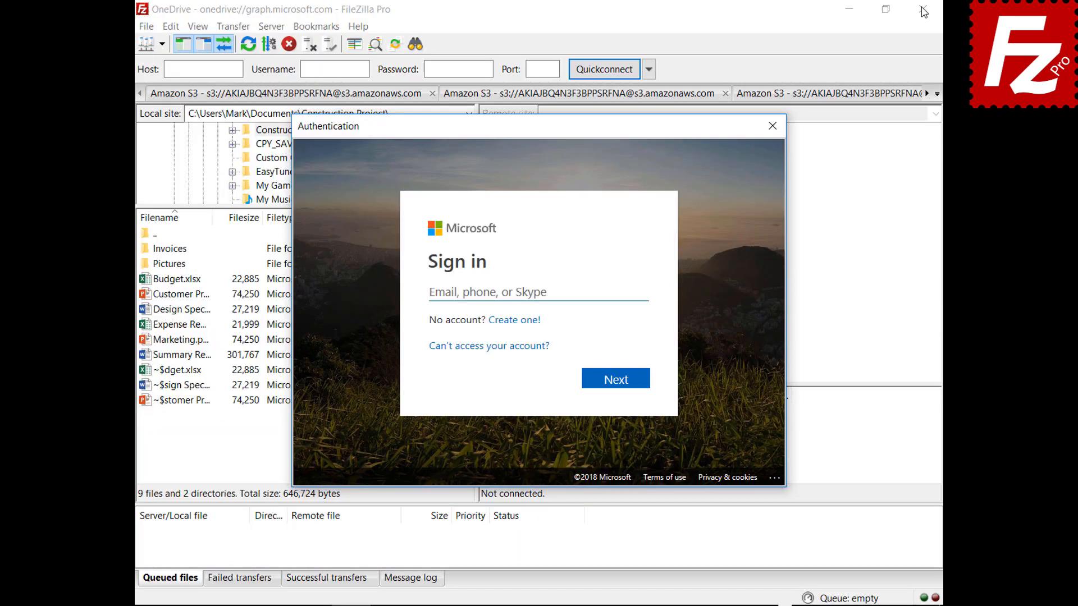
Step: Sign in to the Microsoft account again with its e-mail address and password
{"action": "left_click", "coordinate": [621, 291]}
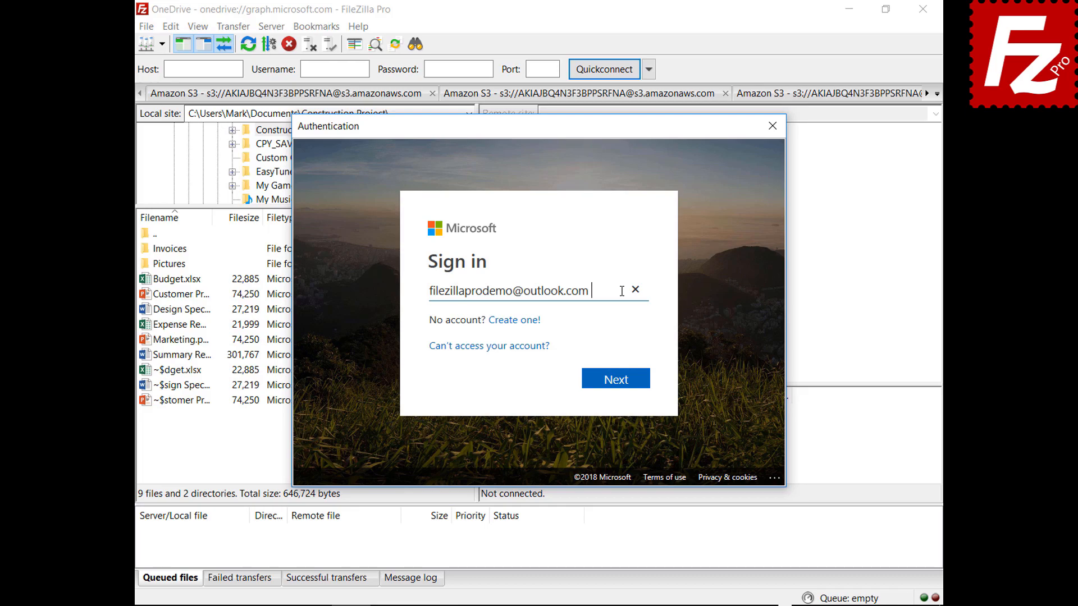
{"action": "left_click", "coordinate": [618, 385]}
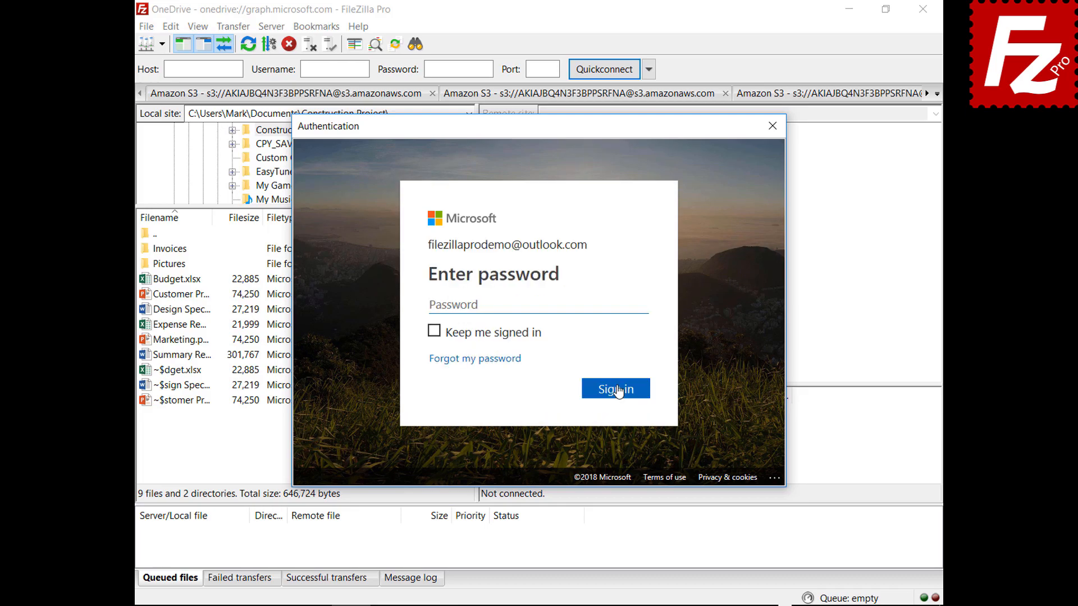
{"action": "type", "text": "•••••••••"}
{"action": "left_click", "coordinate": [617, 396]}
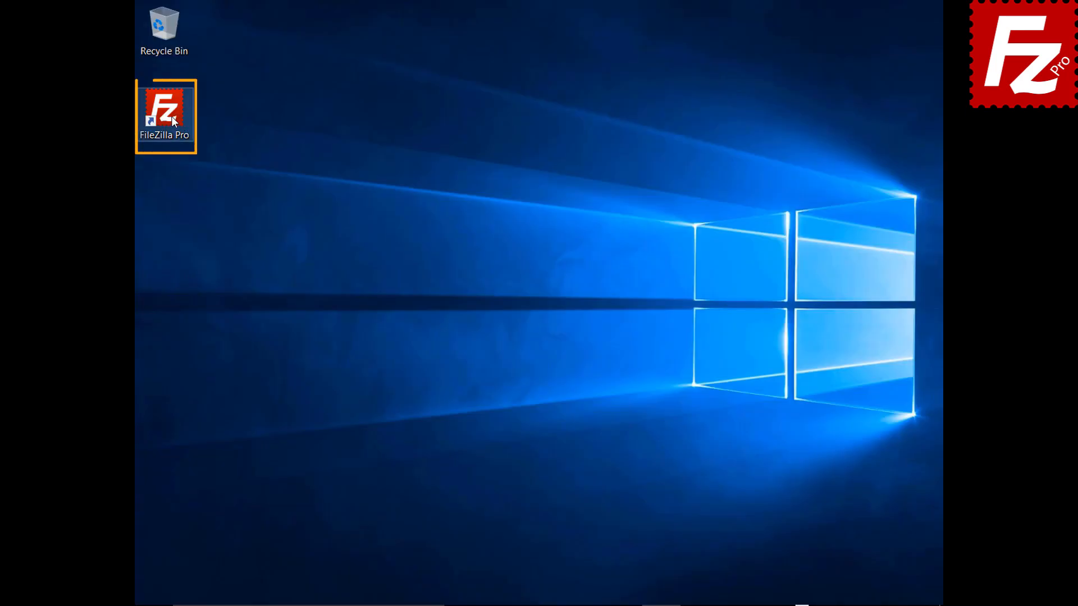
Step: Launch FileZilla Pro and protect saved passwords with a master password, entered twice
{"action": "double_click", "coordinate": [172, 120]}
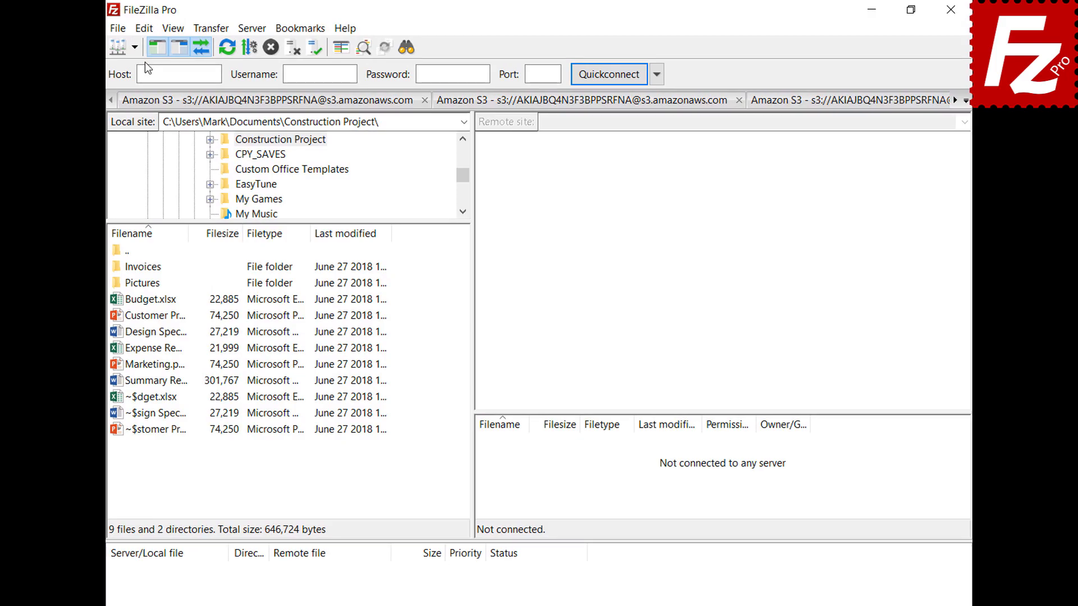
{"action": "left_click", "coordinate": [144, 28]}
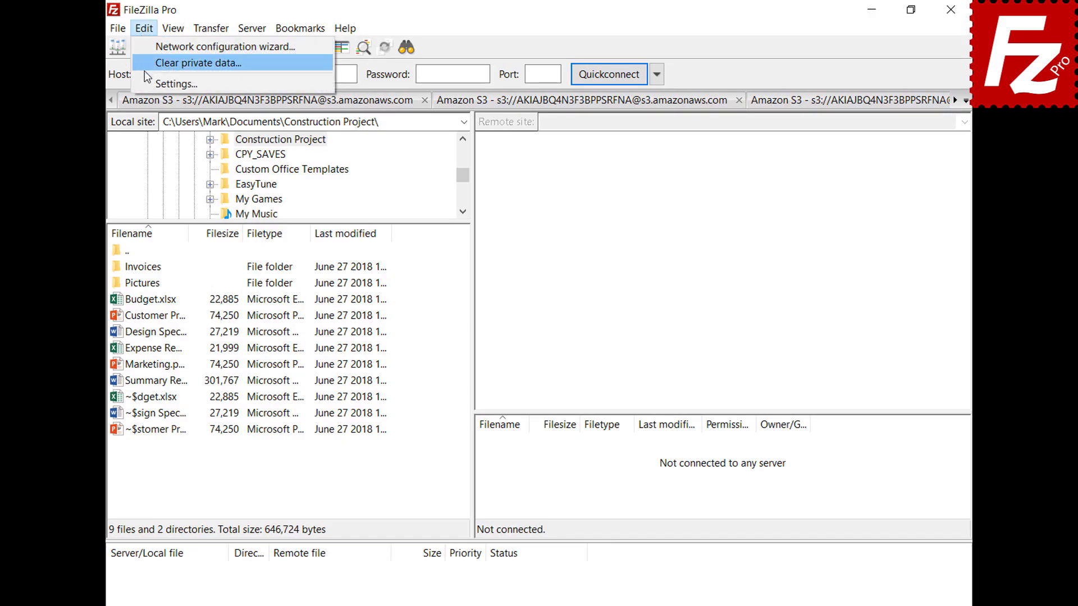
{"action": "left_click", "coordinate": [150, 82]}
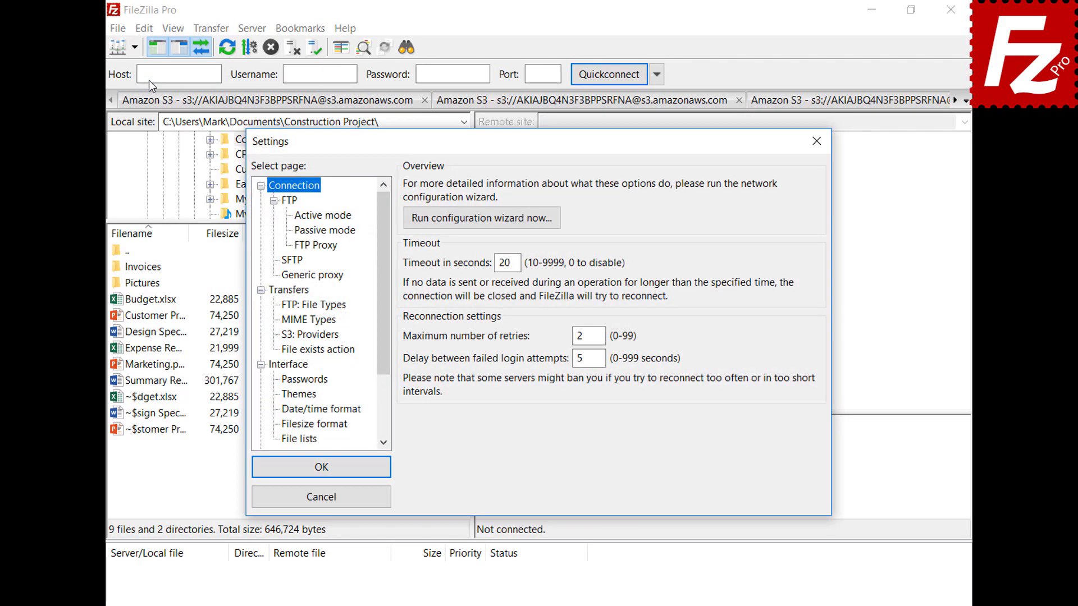
{"action": "left_click", "coordinate": [282, 382]}
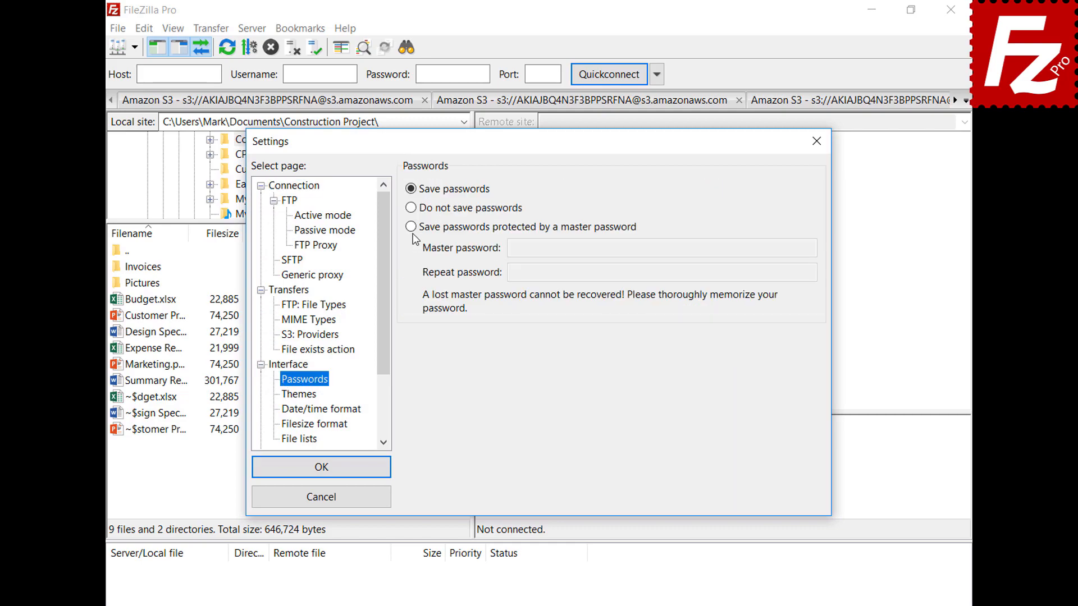
{"action": "left_click", "coordinate": [411, 227]}
{"action": "left_click", "coordinate": [787, 247]}
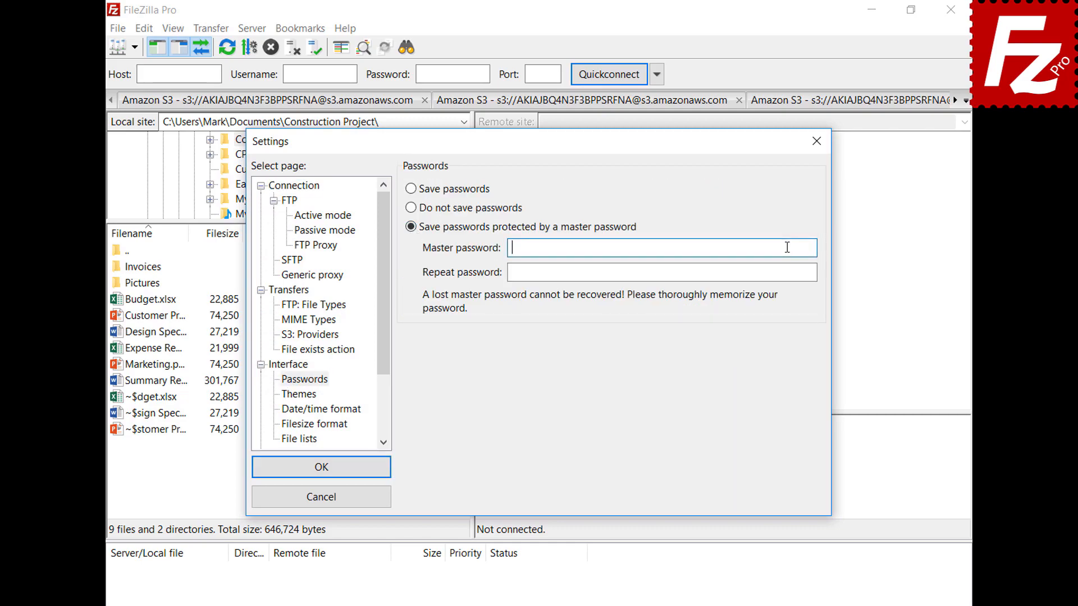
{"action": "type", "text": "•••••••••••"}
{"action": "key", "text": "Tab"}
{"action": "type", "text": "•••••••••••"}
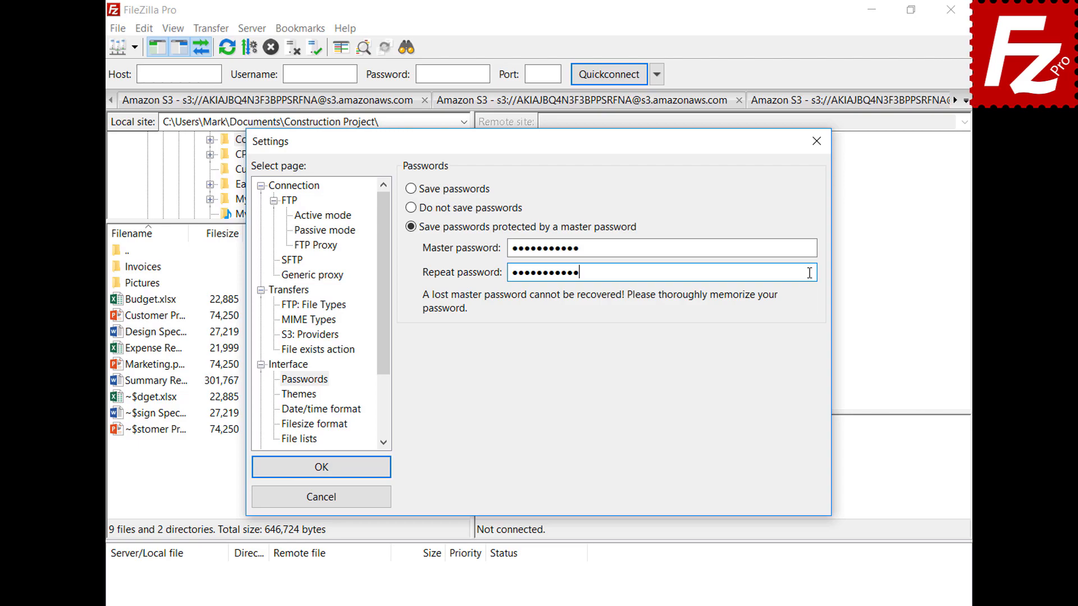
{"action": "left_click", "coordinate": [319, 470]}
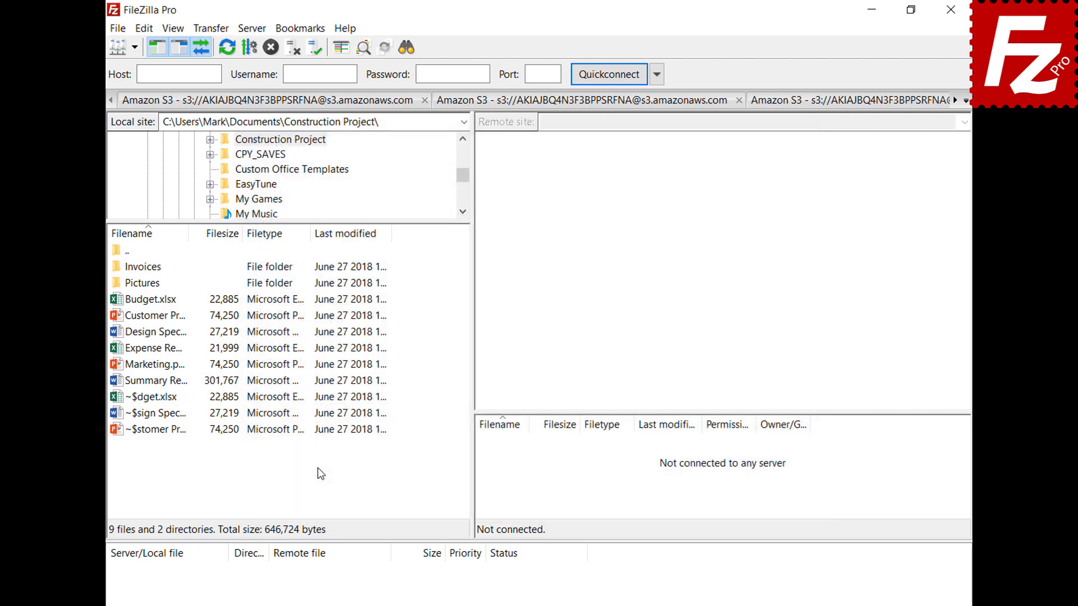
Step: Connect to the saved OneDrive site, complete the Microsoft sign-in, and close FileZilla Pro
{"action": "left_click", "coordinate": [135, 48]}
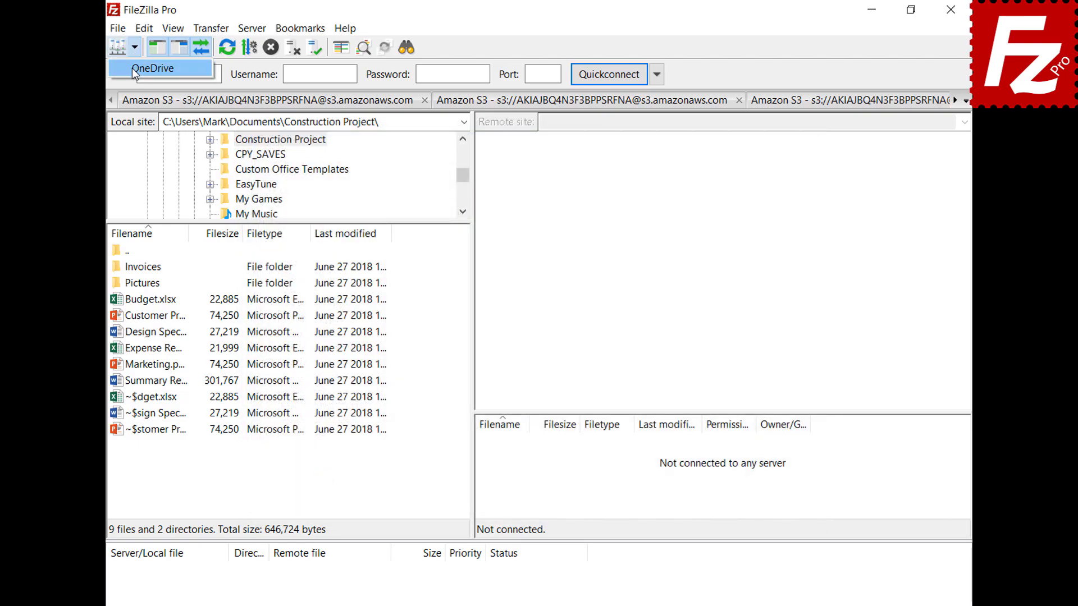
{"action": "left_click", "coordinate": [132, 69]}
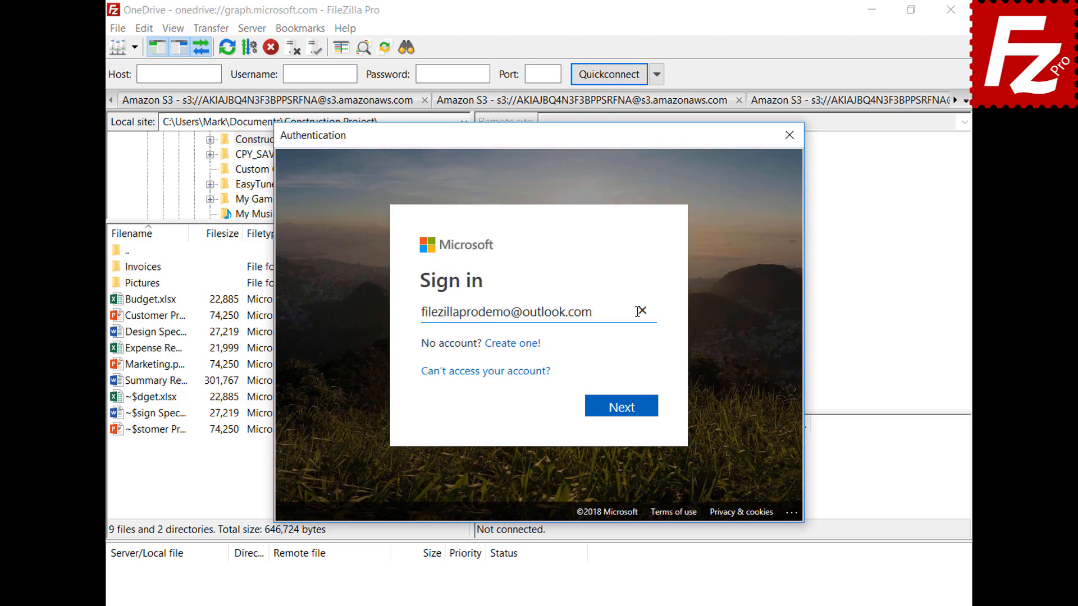
{"action": "left_click", "coordinate": [626, 410]}
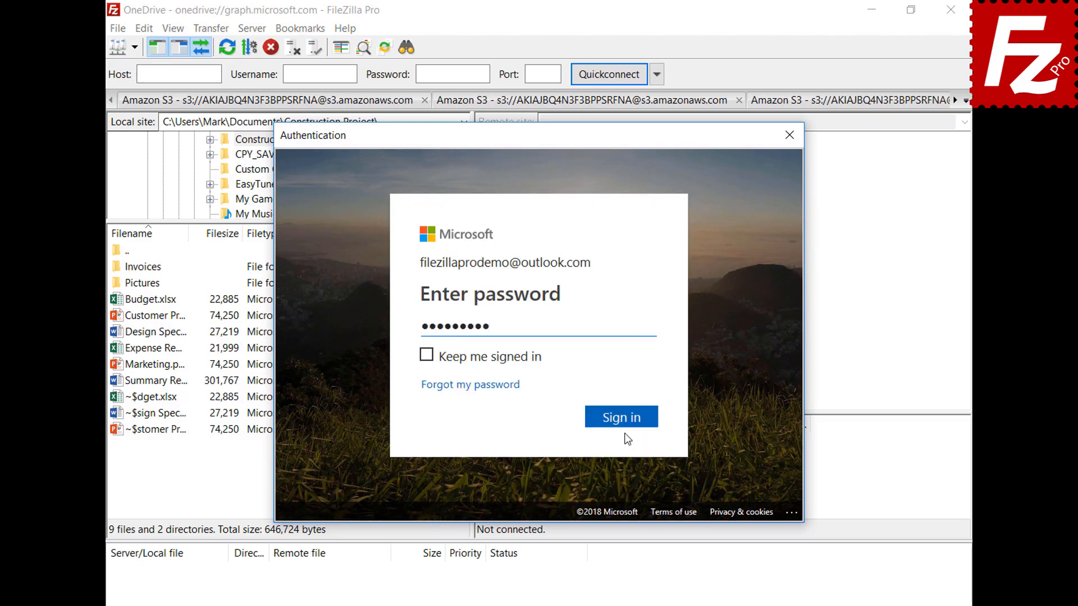
{"action": "left_click", "coordinate": [624, 421]}
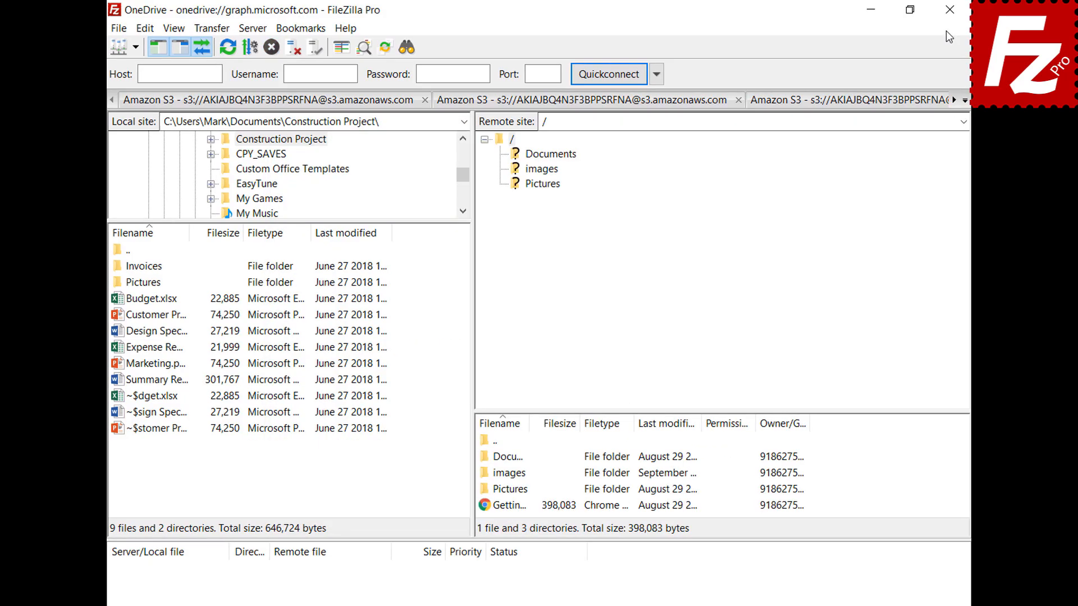
{"action": "left_click", "coordinate": [929, 9]}
Step: Relaunch FileZilla Pro, reconnect to OneDrive, and unlock its stored sign-in with the master password
{"action": "left_click", "coordinate": [180, 118]}
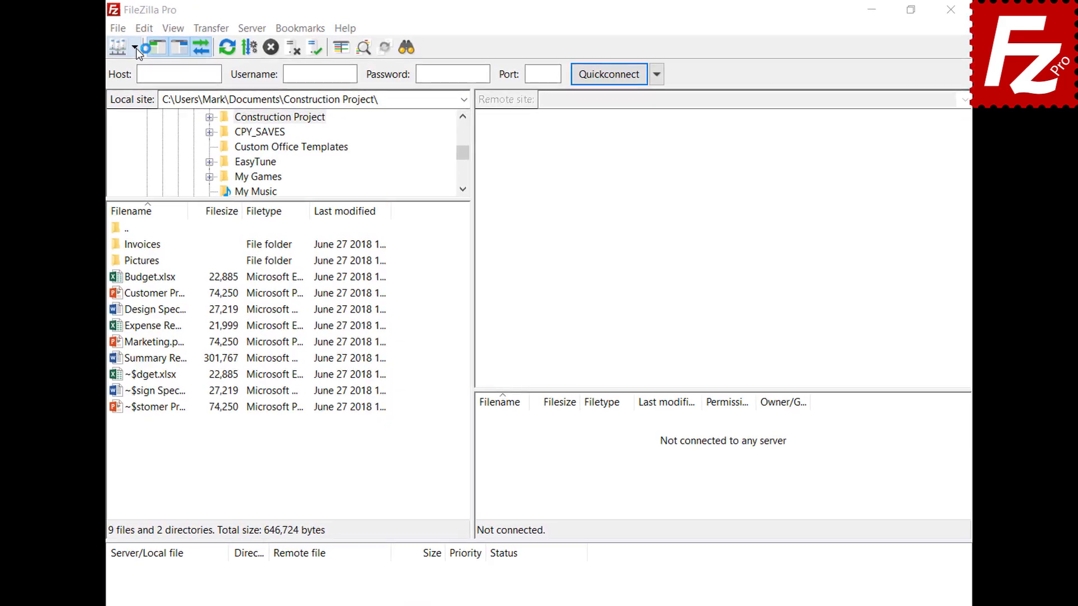
{"action": "left_click", "coordinate": [136, 48]}
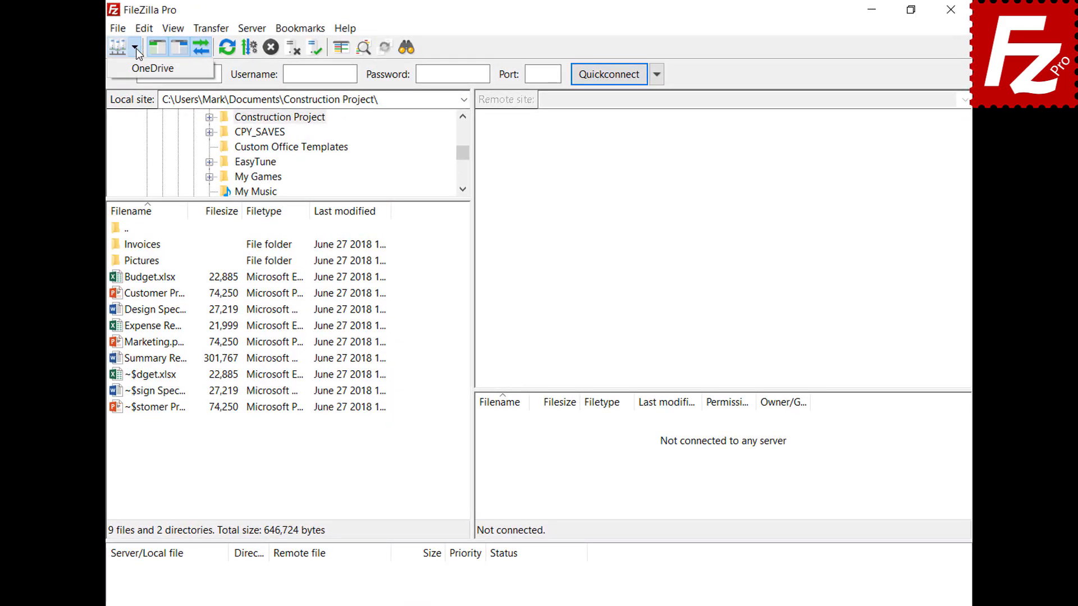
{"action": "left_click", "coordinate": [134, 69]}
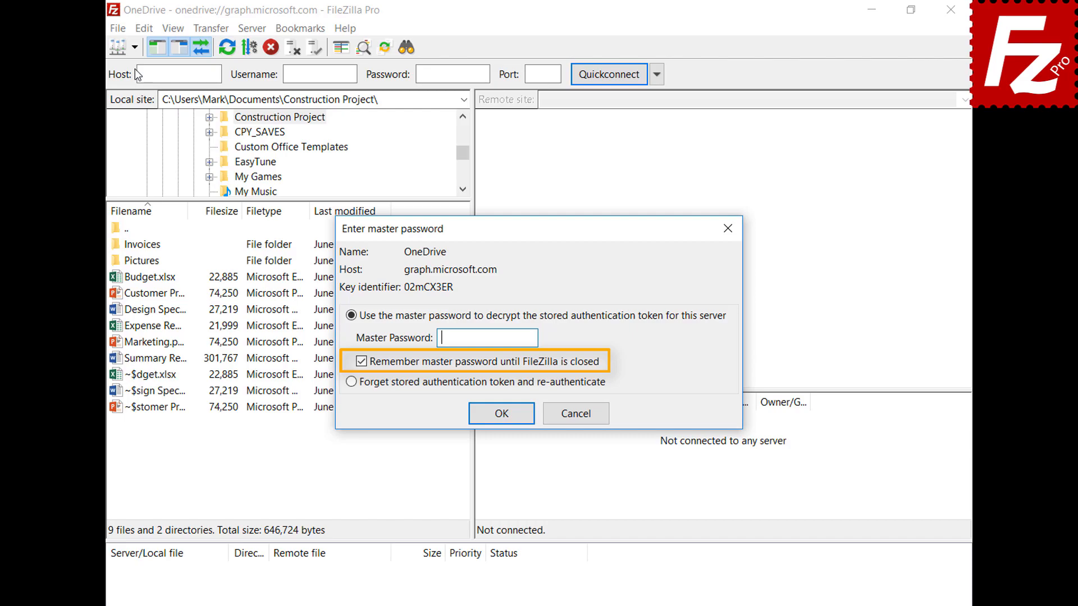
{"action": "key", "text": "ctrl+v"}
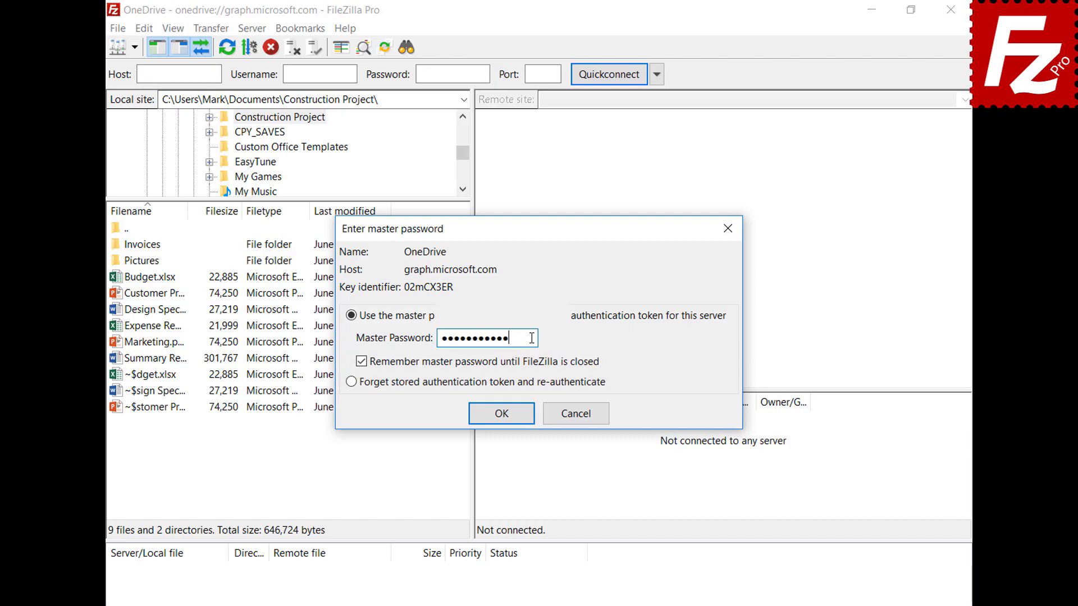
{"action": "left_click", "coordinate": [501, 414]}
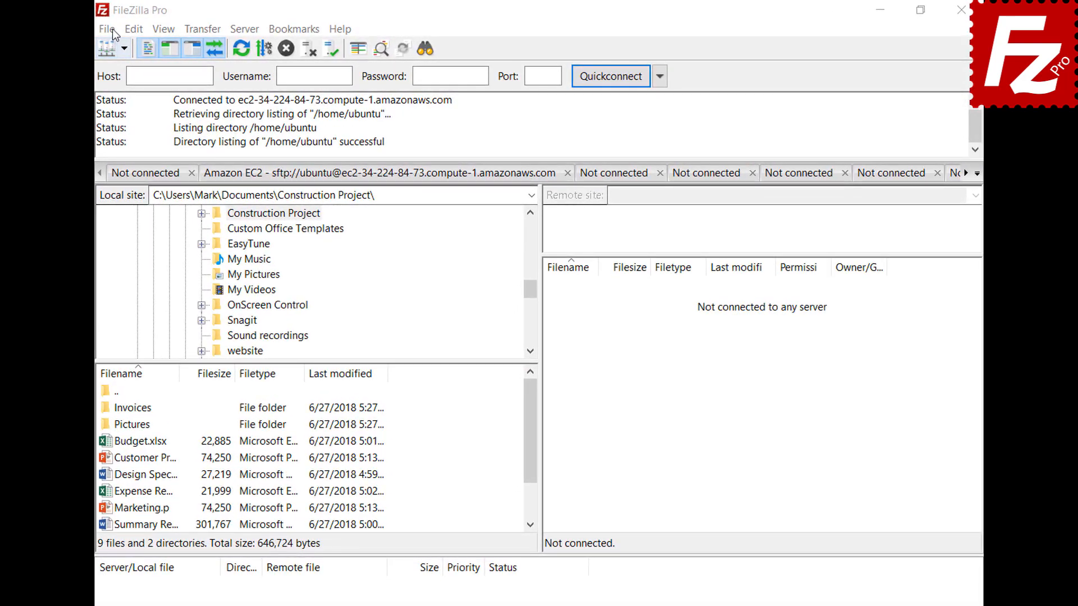
Step: Add a new site named B2 using the Backblaze B2 protocol
{"action": "left_click", "coordinate": [112, 29]}
{"action": "left_click", "coordinate": [121, 47]}
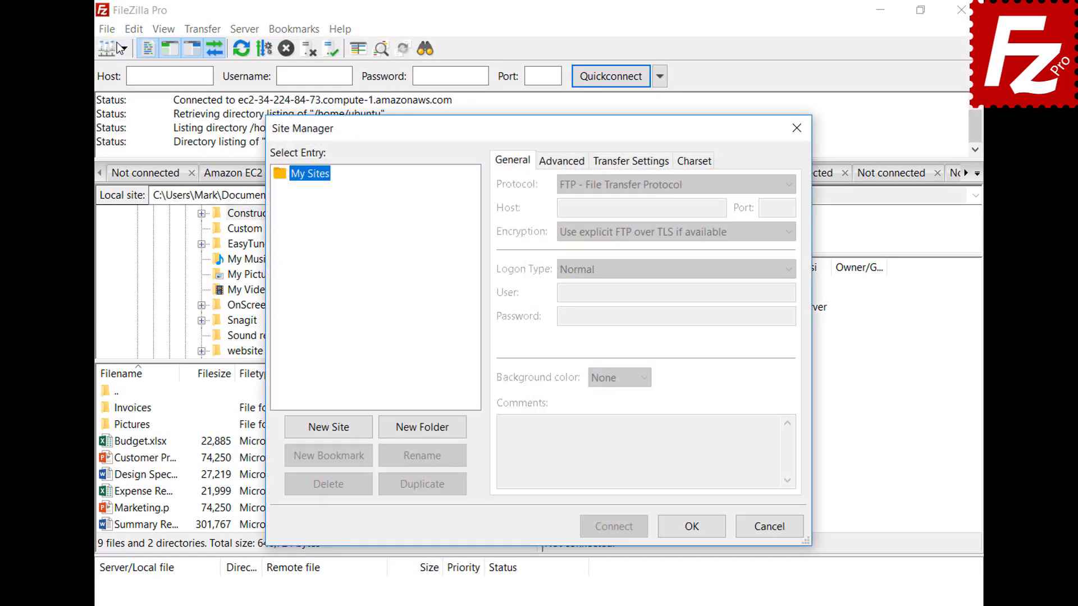
{"action": "left_click", "coordinate": [331, 430]}
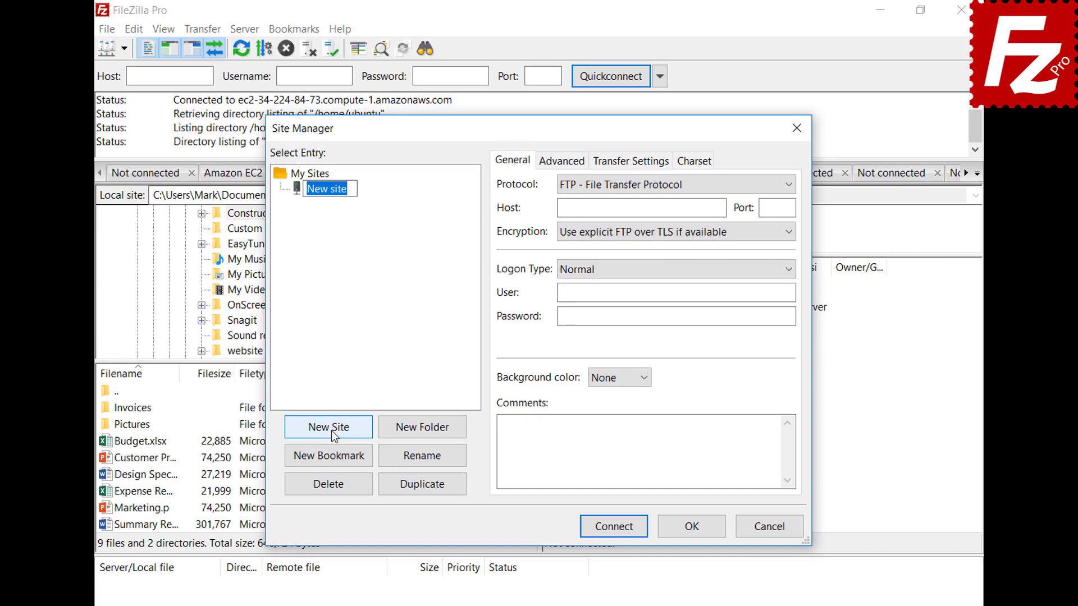
{"action": "type", "text": "B2"}
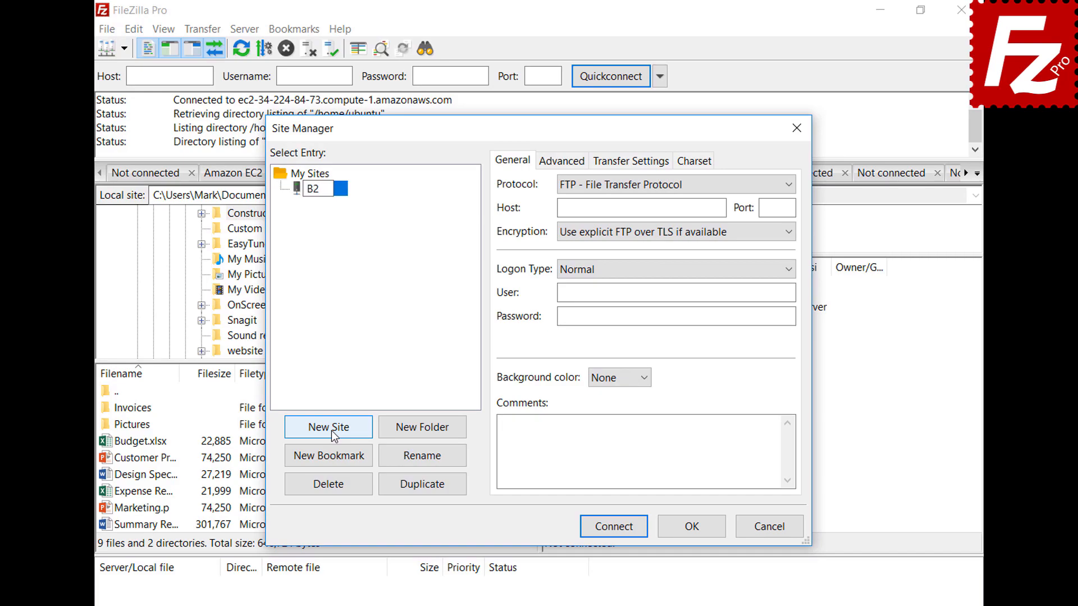
{"action": "left_click", "coordinate": [641, 183]}
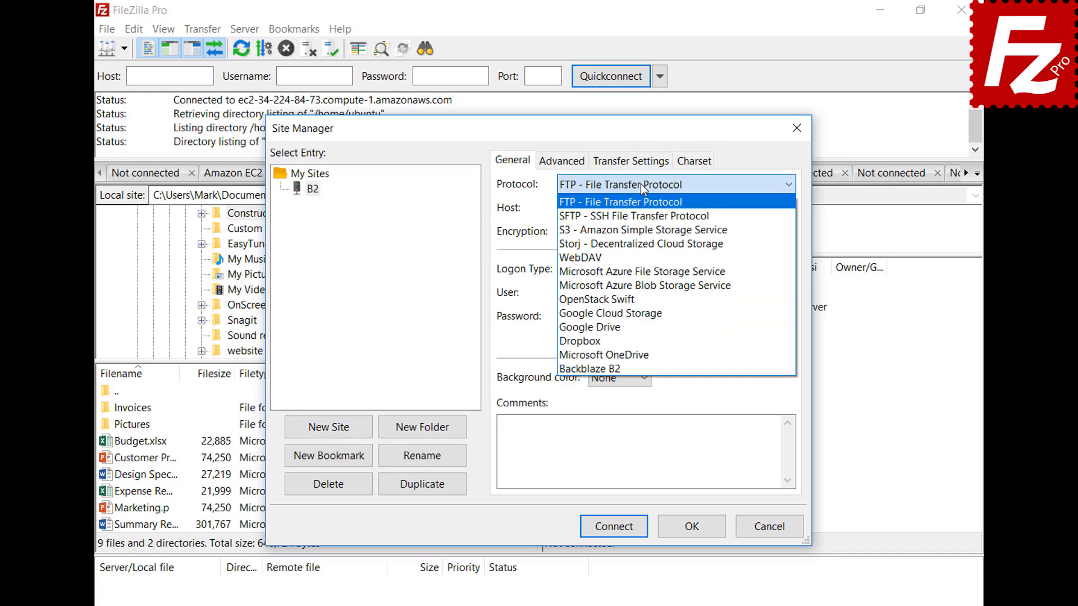
{"action": "left_click", "coordinate": [640, 368]}
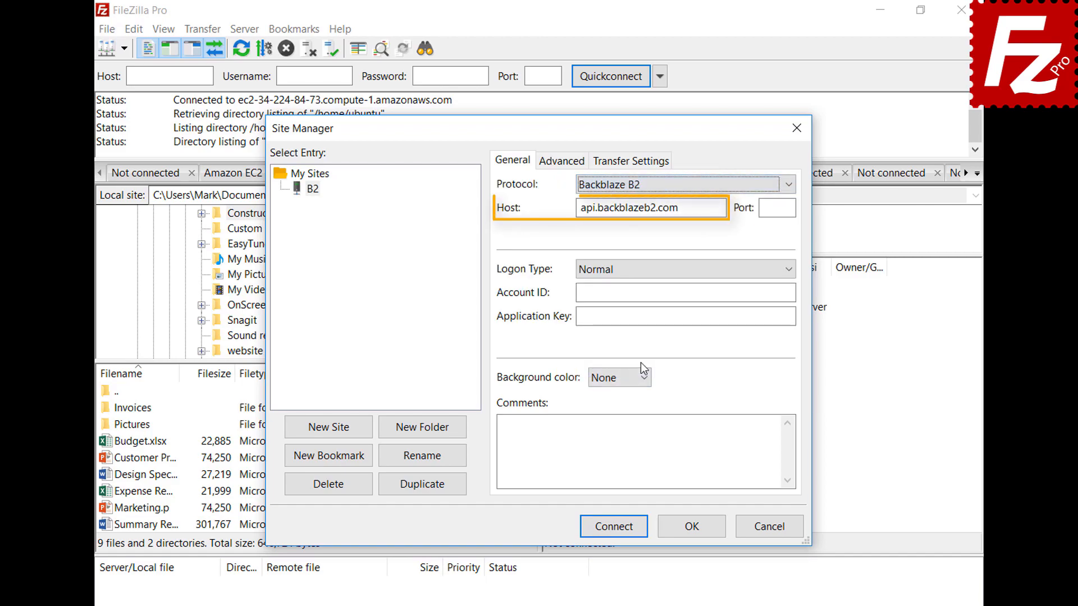
Step: Enter the B2 account ID and application key, then connect
{"action": "left_click", "coordinate": [724, 293]}
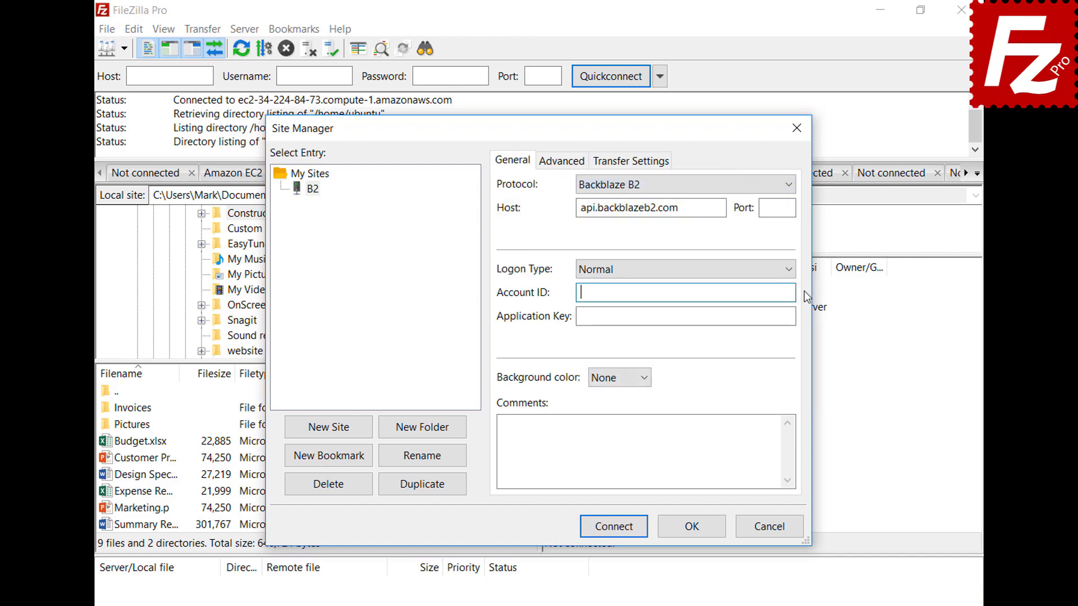
{"action": "type", "text": "17939b0a698e"}
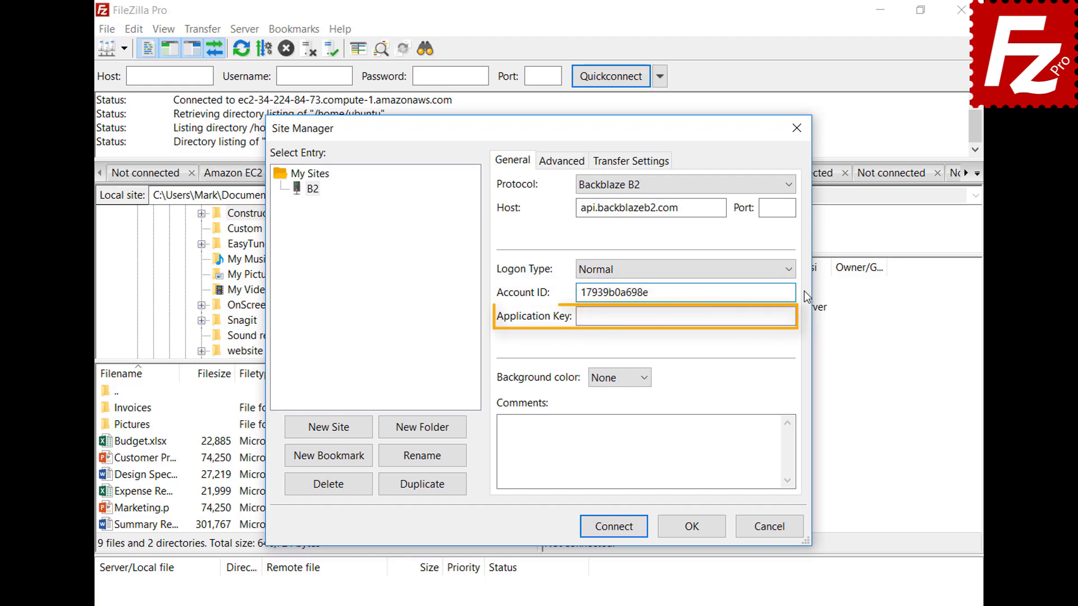
{"action": "key", "text": "Tab"}
{"action": "key", "text": "ctrl+v"}
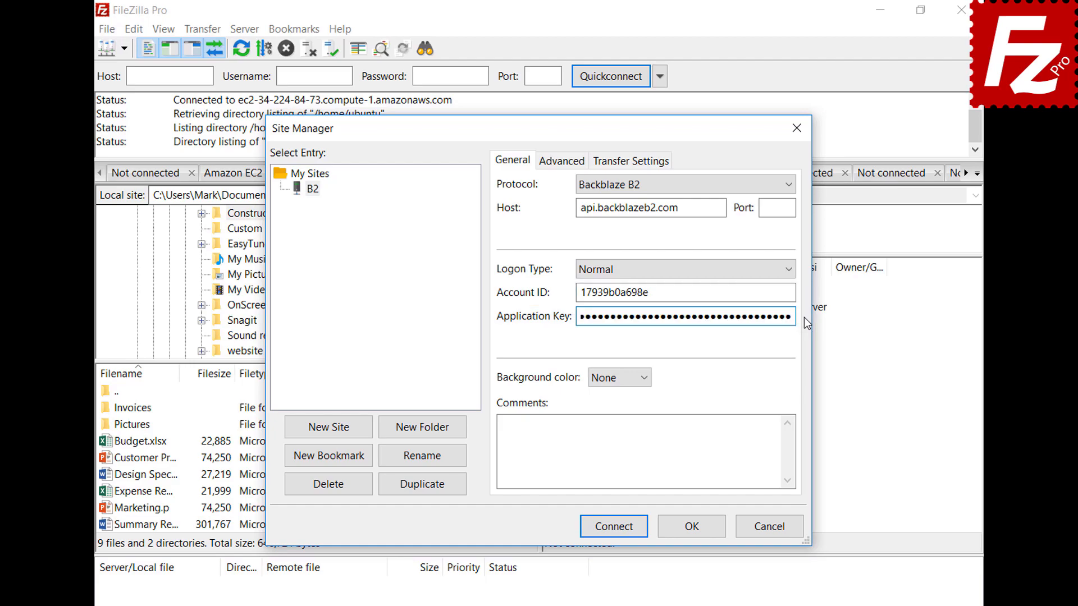
{"action": "left_click", "coordinate": [619, 533]}
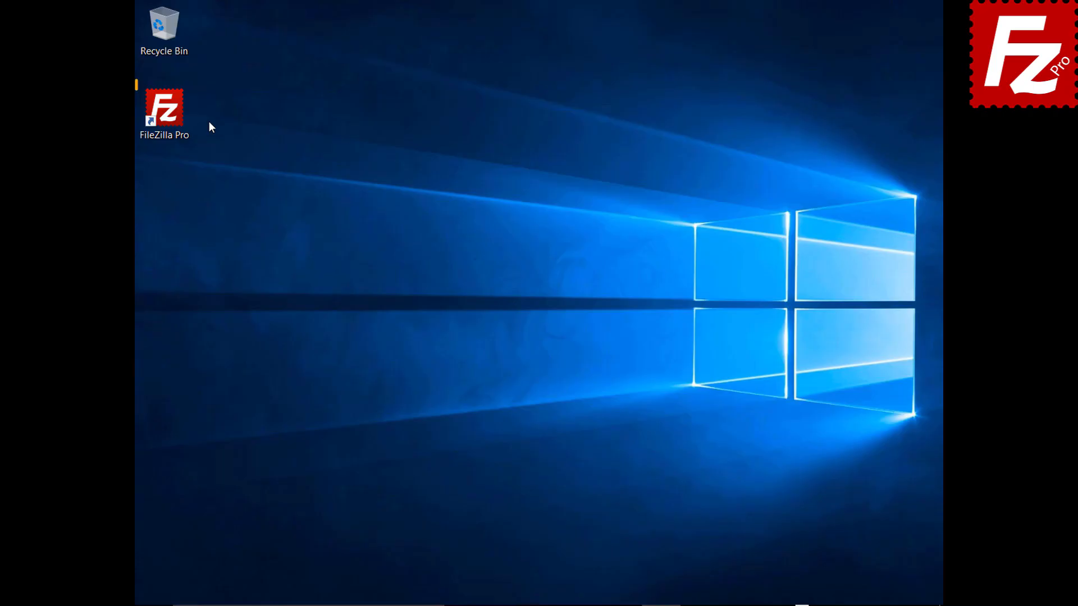
Step: Launch FileZilla Pro and add a site named WebDav using the WebDAV protocol
{"action": "double_click", "coordinate": [170, 116]}
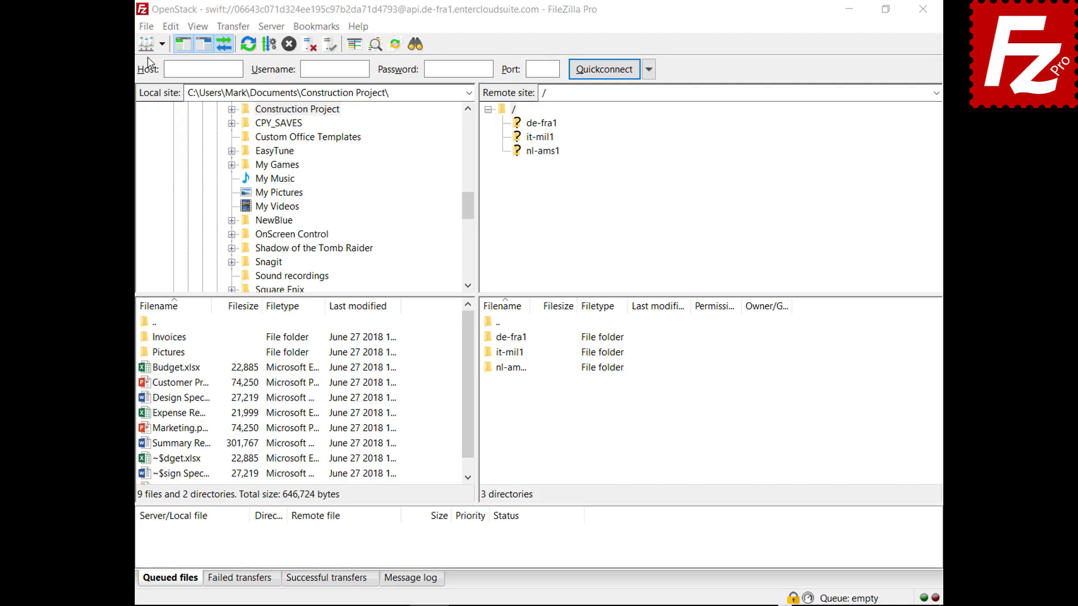
{"action": "left_click", "coordinate": [146, 26]}
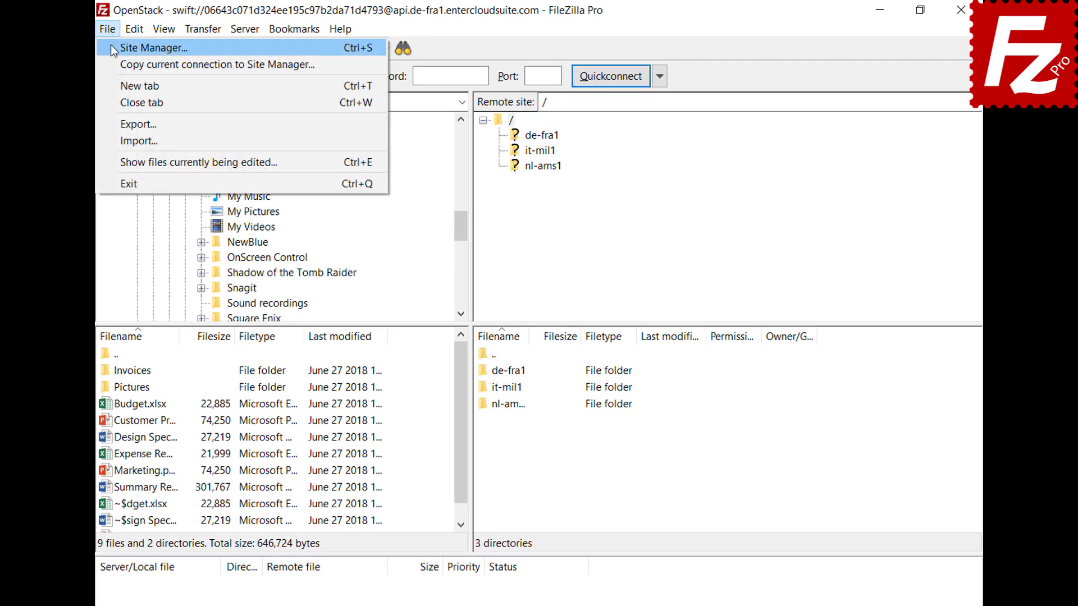
{"action": "left_click", "coordinate": [111, 48]}
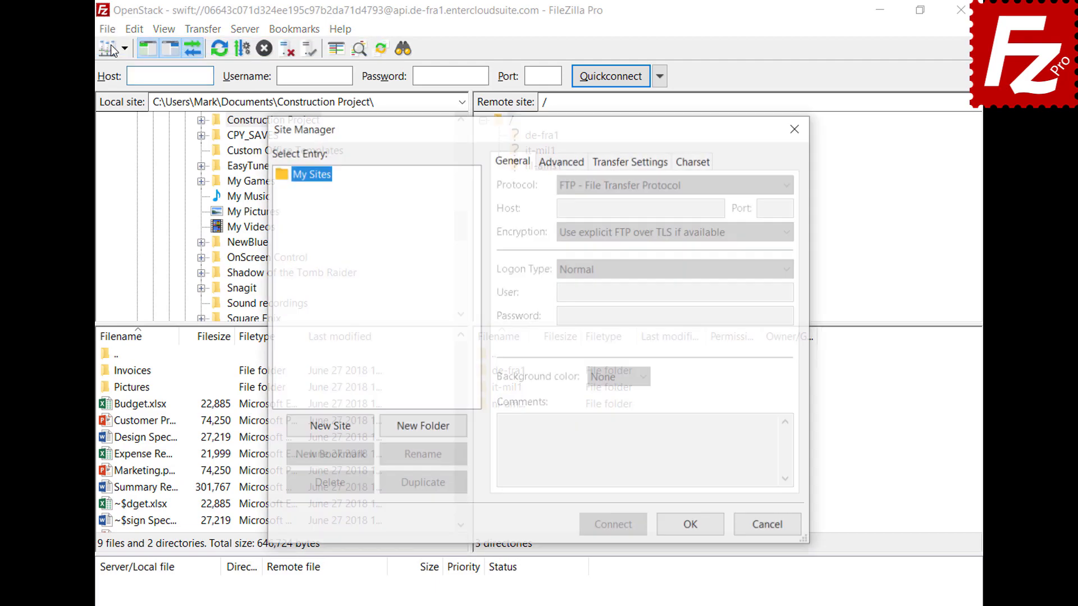
{"action": "left_click", "coordinate": [329, 426]}
{"action": "type", "text": "WebDav"}
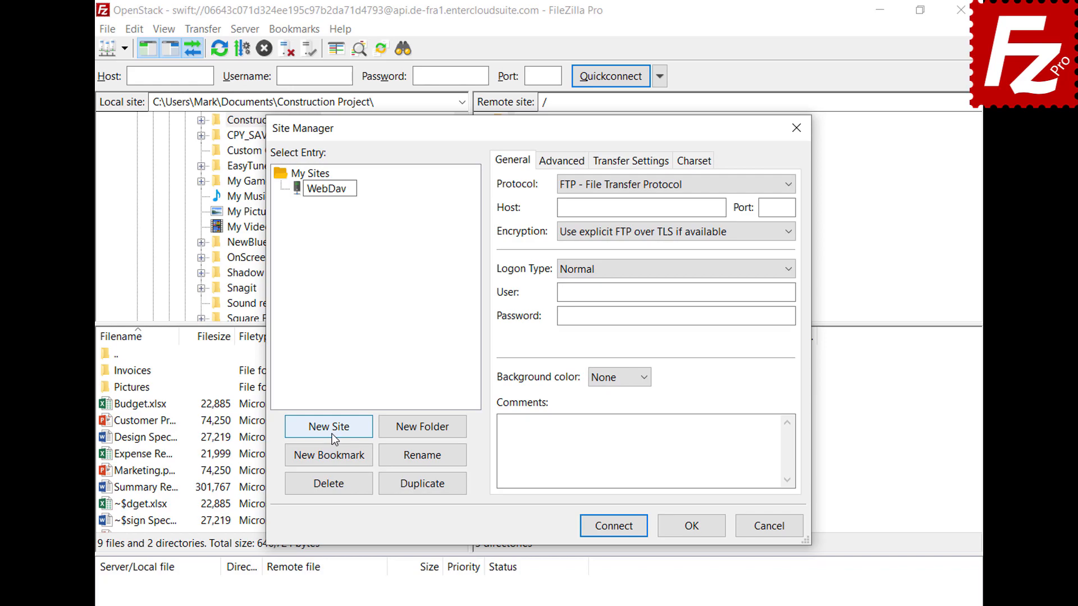
{"action": "key", "text": "Return"}
{"action": "left_click", "coordinate": [746, 184]}
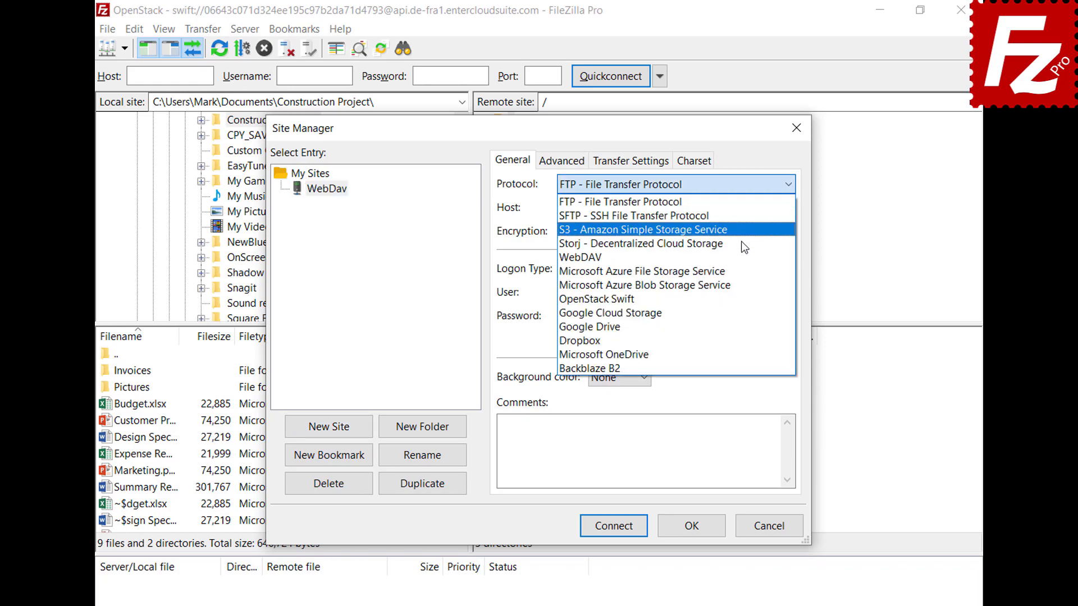
{"action": "left_click", "coordinate": [740, 256]}
Step: Set host webdav.opendrive.com, enter the account e-mail and password, and connect
{"action": "left_click", "coordinate": [721, 207]}
{"action": "type", "text": "webdav.opendrive.com"}
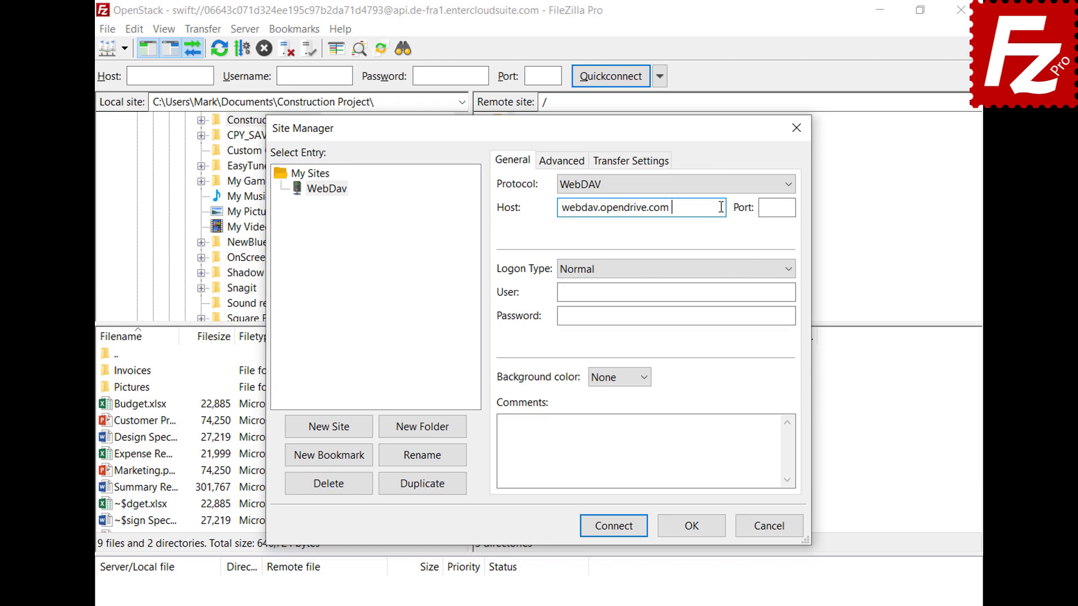
{"action": "left_click", "coordinate": [782, 292]}
{"action": "key", "text": "ctrl+v"}
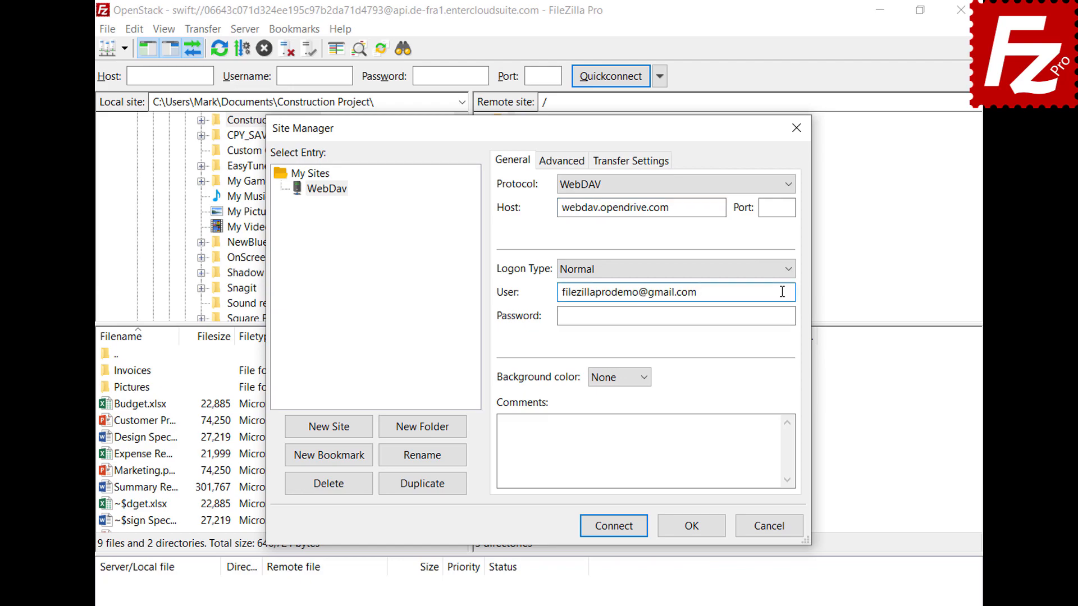
{"action": "left_click", "coordinate": [779, 316]}
{"action": "key", "text": "ctrl+v"}
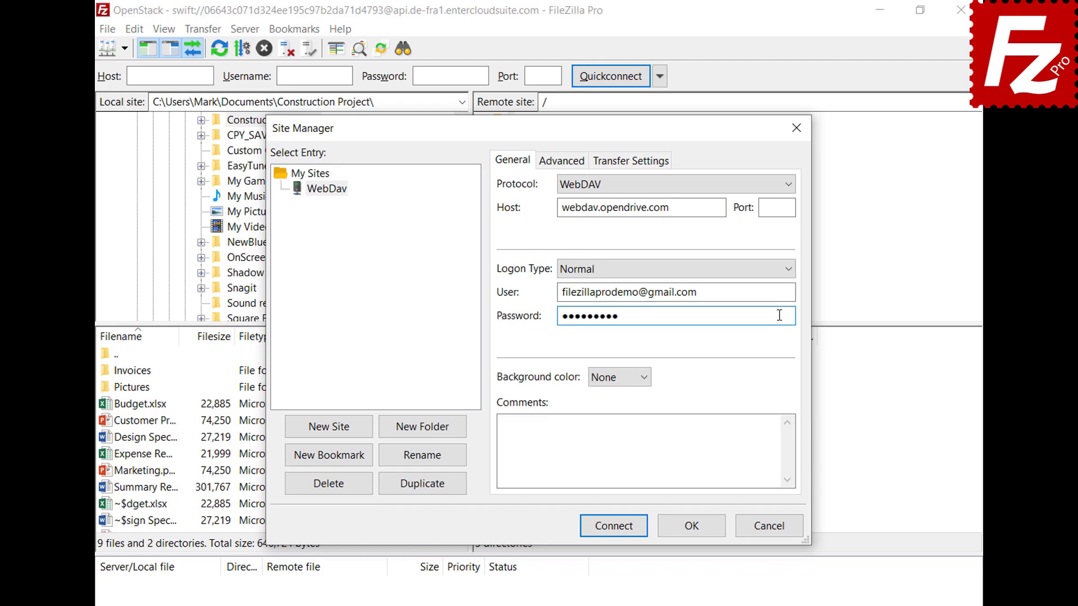
{"action": "left_click", "coordinate": [618, 530]}
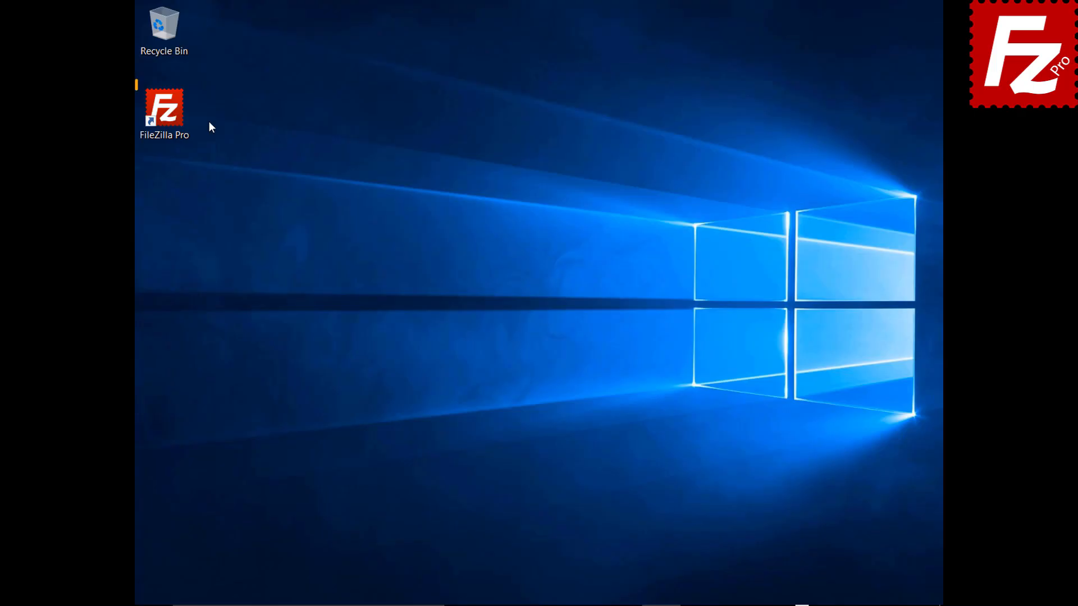
Step: Launch FileZilla Pro and add a site named OpenStack using the OpenStack Swift protocol
{"action": "double_click", "coordinate": [168, 112]}
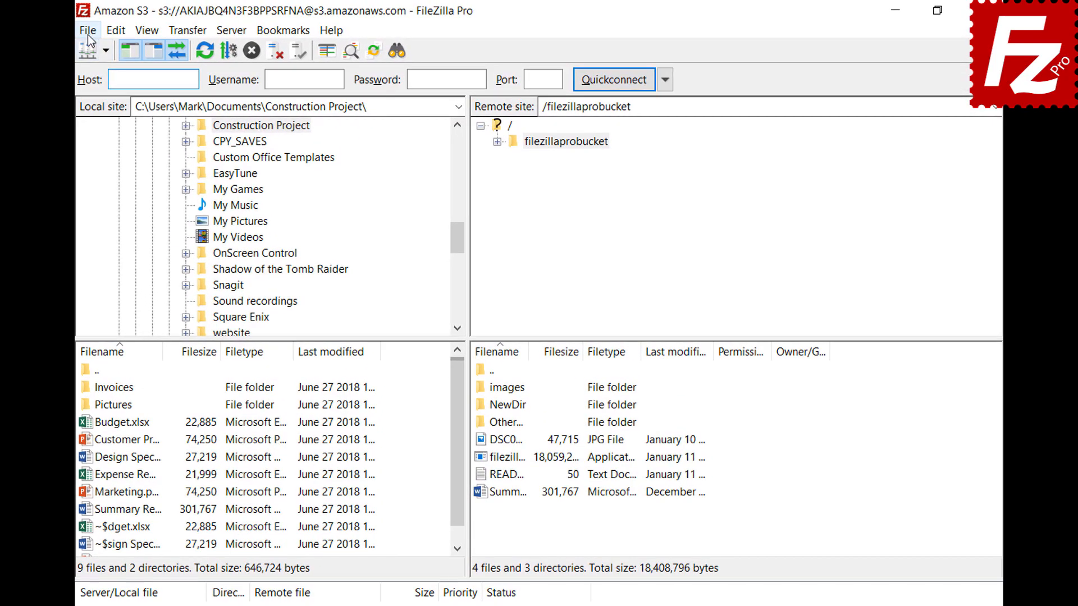
{"action": "left_click", "coordinate": [147, 28]}
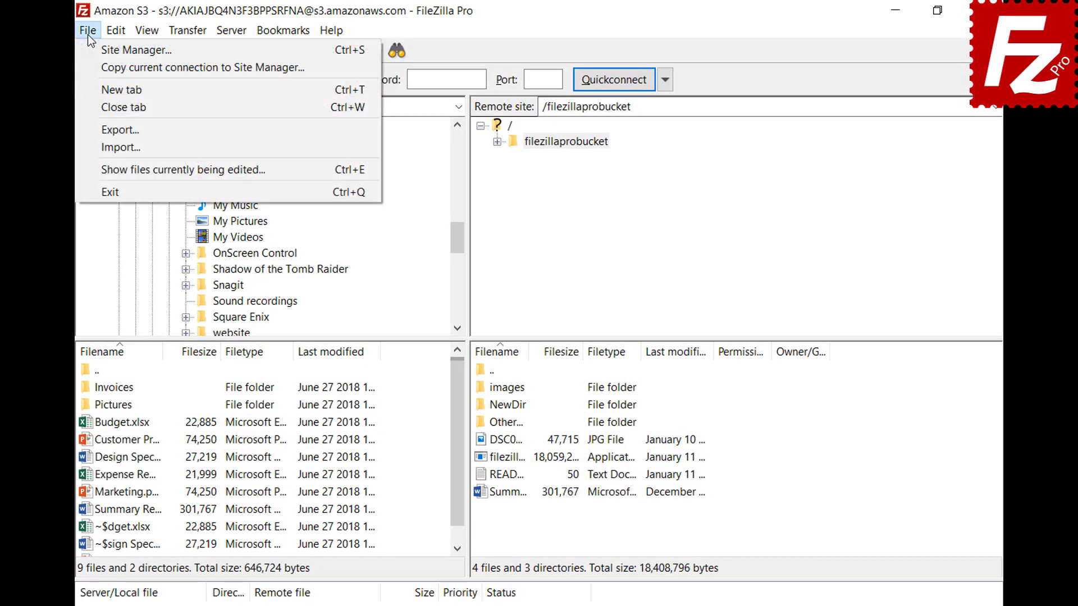
{"action": "left_click", "coordinate": [95, 53]}
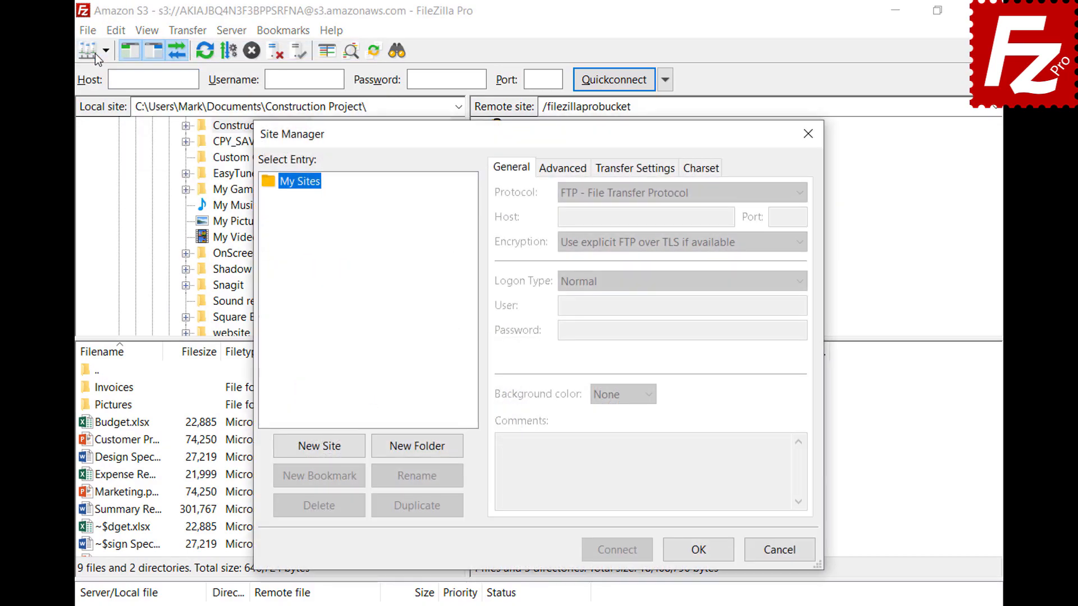
{"action": "left_click", "coordinate": [322, 452]}
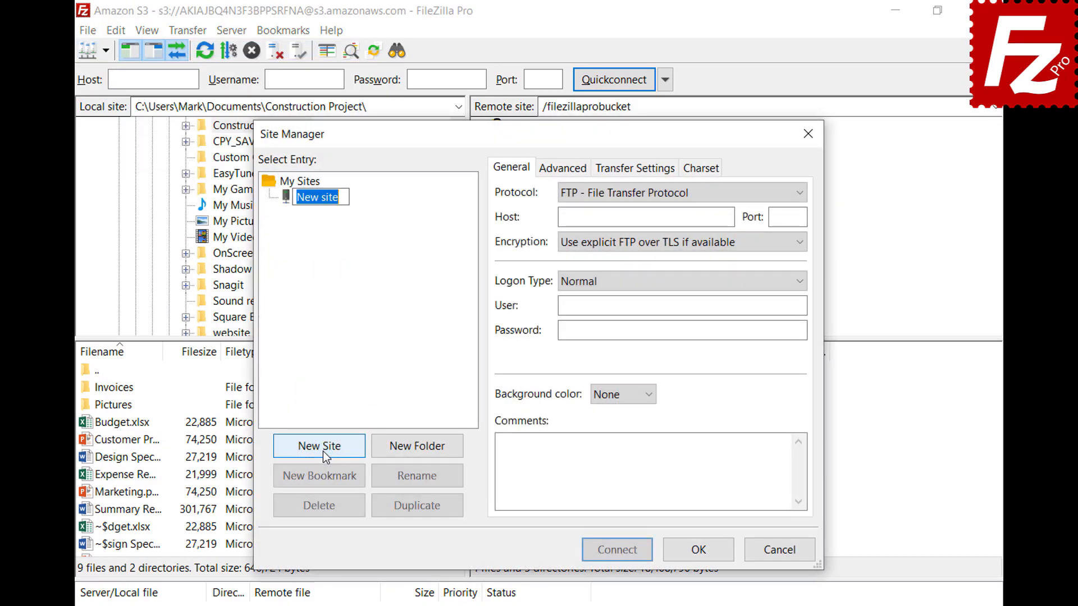
{"action": "type", "text": "OpenStack"}
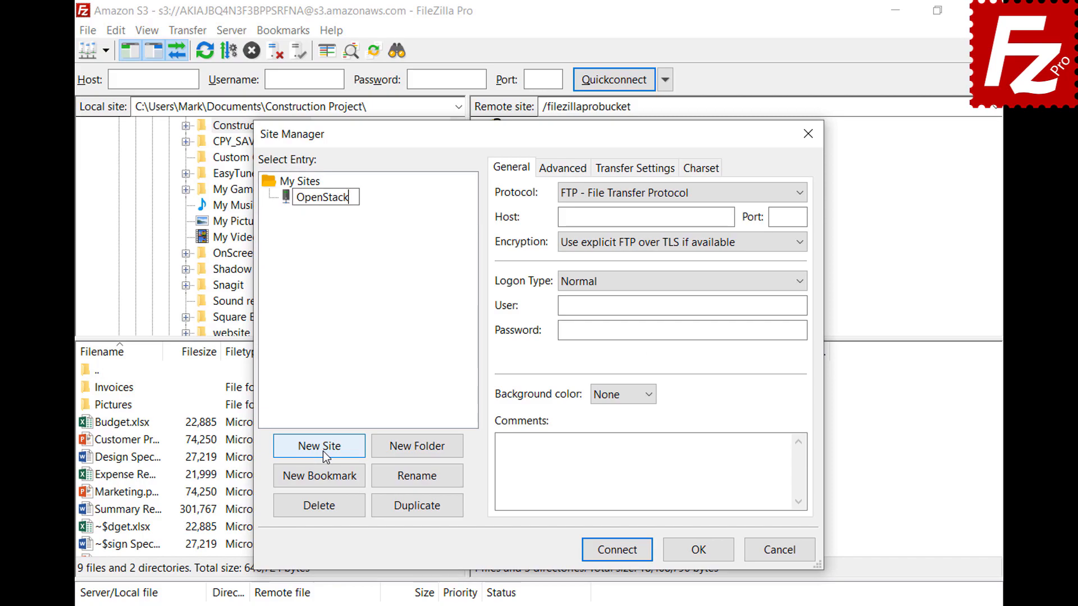
{"action": "key", "text": "Return"}
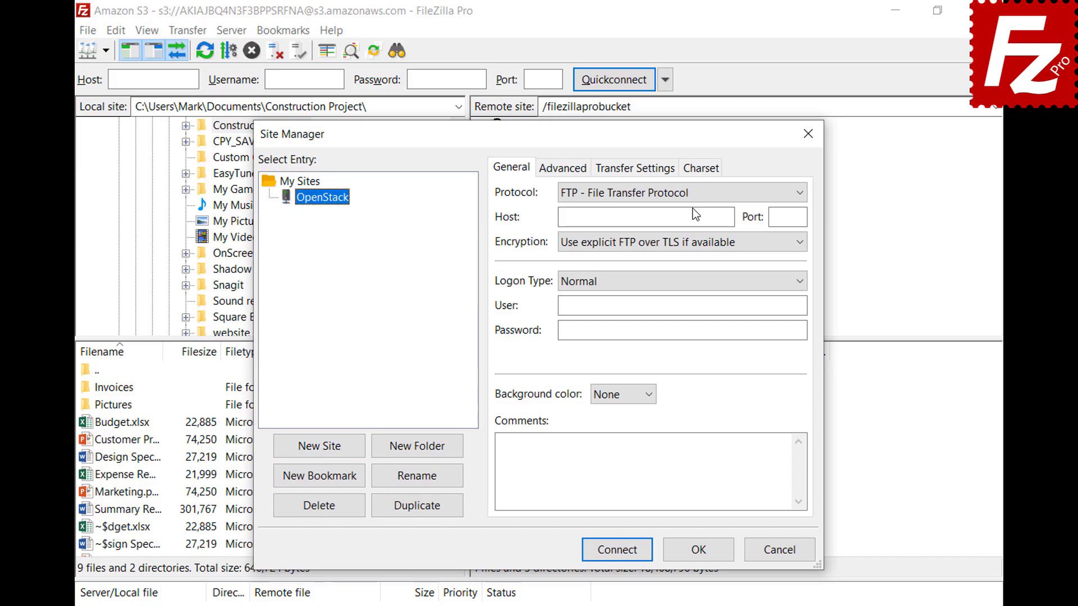
{"action": "left_click", "coordinate": [693, 194]}
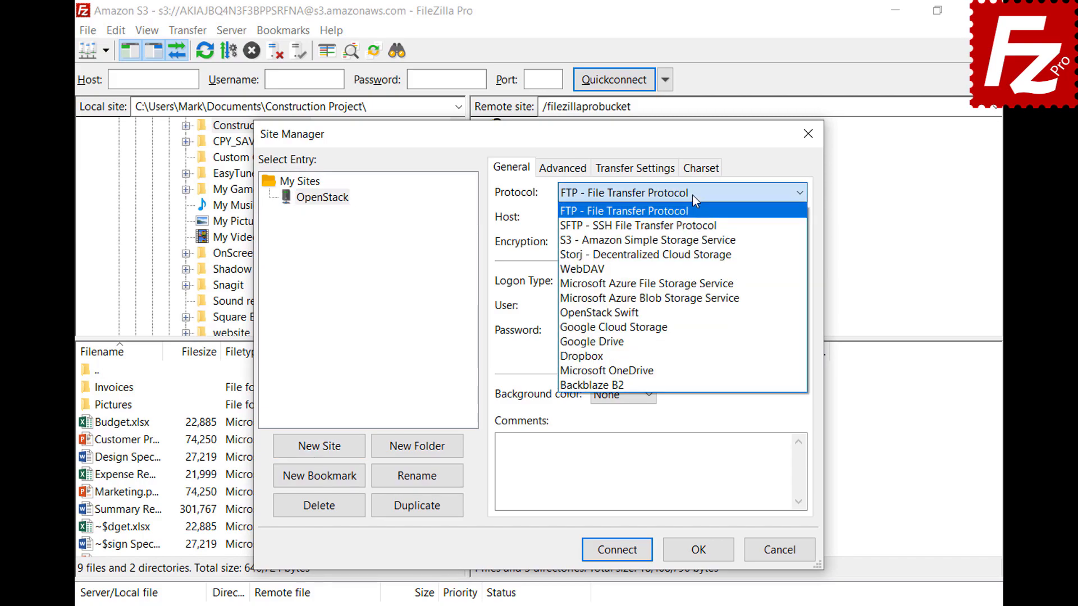
{"action": "left_click", "coordinate": [692, 317]}
Step: Fill in identity host, path /v2.0/tokens, project ID, user and password, then connect
{"action": "left_click", "coordinate": [729, 217]}
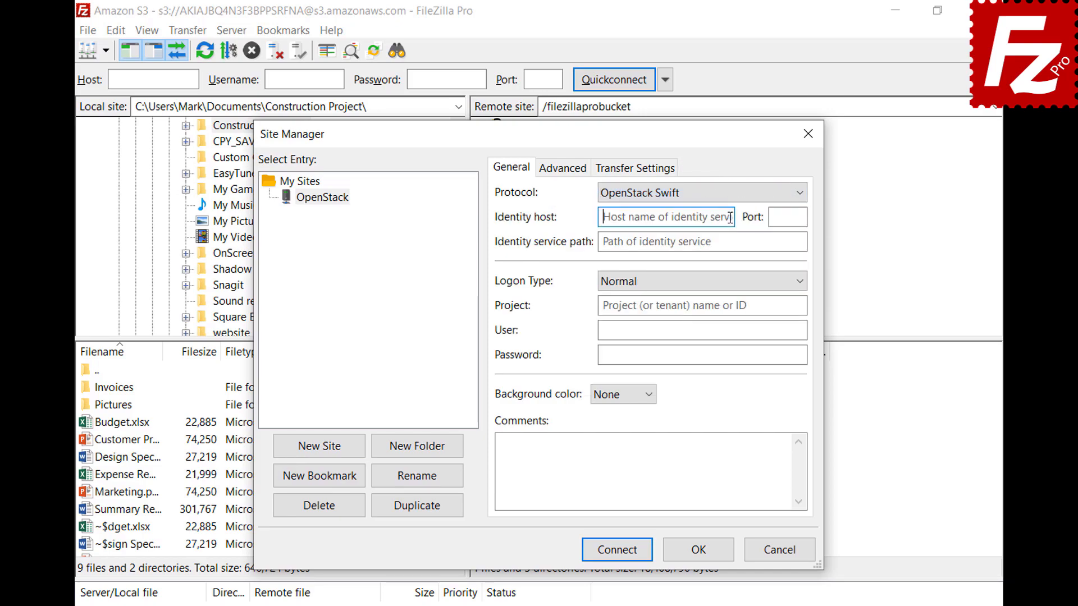
{"action": "key", "text": "ctrl+v"}
{"action": "left_click", "coordinate": [796, 240]}
{"action": "type", "text": "/v2.0/tokens"}
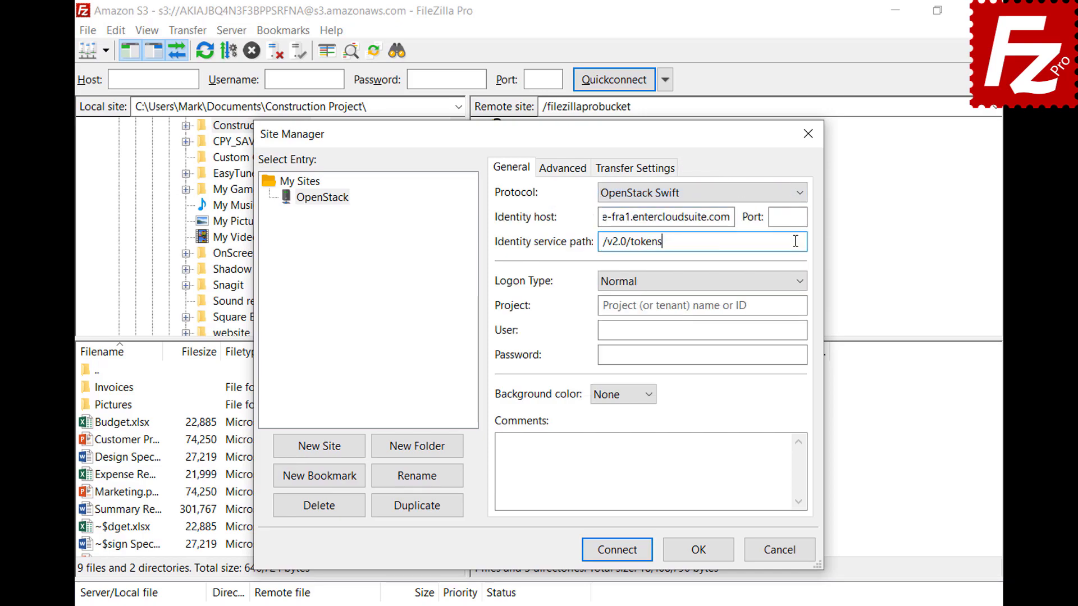
{"action": "left_click", "coordinate": [799, 305]}
{"action": "type", "text": "06643c071d324ee195c97b2da71d4793"}
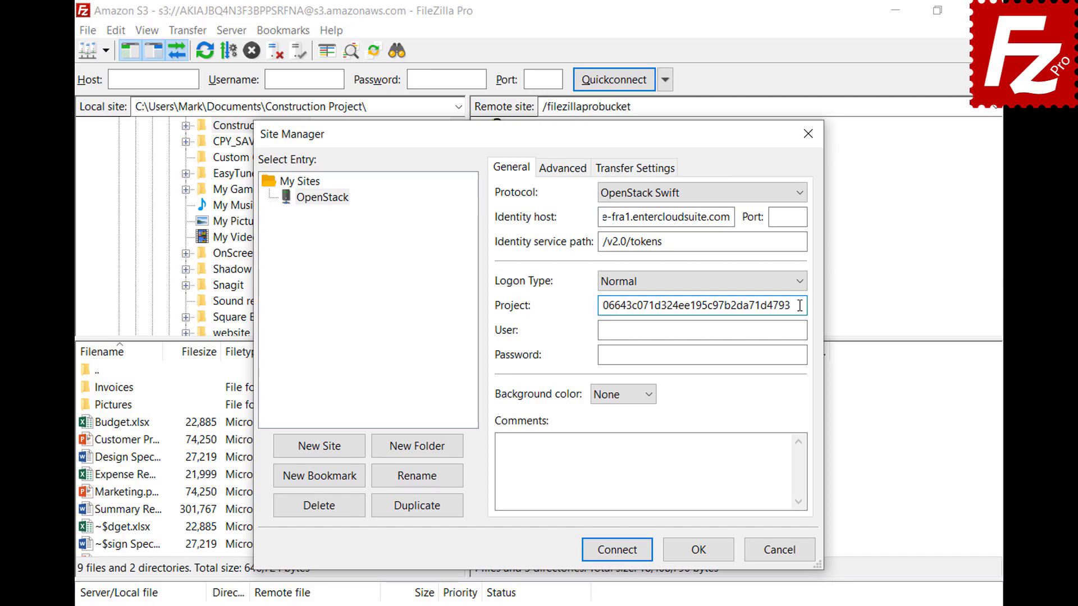
{"action": "left_click", "coordinate": [801, 330]}
{"action": "key", "text": "ctrl+v"}
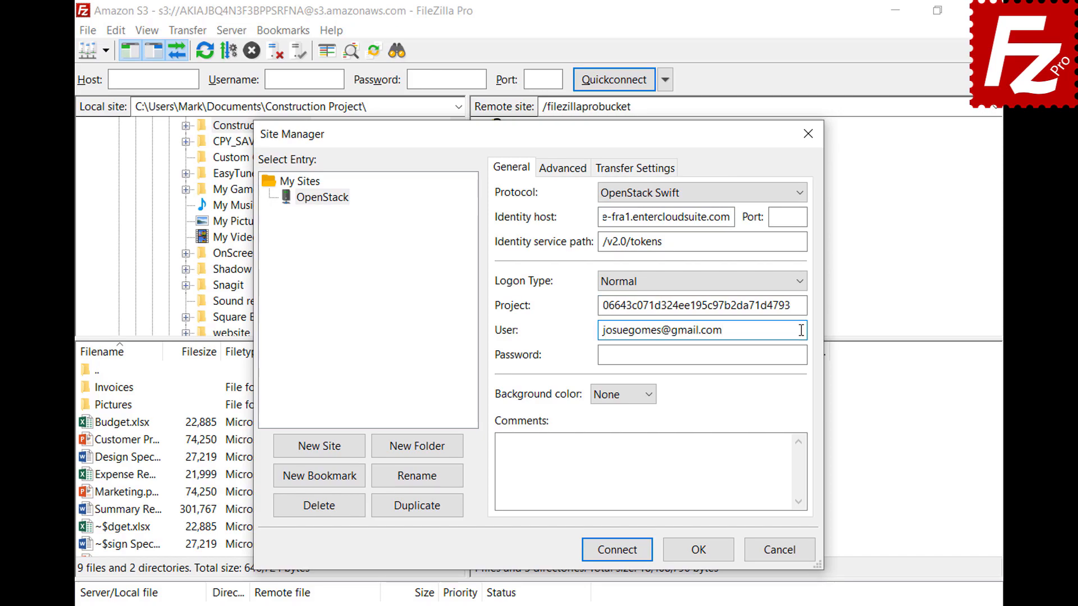
{"action": "left_click", "coordinate": [803, 355]}
{"action": "key", "text": "ctrl+v"}
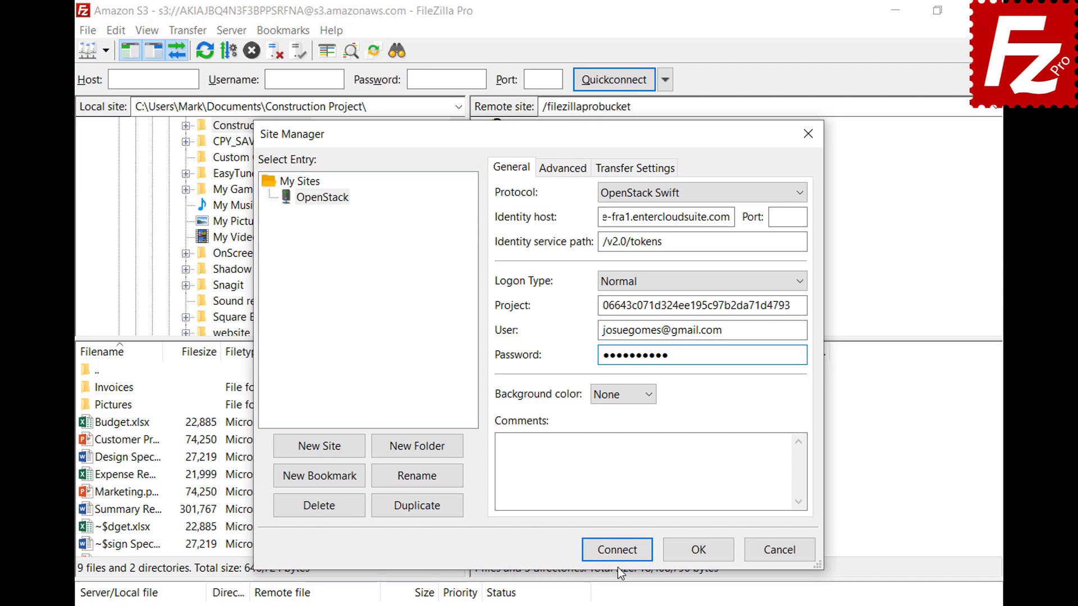
{"action": "left_click", "coordinate": [616, 550]}
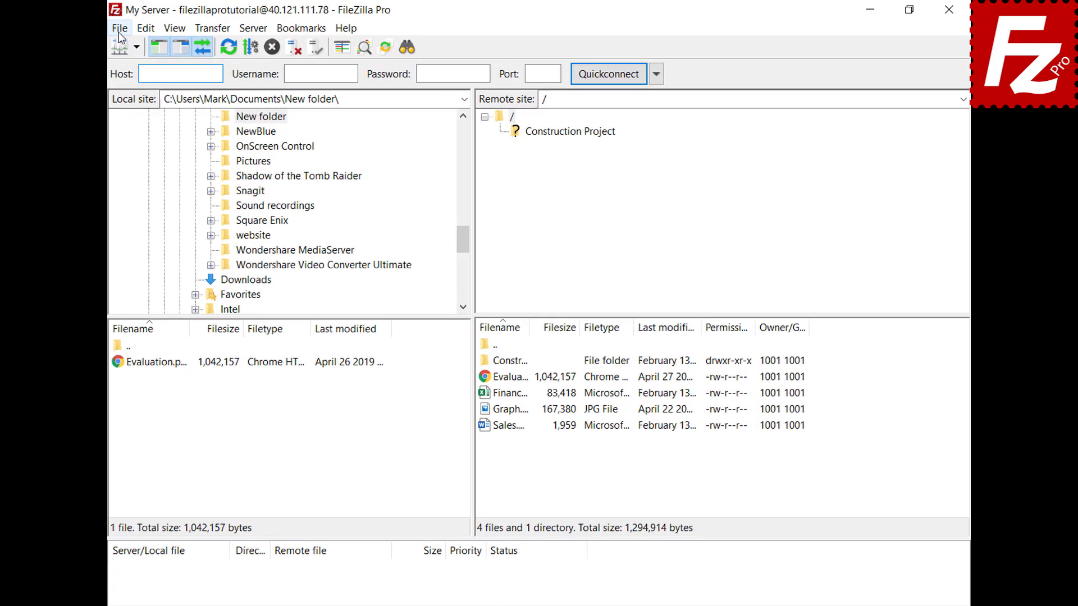
Step: Add a site named Box with the Box protocol at api.box.com and connect to it
{"action": "left_click", "coordinate": [117, 29]}
{"action": "left_click", "coordinate": [117, 48]}
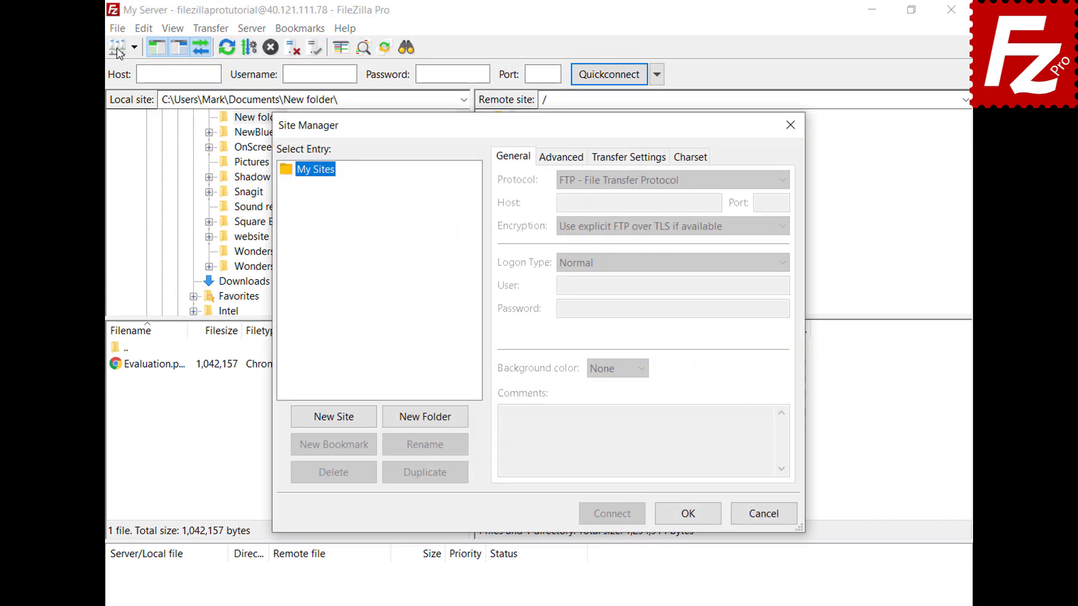
{"action": "left_click", "coordinate": [333, 418]}
{"action": "type", "text": "Box"}
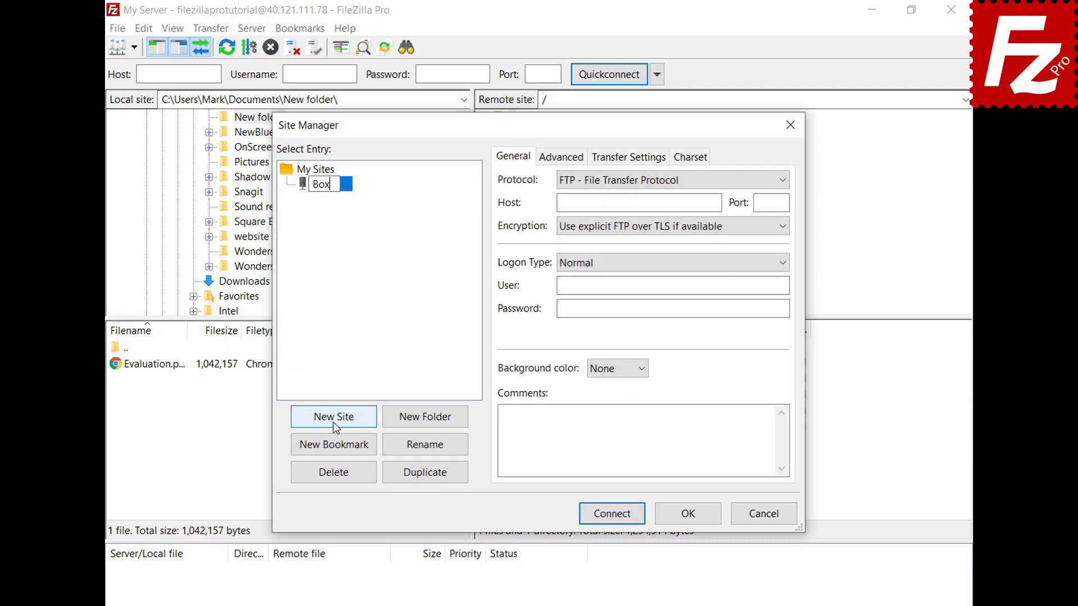
{"action": "key", "text": "Return"}
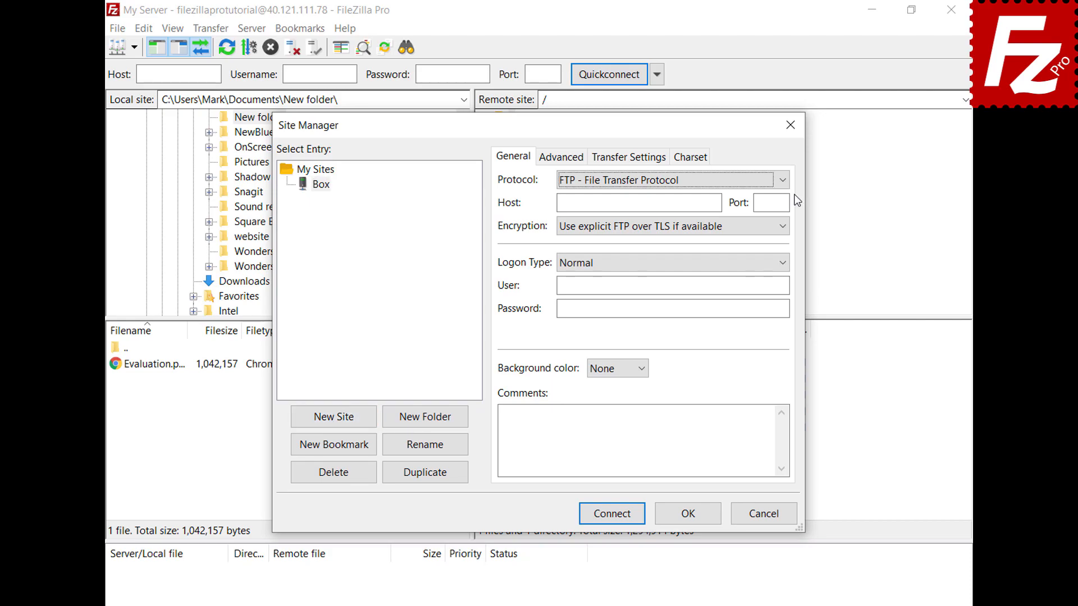
{"action": "left_click", "coordinate": [780, 180]}
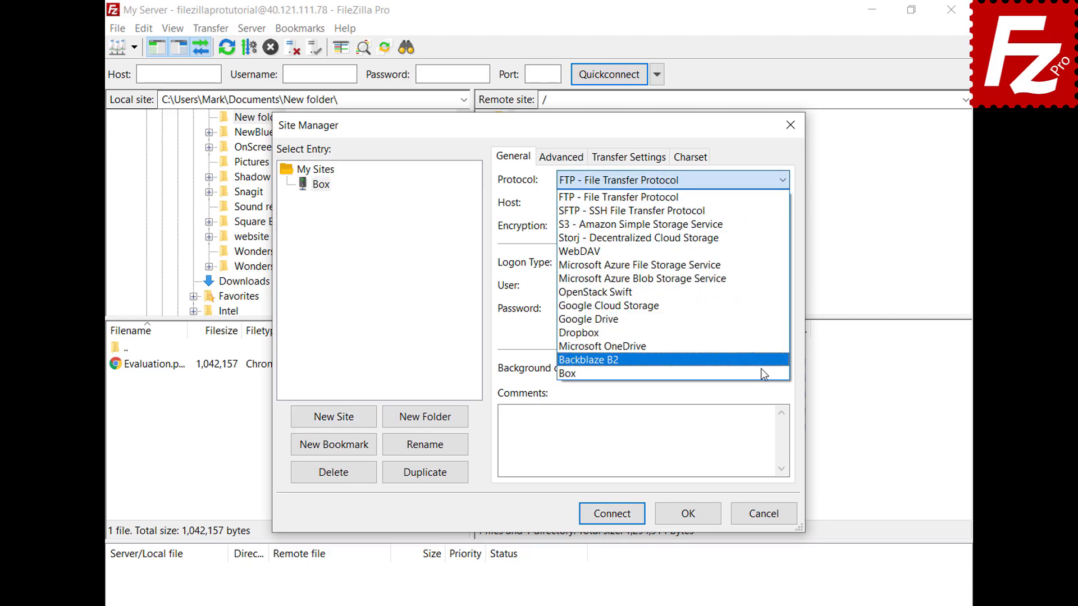
{"action": "left_click", "coordinate": [760, 371]}
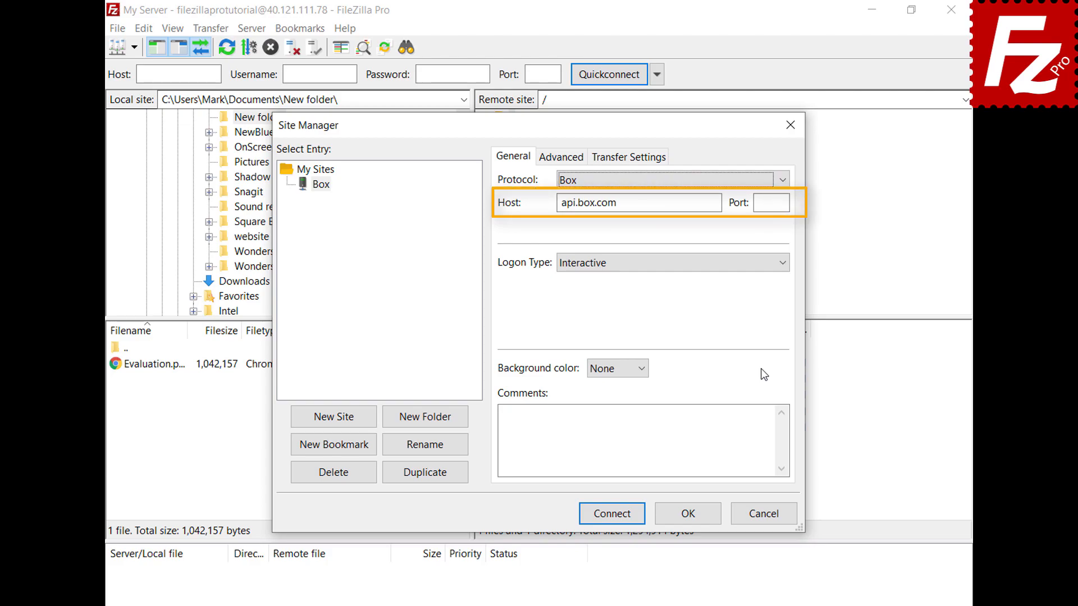
{"action": "left_click", "coordinate": [612, 521]}
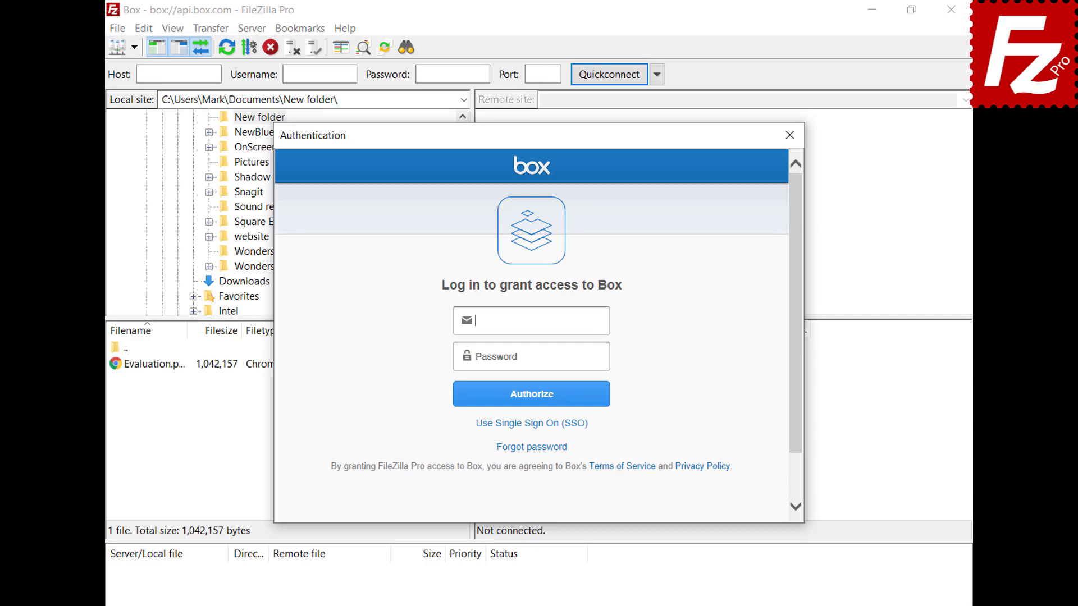
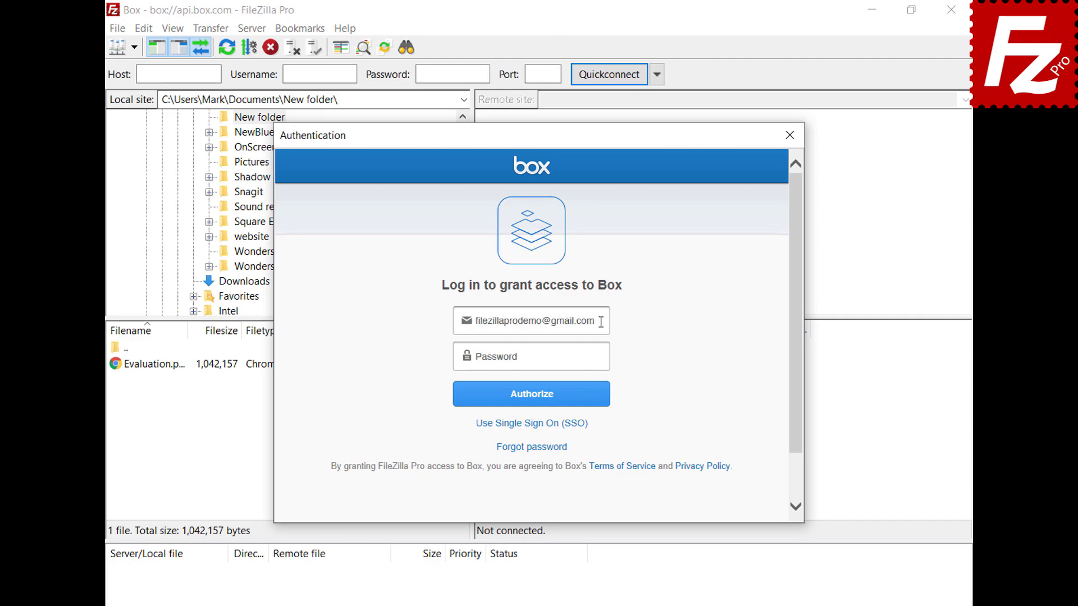
Step: Sign in to Box with the account e-mail and password, then grant FileZilla Pro access
{"action": "left_click", "coordinate": [604, 357]}
{"action": "type", "text": "**********"}
{"action": "left_click", "coordinate": [532, 406]}
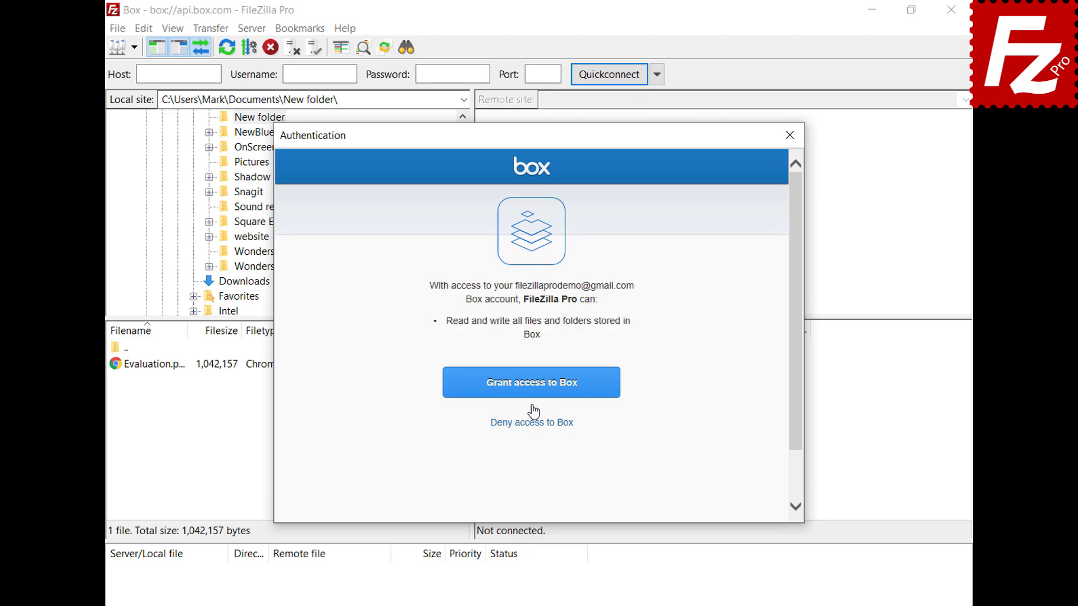
{"action": "left_click", "coordinate": [531, 395]}
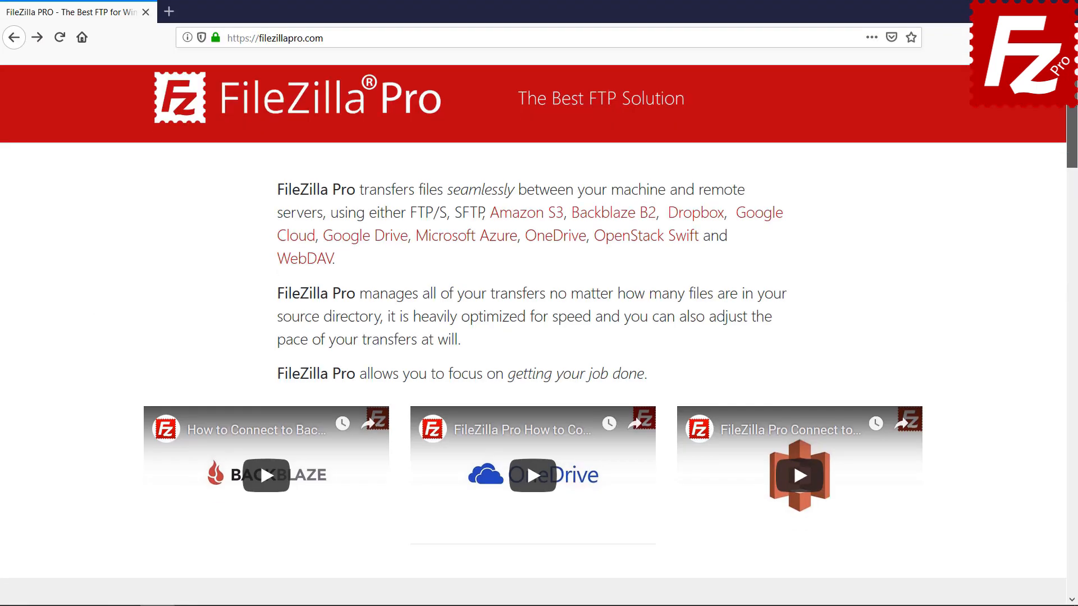
Step: Open the 2Checkout order page for FileZilla Pro for Windows
{"action": "scroll", "coordinate": [337, 376], "scroll_direction": "down", "scroll_amount": 10}
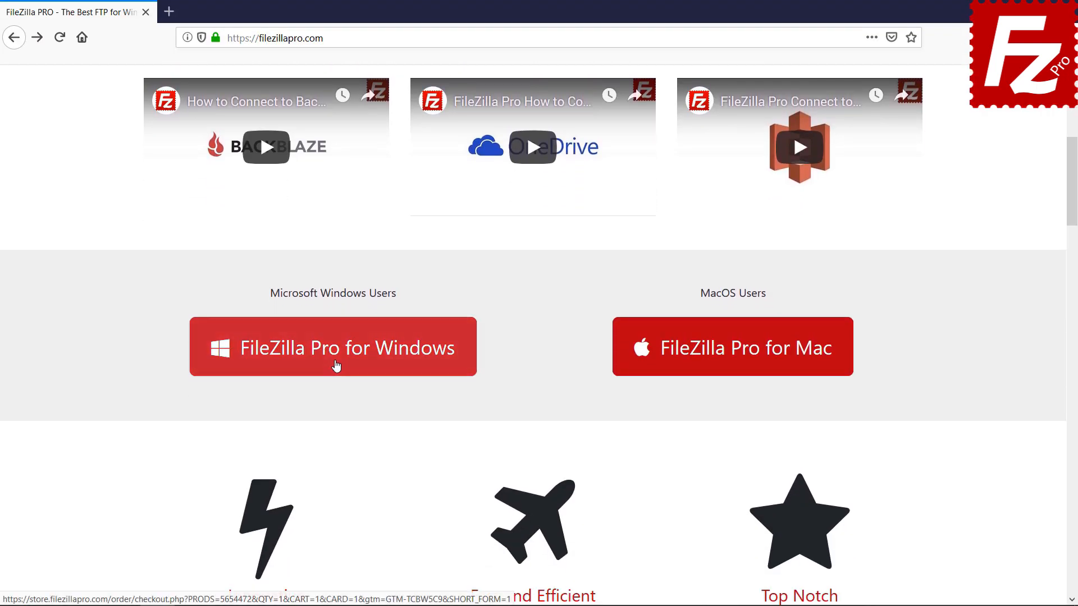
{"action": "left_click", "coordinate": [336, 366]}
{"action": "scroll", "coordinate": [1076, 354], "scroll_direction": "down", "scroll_amount": 10}
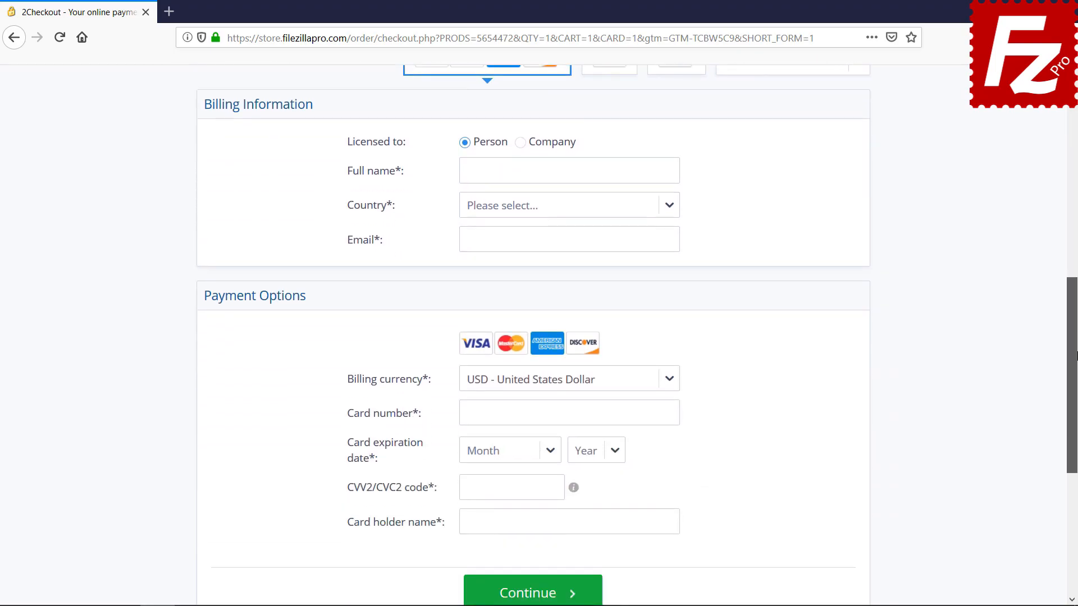
{"action": "scroll", "coordinate": [1076, 355], "scroll_direction": "down", "scroll_amount": 2}
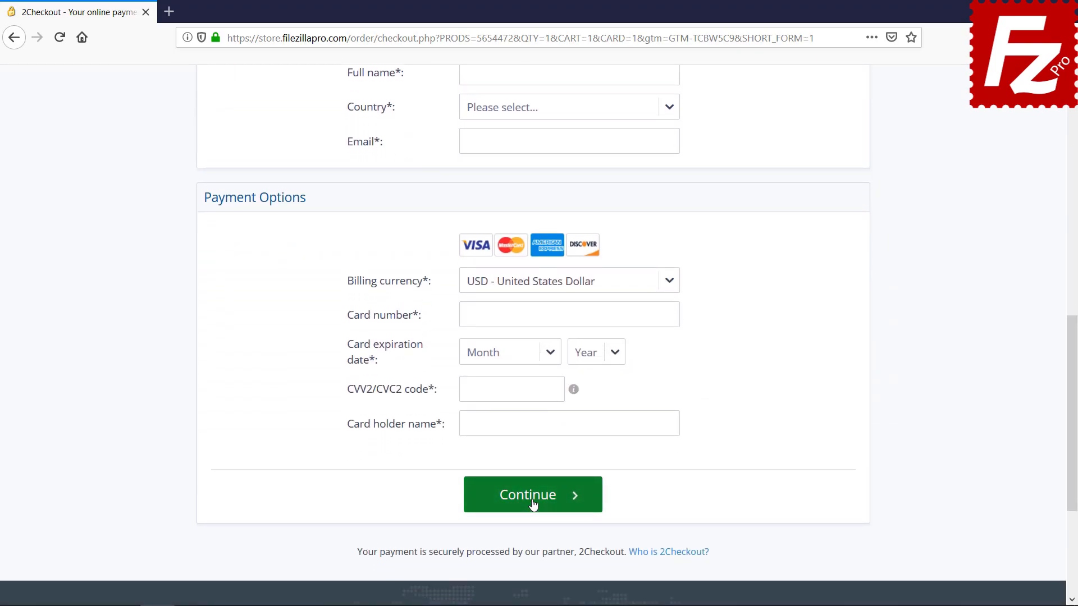